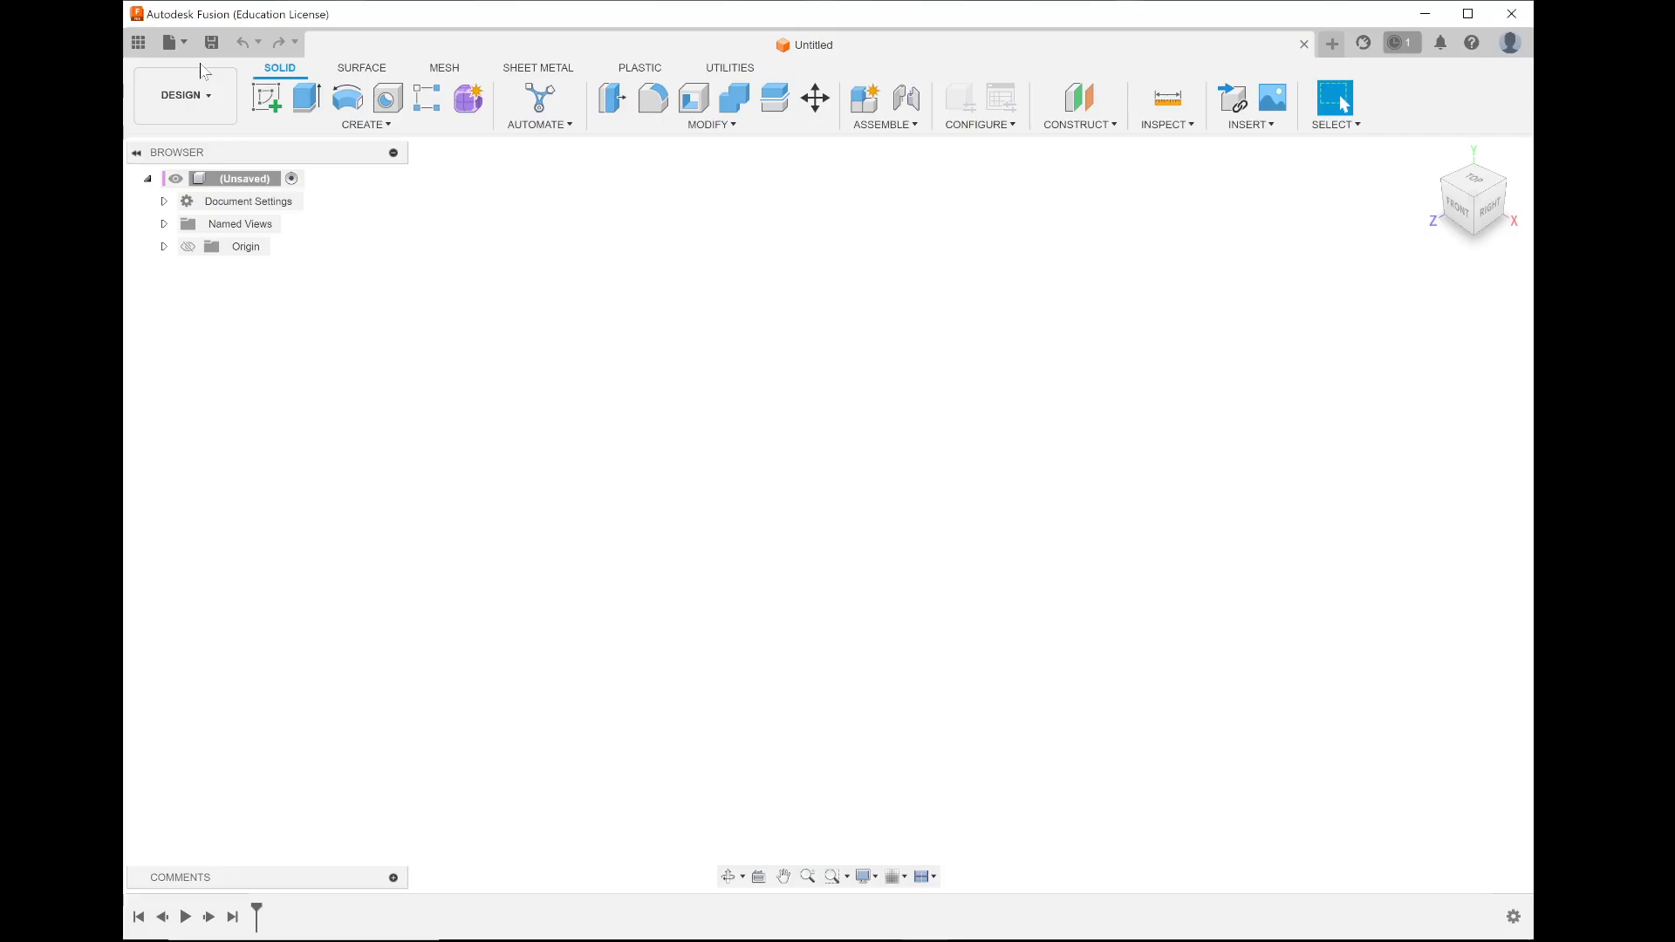
pyautogui.moveTo(790, 933)
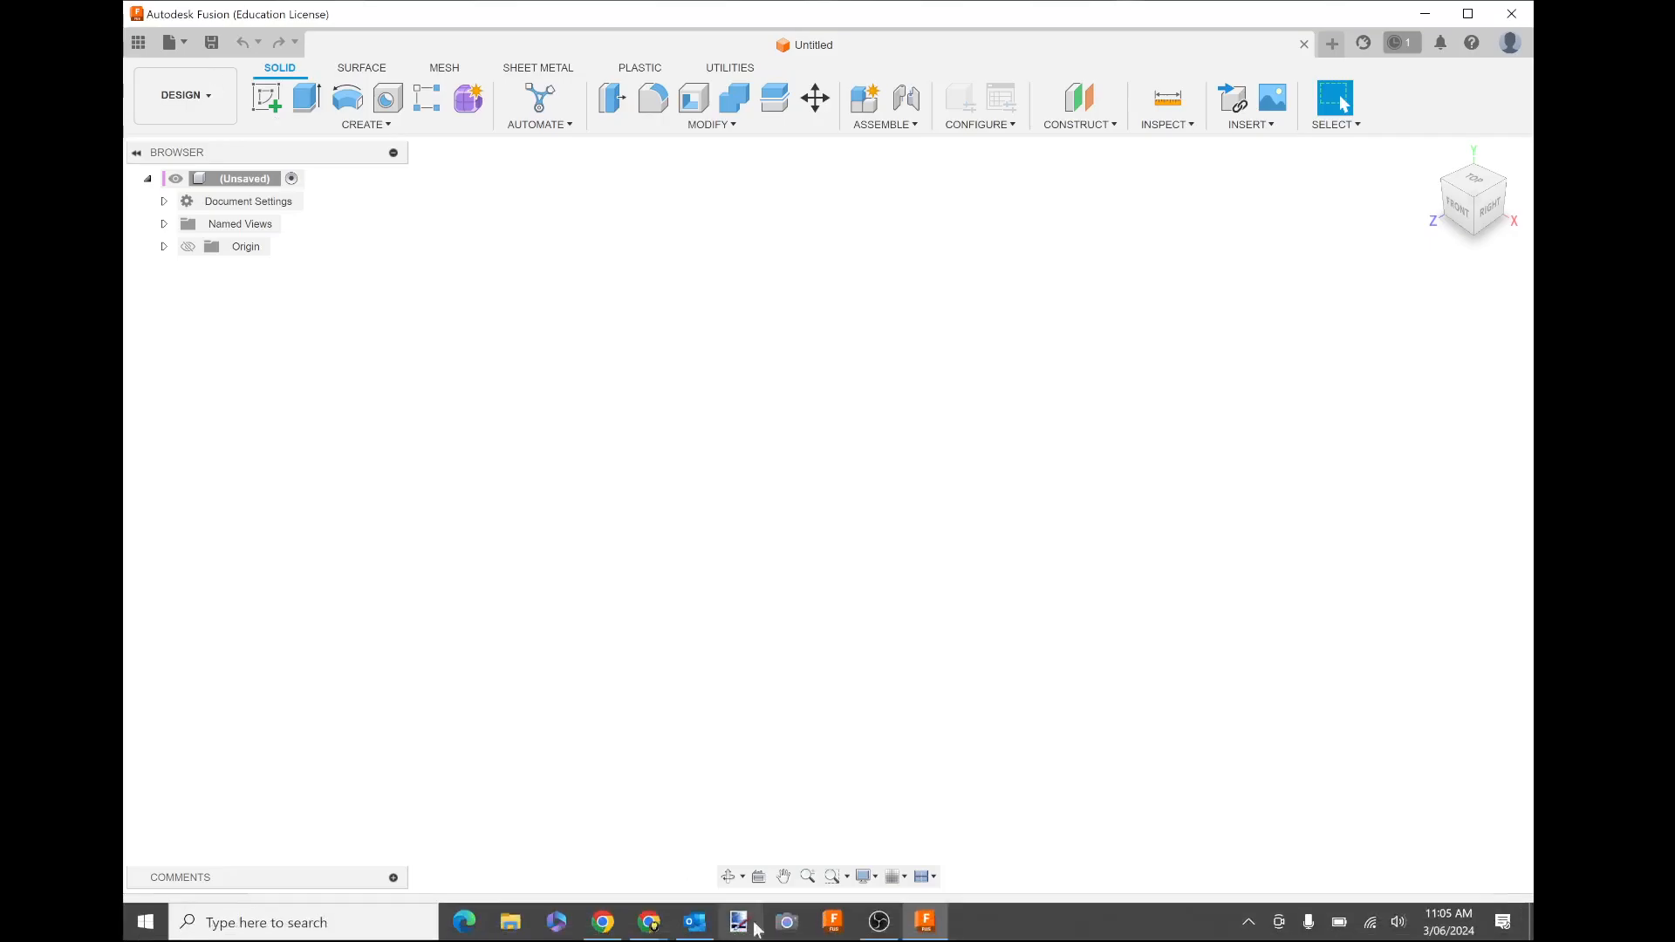
pyautogui.click(874, 929)
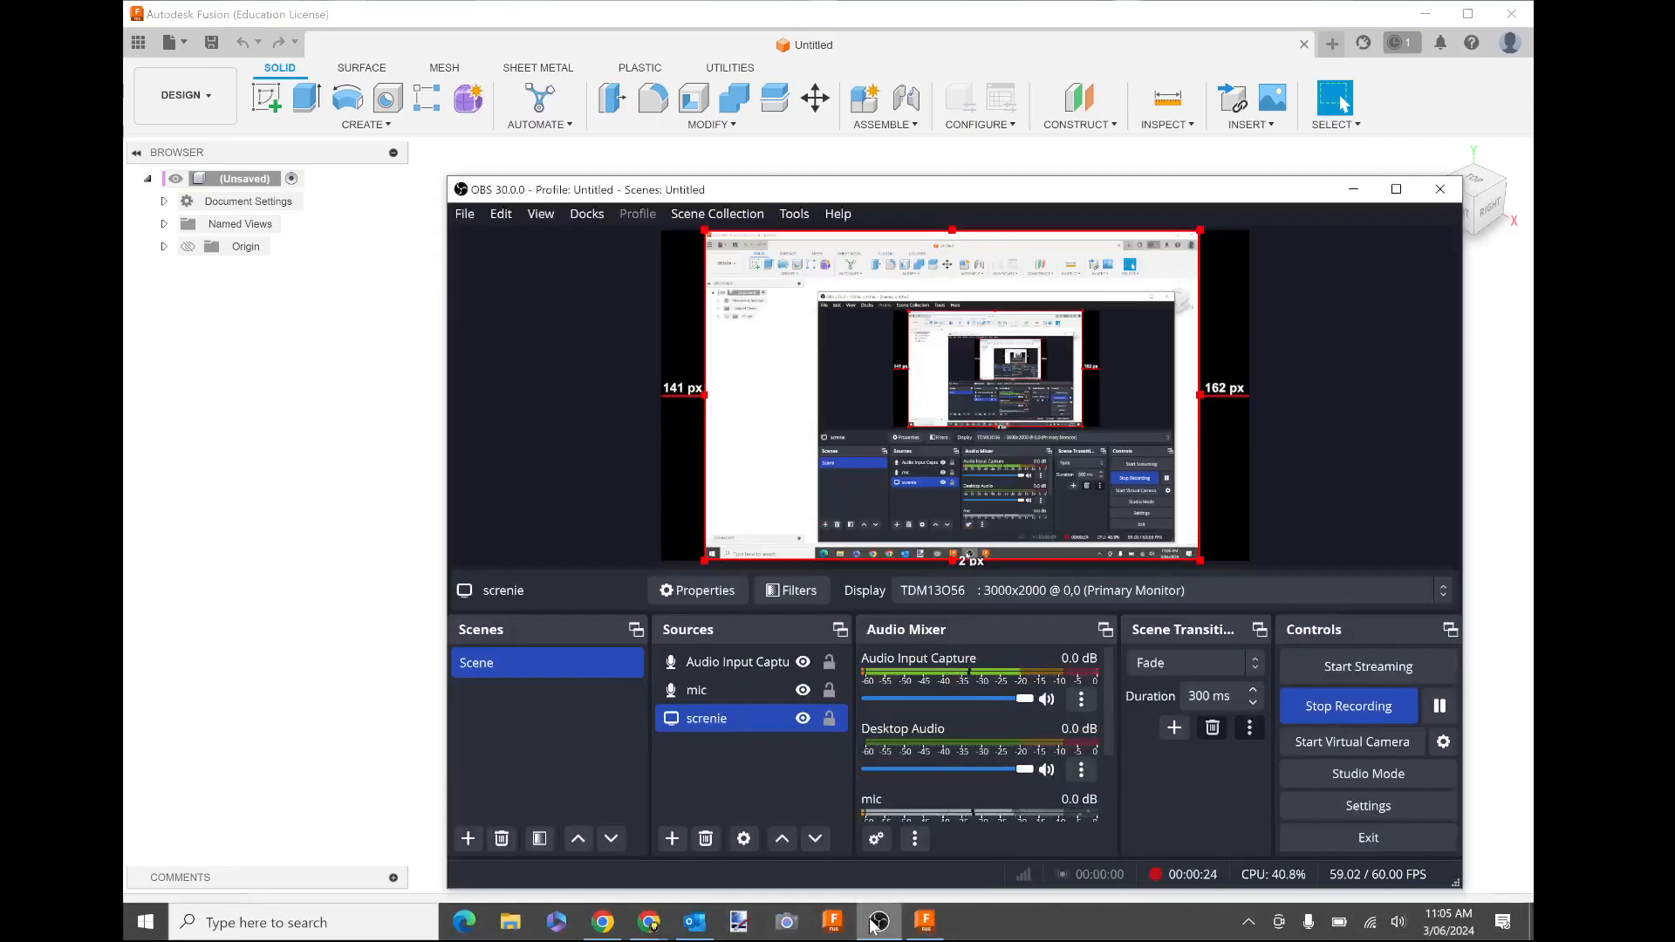
pyautogui.click(874, 929)
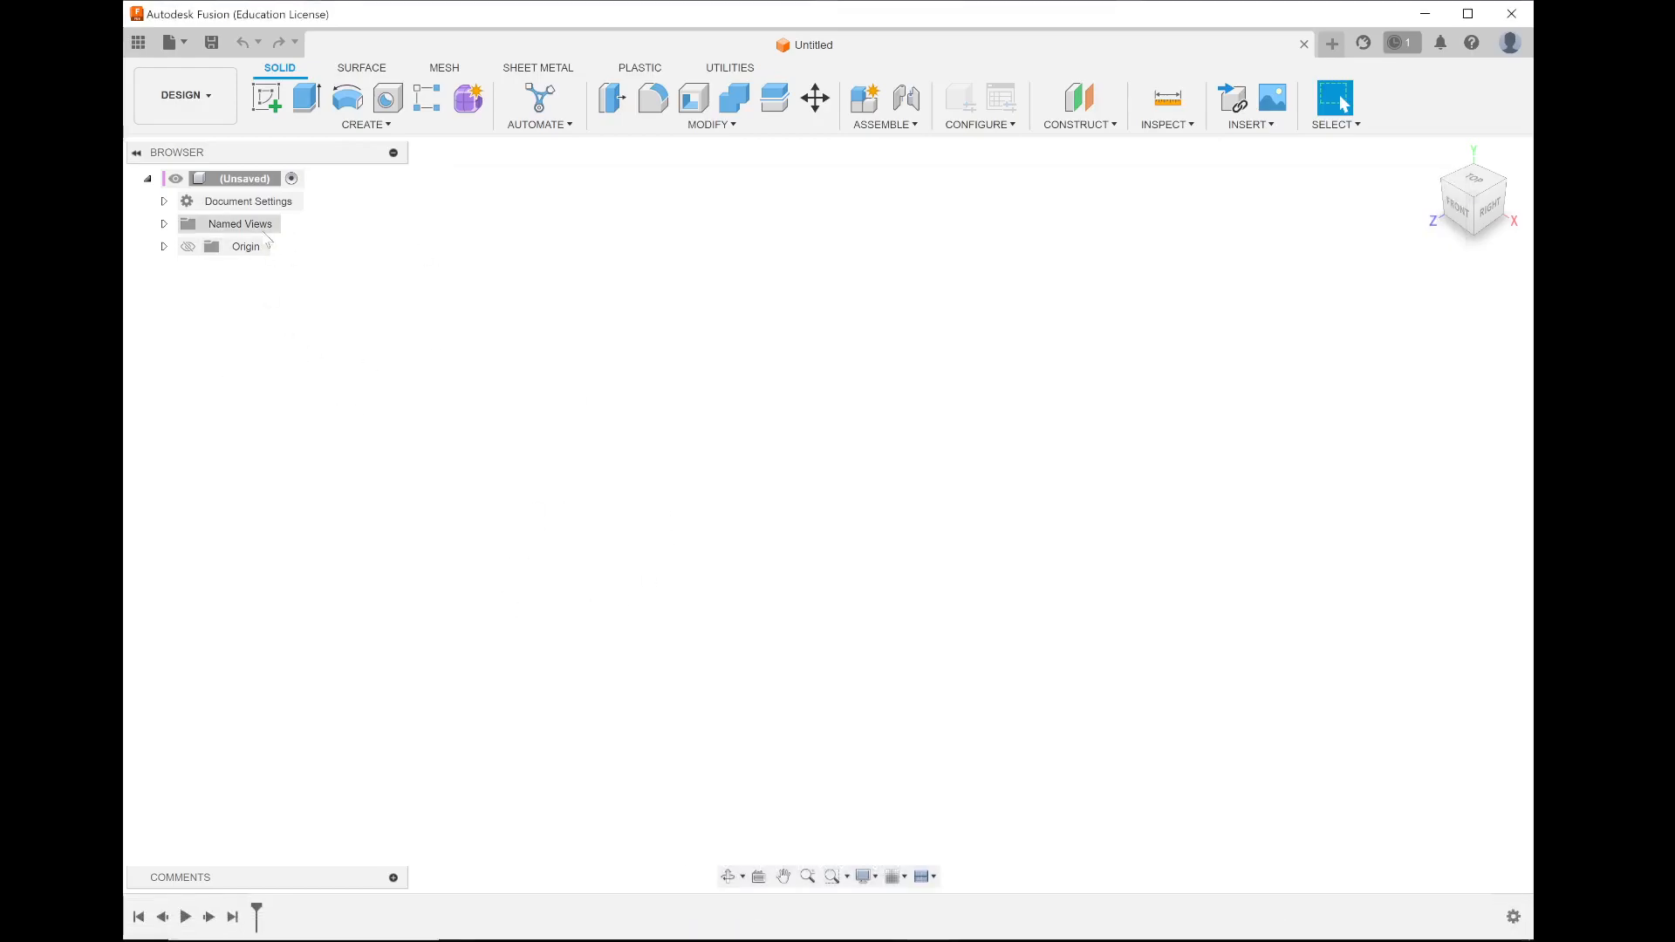
pyautogui.click(187, 45)
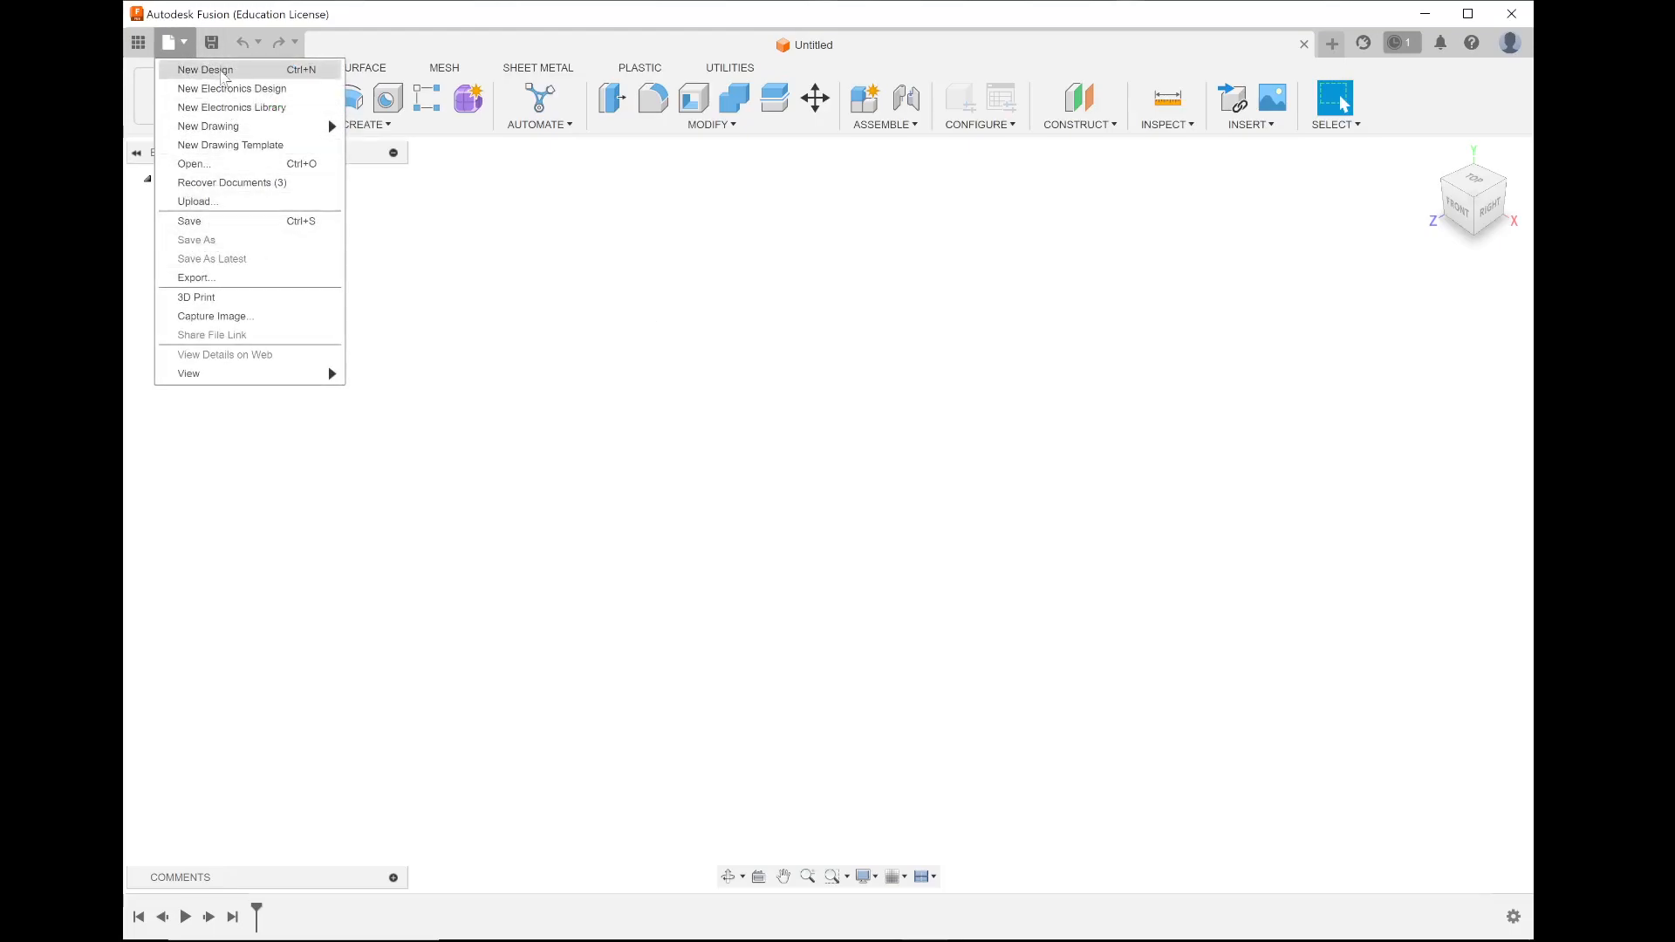
pyautogui.click(779, 349)
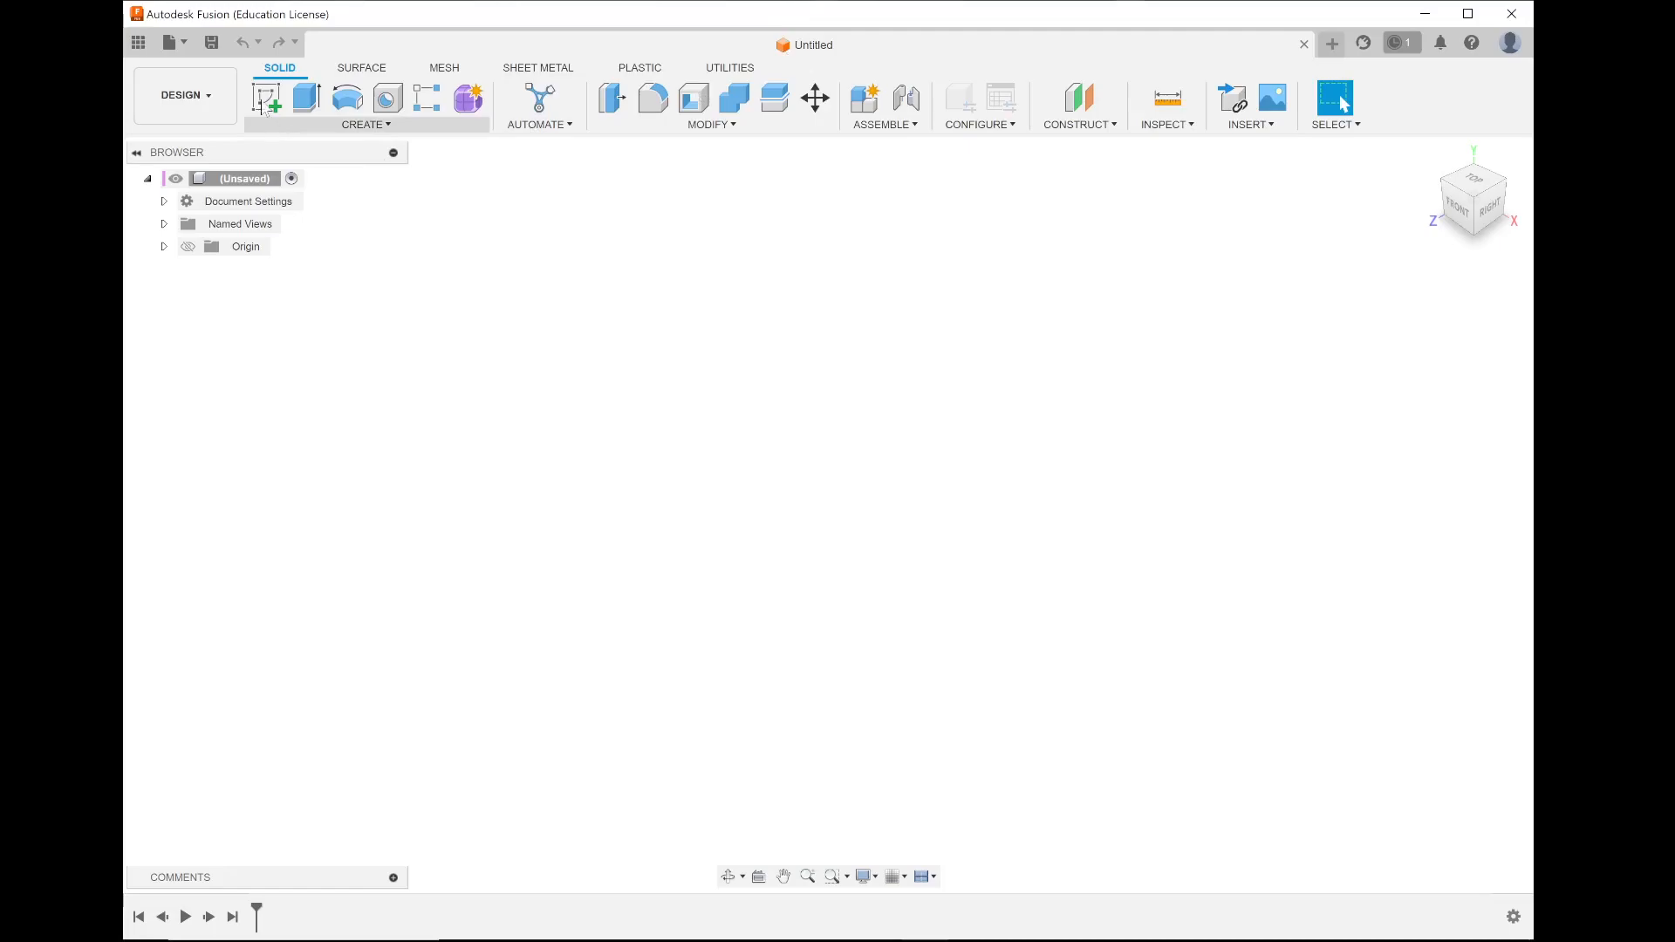
# - Open the existing 2024 Tower Concept design from the recent data and hide the data list
pyautogui.click(138, 43)
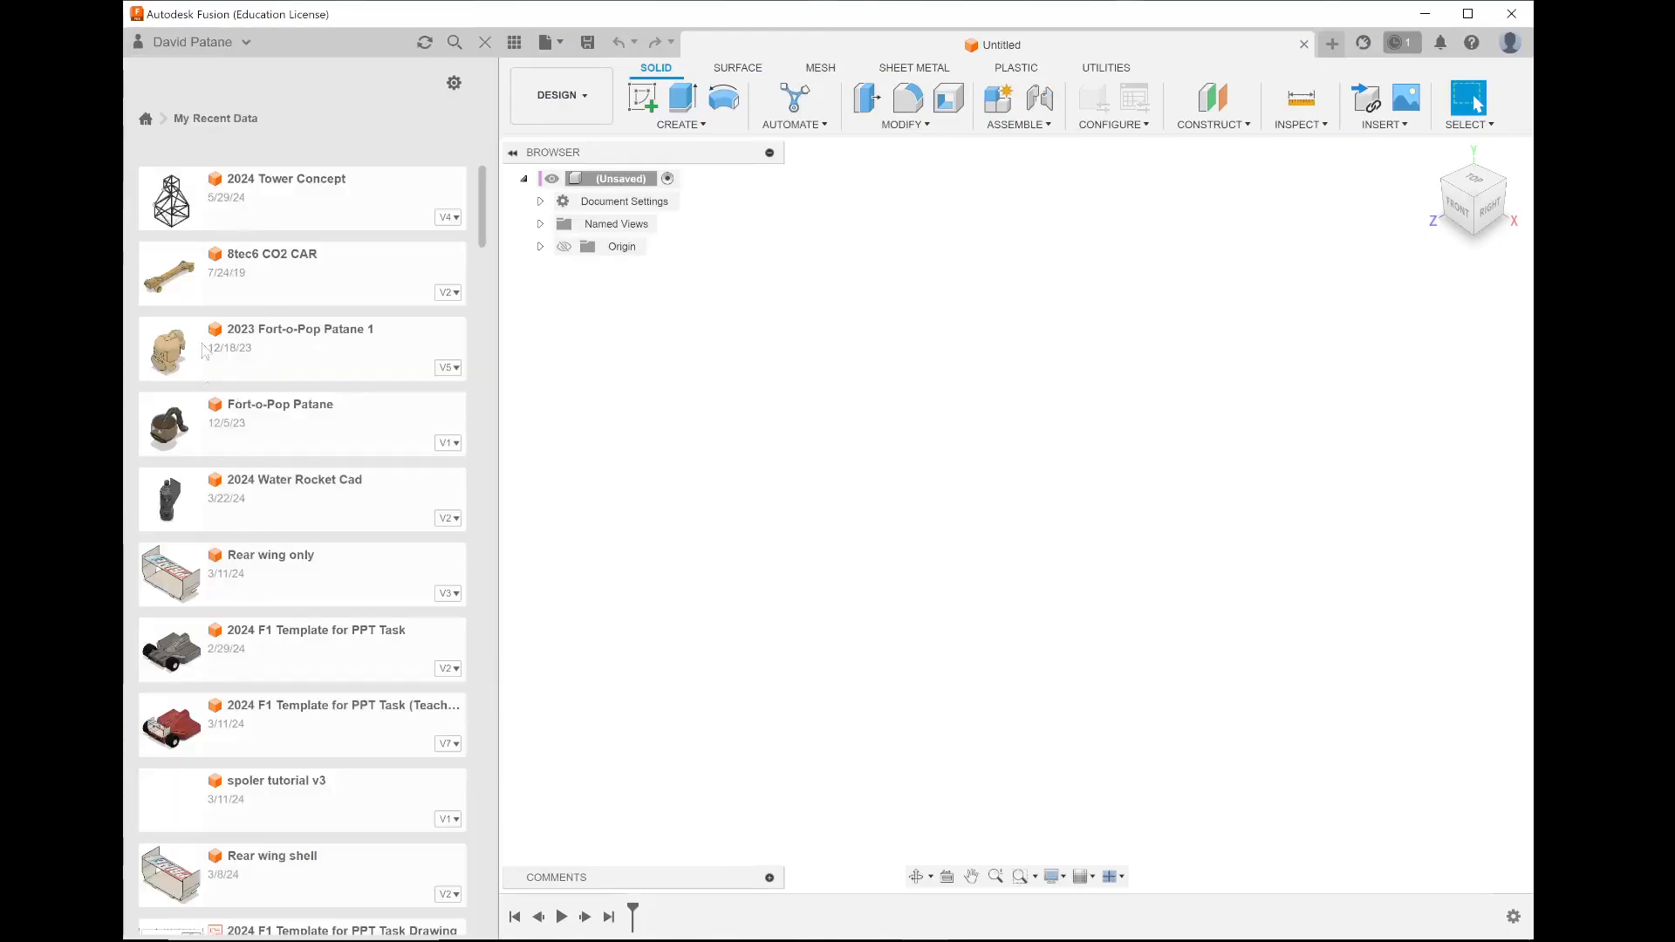
pyautogui.doubleClick(307, 187)
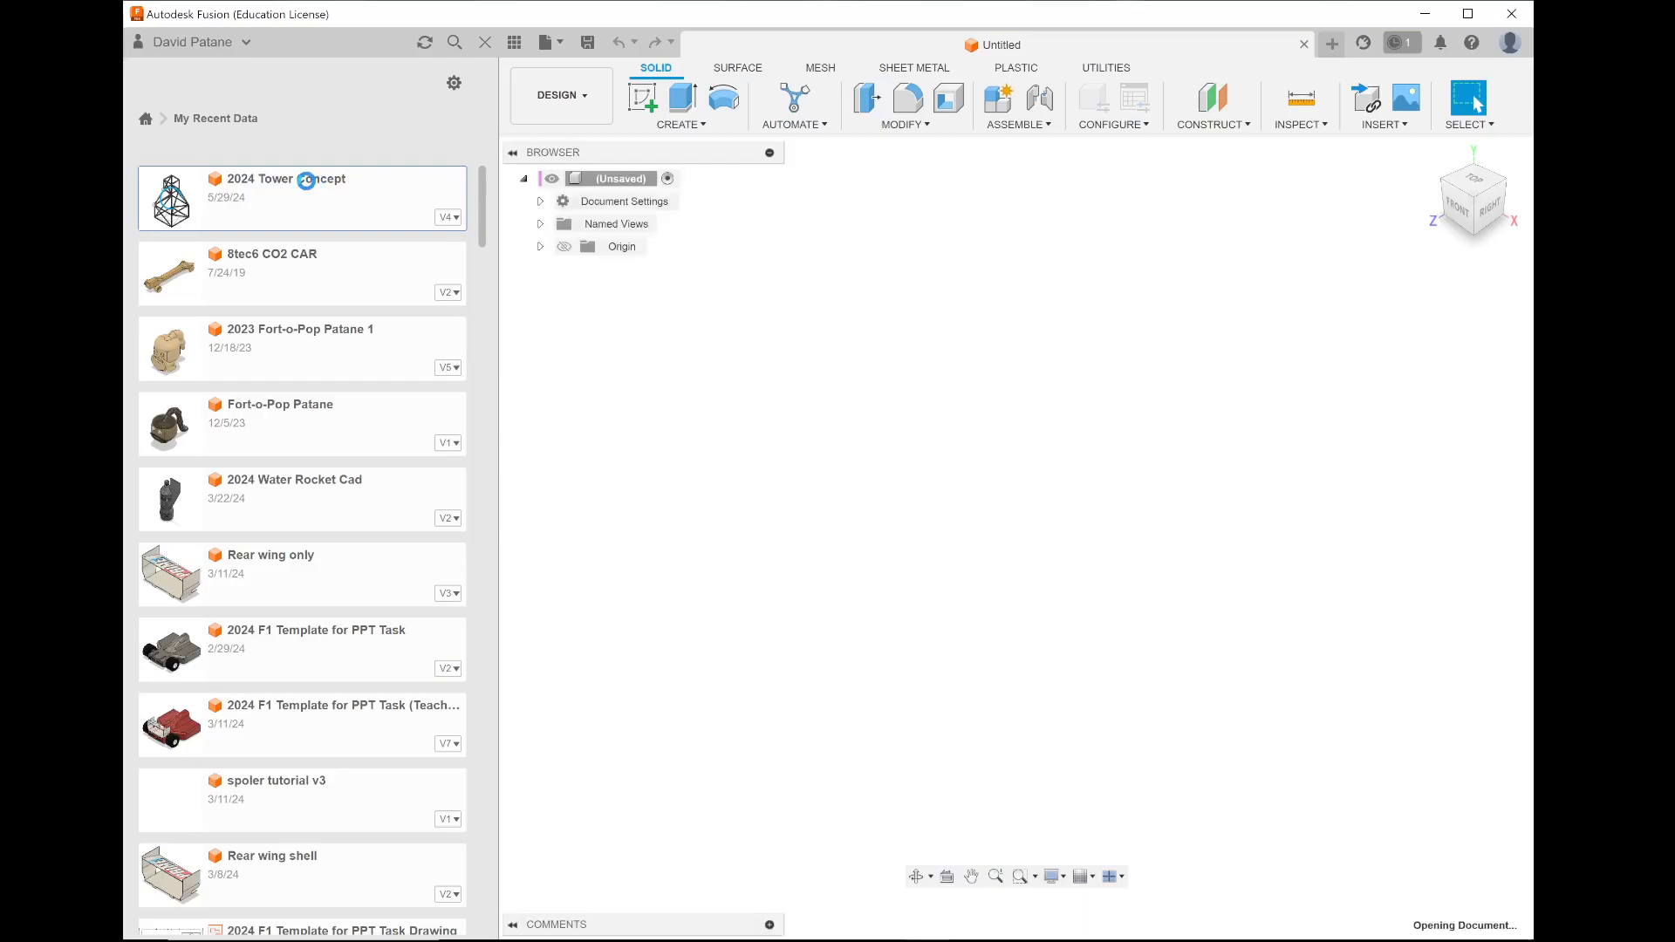
pyautogui.click(485, 43)
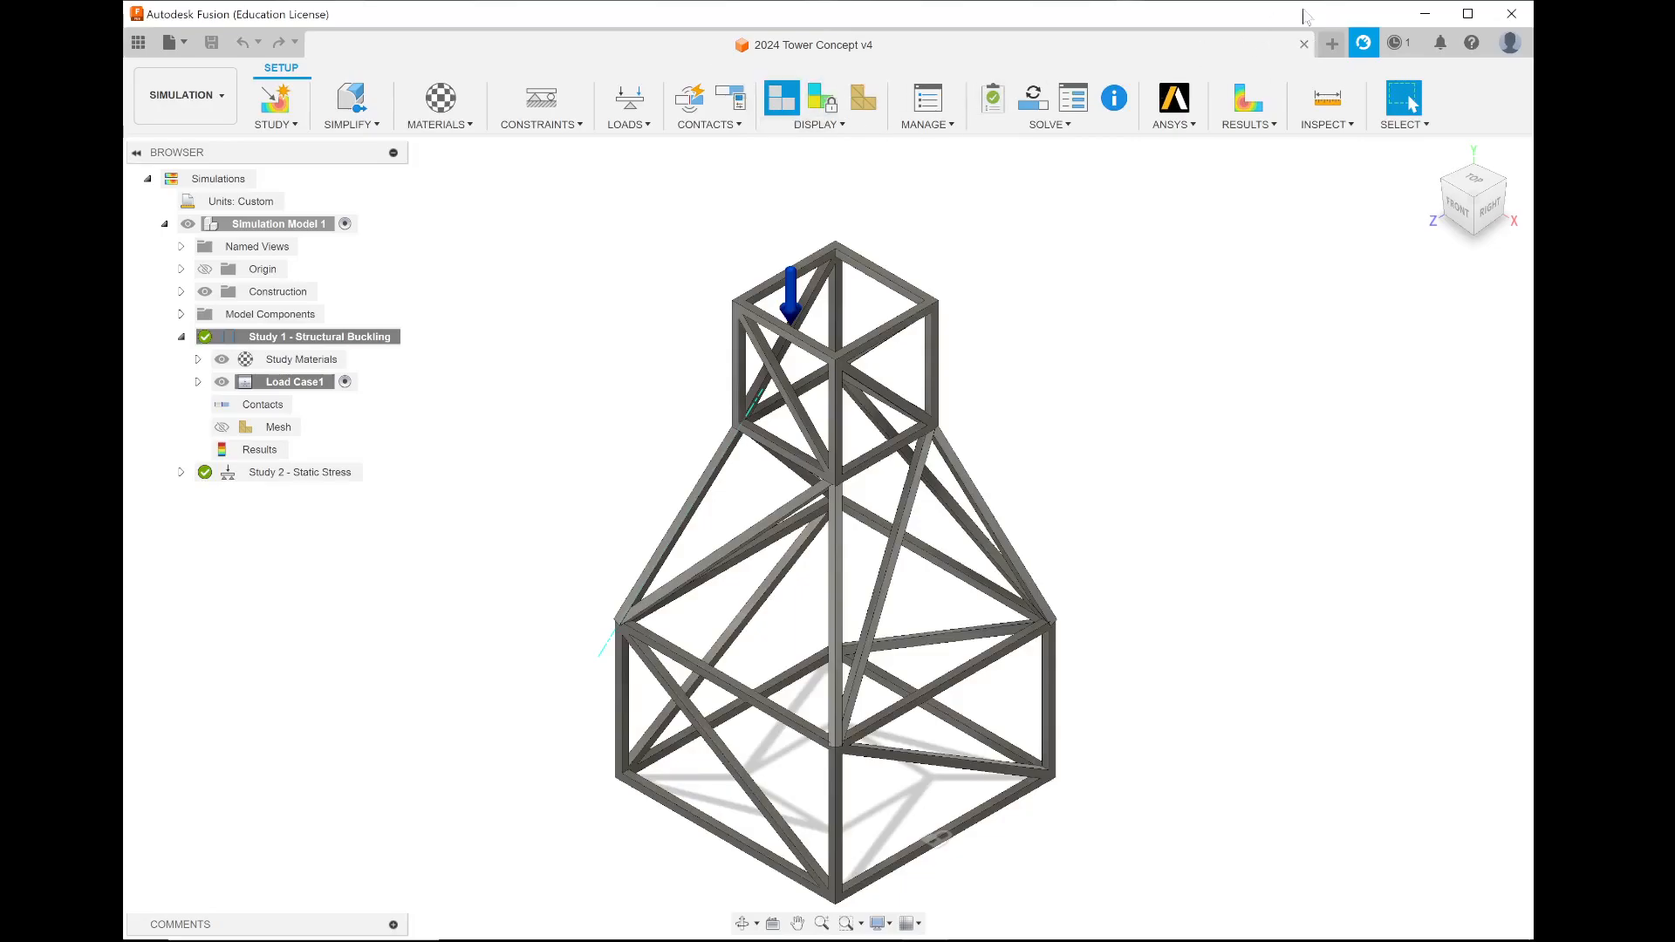
# - Create a new empty design and start a sketch on the horizontal ground plane
pyautogui.click(1333, 44)
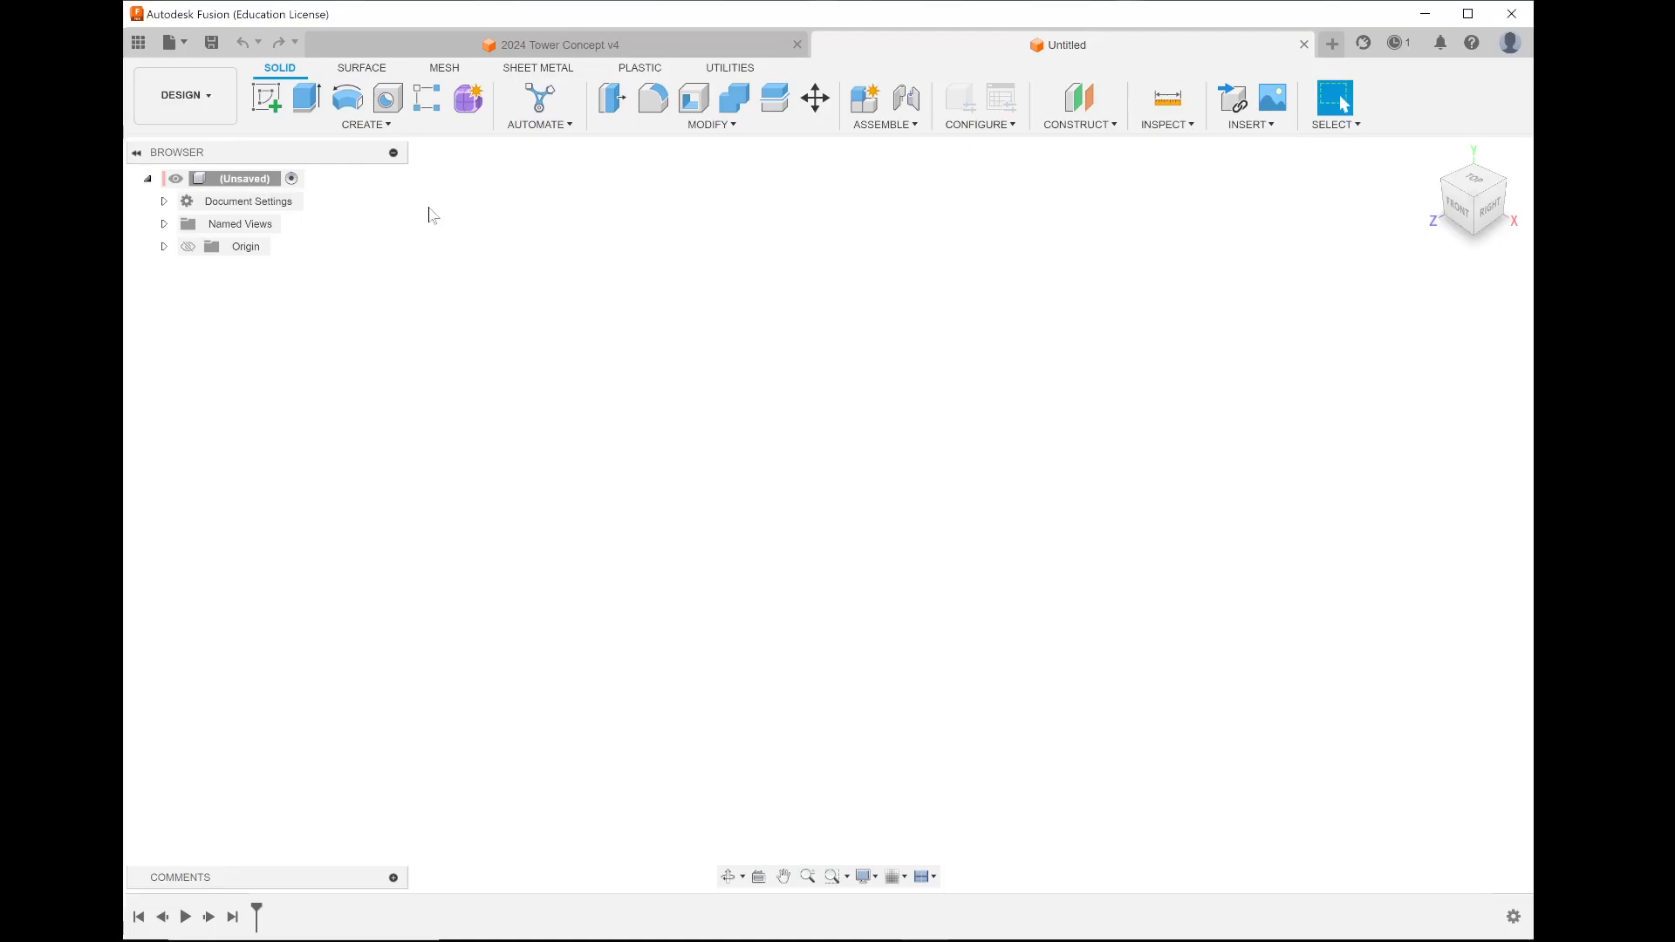
pyautogui.click(266, 103)
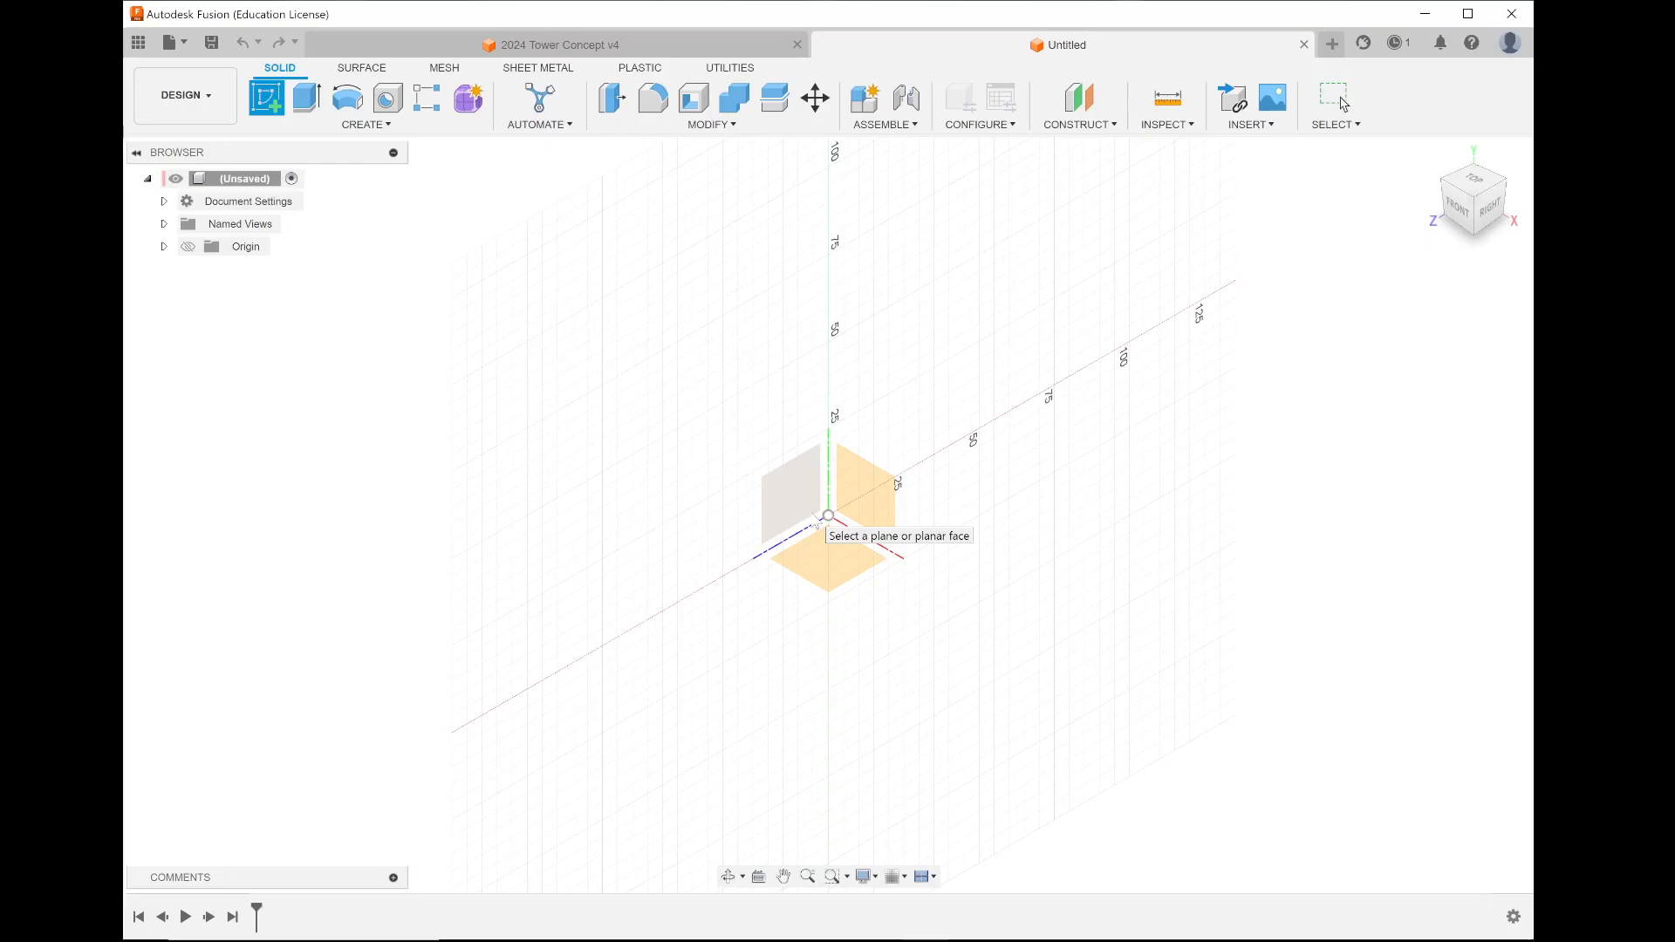
pyautogui.click(830, 580)
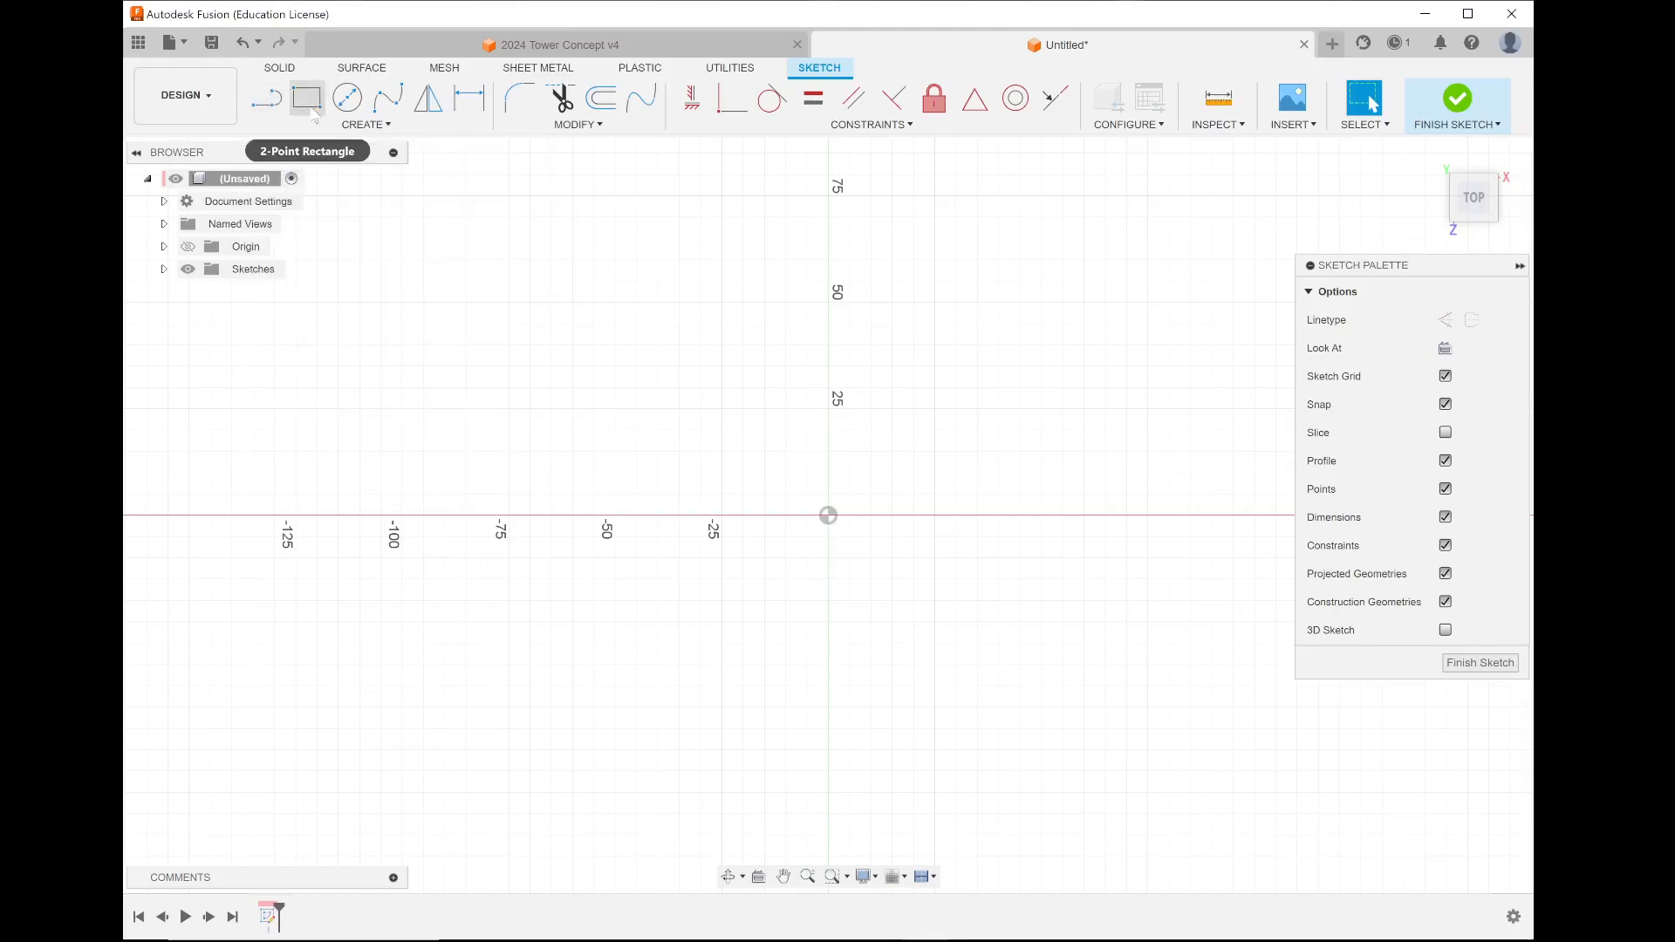
# - Draw a 150 mm vertical line upward from the sketch origin
pyautogui.click(267, 104)
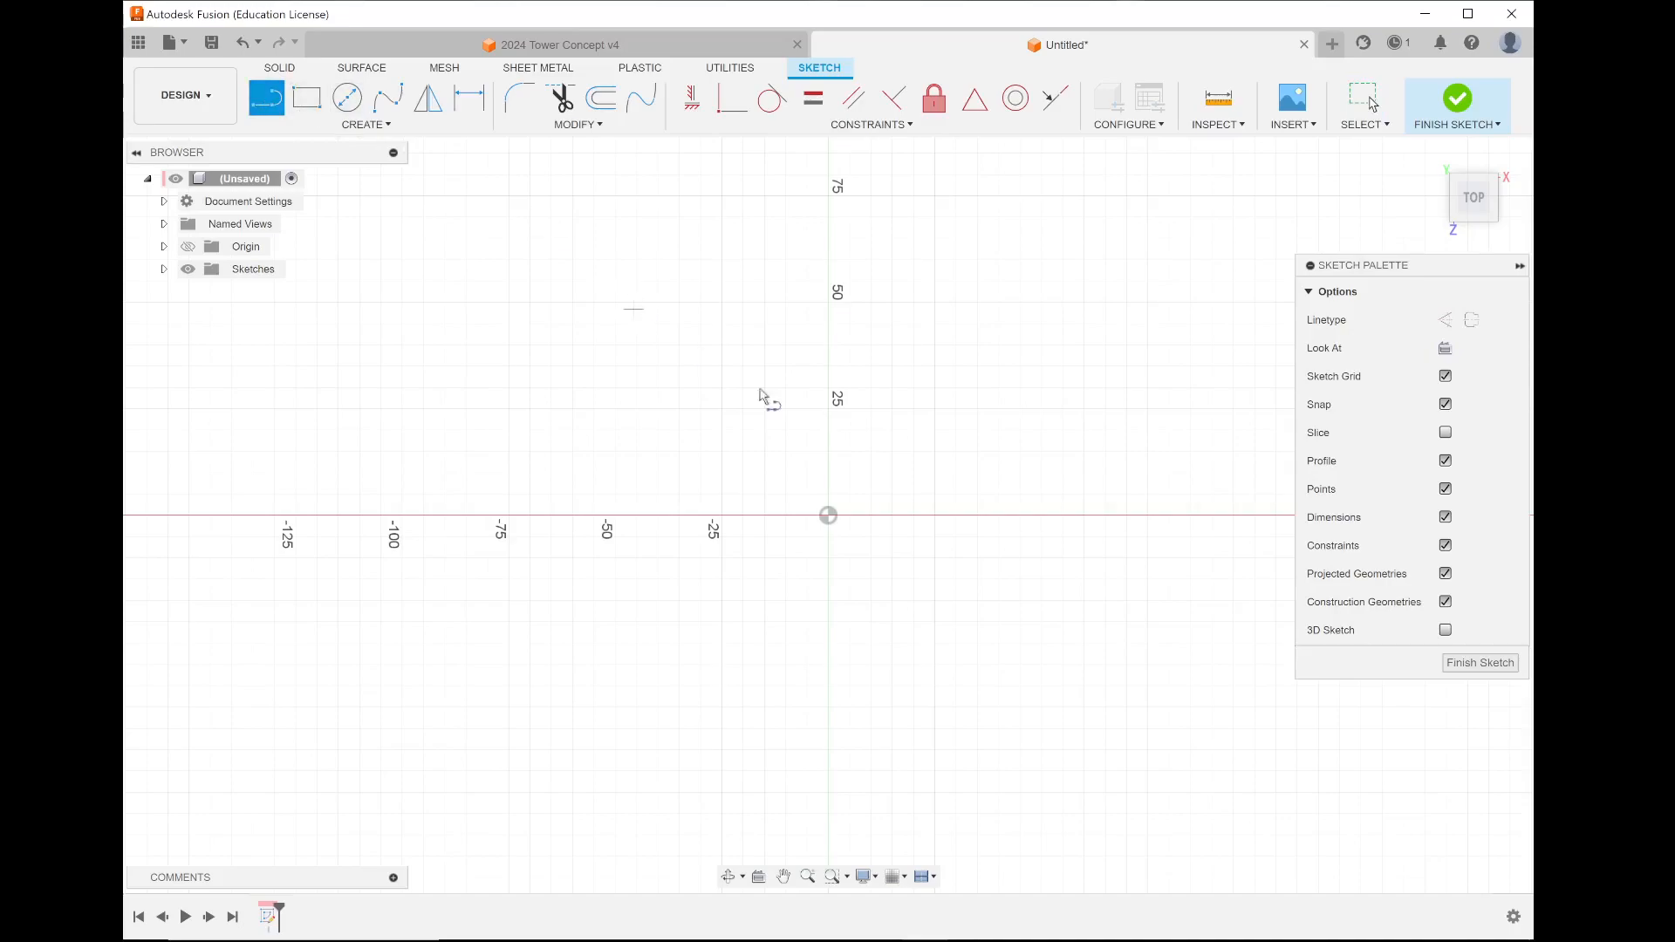
pyautogui.click(829, 517)
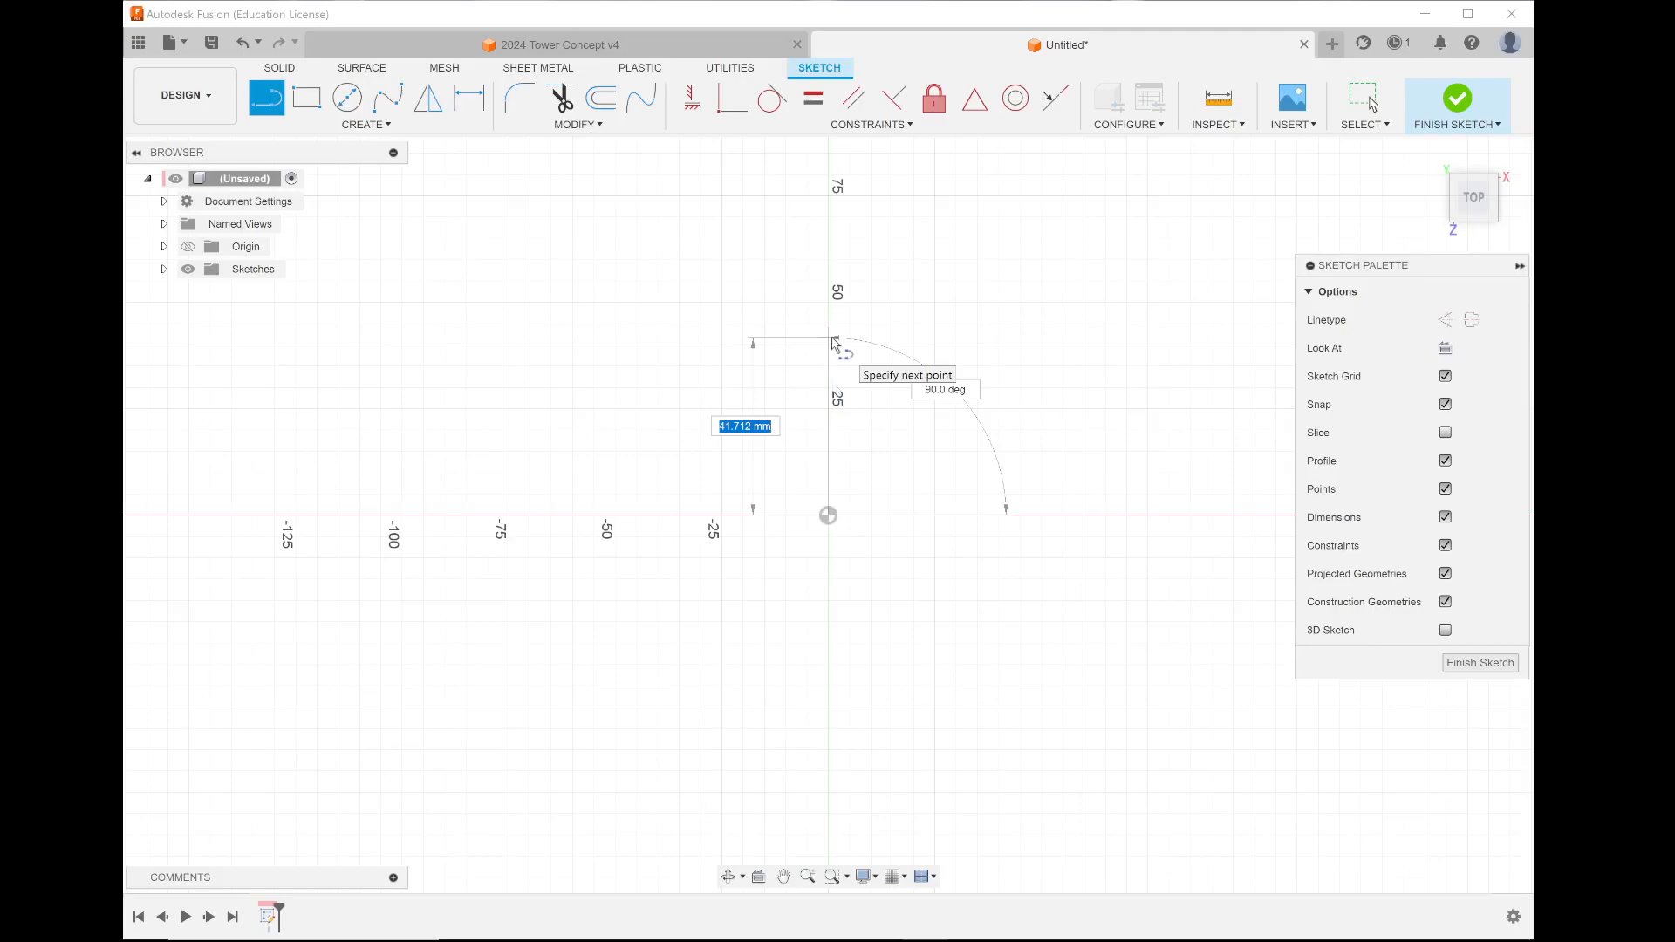
pyautogui.write('150')
pyautogui.press('Tab')
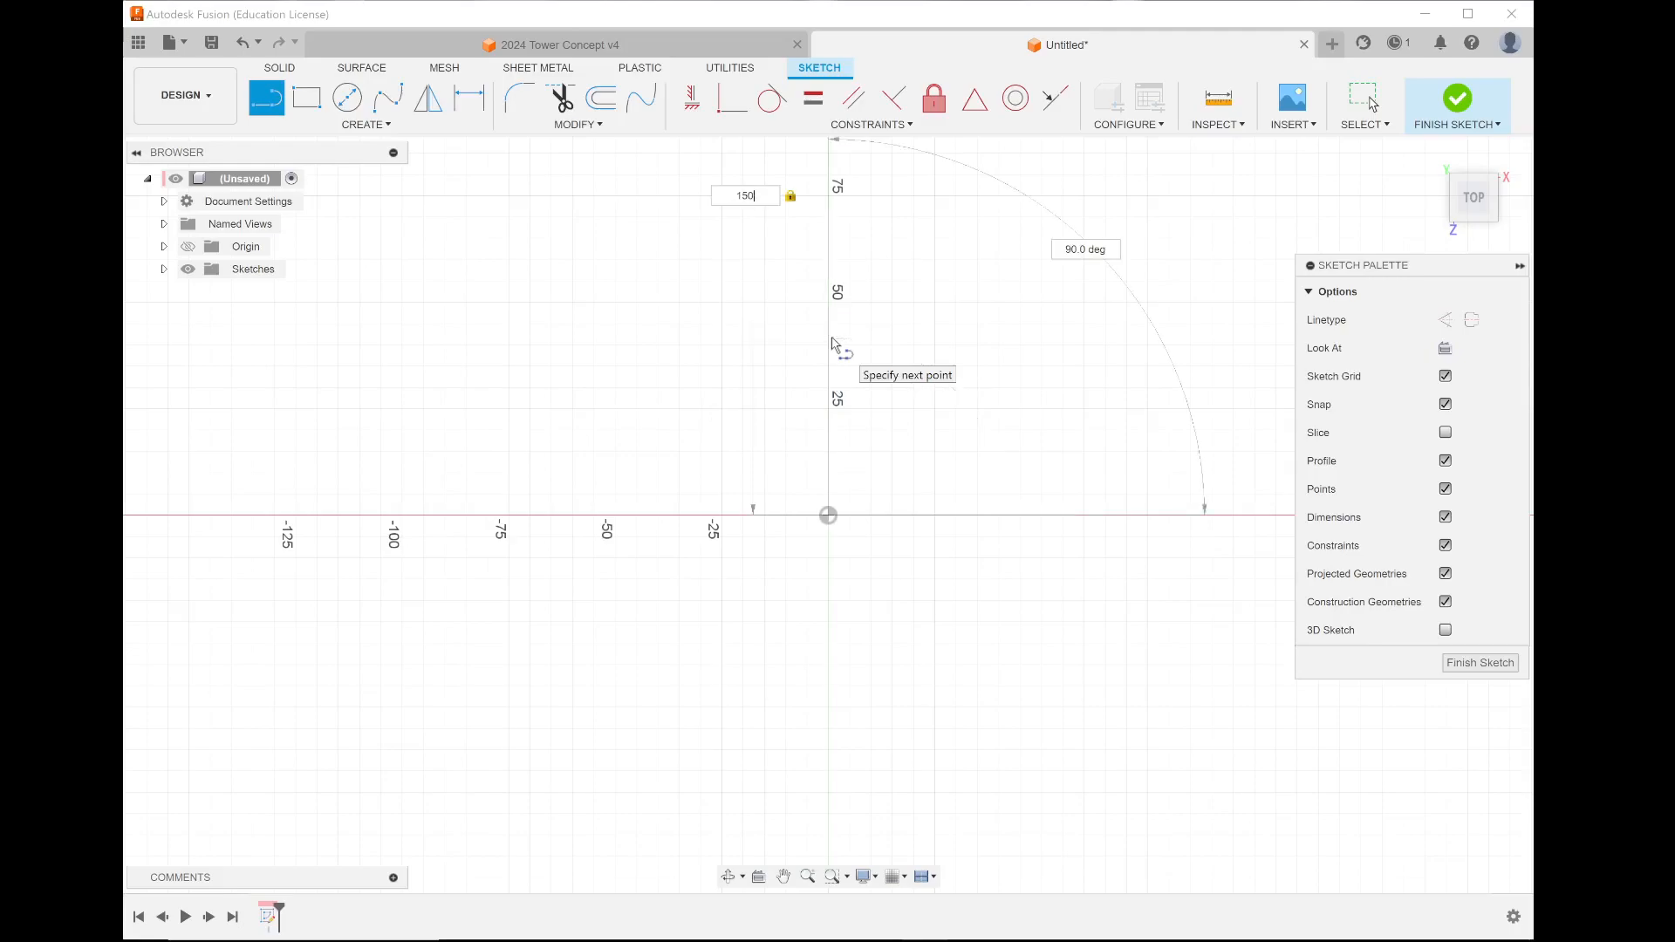
pyautogui.press('Escape')
# - Draw a 150 mm horizontal line at 0 degrees to the right from the upper end of the vertical line
pyautogui.scroll(-5, 529, 569)
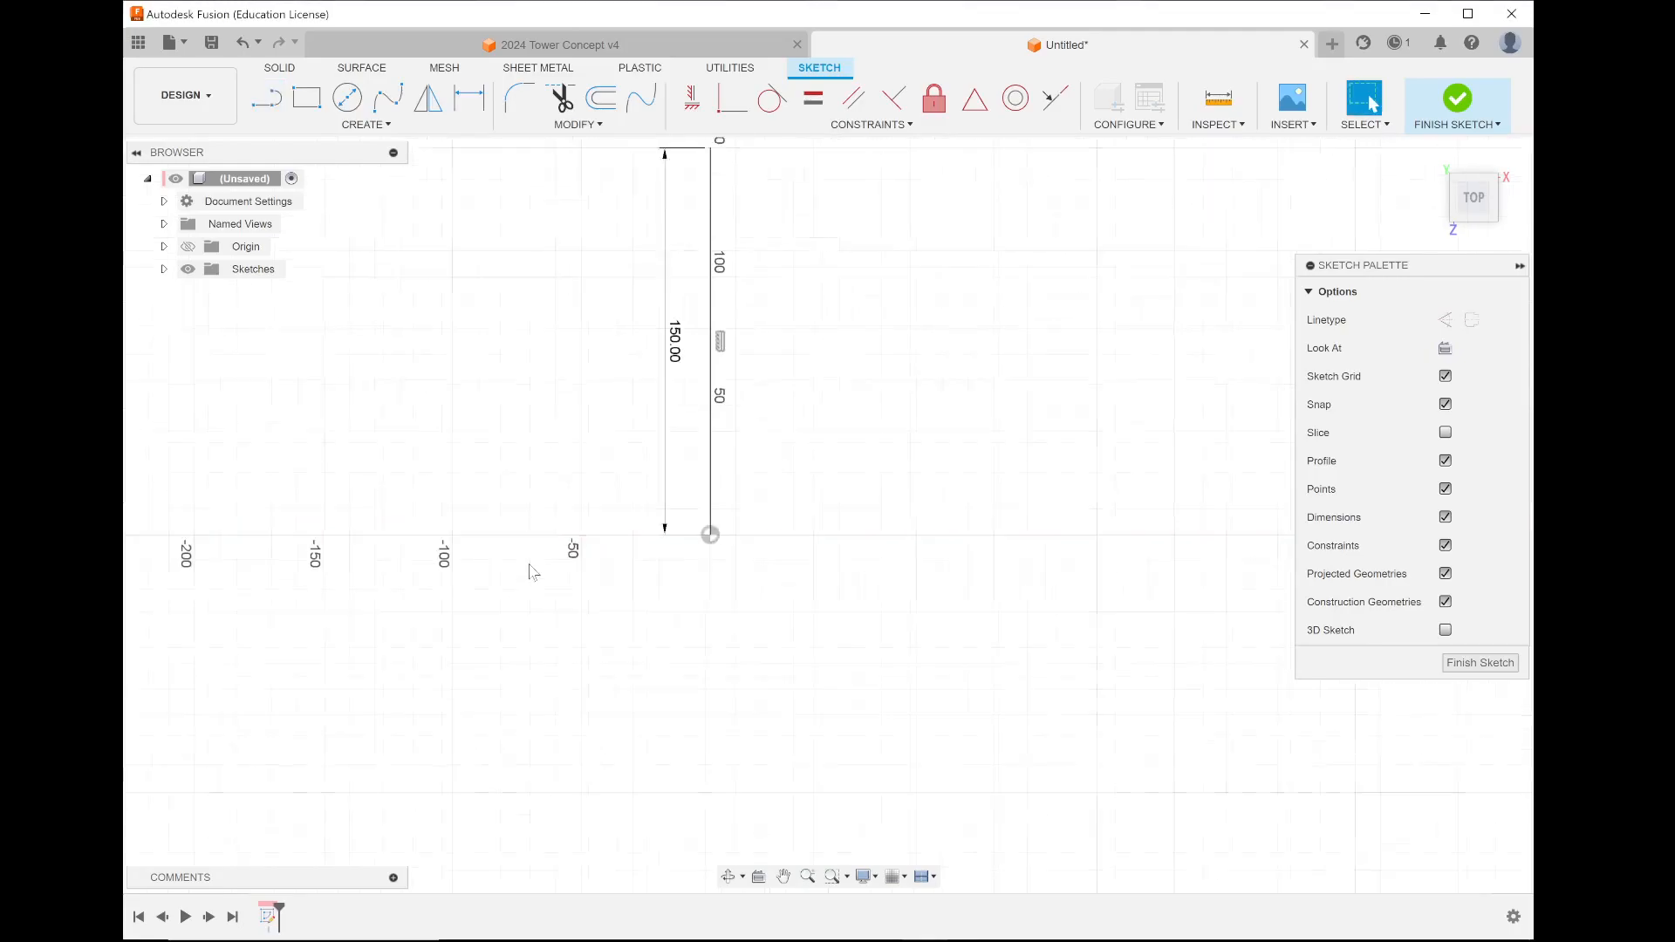
pyautogui.scroll(5, 653, 295)
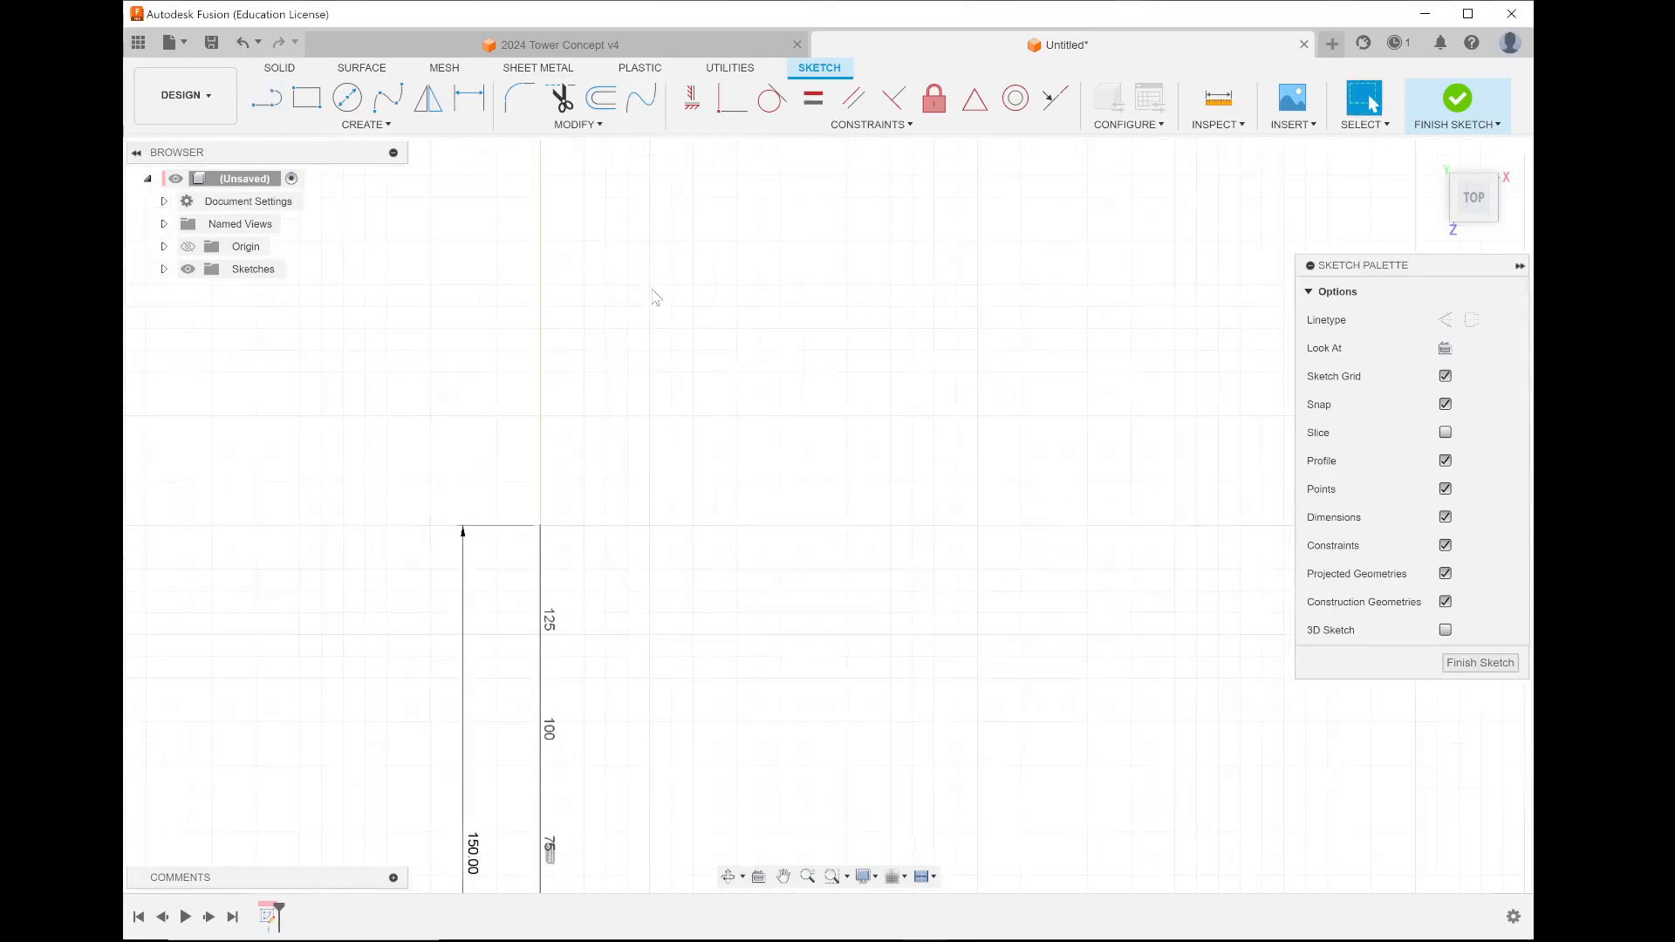
pyautogui.scroll(-2, 653, 295)
pyautogui.click(273, 109)
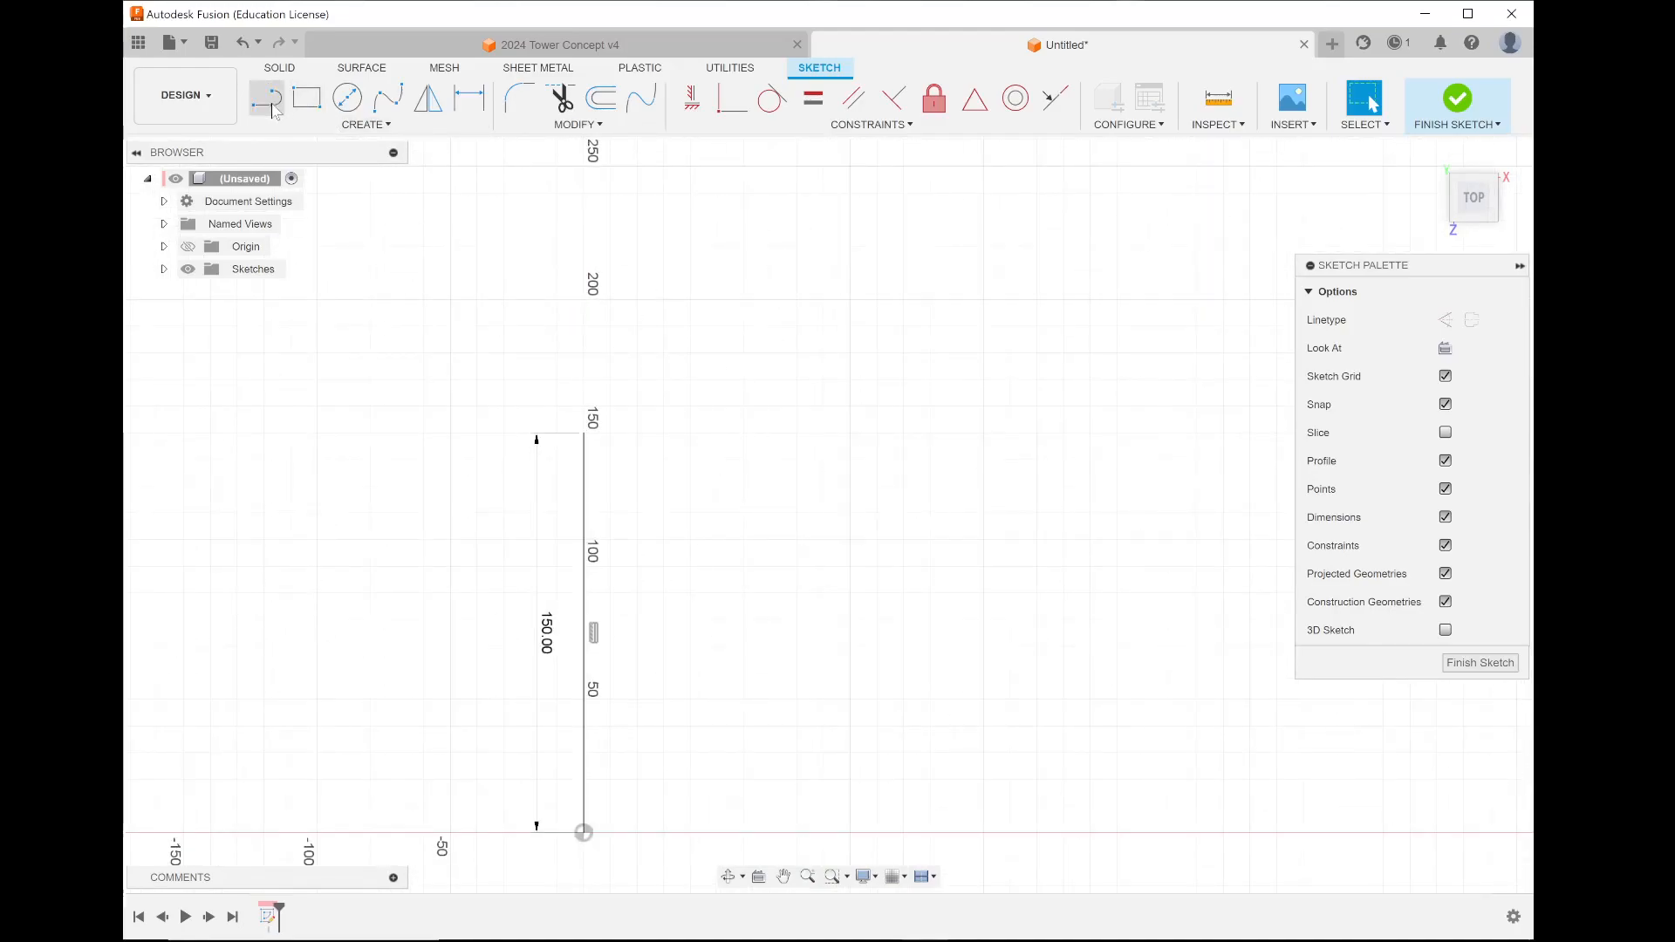
pyautogui.click(585, 433)
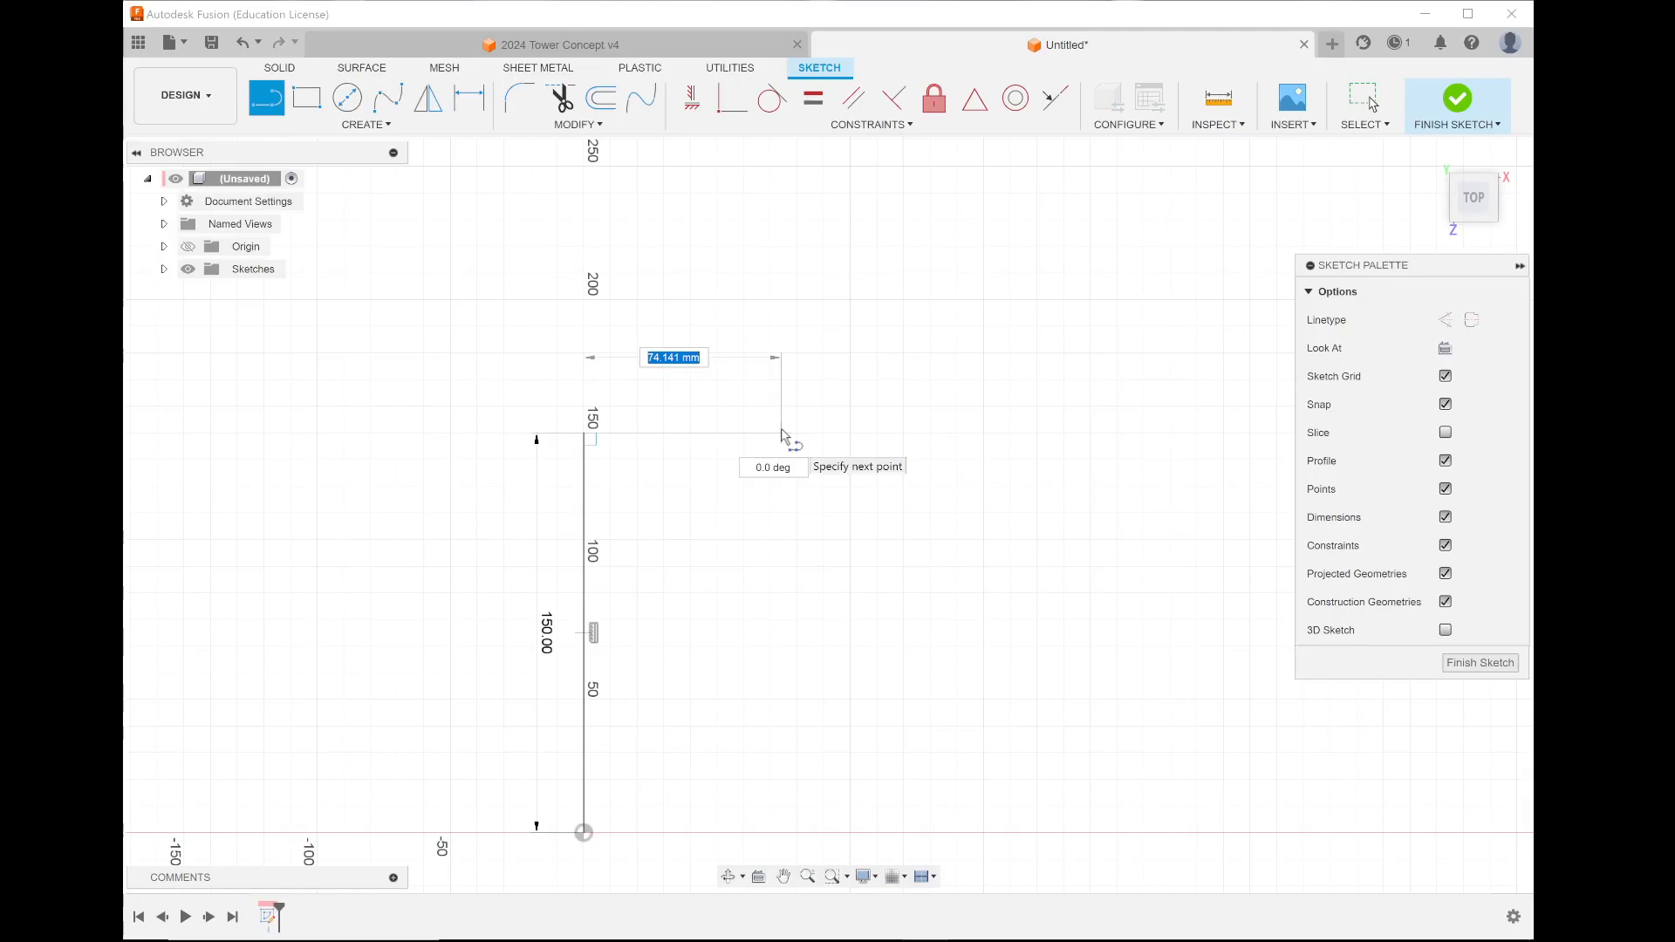
pyautogui.press('Tab')
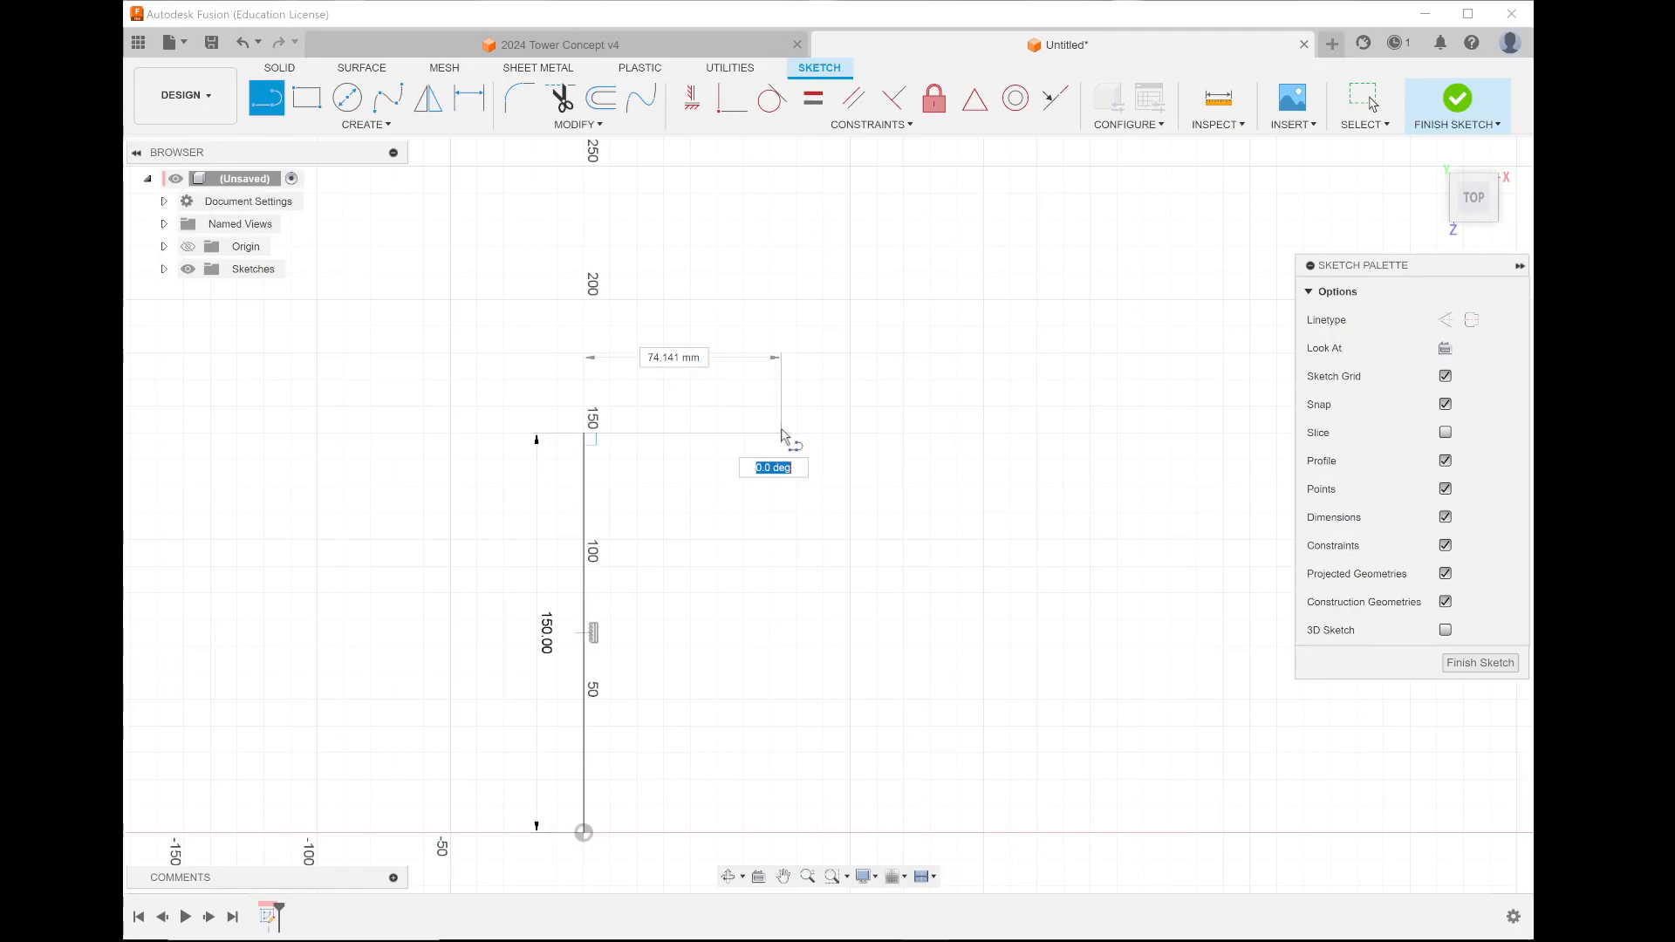
pyautogui.write('15')
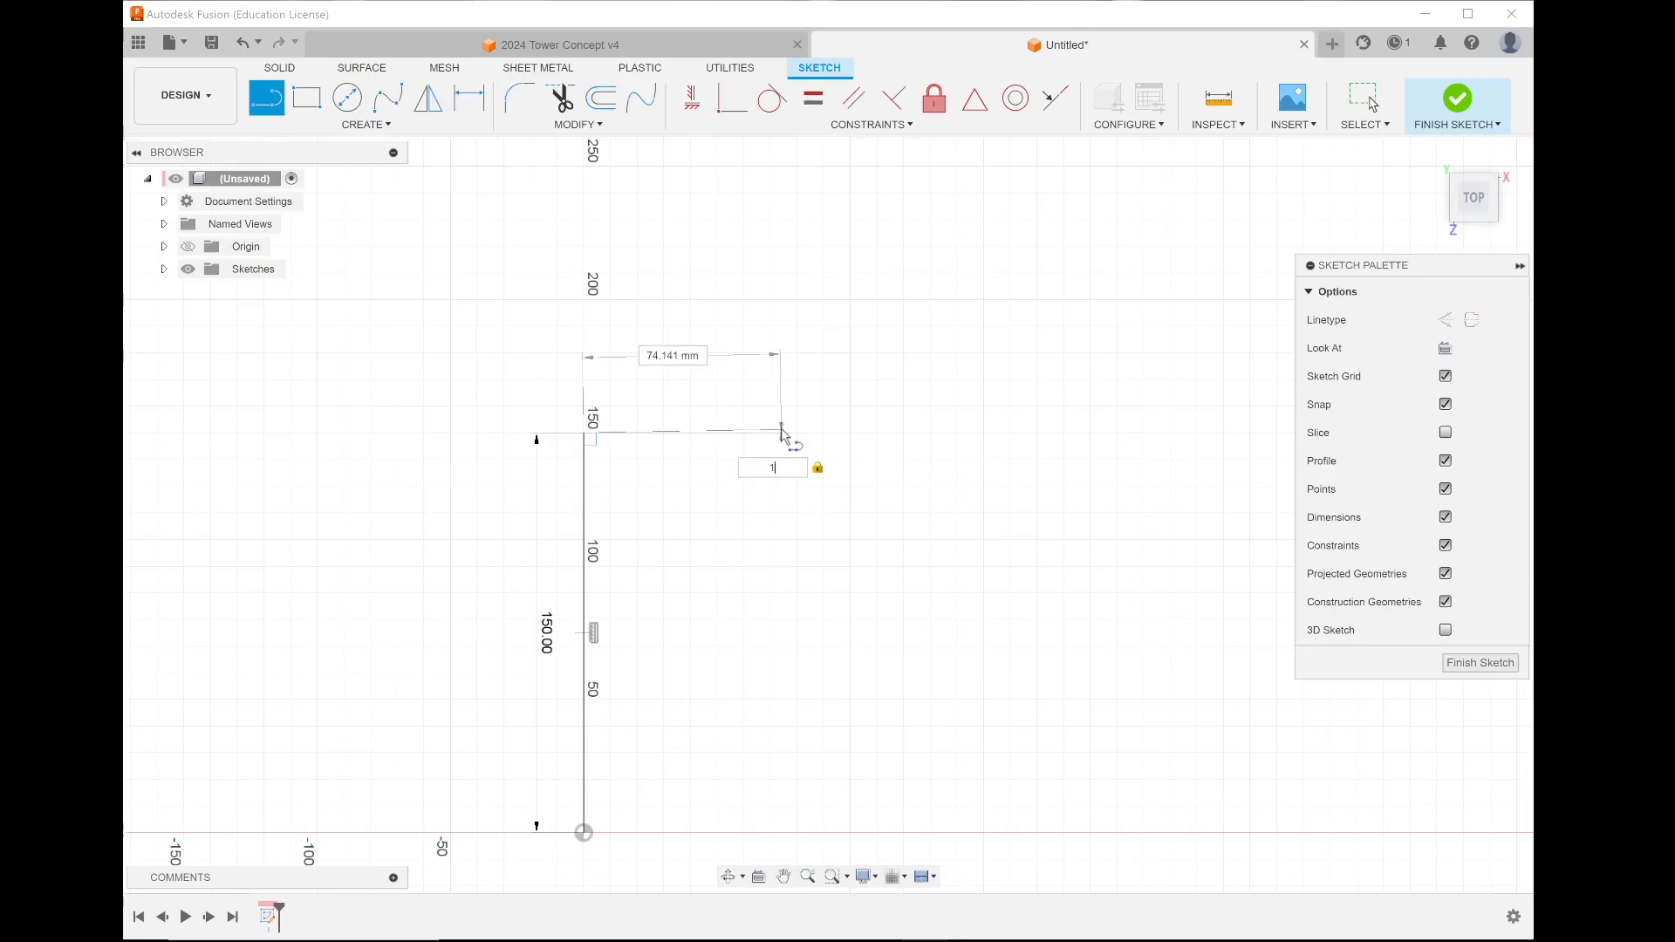
pyautogui.write('0')
pyautogui.press('Tab')
pyautogui.write('150')
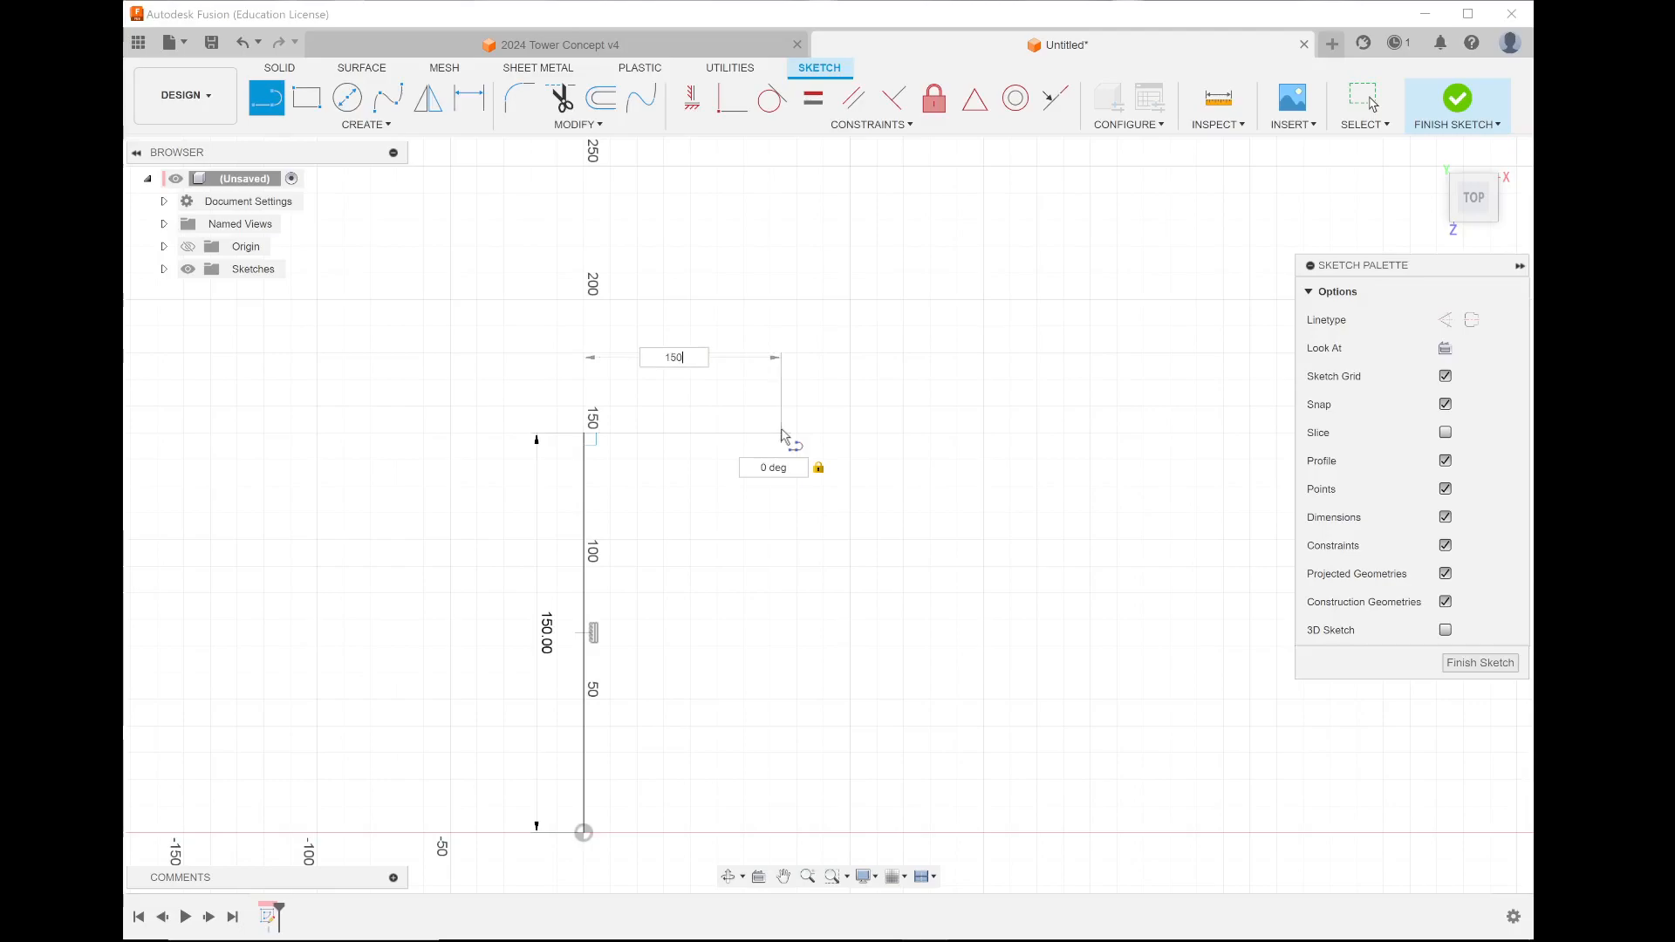
pyautogui.press('Return')
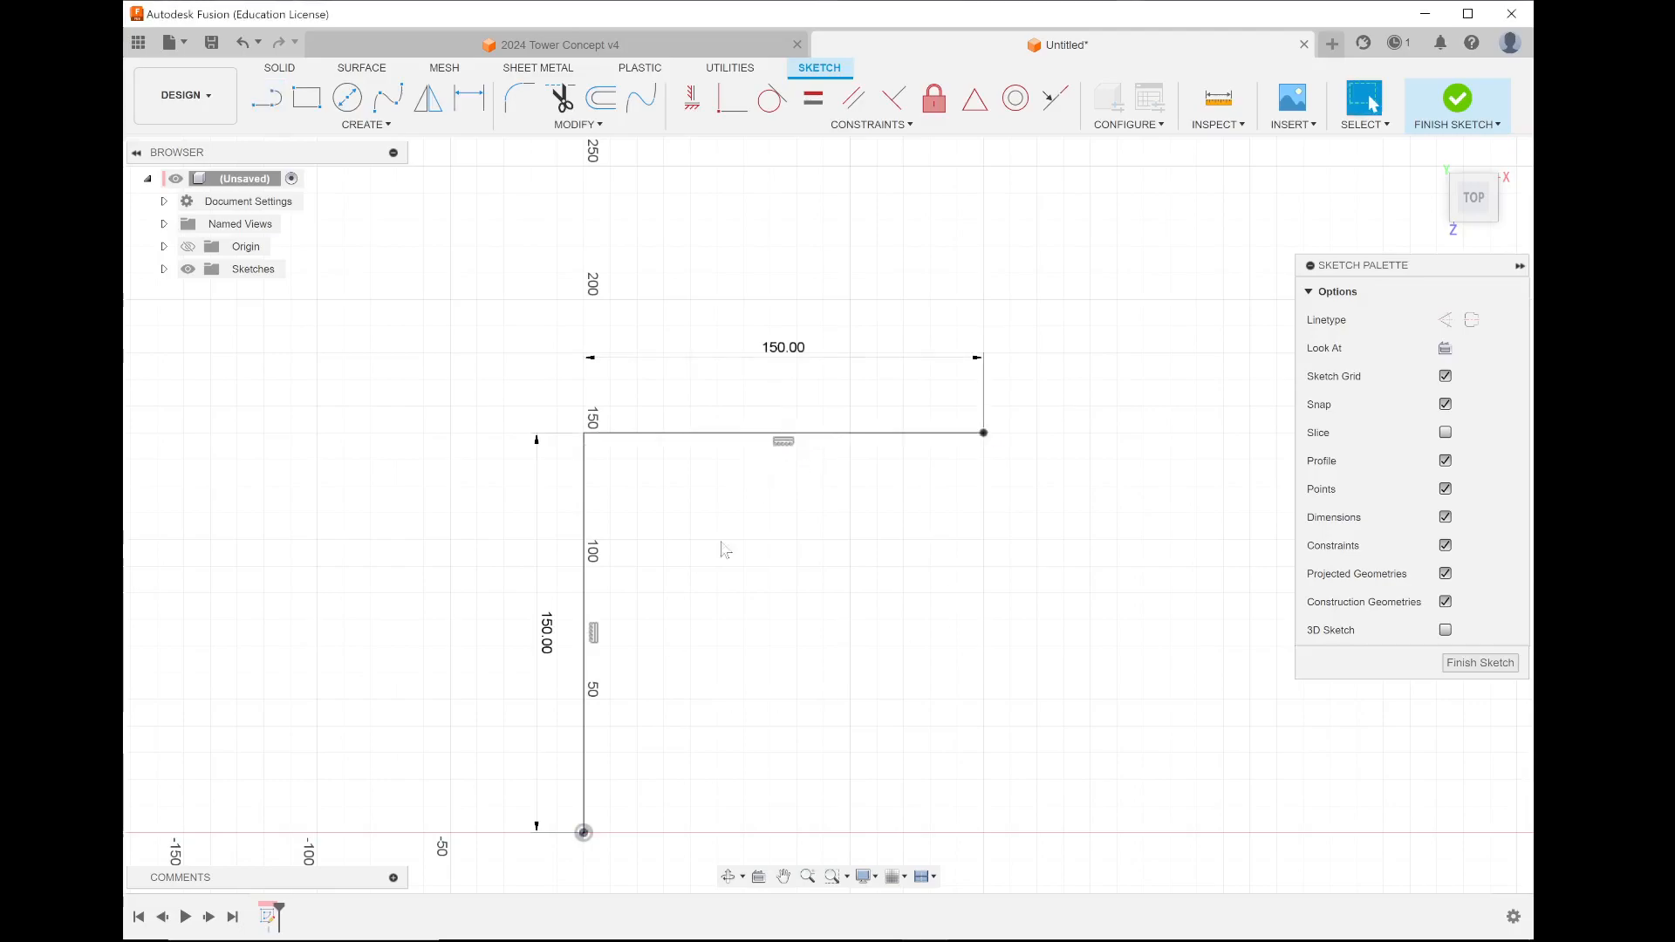
# - Complete the square with a 150 mm line down from the horizontal line's free end and a closing line back to the origin
pyautogui.scroll(2, 814, 464)
pyautogui.scroll(-2, 814, 469)
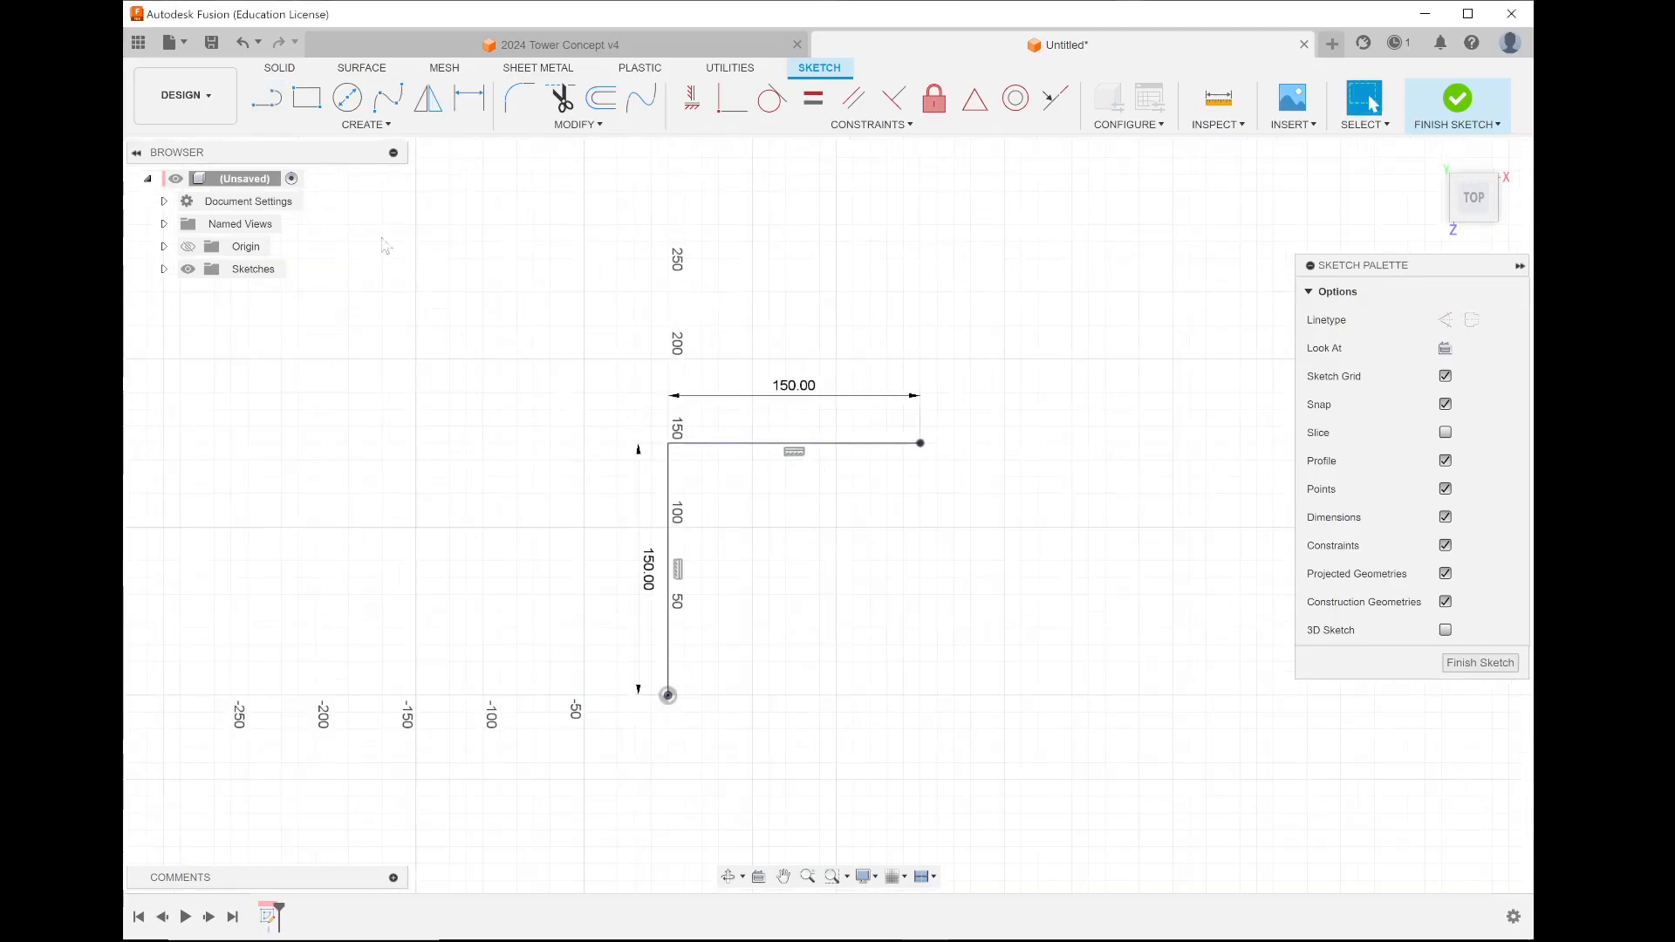
pyautogui.click(285, 105)
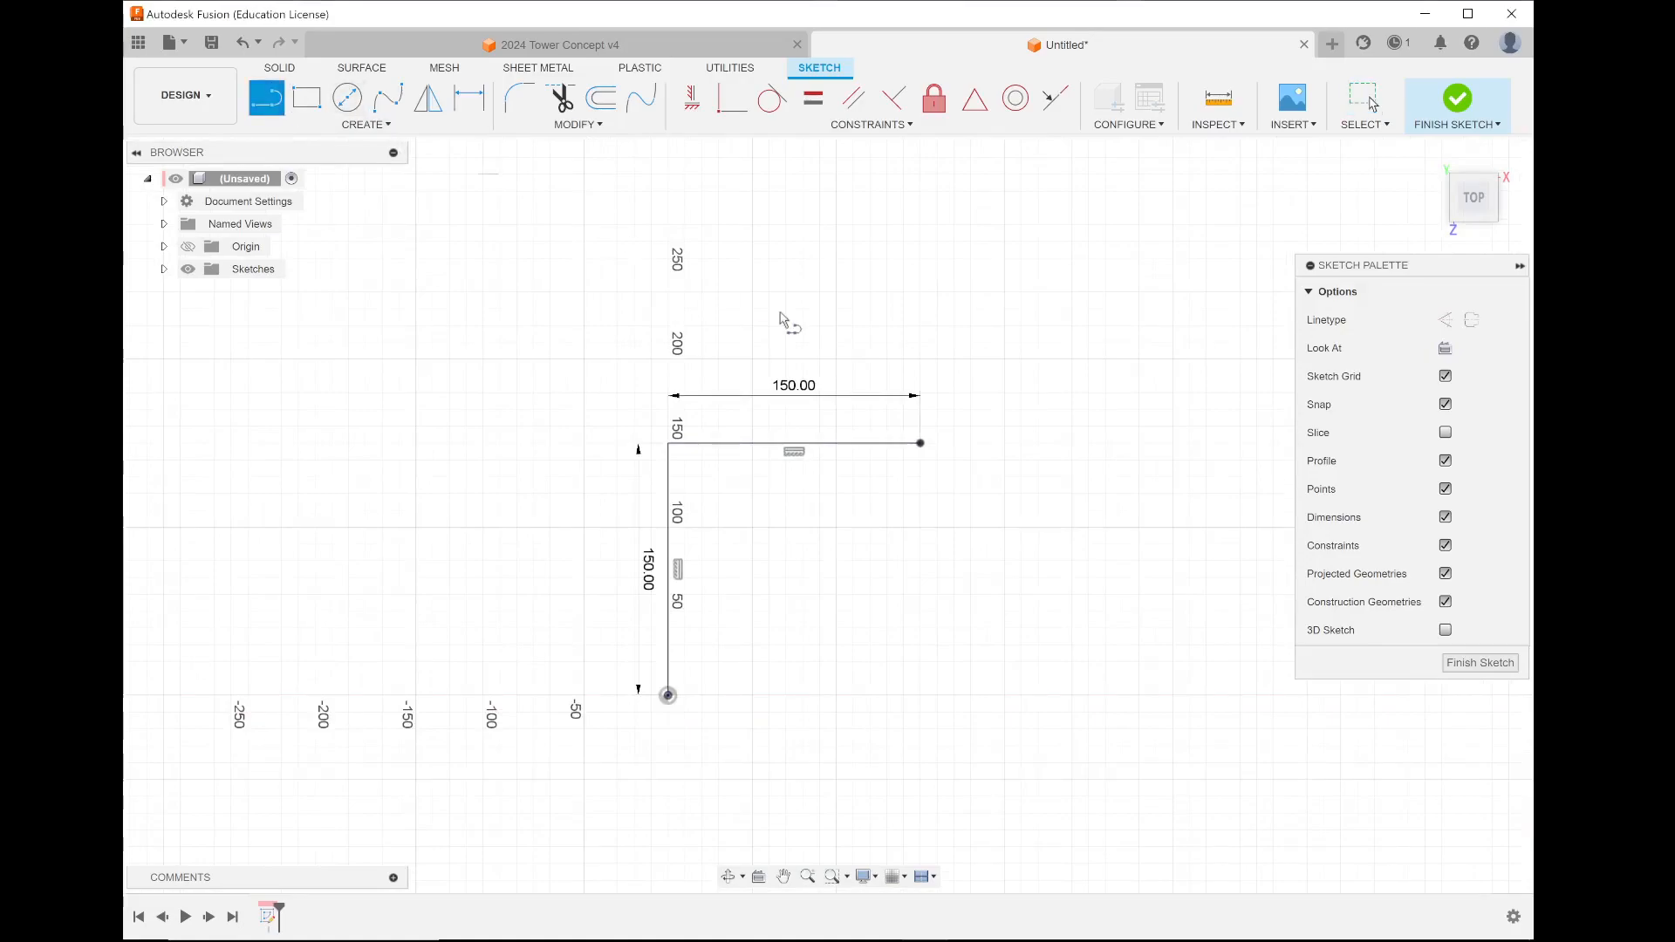
pyautogui.click(921, 444)
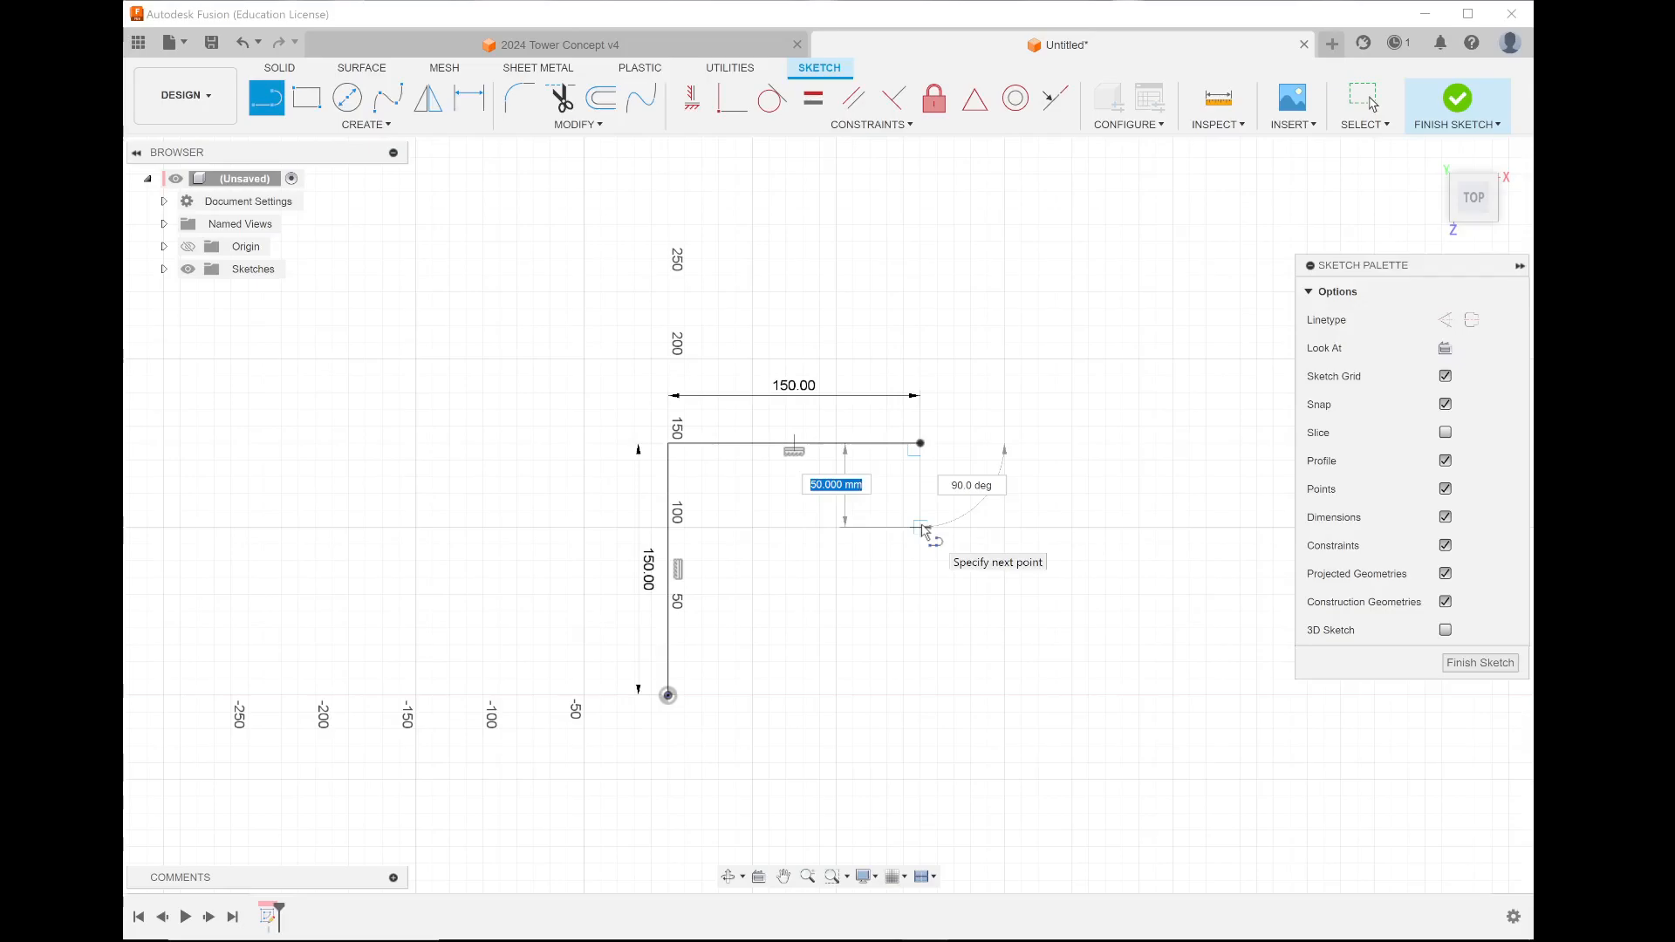
pyautogui.scroll(5, 923, 529)
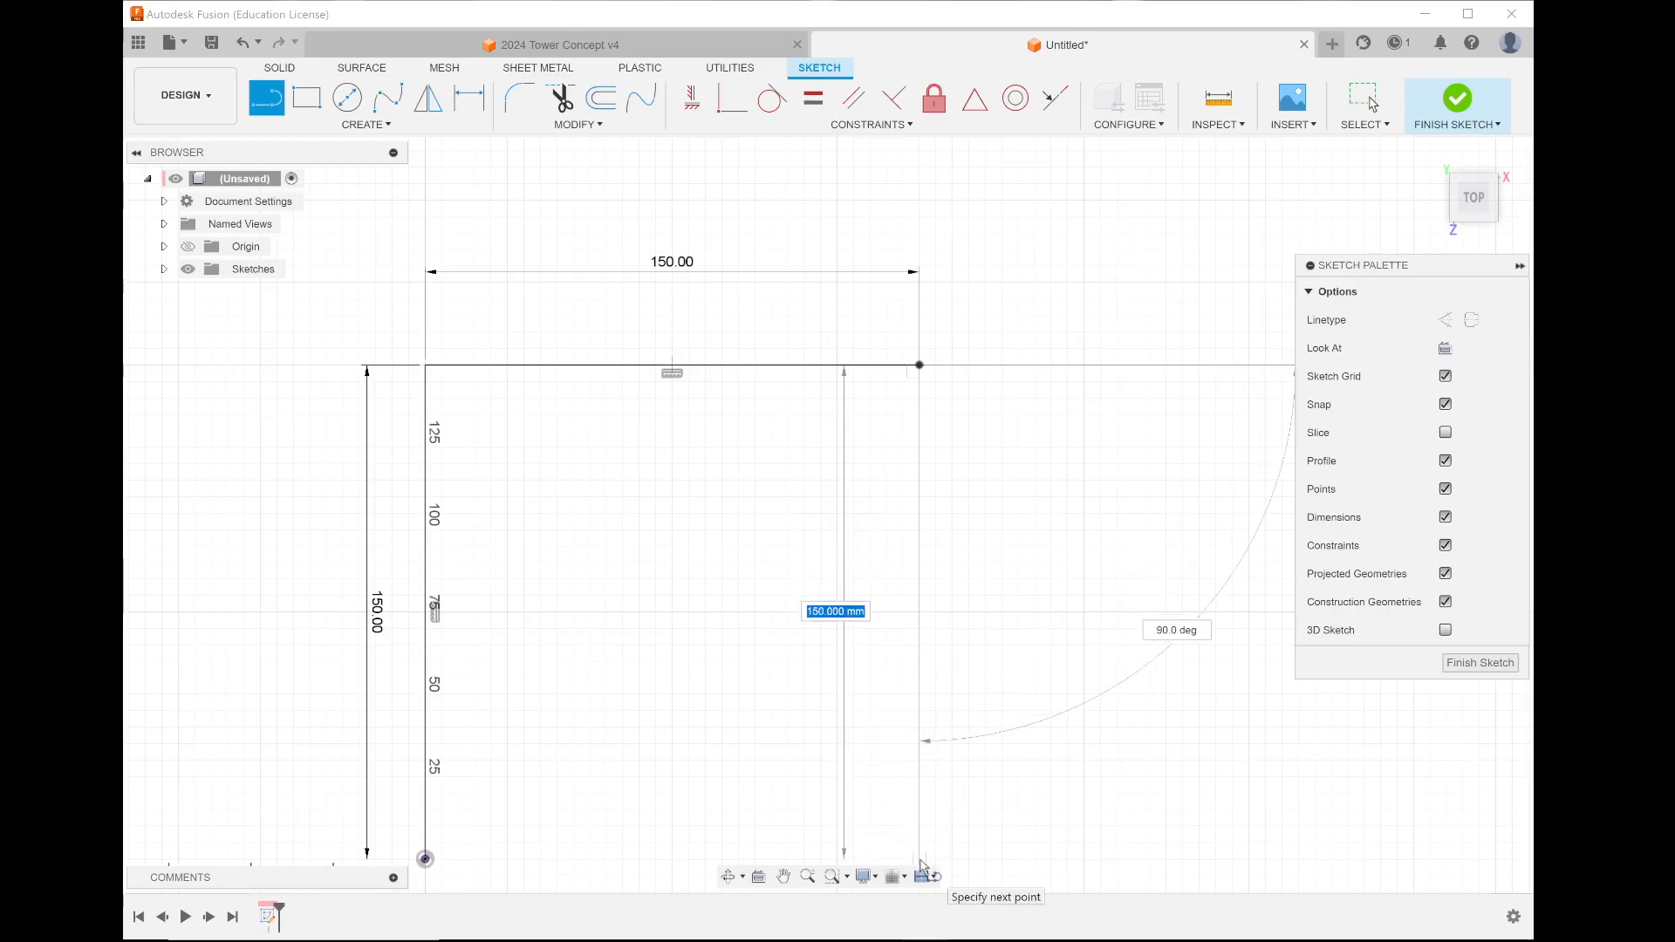
pyautogui.click(920, 861)
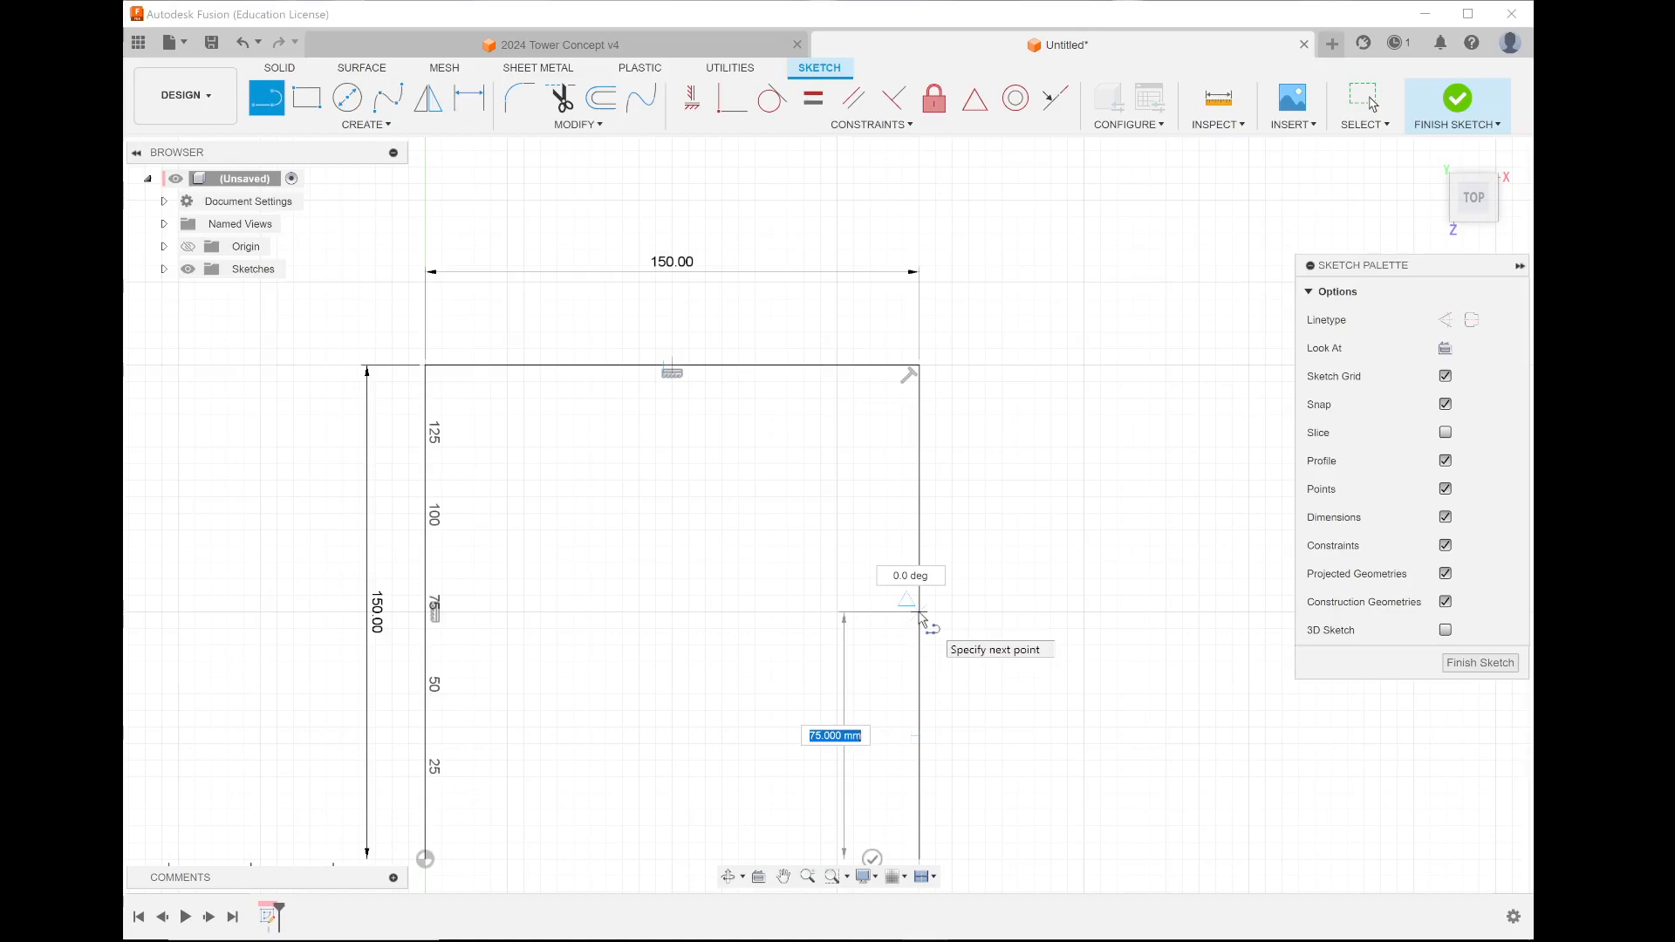
pyautogui.click(425, 859)
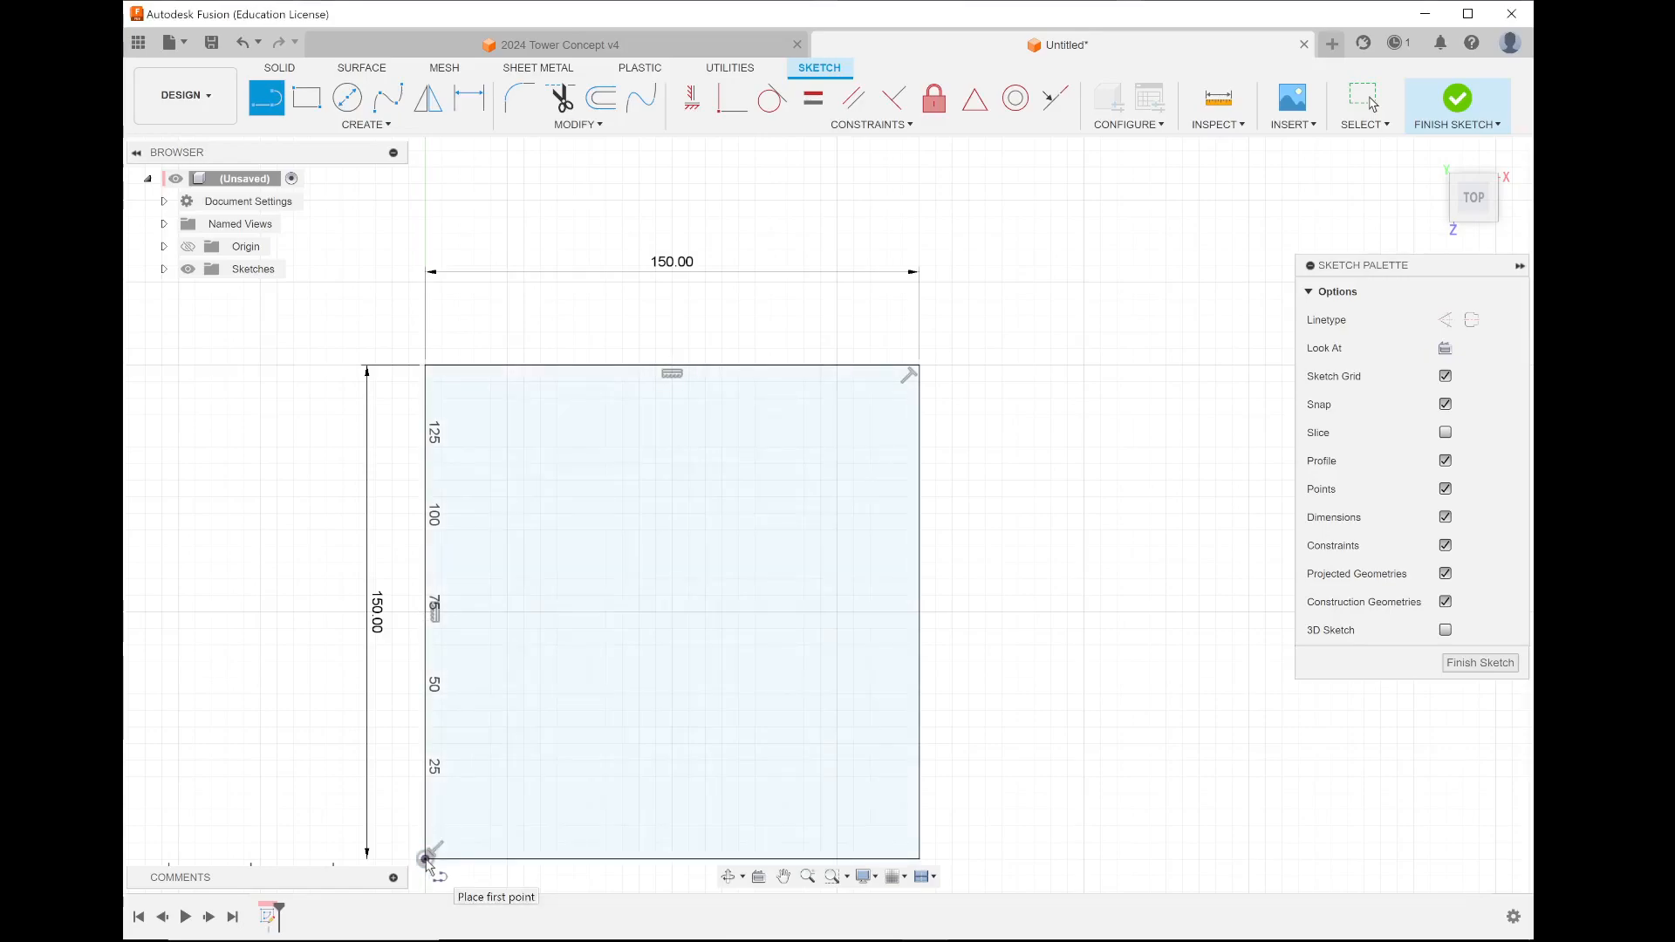
pyautogui.scroll(-2, 974, 260)
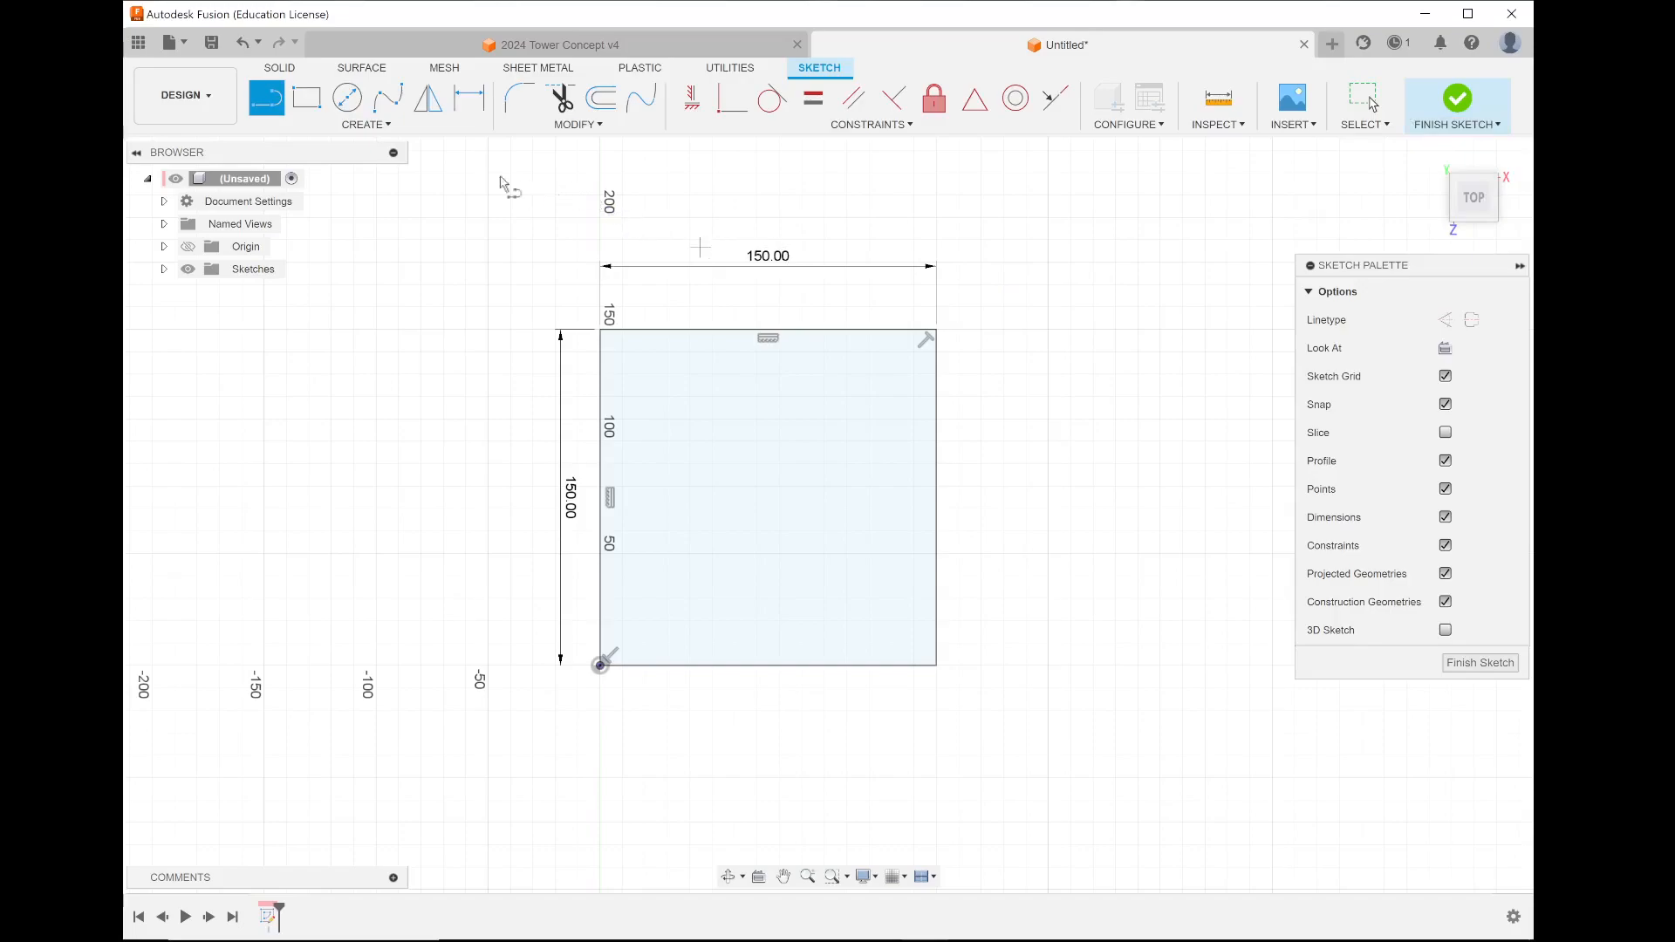
pyautogui.click(367, 125)
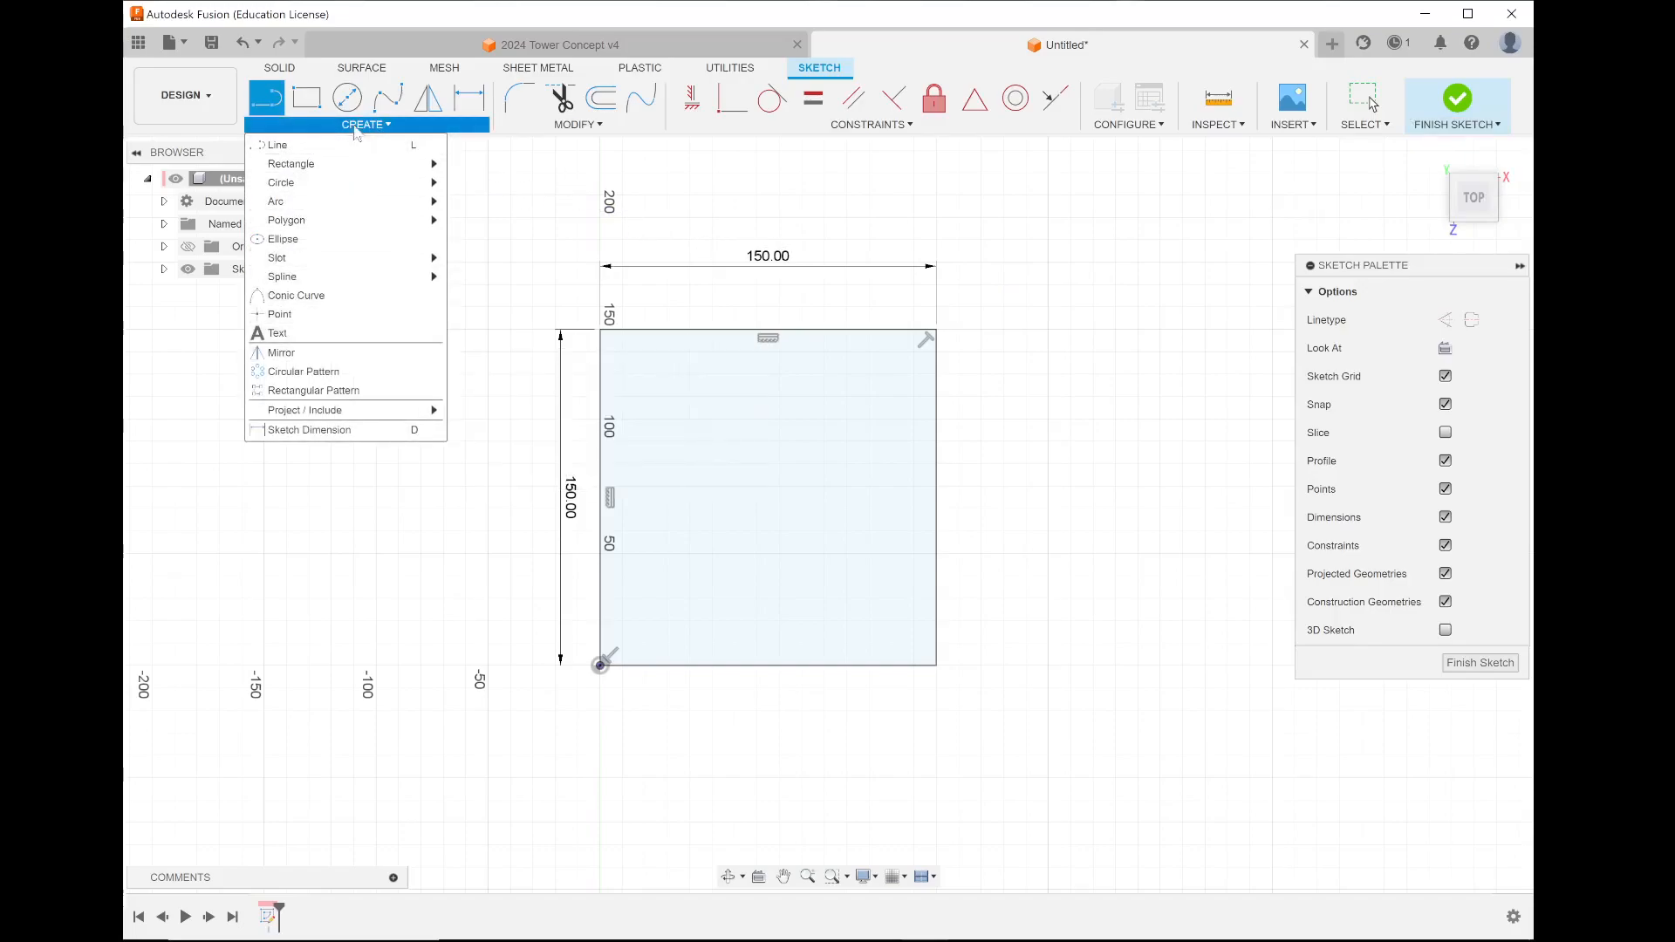
pyautogui.click(578, 125)
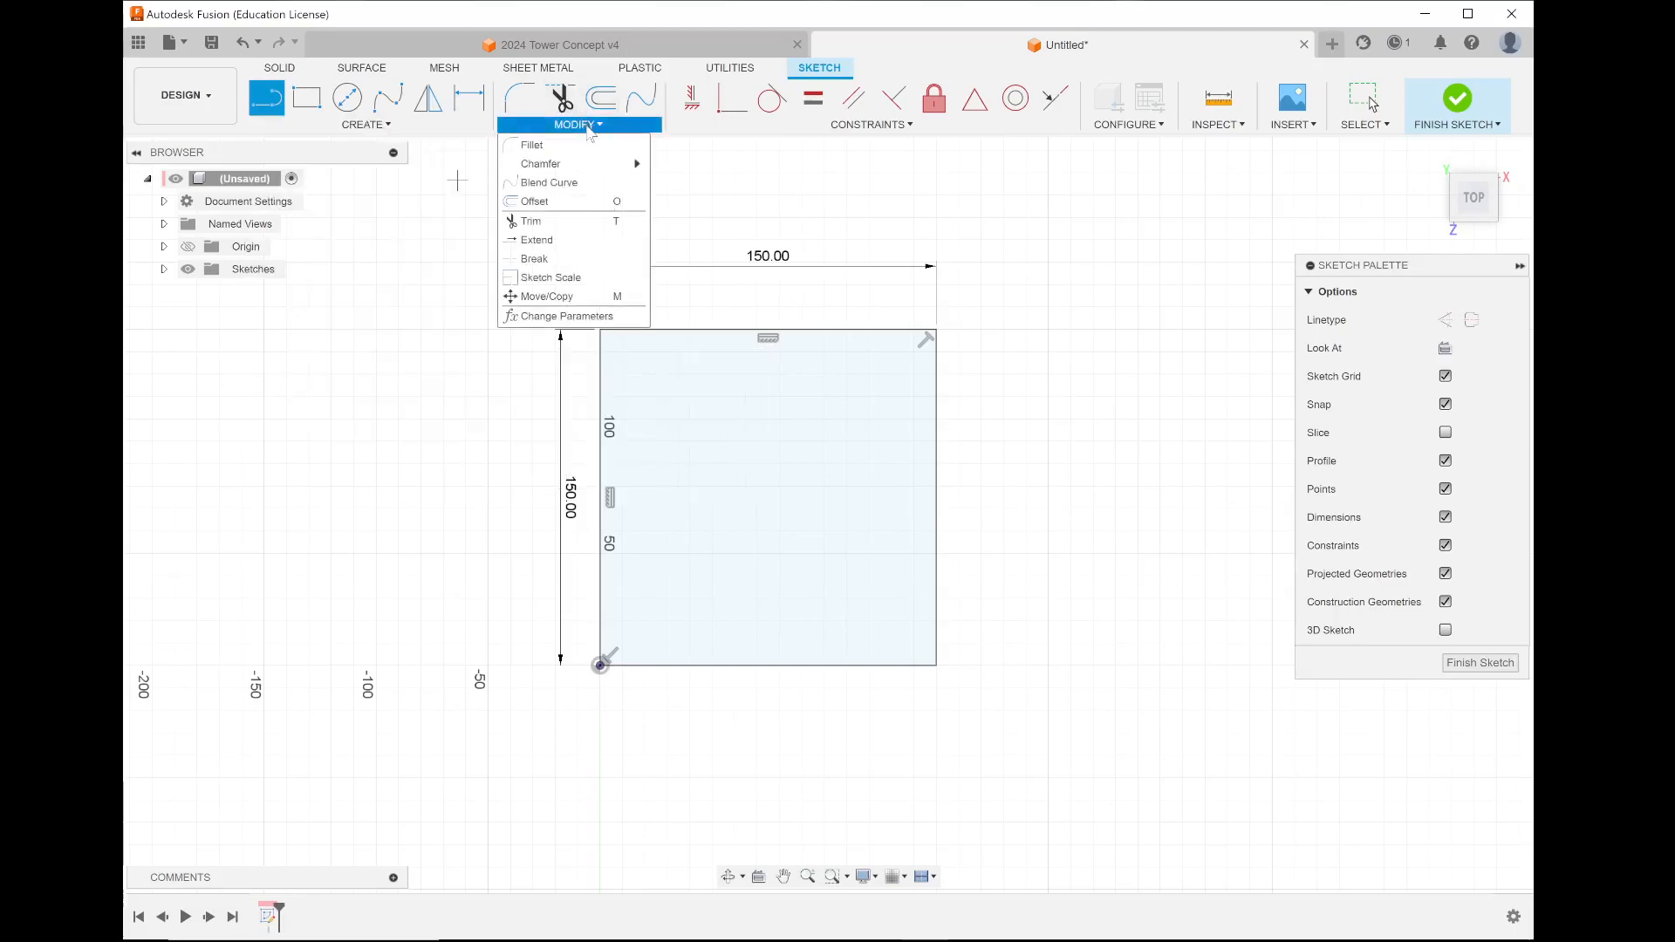
pyautogui.click(558, 297)
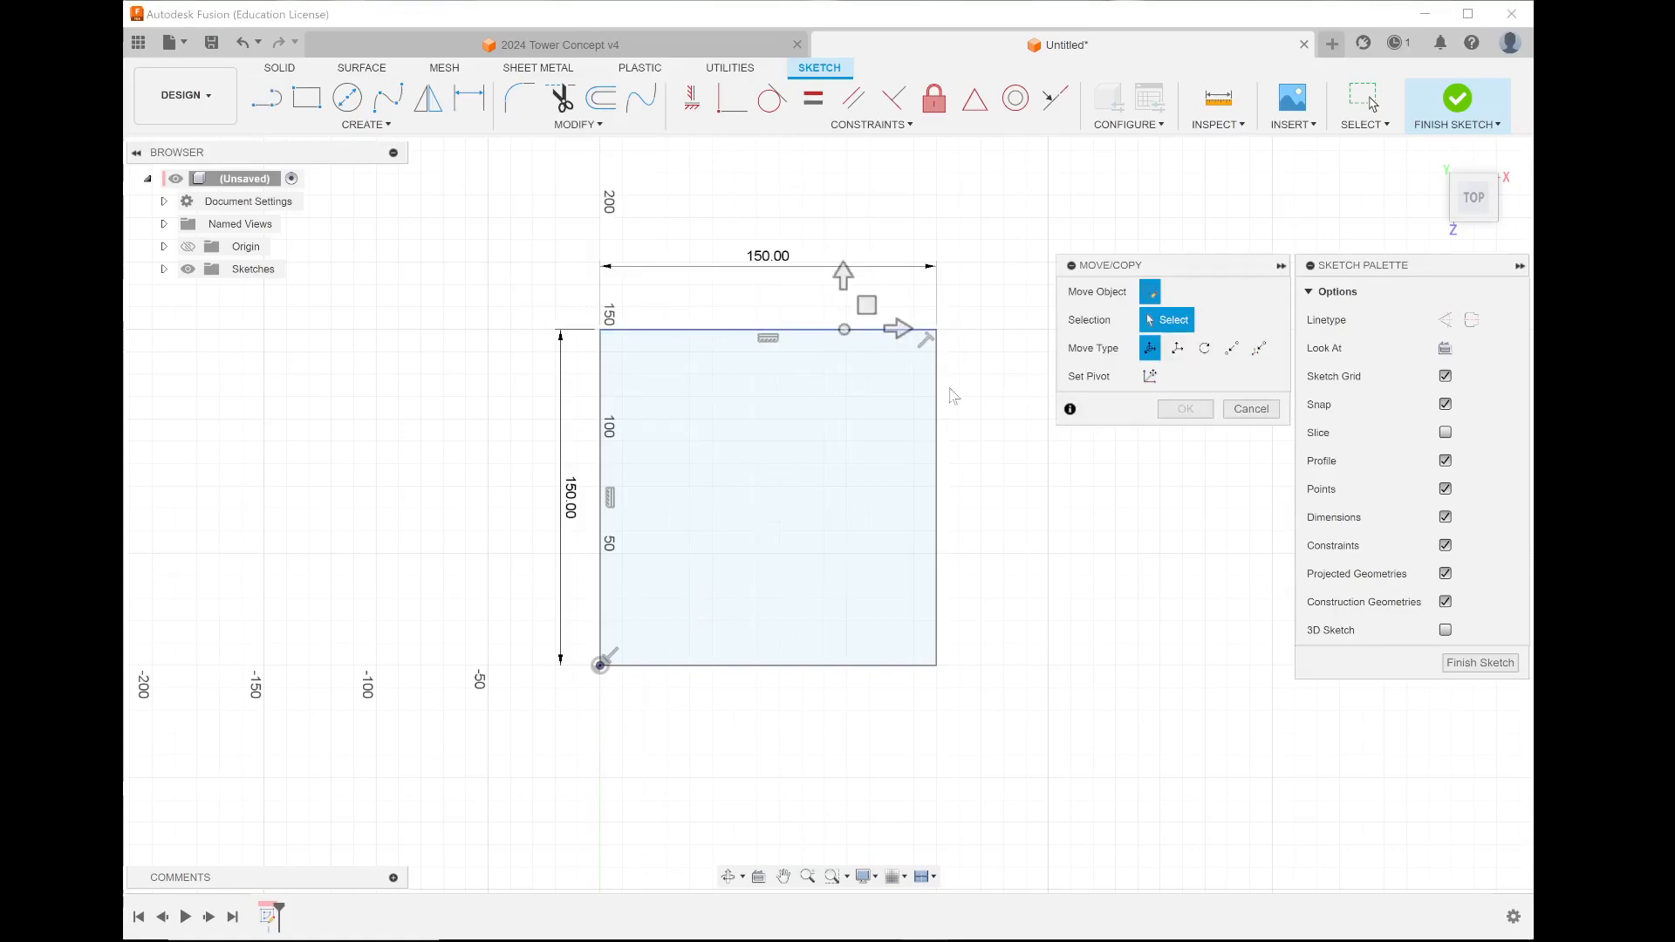
pyautogui.click(1251, 410)
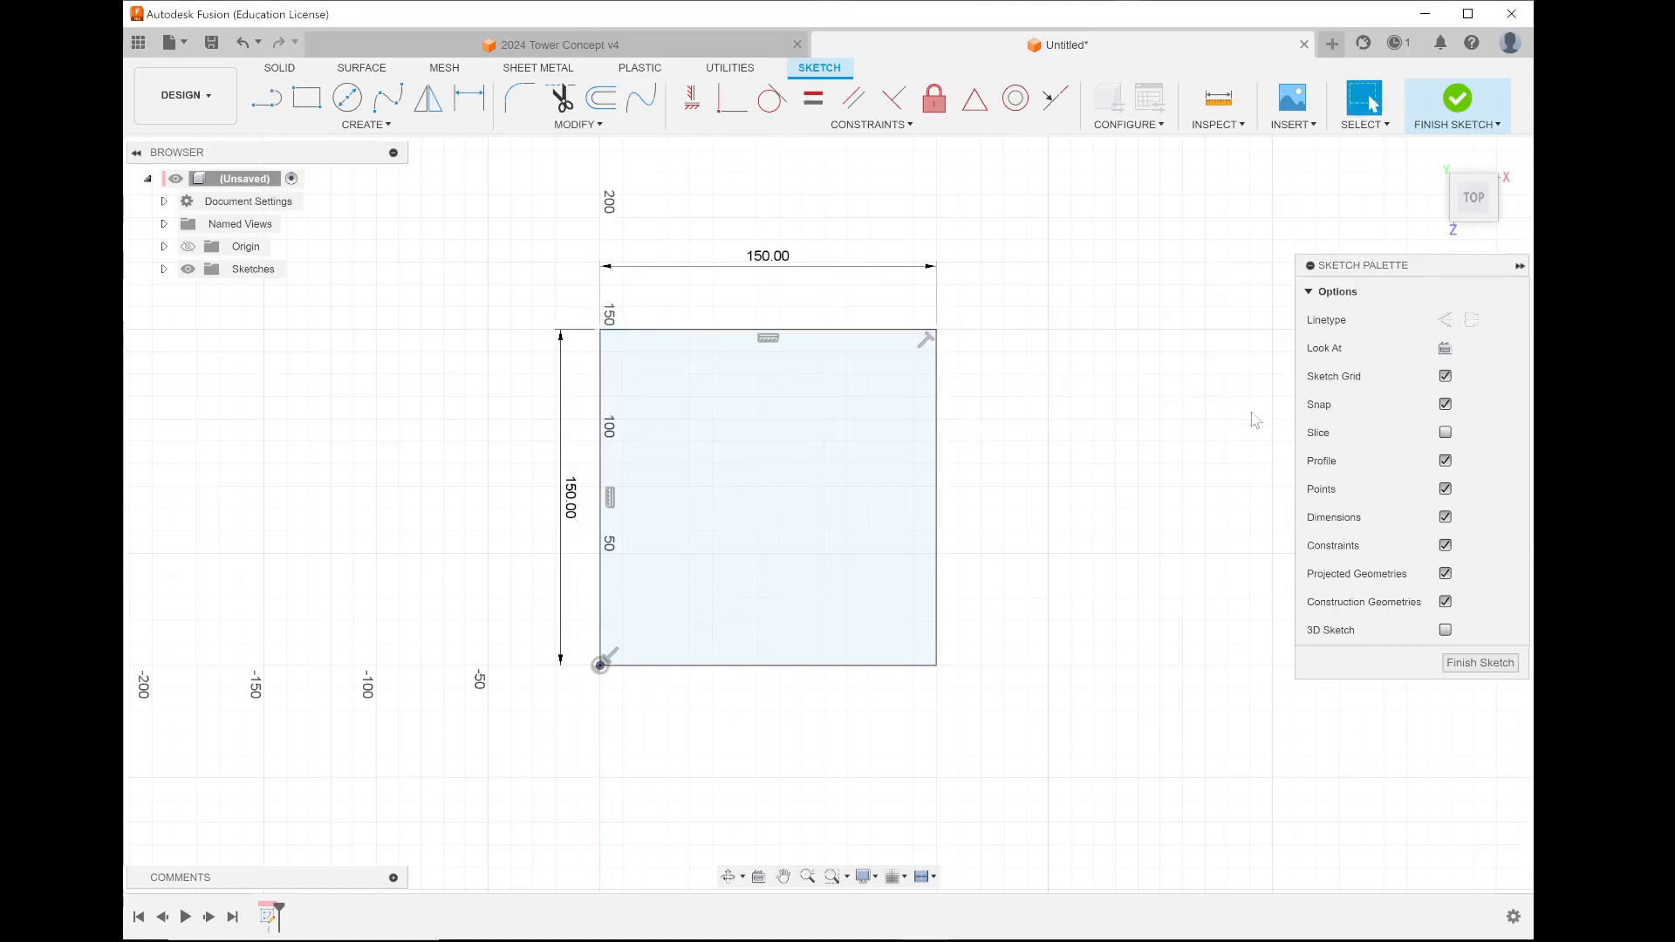
# - Finish the square base sketch and return the model to the home view
pyautogui.click(1455, 101)
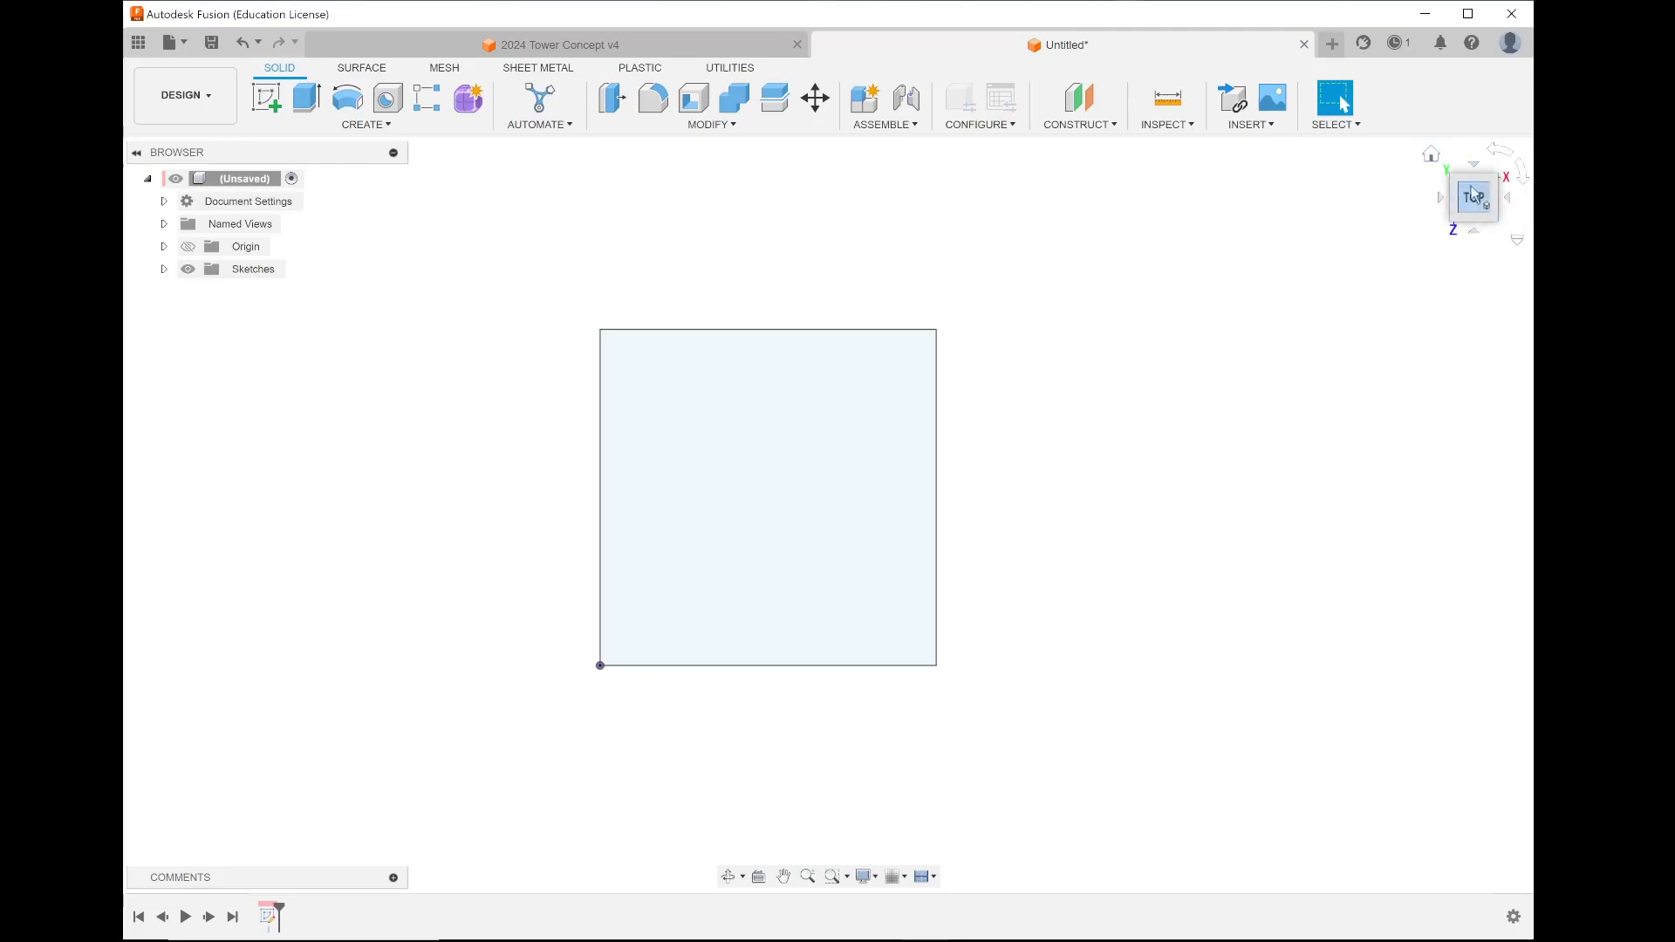
pyautogui.click(1432, 156)
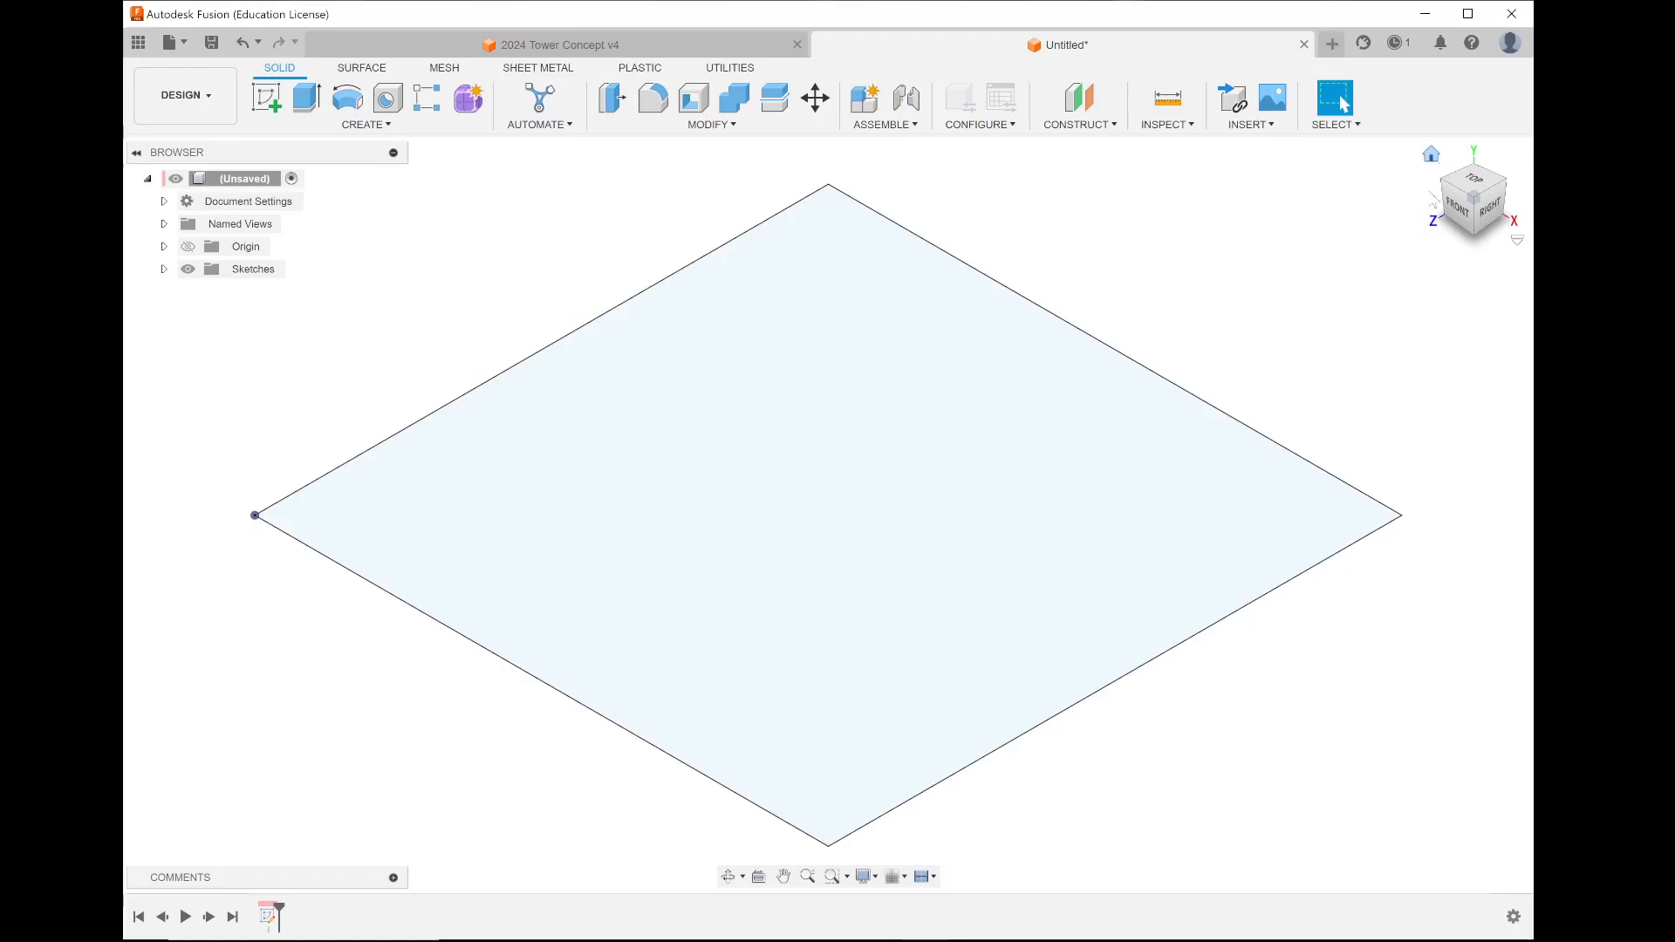
# - Turn on the display of the layout grid
pyautogui.click(898, 879)
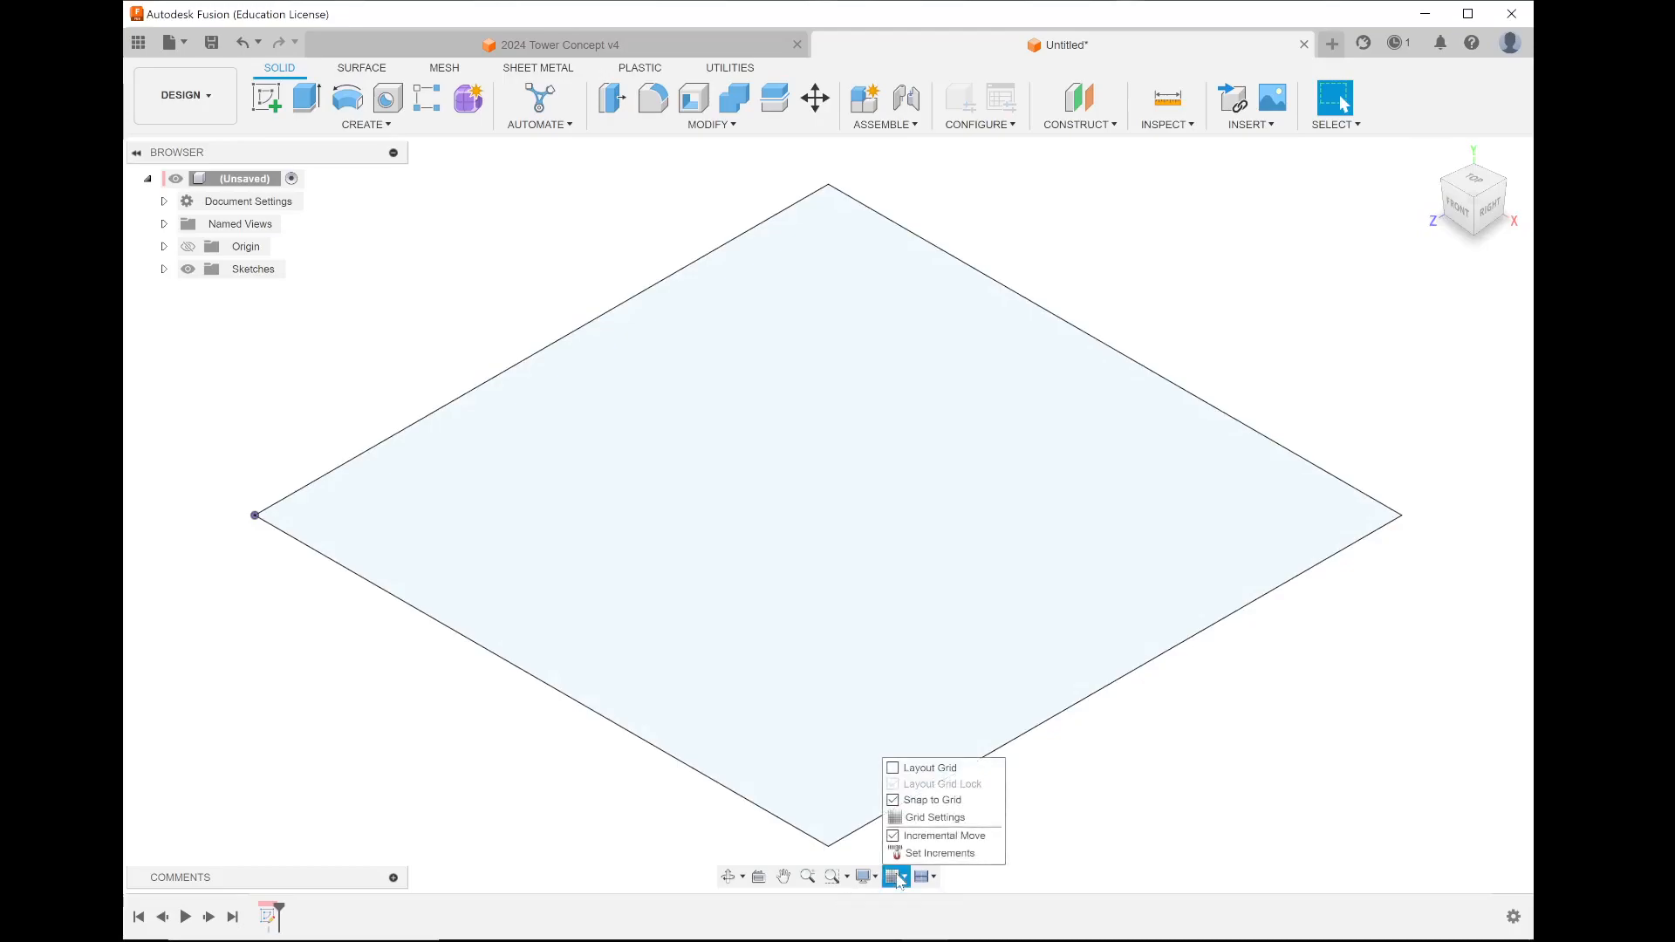
pyautogui.click(894, 769)
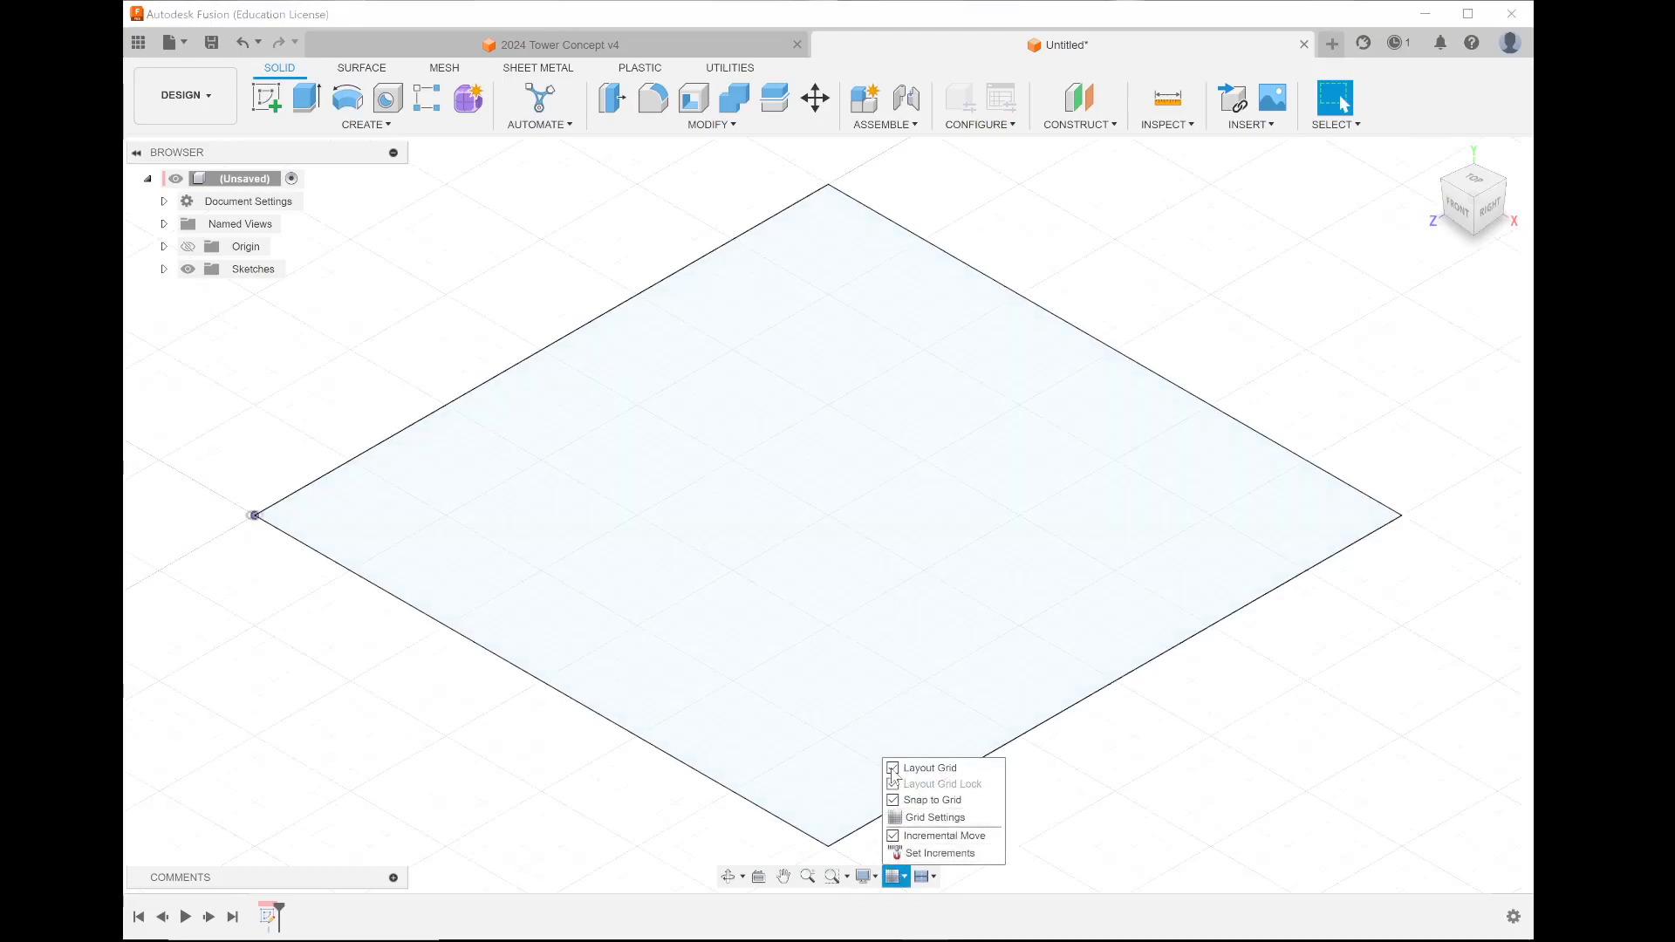
pyautogui.click(1208, 733)
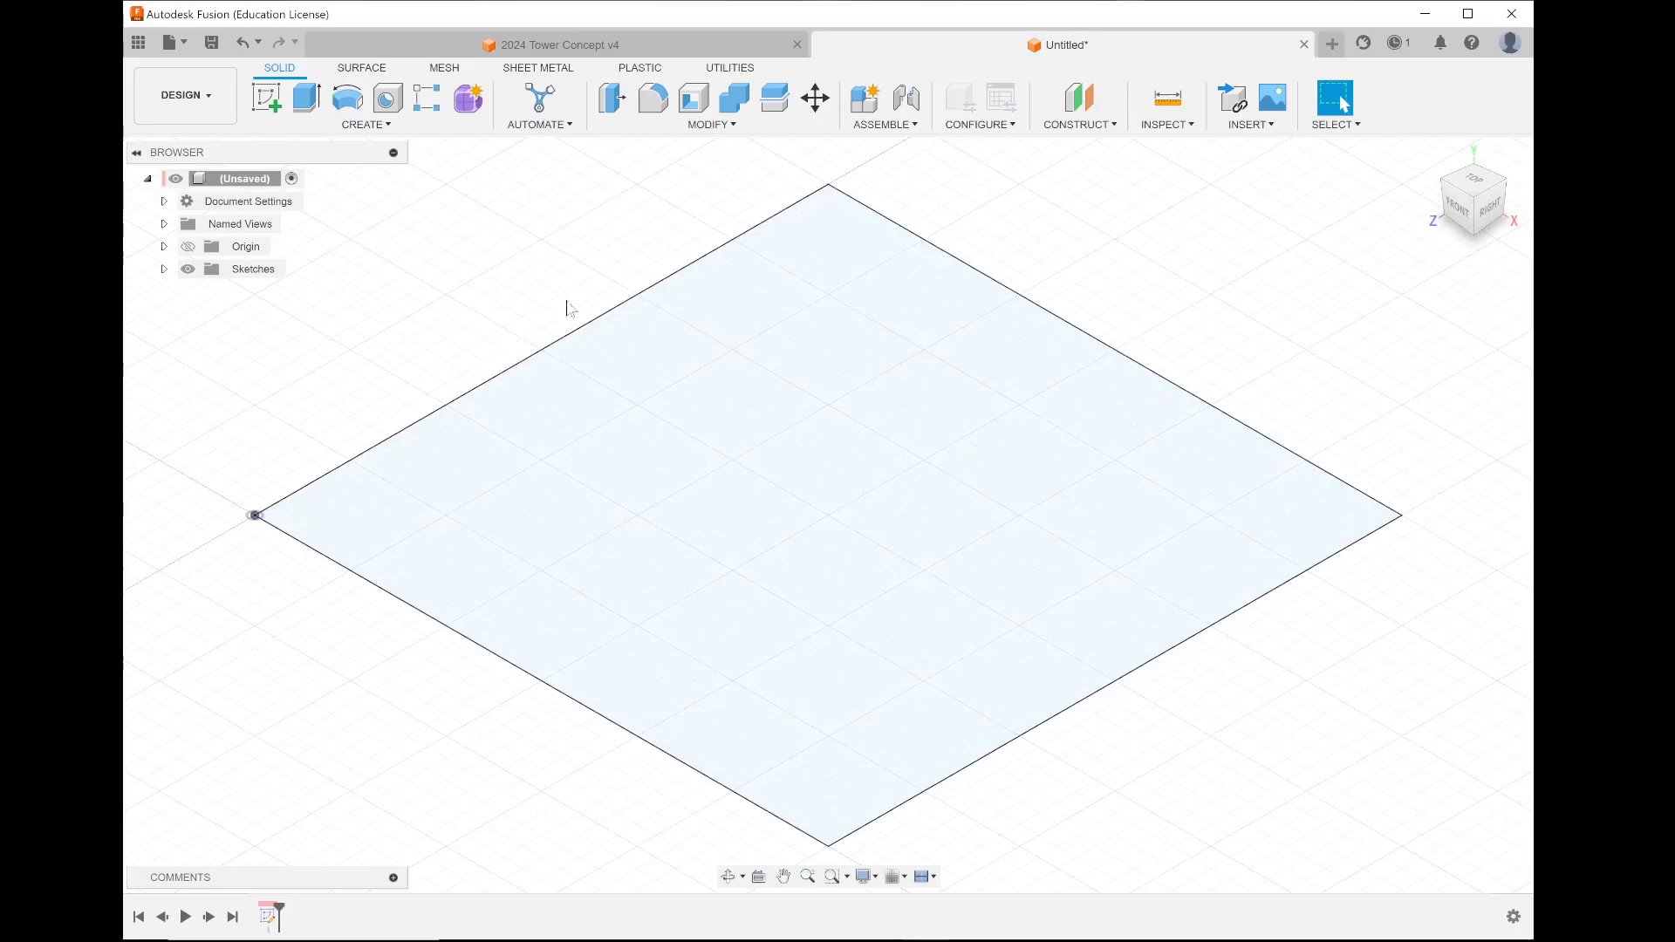
# - Extrude the square base profile 100 mm upward as a new body and show the whole block in the home view
pyautogui.click(308, 98)
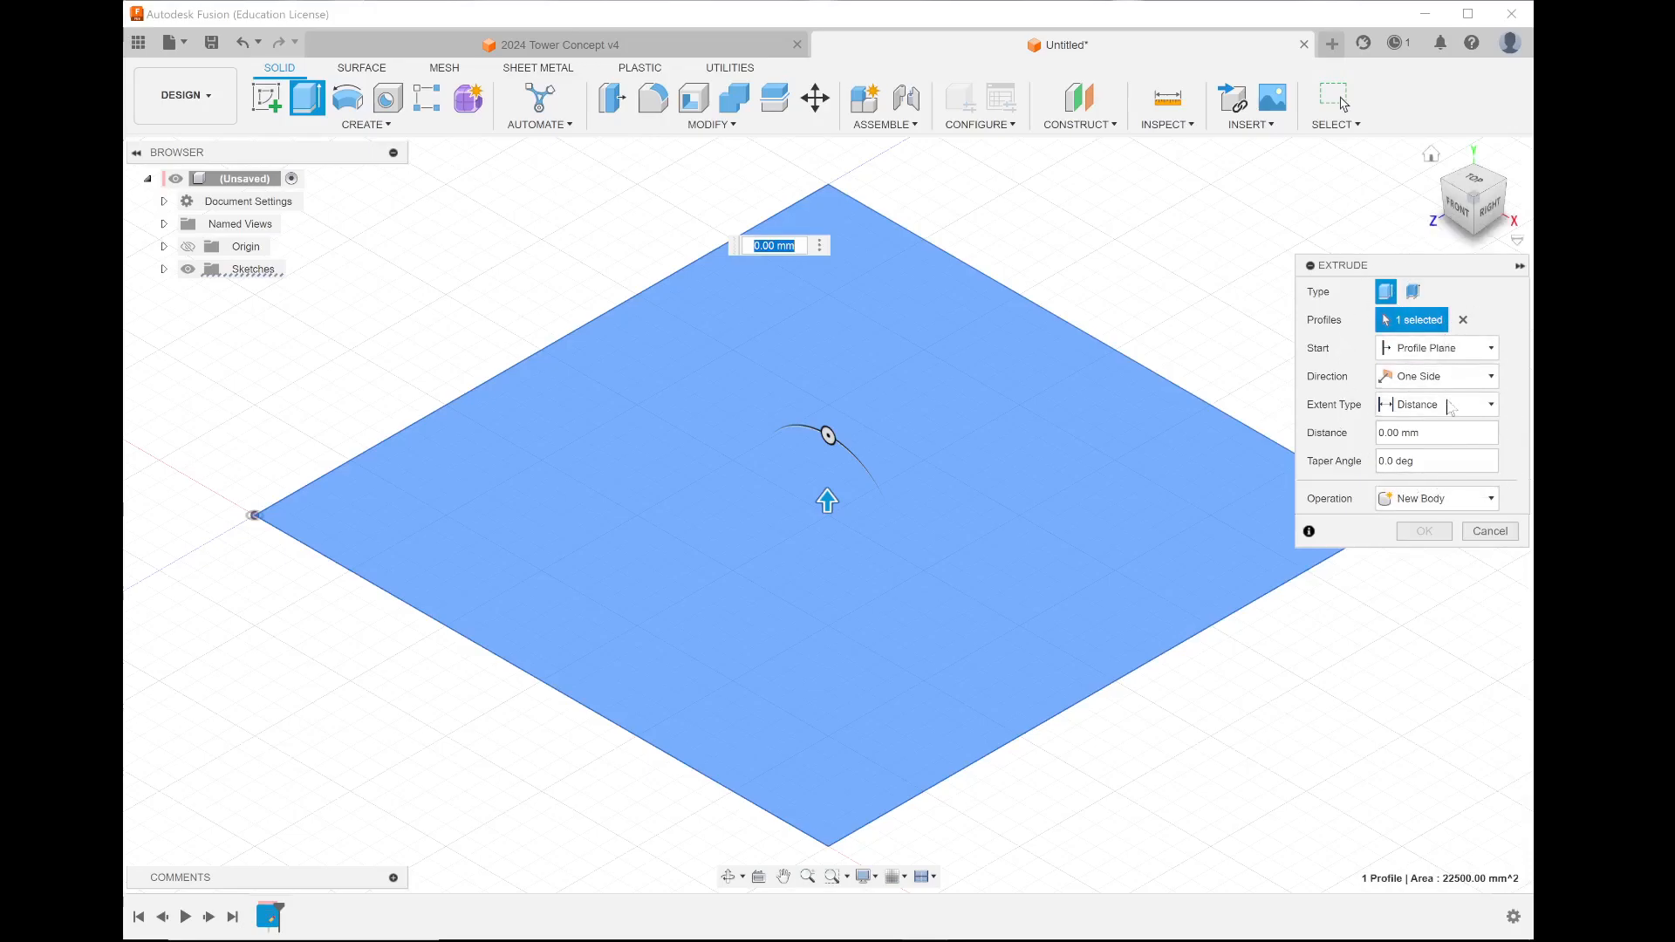
pyautogui.click(1464, 320)
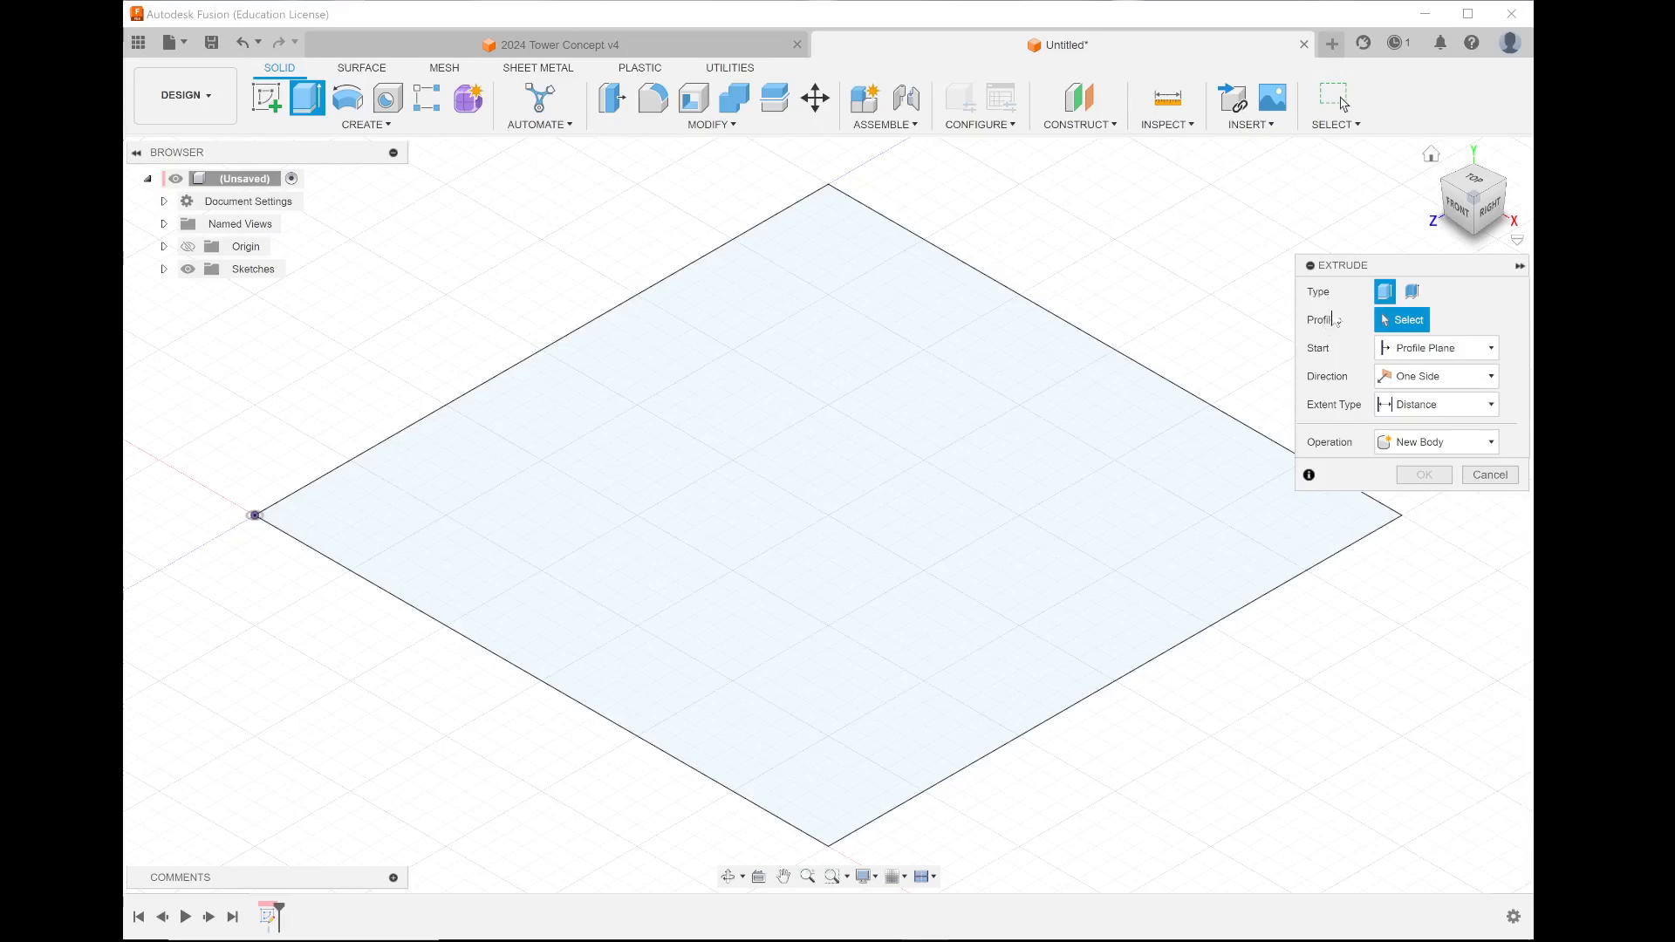
pyautogui.click(756, 489)
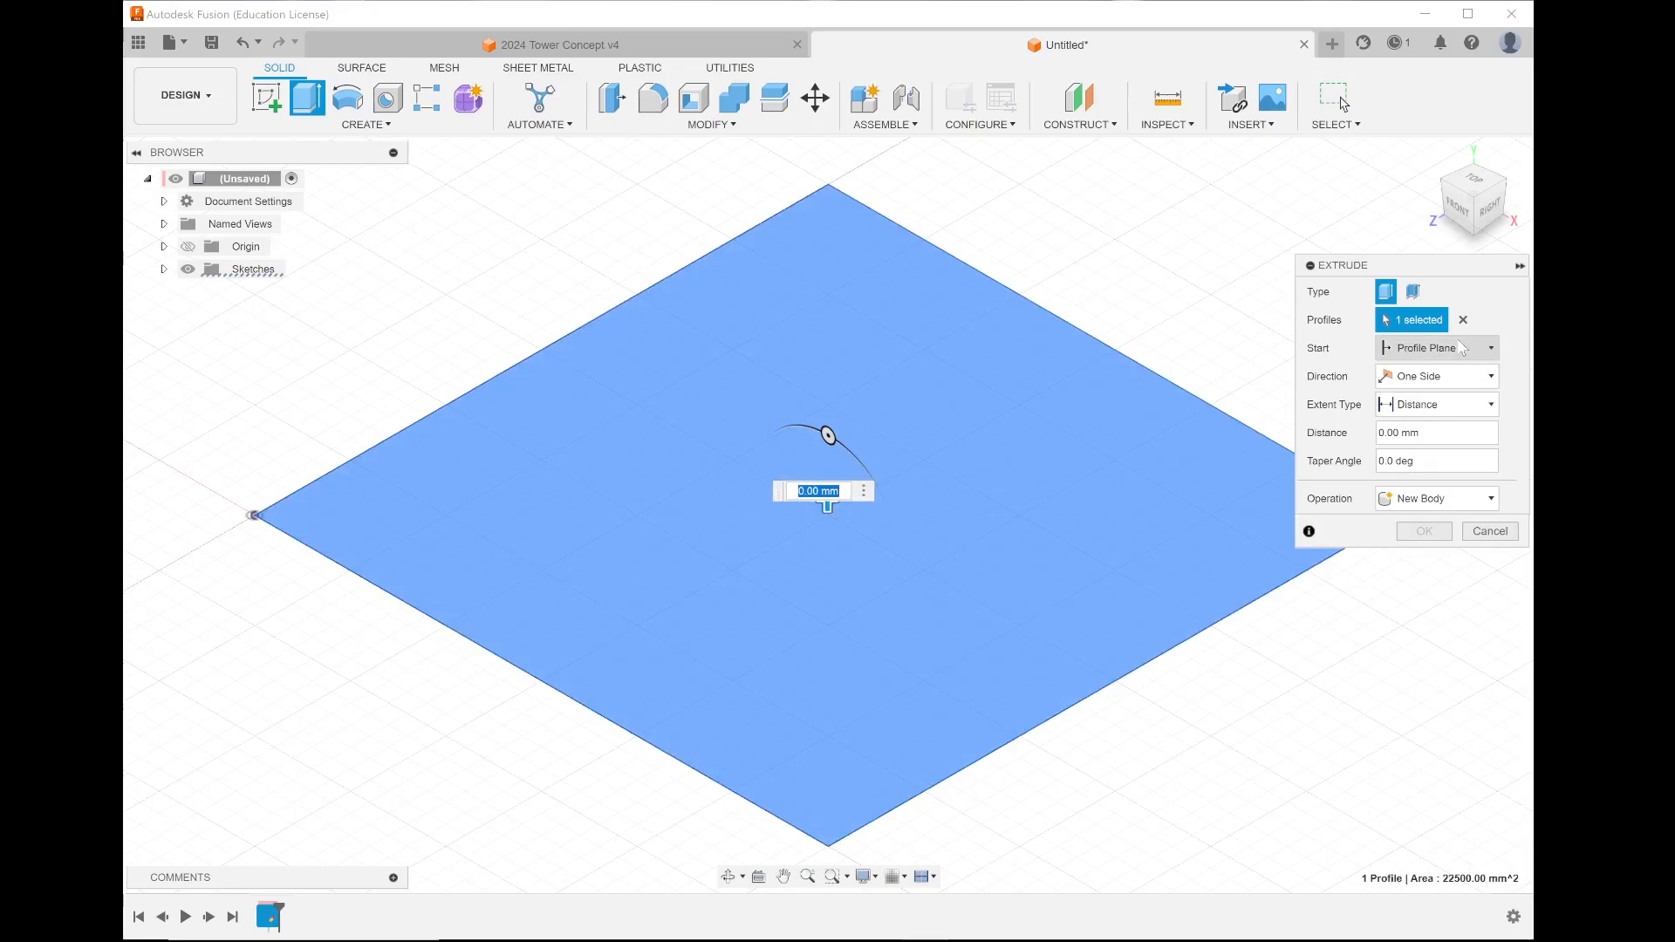
pyautogui.click(1440, 433)
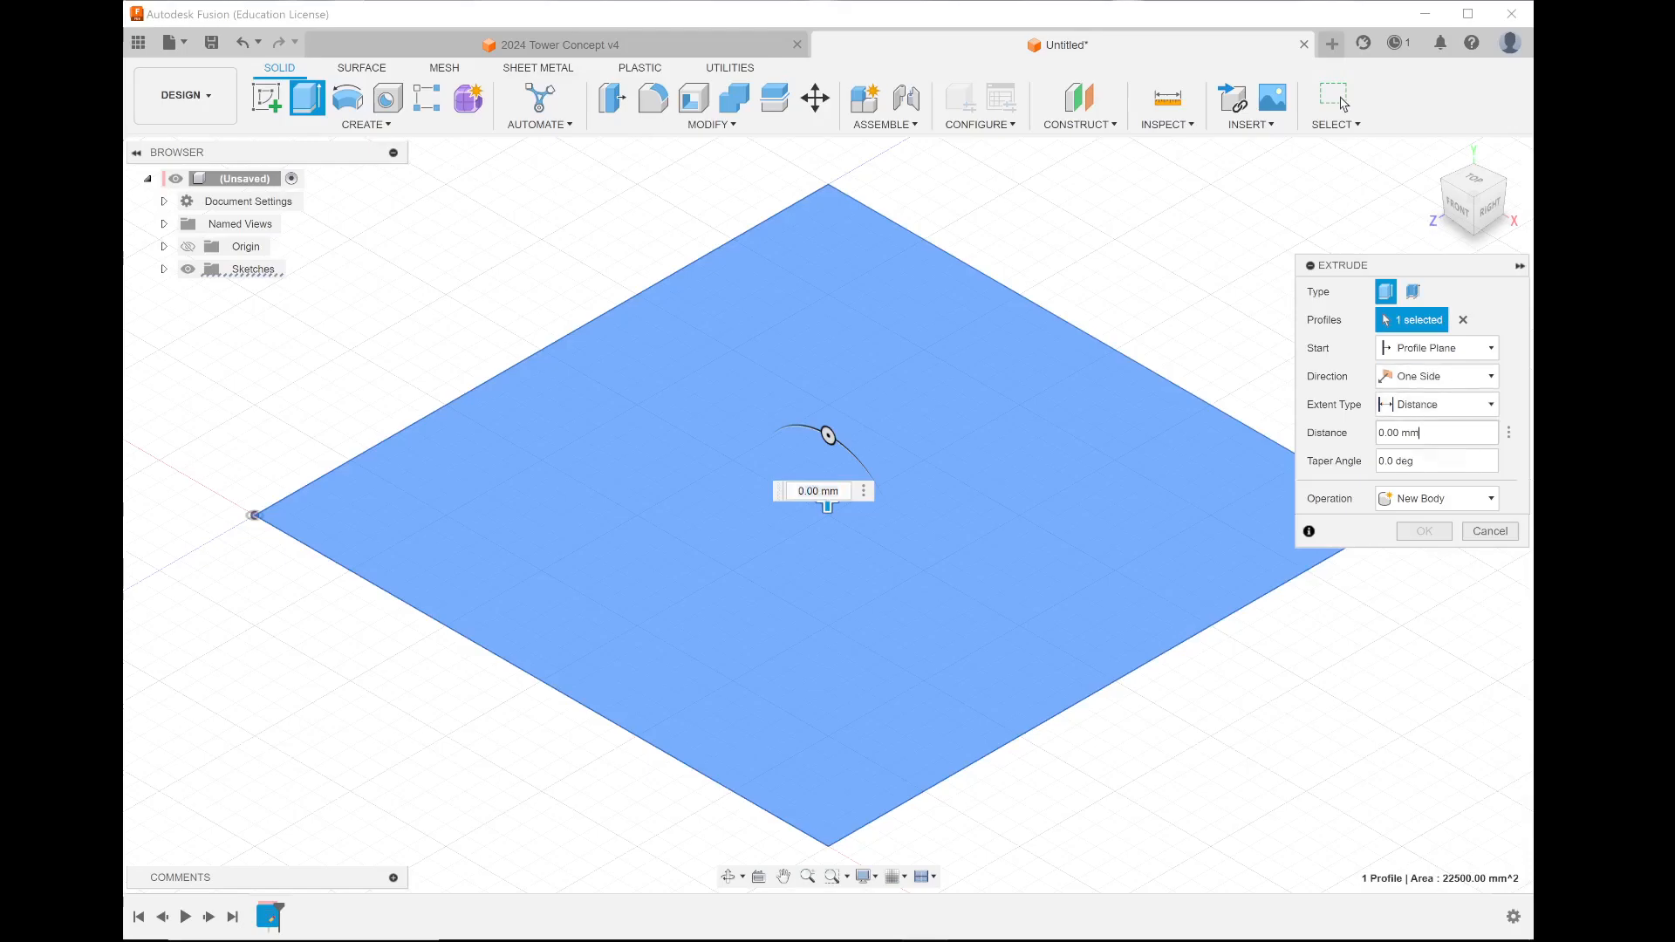
pyautogui.press('BackSpace')
pyautogui.press('BackSpace')
pyautogui.press('BackSpace')
pyautogui.press('BackSpace')
pyautogui.press('BackSpace')
pyautogui.press('BackSpace')
pyautogui.press('BackSpace')
pyautogui.write('100')
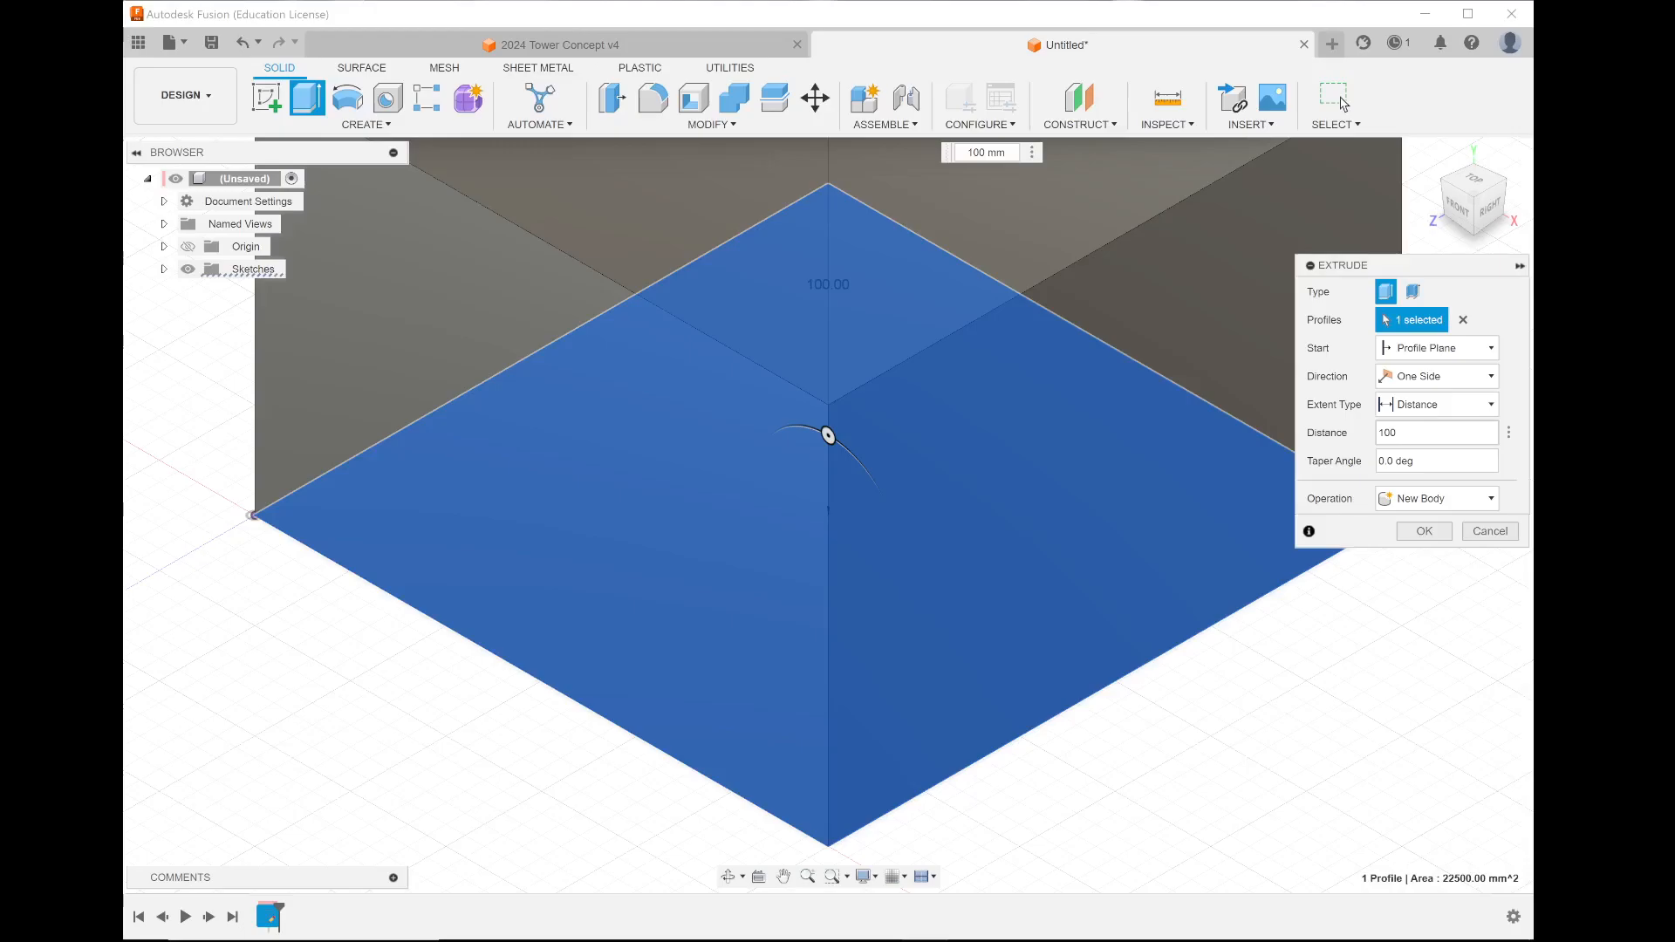
pyautogui.press('Return')
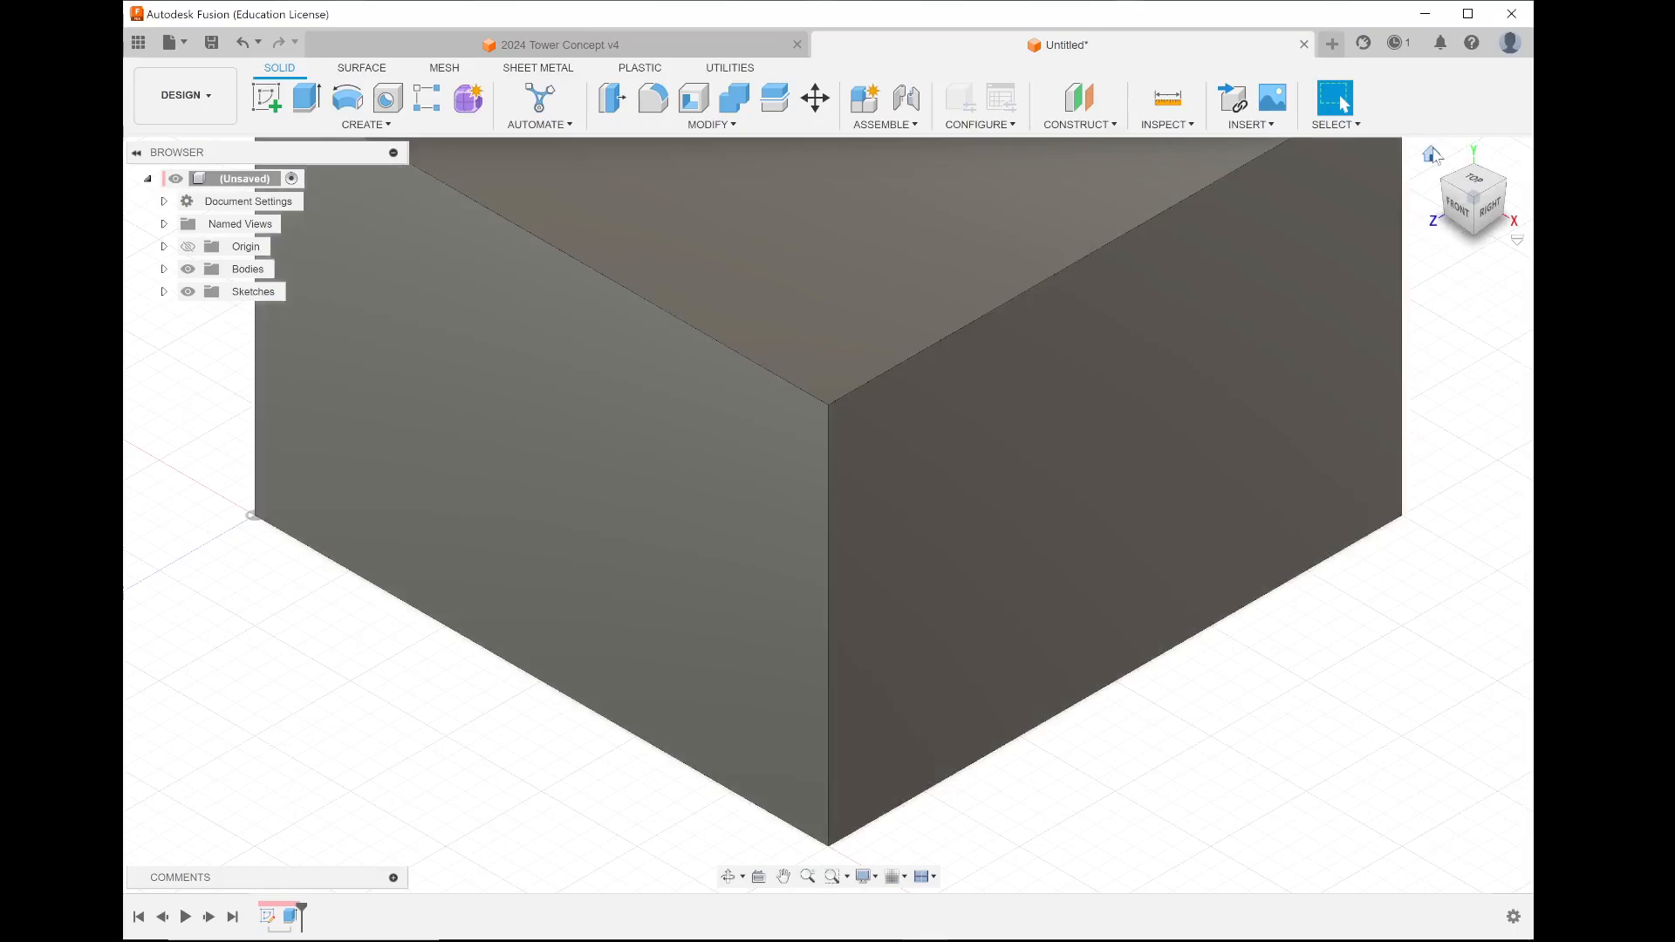
pyautogui.click(1432, 155)
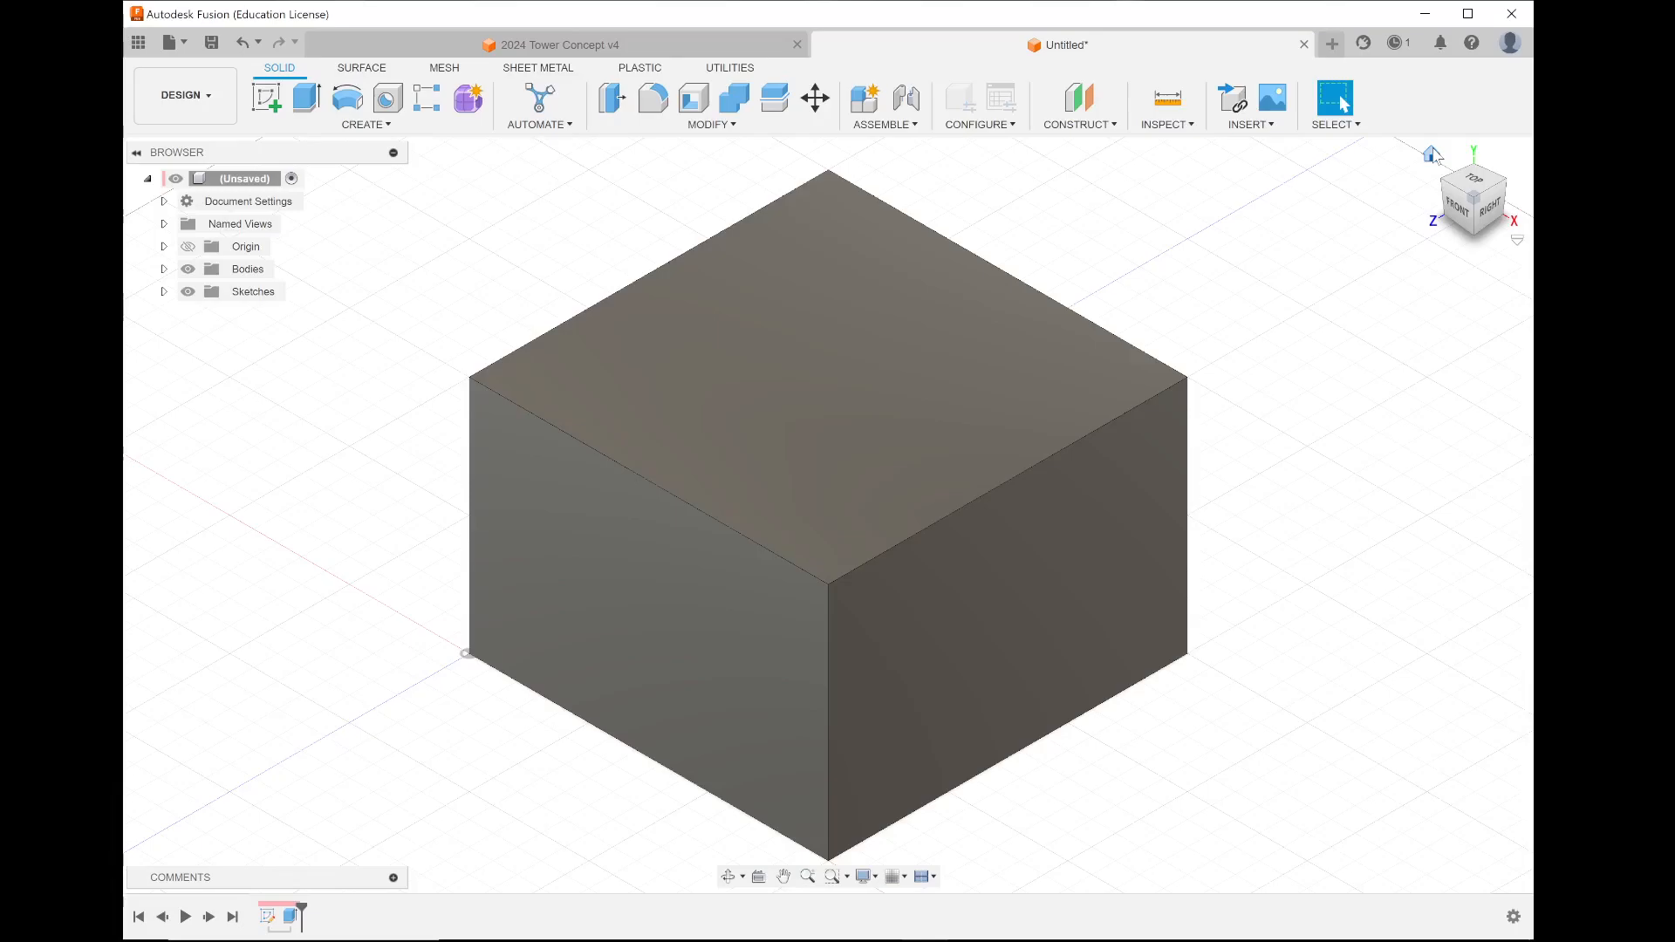
# - Start a new sketch on the horizontal origin plane at the base of the block
pyautogui.click(1459, 212)
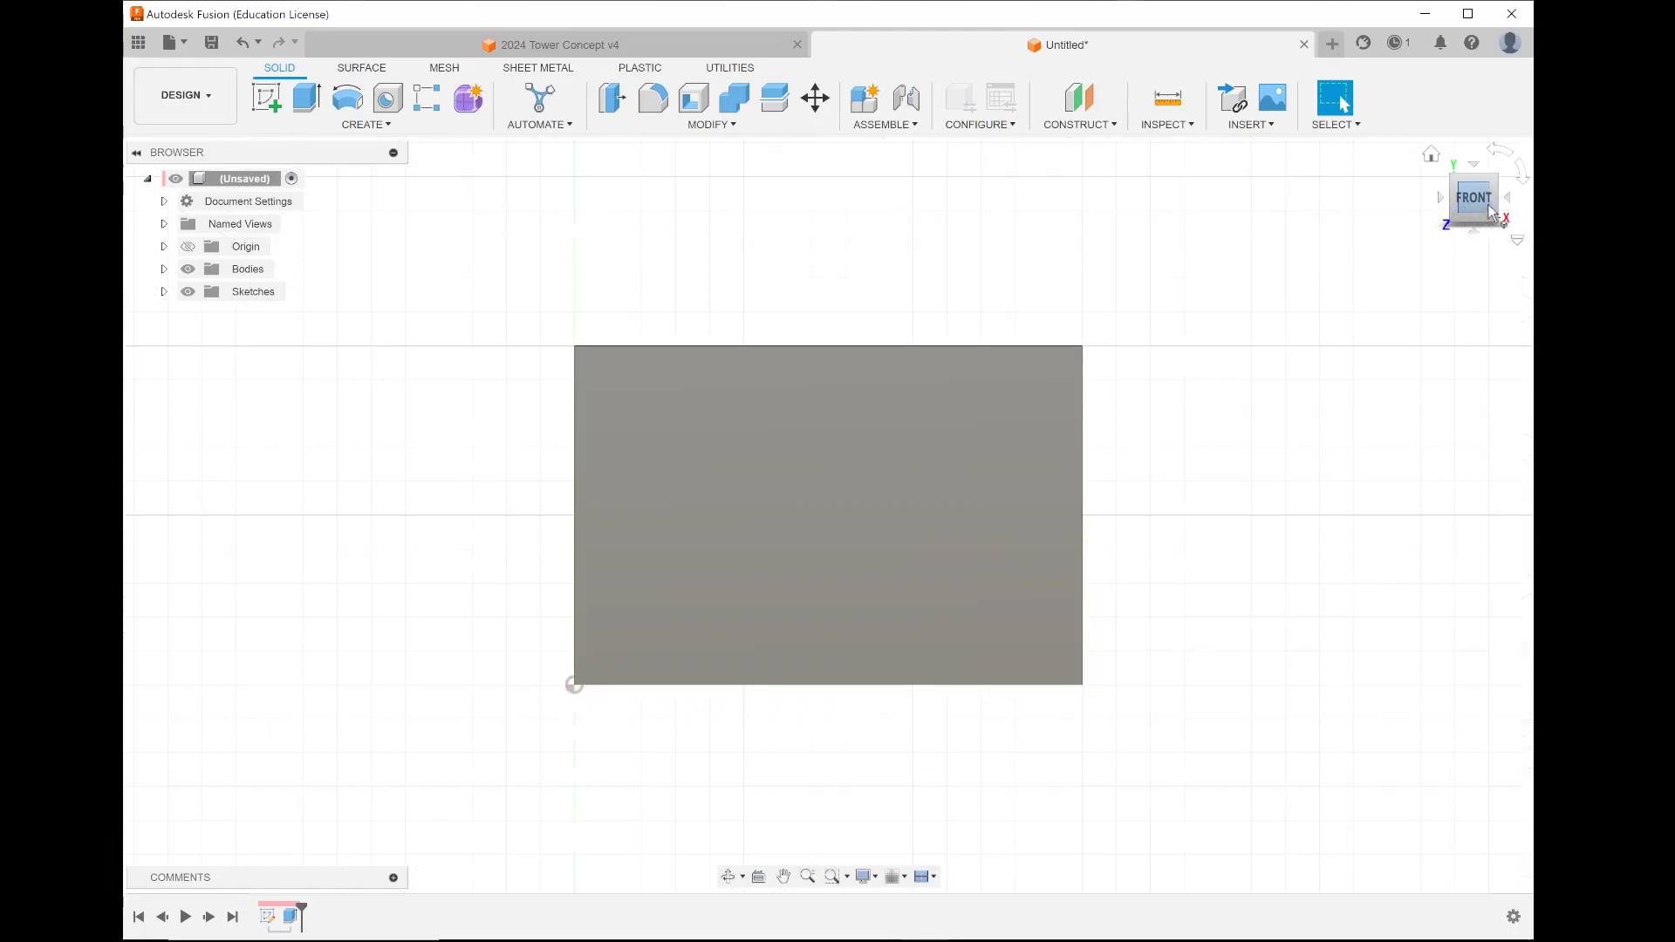
pyautogui.click(1515, 206)
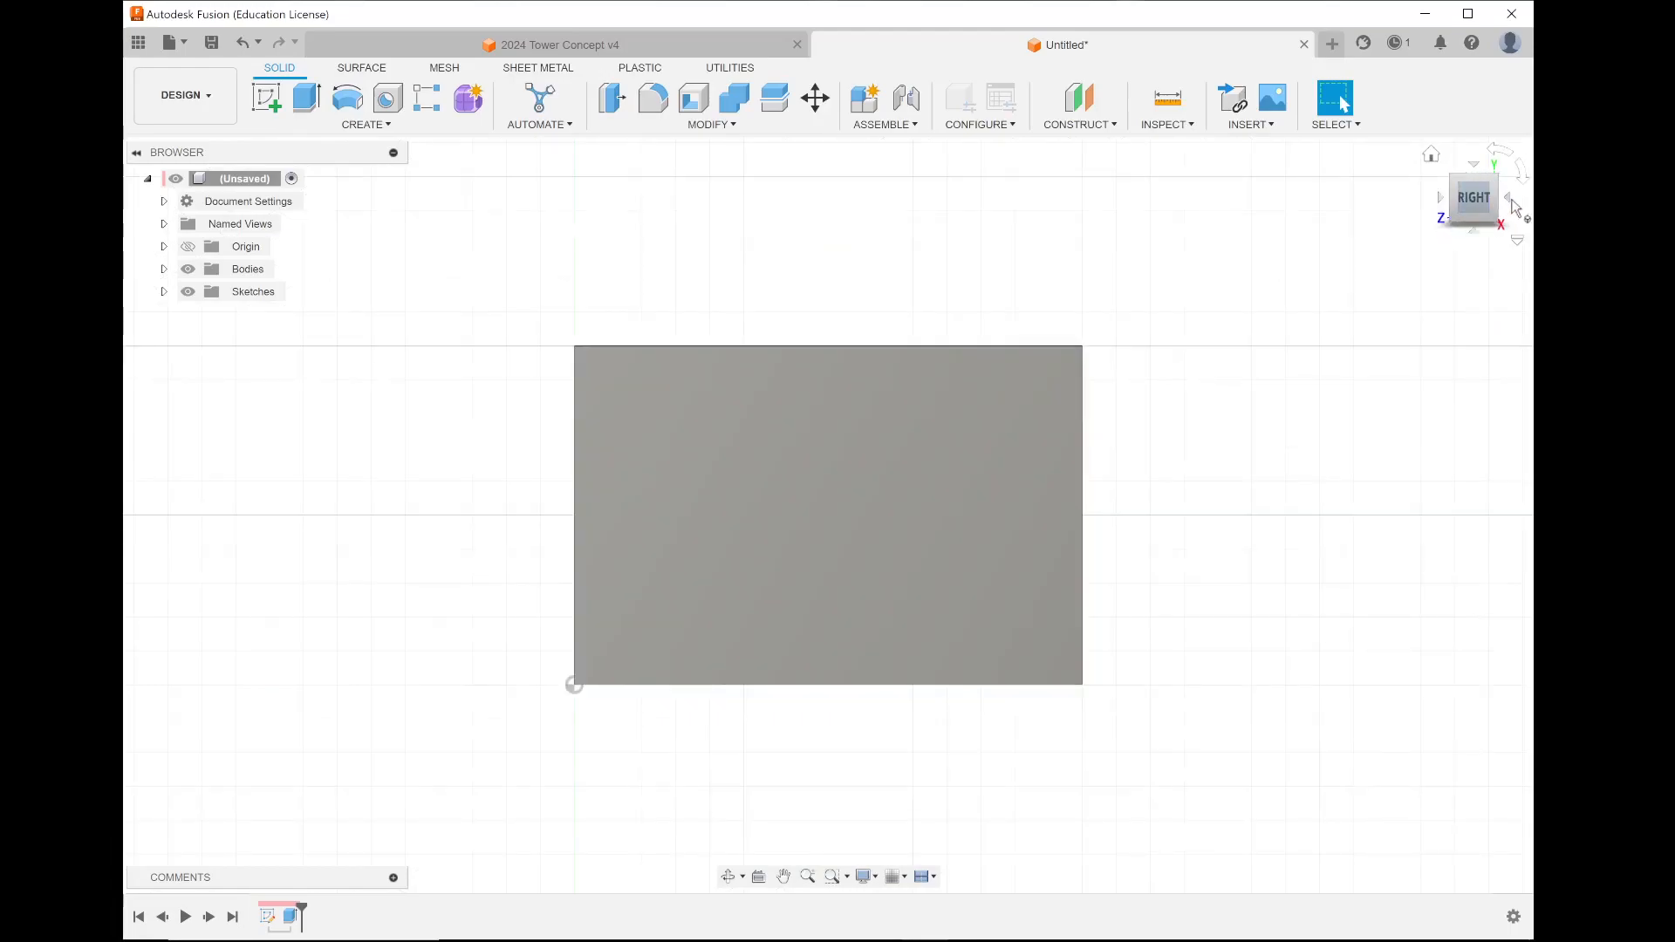
pyautogui.moveTo(823, 512)
pyautogui.keyDown('shift'); pyautogui.mouseDown(button='middle')
pyautogui.moveTo(819, 491)
pyautogui.moveTo(828, 515)
pyautogui.mouseUp(button='middle'); pyautogui.keyUp('shift')
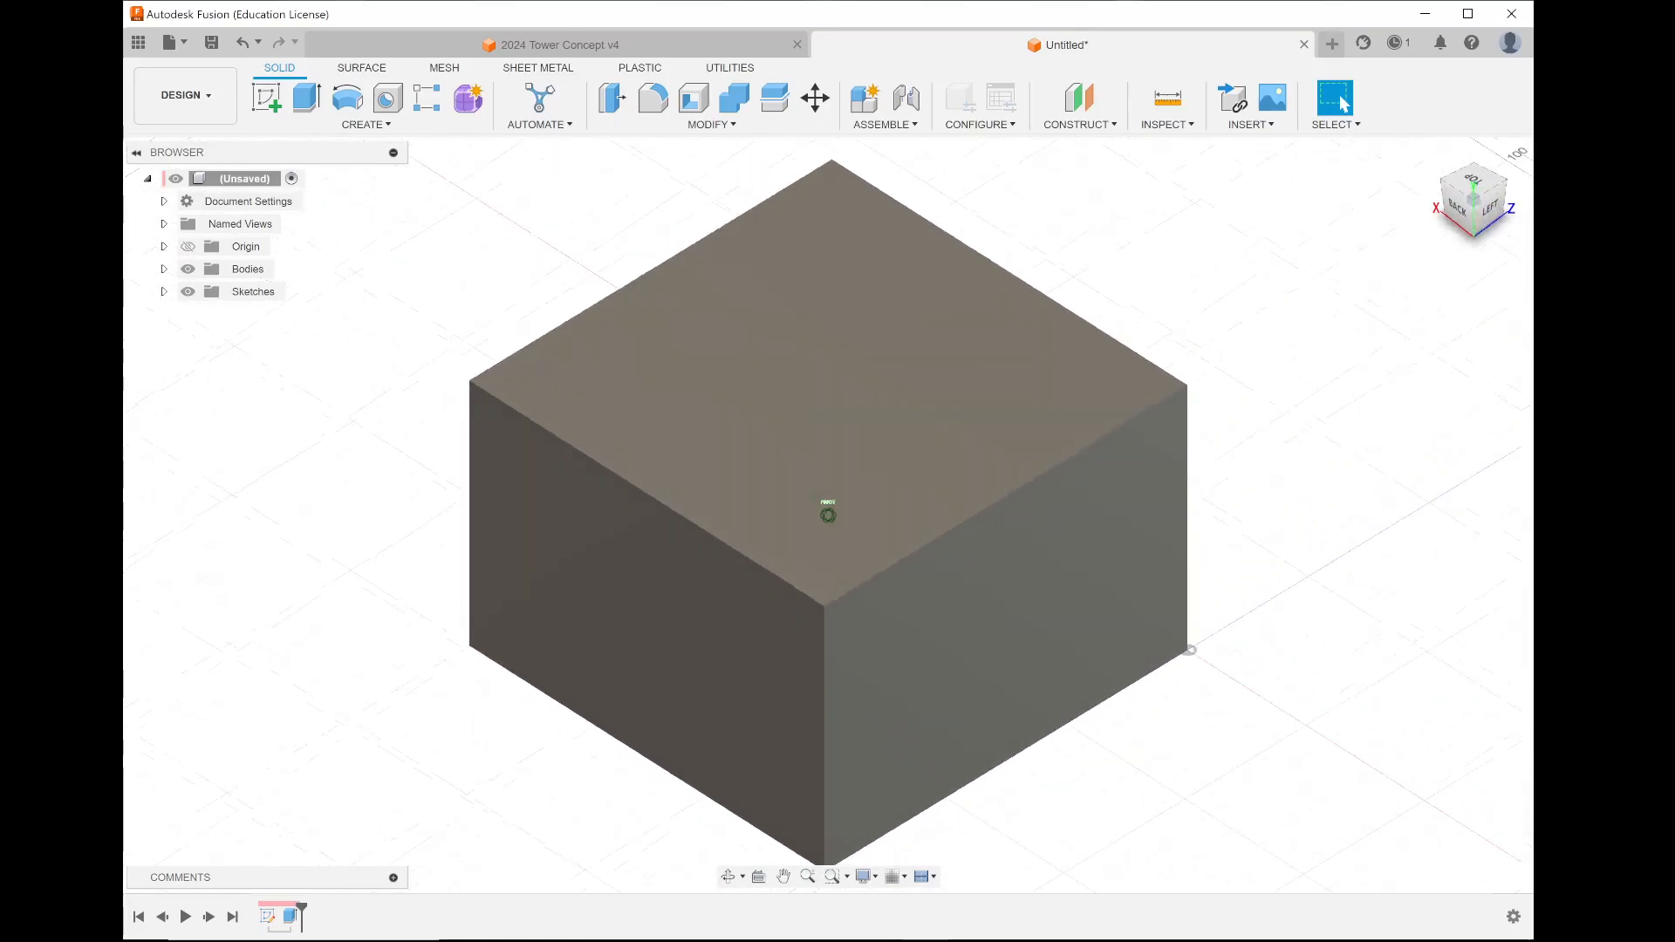
pyautogui.scroll(-5, 1294, 253)
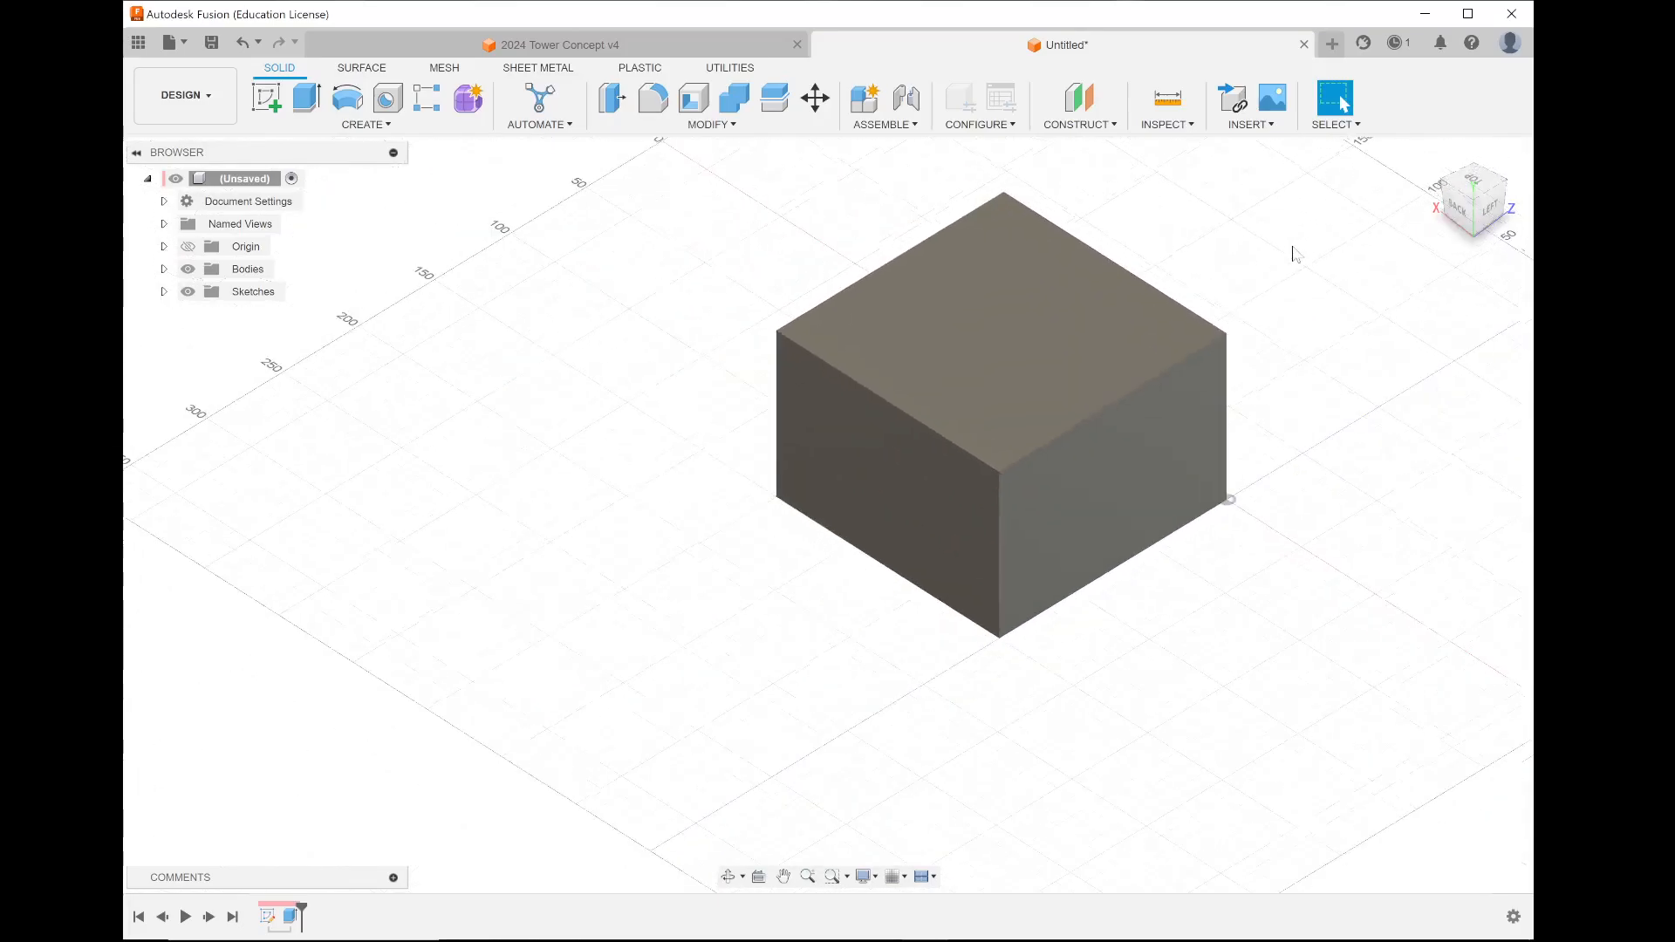
pyautogui.scroll(-3, 733, 625)
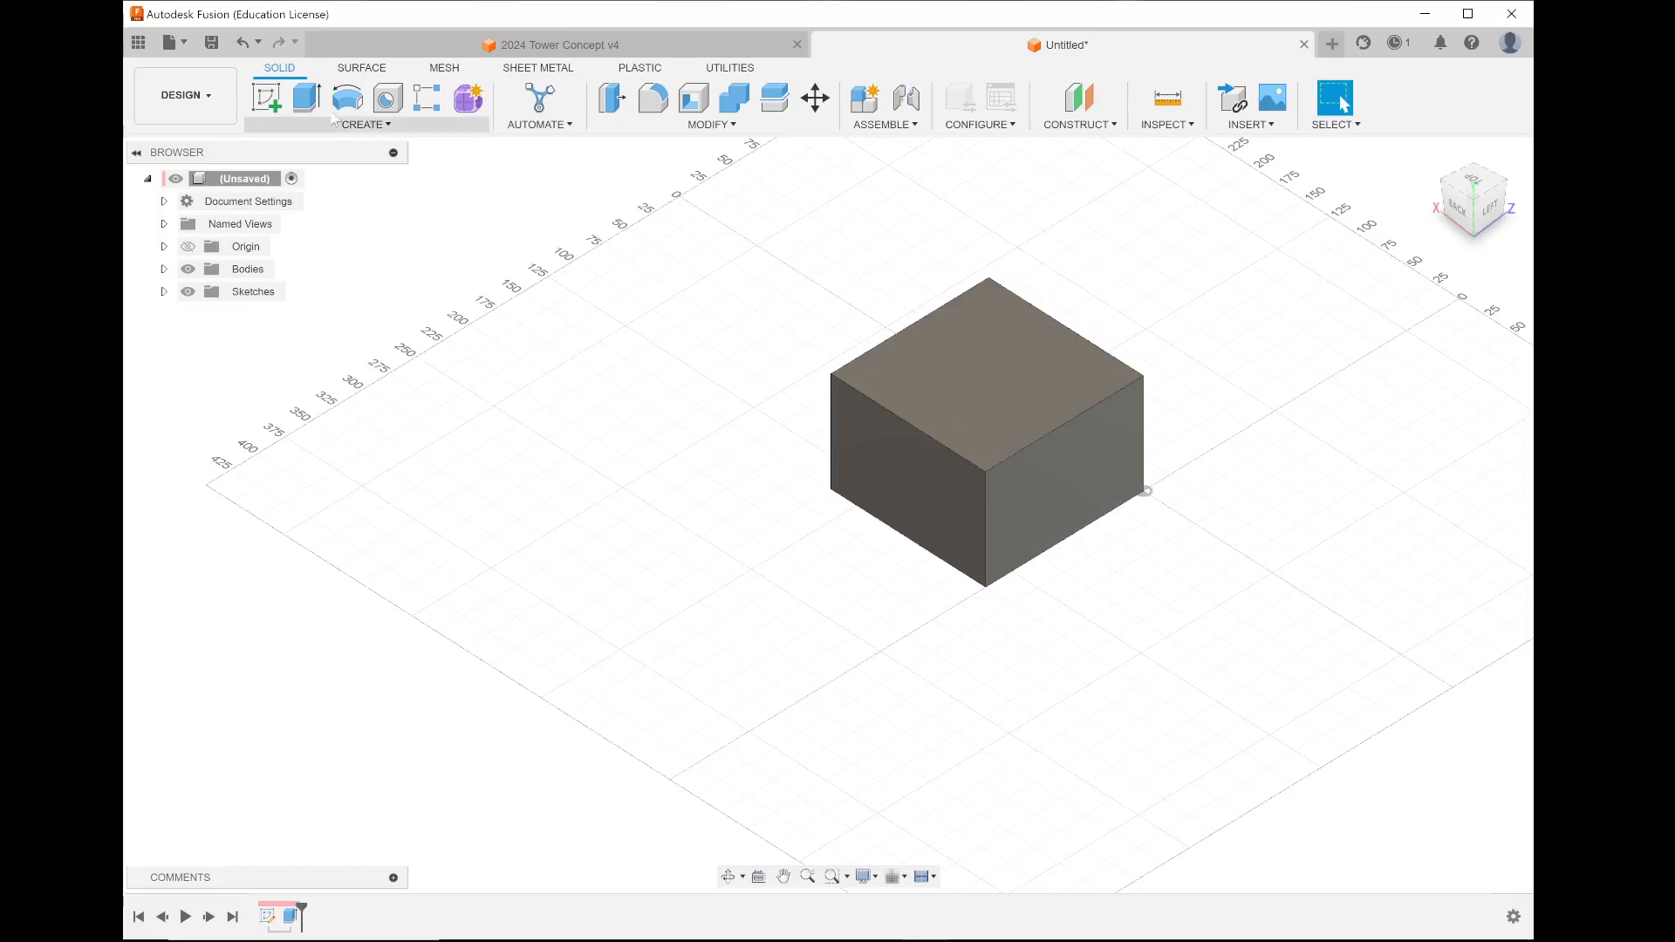
pyautogui.click(264, 102)
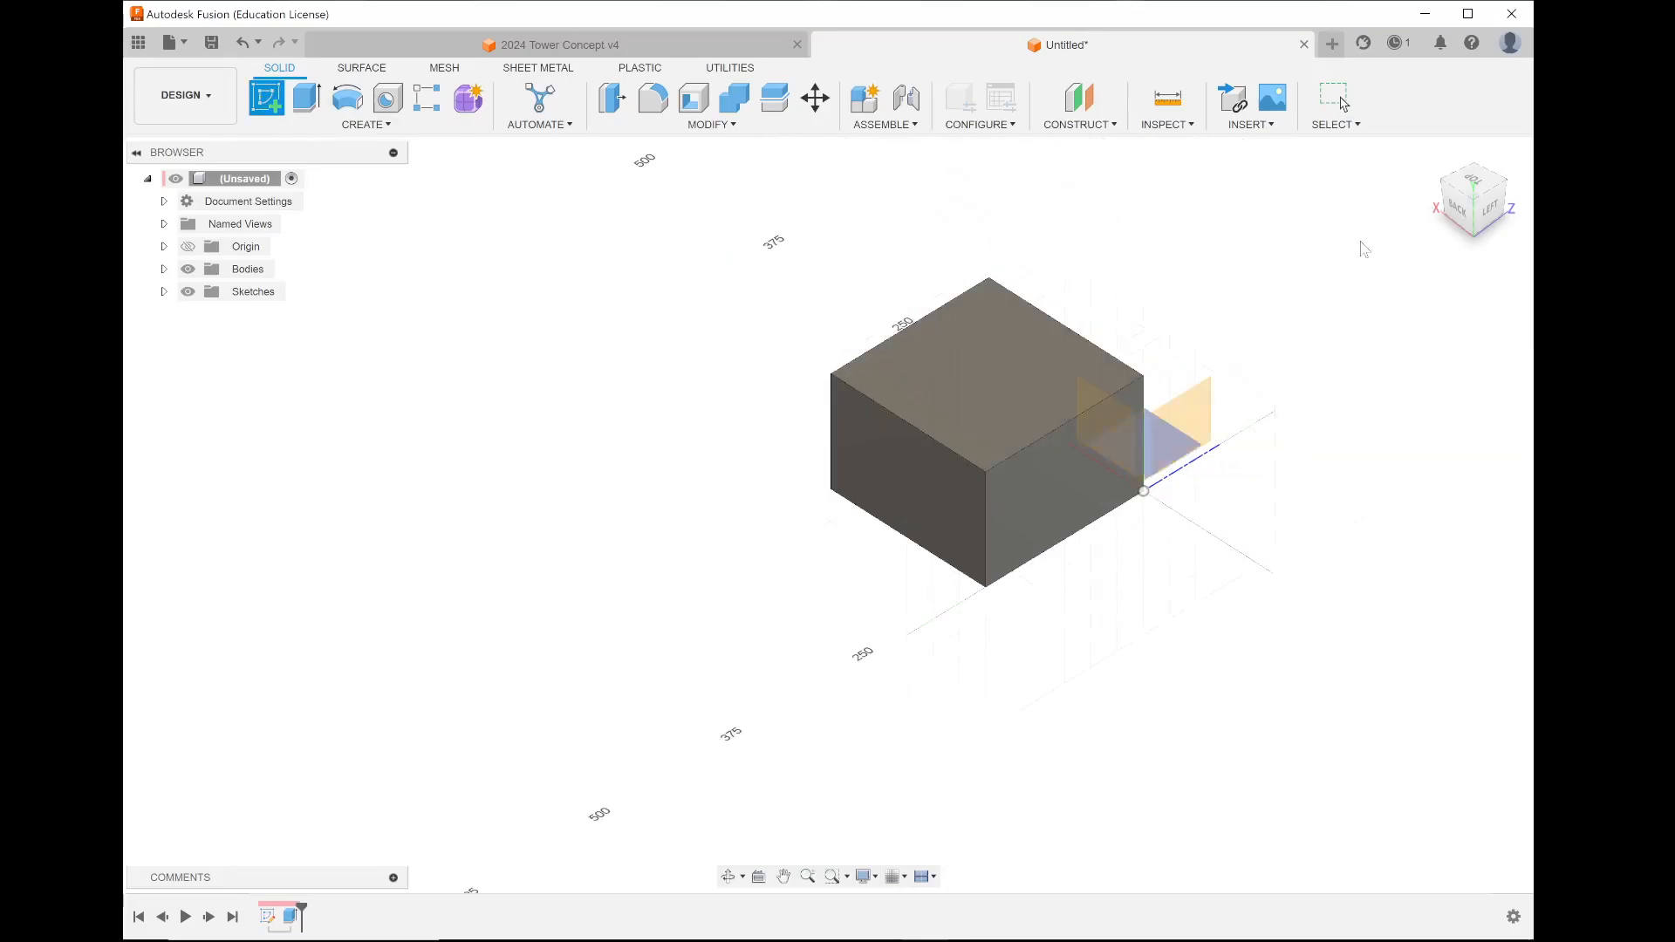
pyautogui.click(1511, 192)
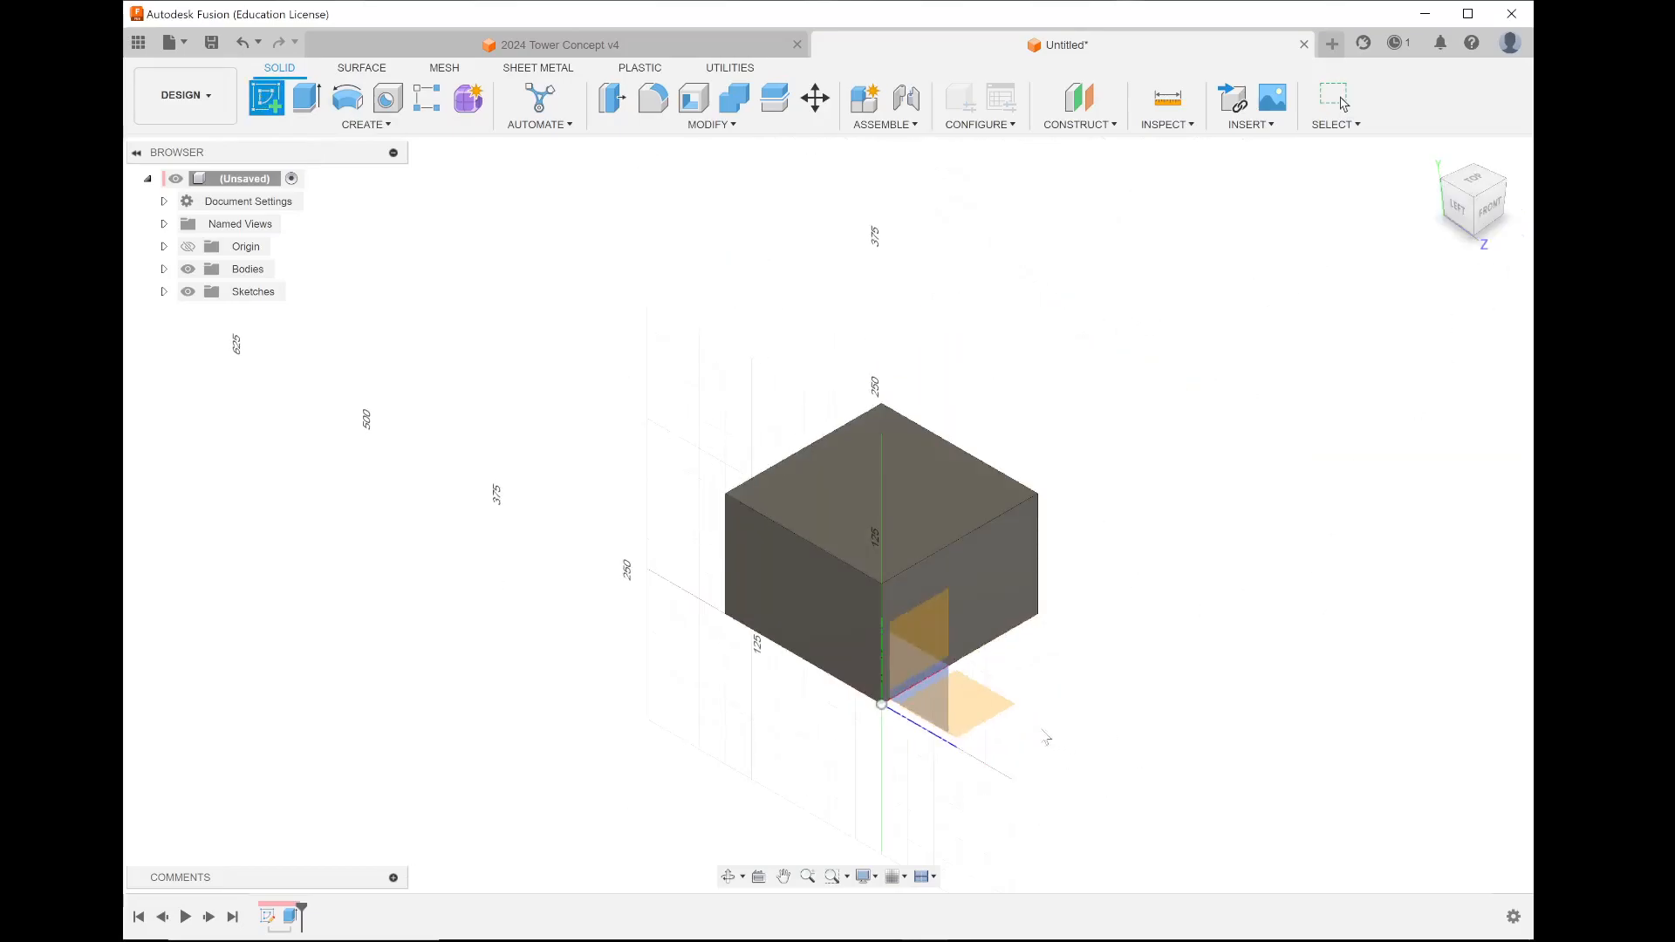
pyautogui.click(987, 705)
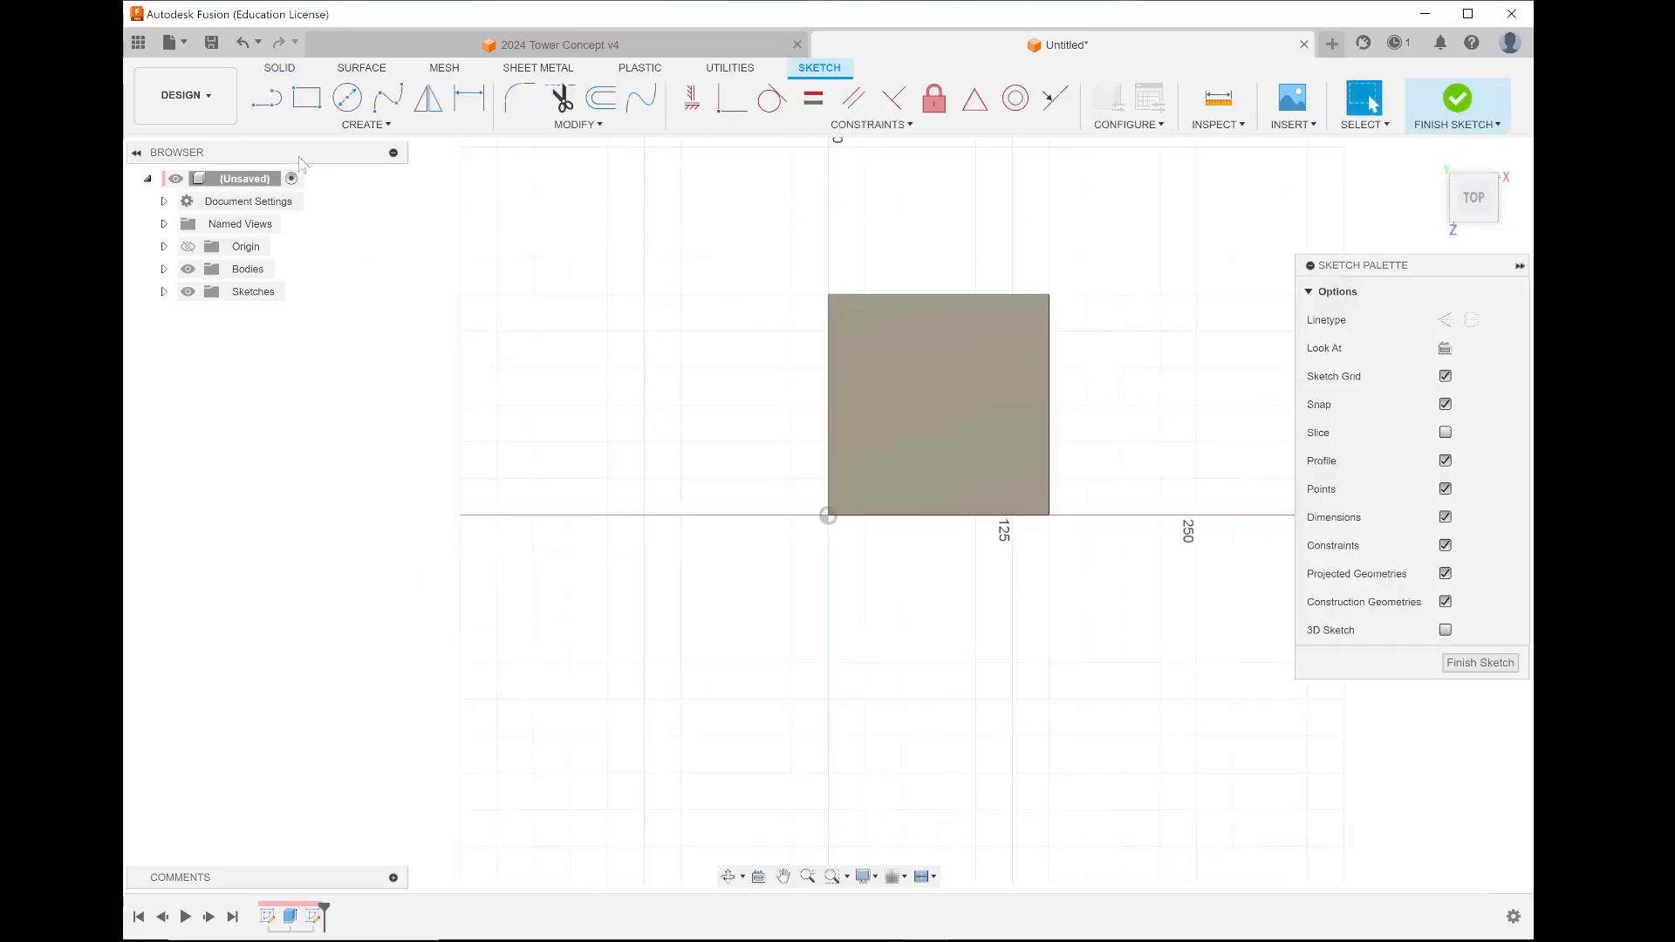
# - Try to sketch a 5 mm square from single lines just outside the block's corner at the origin
pyautogui.click(267, 97)
pyautogui.scroll(5, 854, 548)
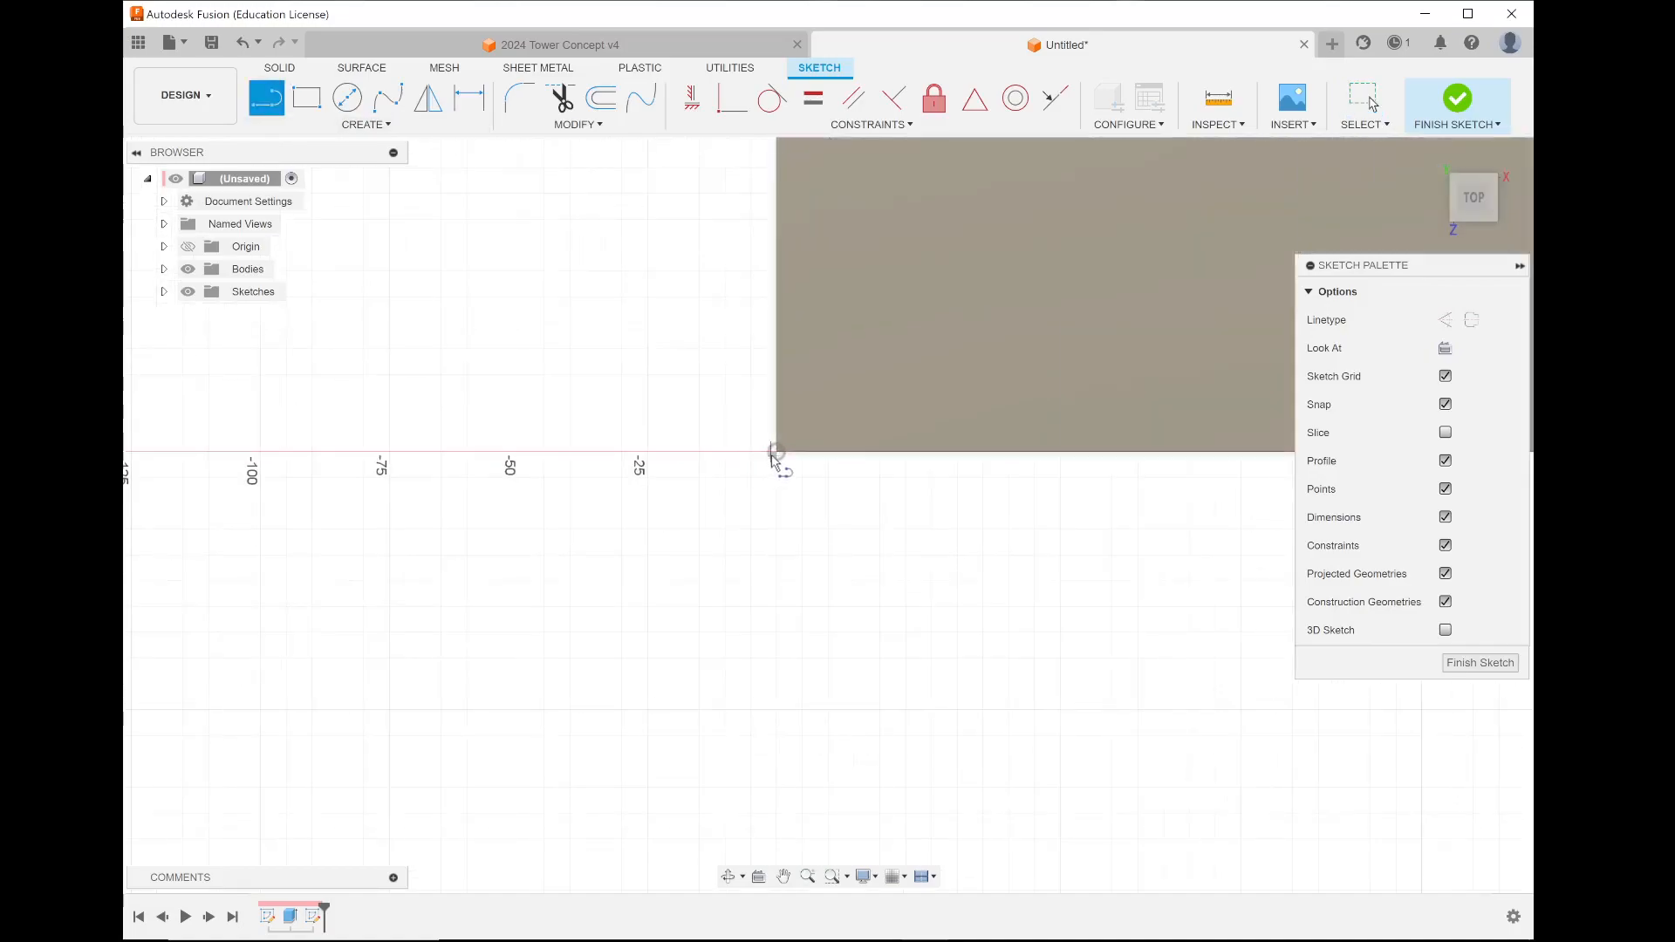
pyautogui.click(751, 479)
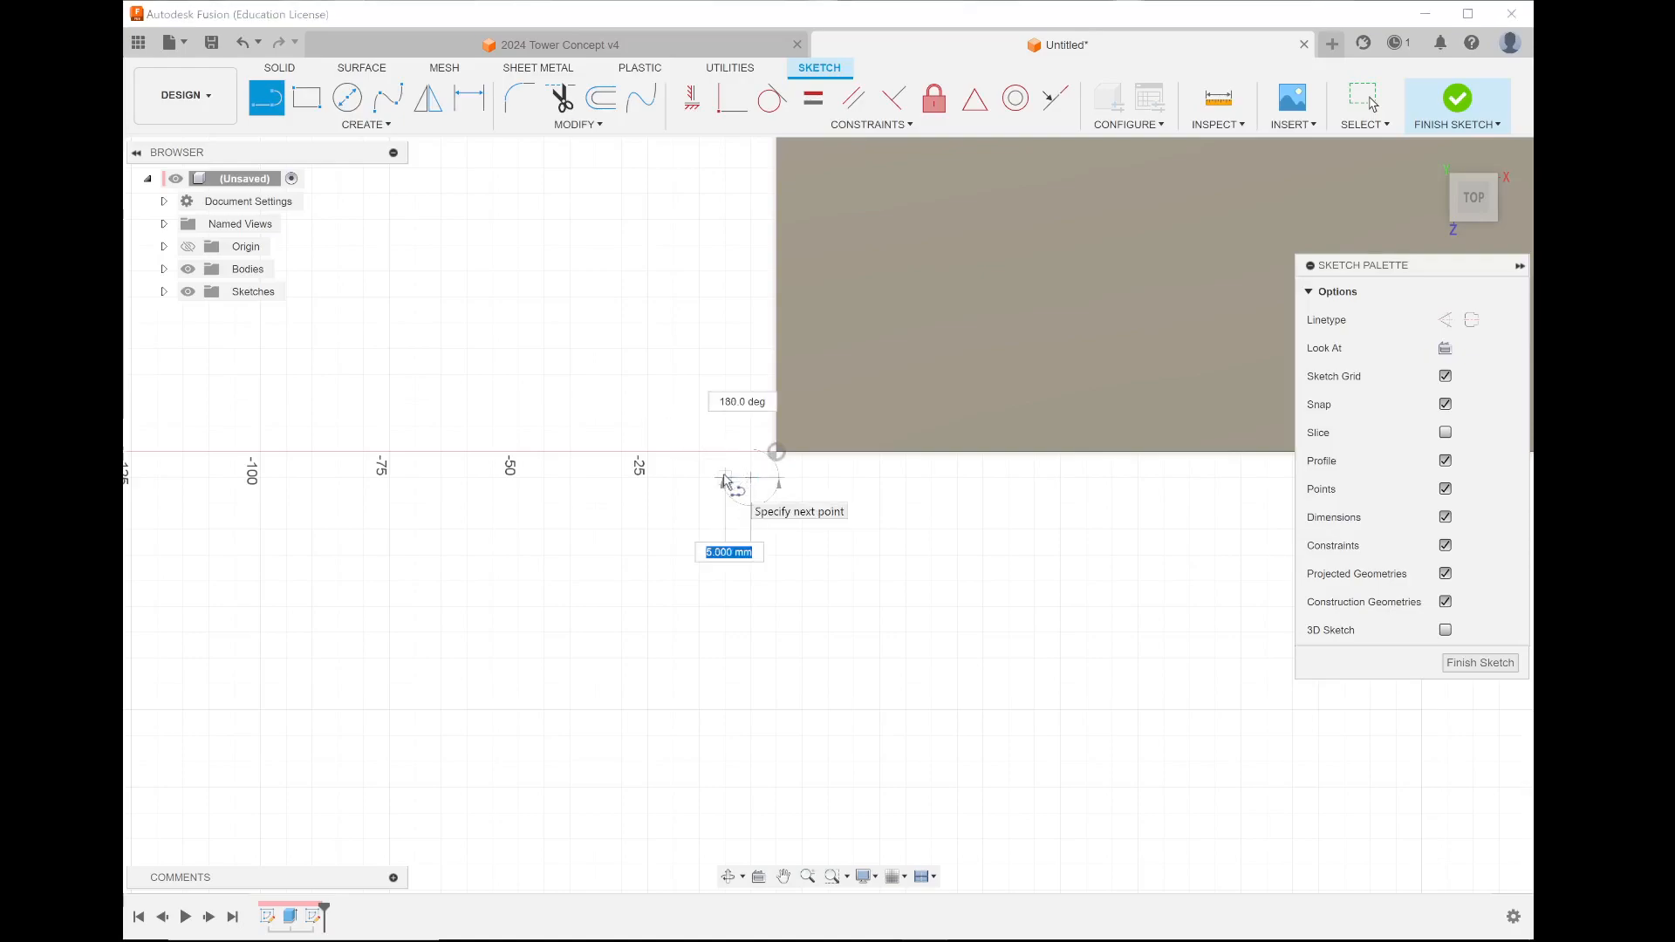
pyautogui.click(726, 482)
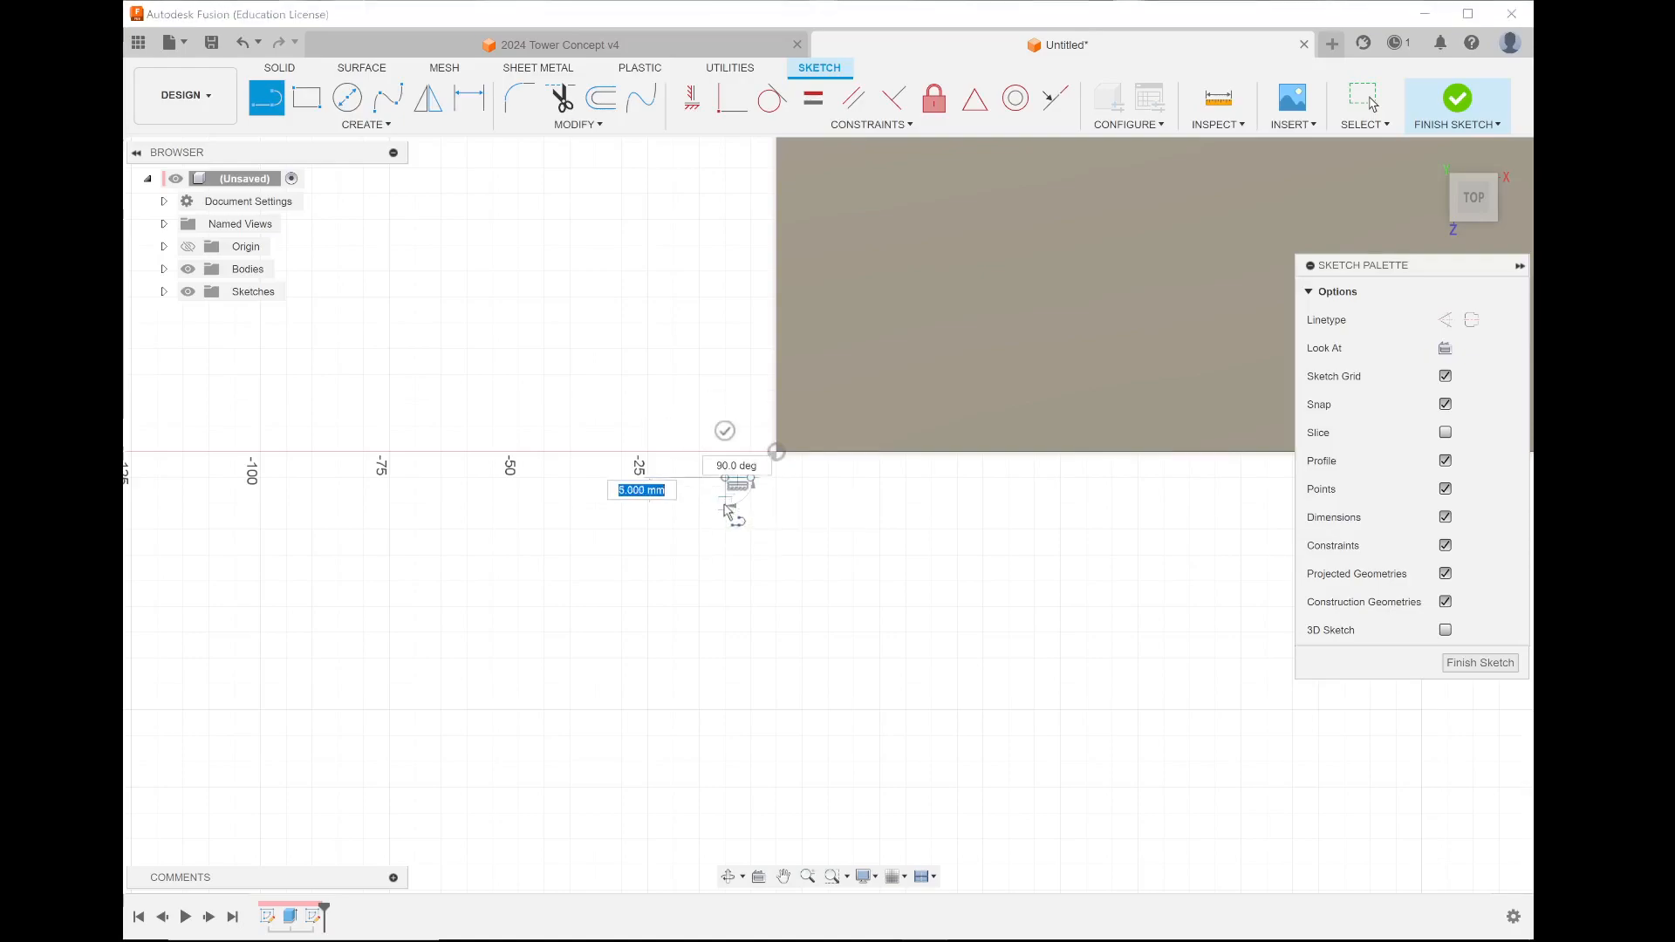
pyautogui.click(726, 503)
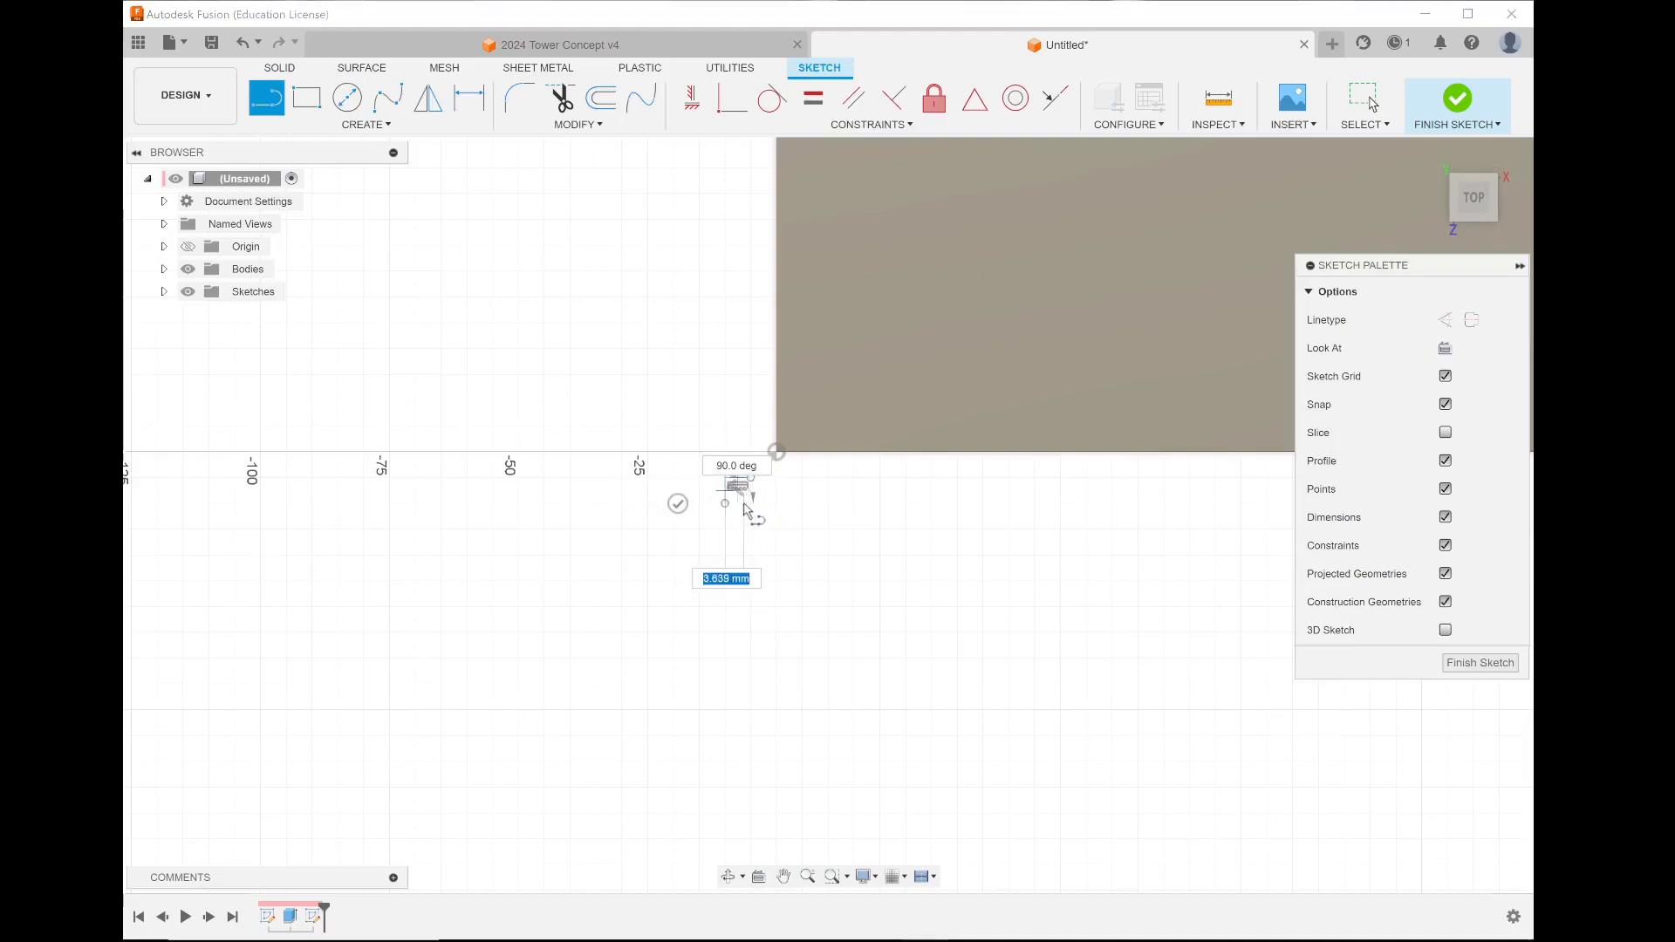
pyautogui.click(751, 505)
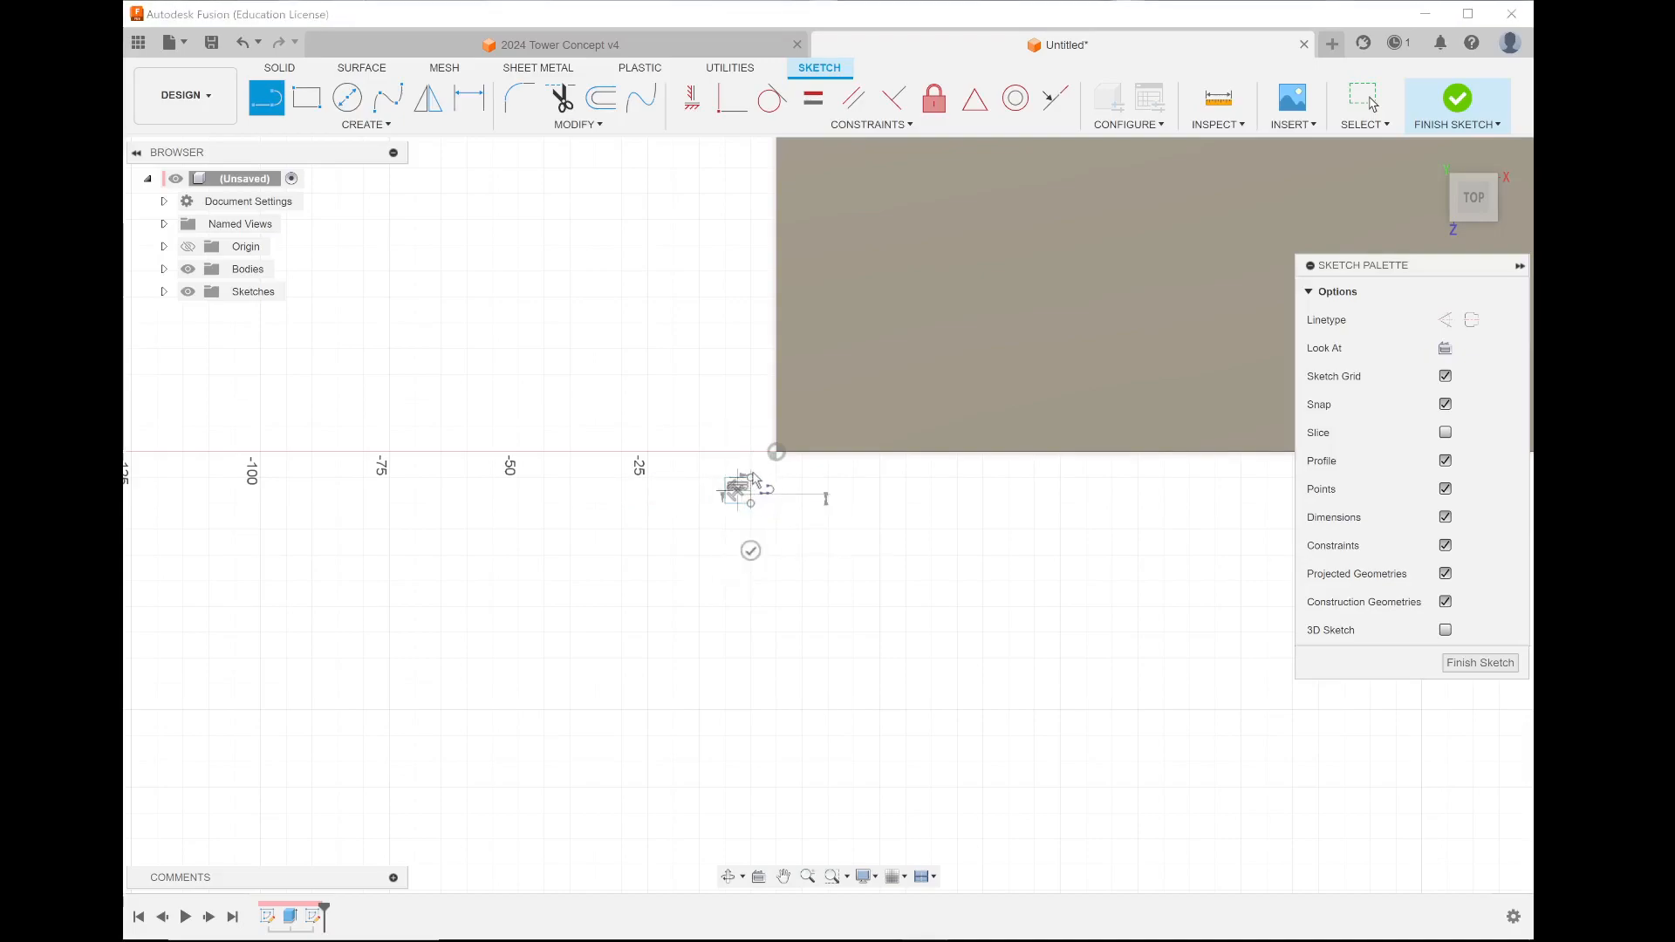
pyautogui.press('Escape')
pyautogui.press('Escape')
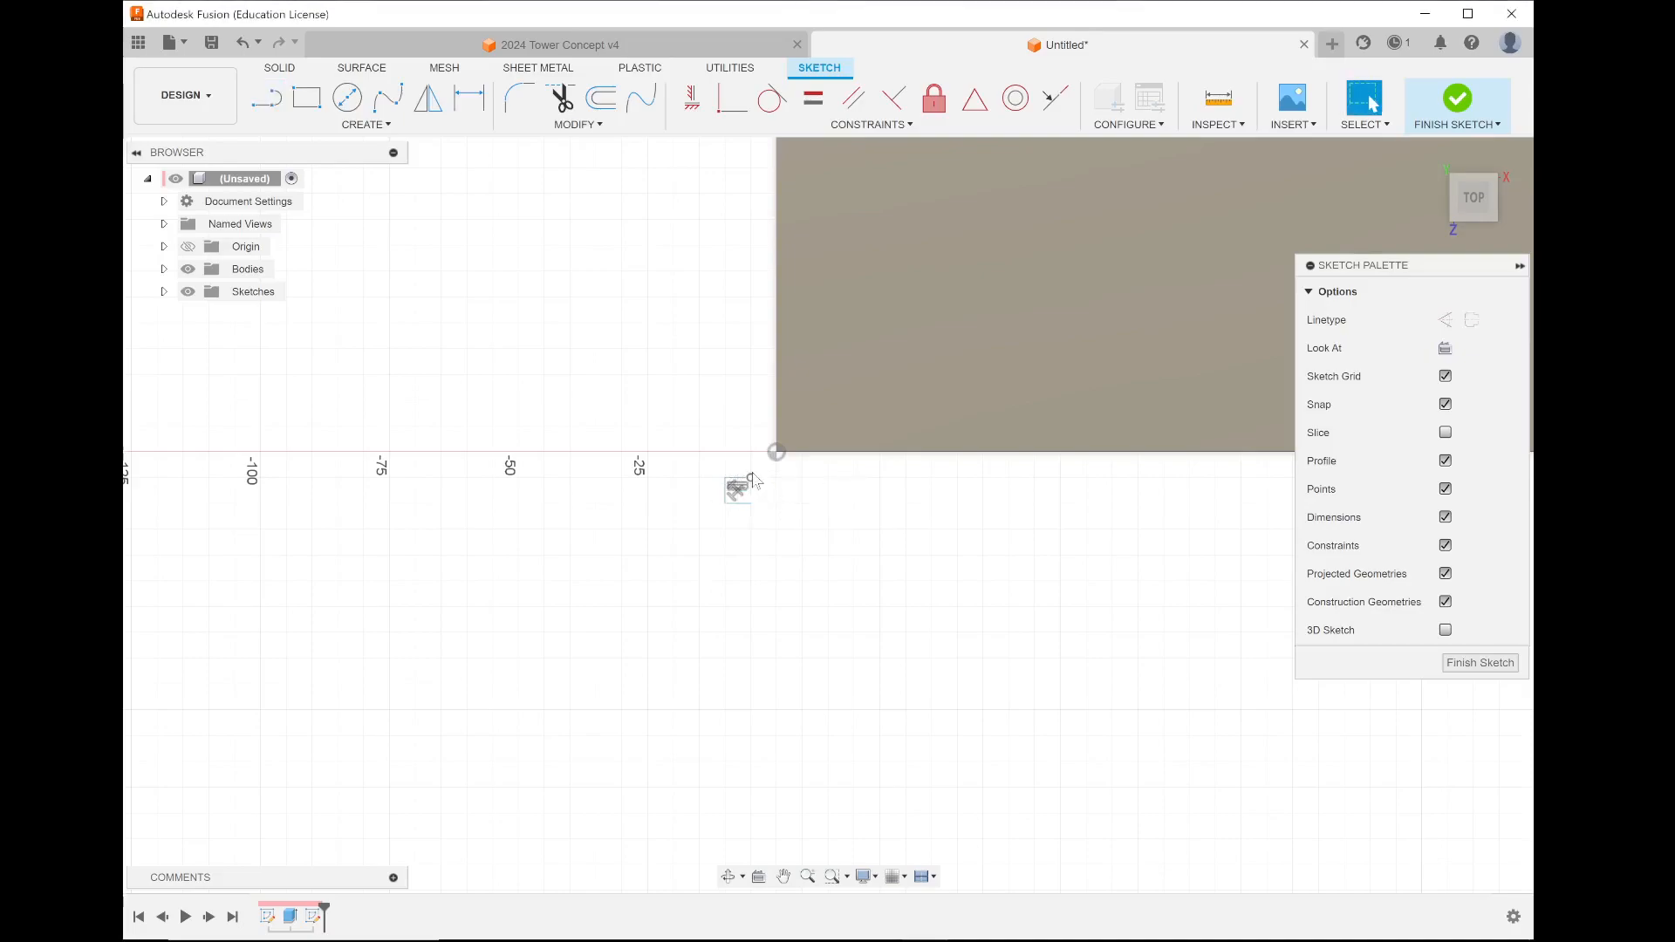
# - Draw a 5 mm by 5 mm two-point rectangle about 5 mm diagonally outside the block's origin corner and finish the sketch
pyautogui.click(339, 126)
pyautogui.moveTo(346, 169)
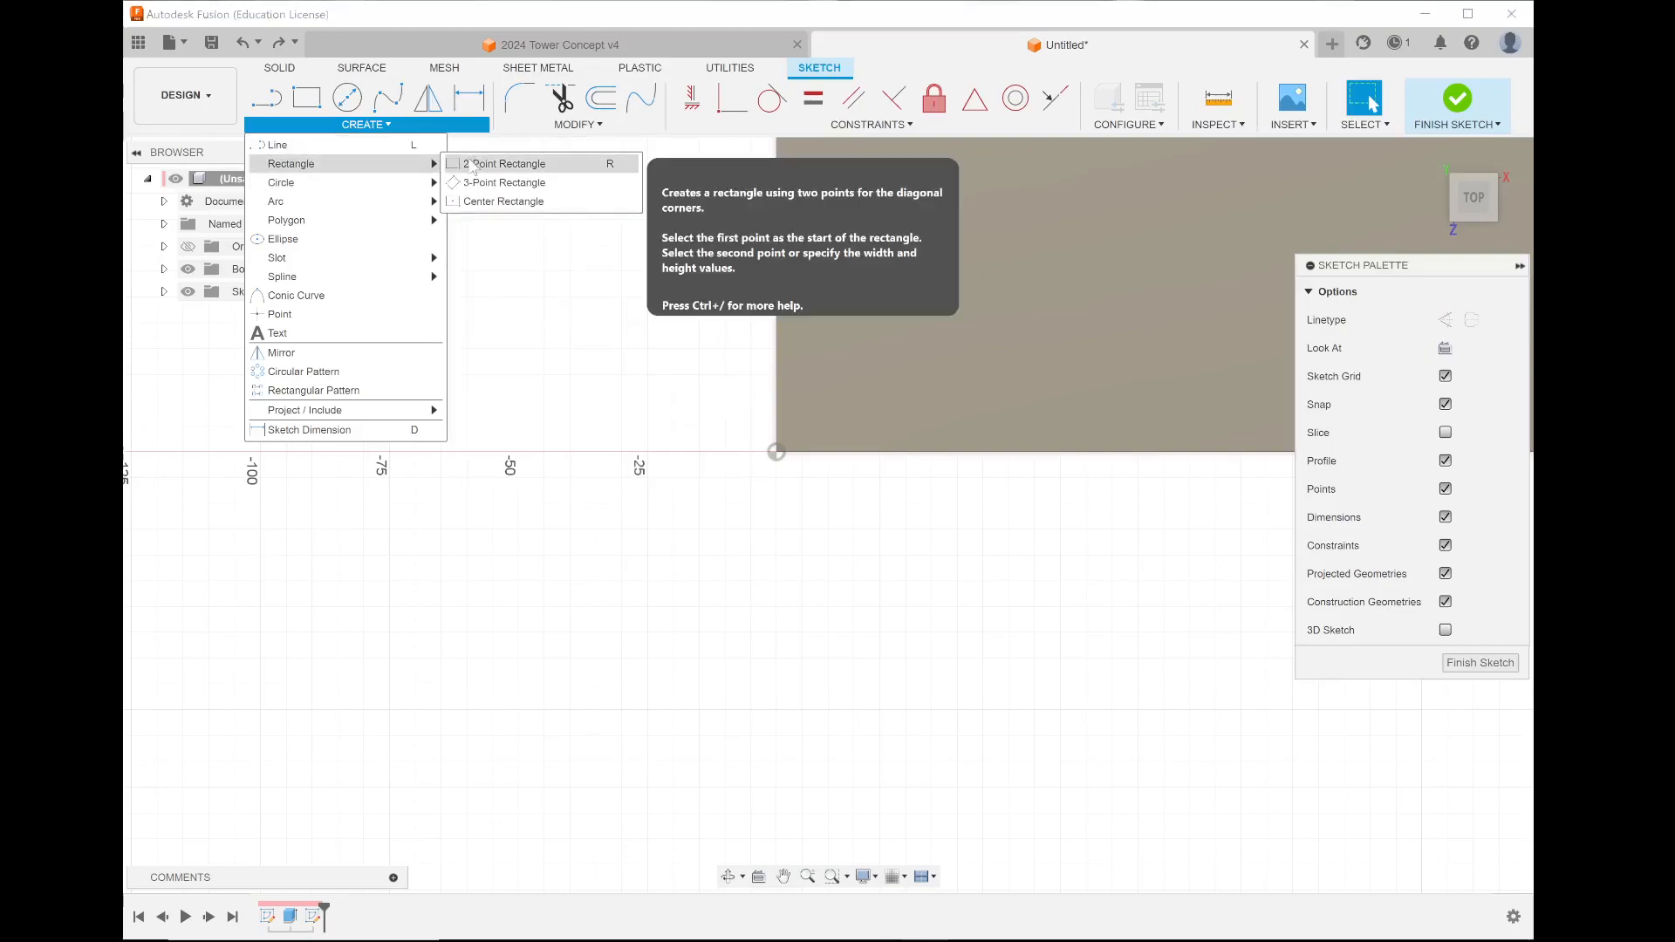
pyautogui.click(474, 166)
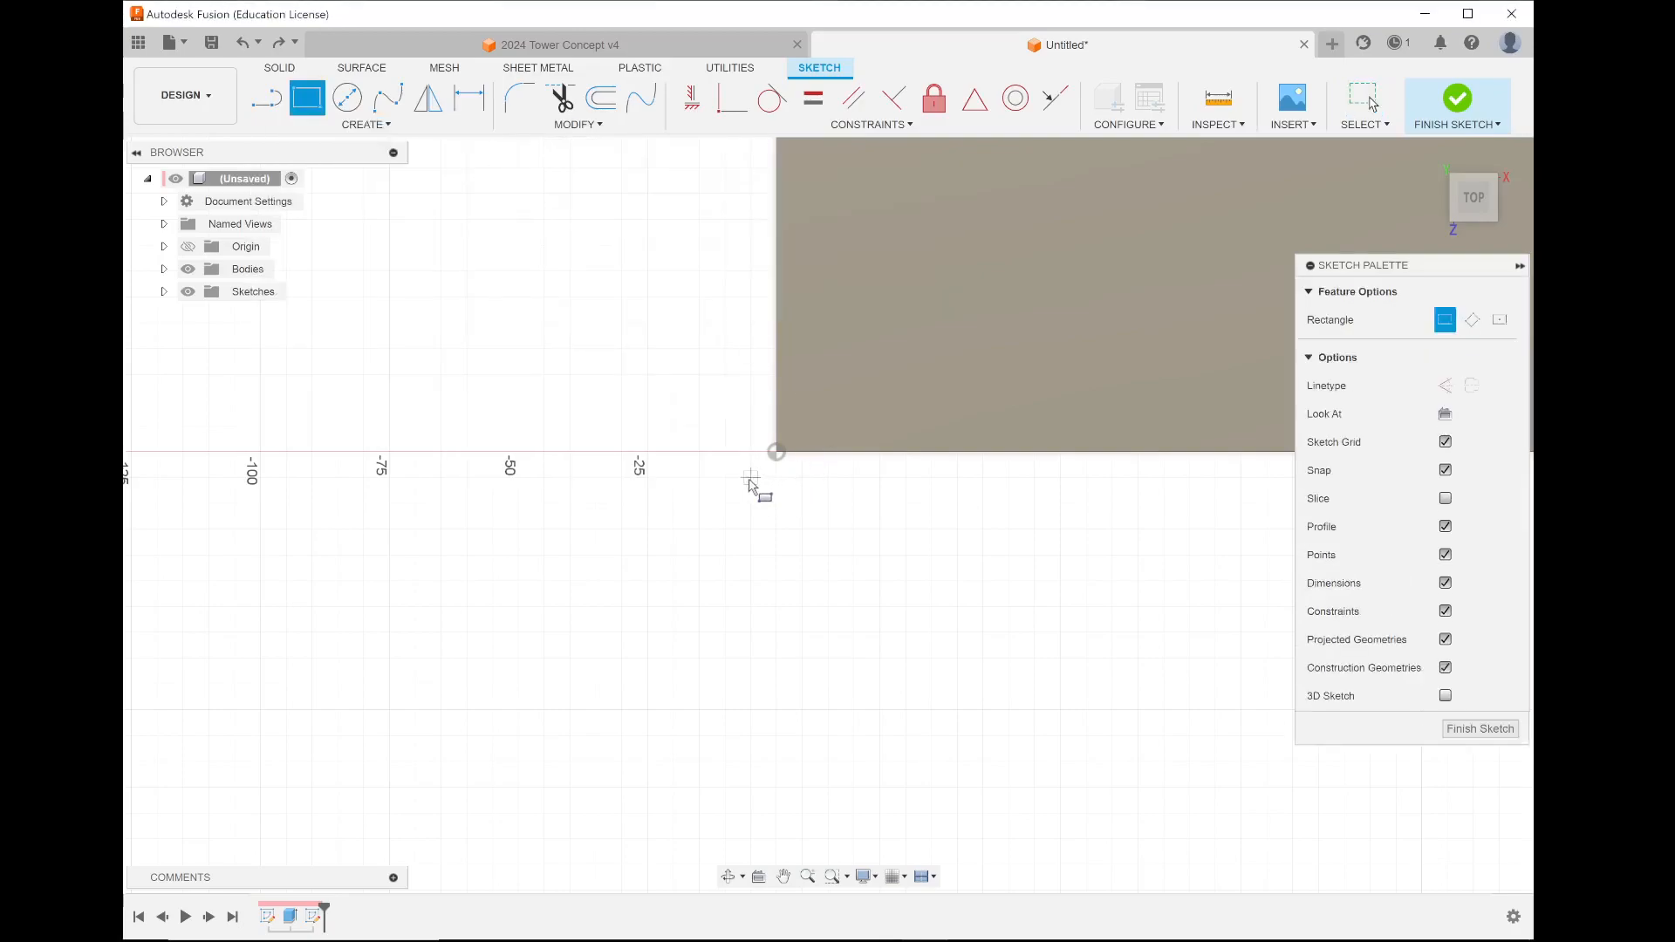
pyautogui.click(727, 512)
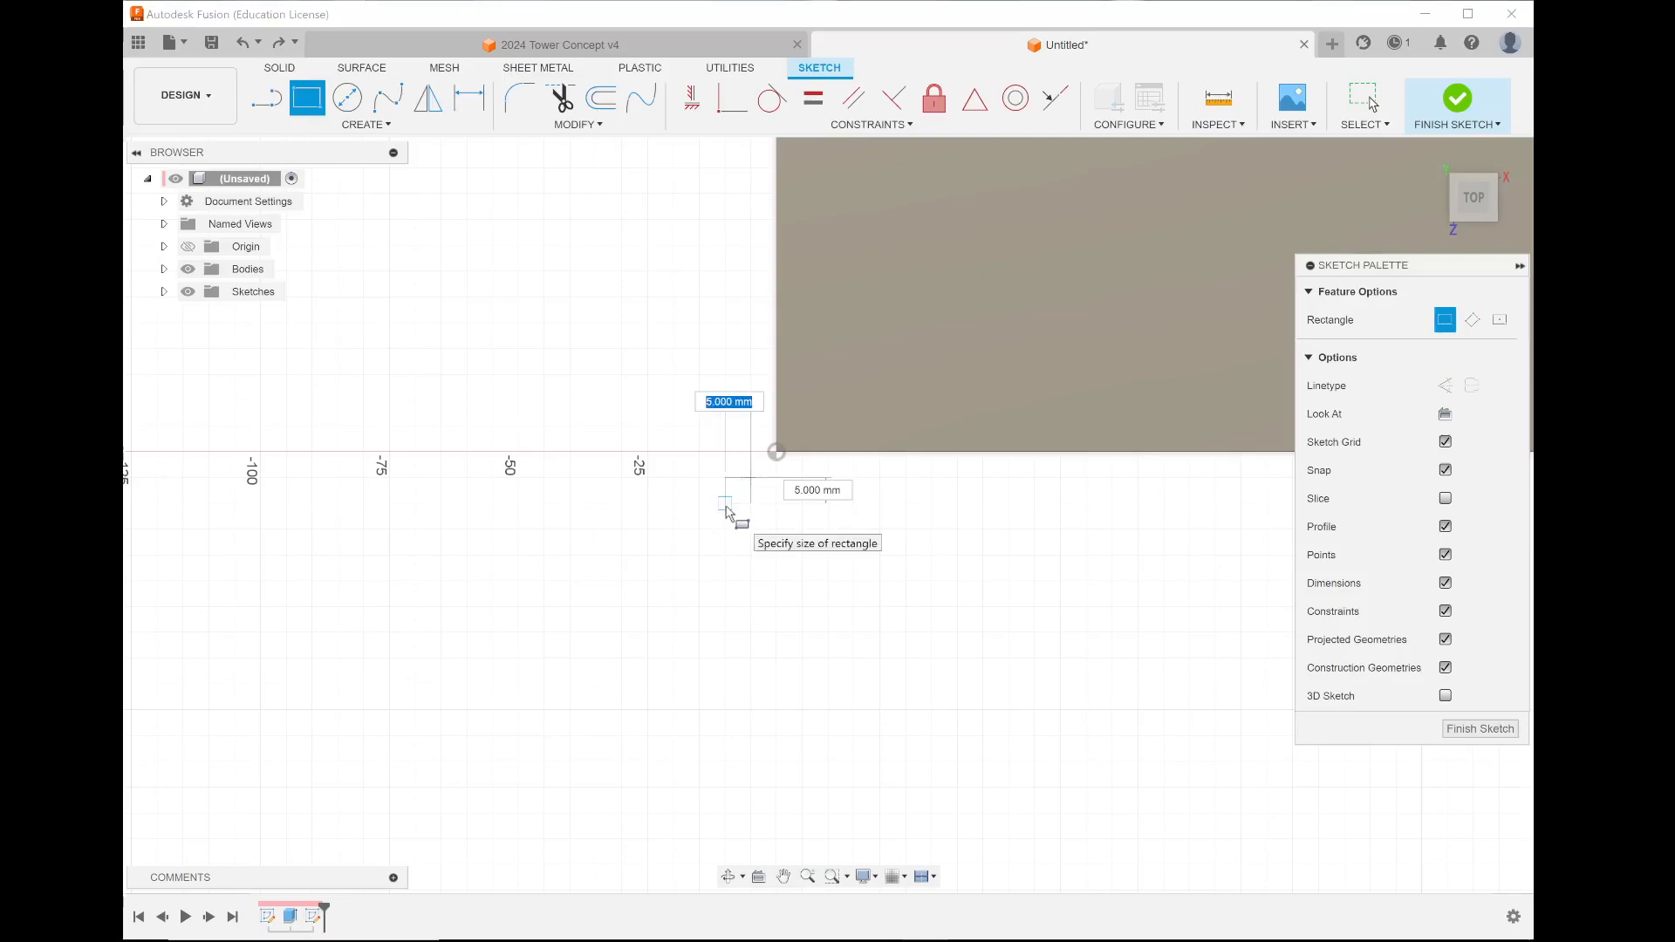
pyautogui.write('5')
pyautogui.press('Tab')
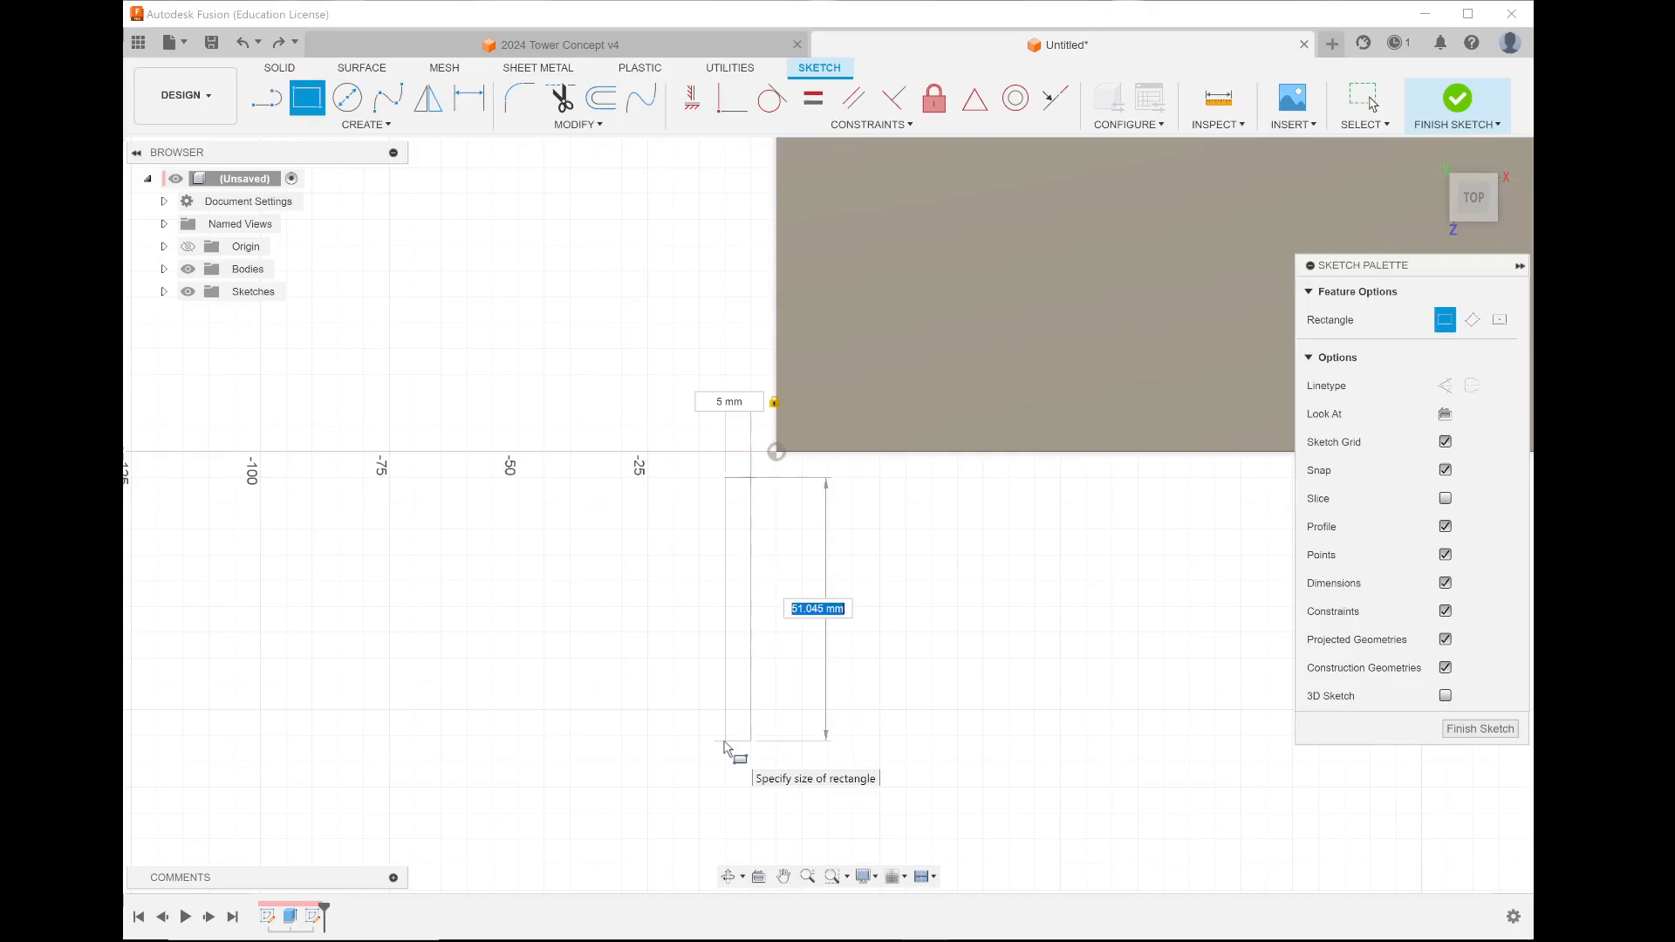
pyautogui.write('5')
pyautogui.press('Tab')
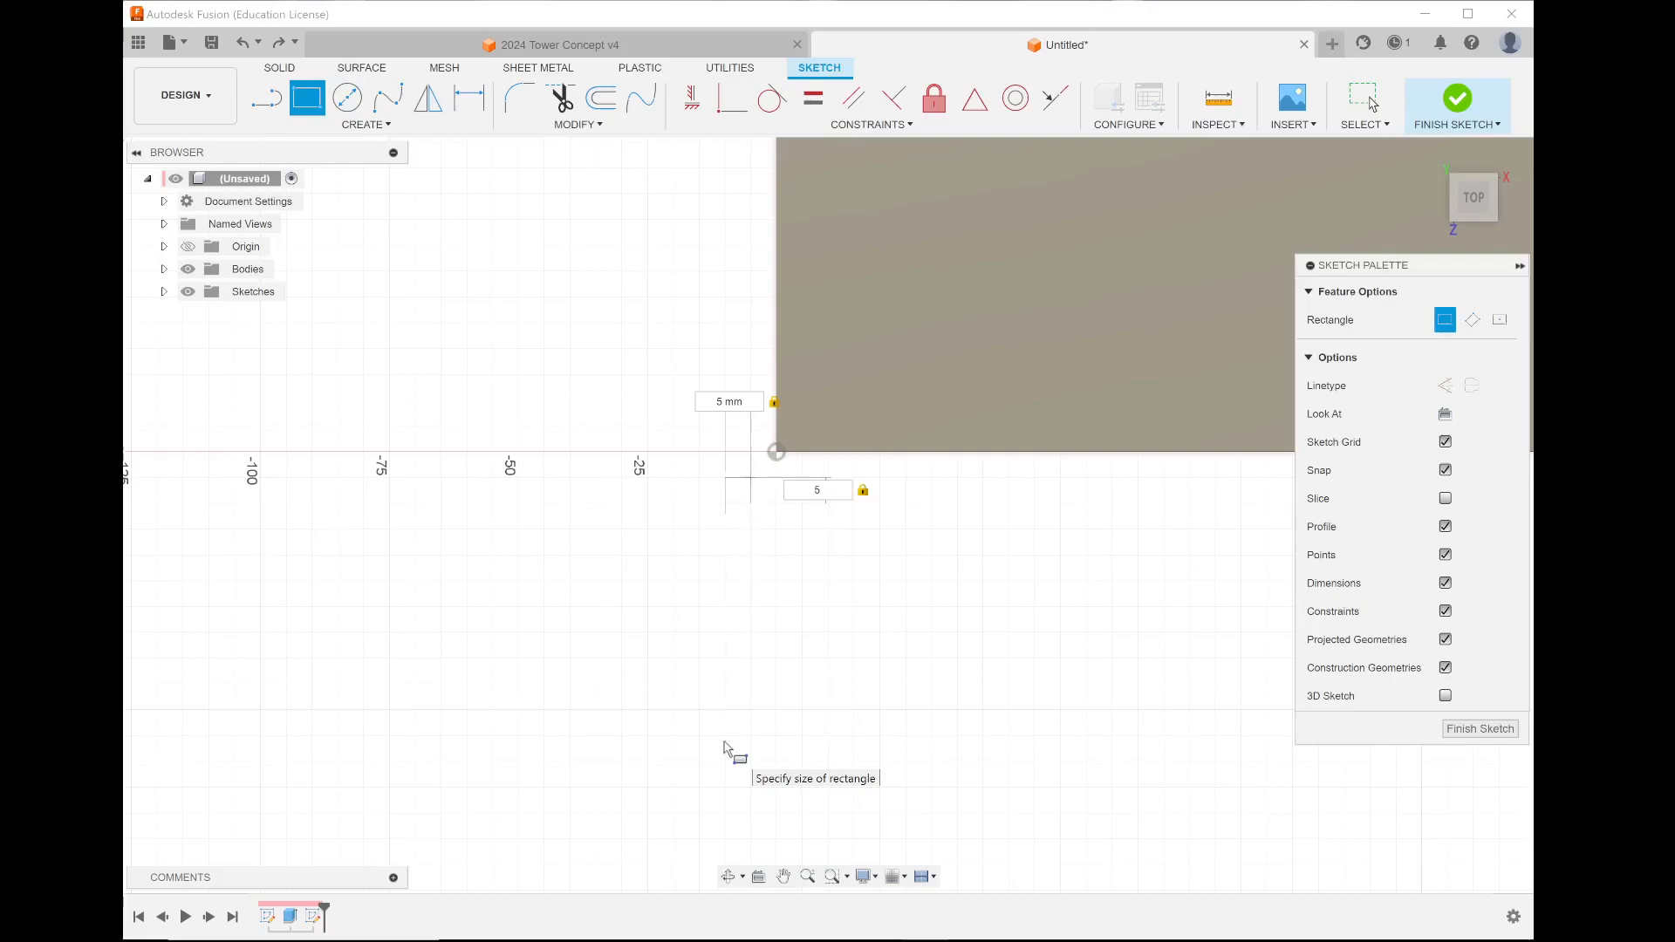
pyautogui.press('Return')
pyautogui.press('Escape')
pyautogui.click(1447, 97)
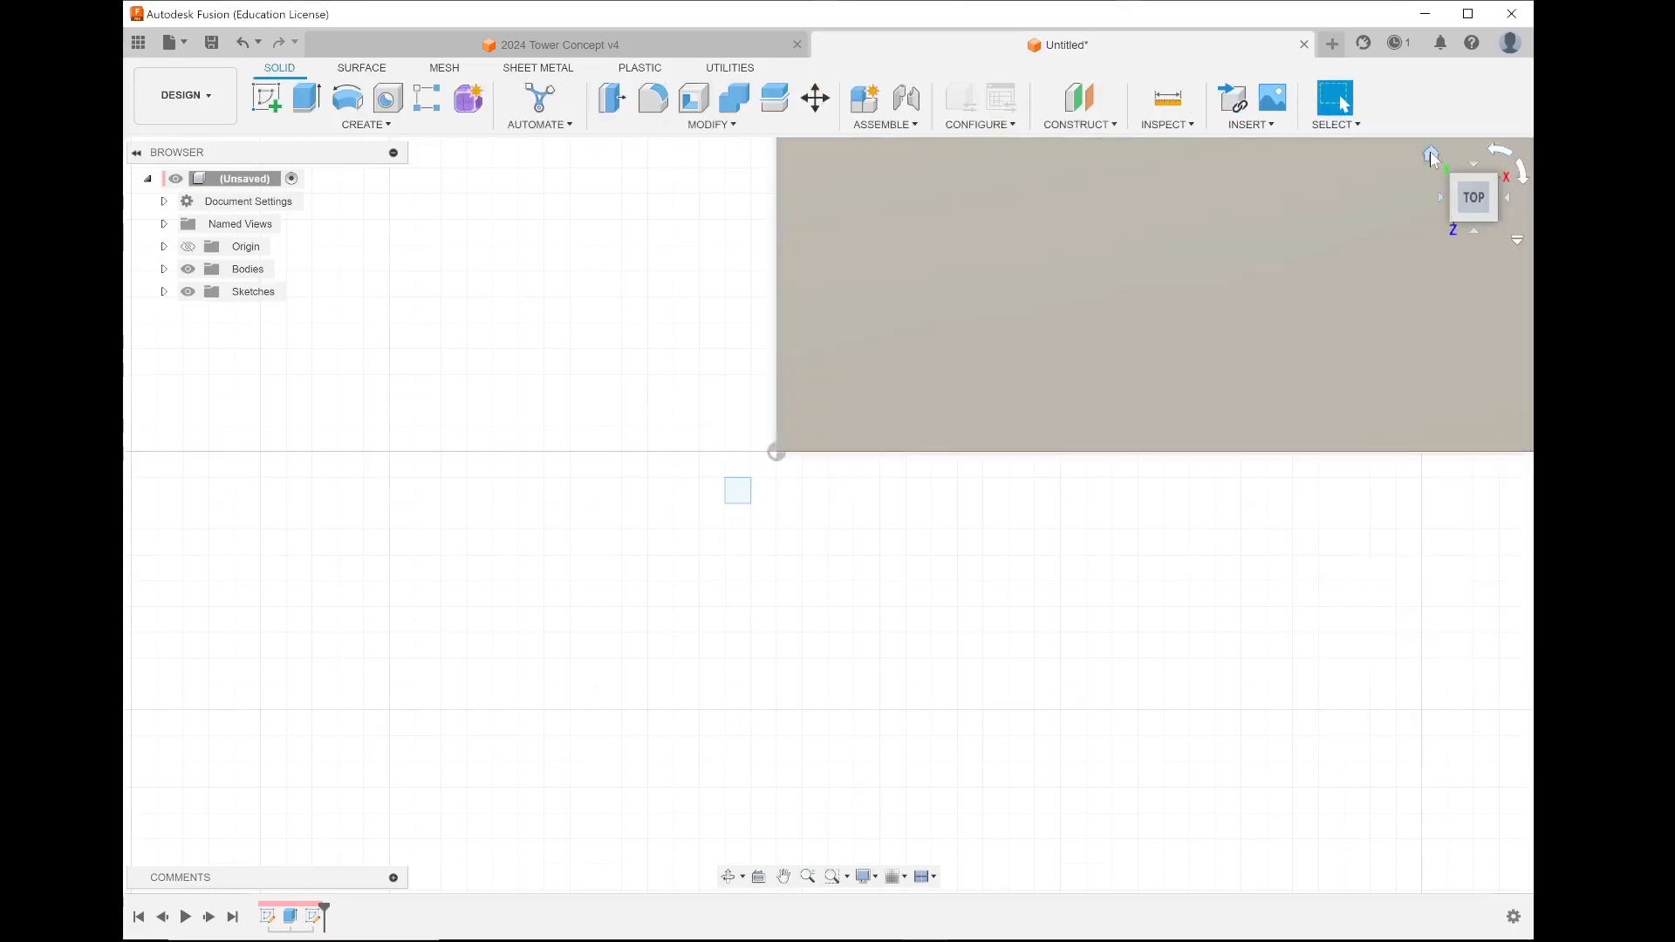
# - Extrude the small 5 mm square 120 mm upward as a new body
pyautogui.click(1432, 155)
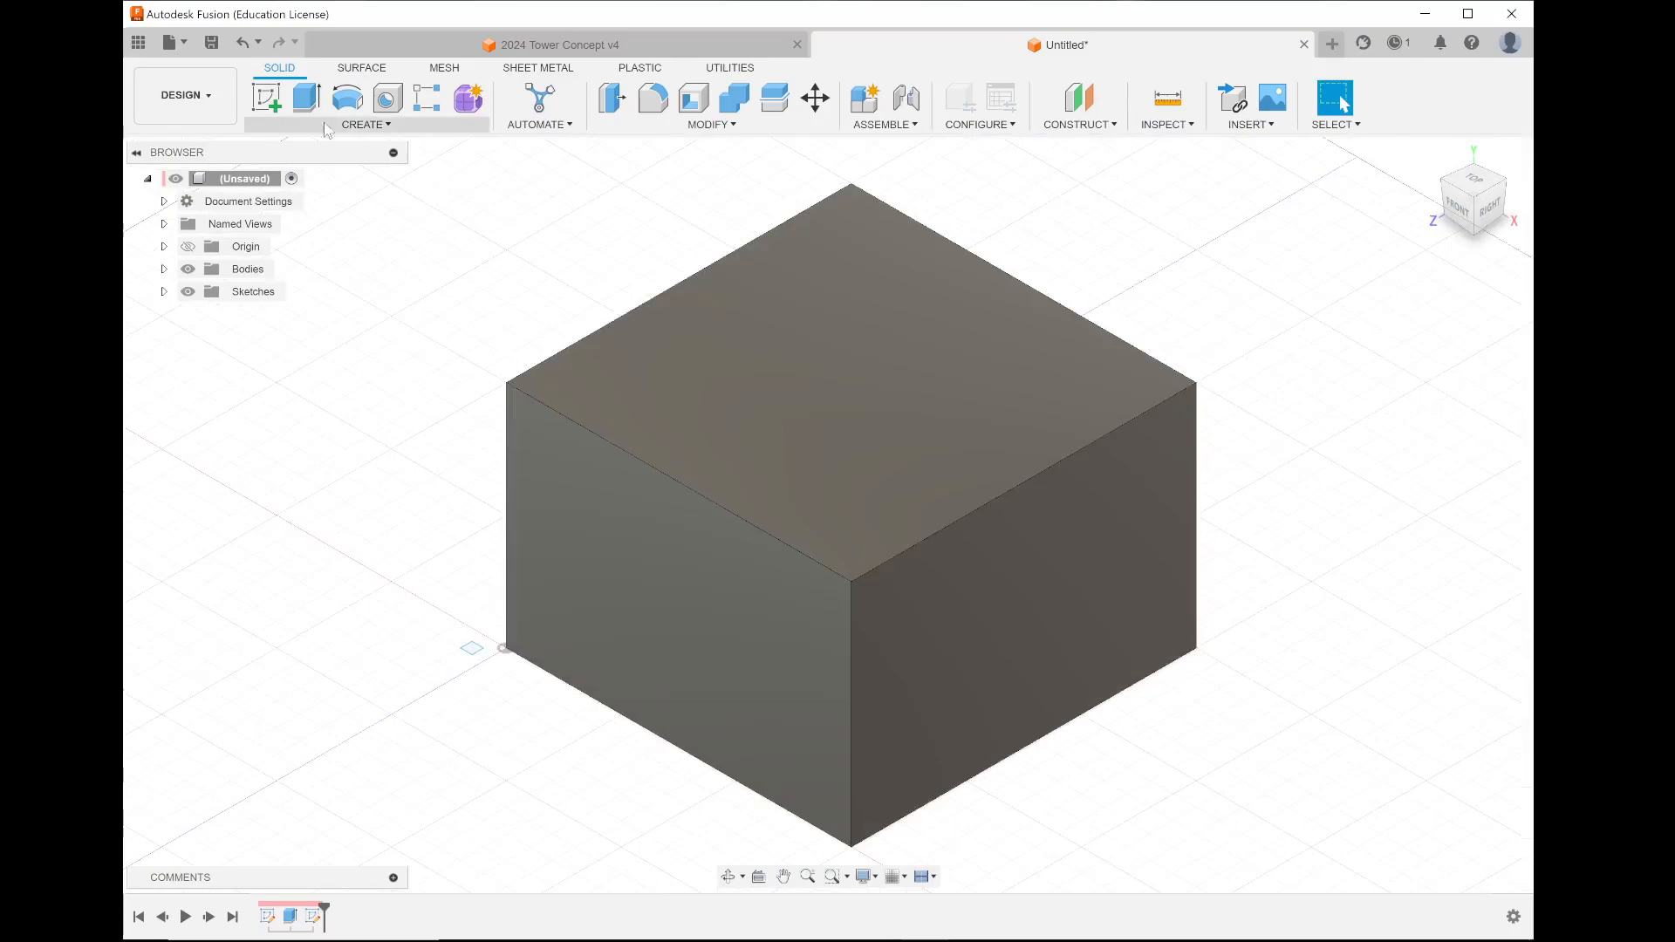
pyautogui.click(308, 98)
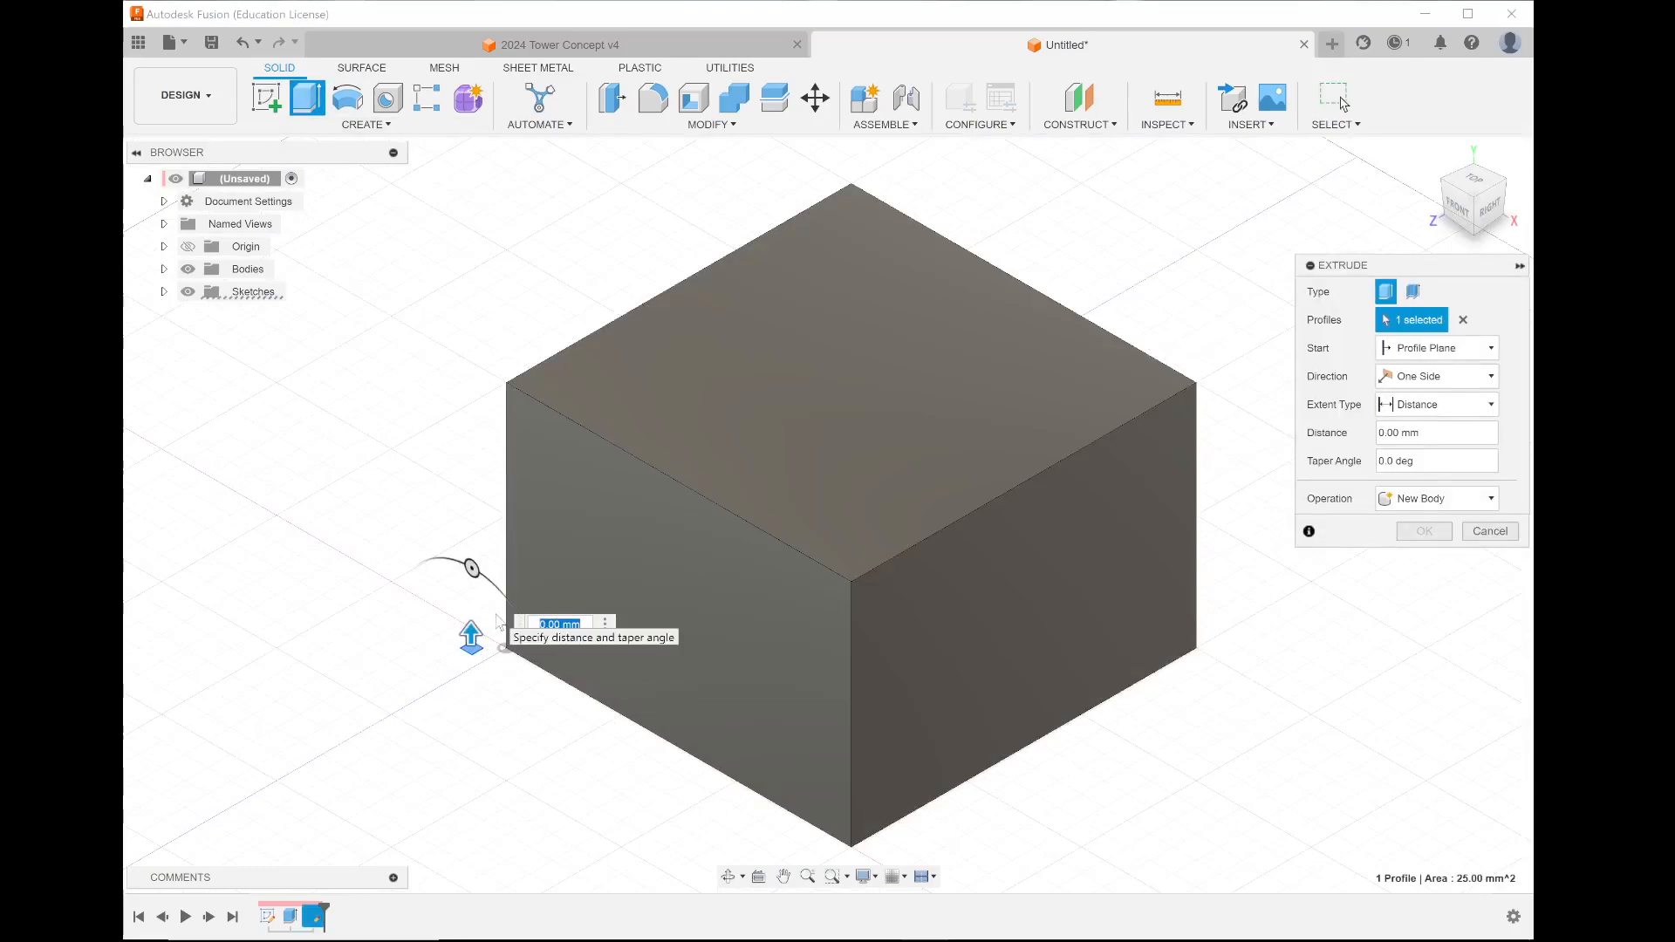
pyautogui.write('120')
pyautogui.press('Return')
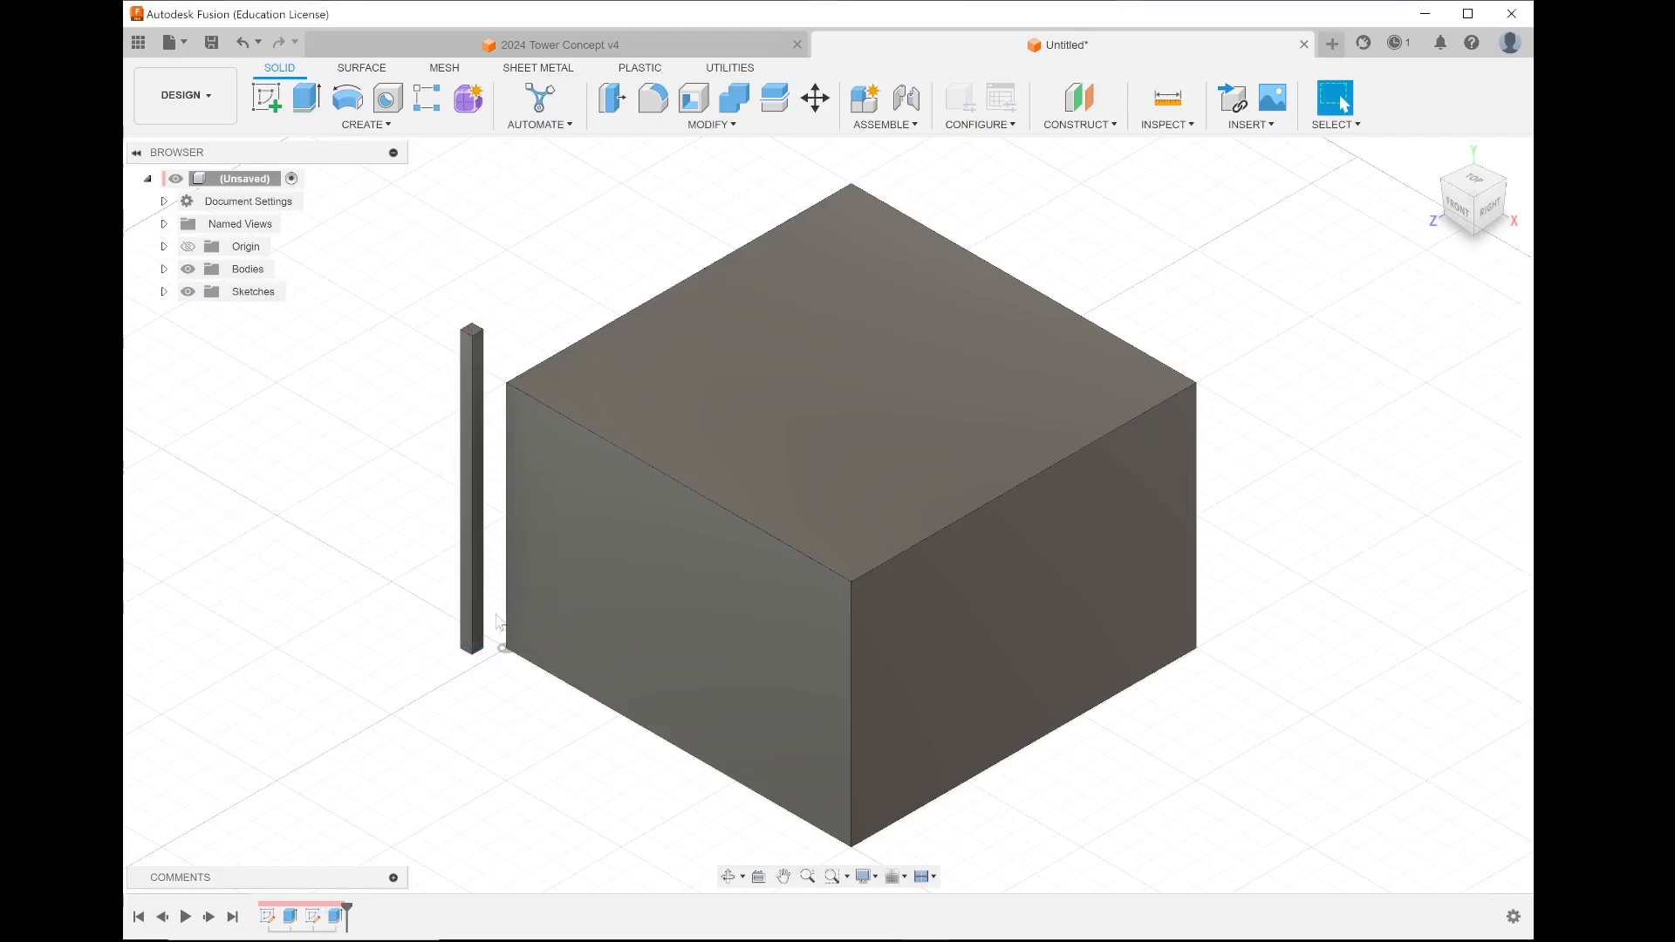
pyautogui.scroll(-5, 498, 621)
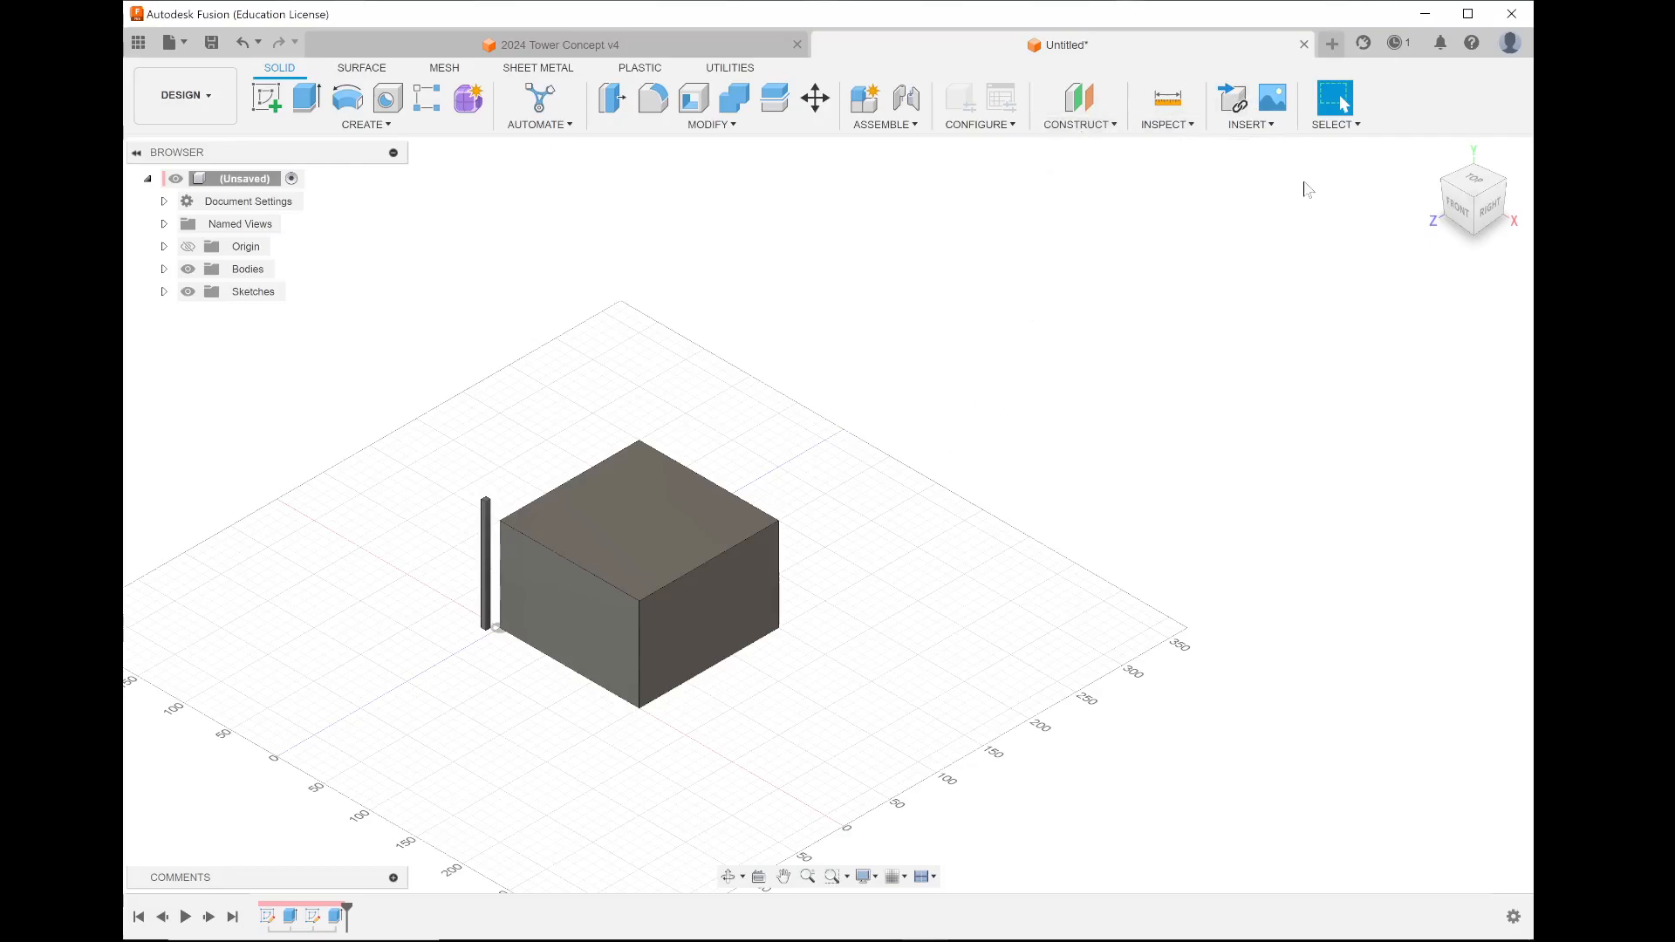
pyautogui.click(267, 98)
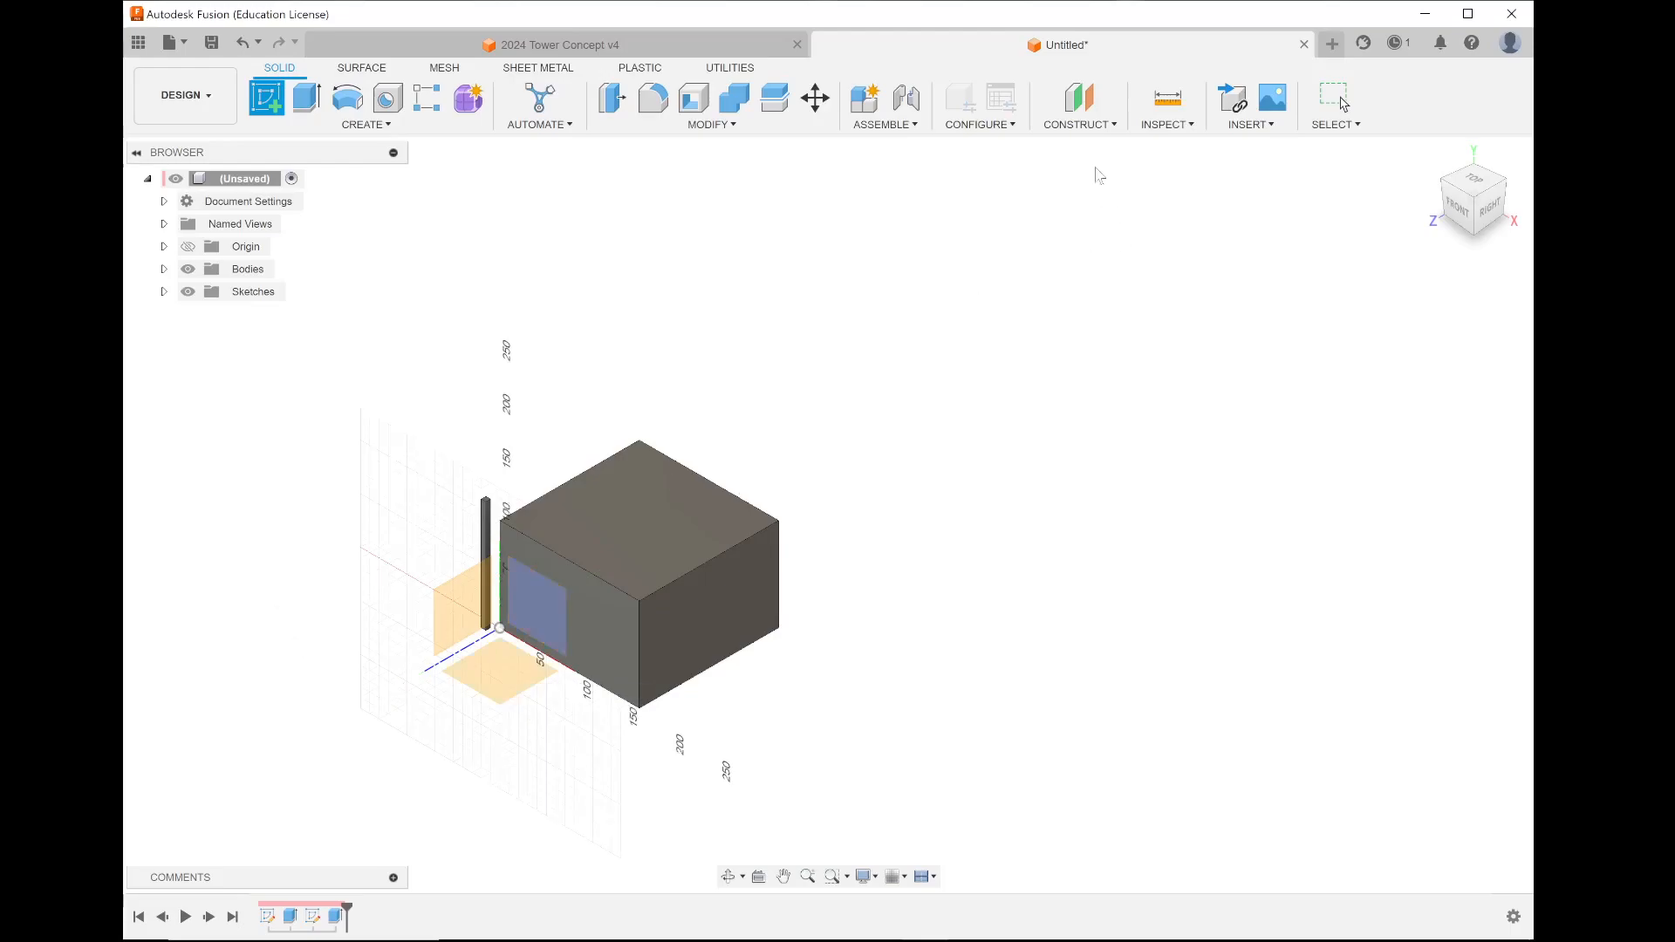
pyautogui.press('Escape')
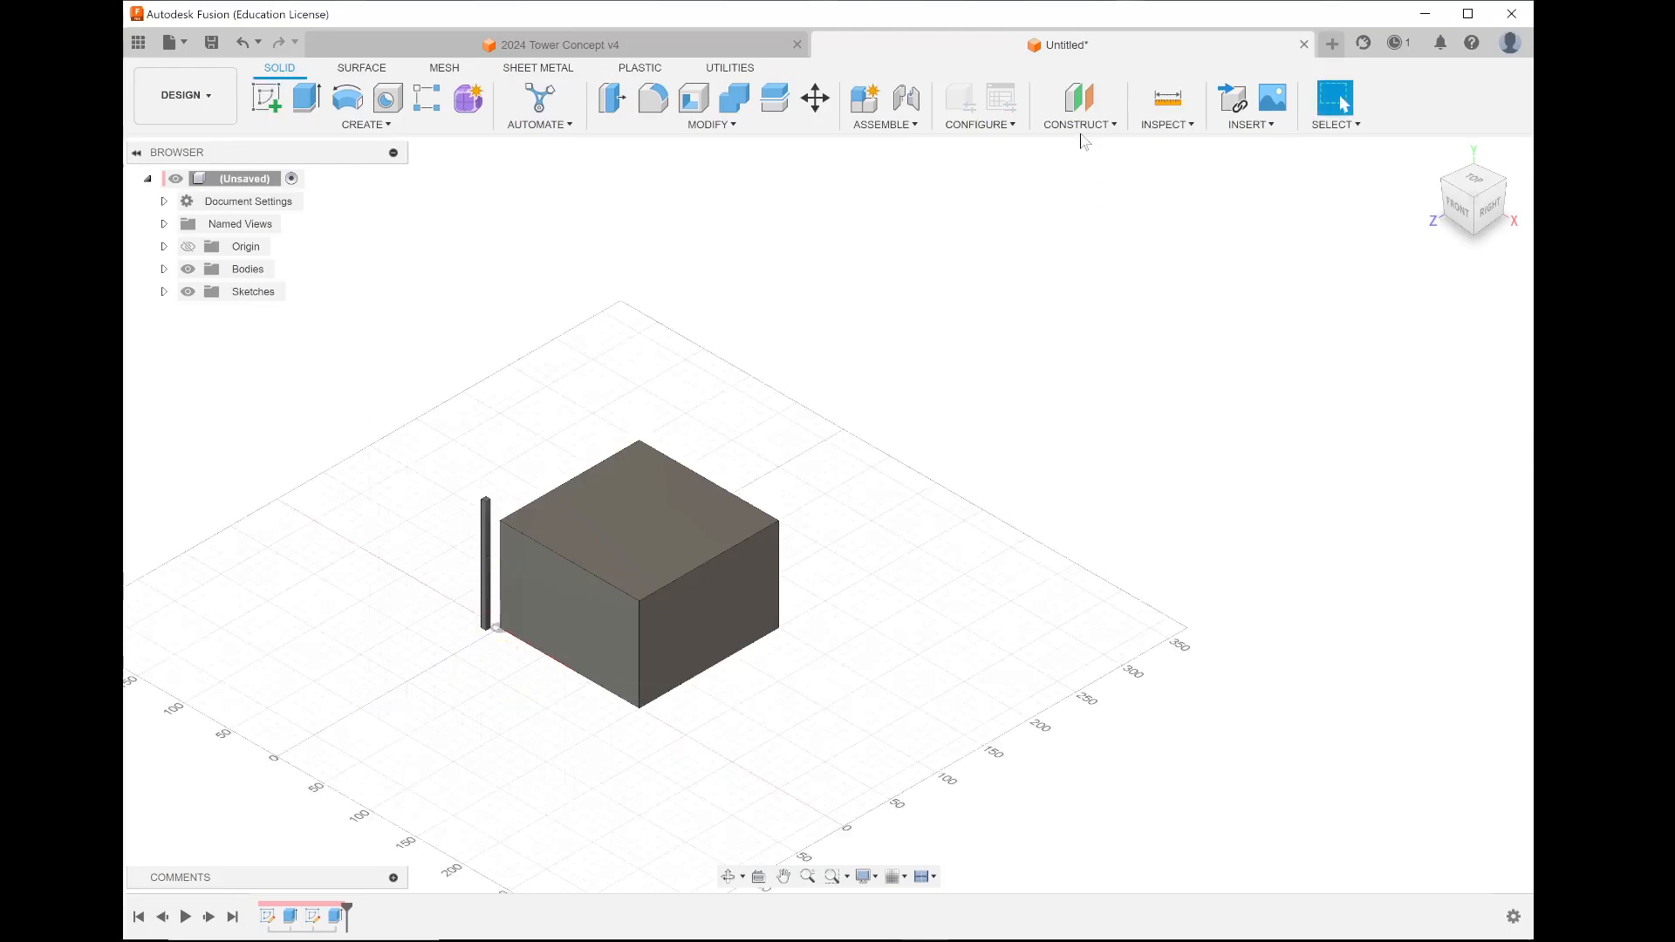
# - Set up an offset construction plane above the horizontal XZ origin plane at a distance of 30 cm
pyautogui.click(1075, 127)
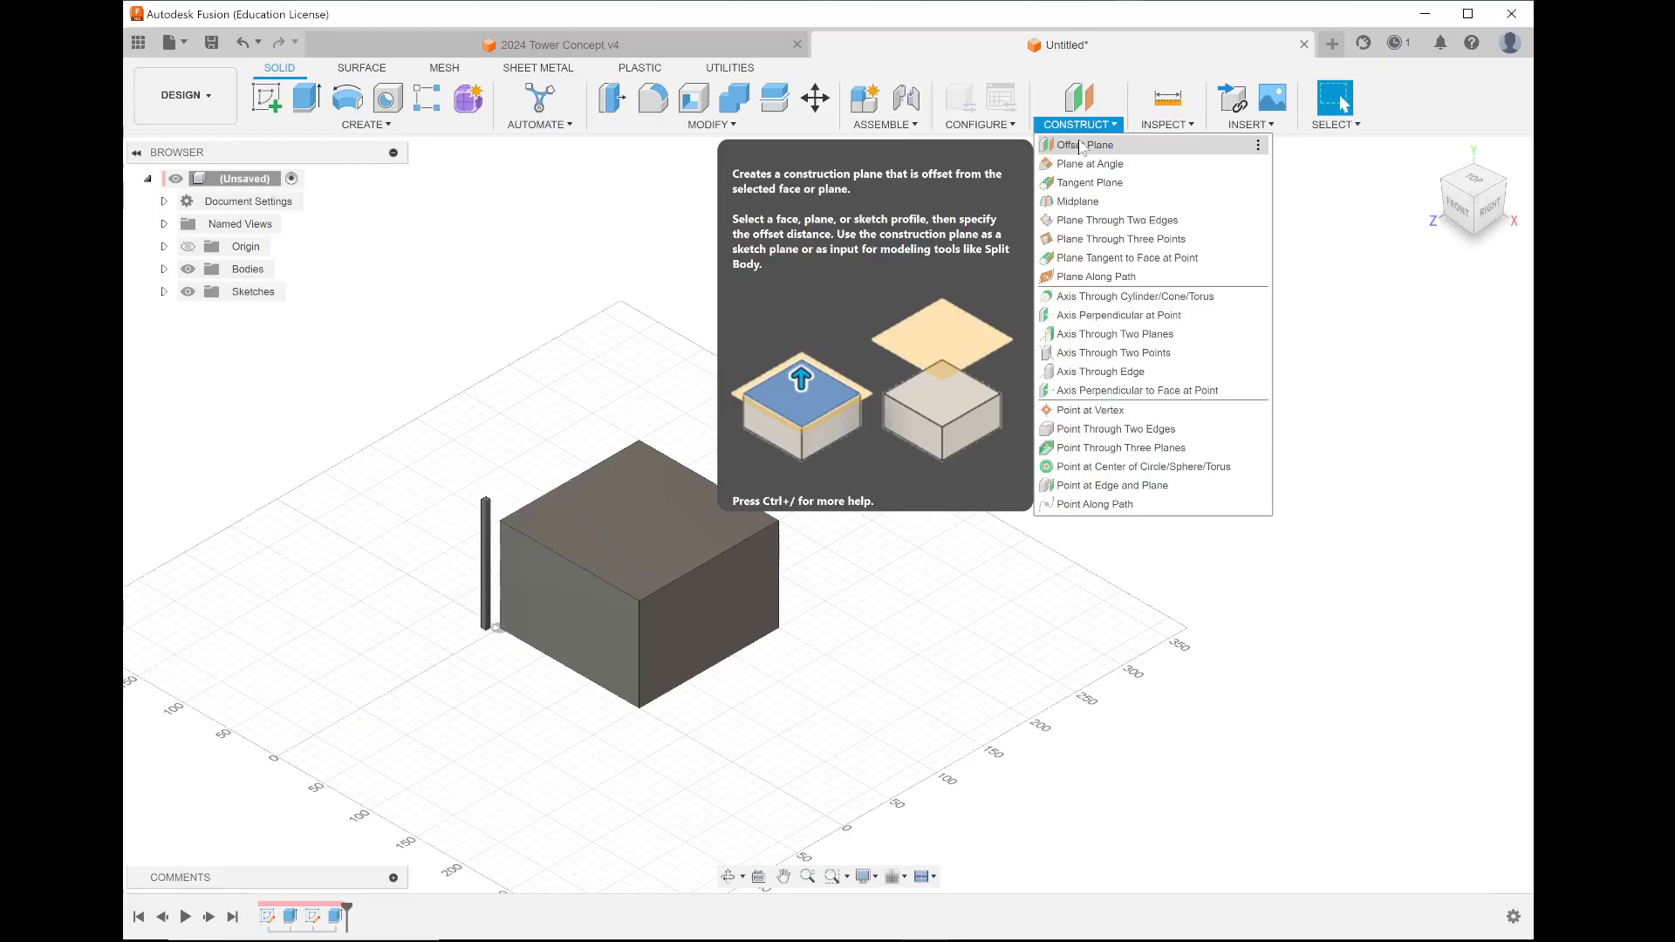
pyautogui.click(1082, 146)
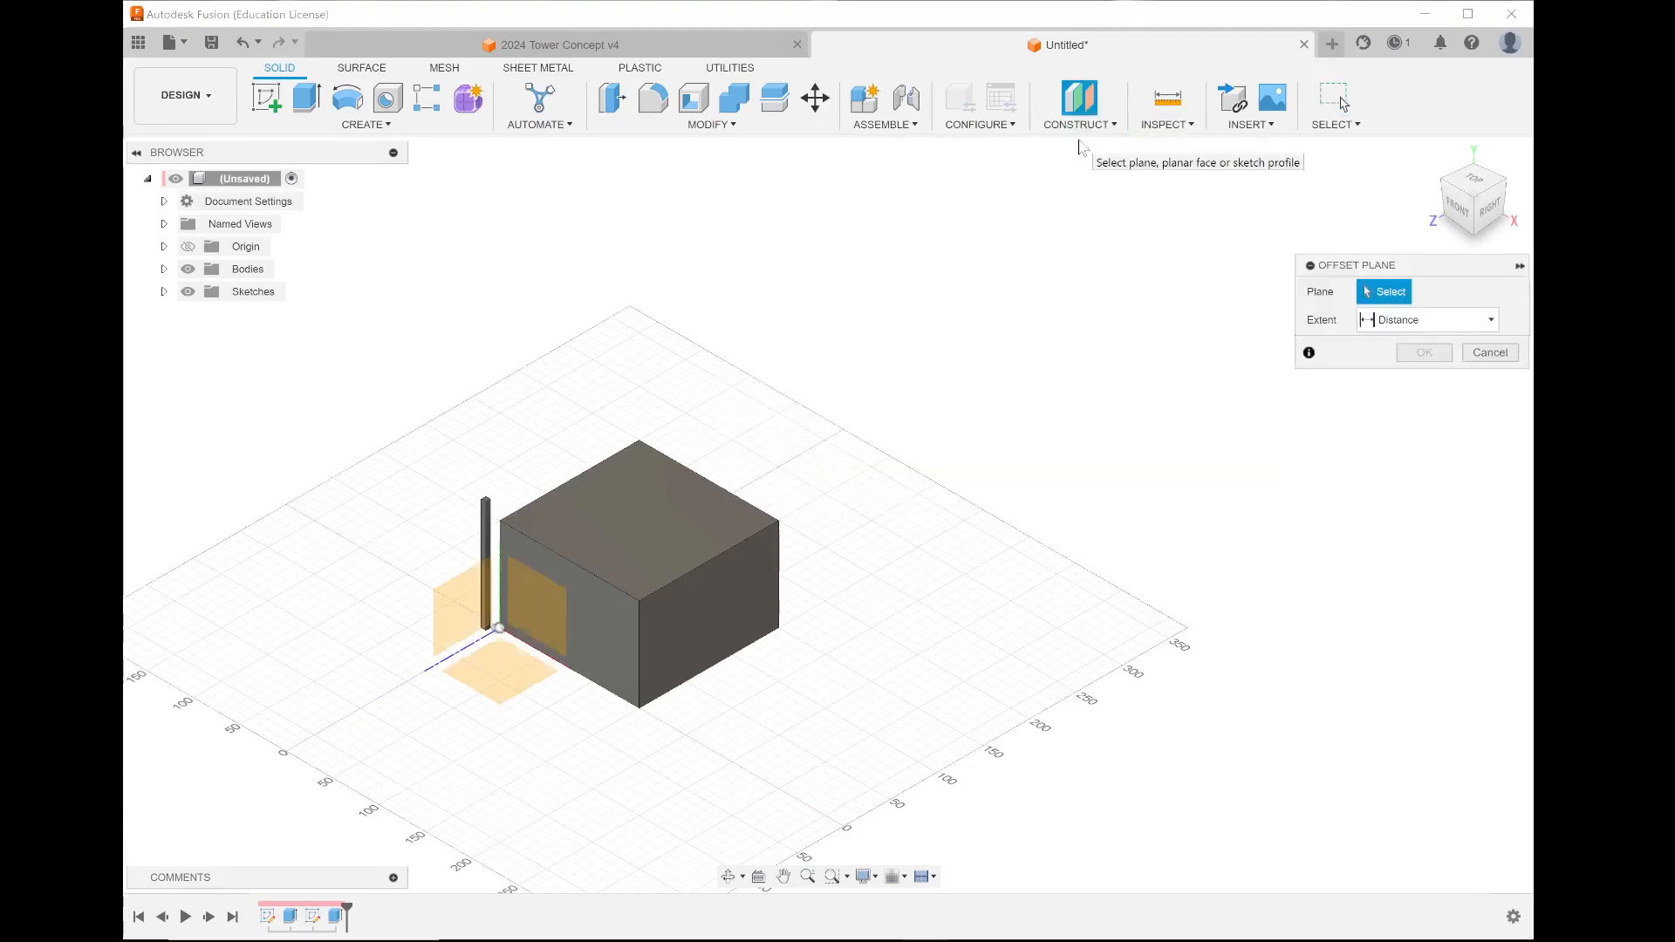
pyautogui.click(499, 679)
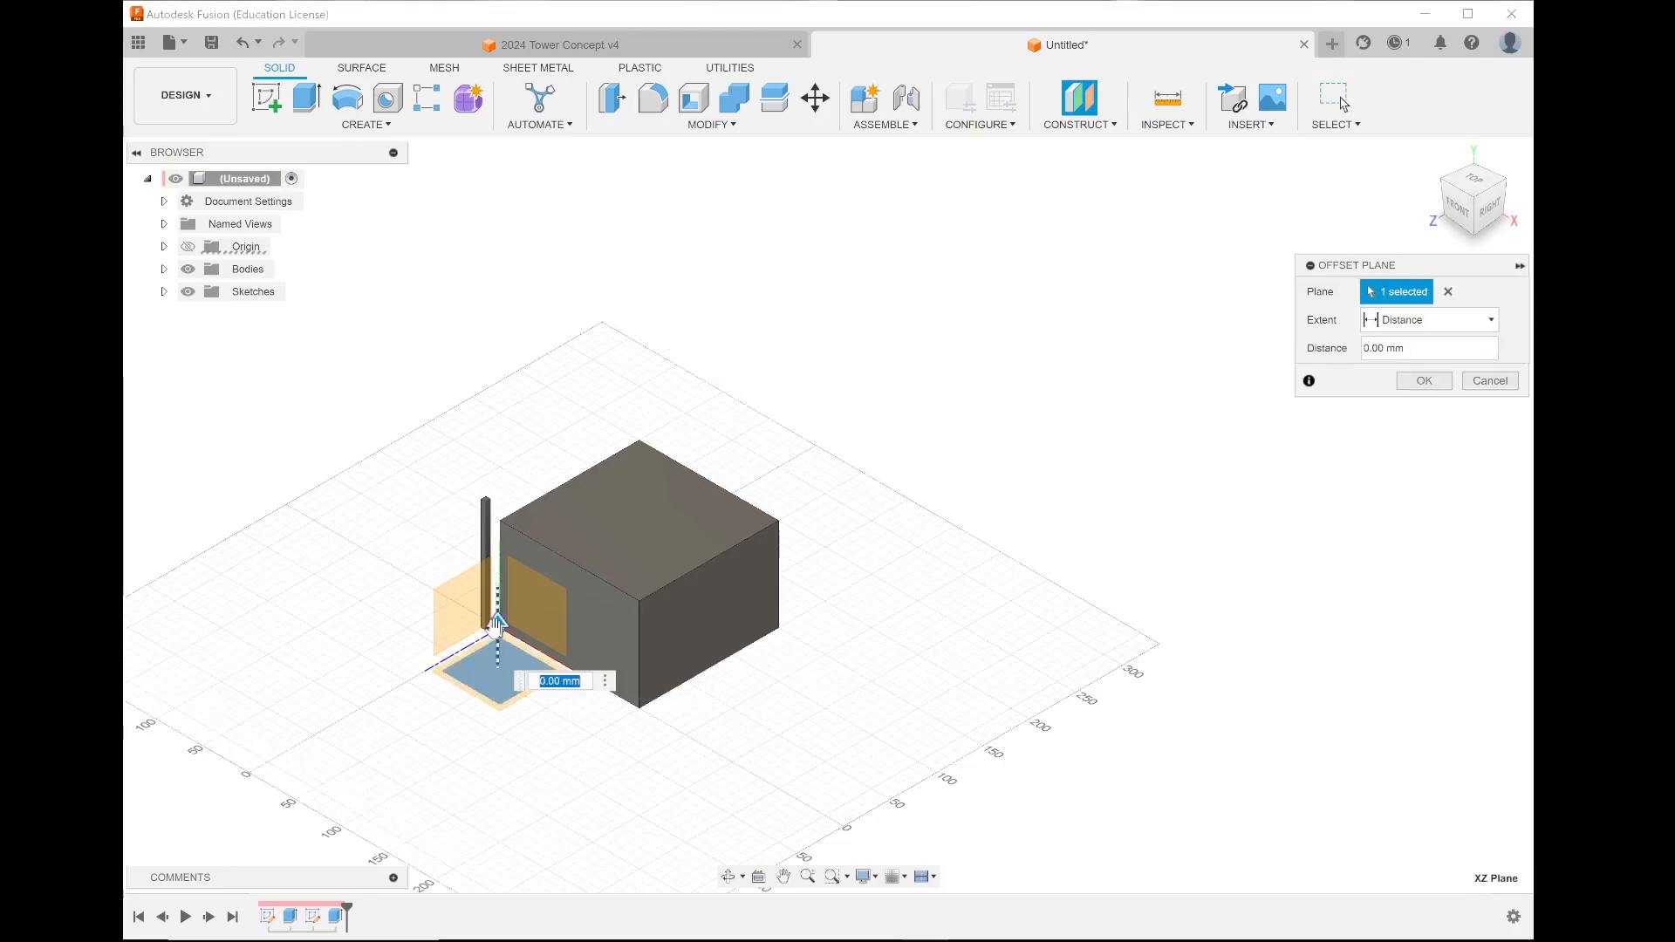
pyautogui.moveTo(498, 622); pyautogui.dragTo(505, 301)
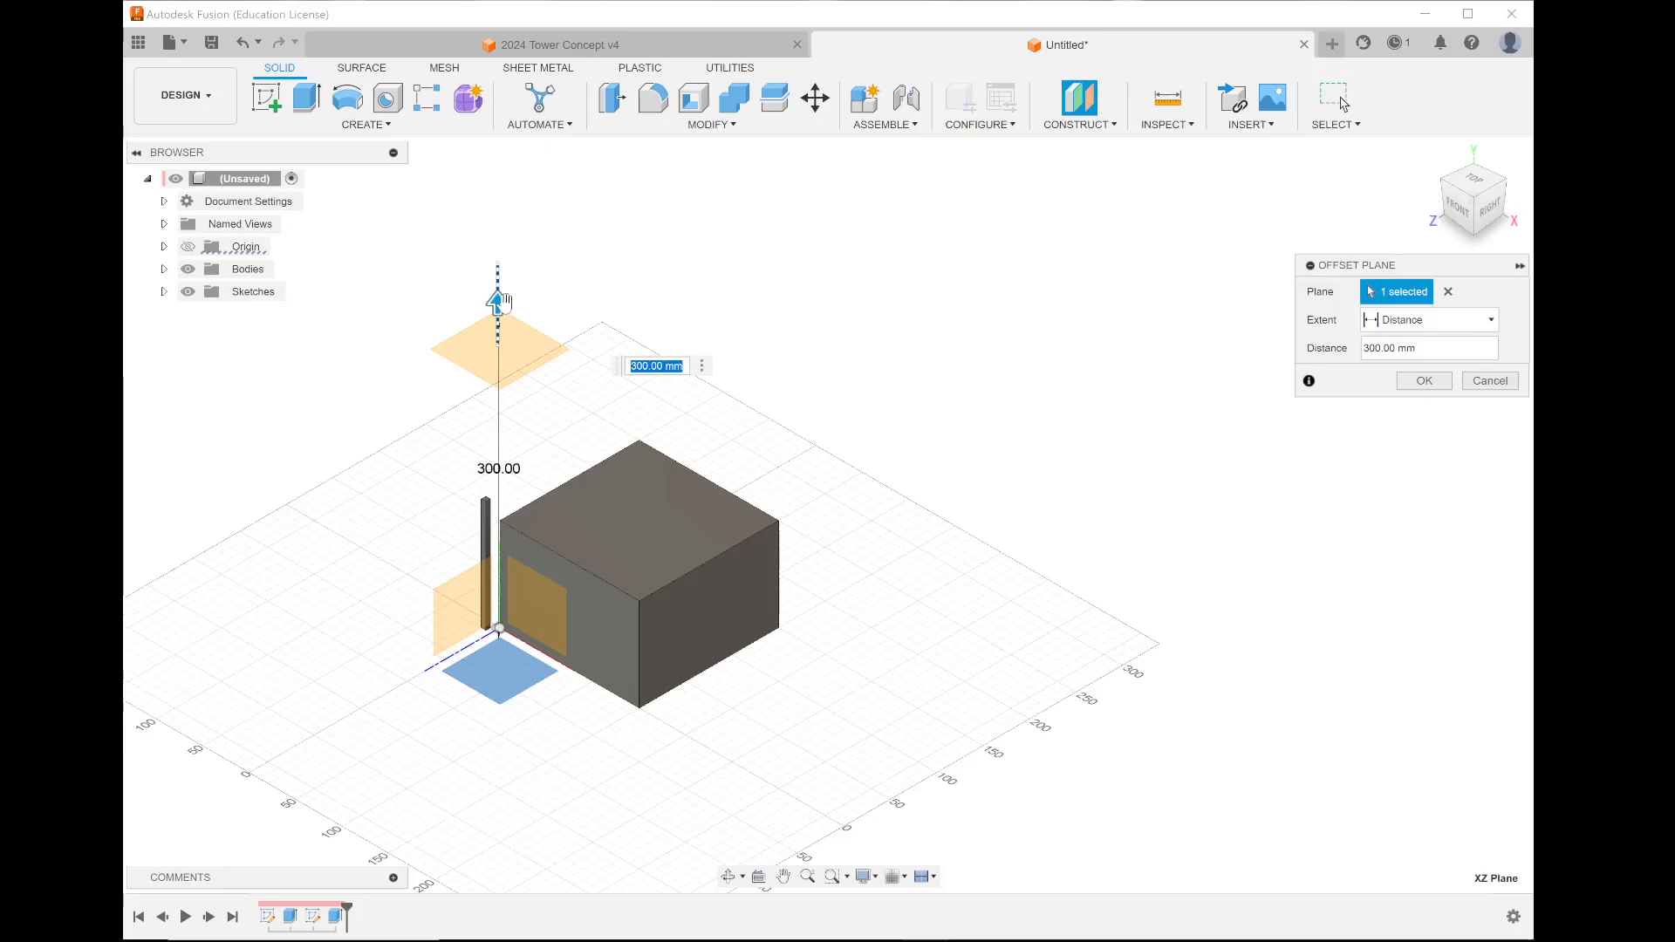
pyautogui.write('300')
pyautogui.press('BackSpace')
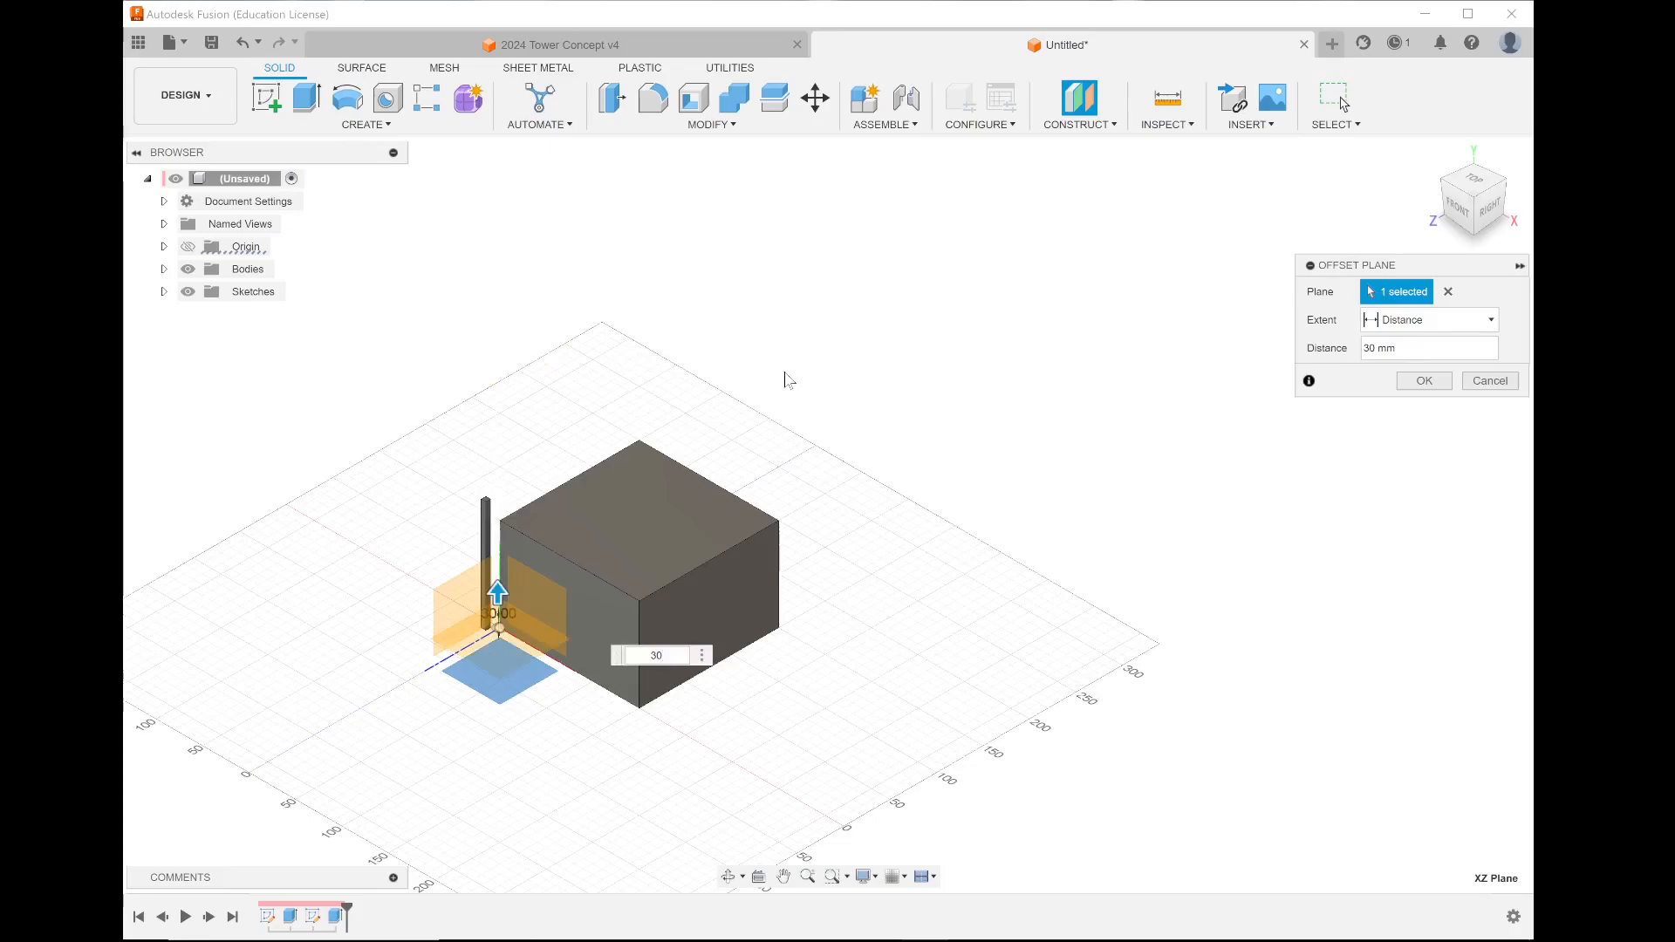
pyautogui.write('cm')
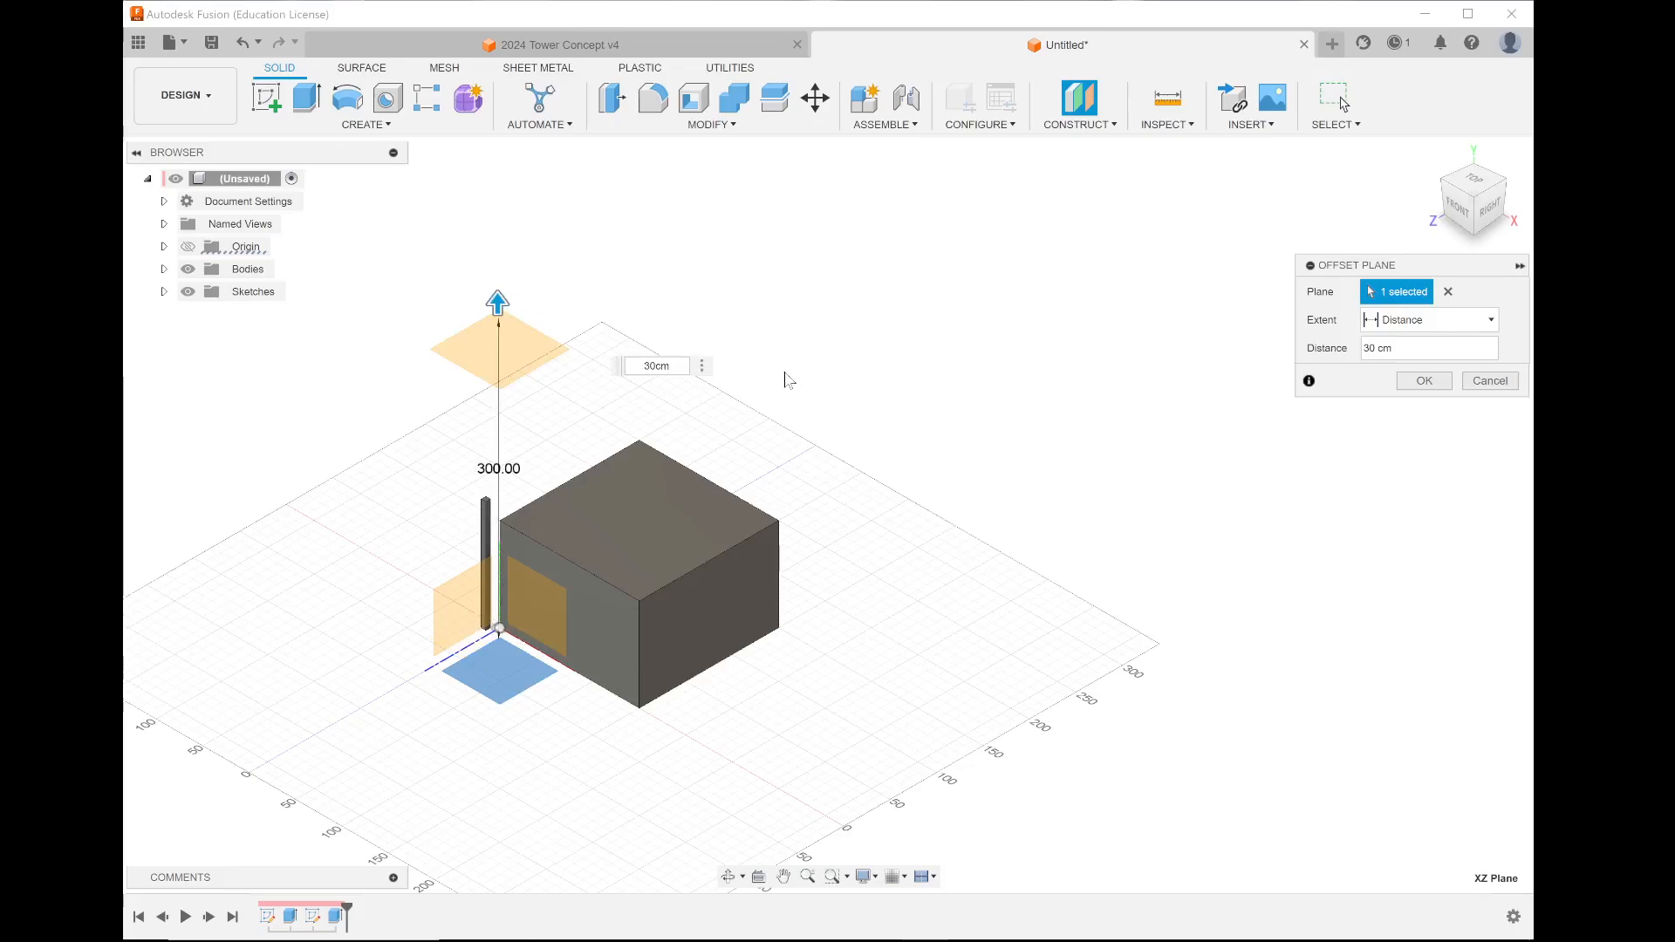
# - Try entering the plane's offset distance as the sum 15+15cm
pyautogui.press('BackSpace')
pyautogui.press('BackSpace')
pyautogui.press('BackSpace')
pyautogui.press('BackSpace')
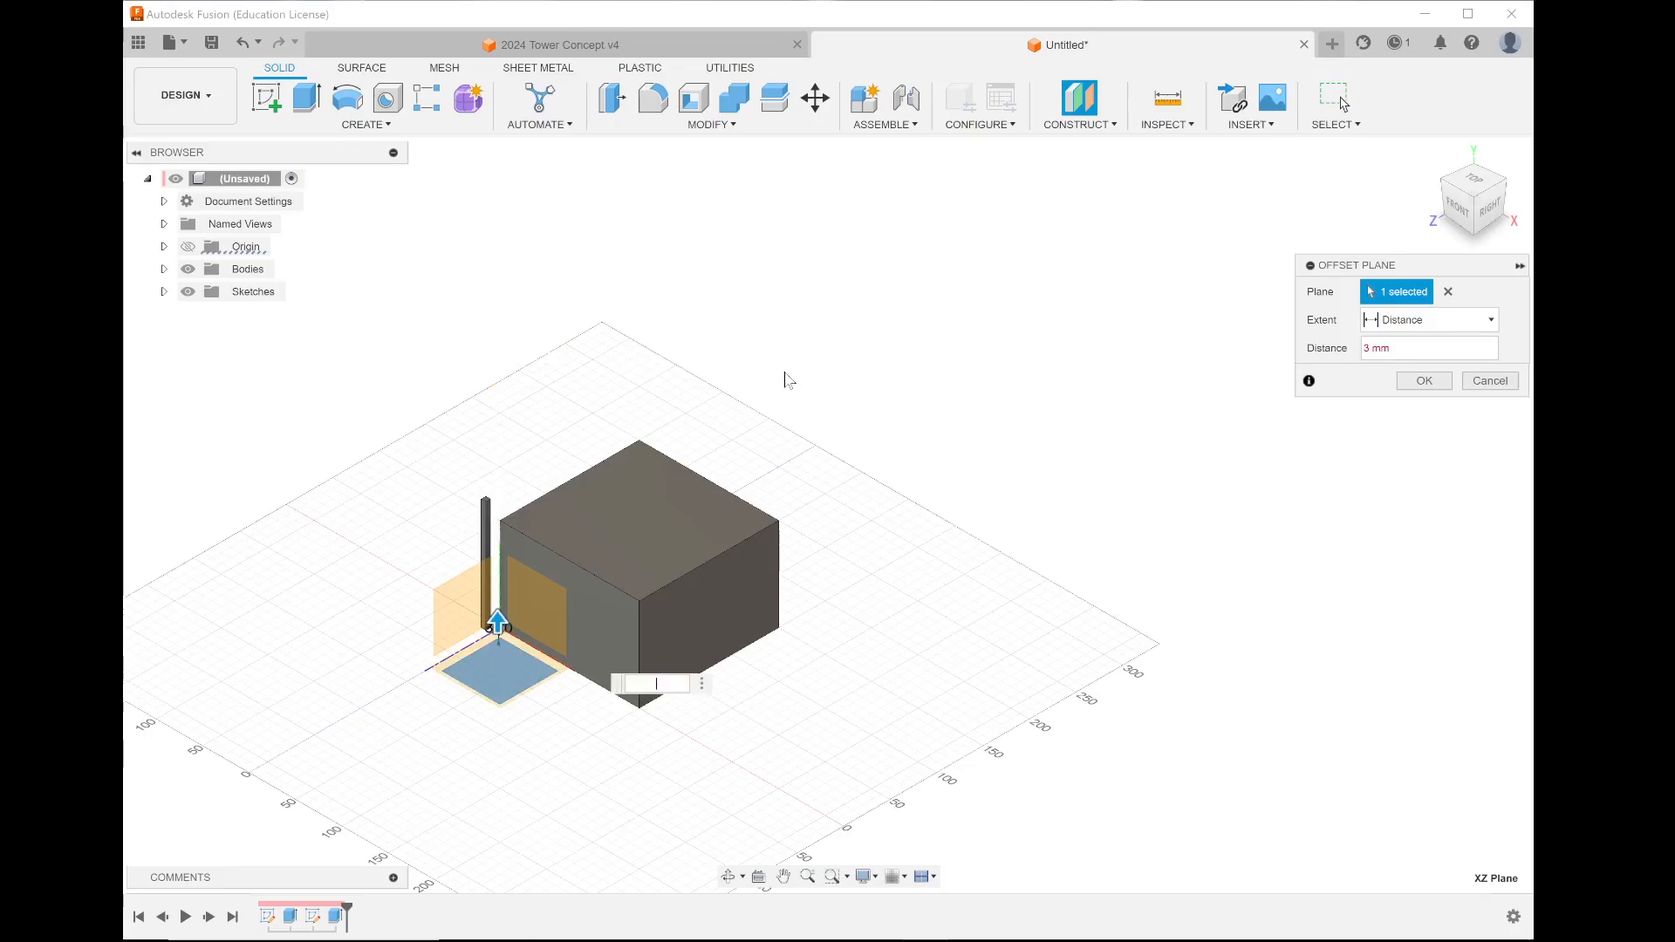
pyautogui.write('15+15cm')
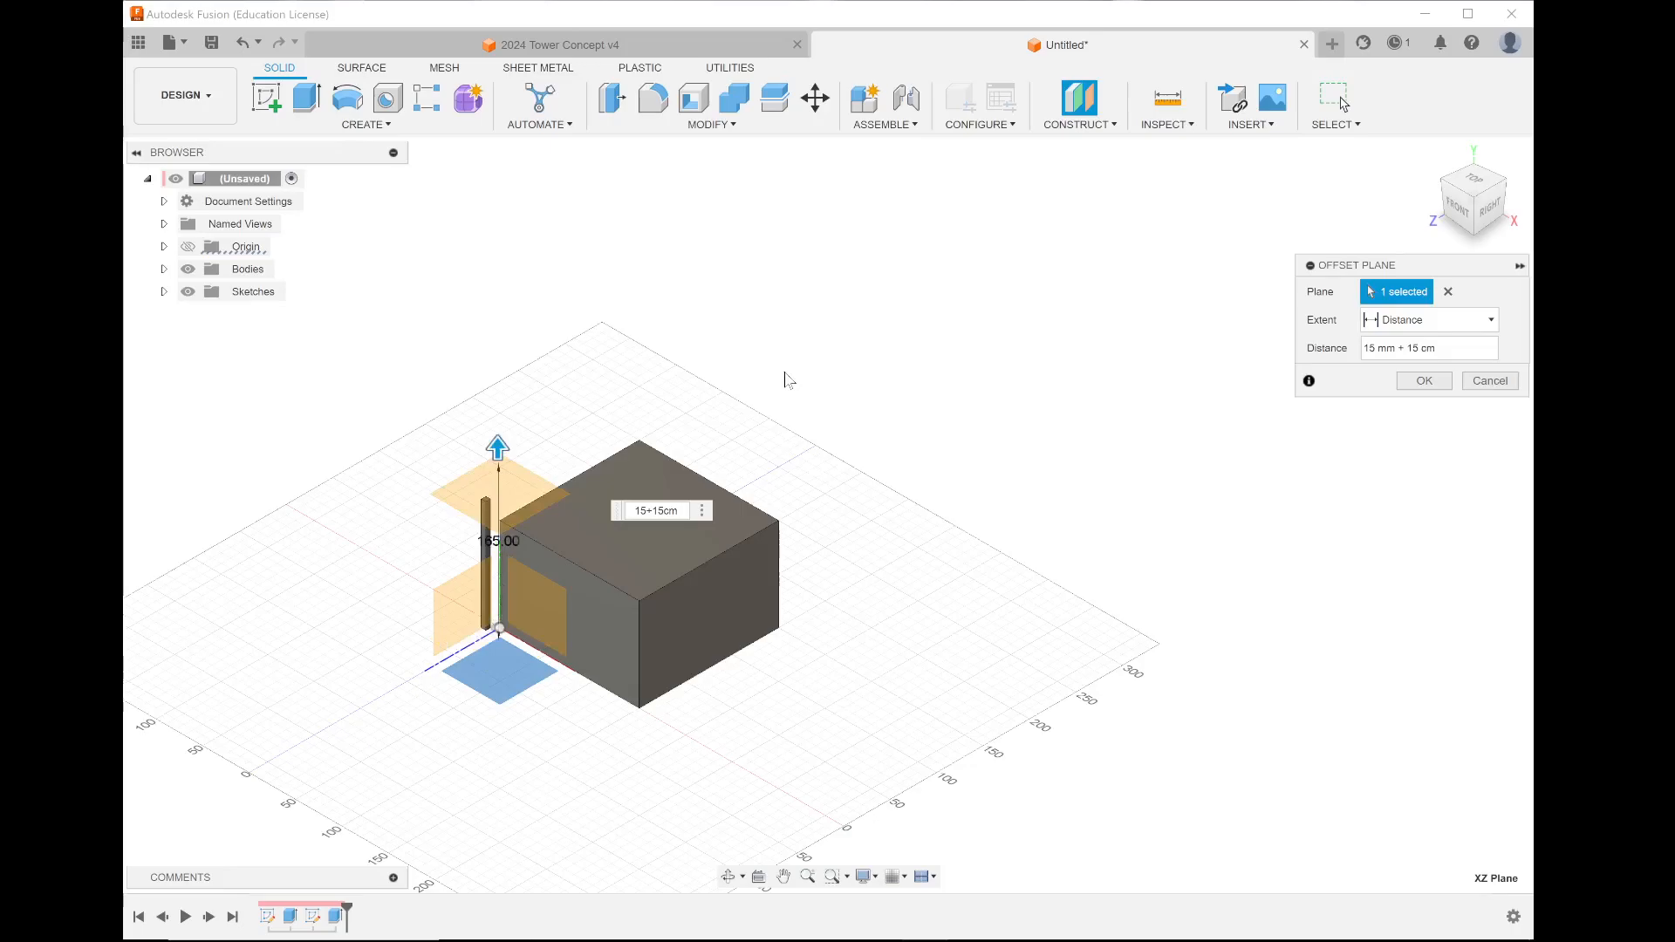
# - Try the bracketed expression (15+15)cm as the plane's offset distance
pyautogui.press('BackSpace')
pyautogui.press('BackSpace')
pyautogui.press('BackSpace')
pyautogui.press('BackSpace')
pyautogui.press('BackSpace')
pyautogui.press('BackSpace')
pyautogui.press('BackSpace')
pyautogui.write('(15+15)cm')
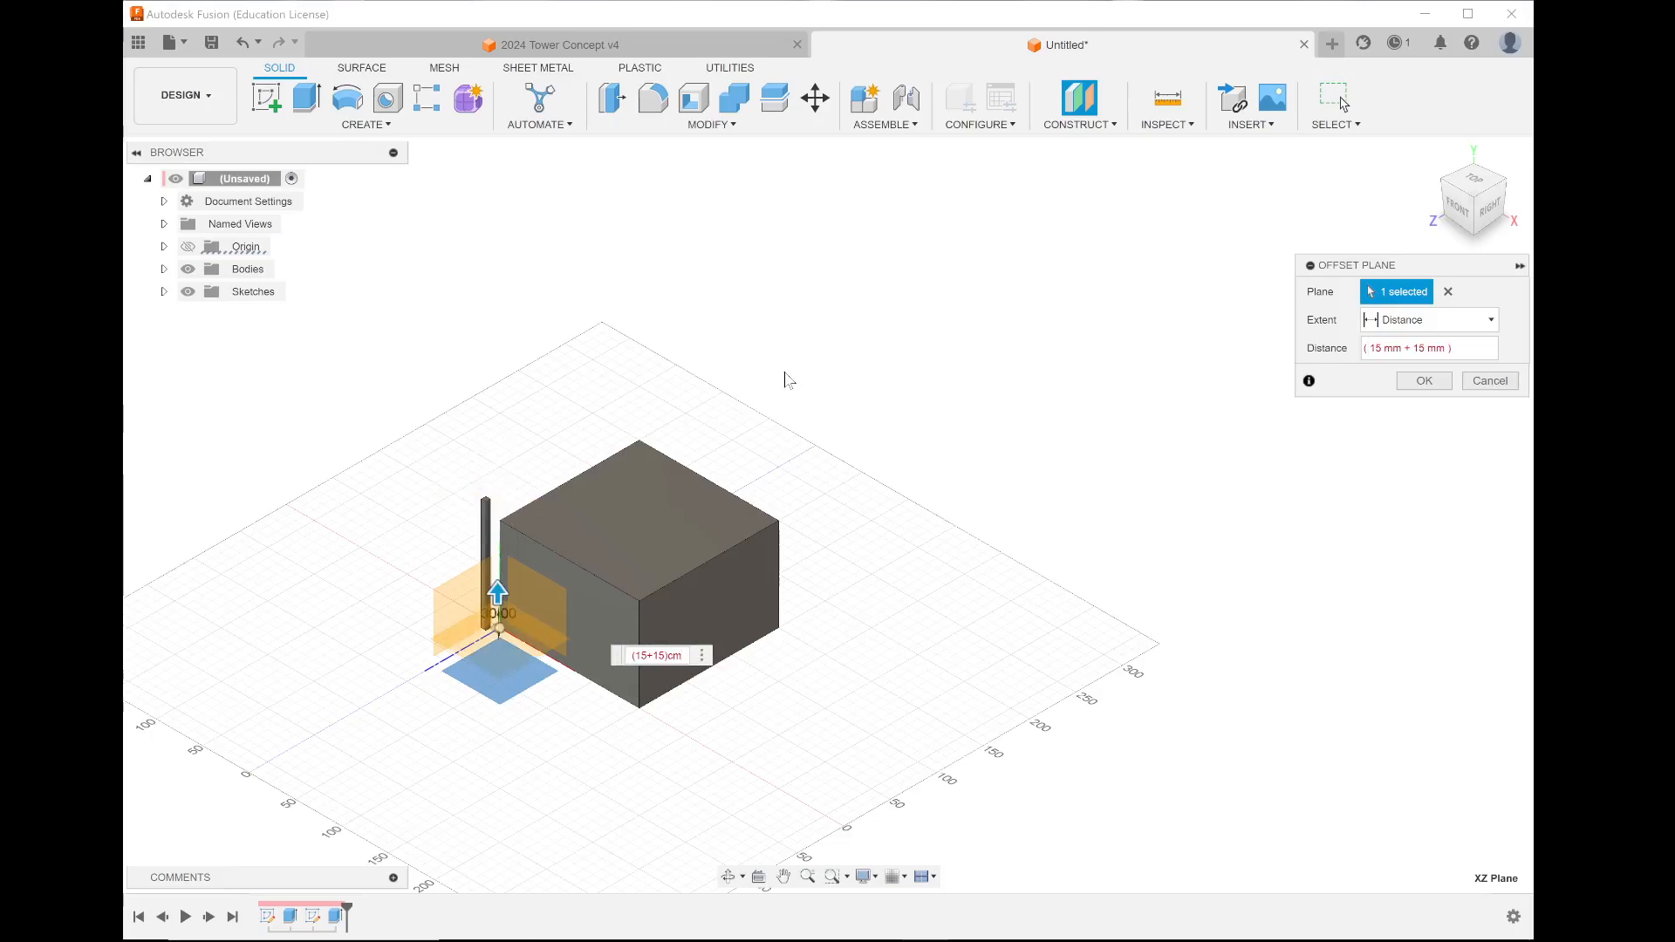
# - Clear the bracketed expression and try the offset distance as 300 and as the sum 150+150
pyautogui.moveTo(632, 656); pyautogui.dragTo(672, 656)
pyautogui.press('BackSpace')
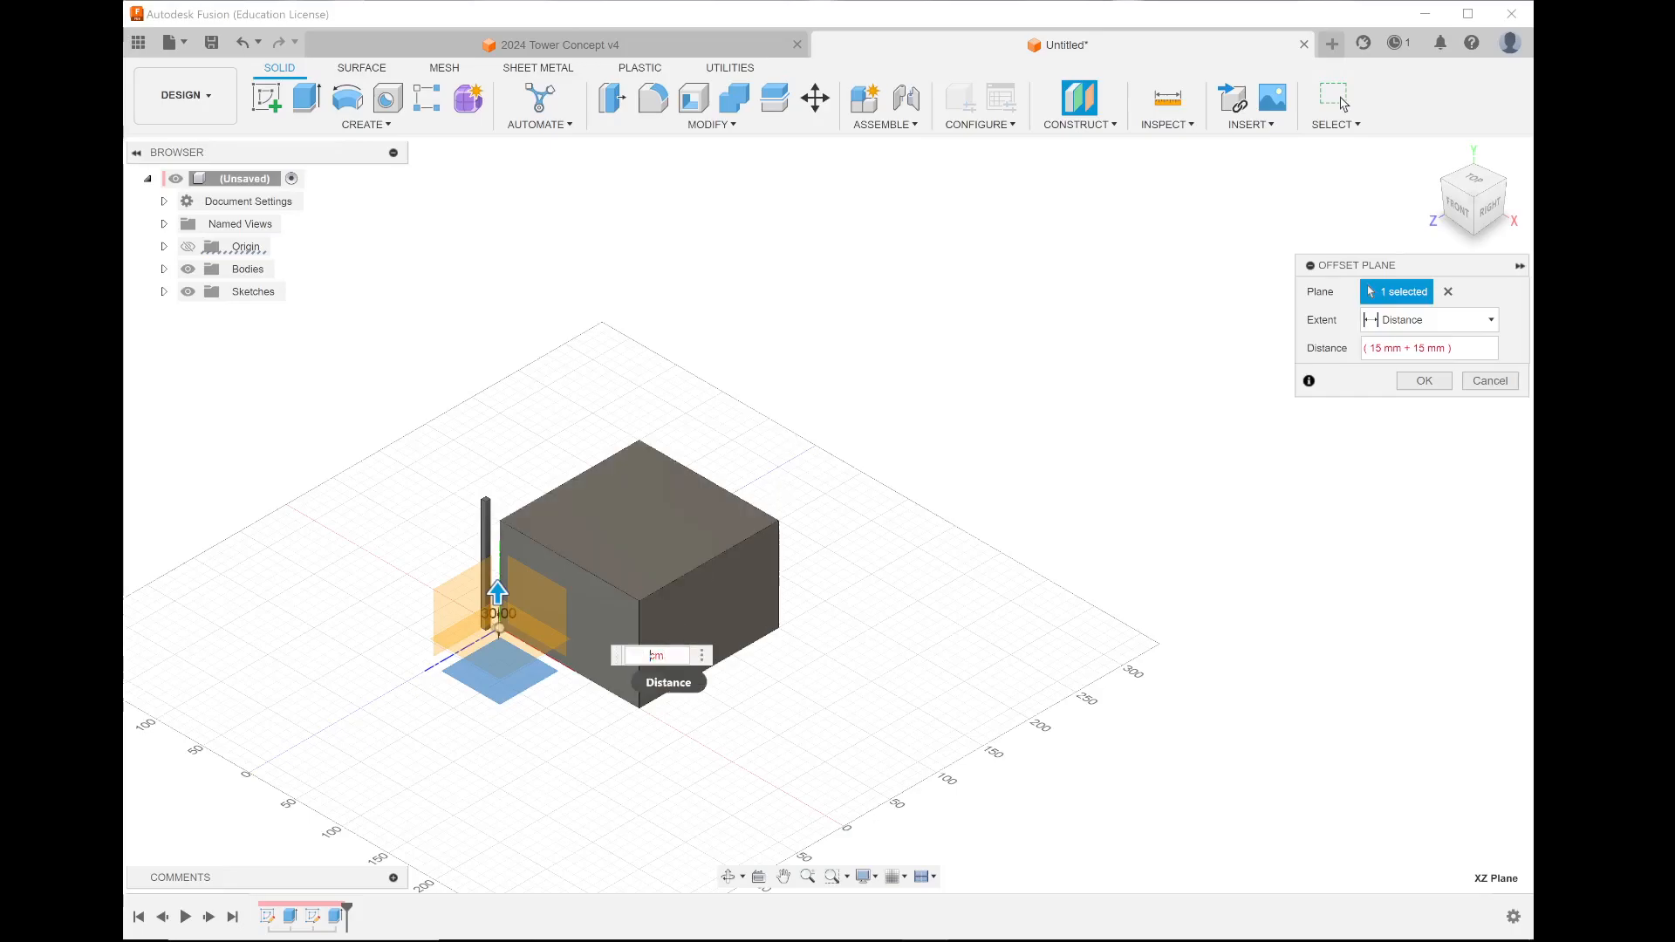
pyautogui.write('300')
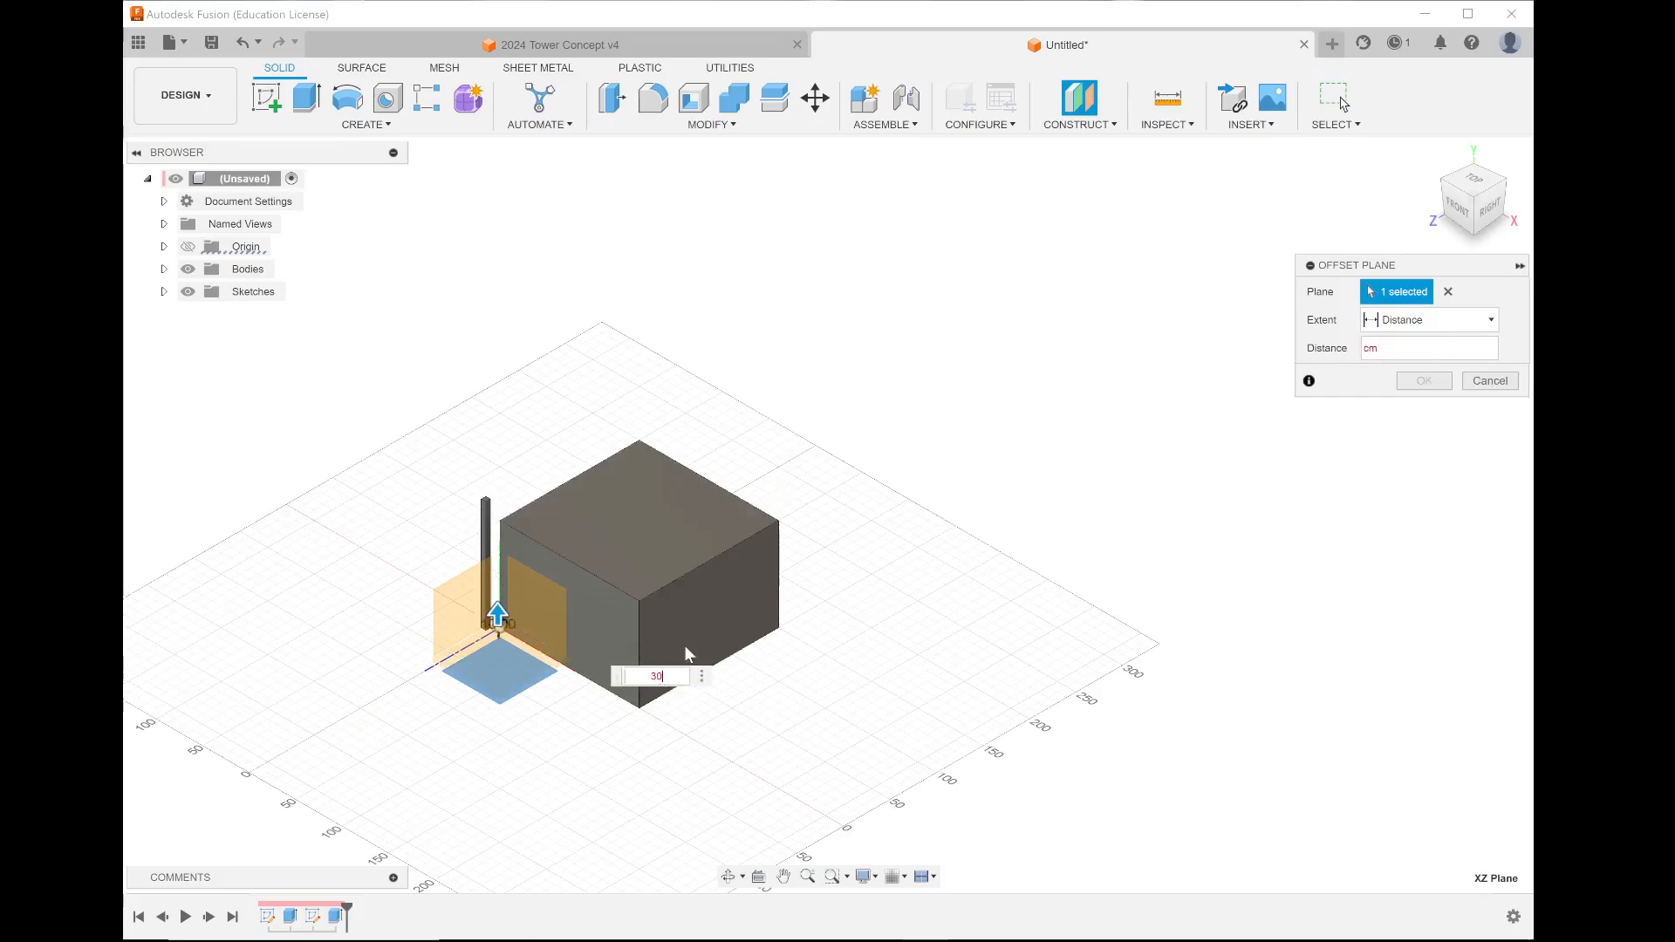
pyautogui.press('BackSpace')
pyautogui.press('BackSpace')
pyautogui.press('BackSpace')
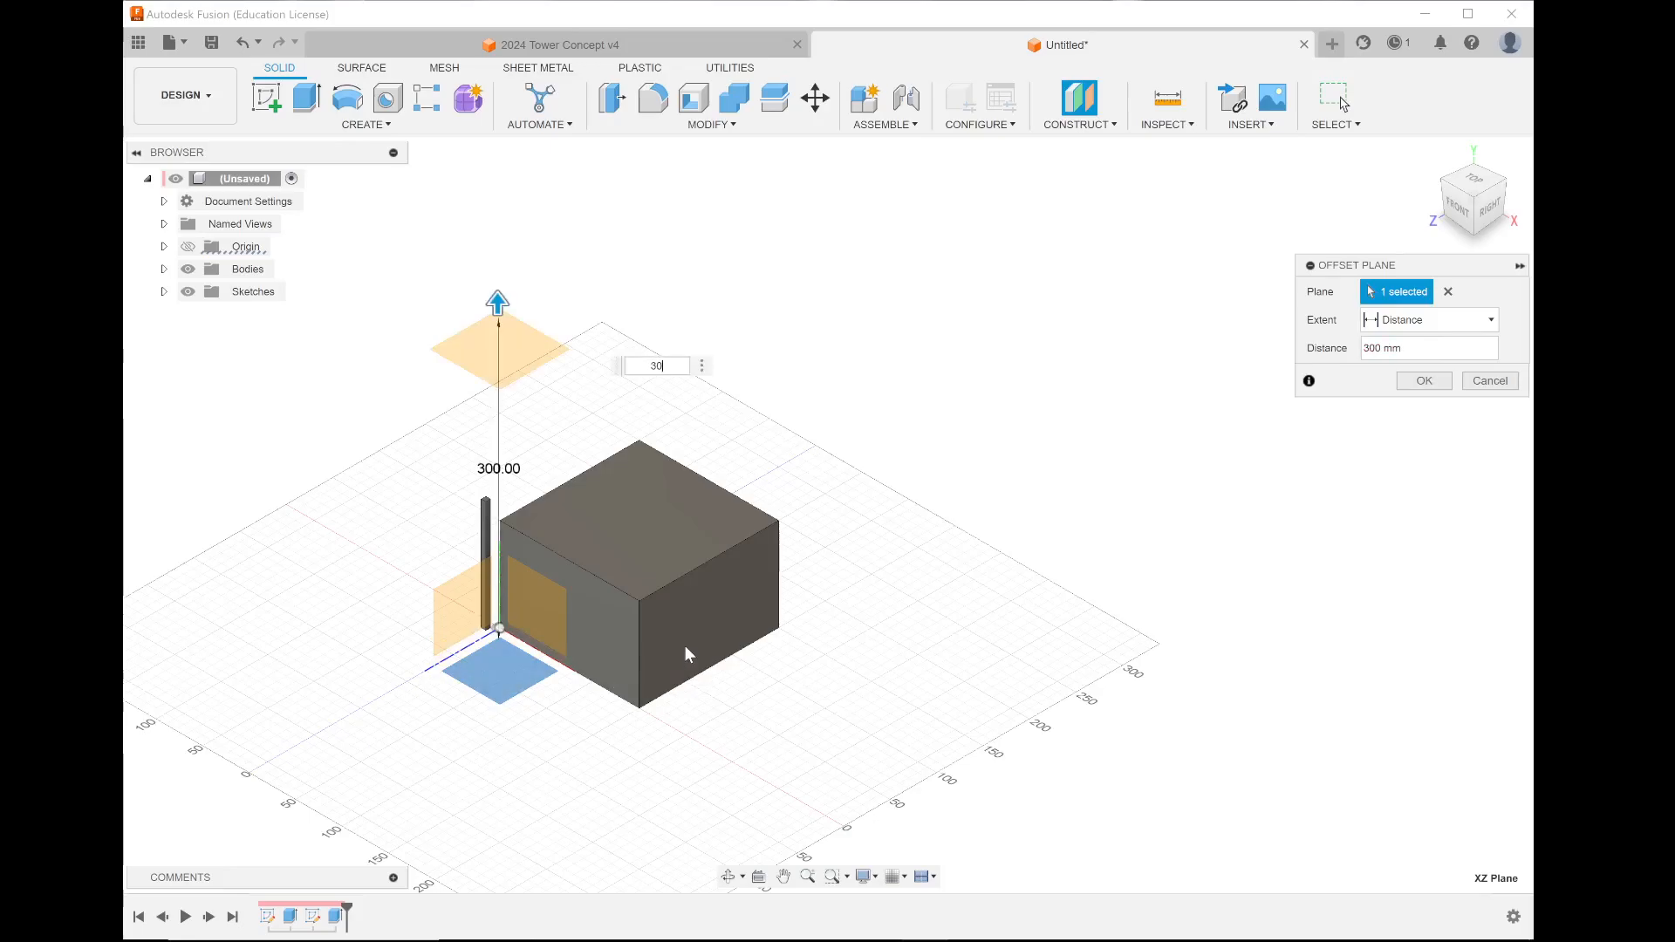
pyautogui.write('150+150')
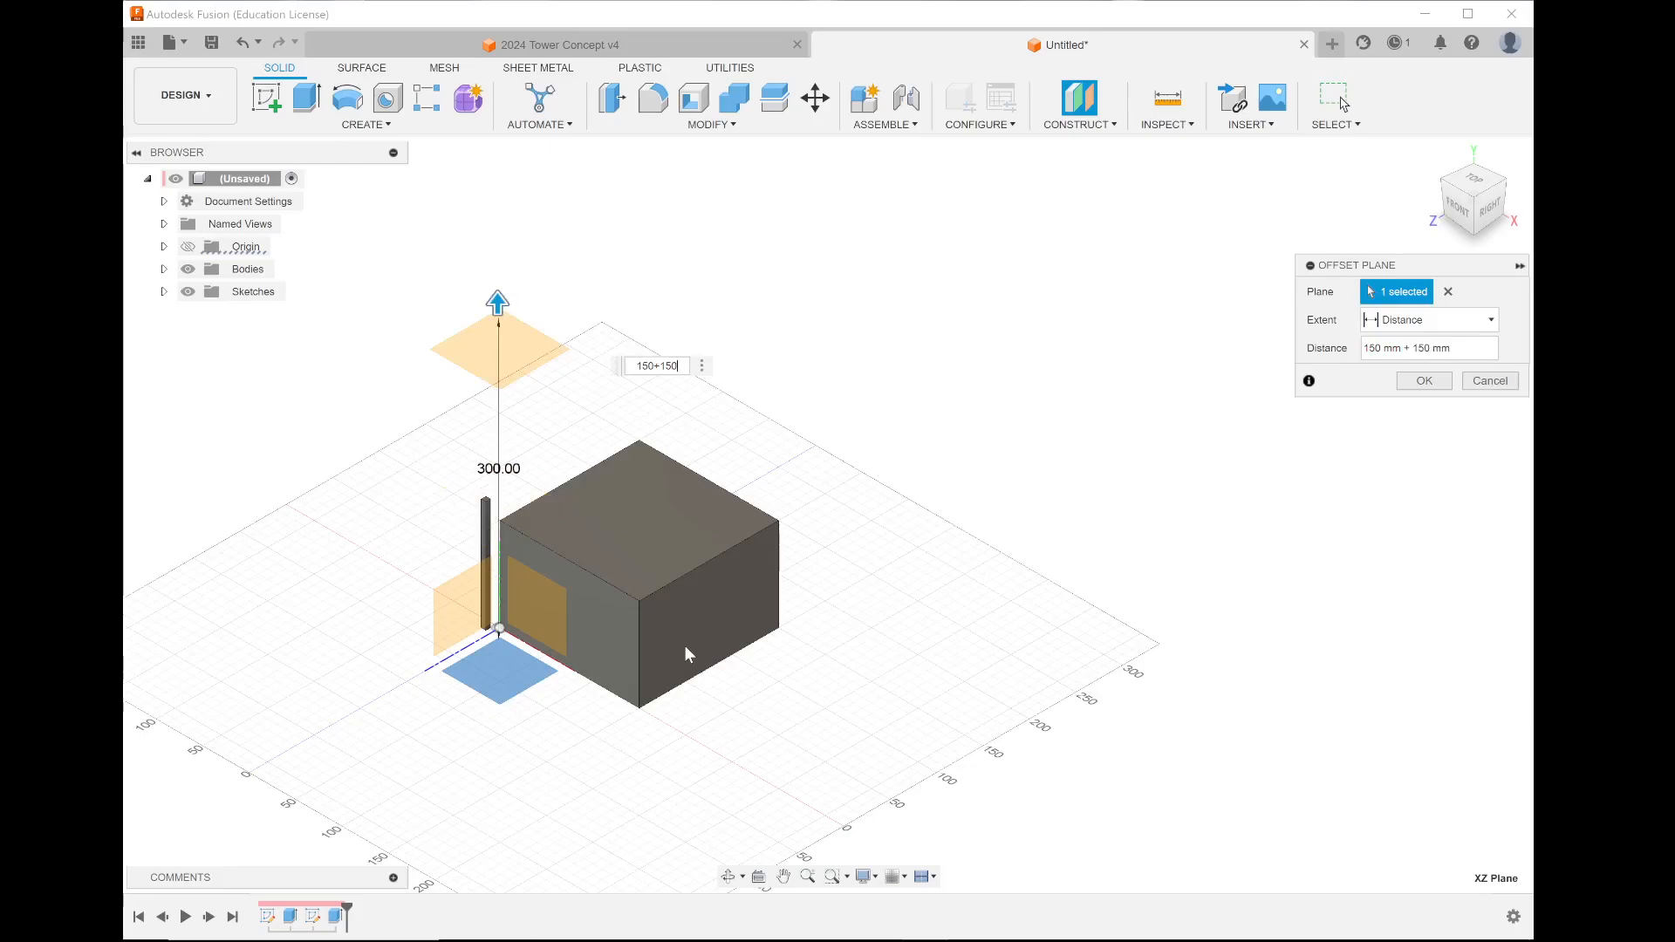
# - Try an offset distance of 275, including the divisions 275/2 and 275/3
pyautogui.press('BackSpace')
pyautogui.press('BackSpace')
pyautogui.press('BackSpace')
pyautogui.press('BackSpace')
pyautogui.press('BackSpace')
pyautogui.press('BackSpace')
pyautogui.press('BackSpace')
pyautogui.write('275')
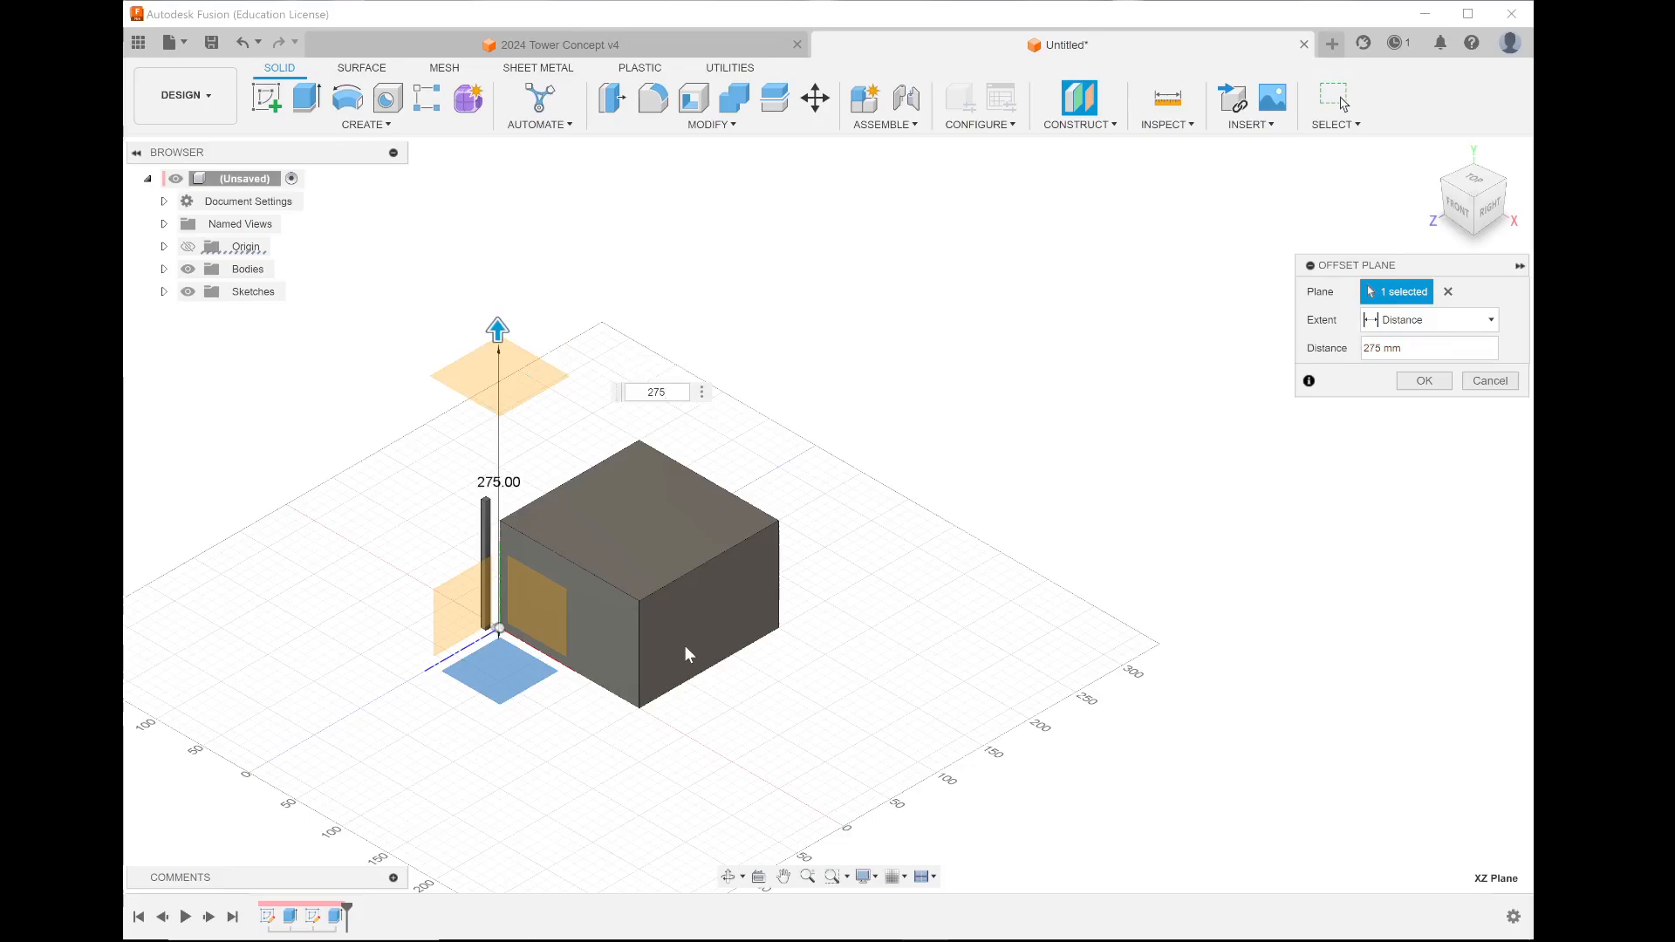
pyautogui.write('/2')
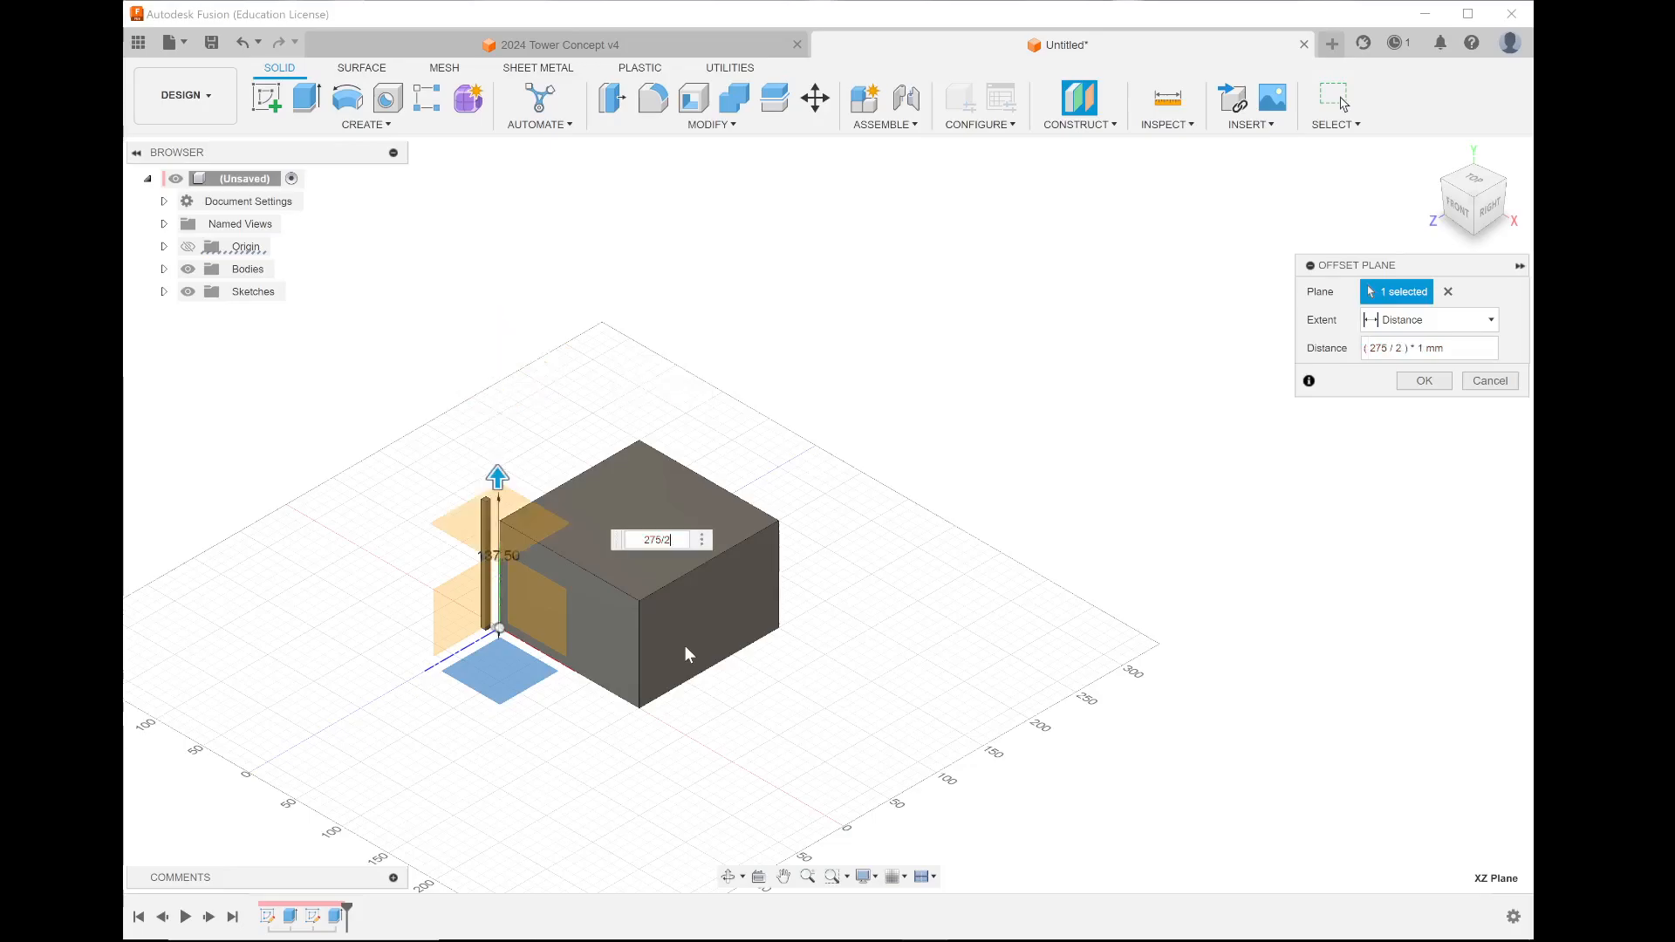
pyautogui.press('BackSpace')
pyautogui.write('3')
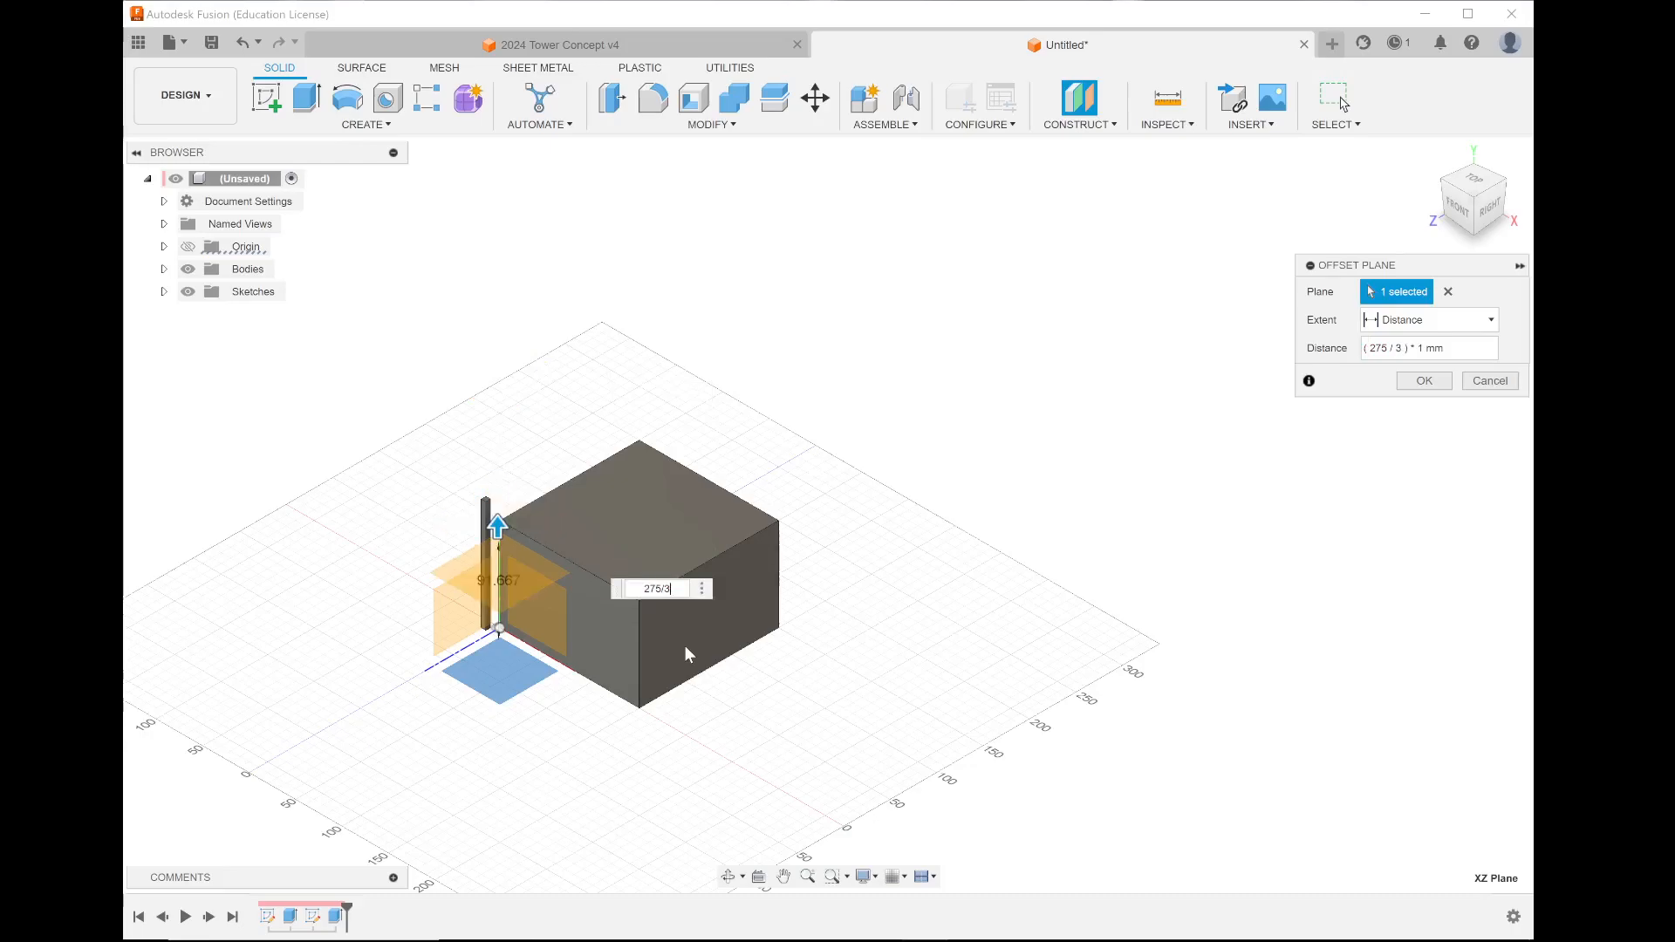
# - Set the plane's offset distance to 300 mm and create the construction plane
pyautogui.press('BackSpace')
pyautogui.press('BackSpace')
pyautogui.press('BackSpace')
pyautogui.press('BackSpace')
pyautogui.press('BackSpace')
pyautogui.write('300')
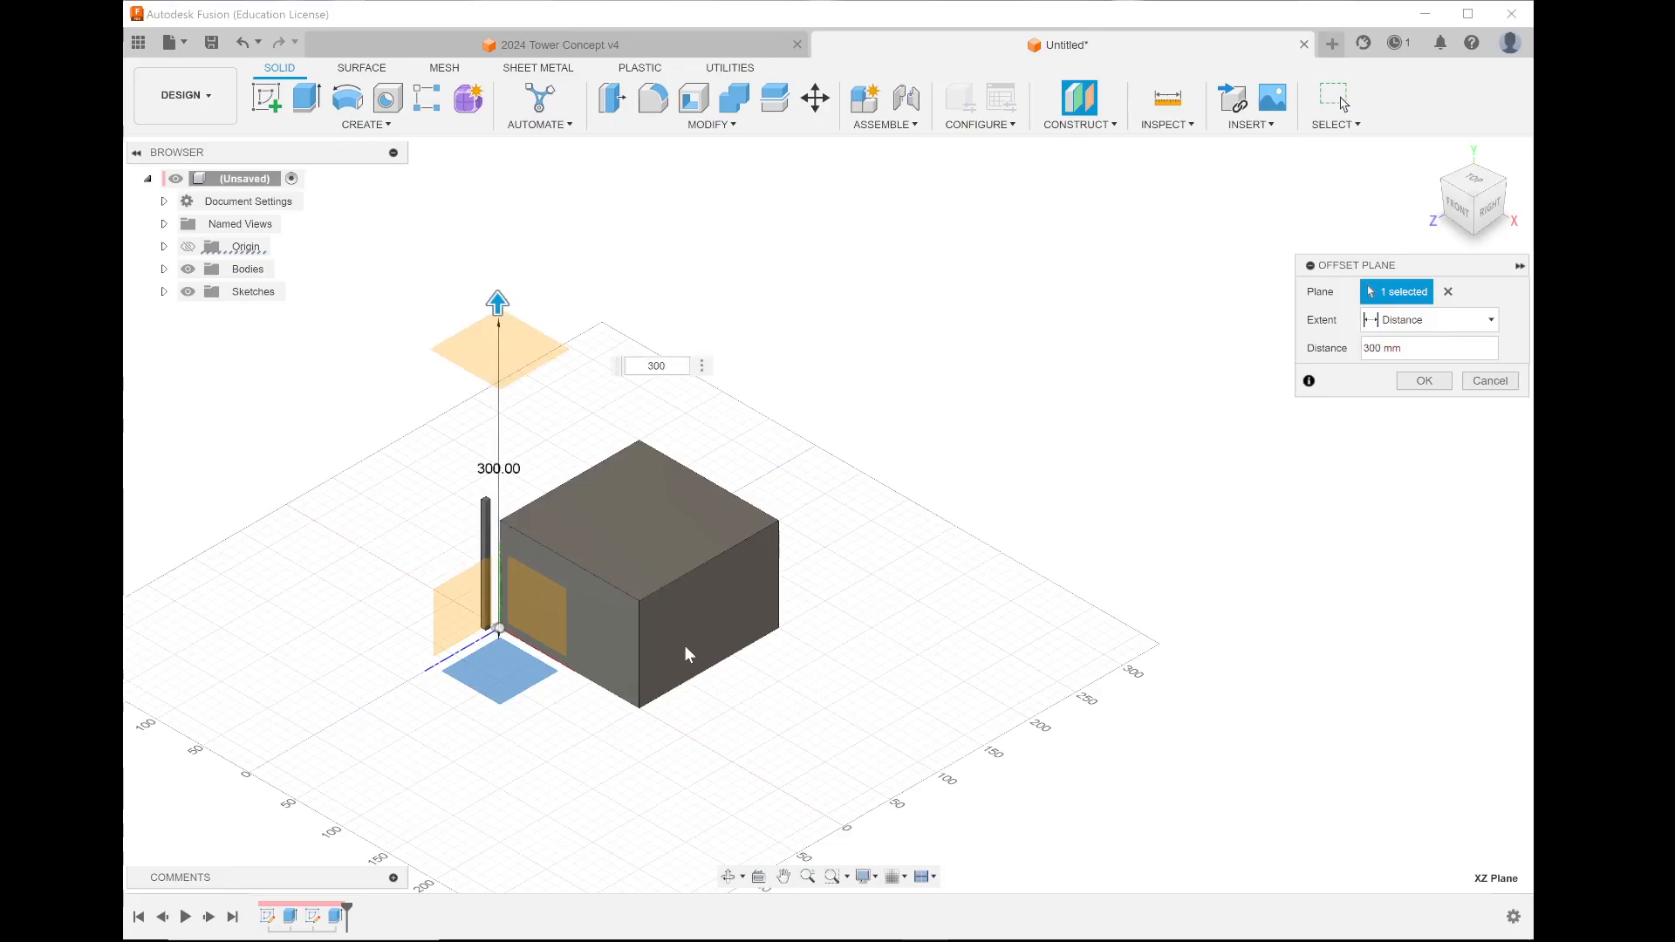
pyautogui.press('Return')
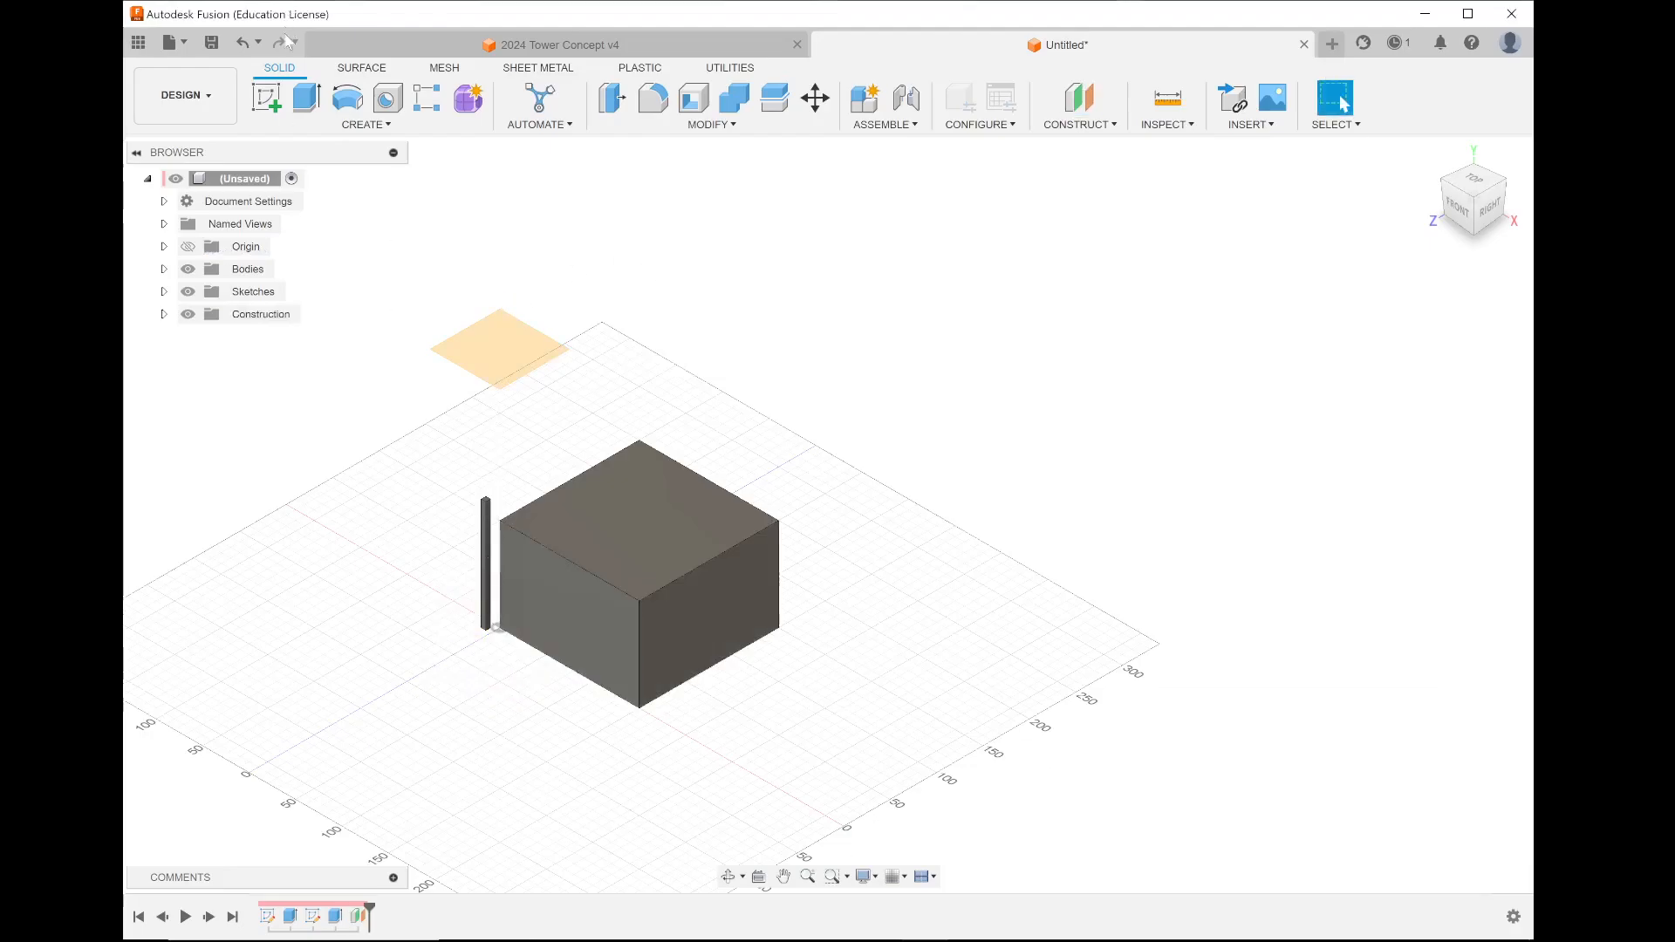
# - Start a new sketch on the offset construction plane above the block
pyautogui.click(267, 98)
pyautogui.click(522, 361)
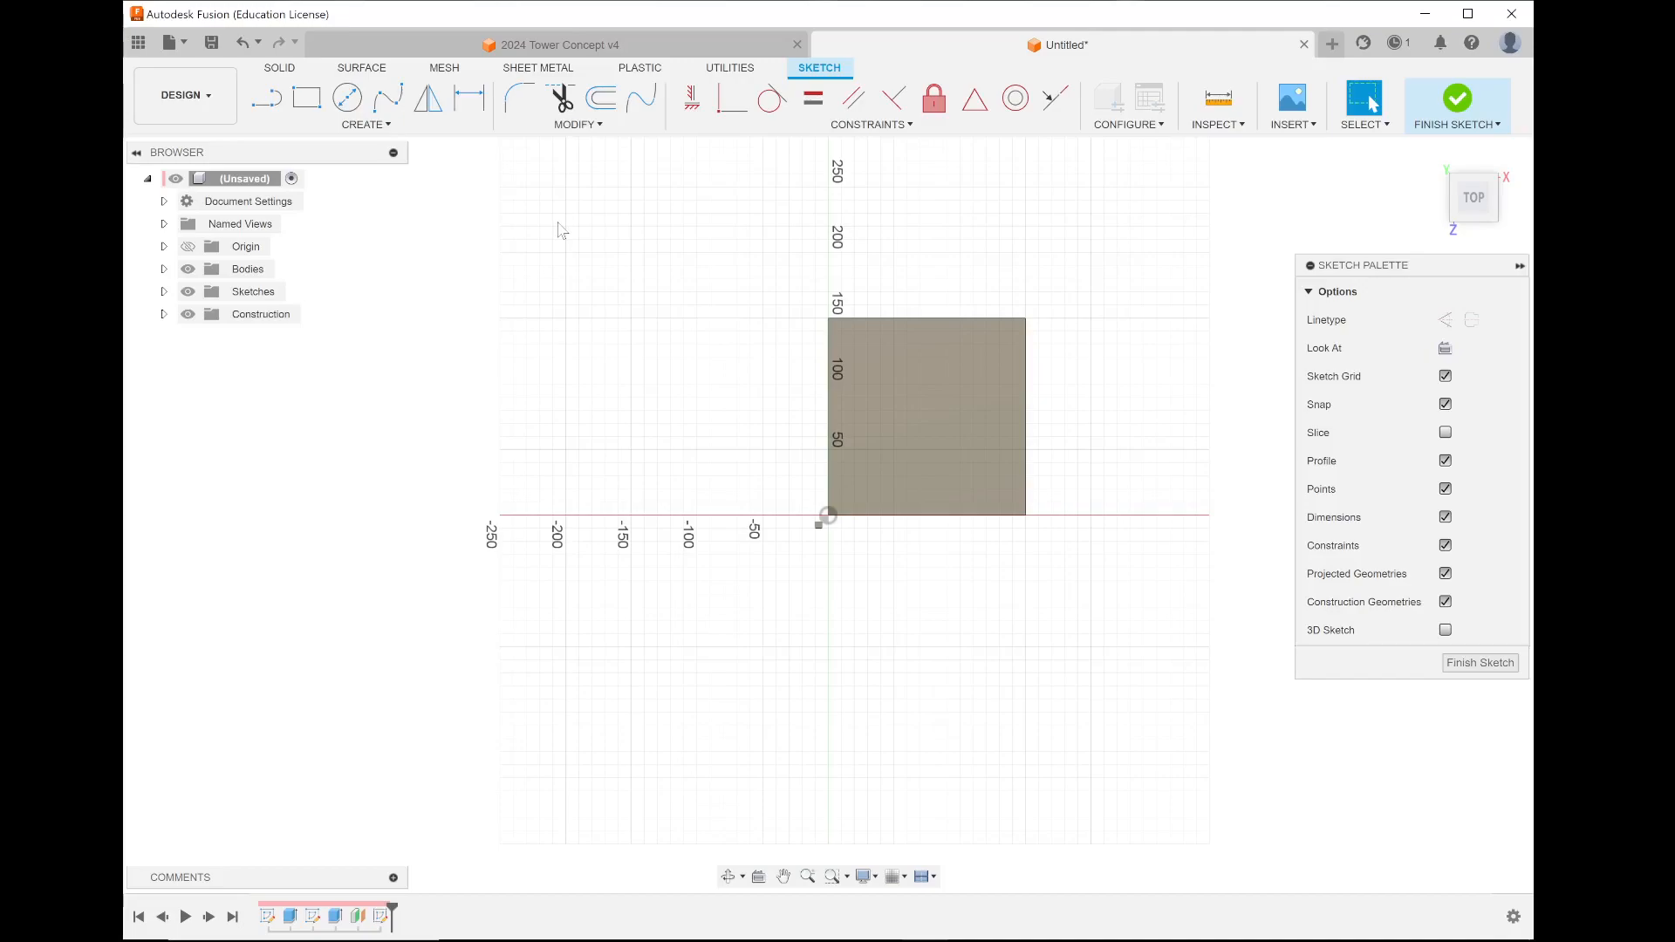
pyautogui.click(305, 100)
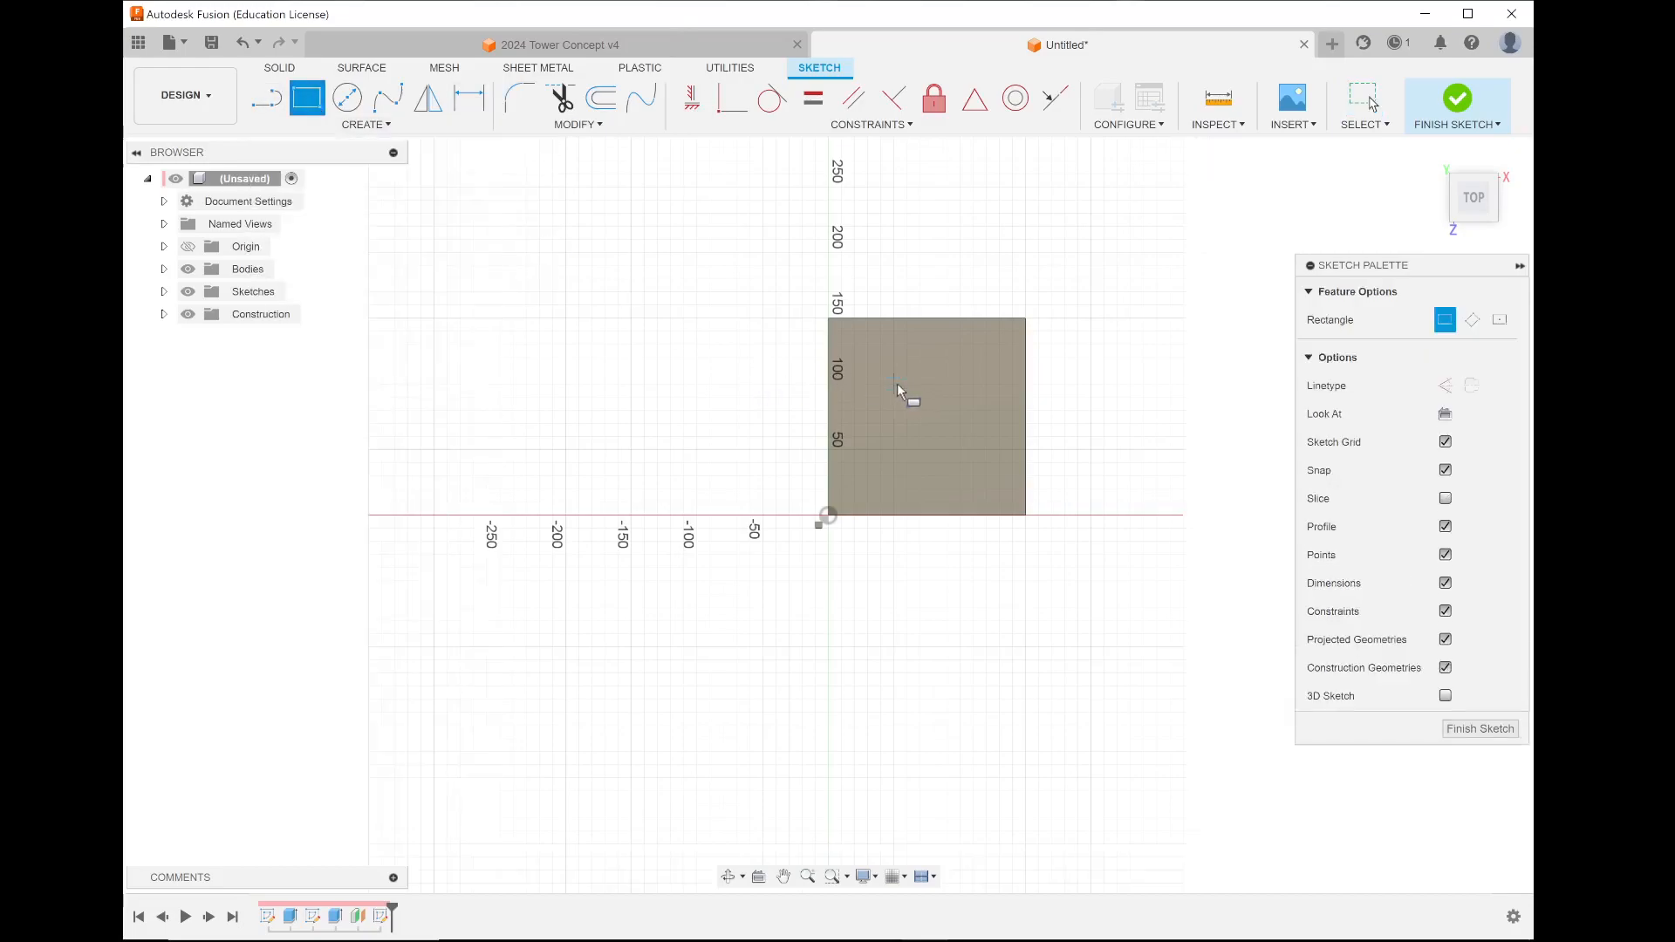
pyautogui.scroll(3, 937, 459)
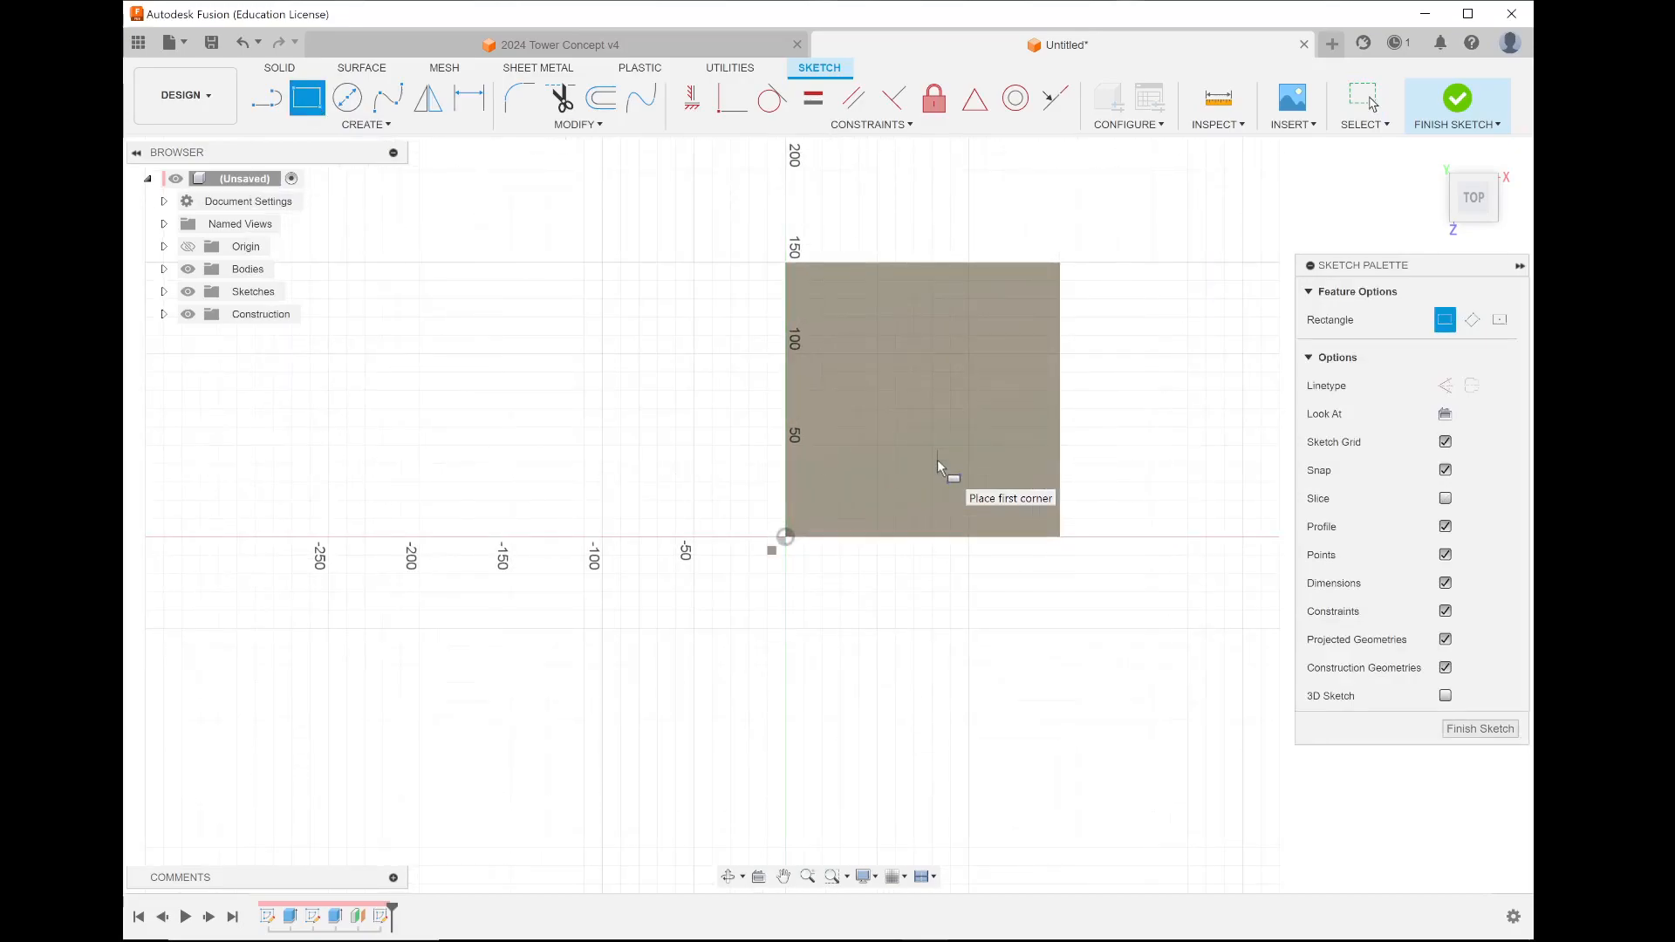
pyautogui.scroll(3, 937, 459)
pyautogui.scroll(-2, 851, 349)
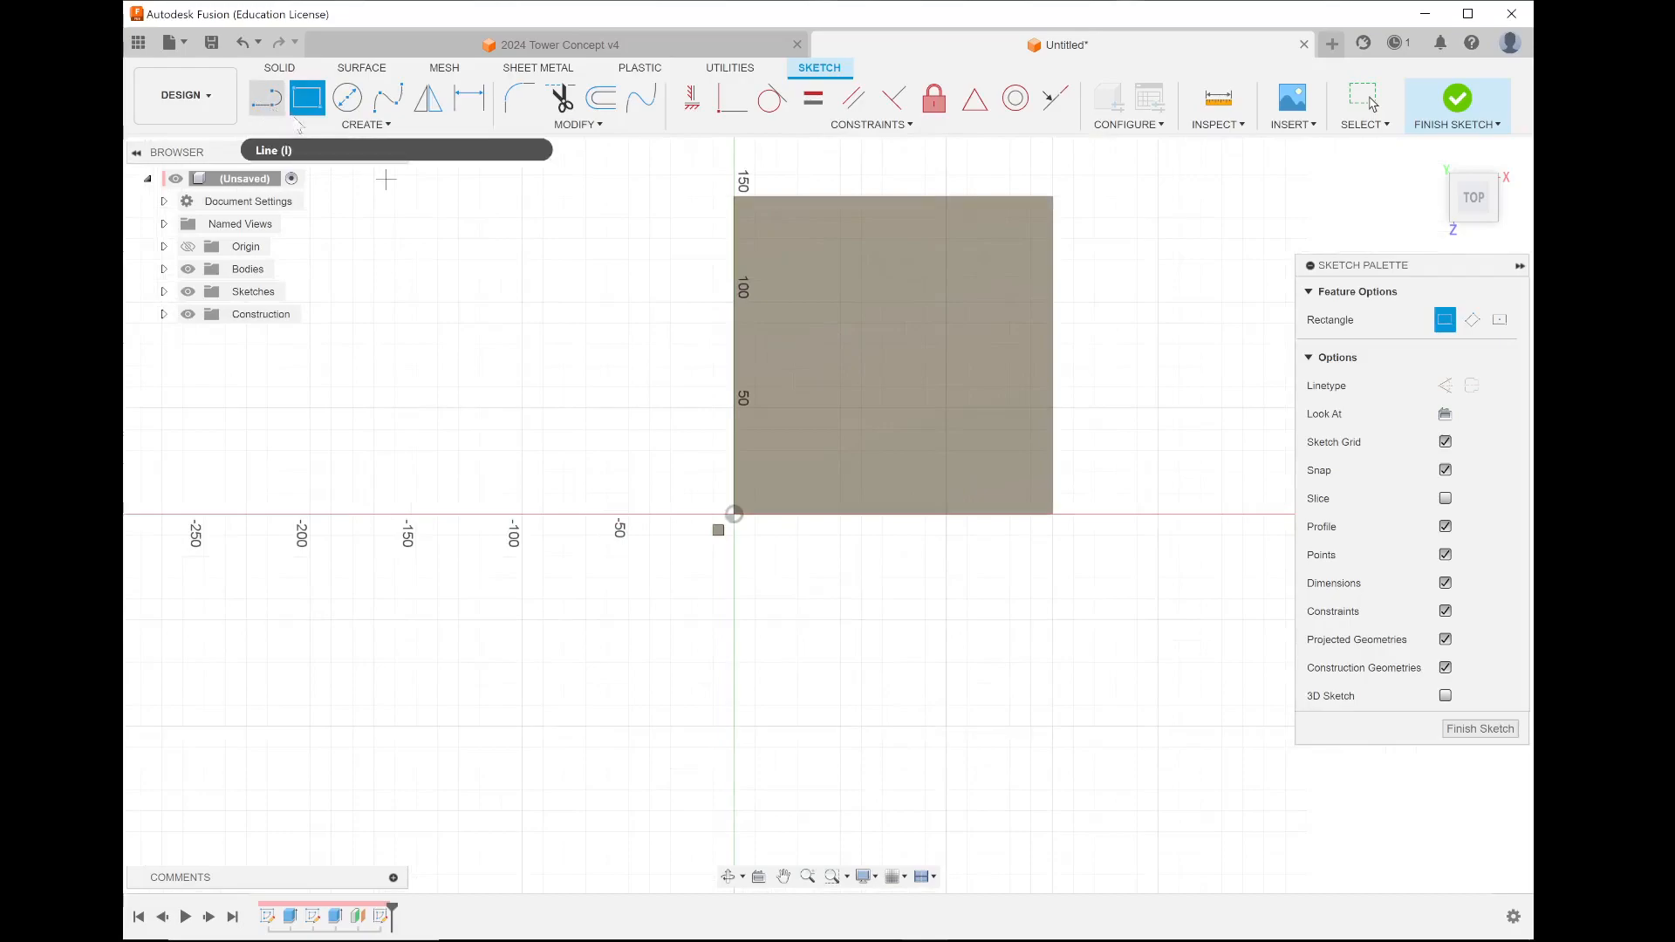
# - Project the block's square top face into the sketch on the offset plane
pyautogui.click(364, 125)
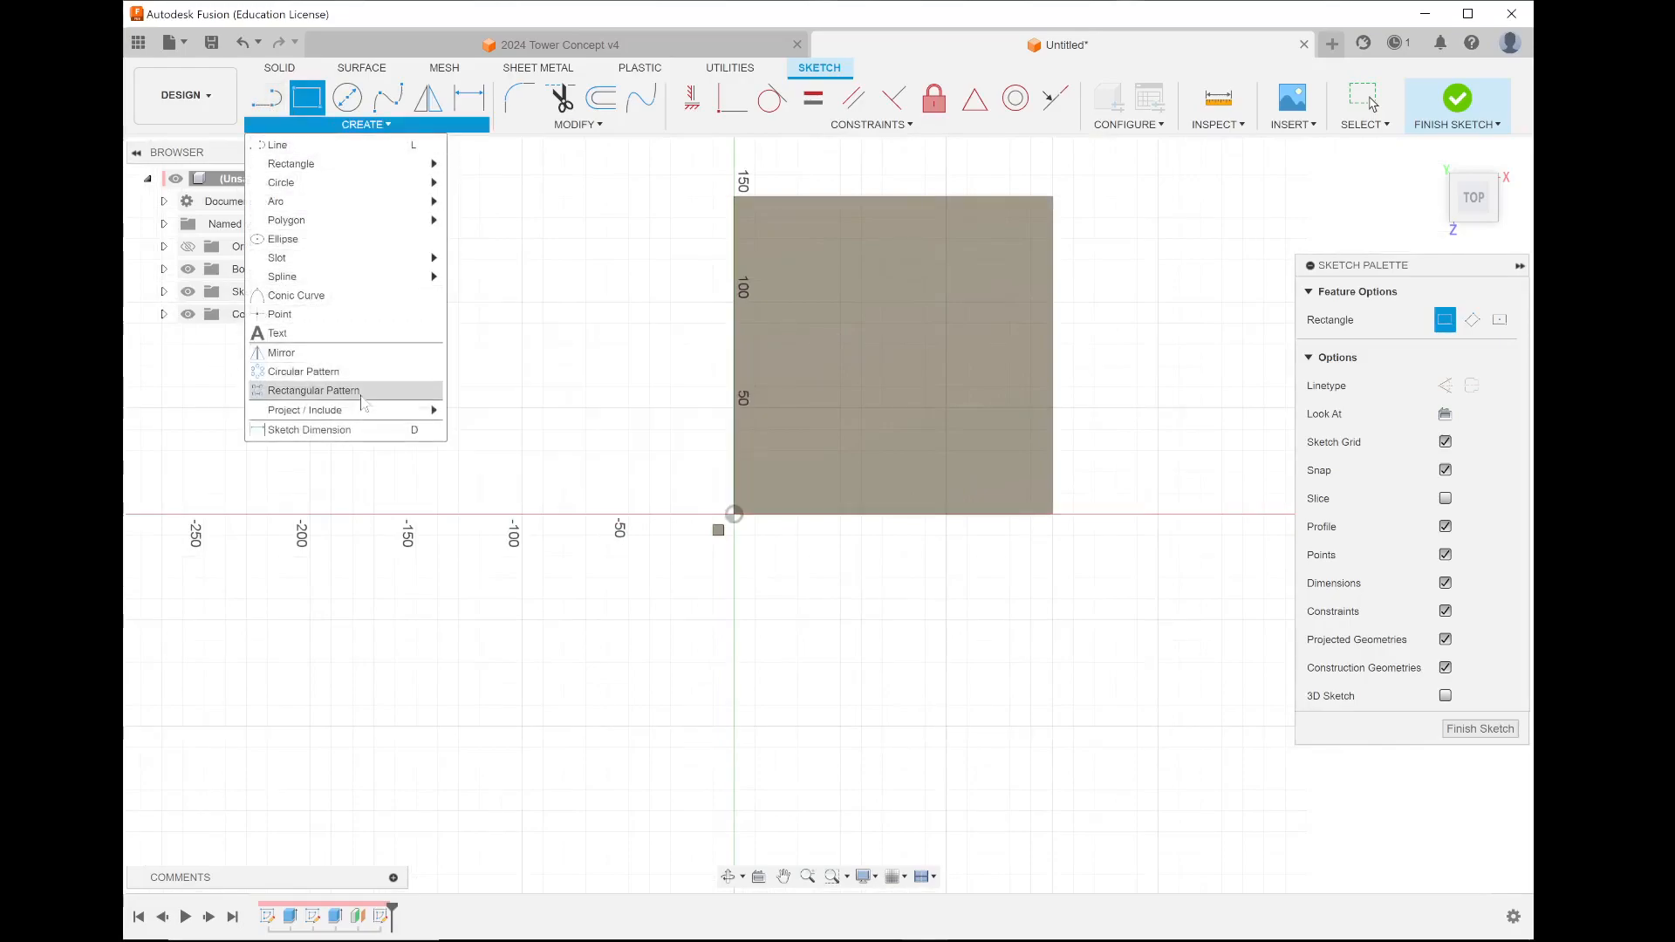
pyautogui.moveTo(371, 417)
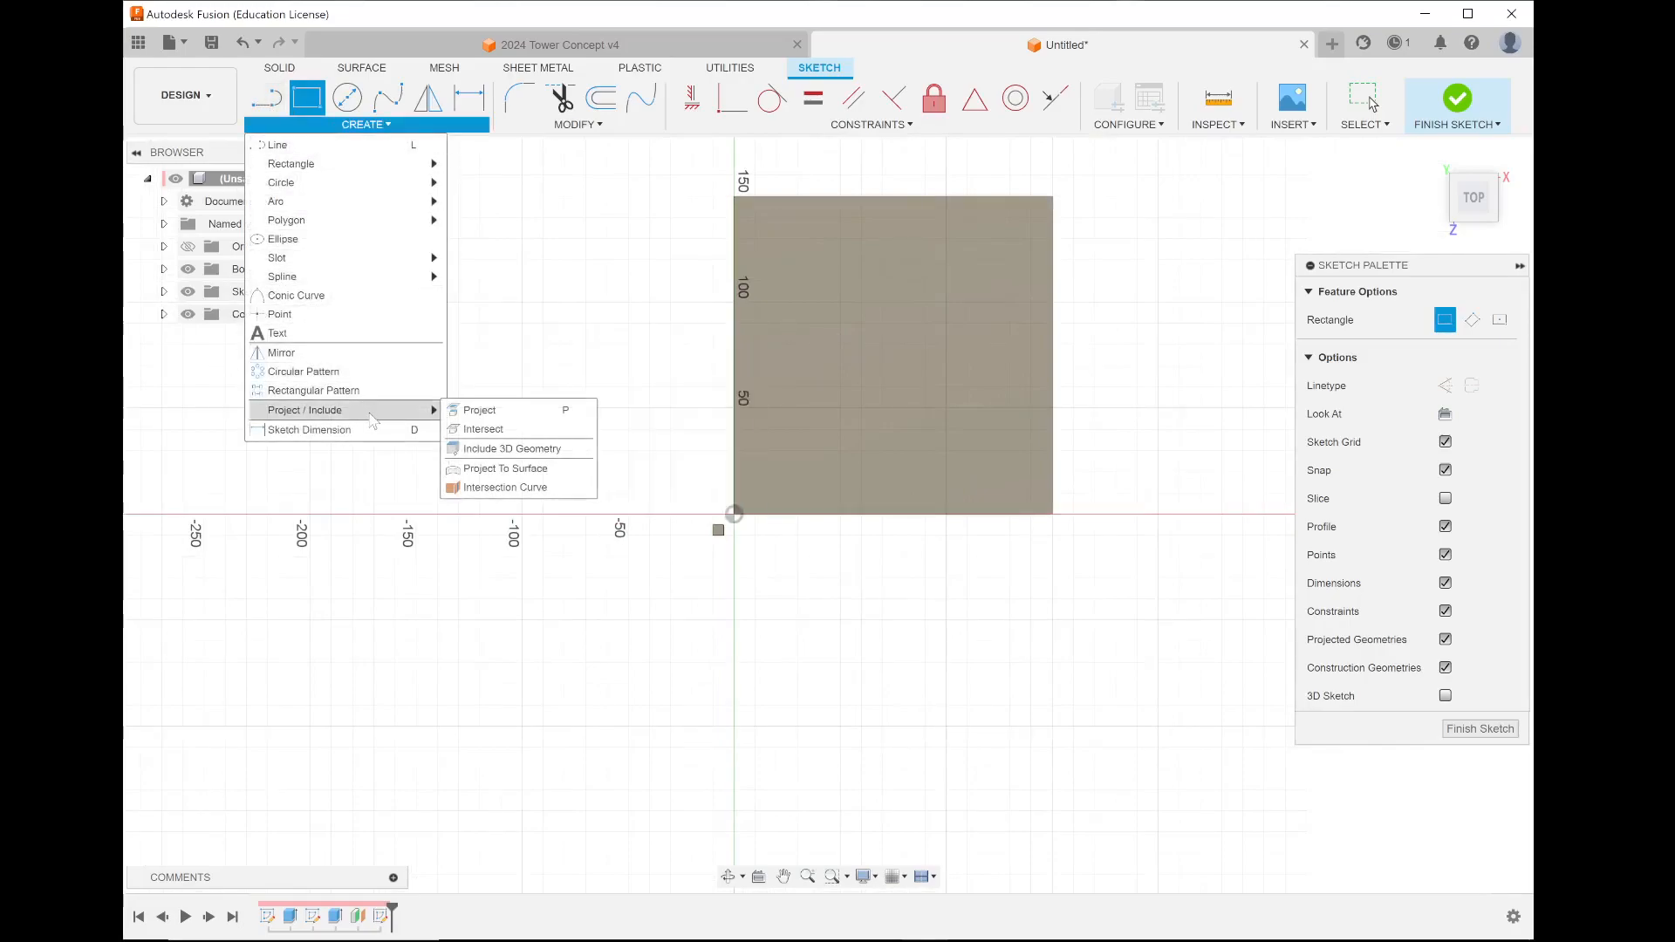
pyautogui.click(482, 412)
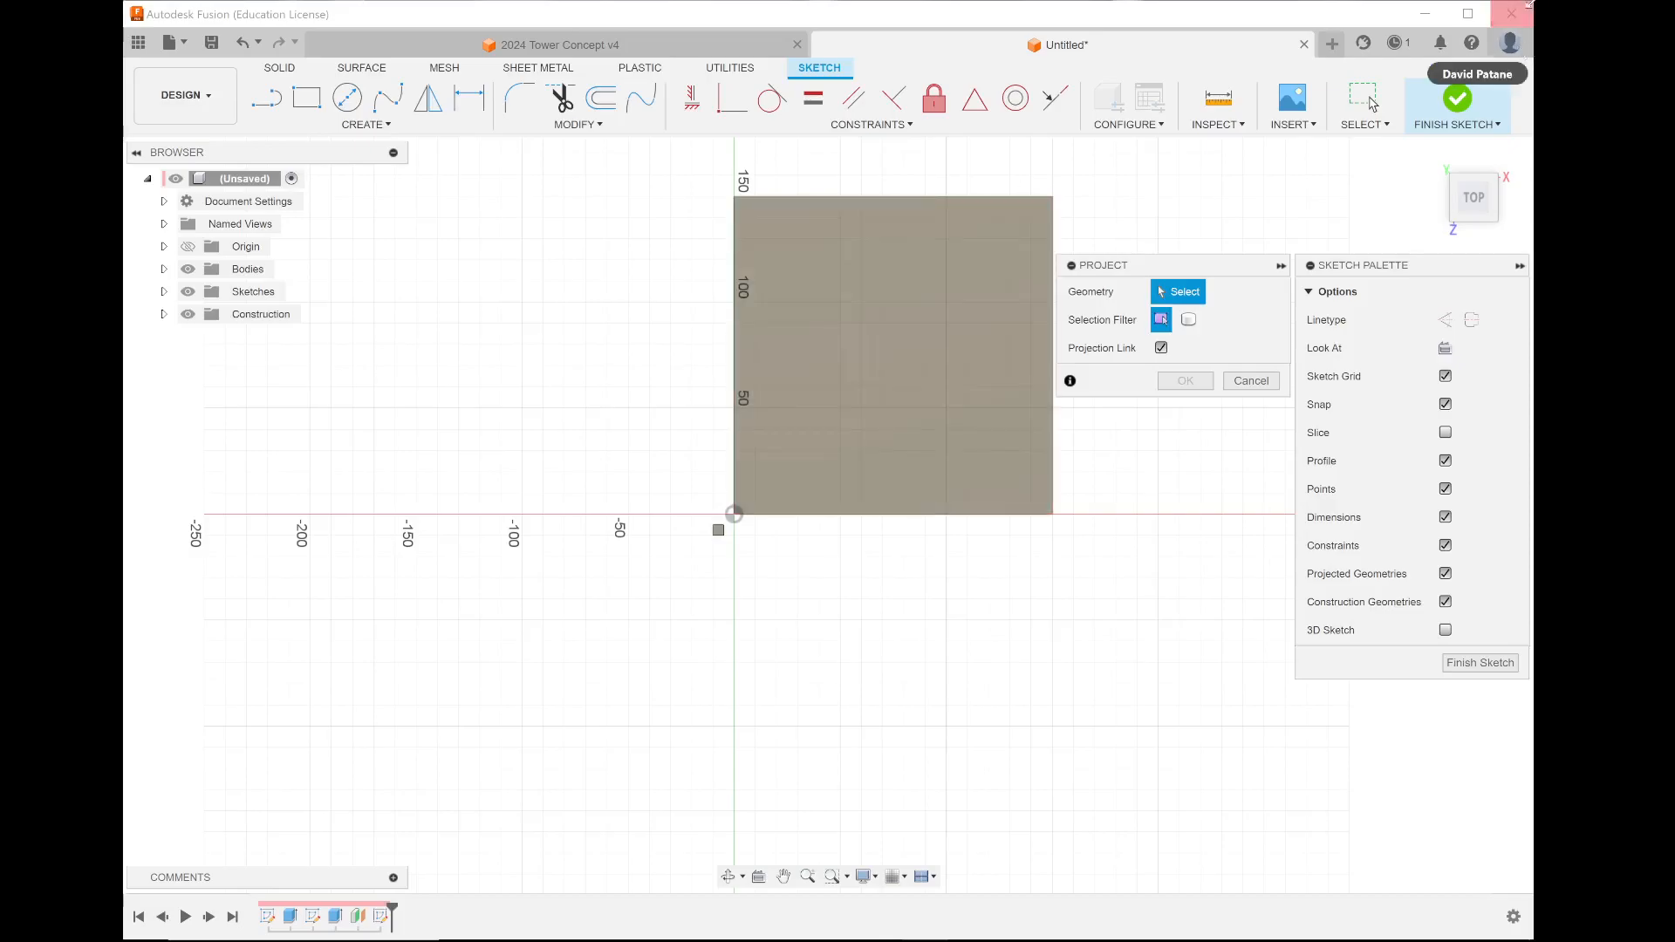
pyautogui.click(1431, 155)
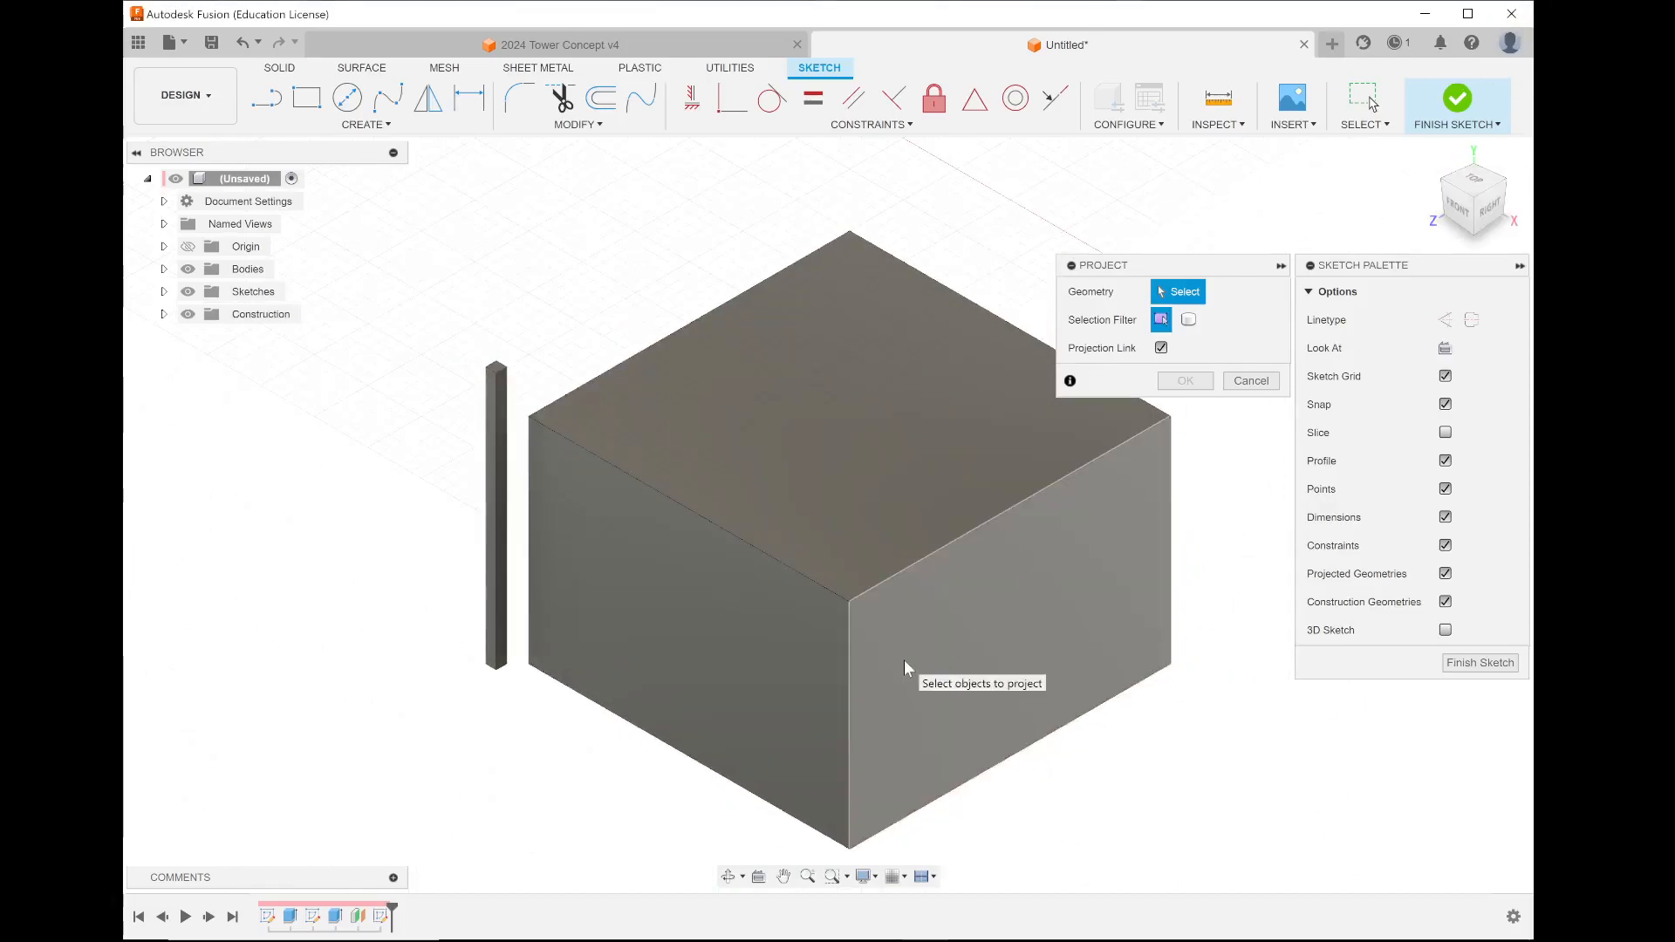
pyautogui.scroll(-5, 904, 660)
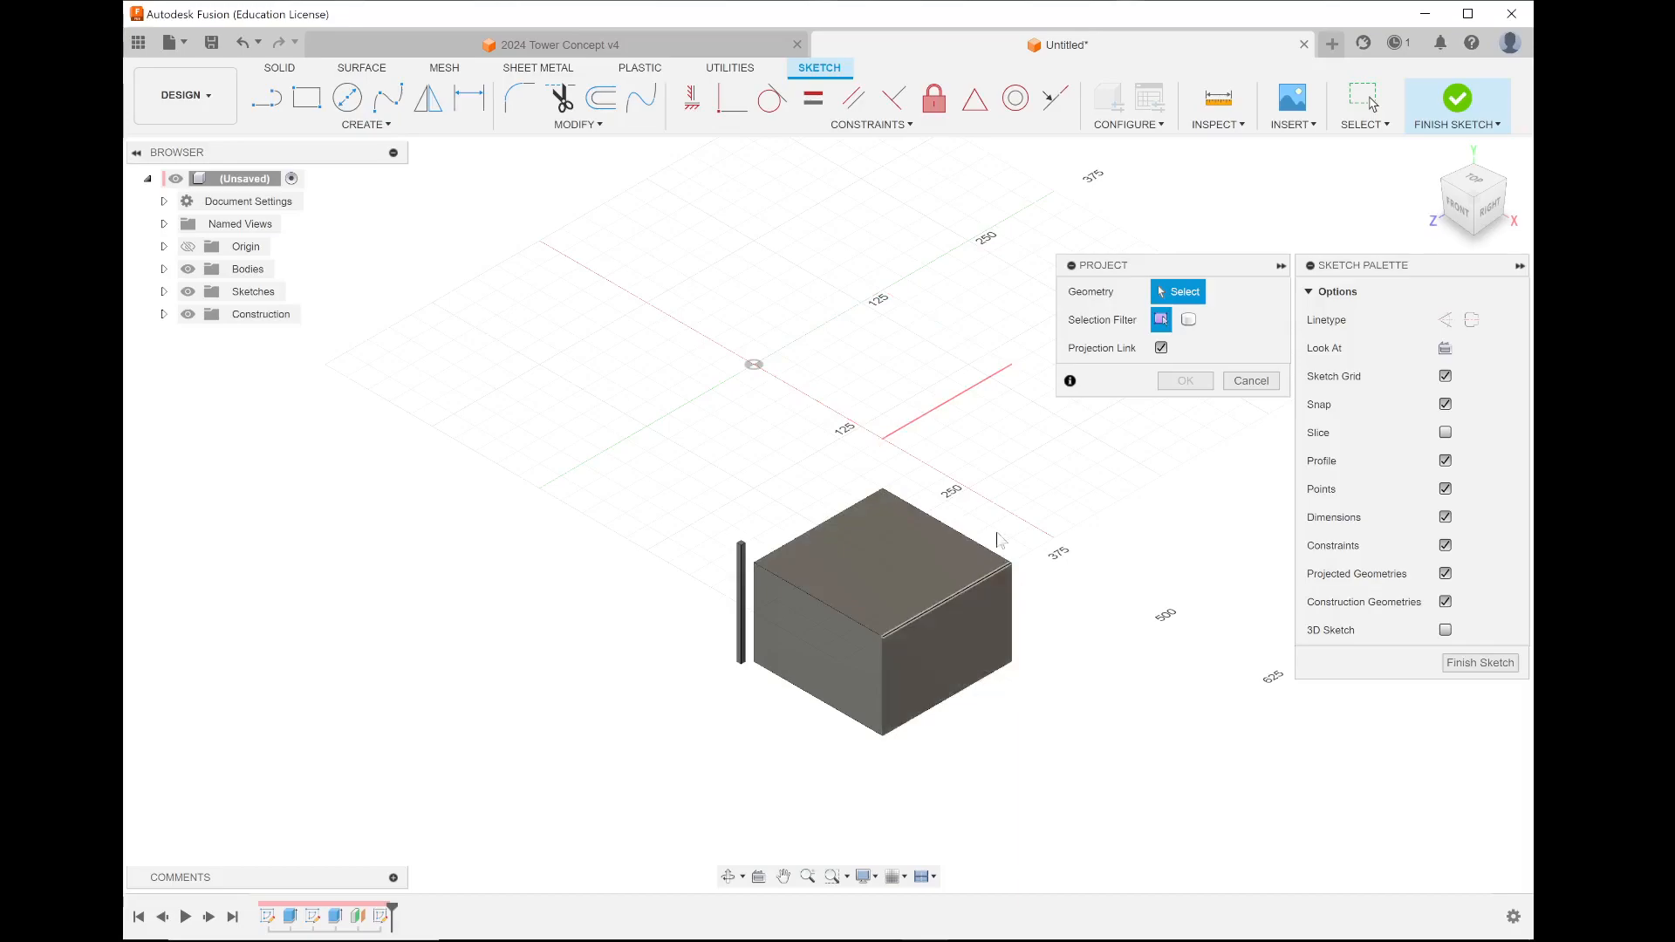
pyautogui.click(919, 563)
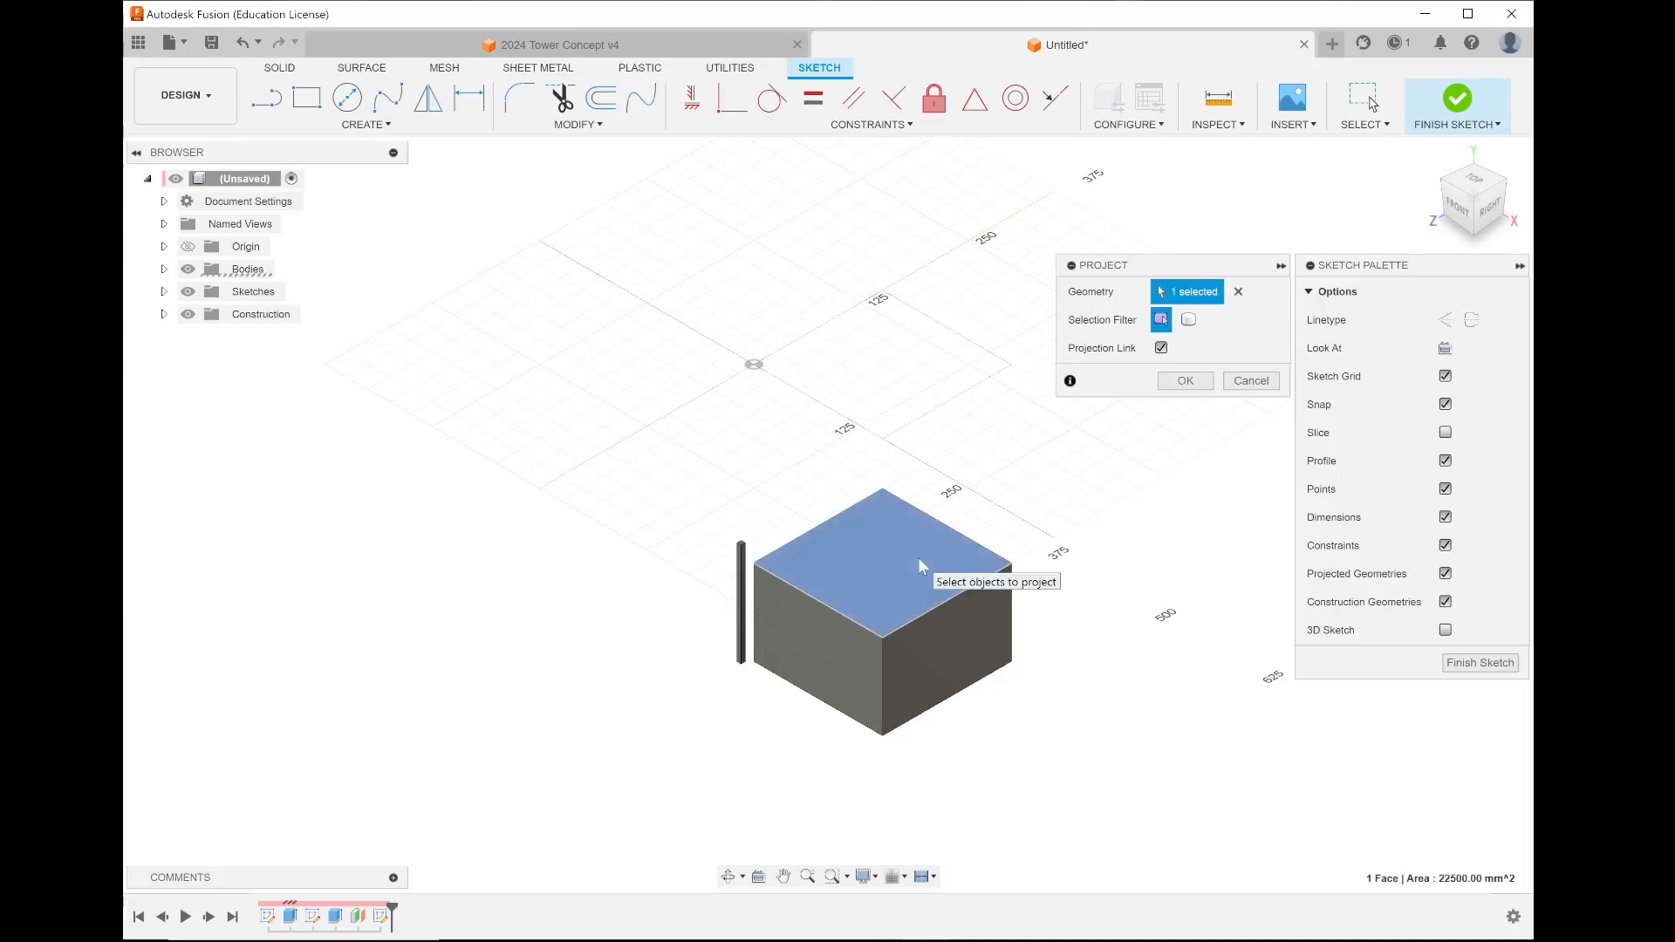
pyautogui.scroll(1, 989, 384)
pyautogui.scroll(2, 988, 384)
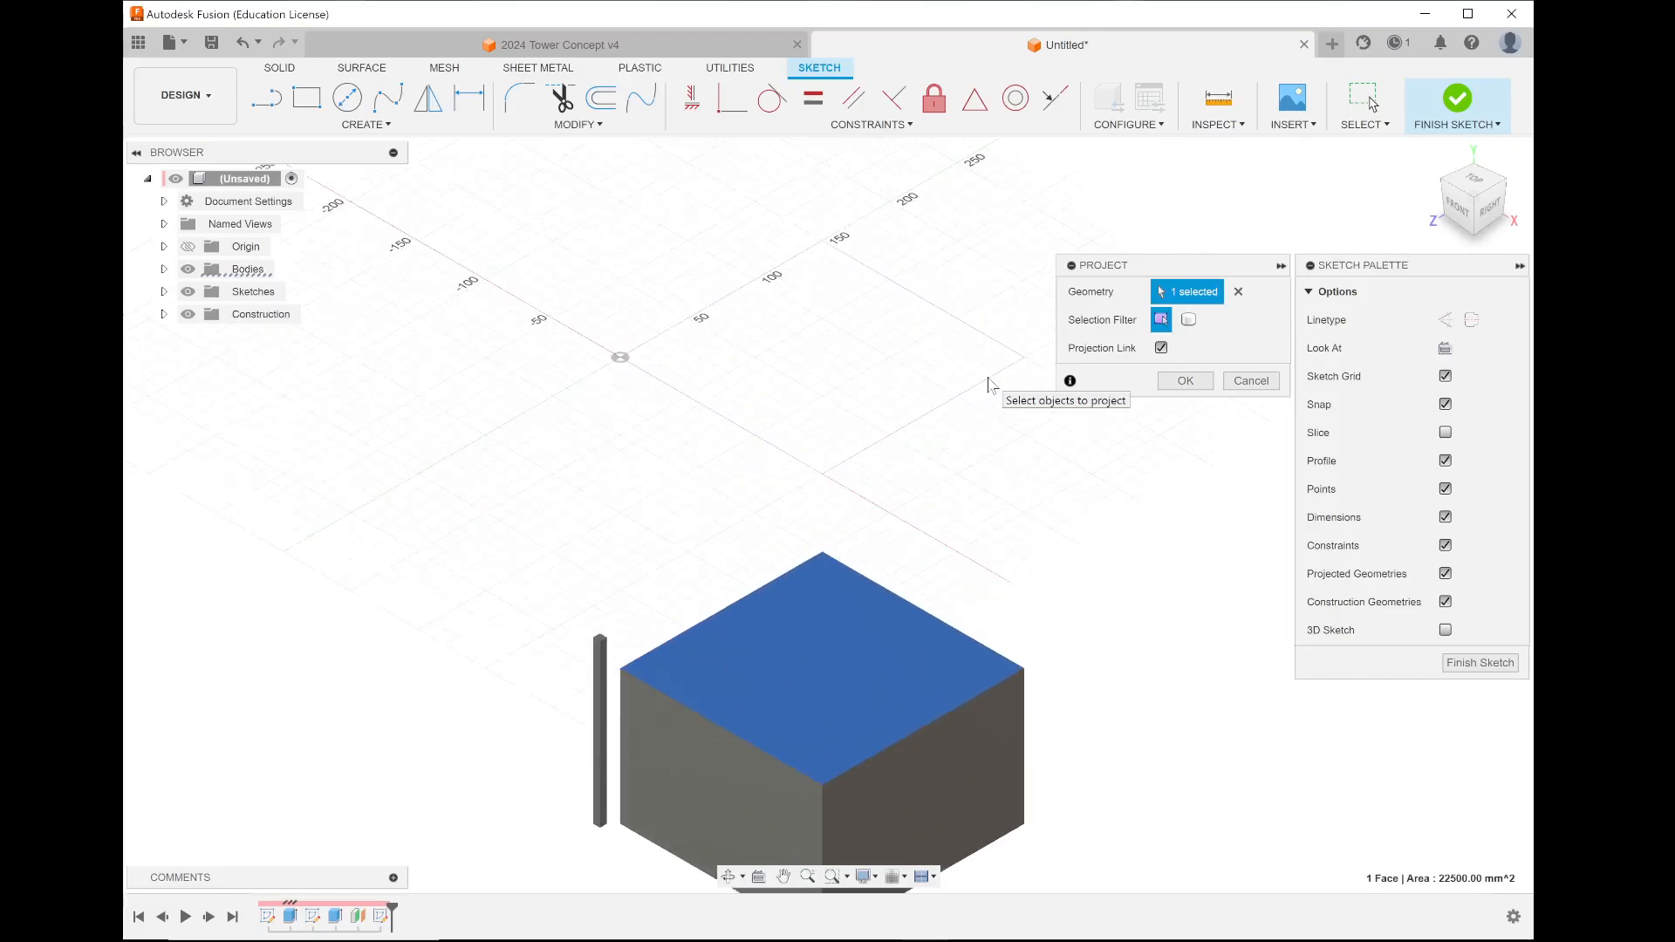
pyautogui.click(1475, 183)
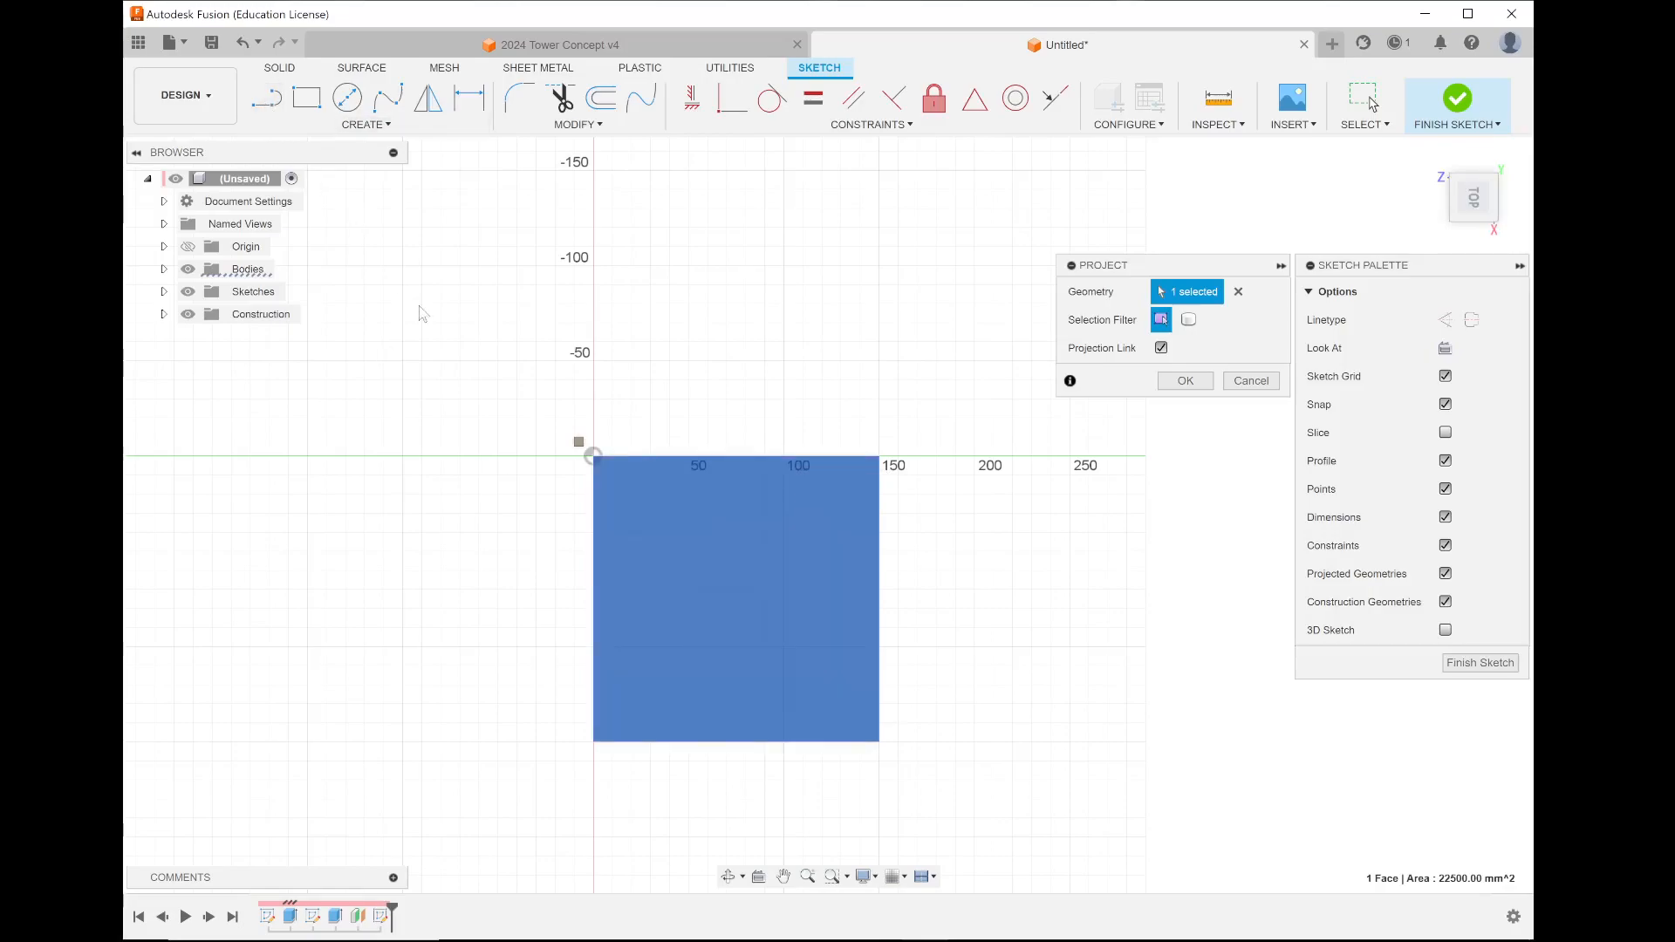
# - Draw a diagonal line between opposite corners of the projected square in the offset-plane sketch
pyautogui.click(266, 98)
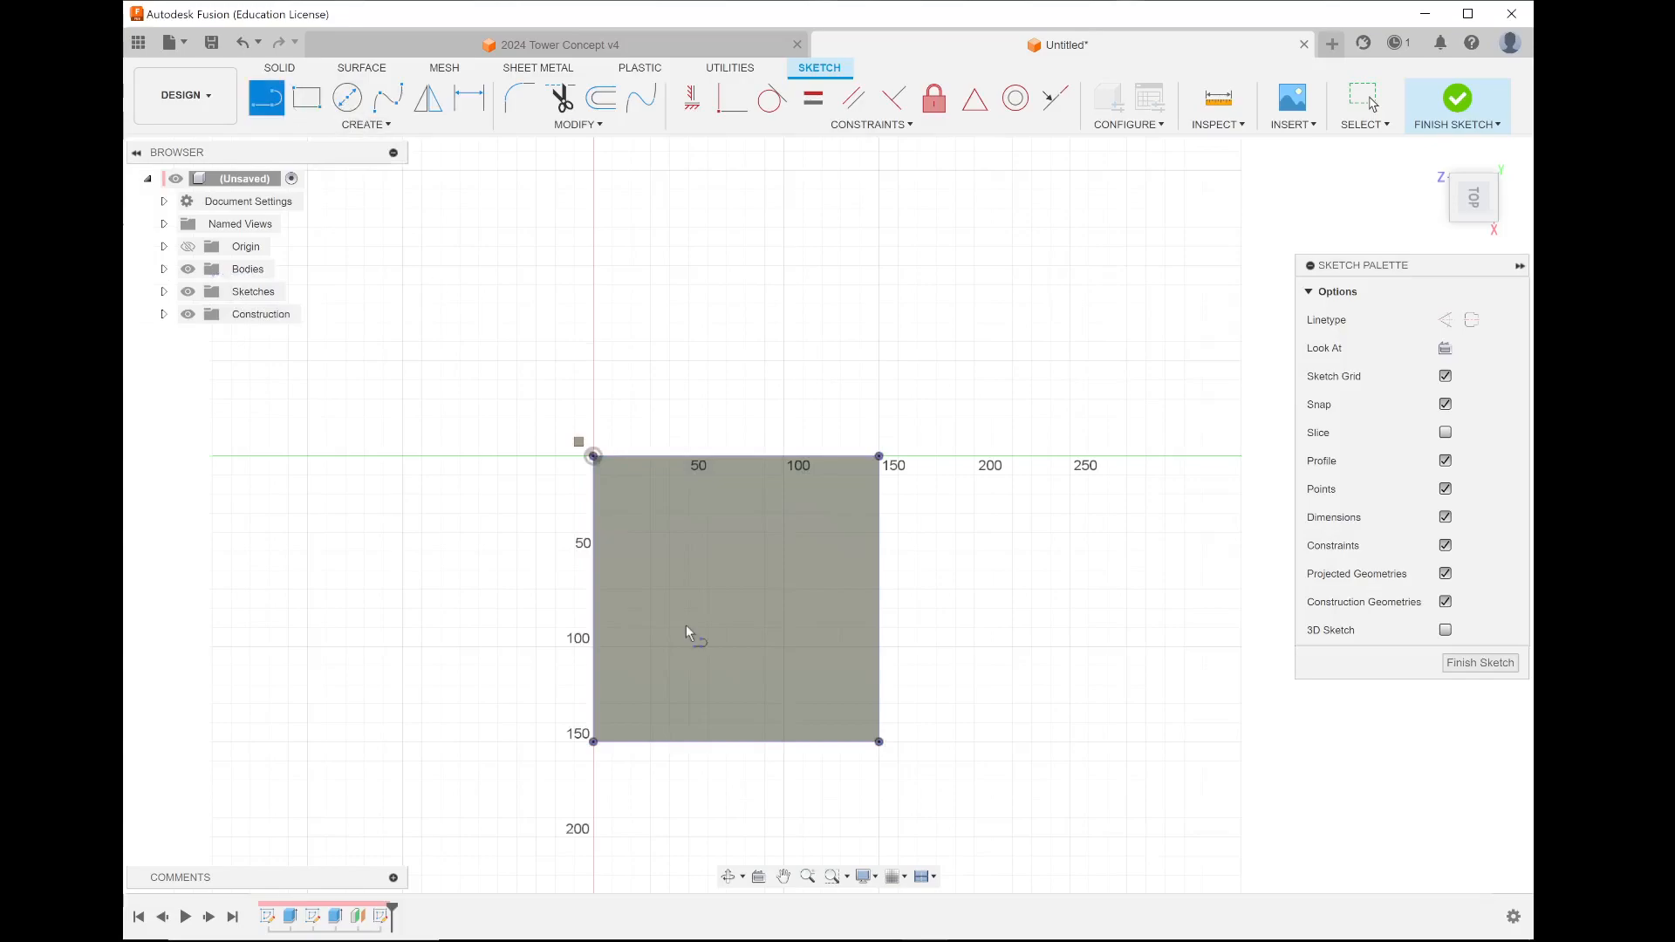
pyautogui.click(594, 742)
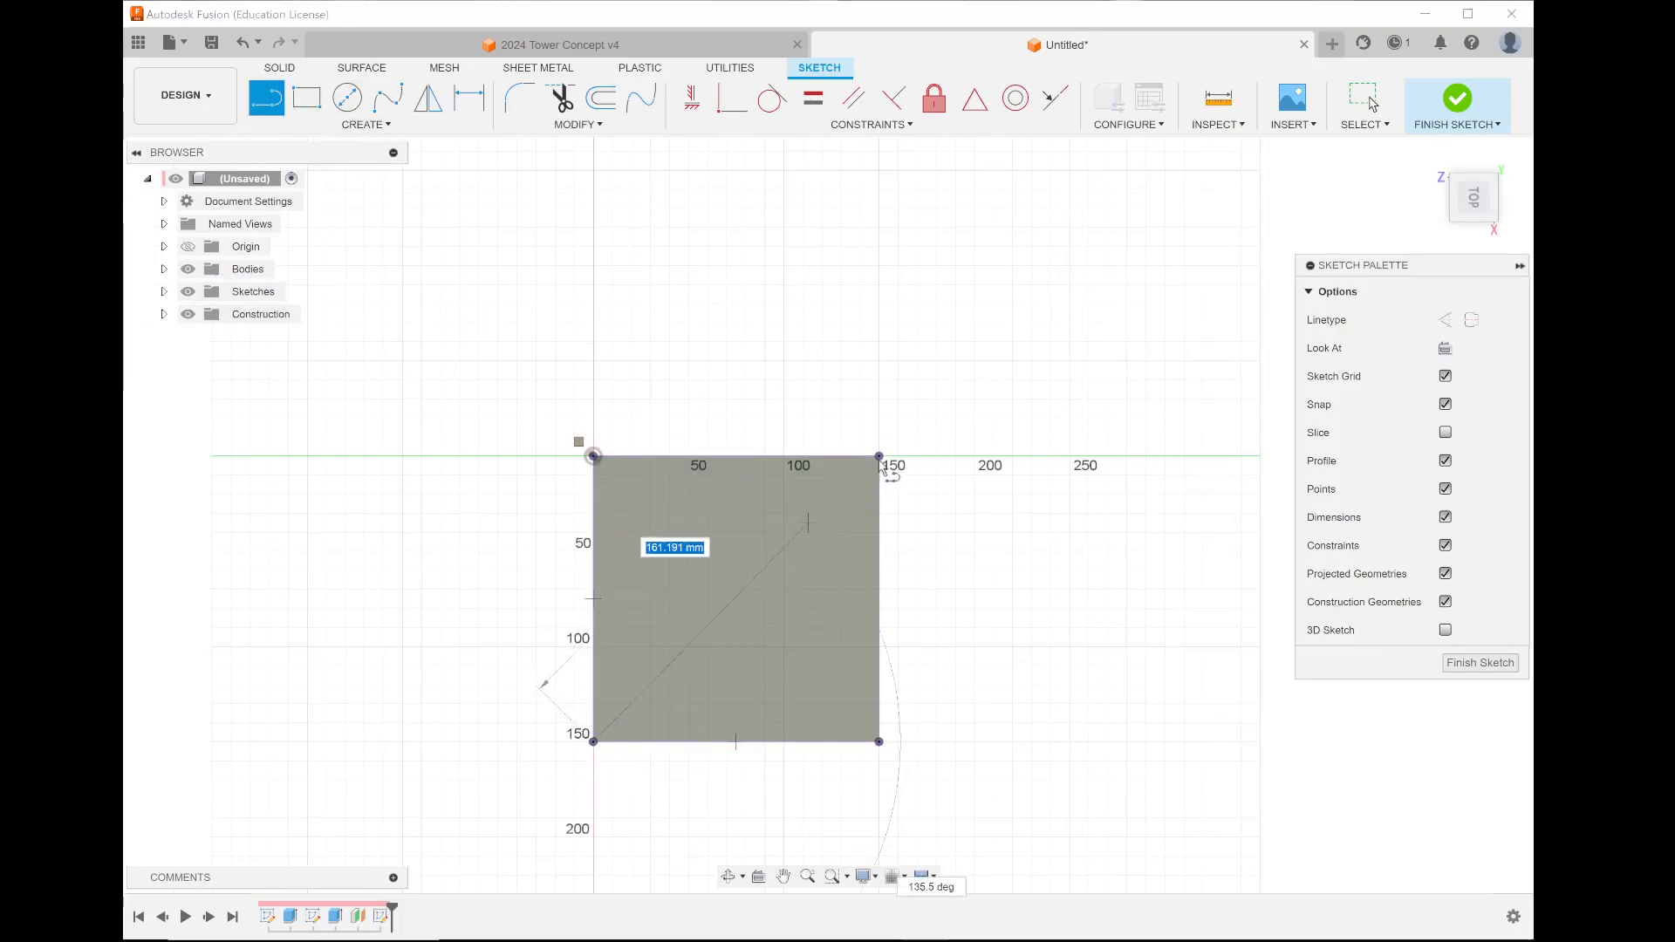
pyautogui.click(879, 457)
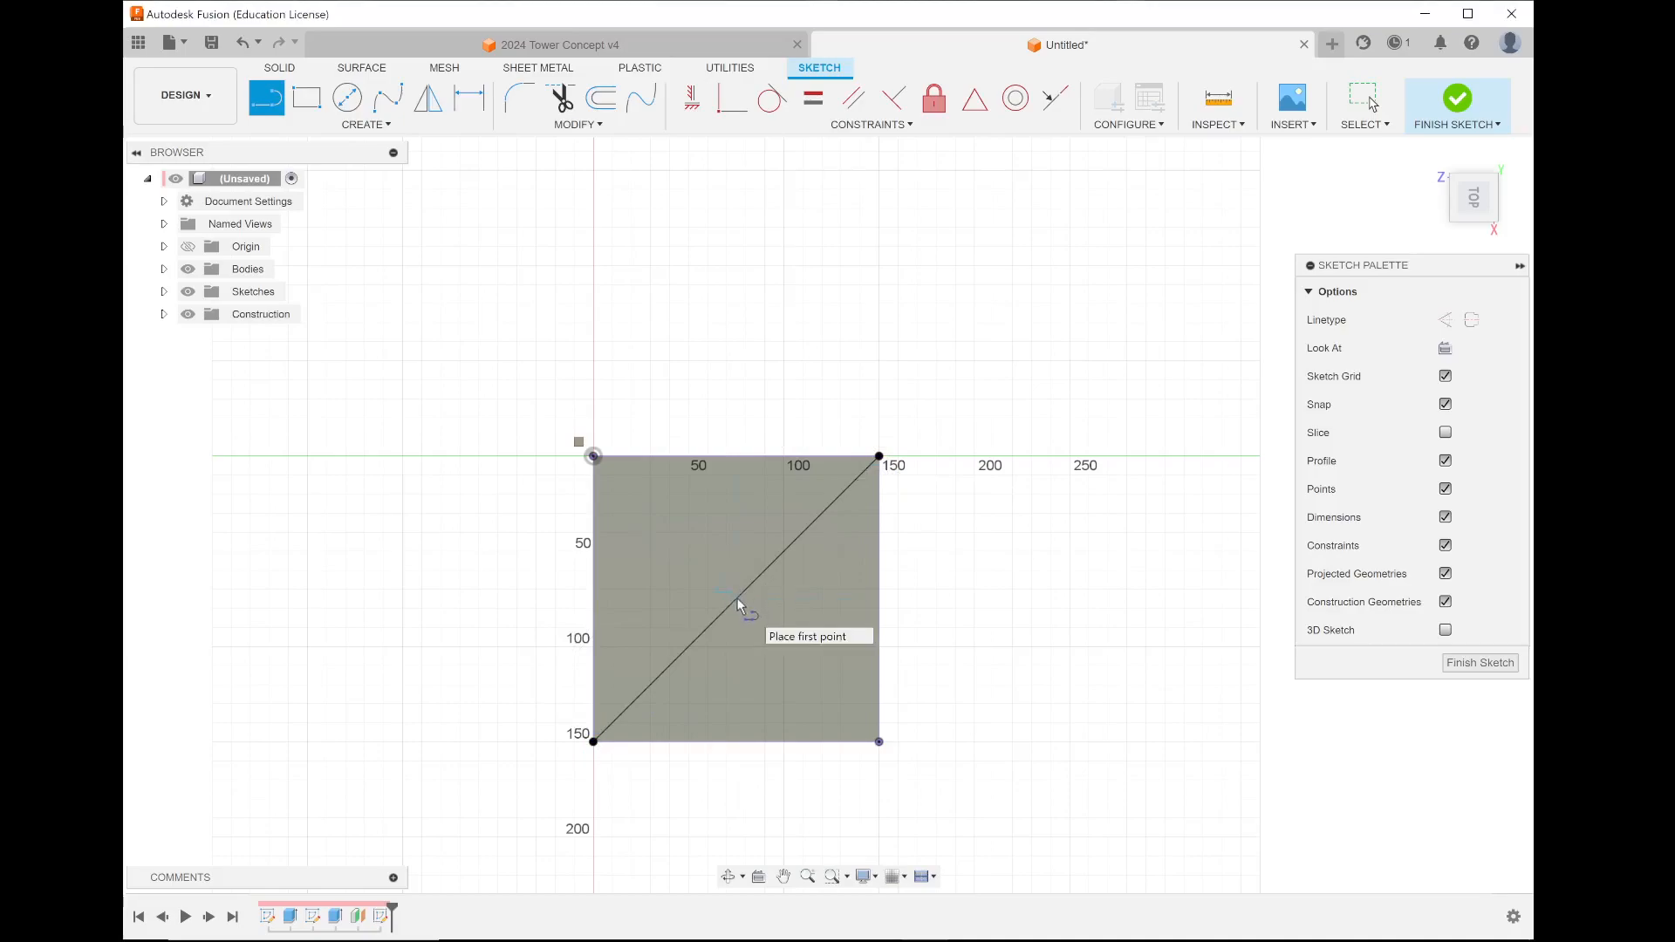
# - Sketch a 75 by 75 mm center rectangle on the diagonal's midpoint and finish the sketch
pyautogui.click(330, 128)
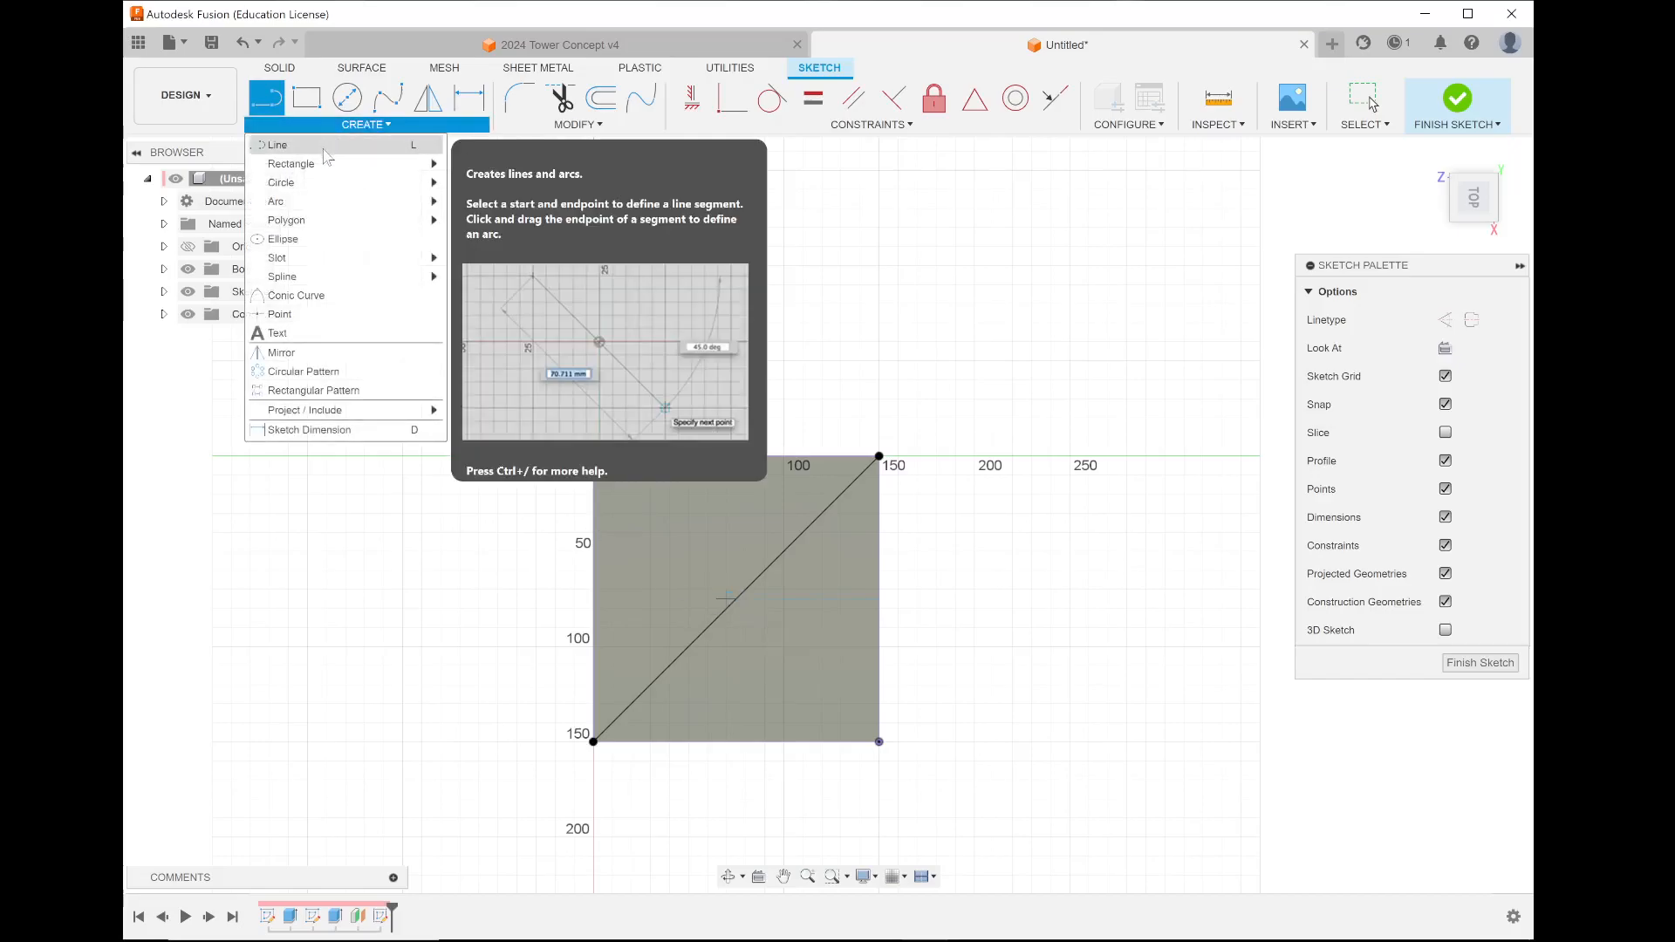
pyautogui.moveTo(436, 171)
pyautogui.click(504, 201)
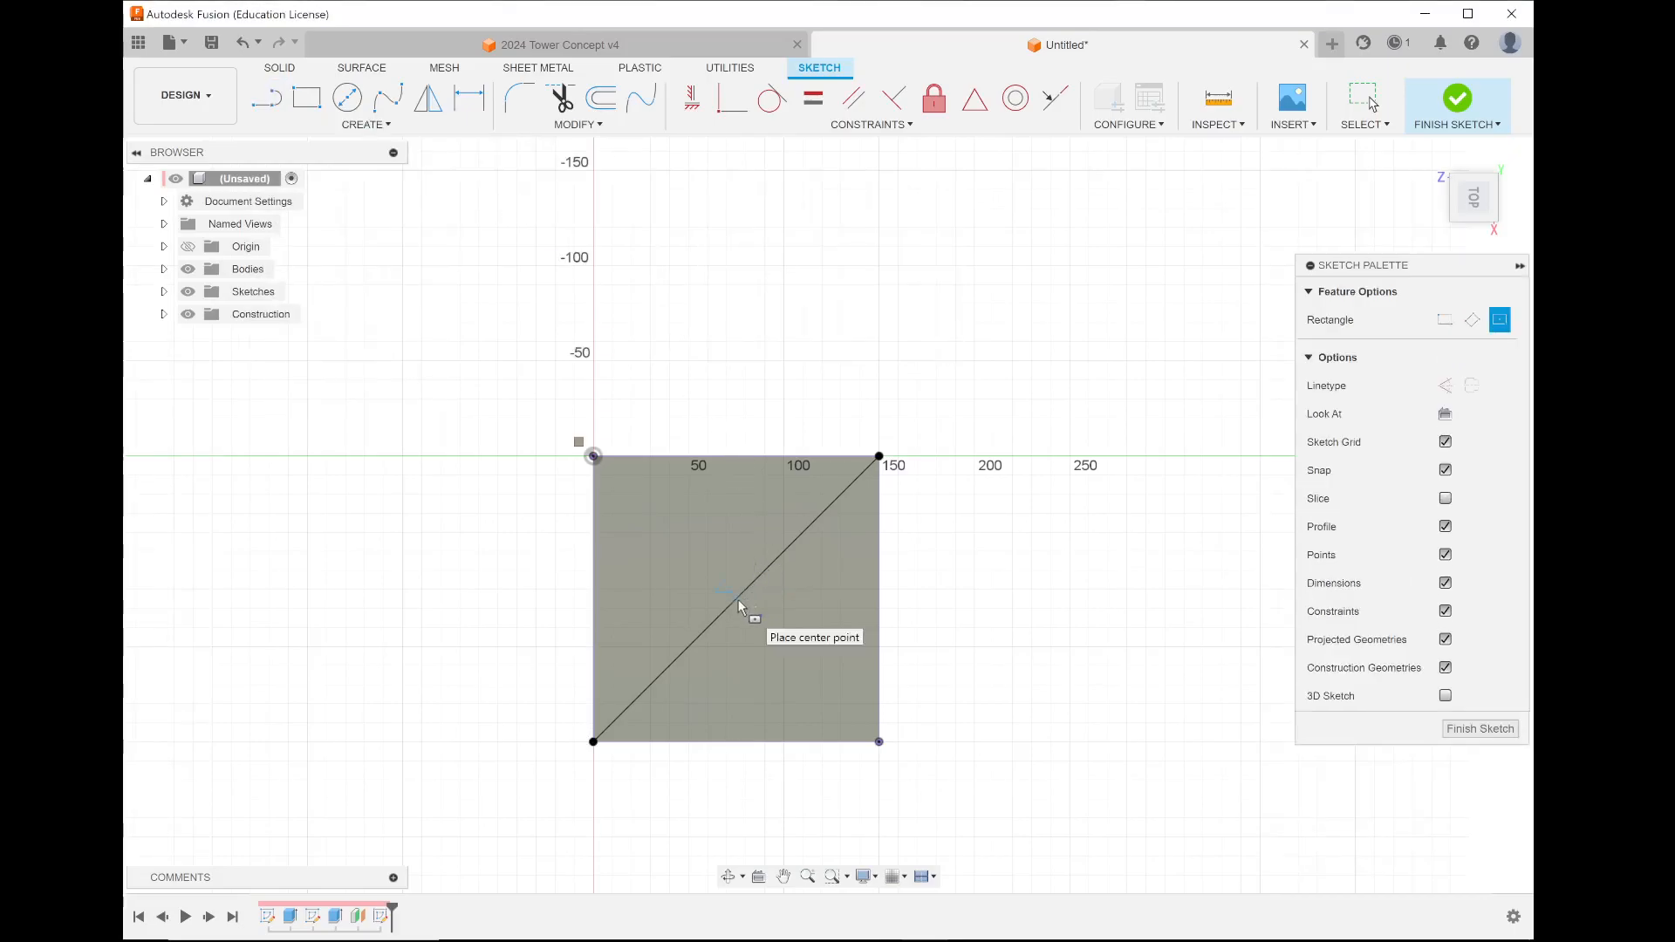
pyautogui.click(752, 616)
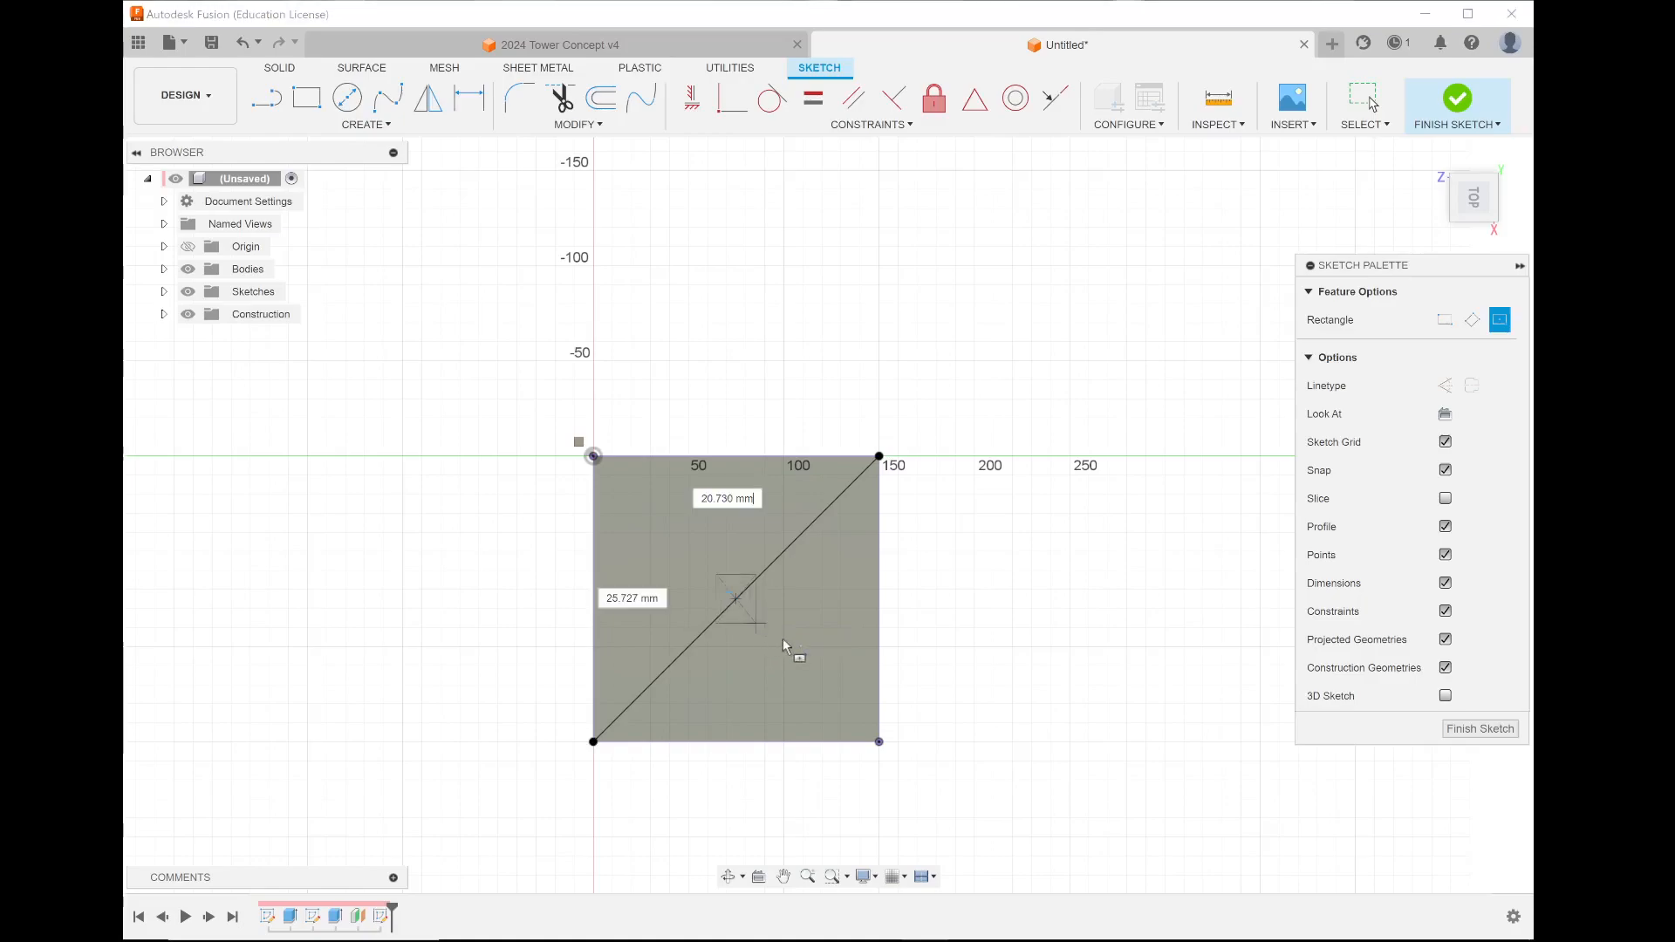
pyautogui.press('Tab')
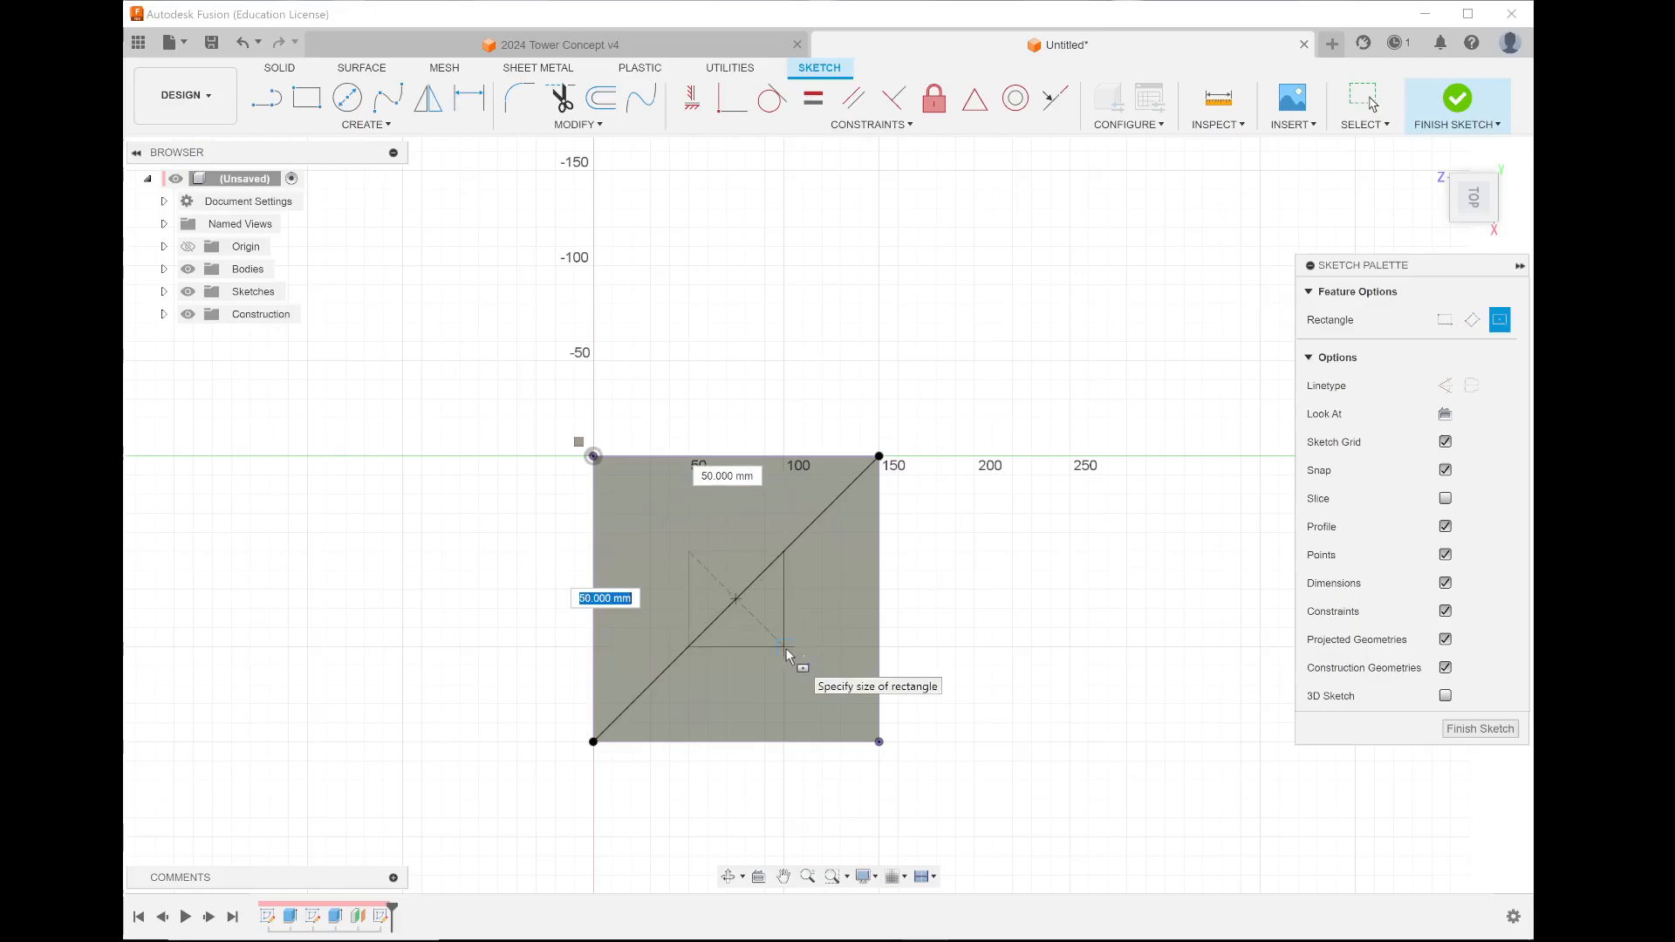
pyautogui.write('75')
pyautogui.press('Tab')
pyautogui.write('75')
pyautogui.press('Tab')
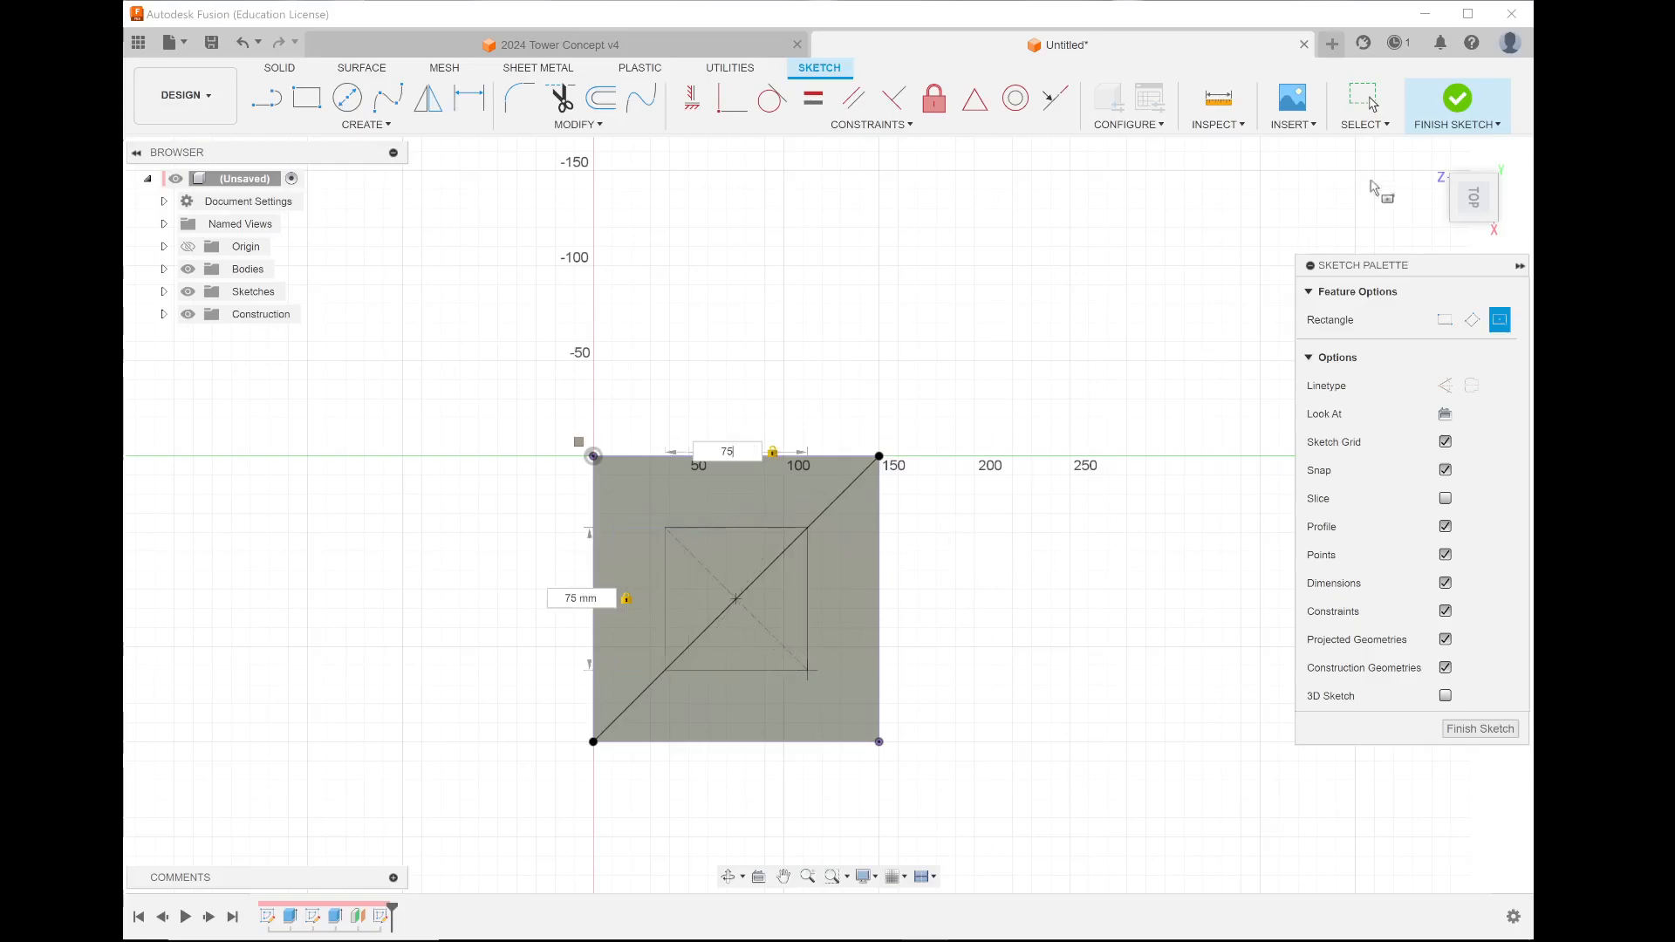
pyautogui.click(1459, 103)
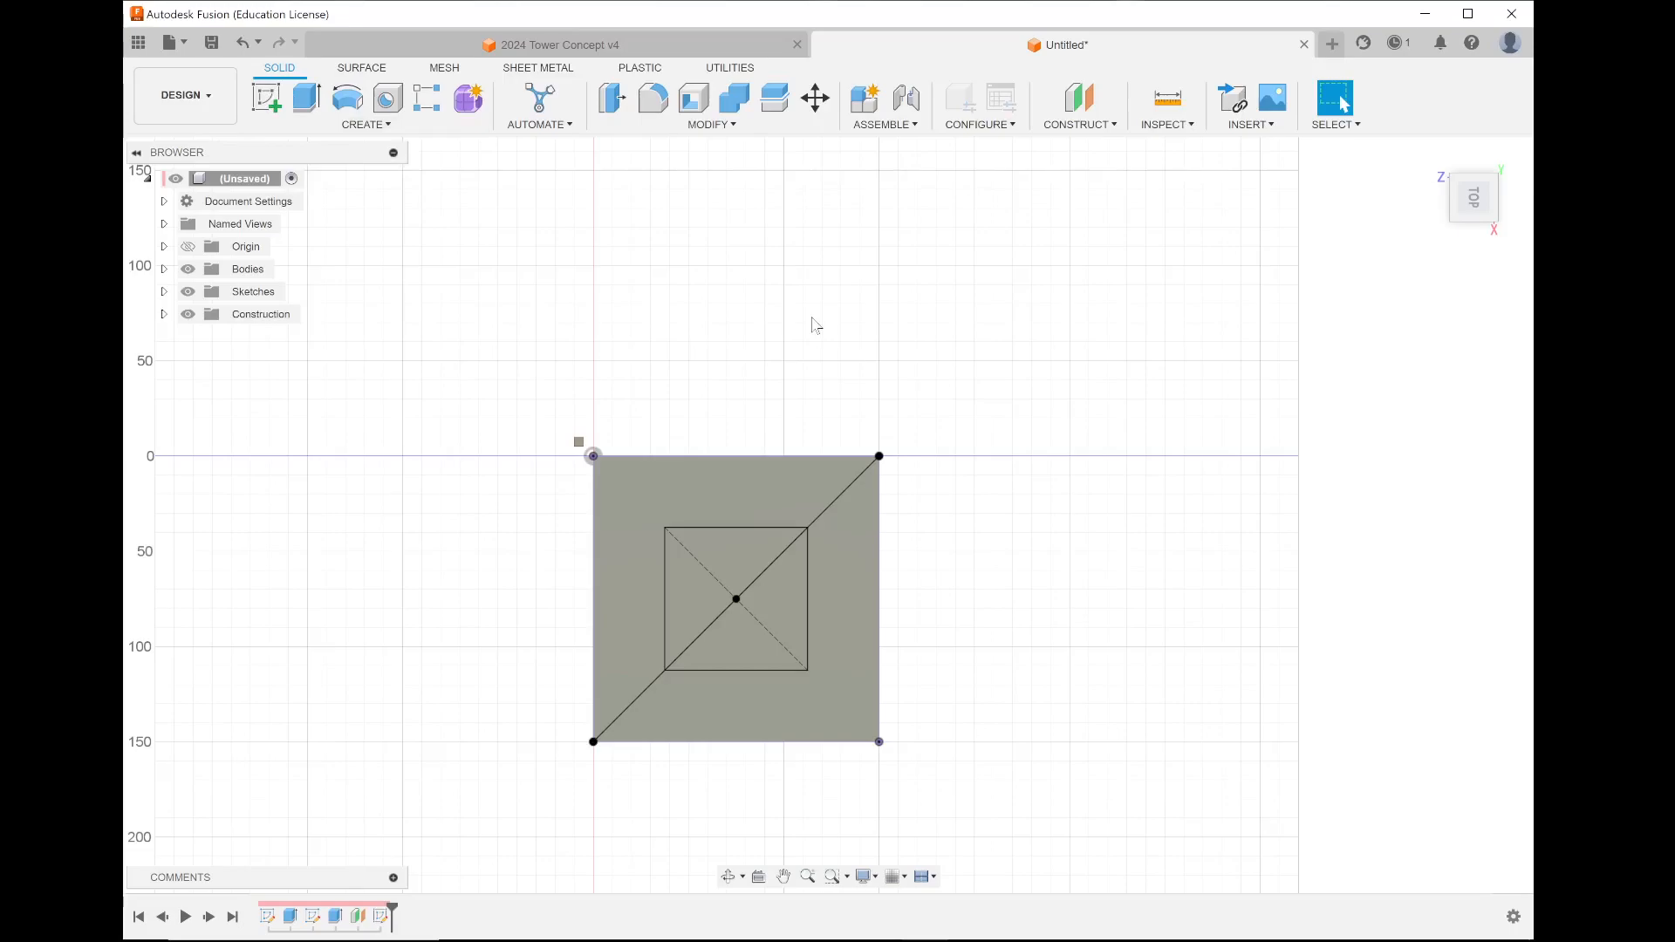
pyautogui.click(407, 127)
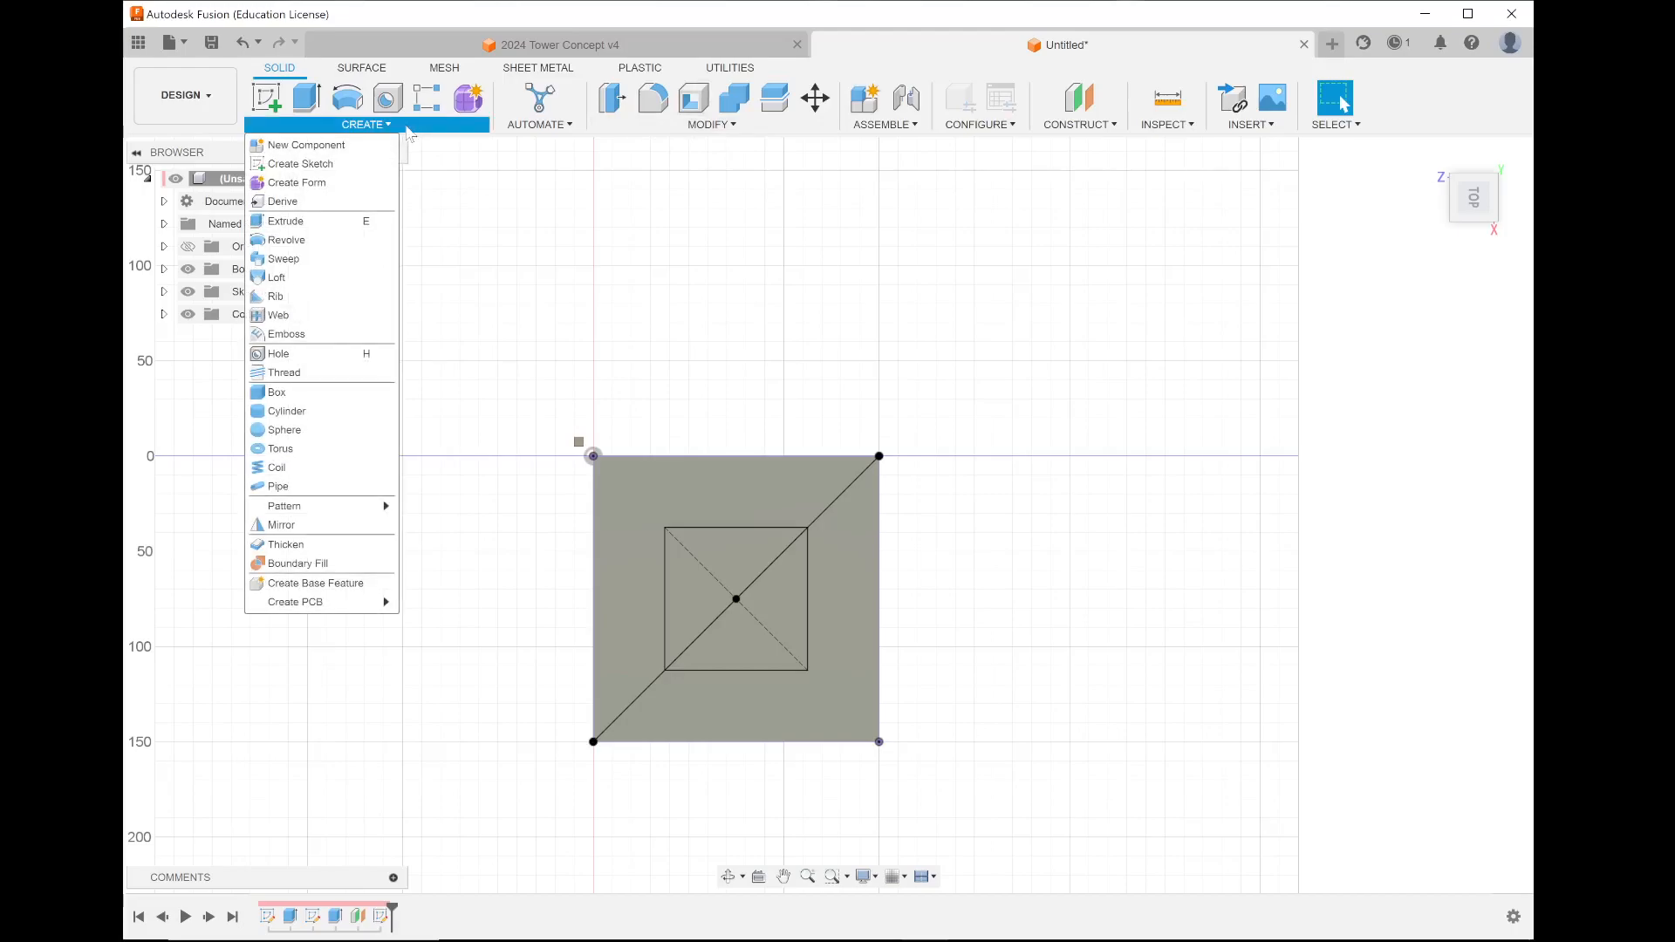
pyautogui.moveTo(650, 127)
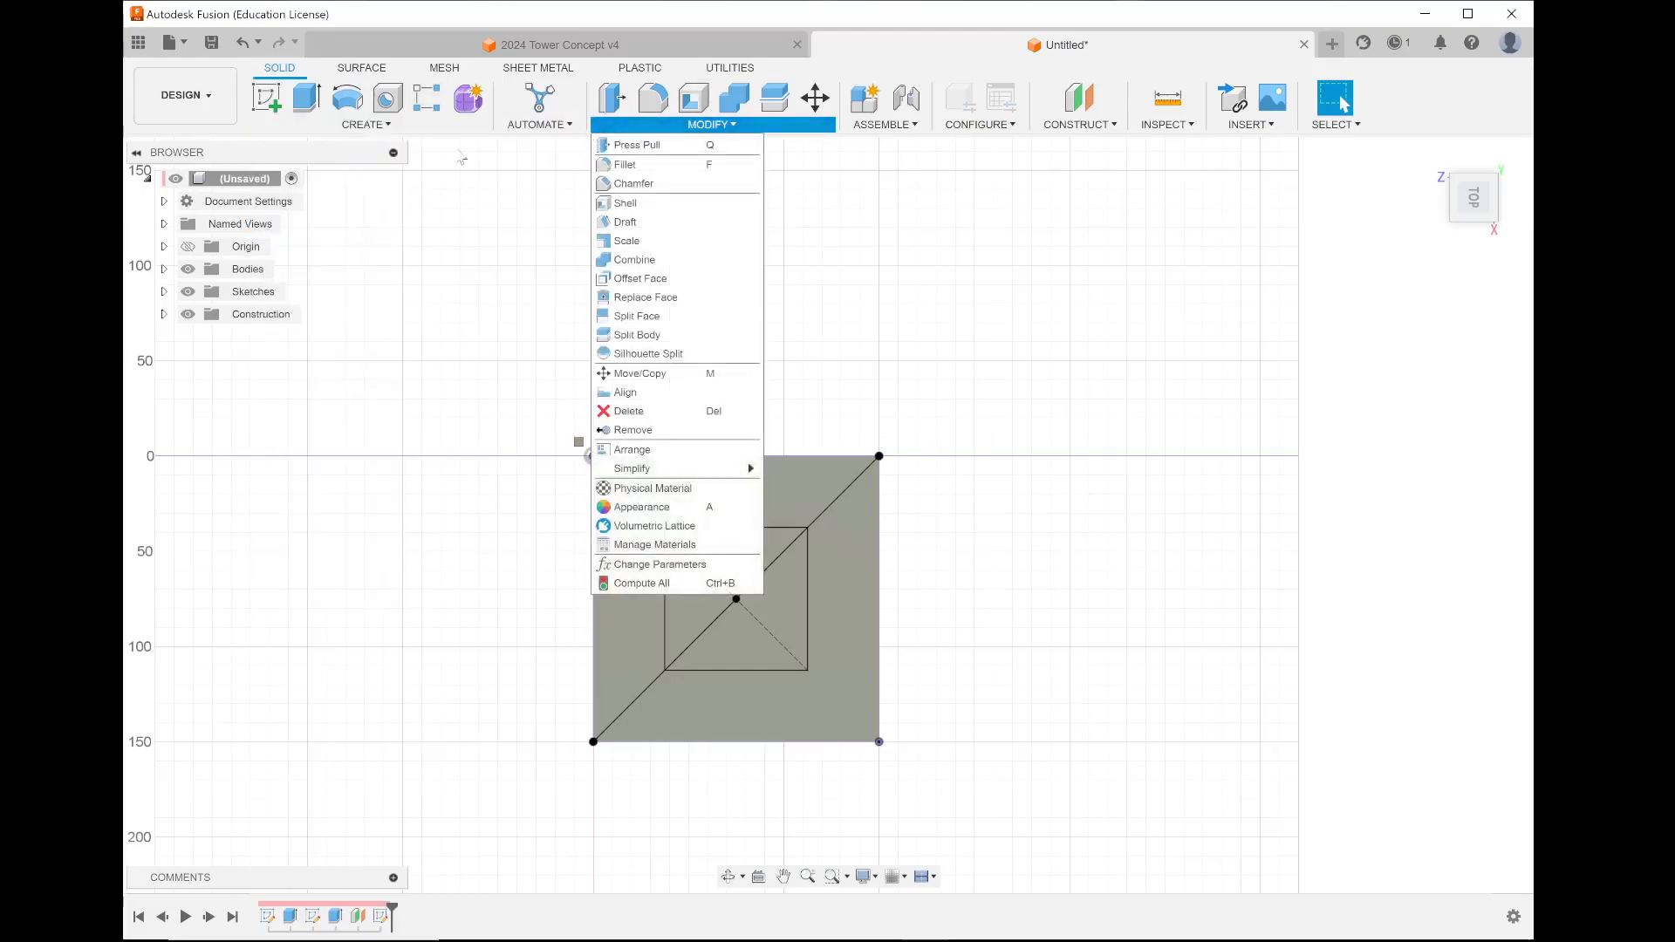
pyautogui.click(1096, 336)
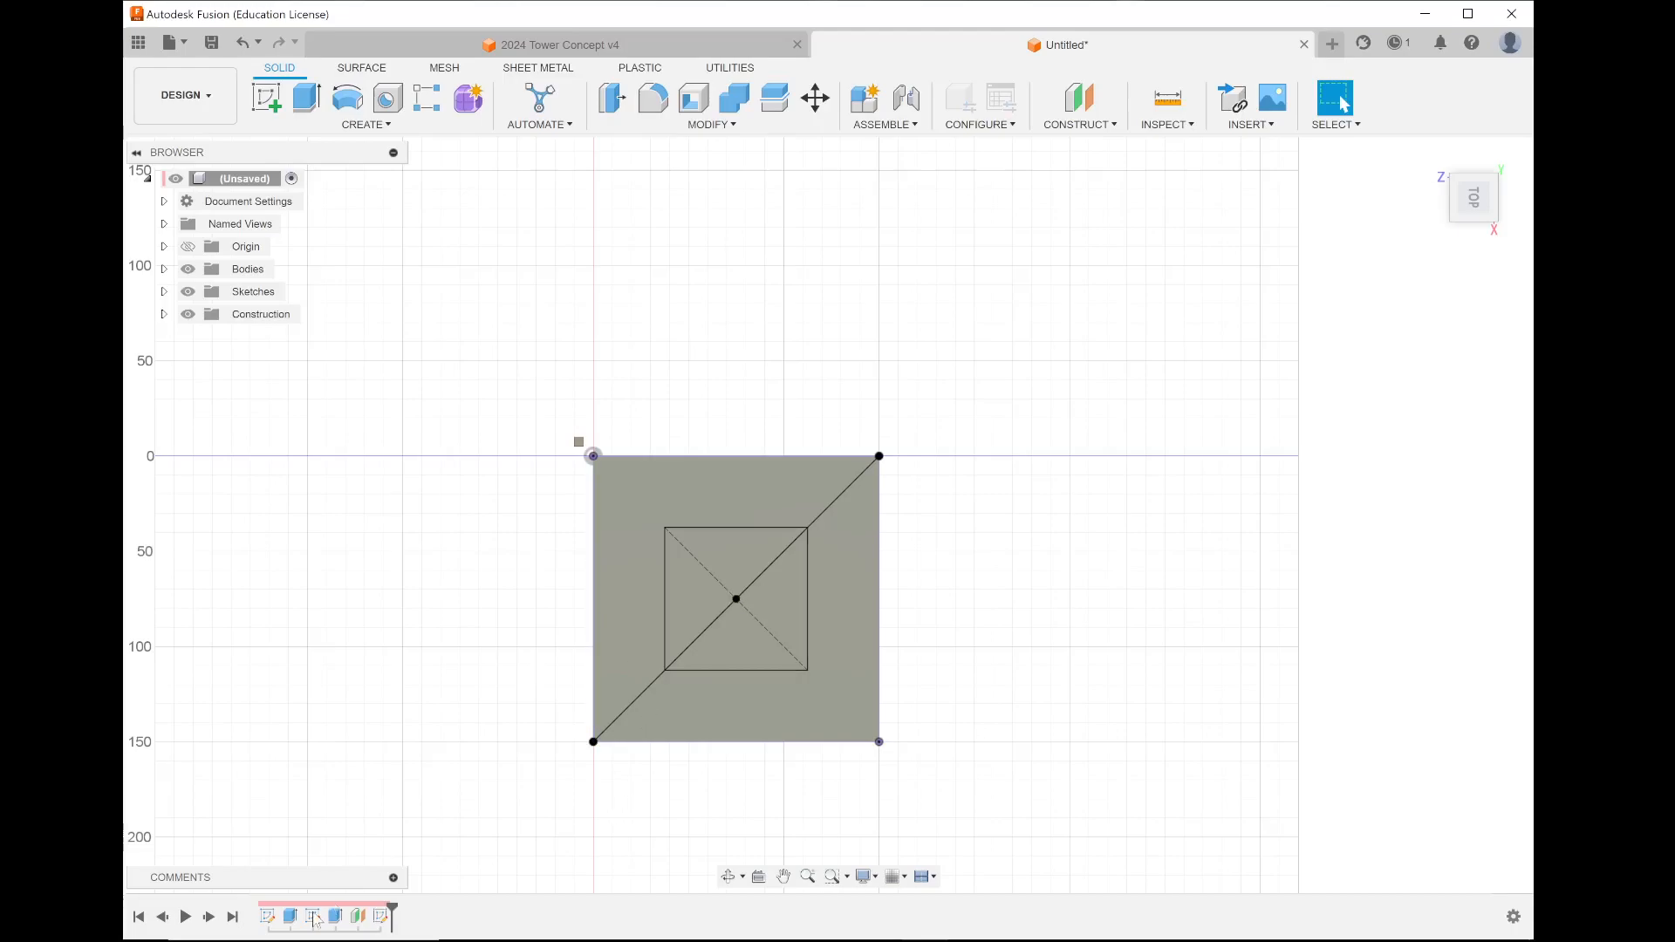
# - Reopen the offset-plane sketch, offset the 75 mm square outward by 10 mm, and finish the sketch
pyautogui.click(382, 917)
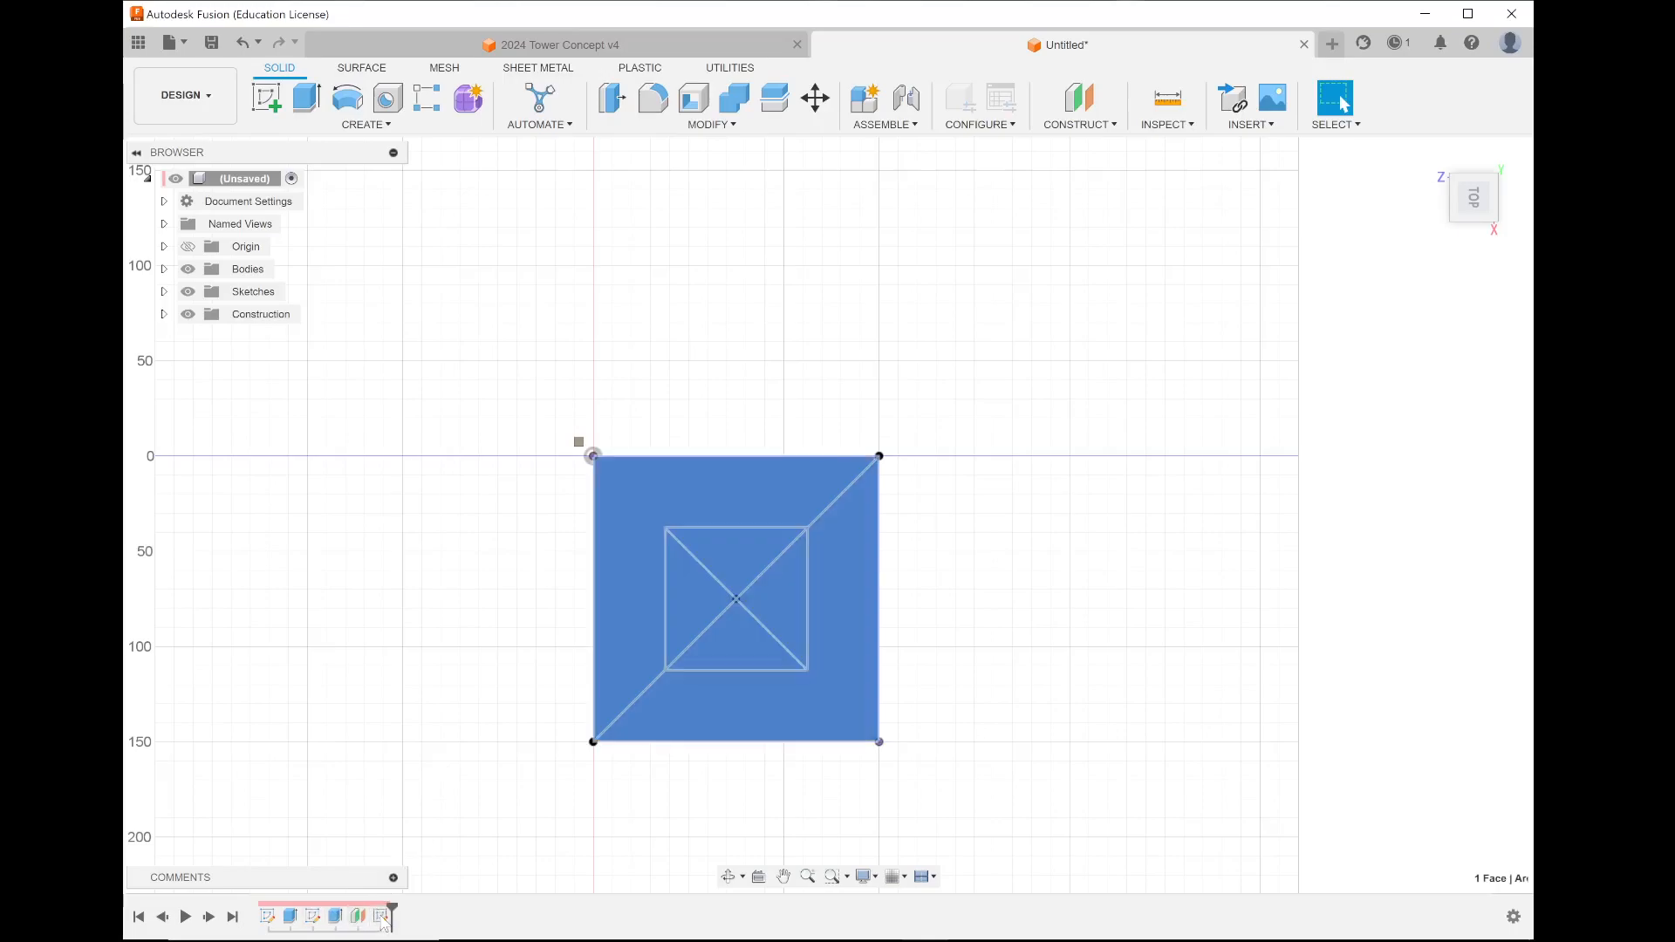
pyautogui.rightClick(383, 917)
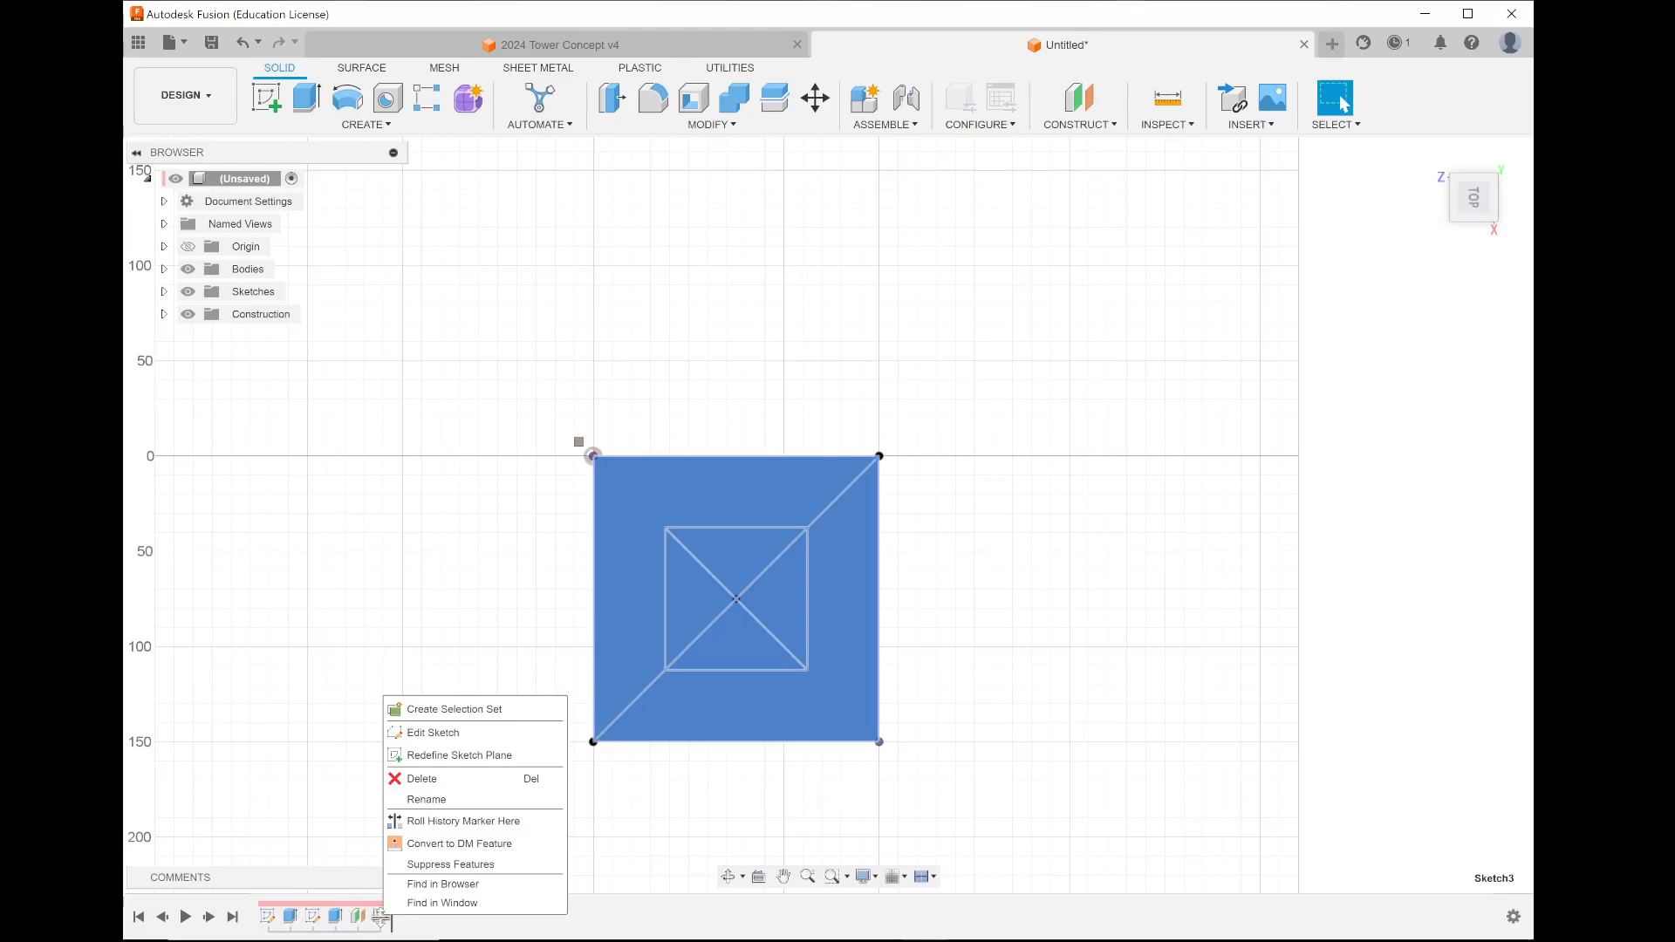
pyautogui.click(452, 741)
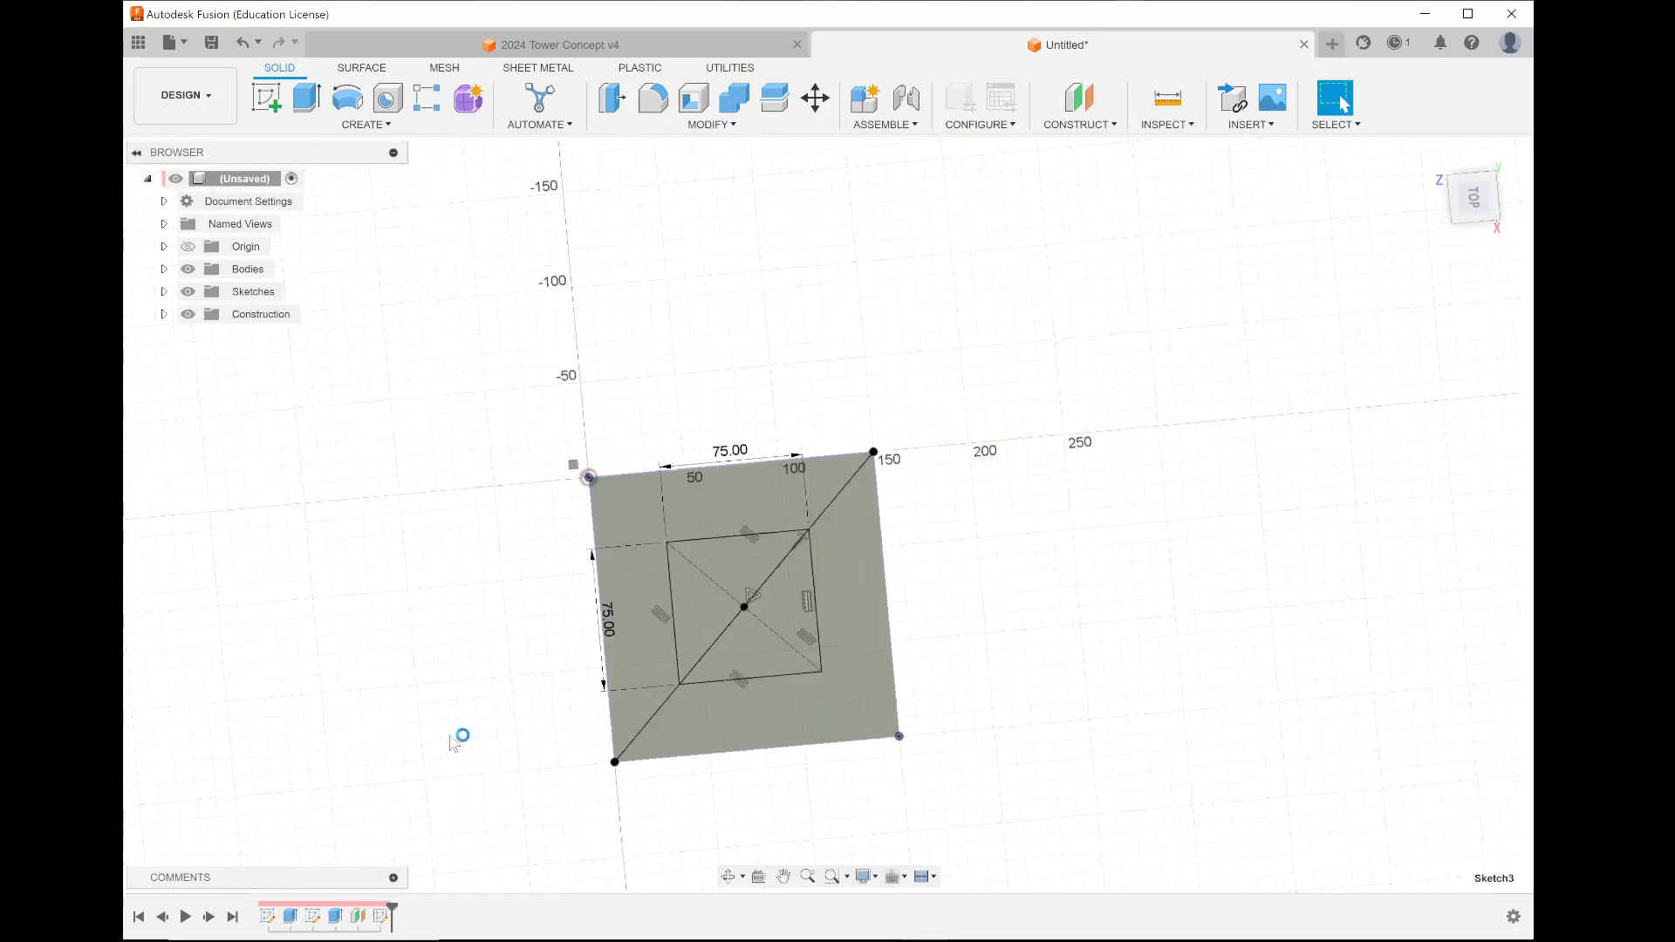
pyautogui.scroll(4, 956, 656)
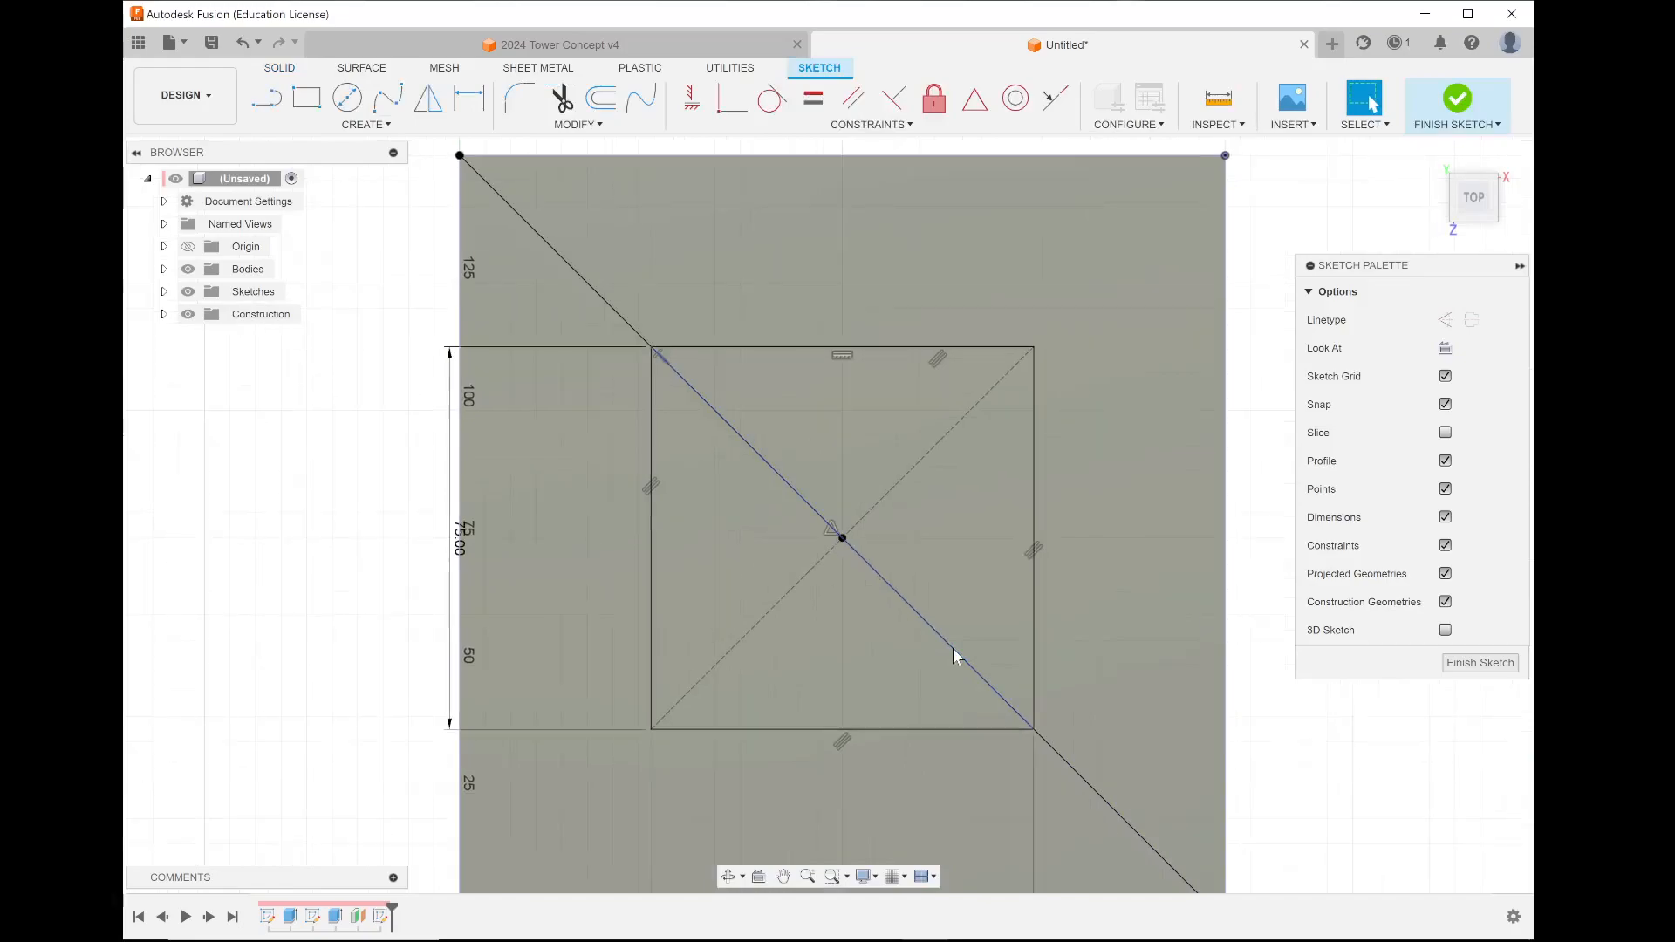
pyautogui.click(600, 95)
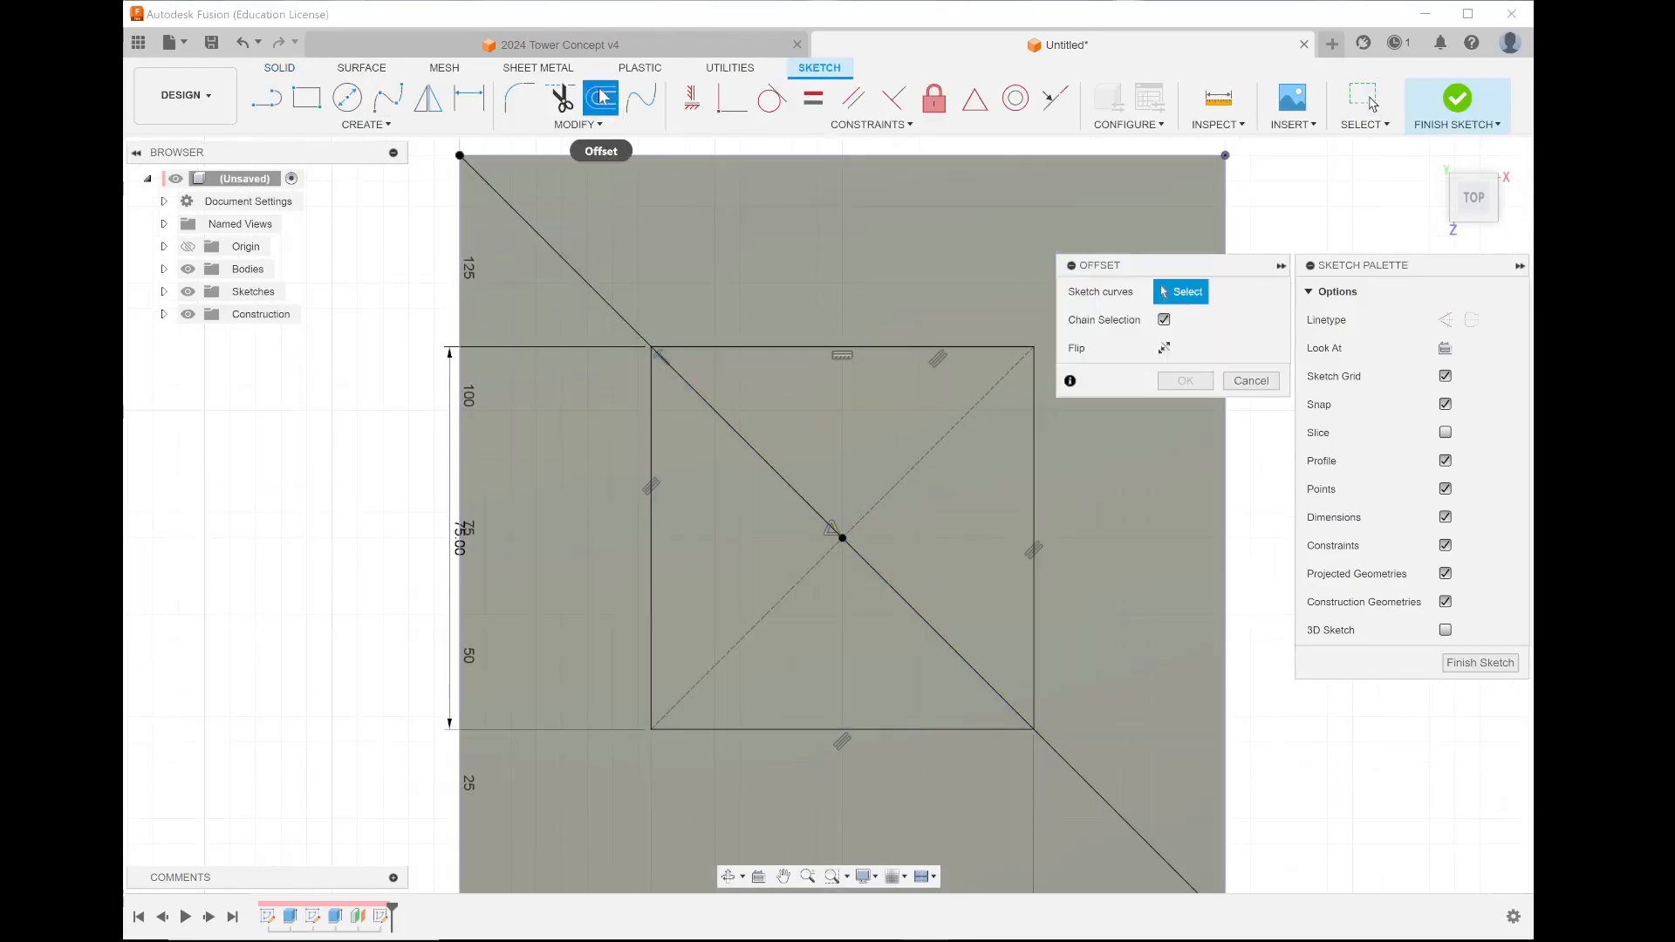
pyautogui.click(766, 345)
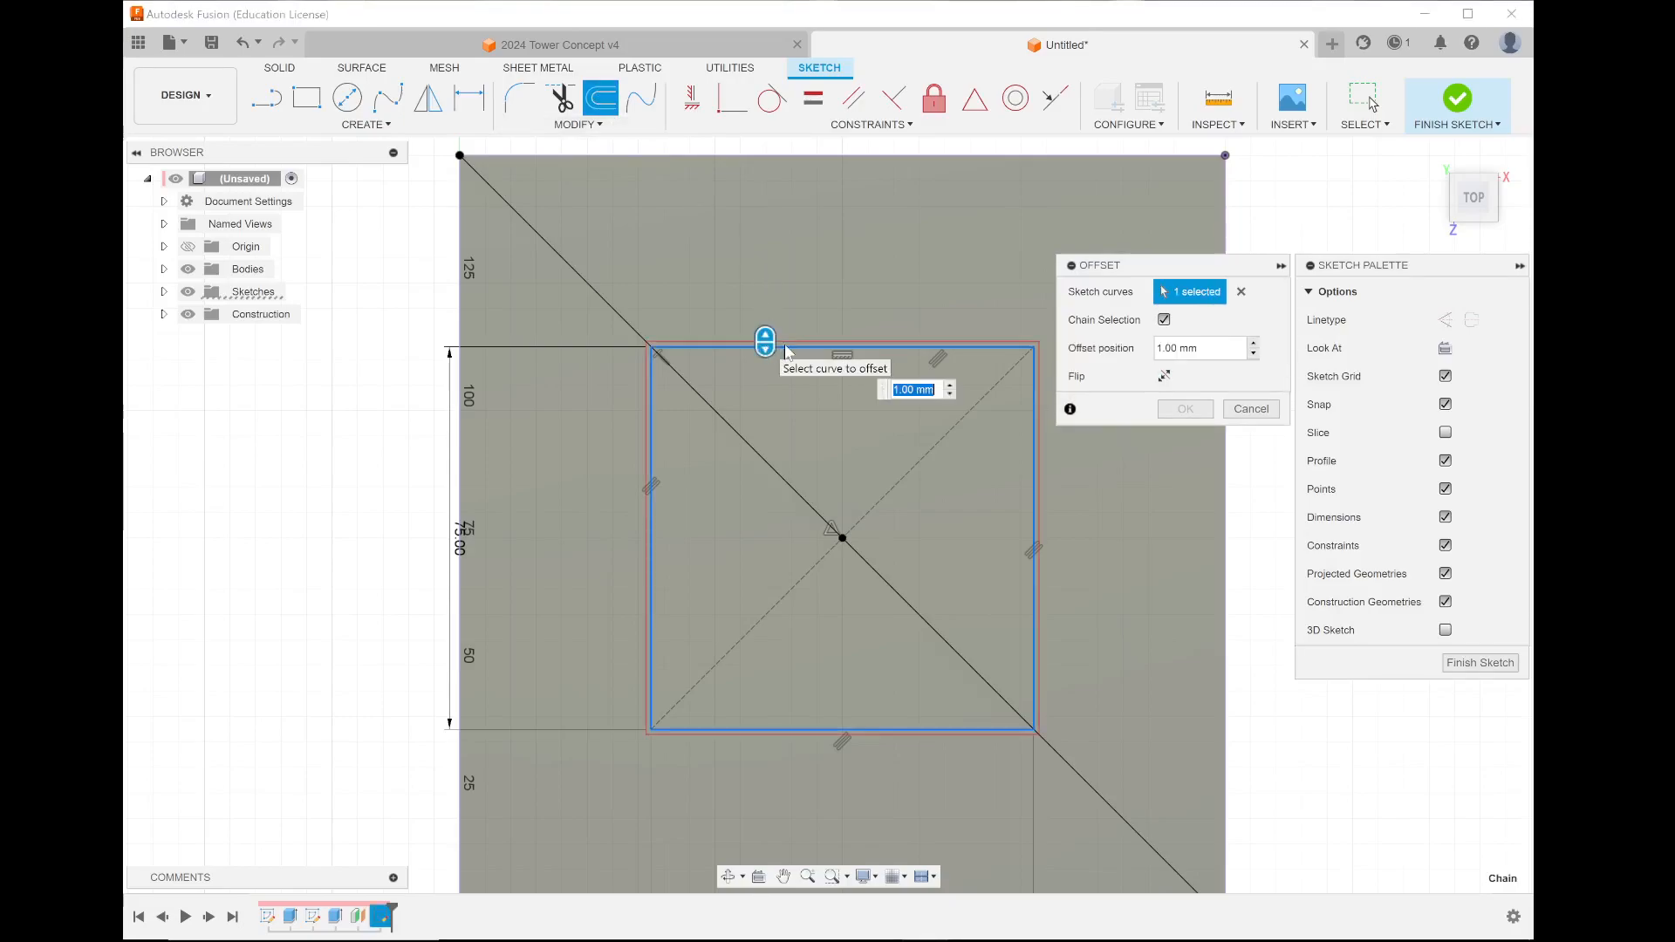
pyautogui.moveTo(766, 338); pyautogui.dragTo(765, 286)
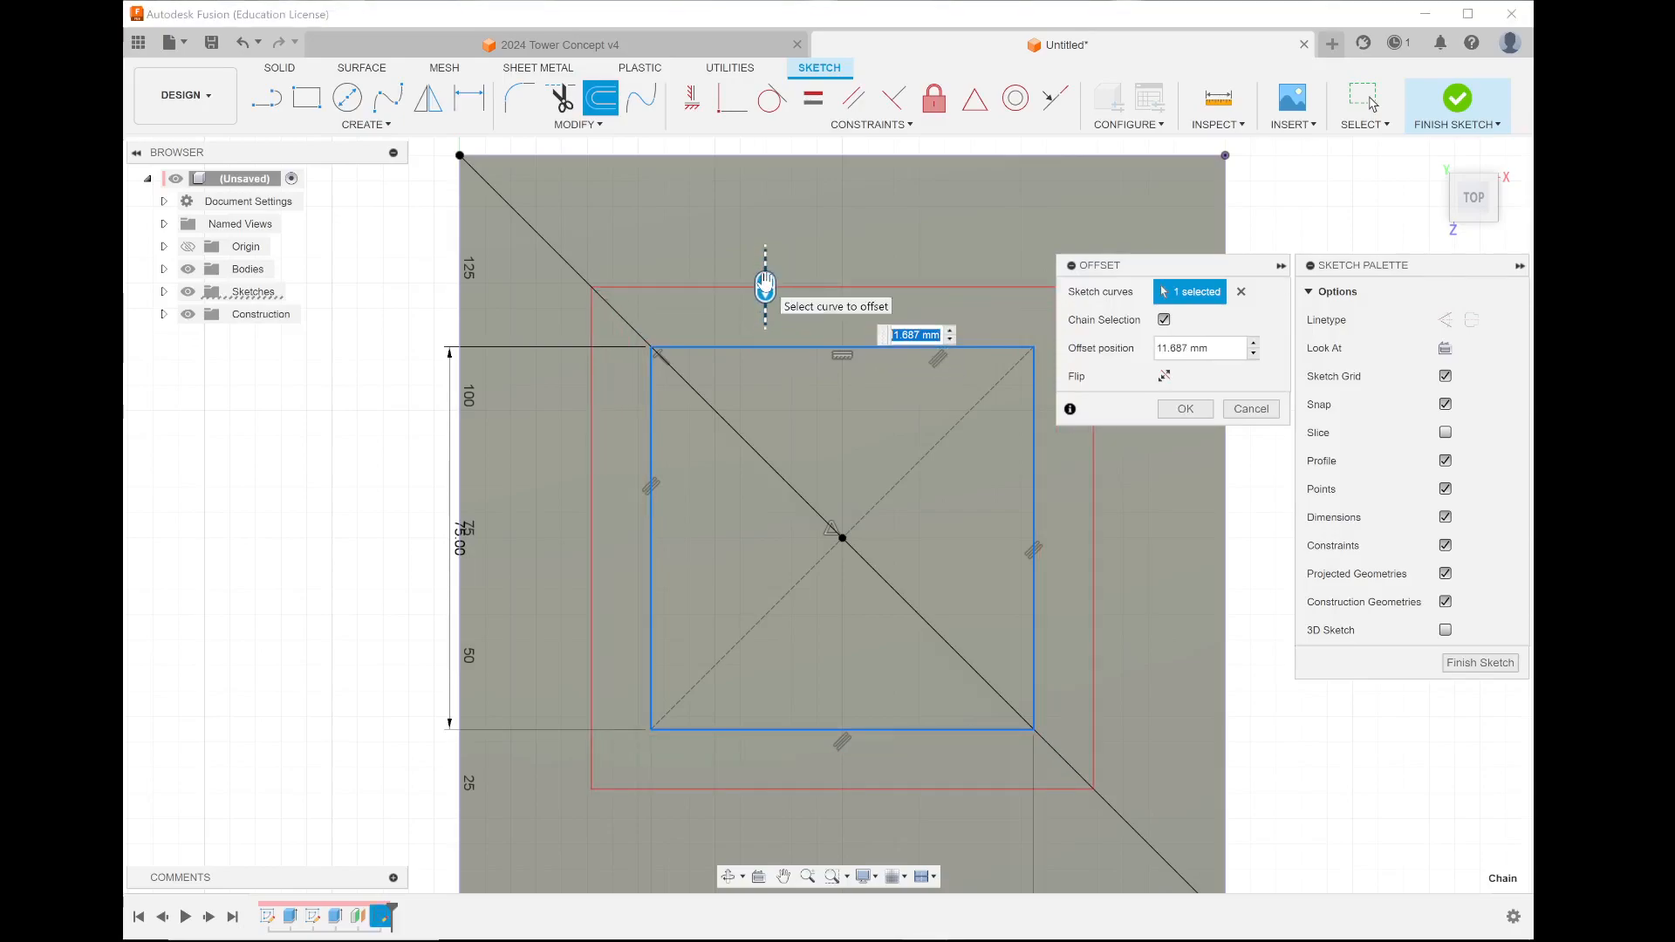
pyautogui.write('10')
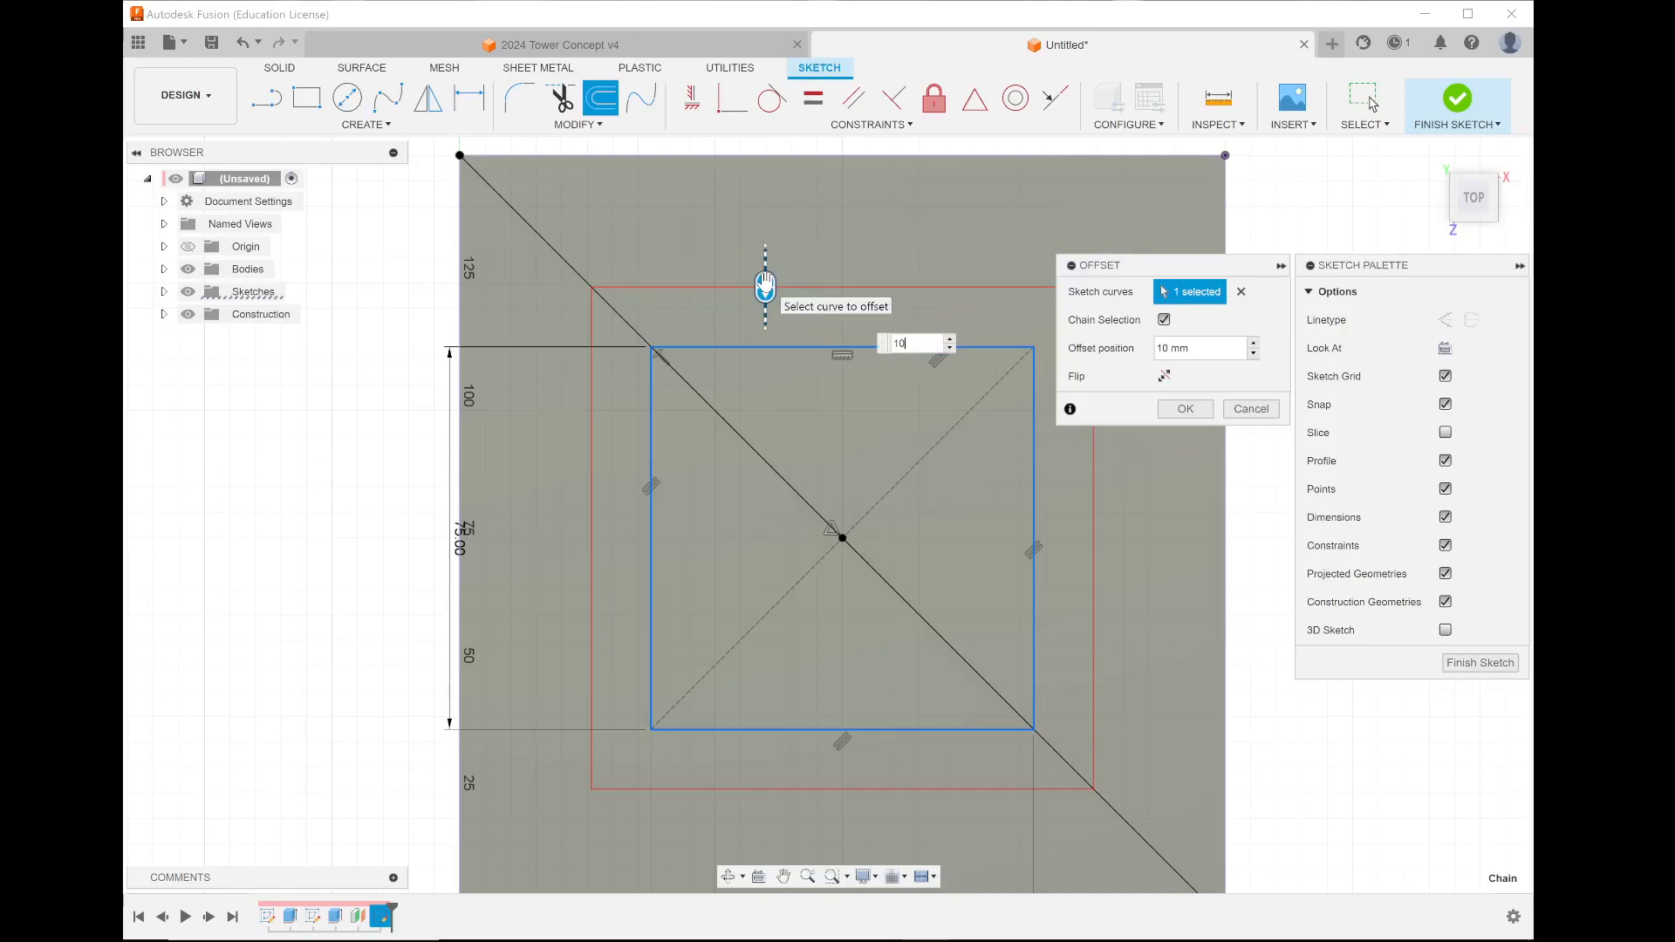
pyautogui.click(1198, 414)
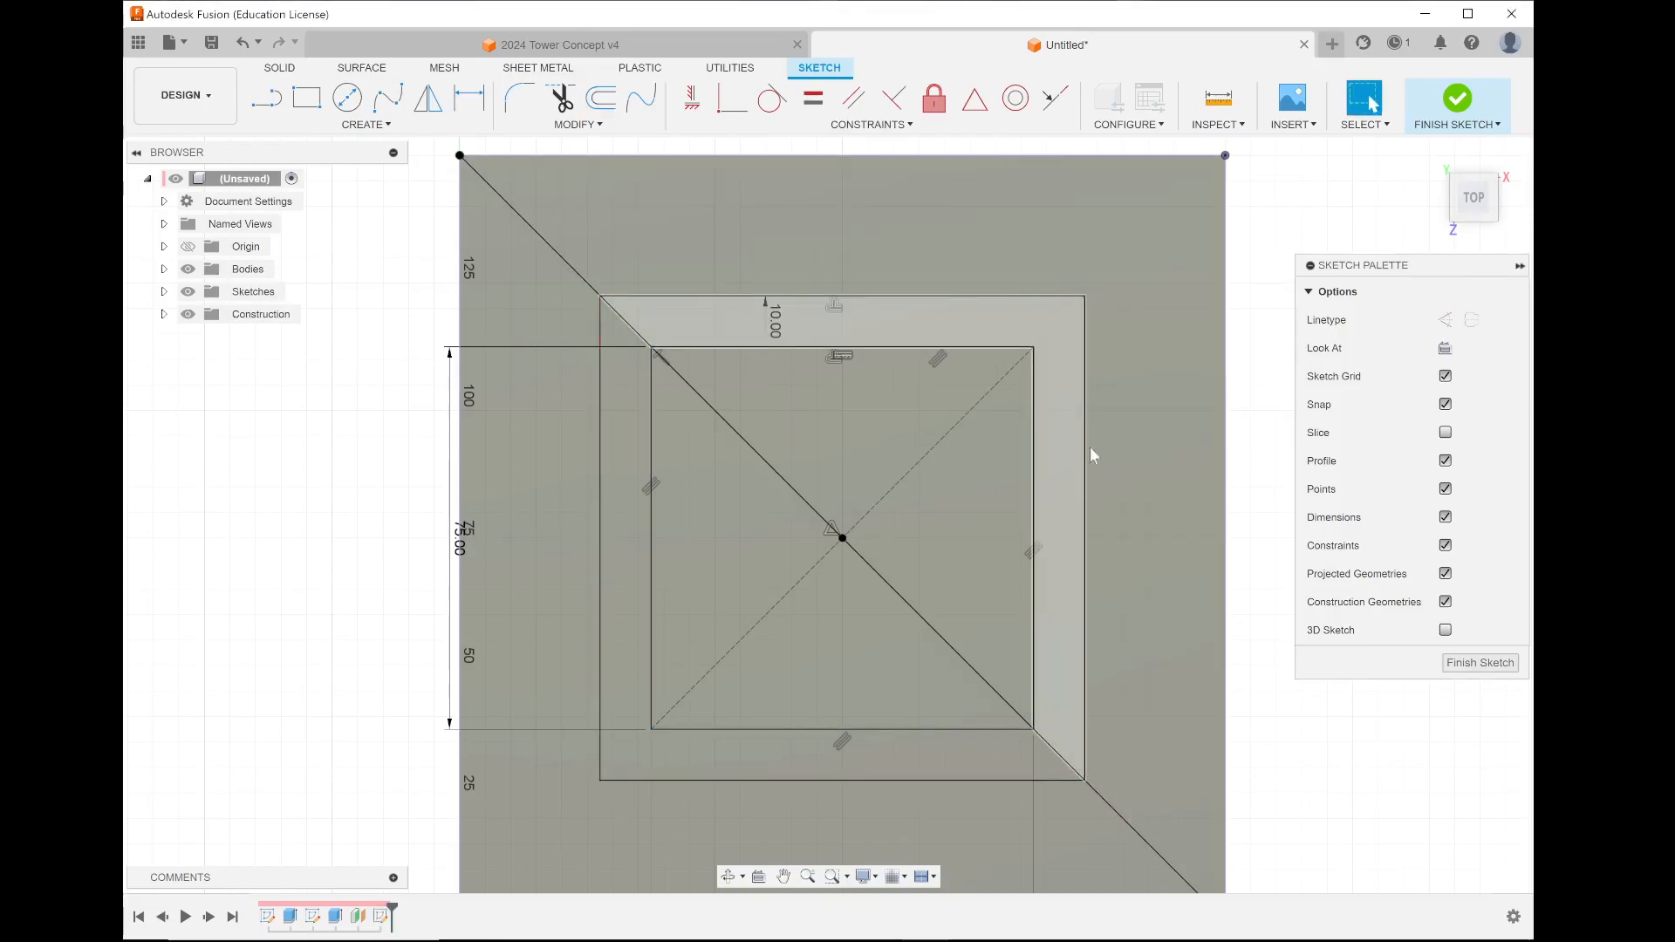
pyautogui.click(1453, 100)
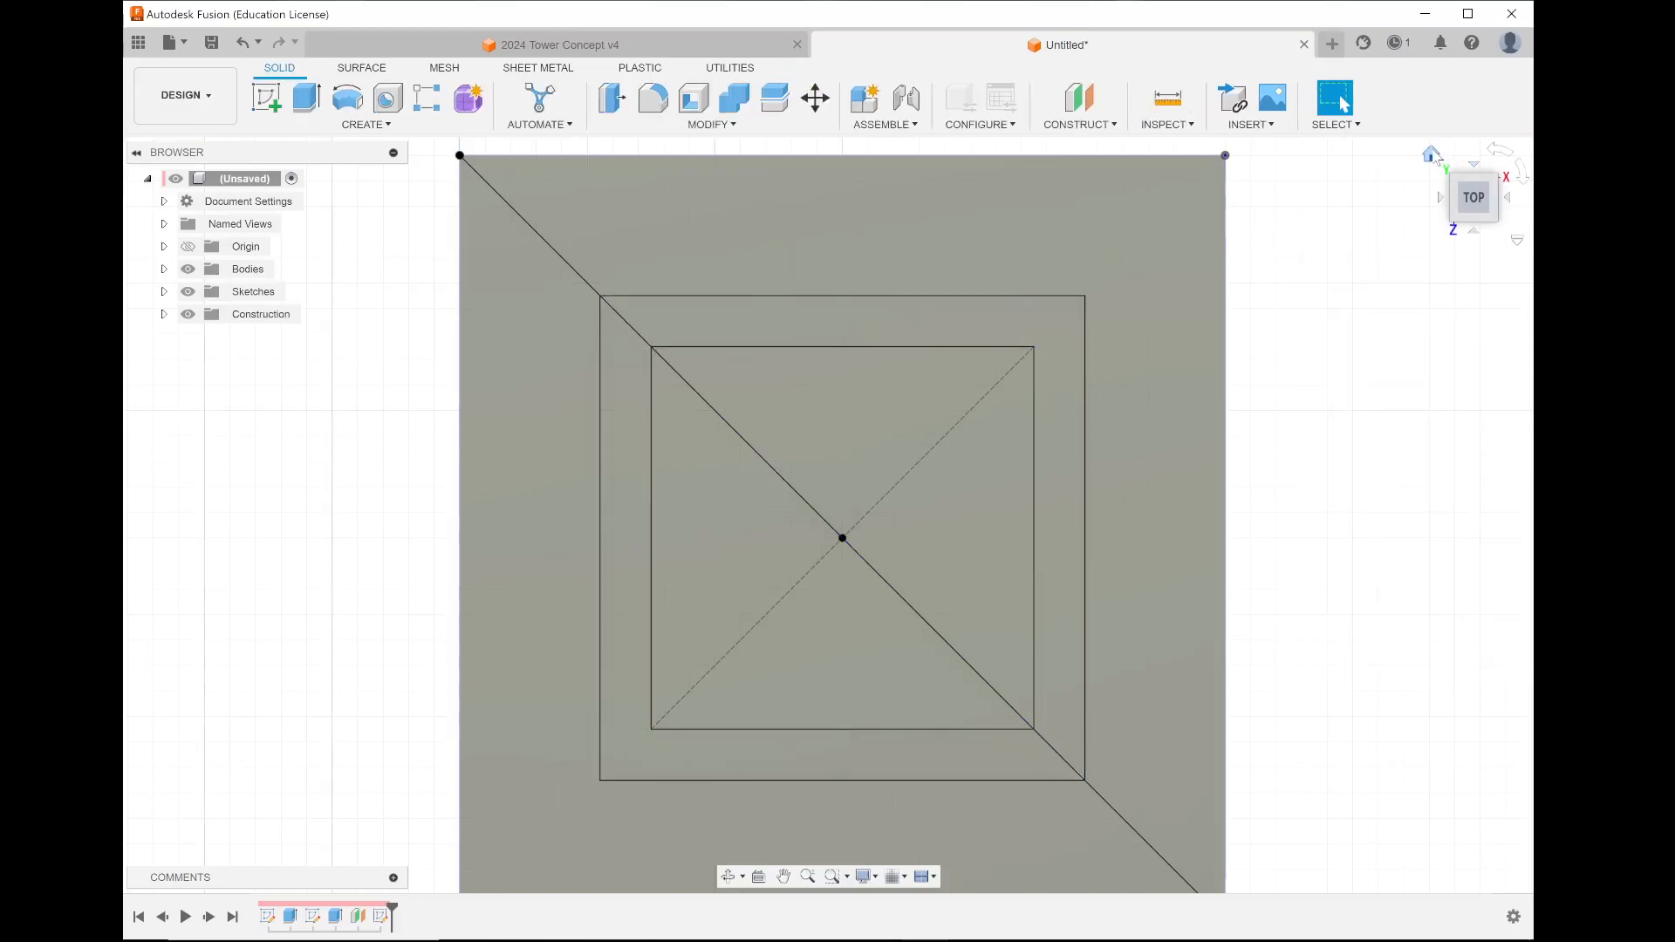
# - Extrude both halves of the frame between the two squares by -85 mm as a new body
pyautogui.click(1431, 154)
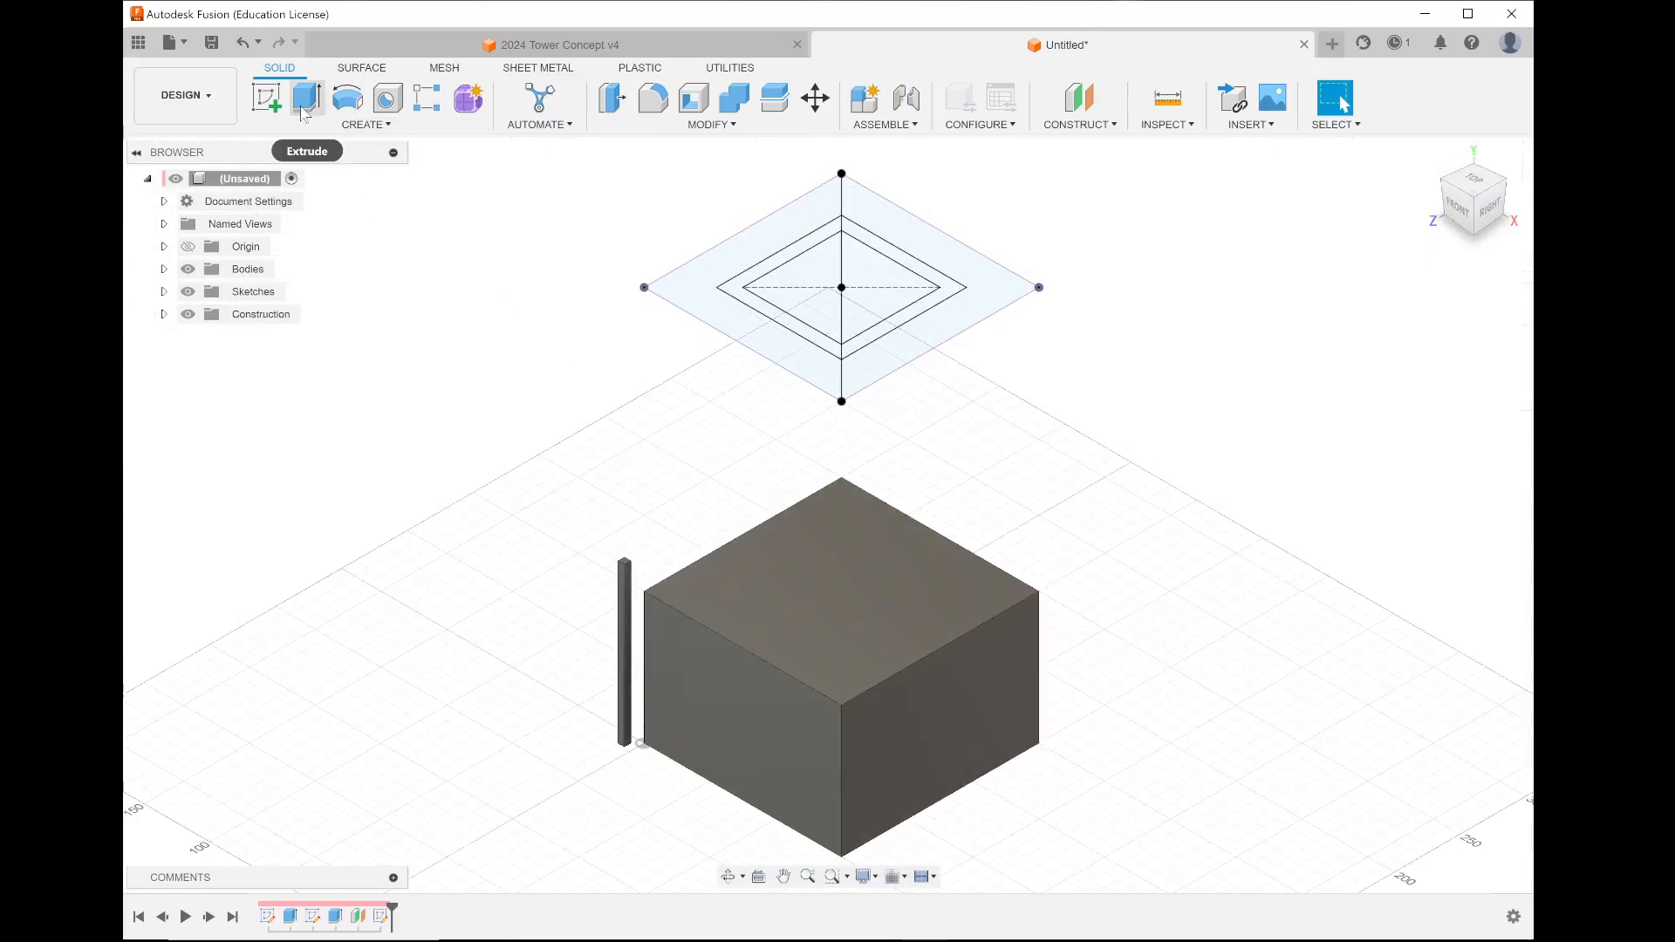
pyautogui.click(303, 100)
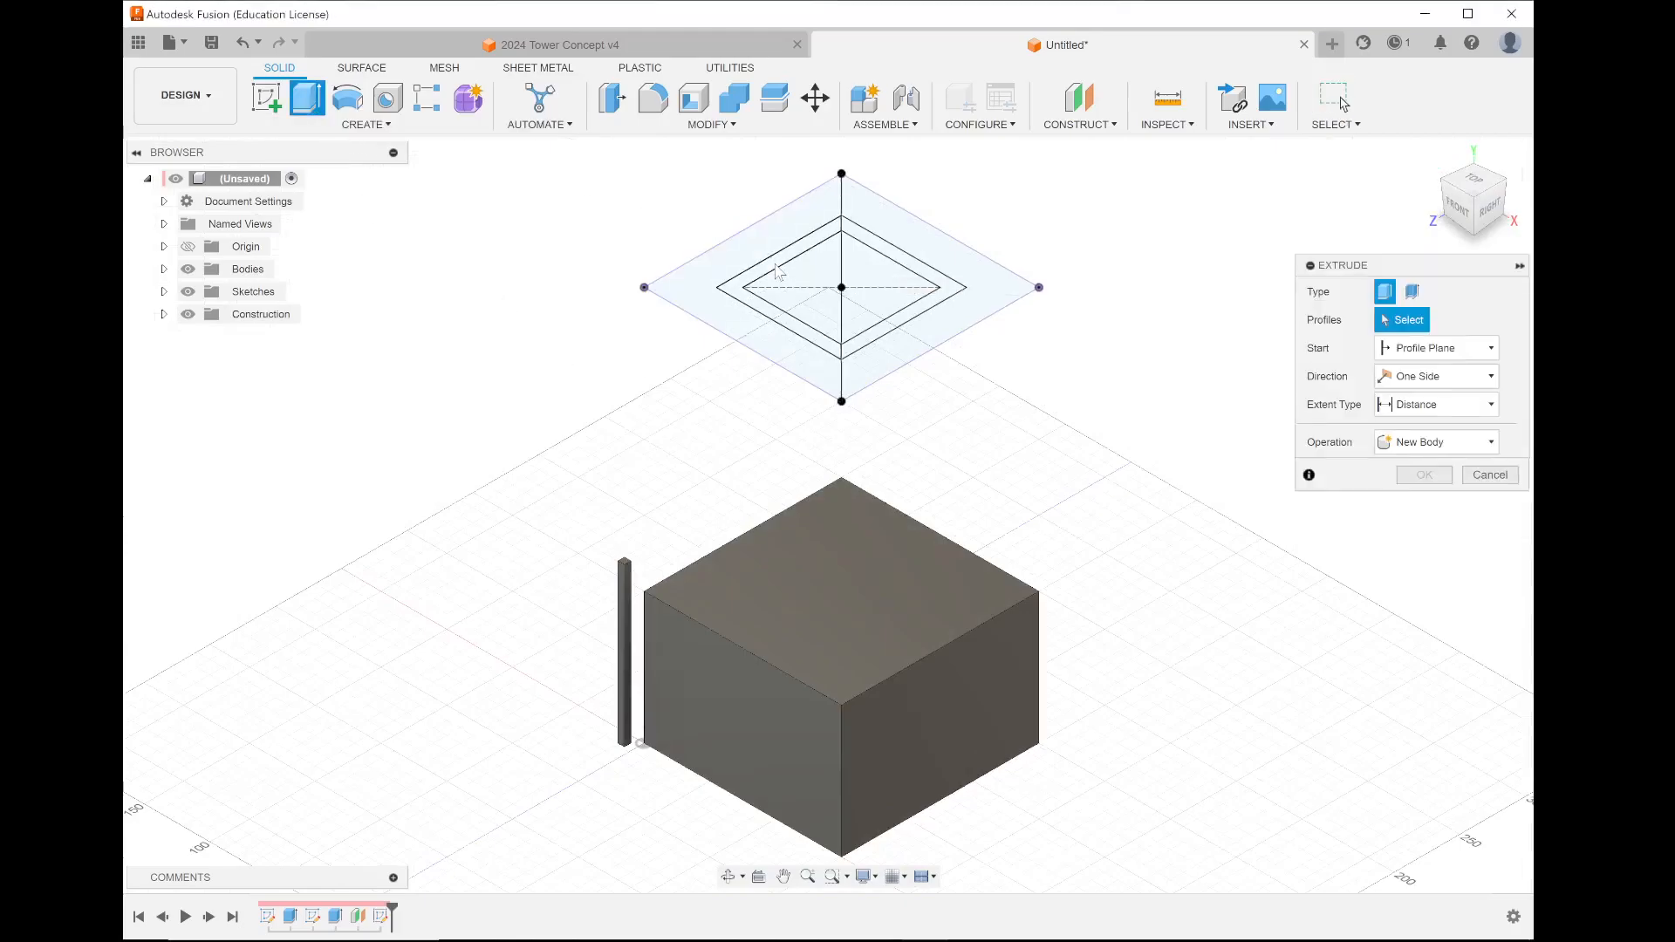
pyautogui.click(779, 272)
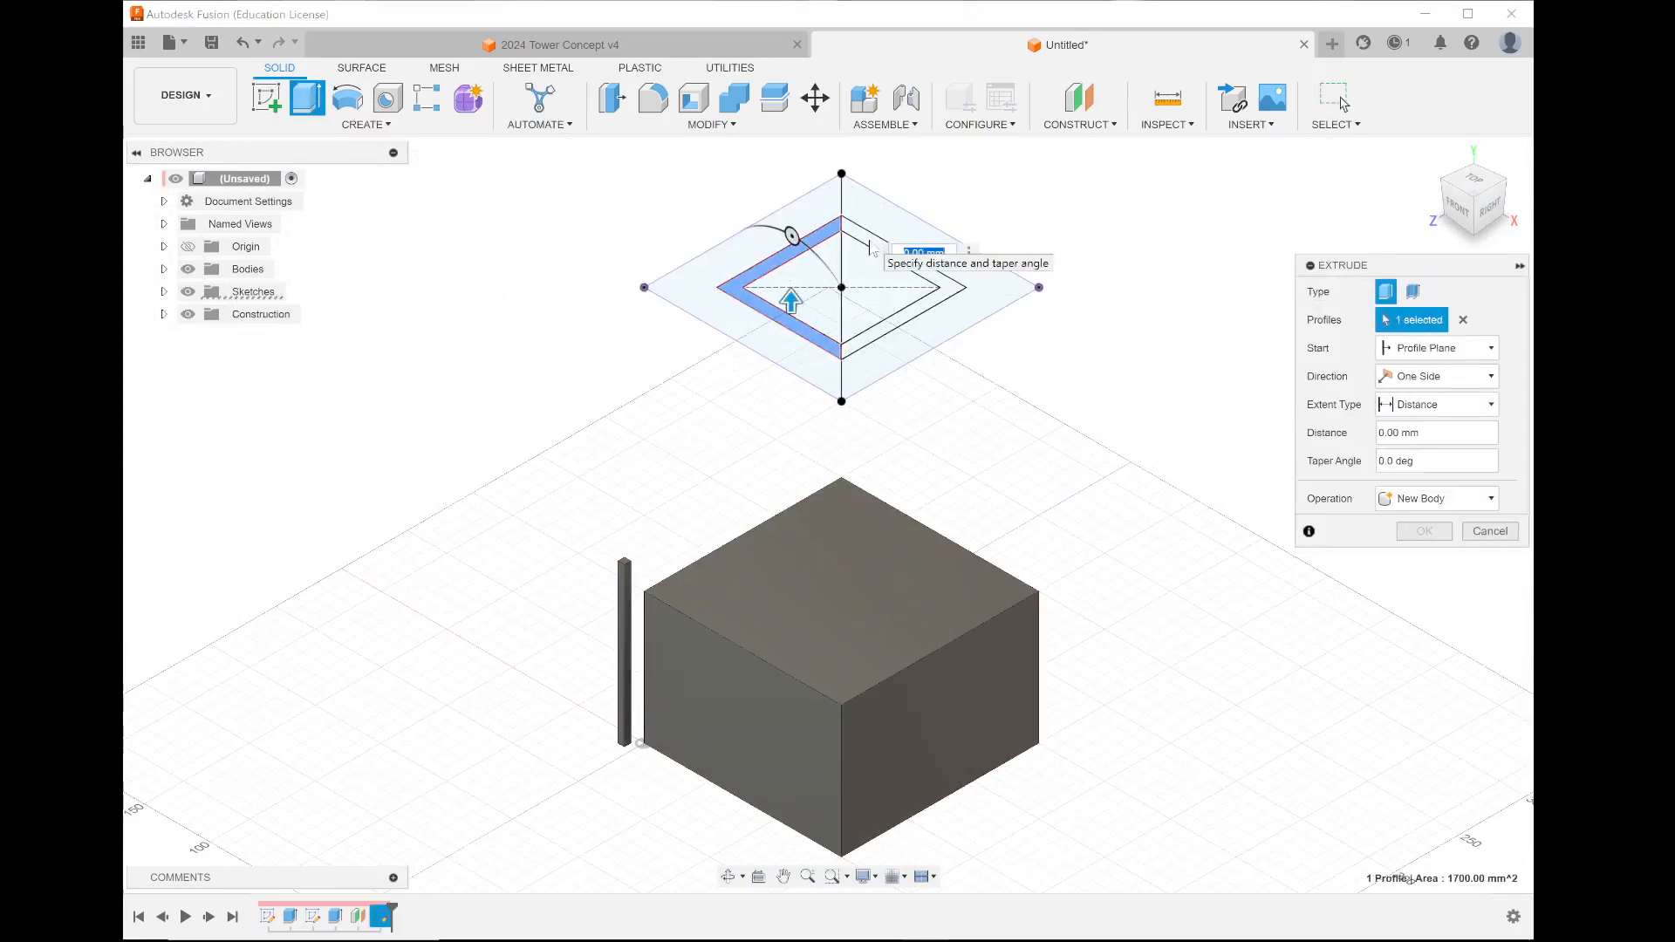
pyautogui.click(872, 246)
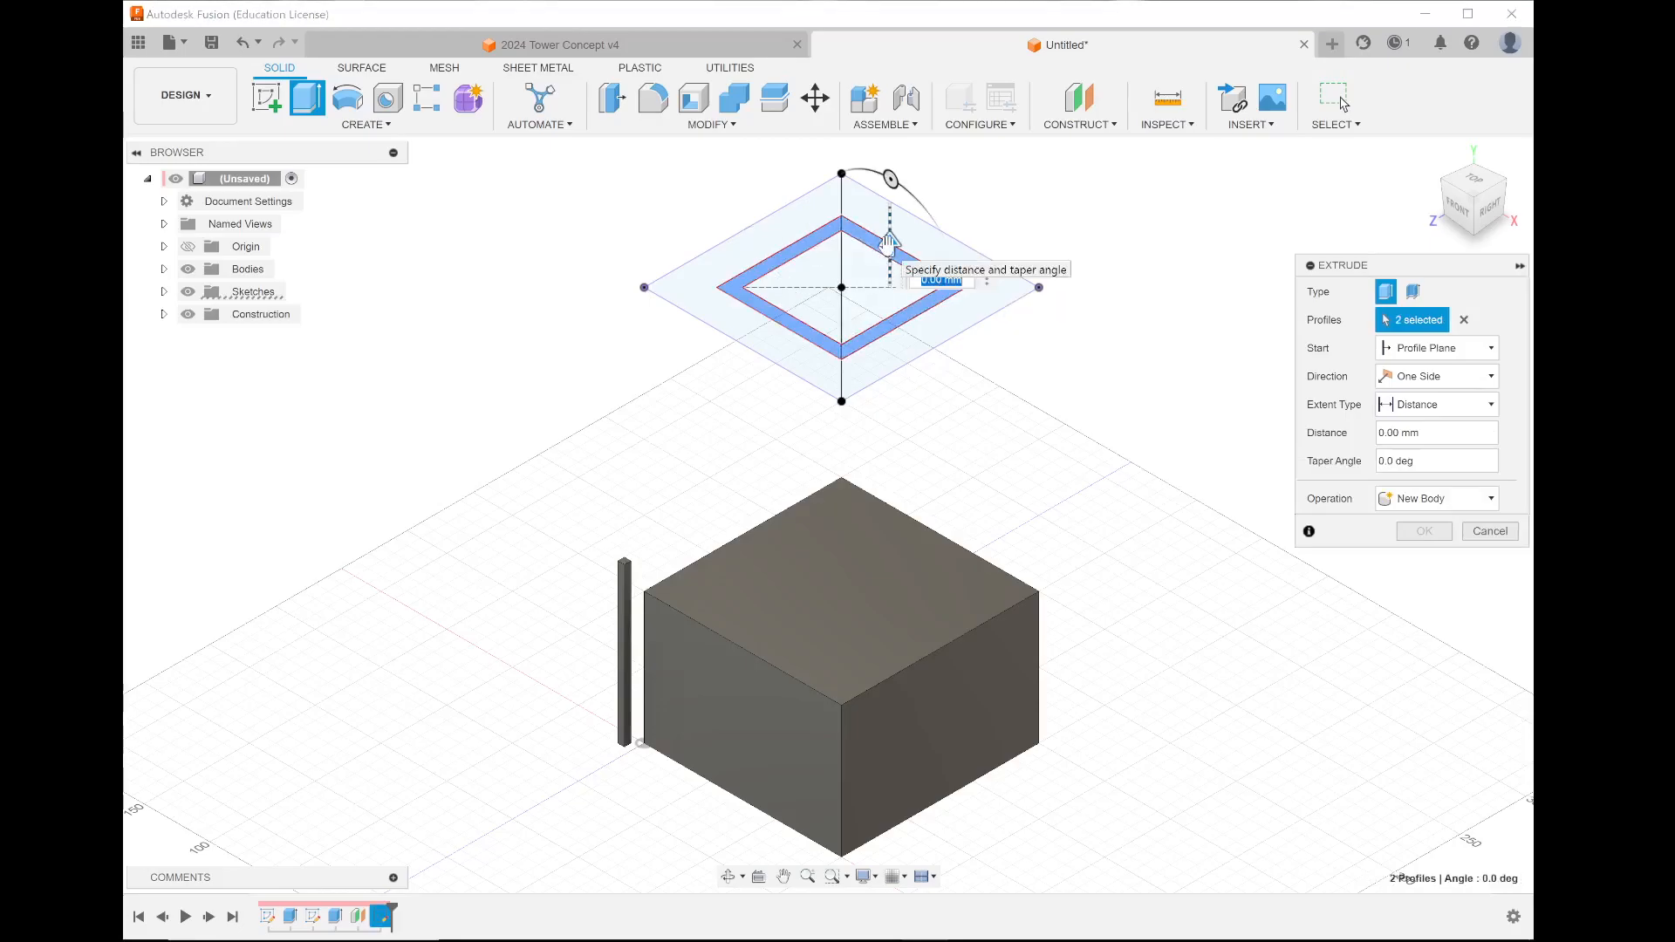
pyautogui.moveTo(887, 247); pyautogui.dragTo(892, 371)
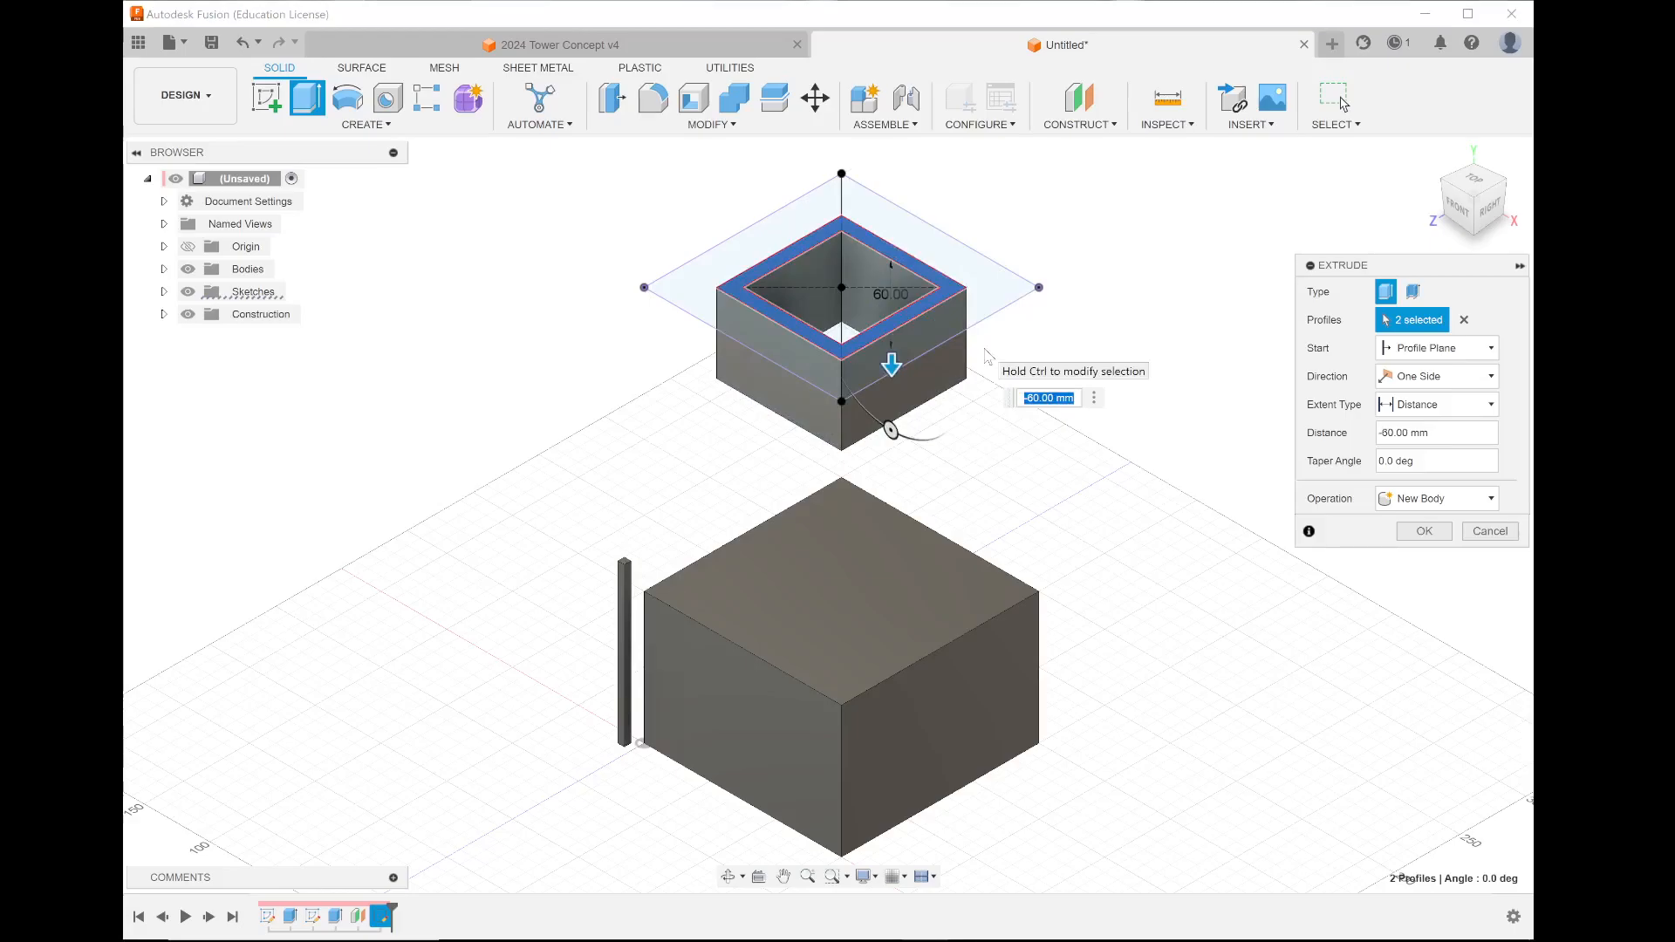
pyautogui.press('BackSpace')
pyautogui.press('Return')
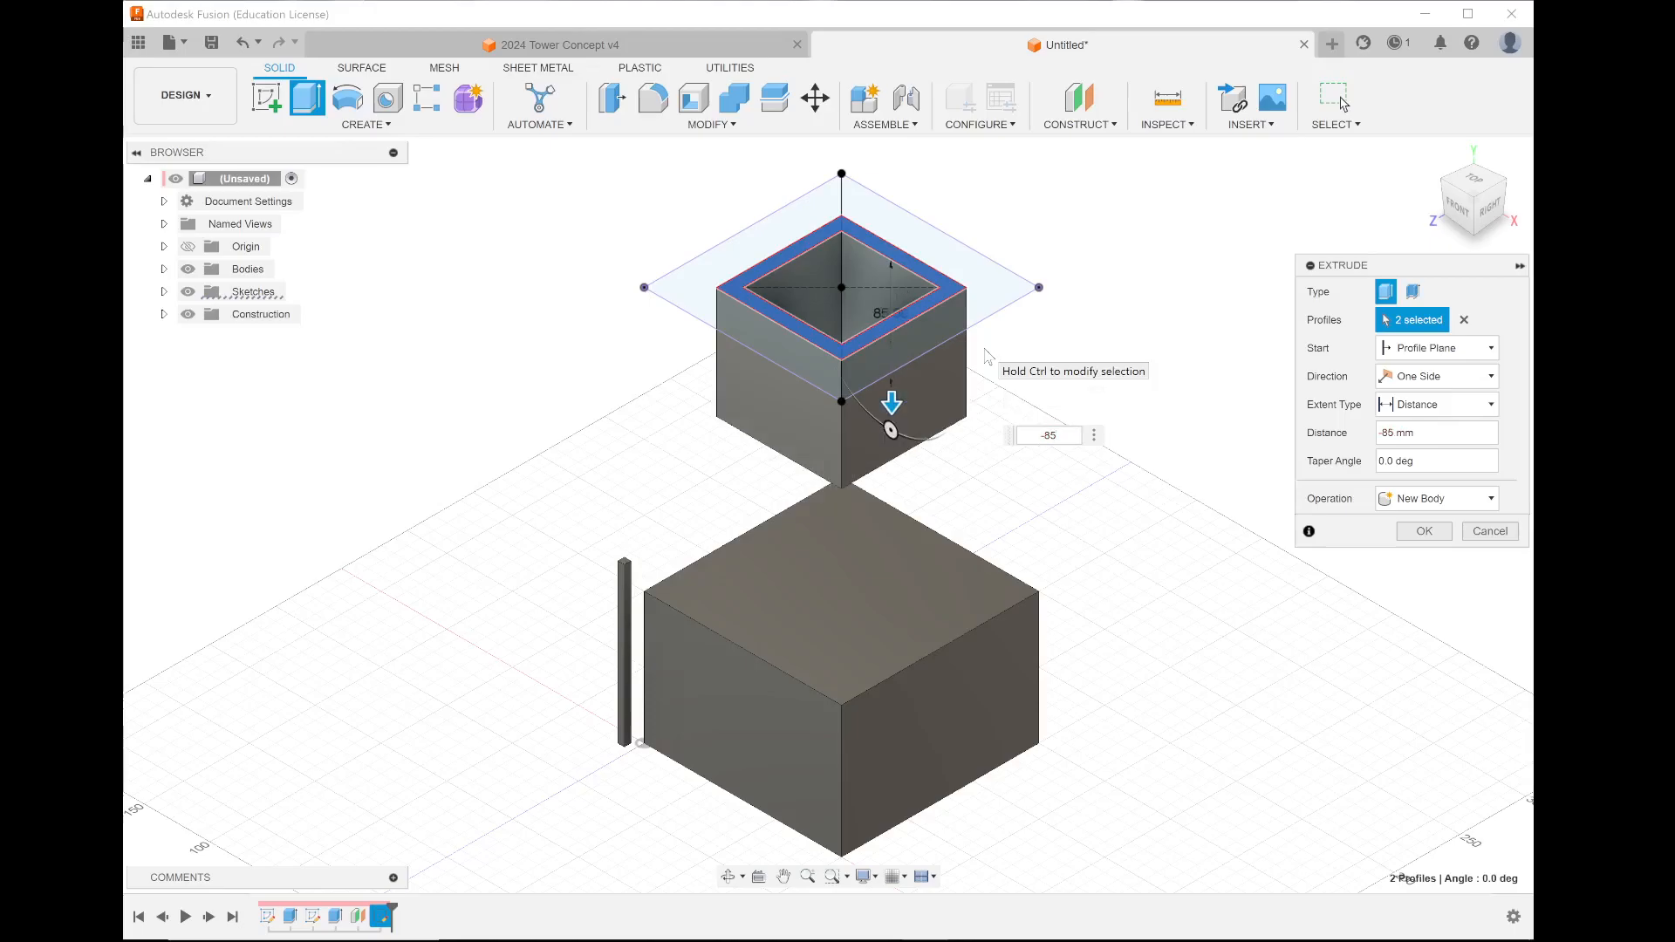
pyautogui.click(1424, 532)
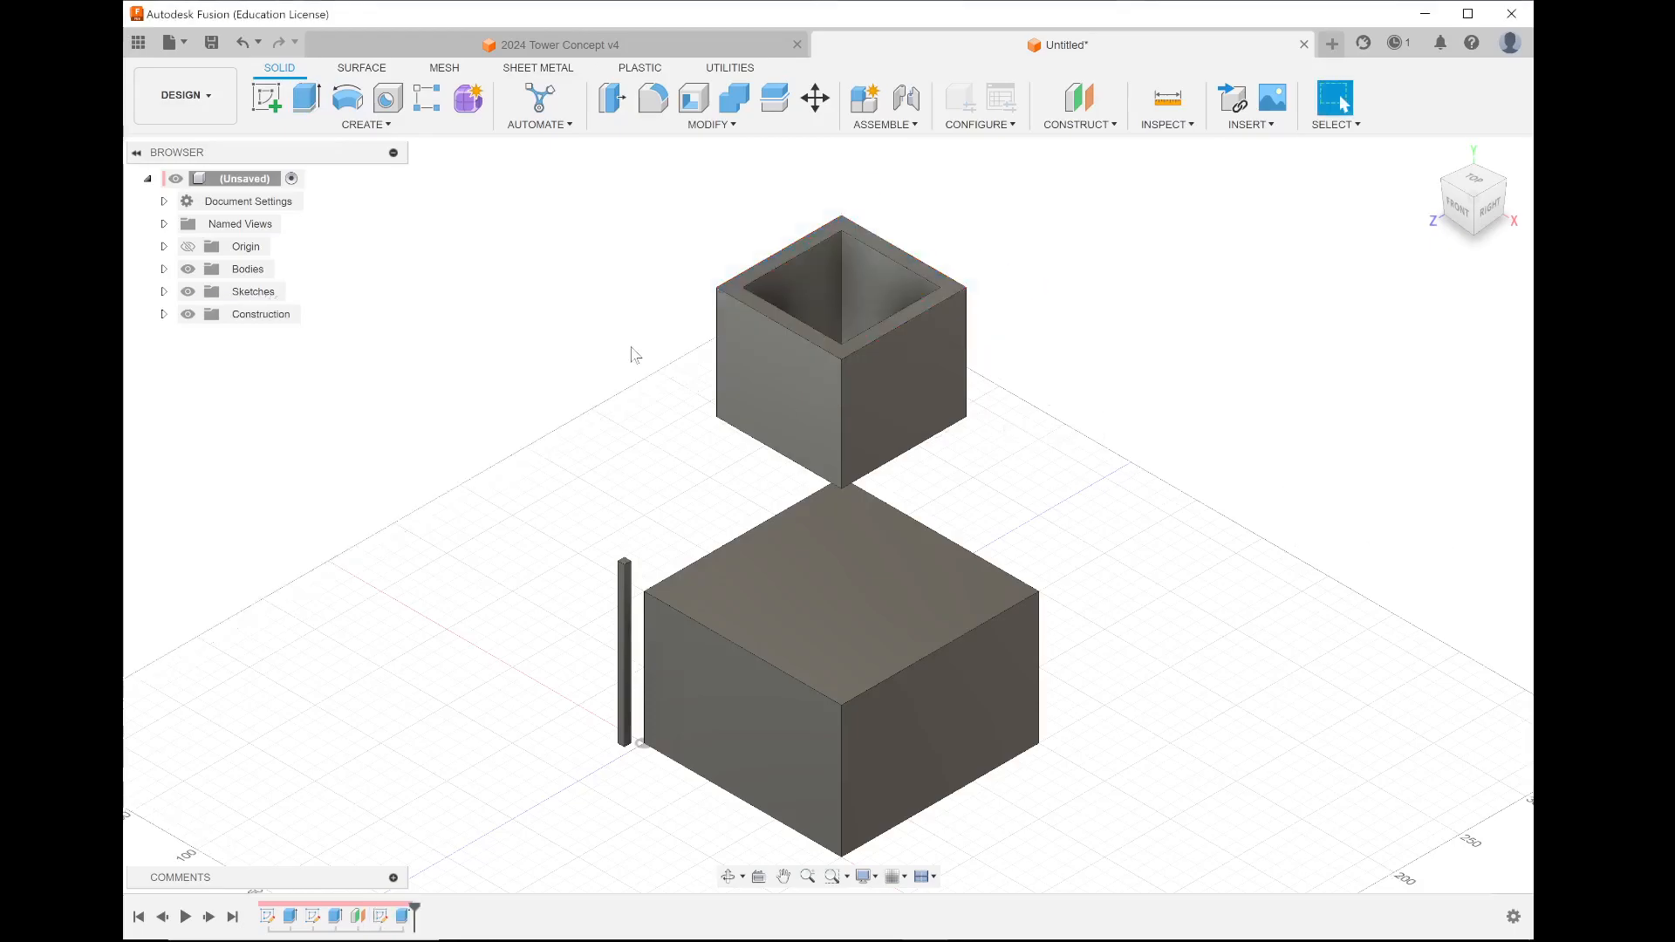
# - Expand the list of bodies and look at the opacity options for the hollow square body
pyautogui.click(164, 269)
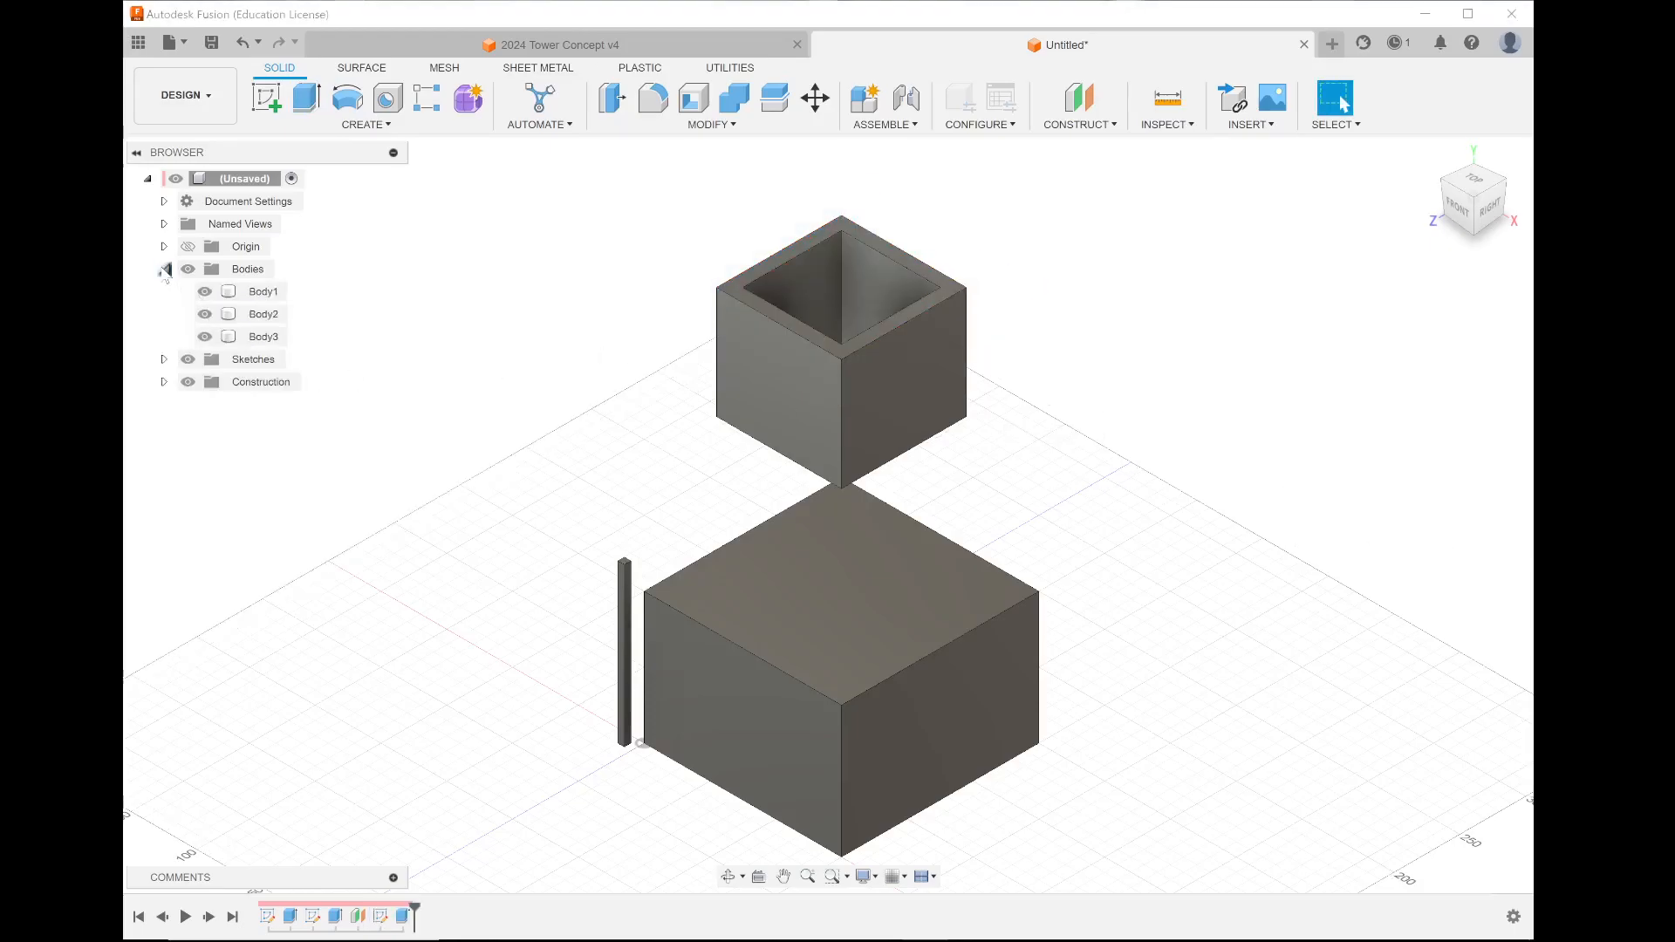
pyautogui.rightClick(266, 340)
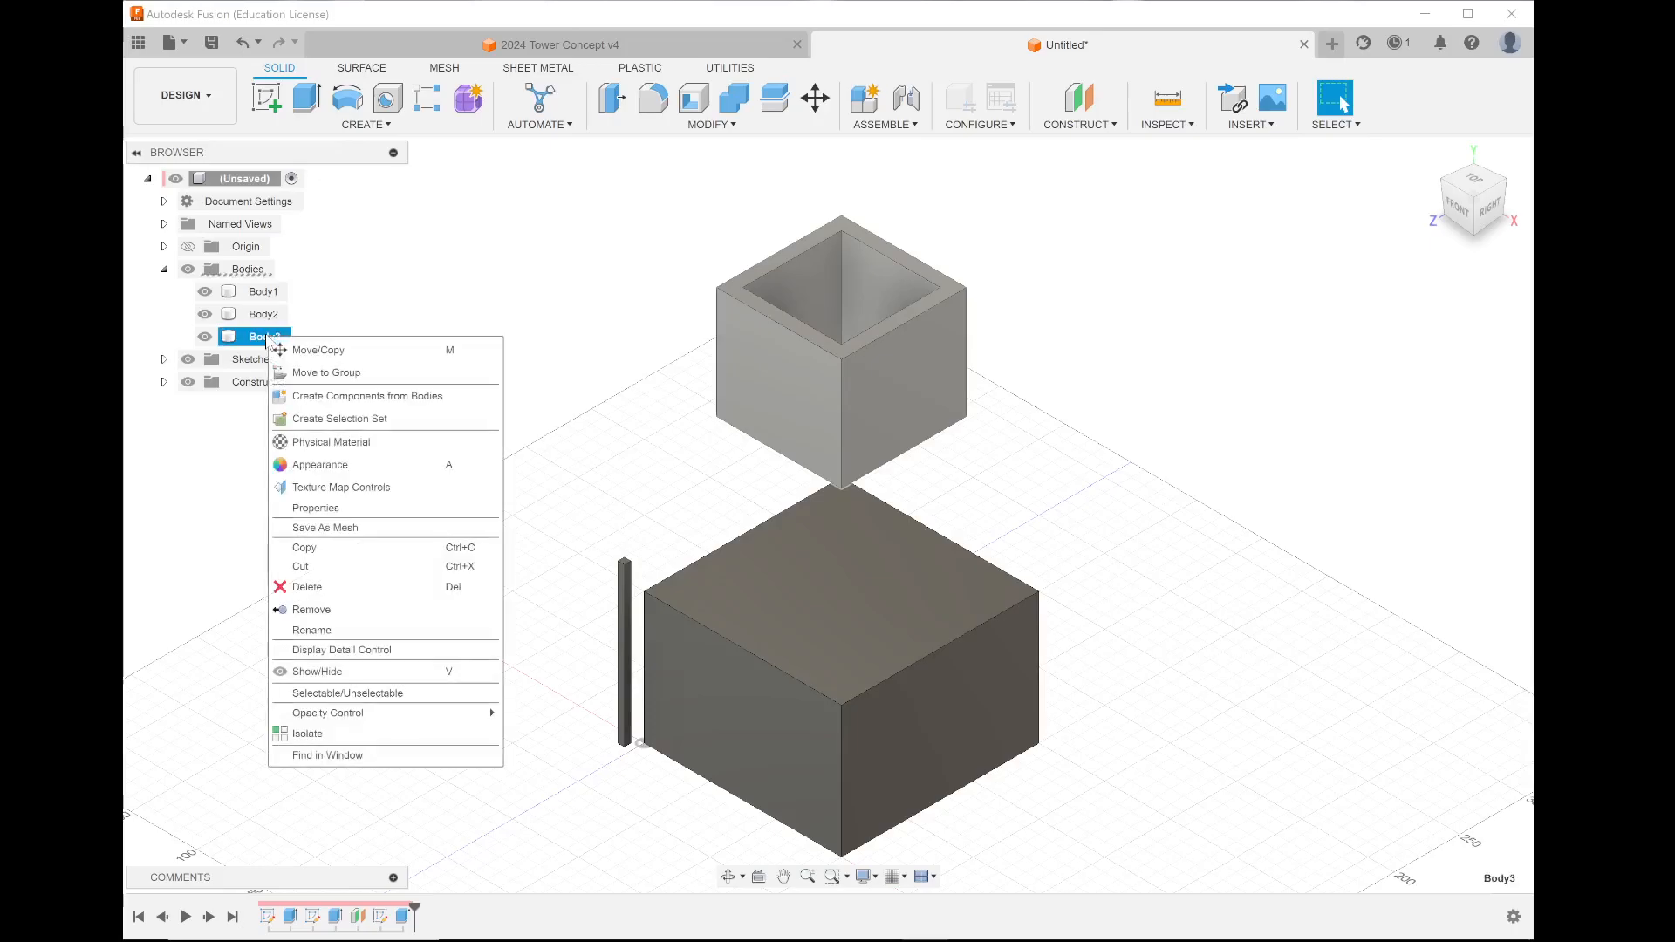
pyautogui.moveTo(359, 716)
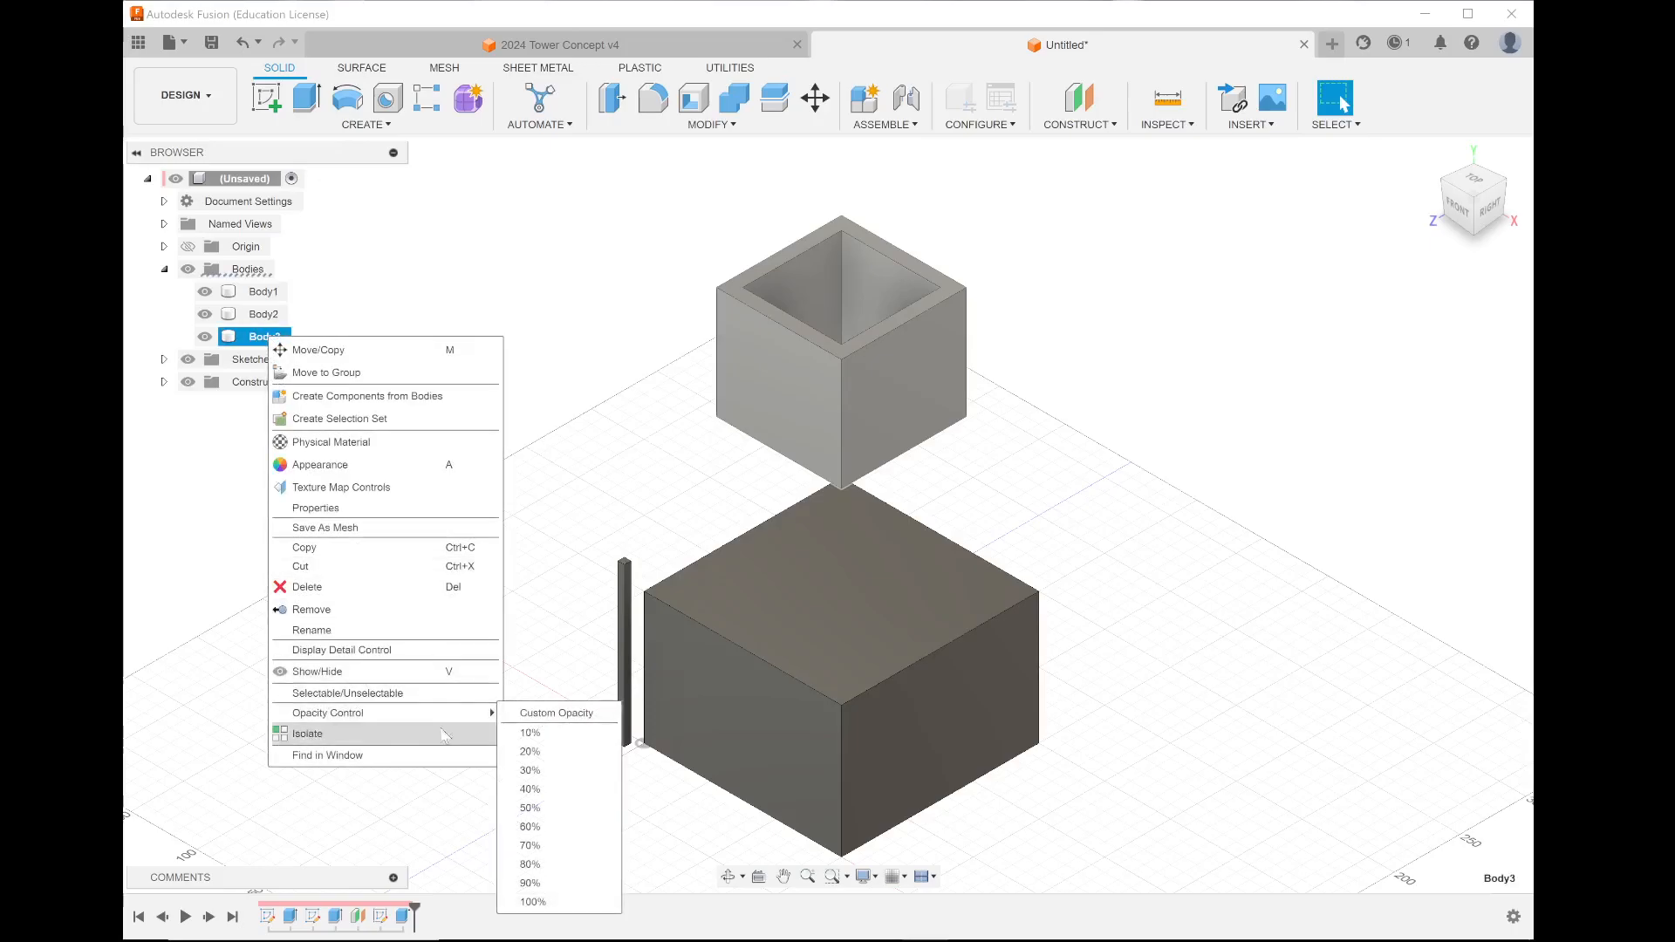
pyautogui.click(222, 463)
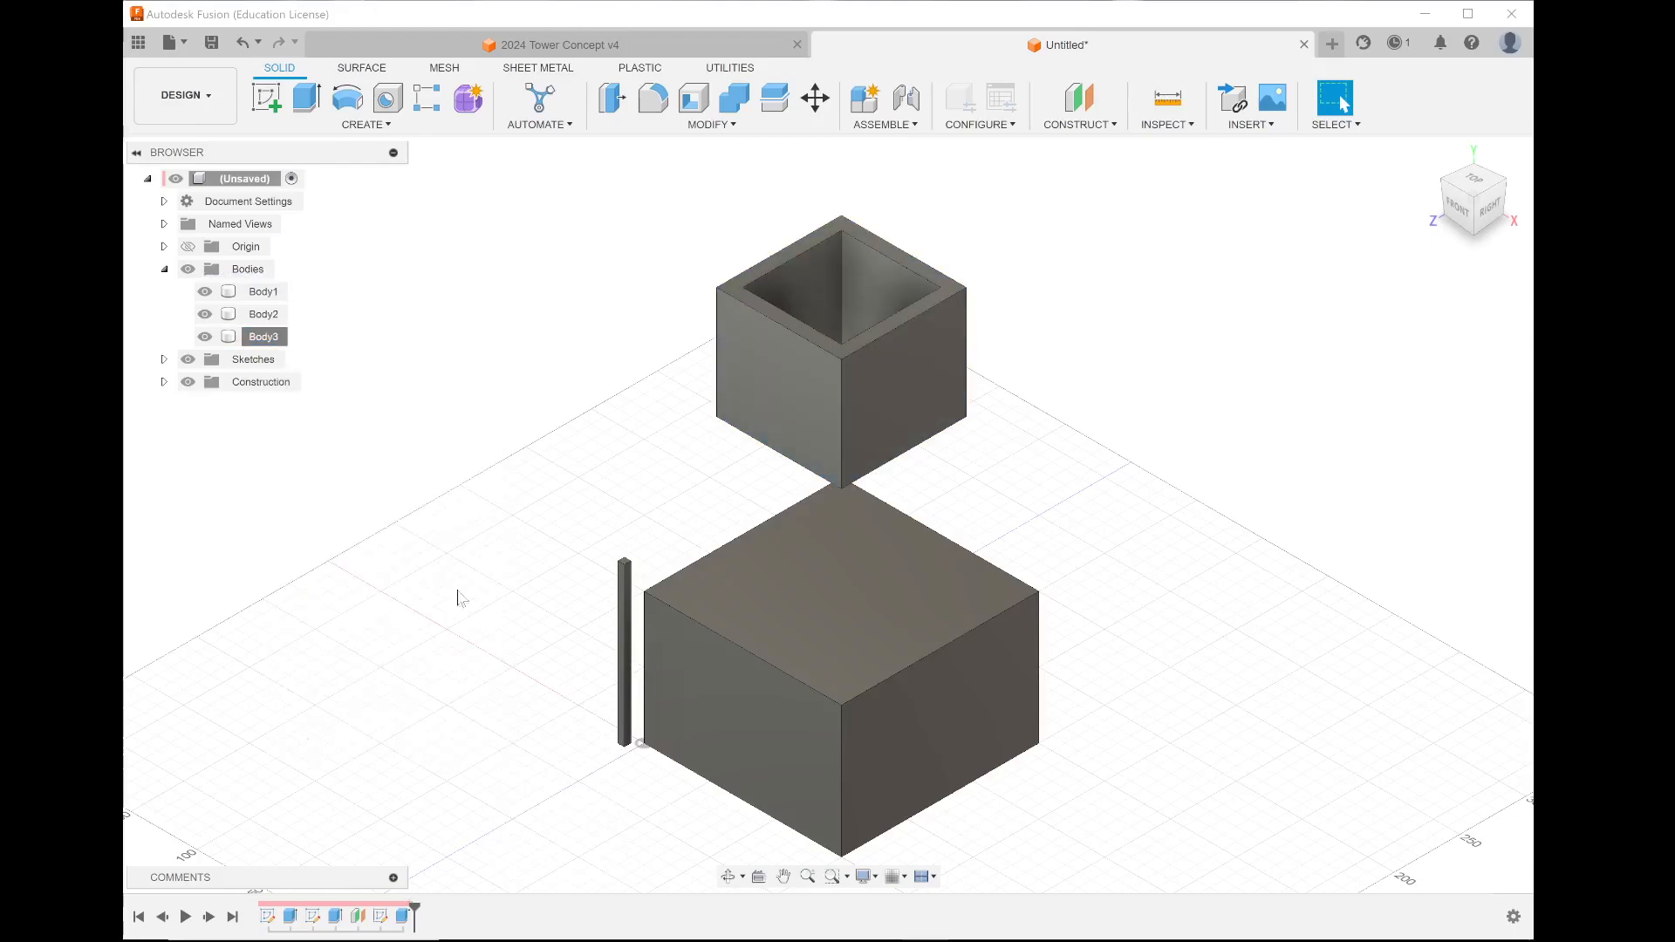
# - Highlight Body1, Body2 and Body3 one after another to identify each in the model
pyautogui.click(255, 296)
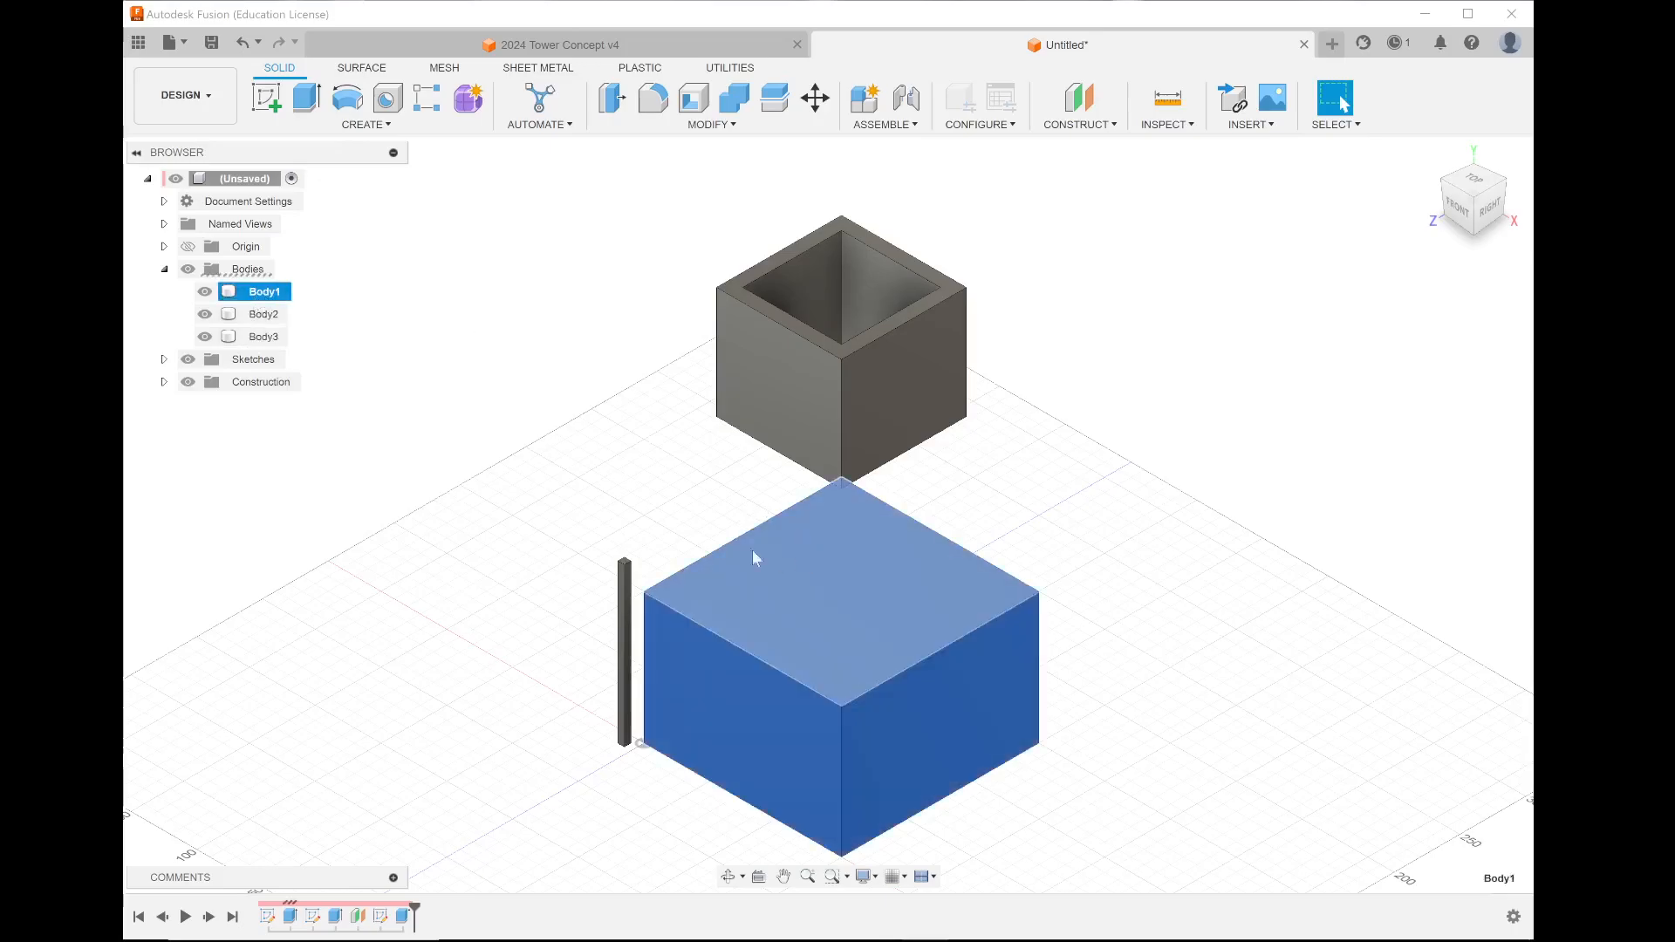
pyautogui.click(265, 314)
pyautogui.click(265, 338)
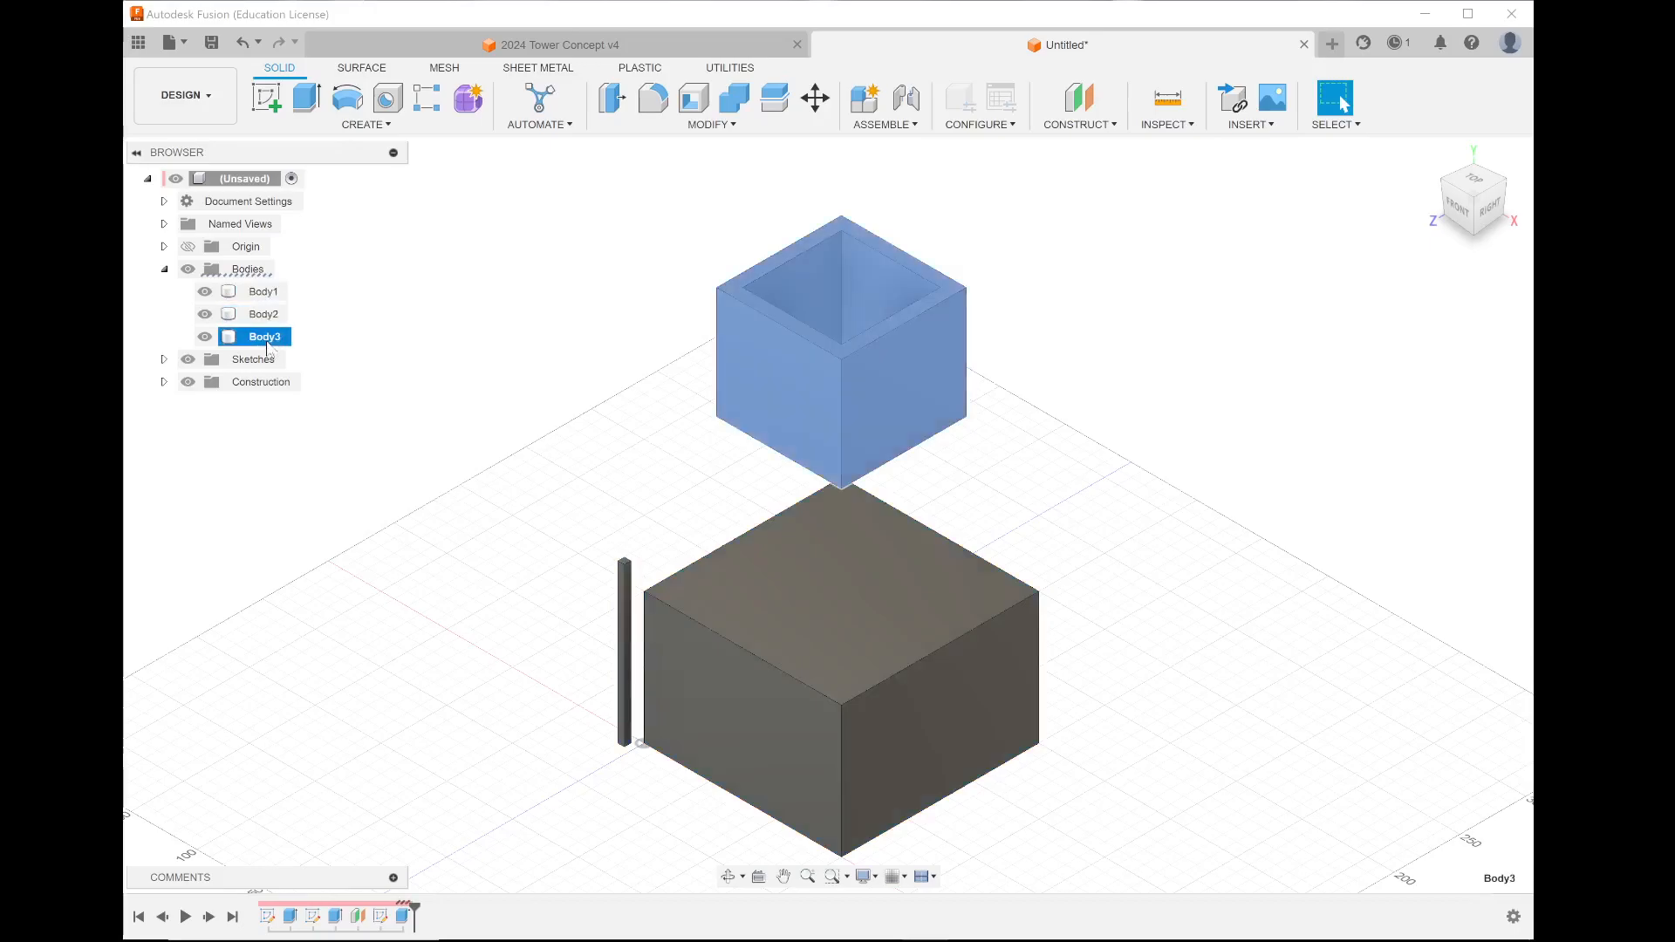
# - Set the opacity of the hollow square block, Body3, to 30% and clear the selection
pyautogui.rightClick(267, 347)
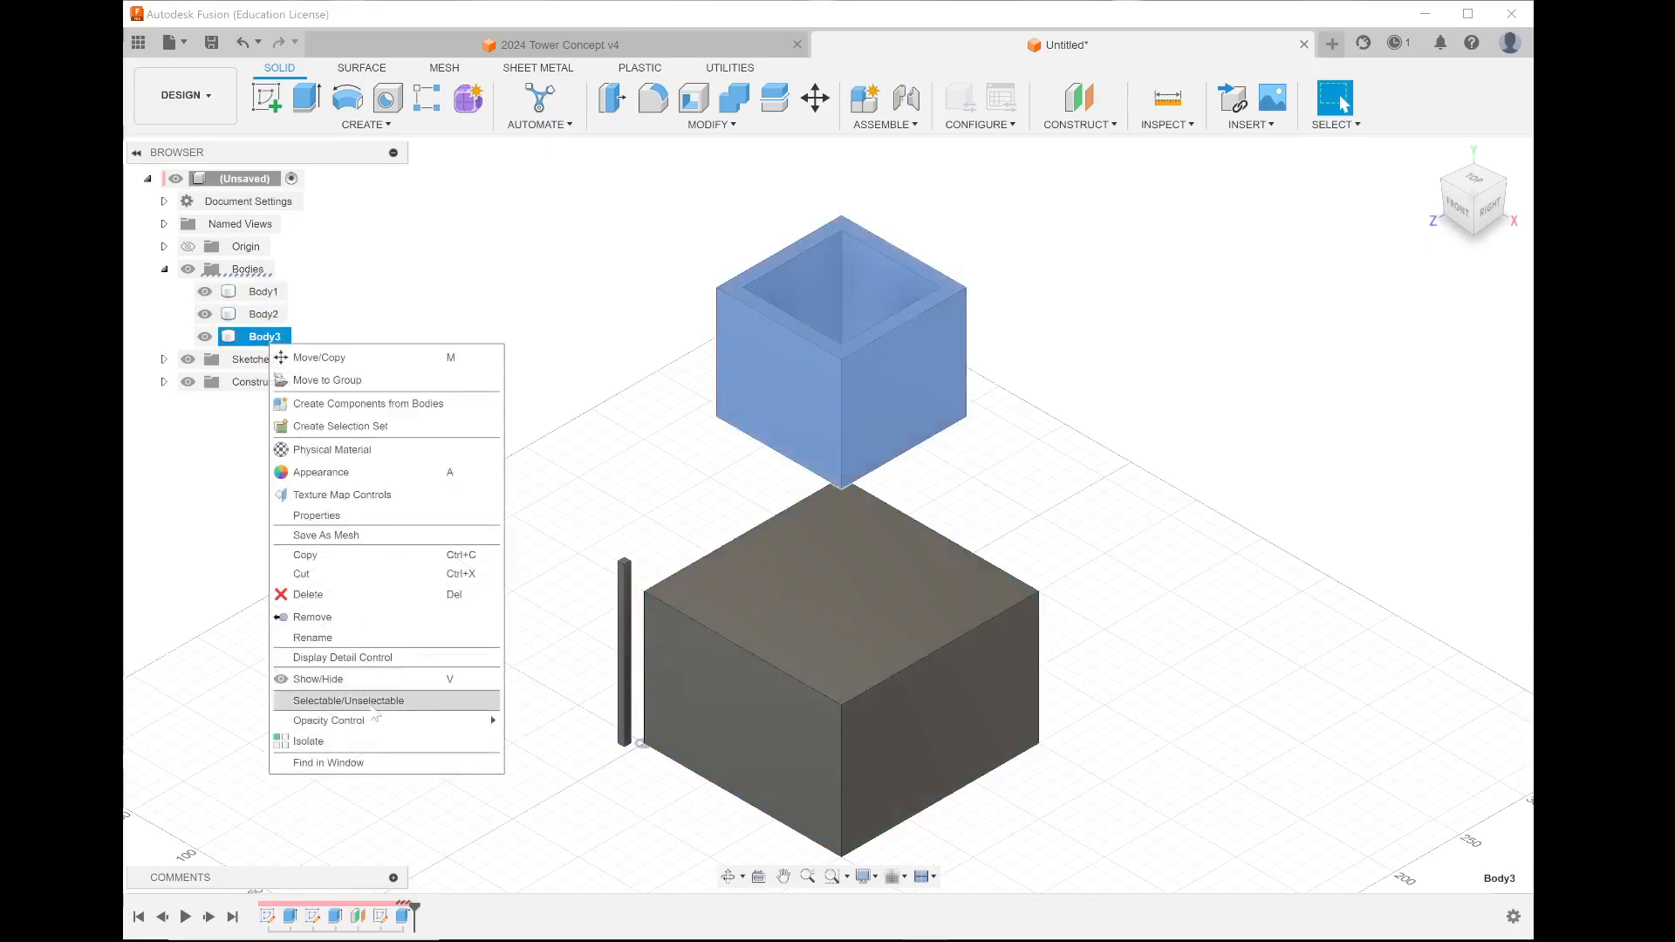
pyautogui.moveTo(374, 722)
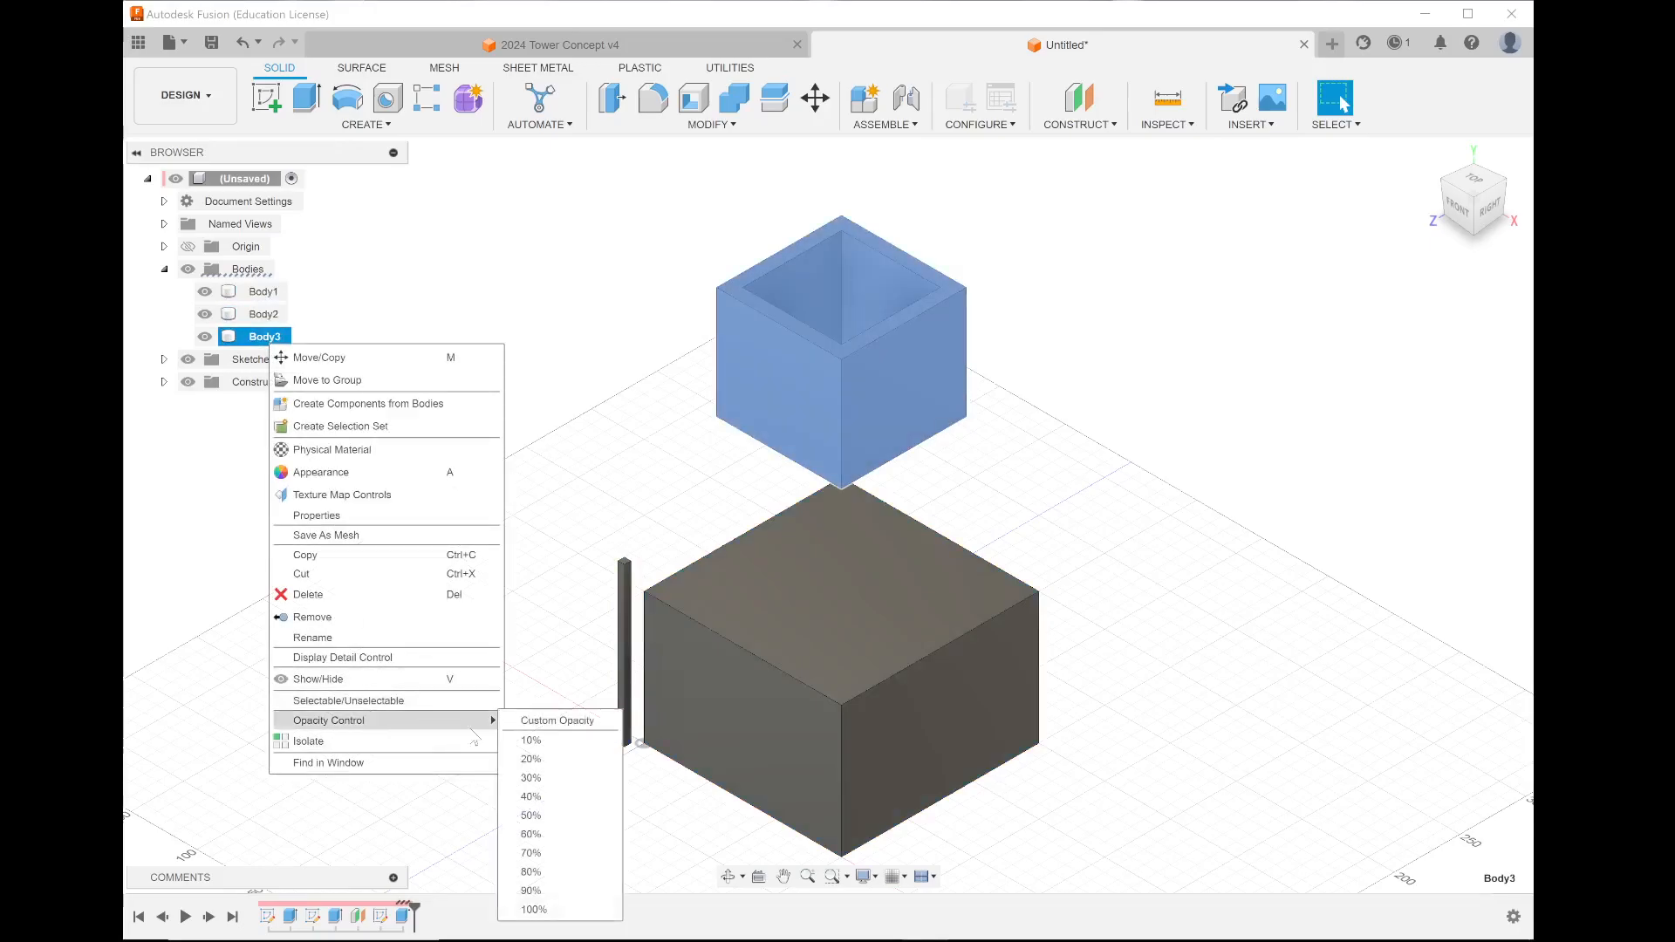
pyautogui.click(555, 776)
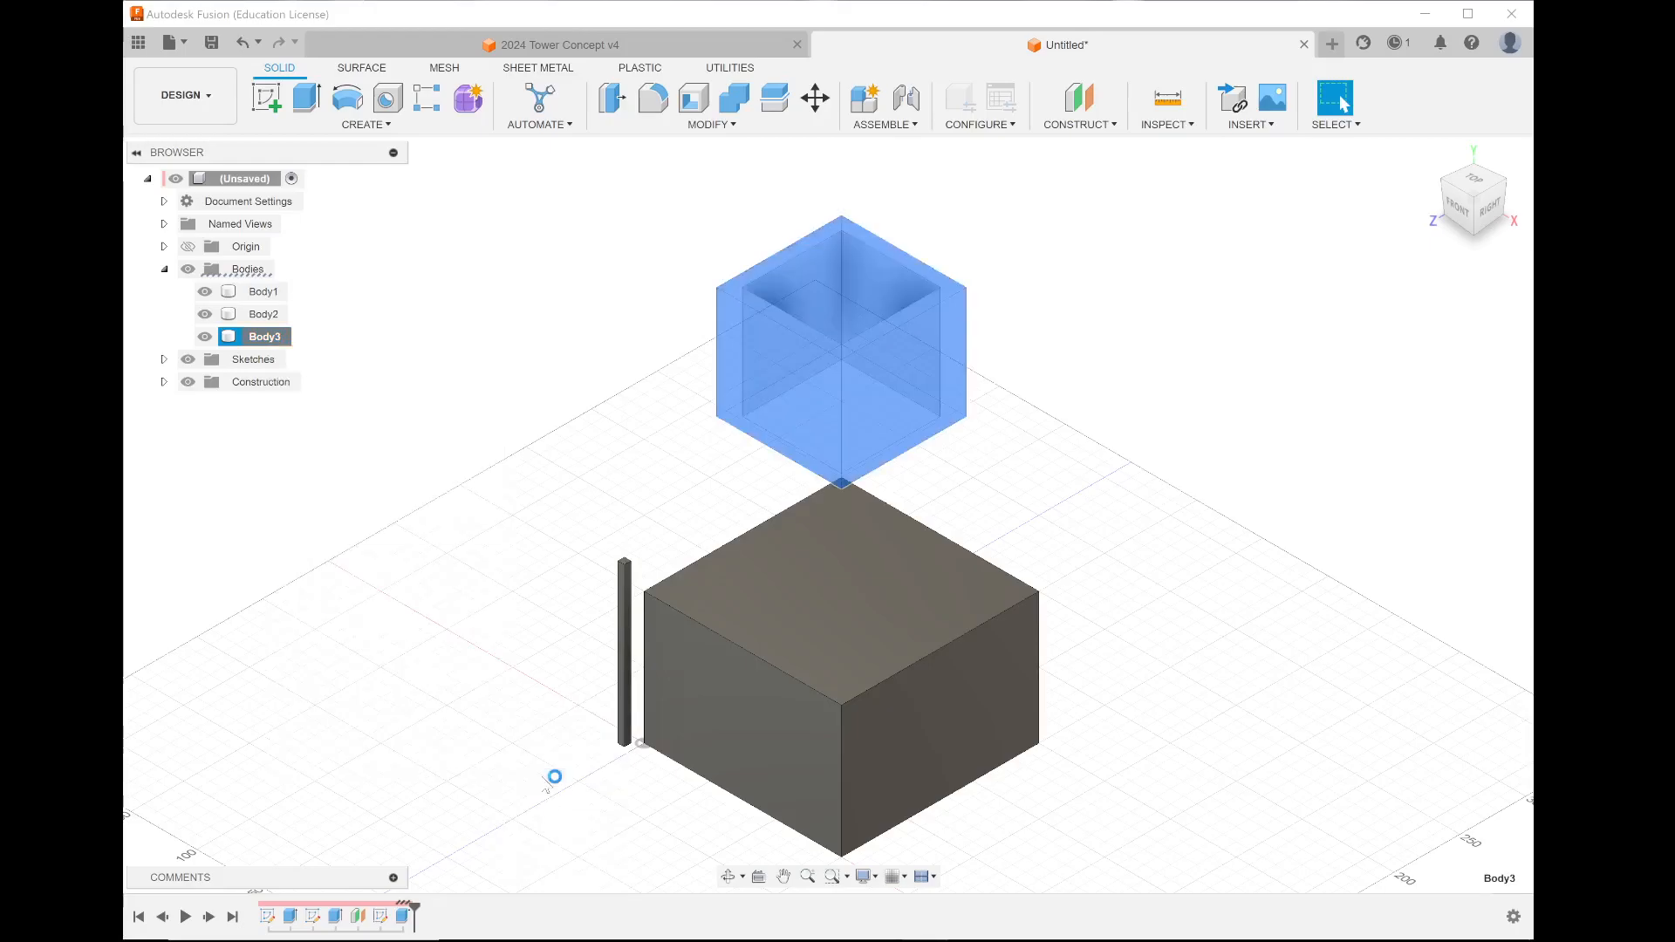
pyautogui.click(1074, 415)
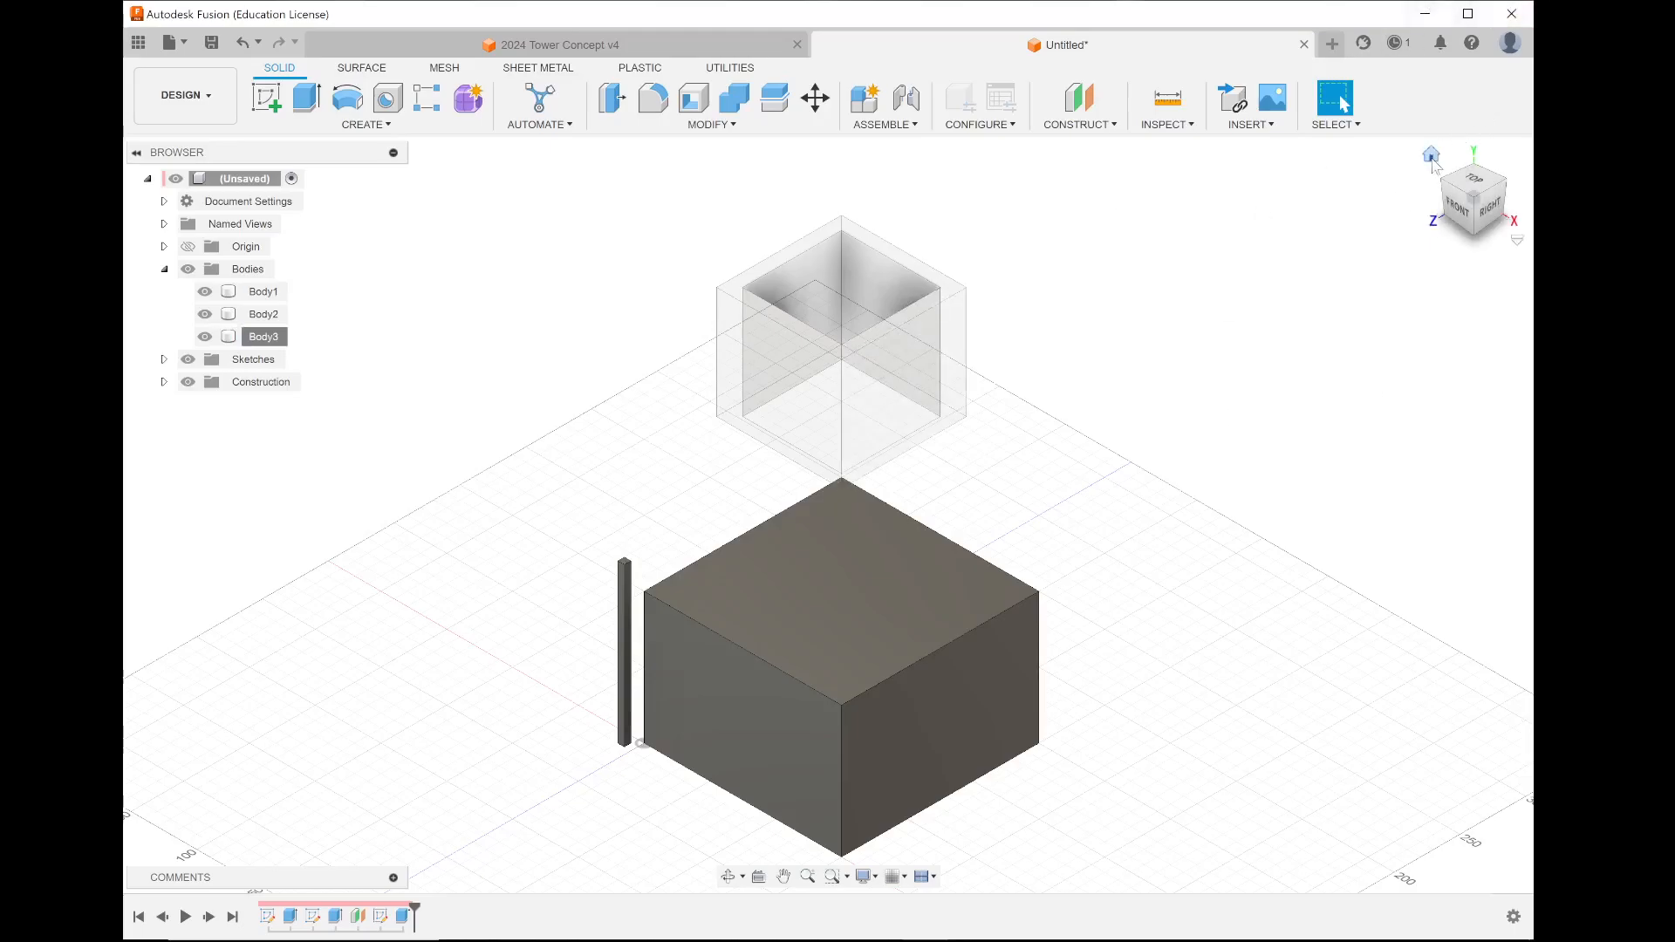
# - Start a new sketch and show and hide Sketch1, Sketch2 and Sketch3 to examine which plane each lies on
pyautogui.click(267, 109)
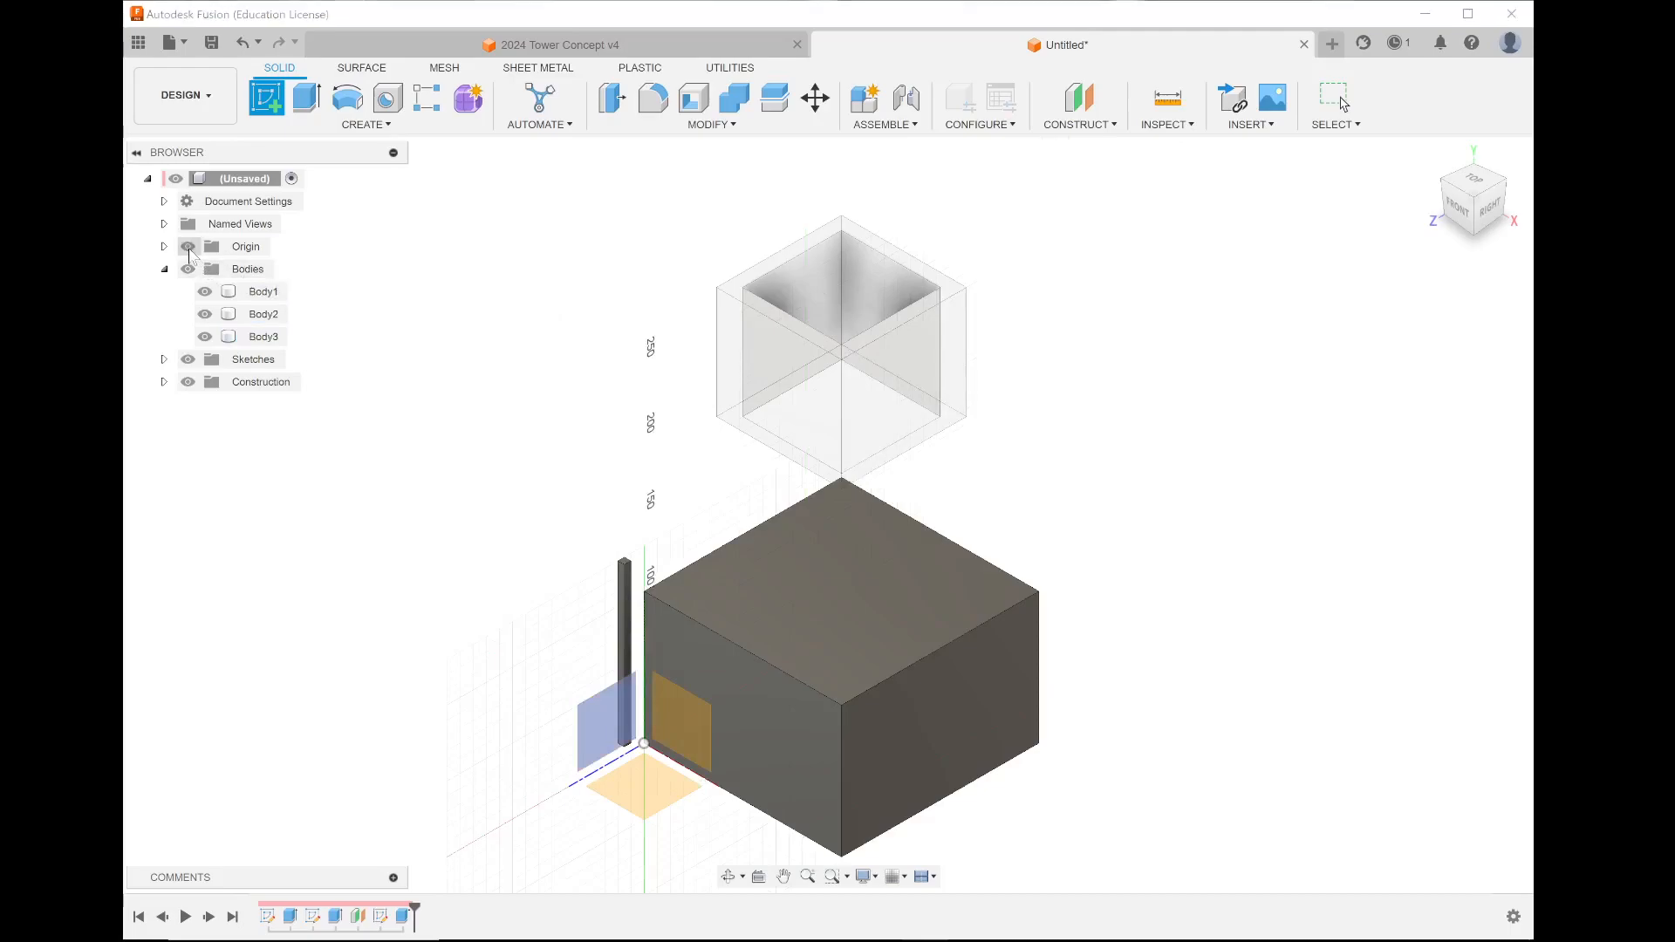
pyautogui.click(164, 382)
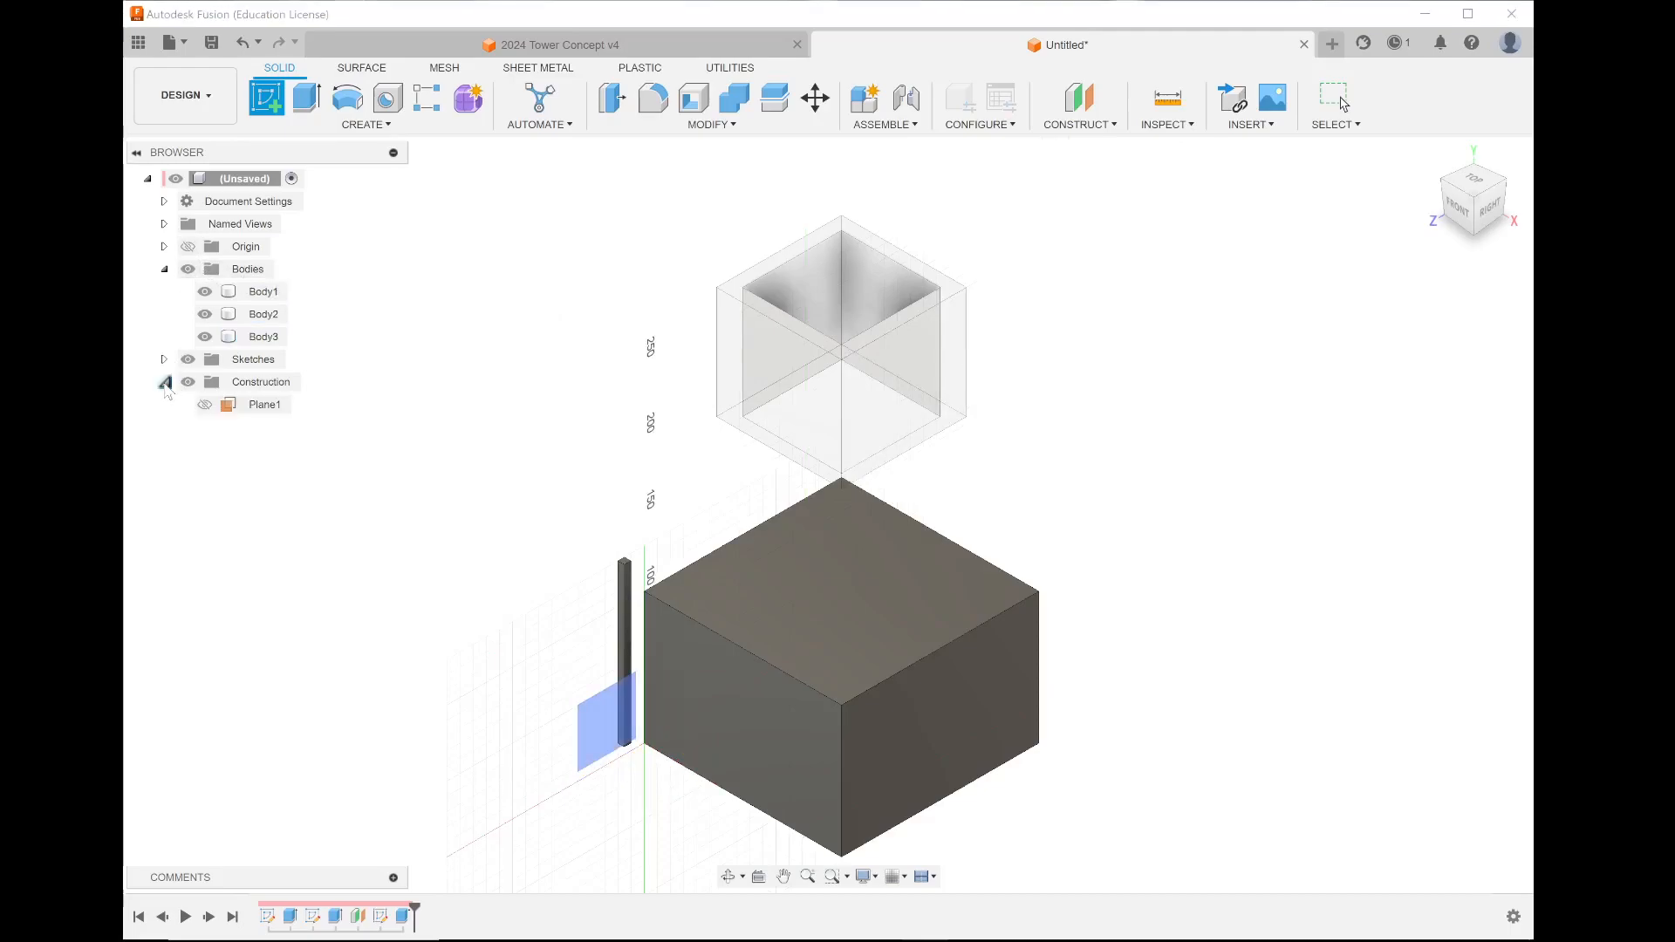
pyautogui.click(164, 383)
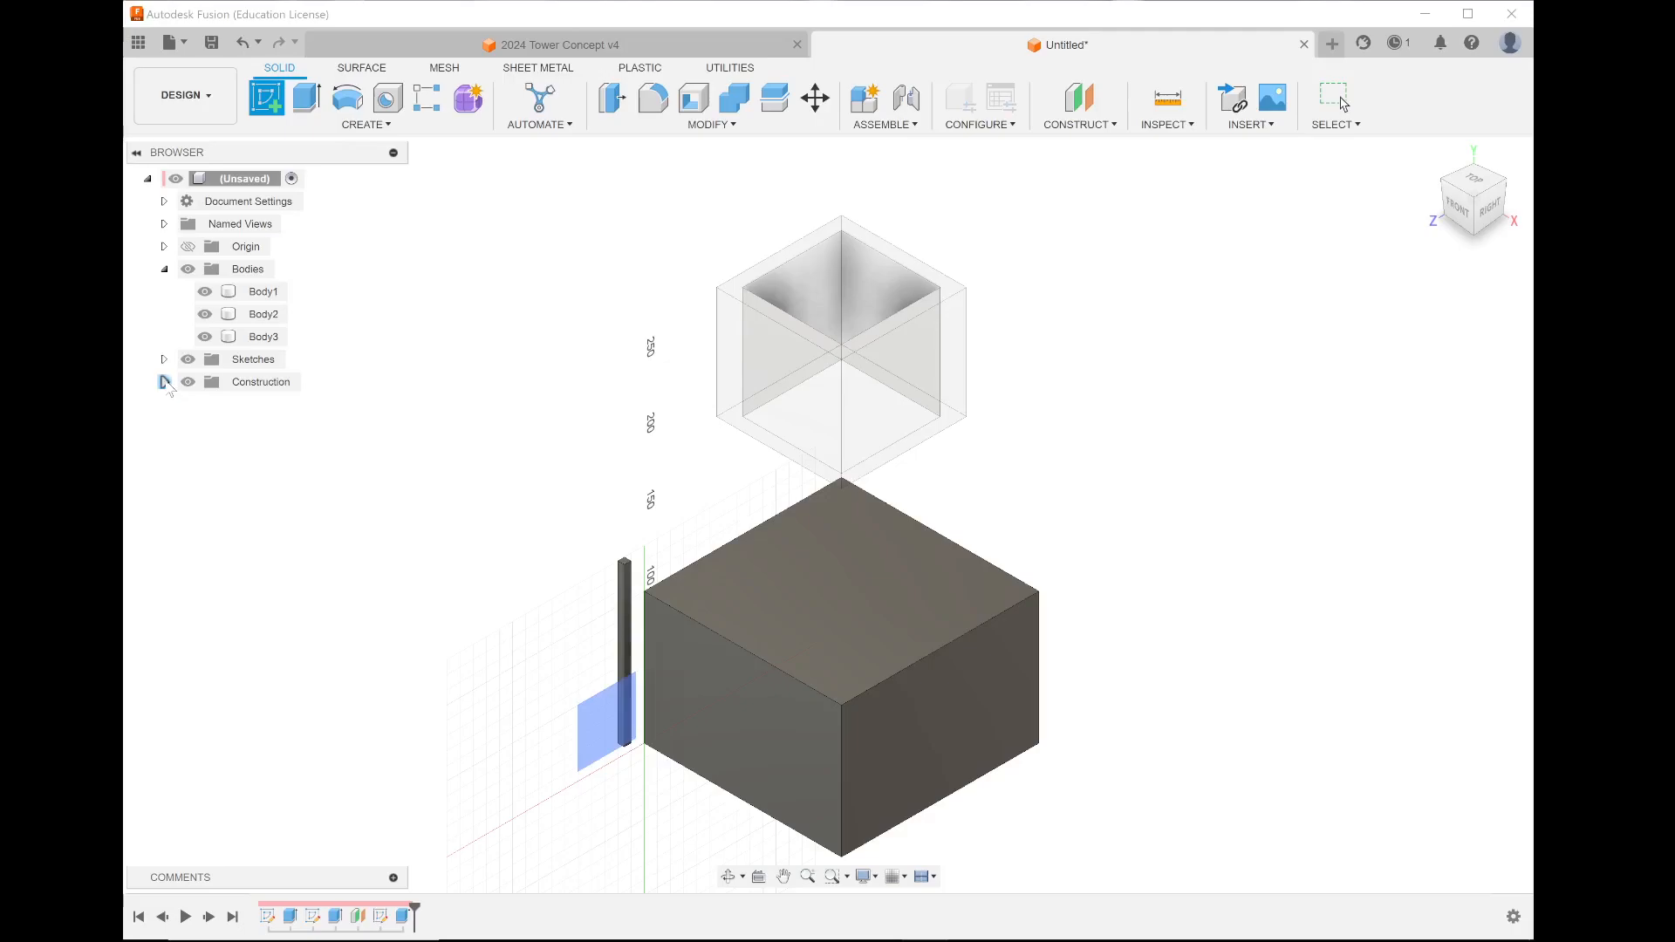
pyautogui.click(165, 359)
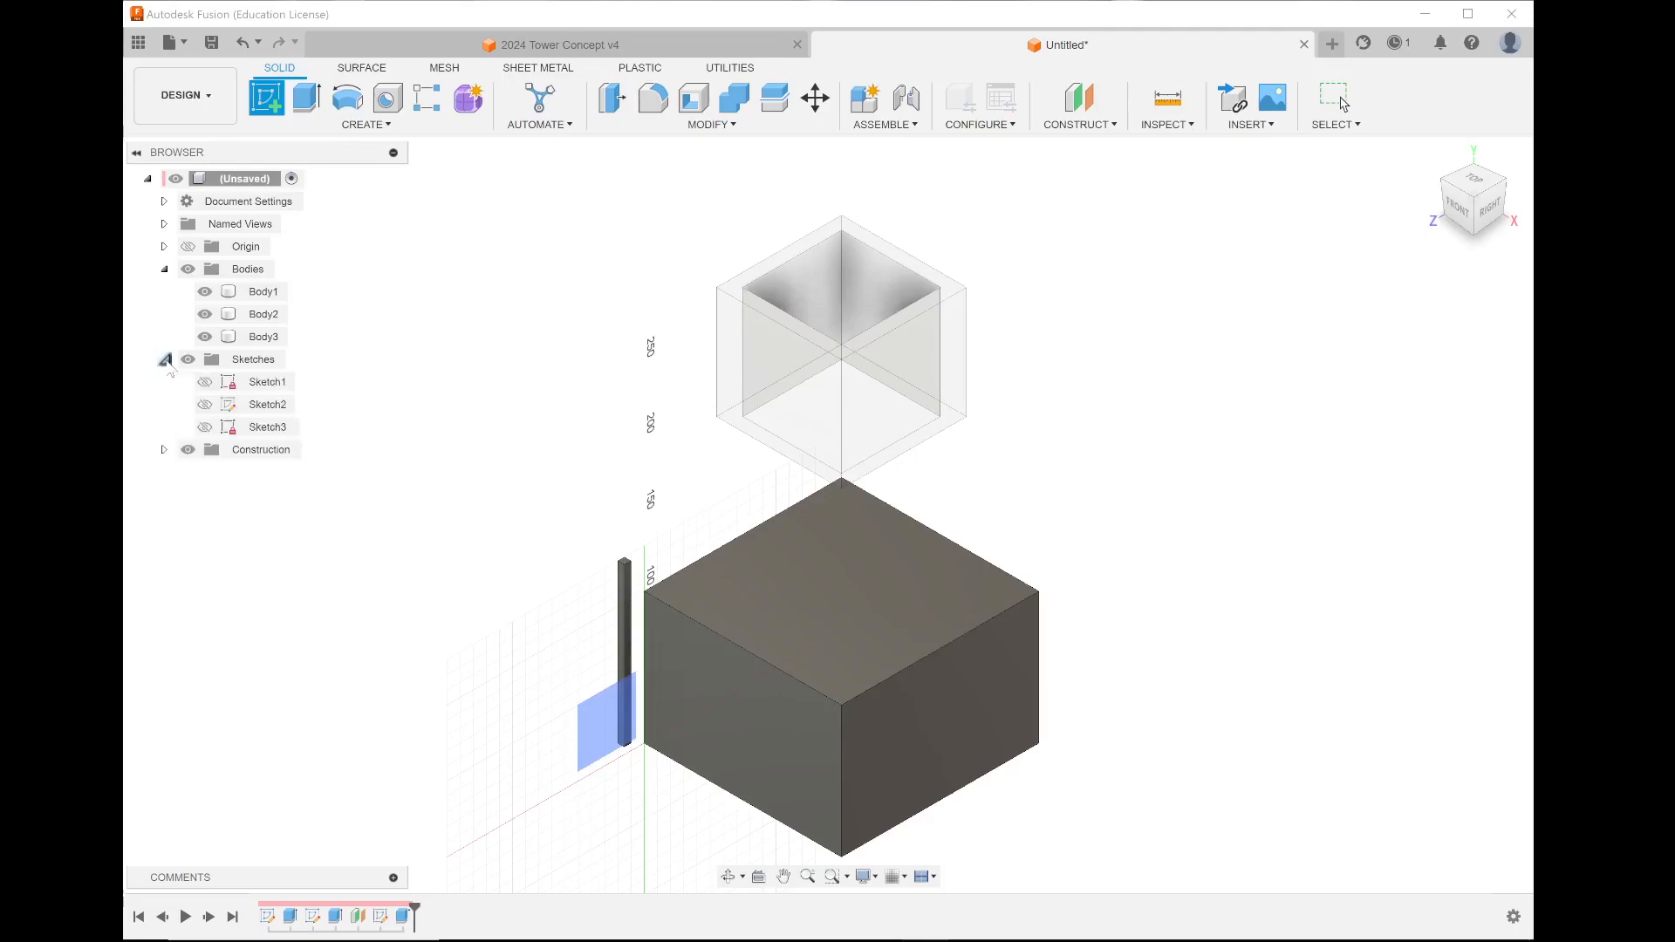
pyautogui.click(204, 382)
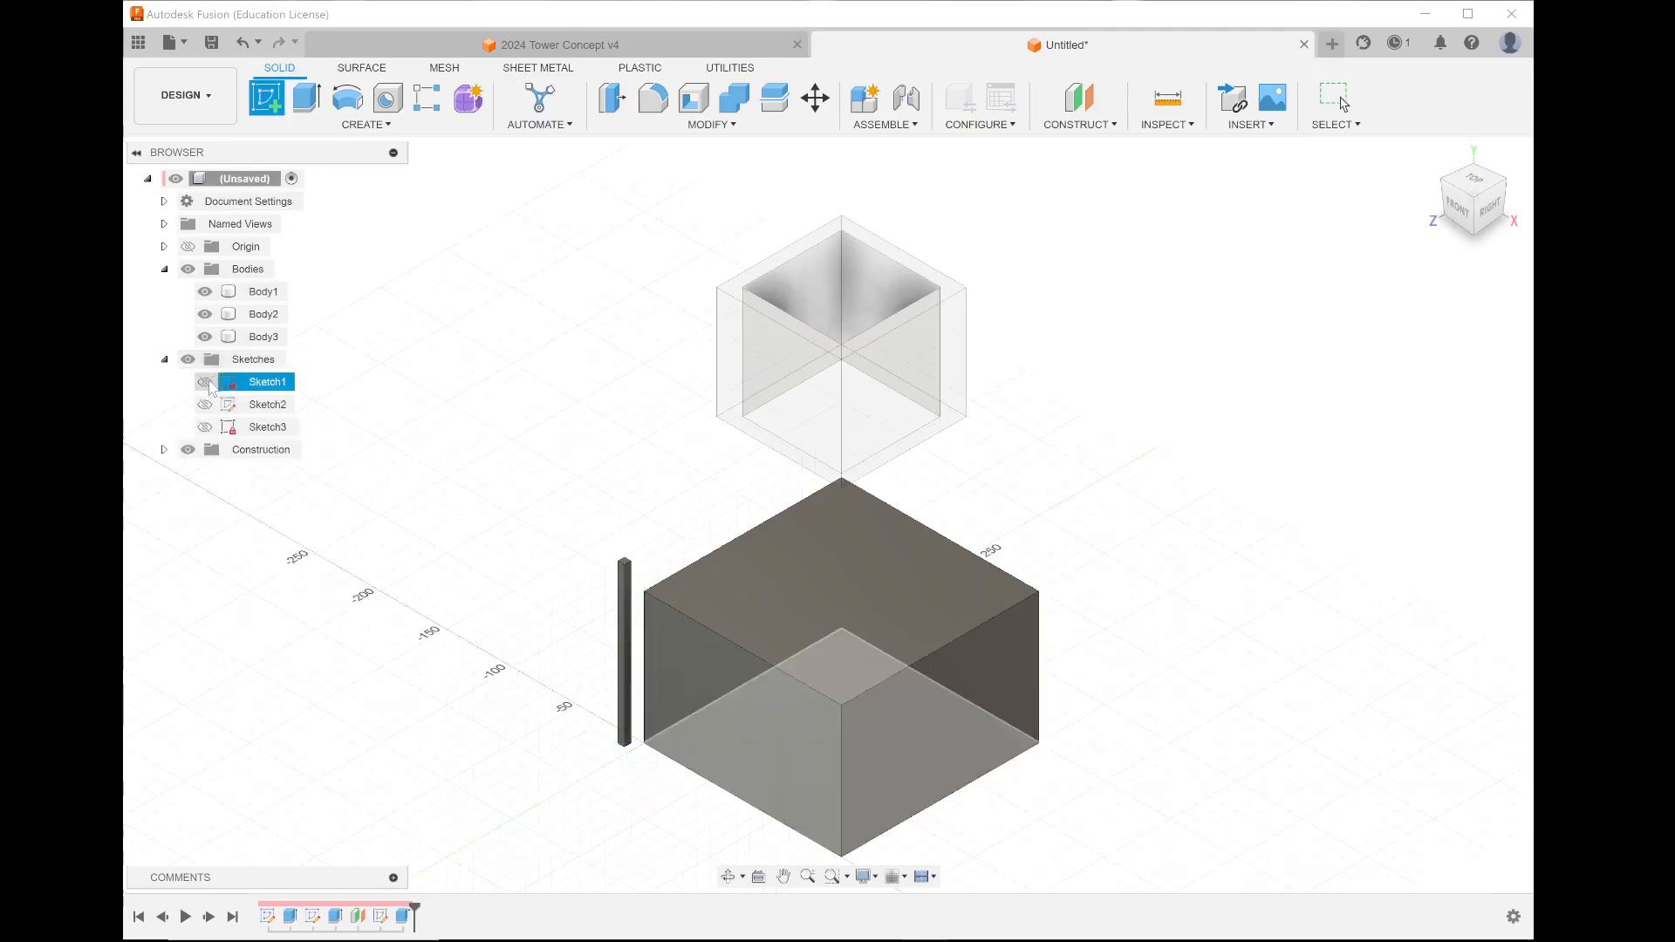
pyautogui.click(205, 404)
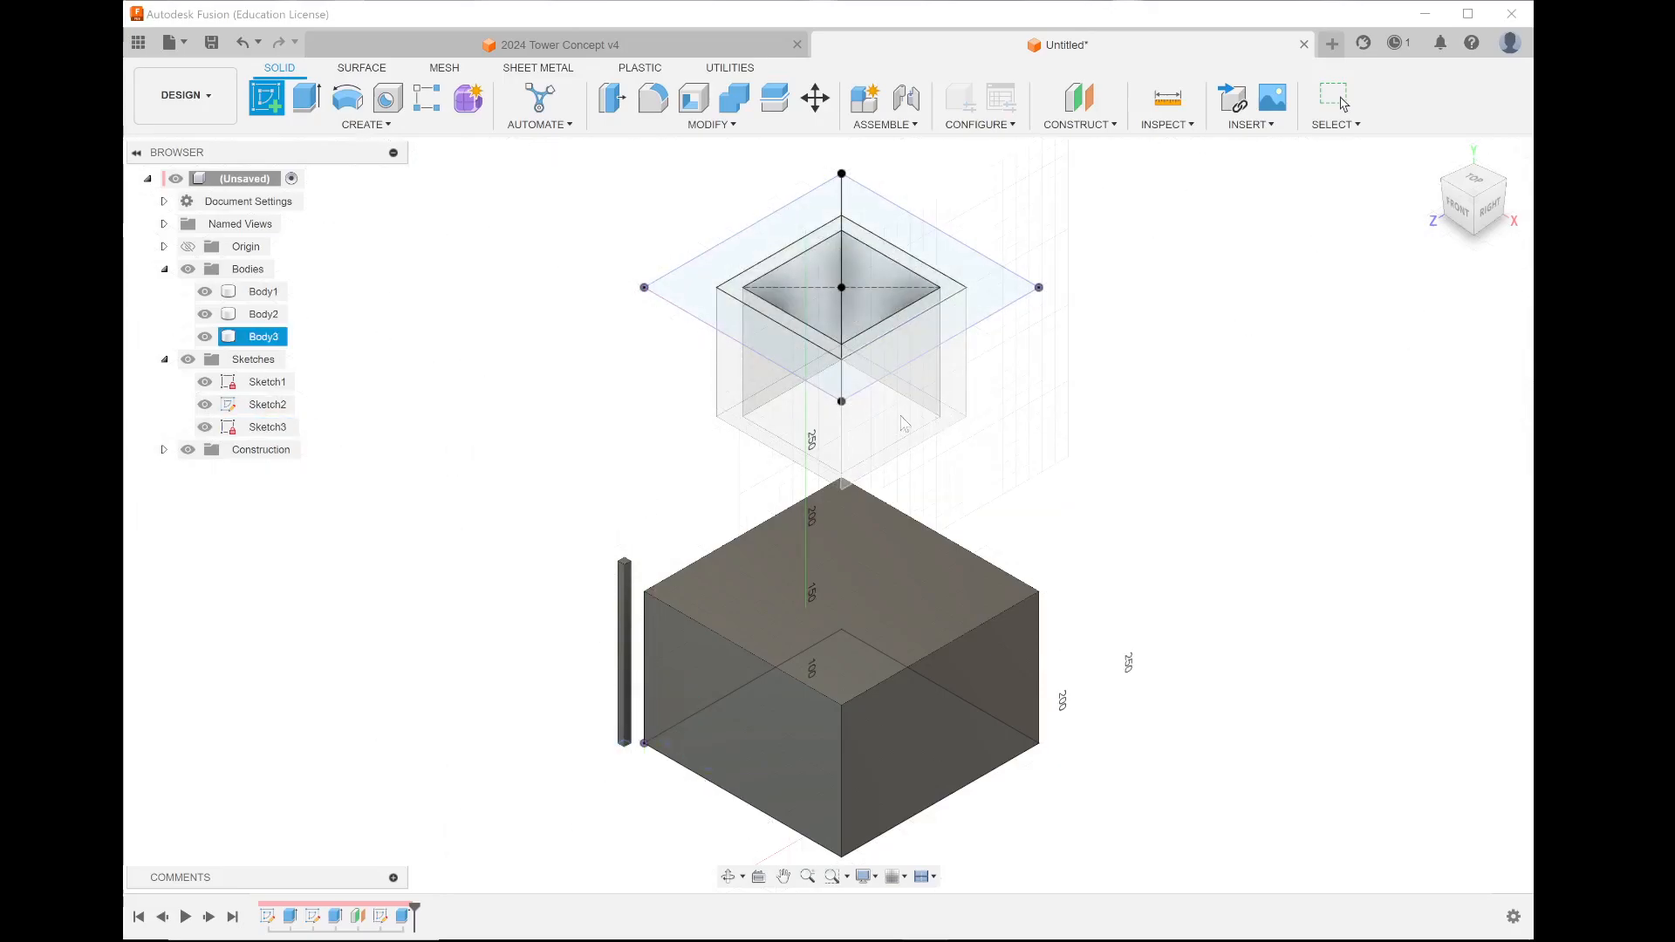
pyautogui.click(249, 427)
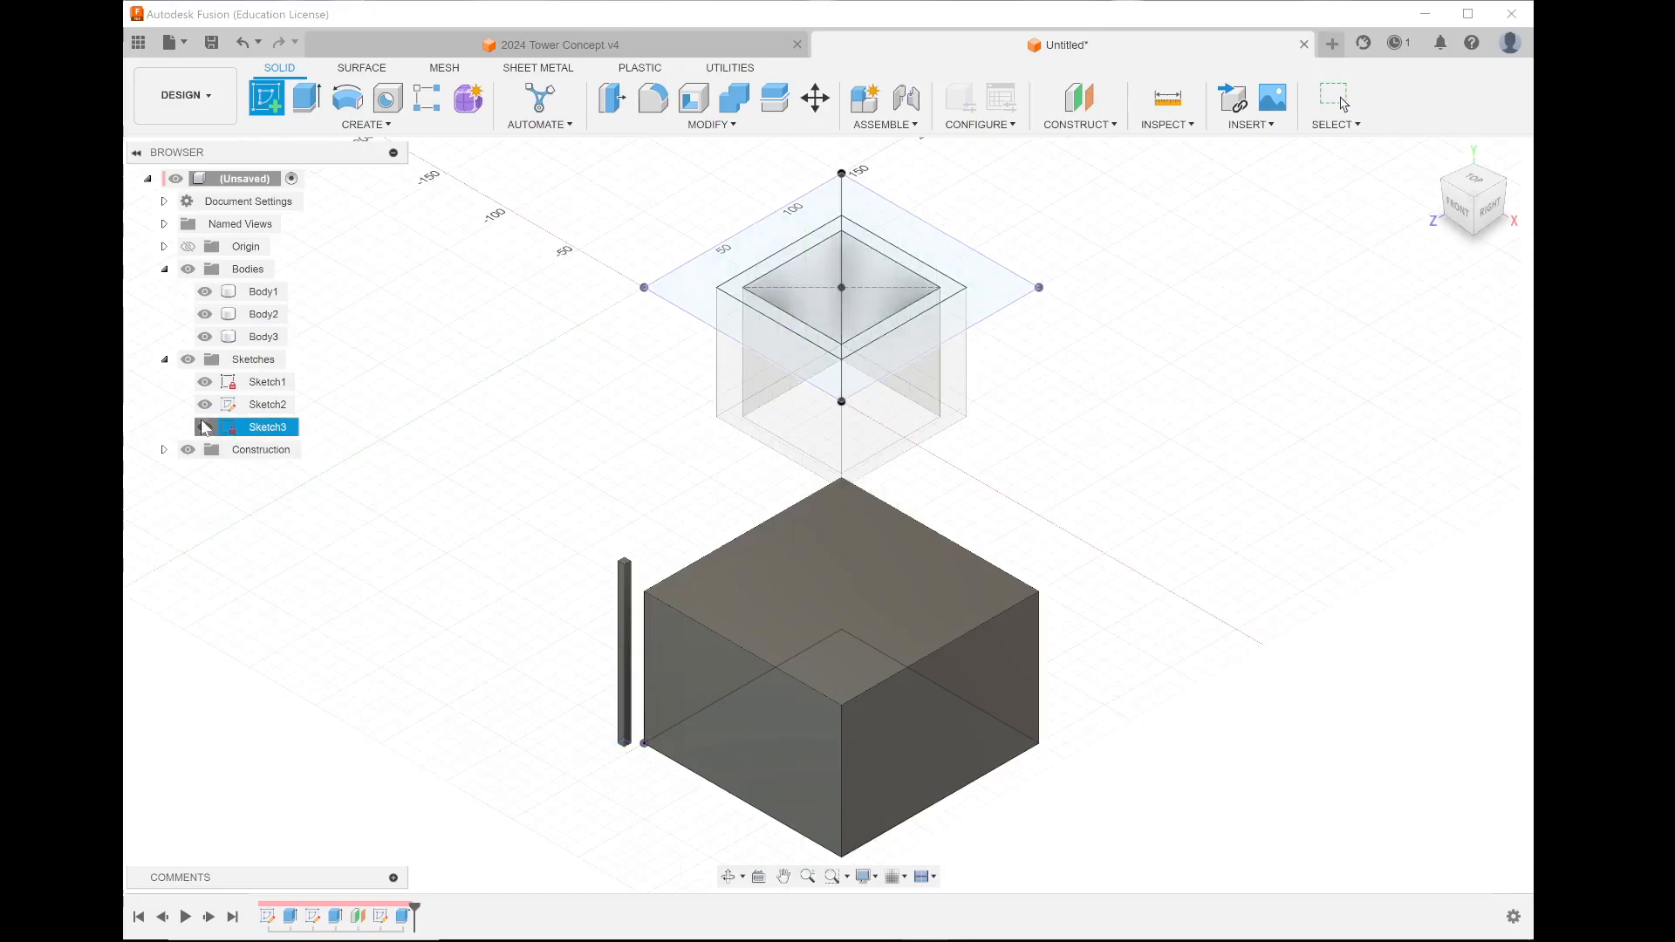
pyautogui.click(205, 427)
pyautogui.click(205, 405)
pyautogui.click(204, 382)
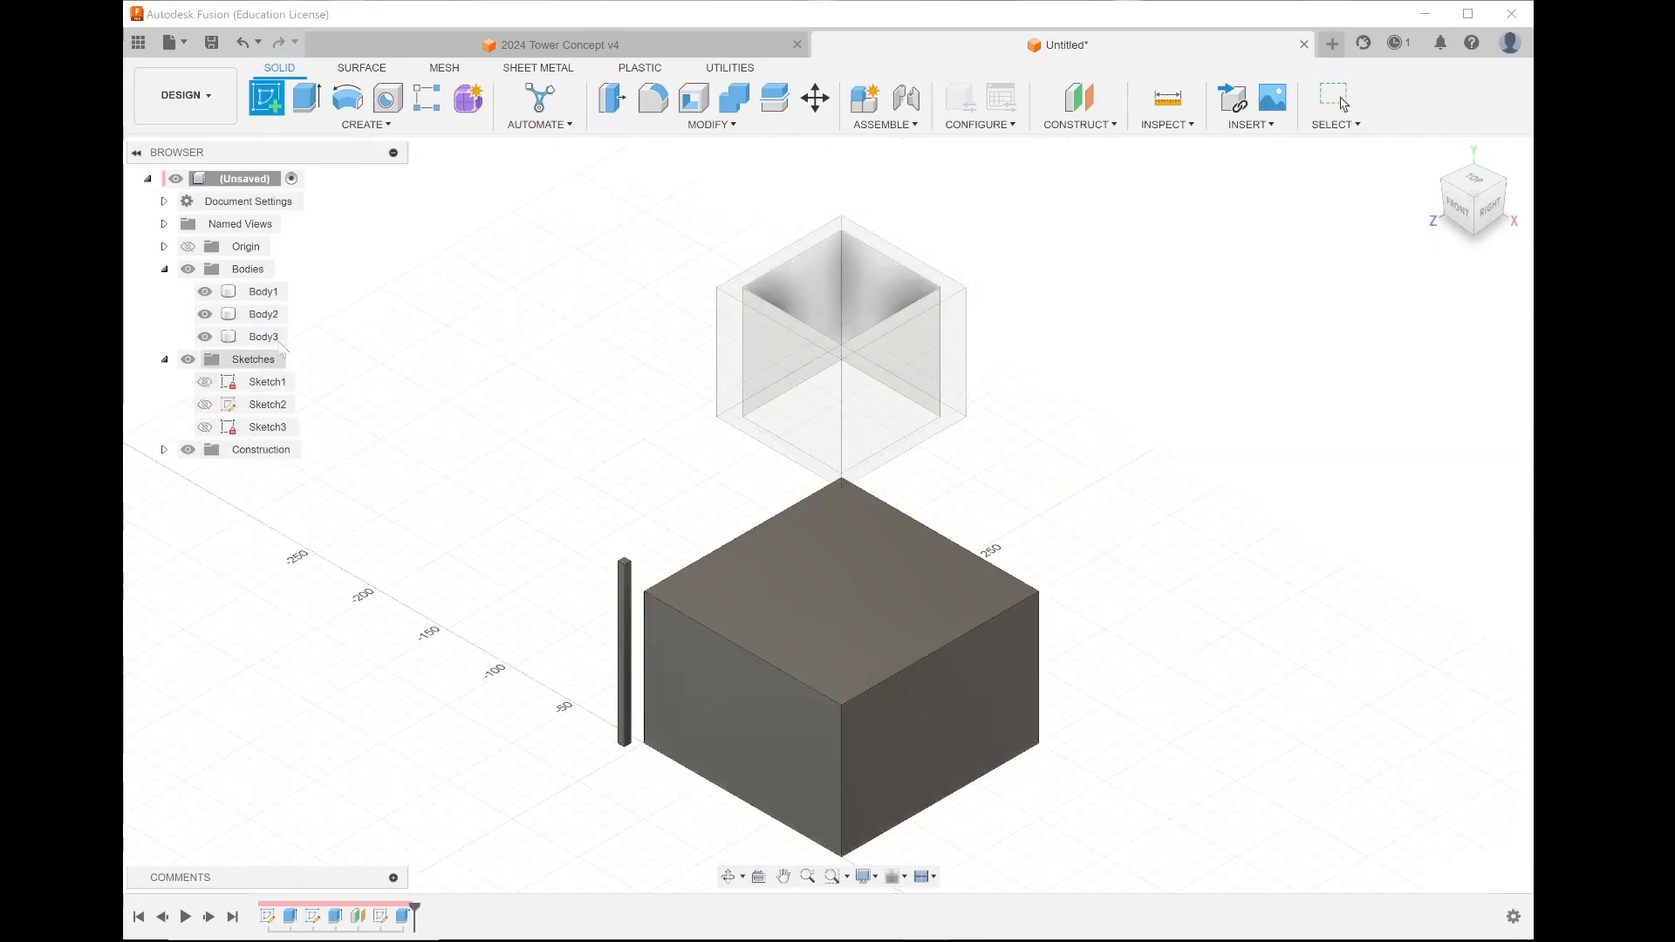
pyautogui.click(207, 389)
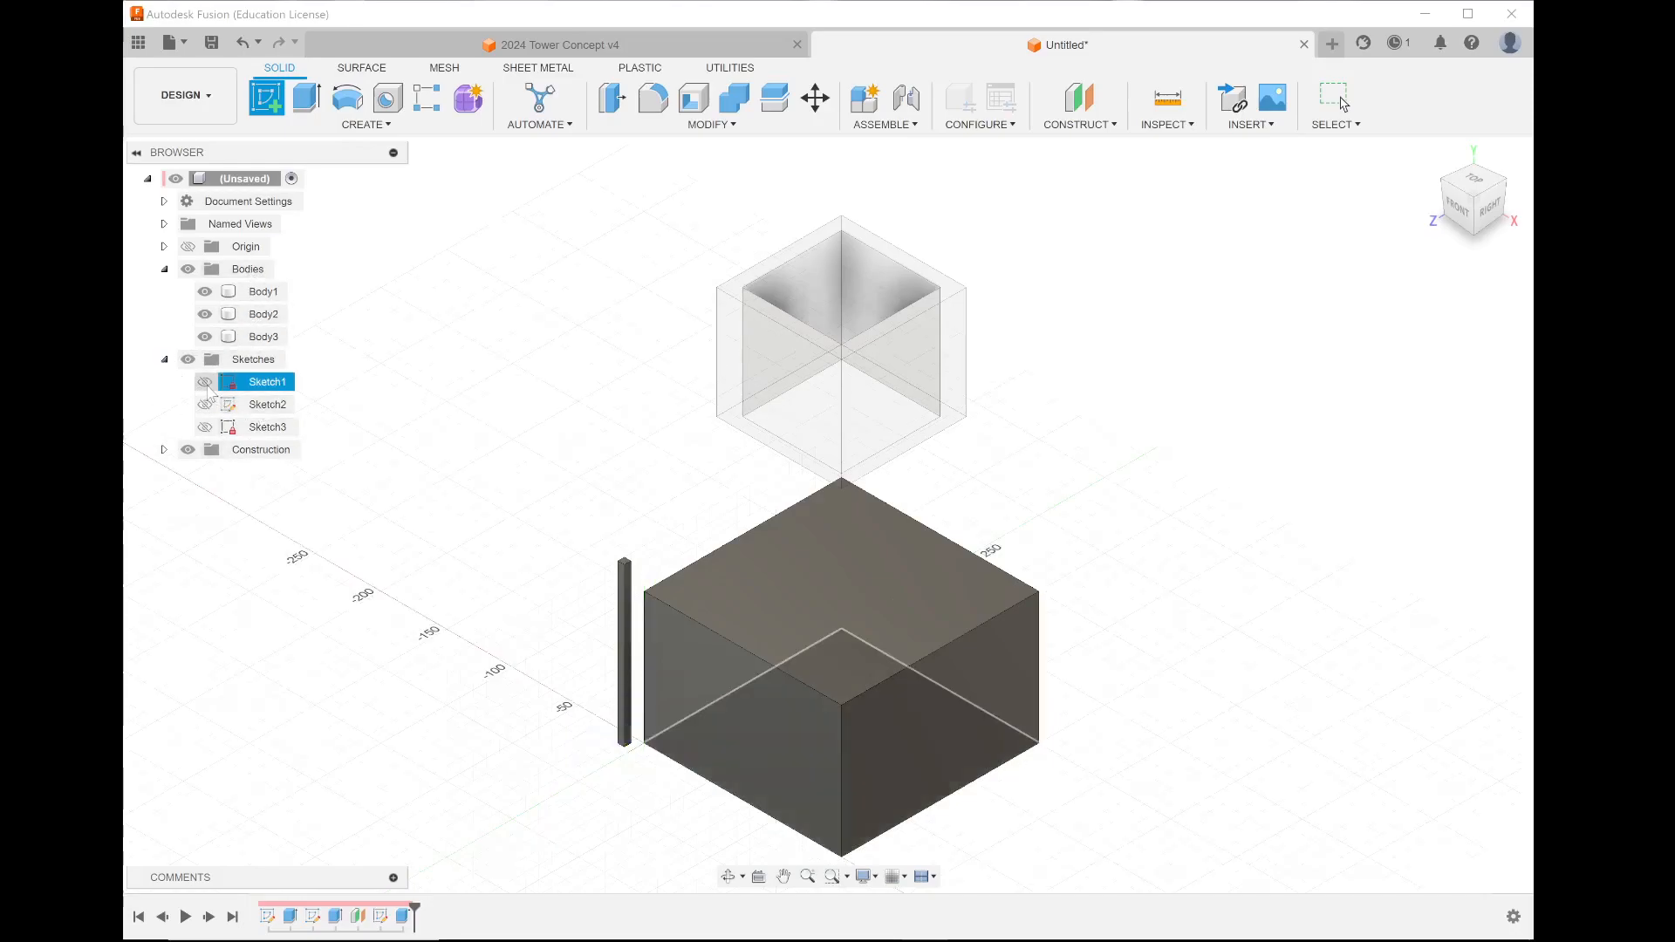
# - Show the offset construction plane Plane1 and place the new sketch on it
pyautogui.click(164, 450)
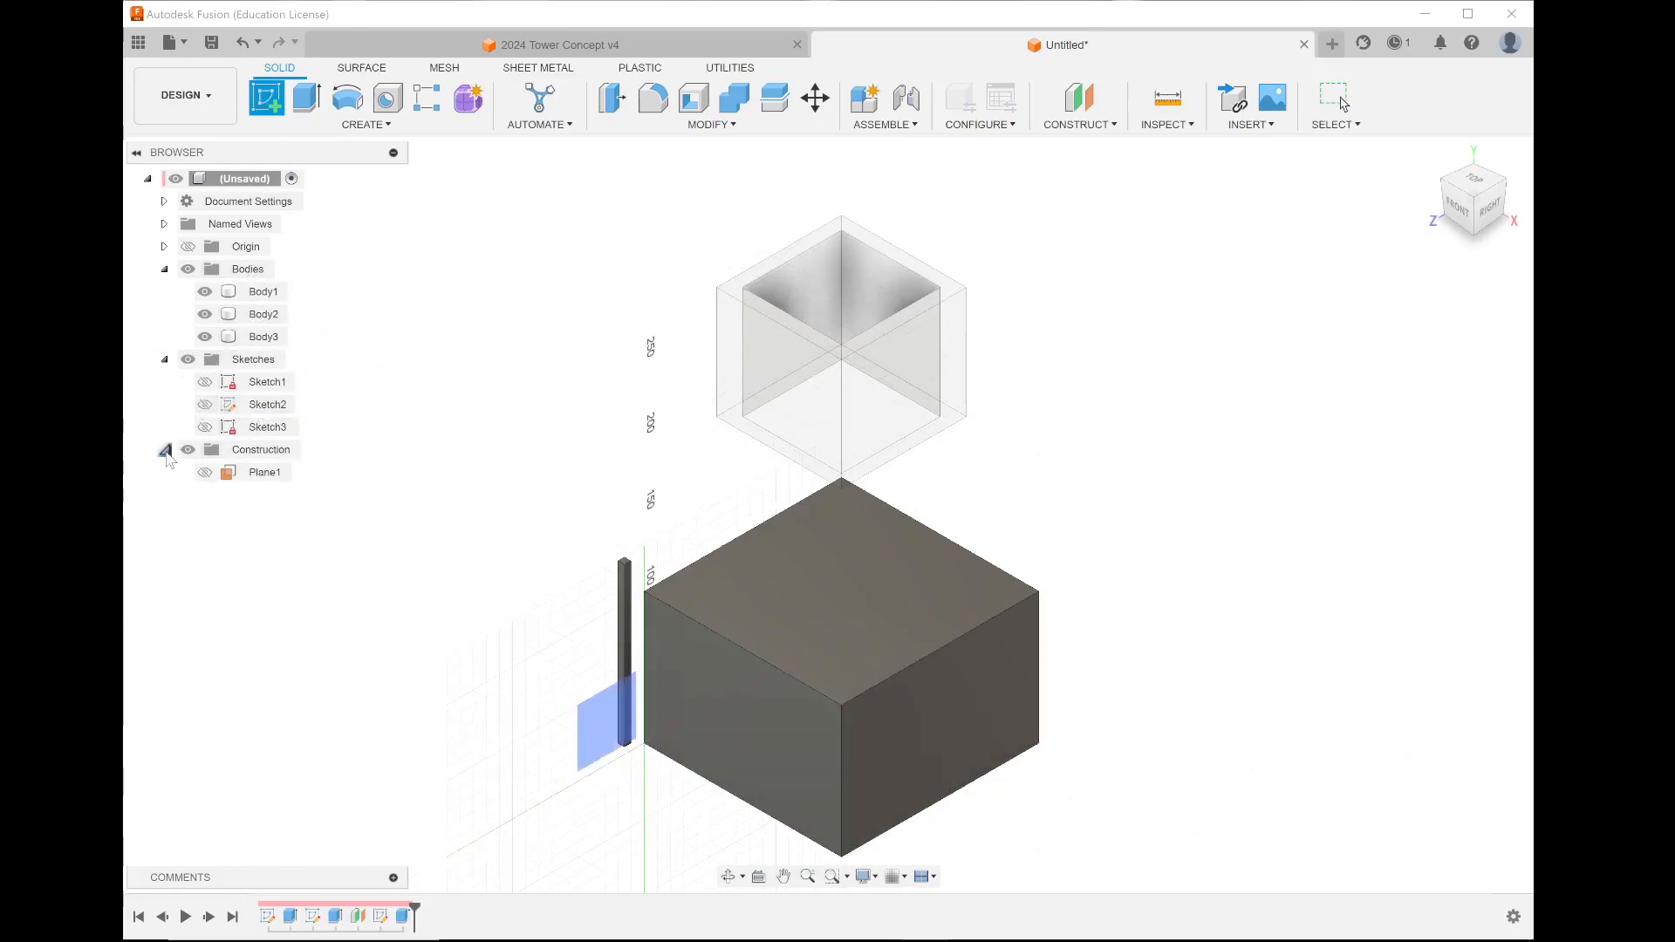
pyautogui.click(207, 478)
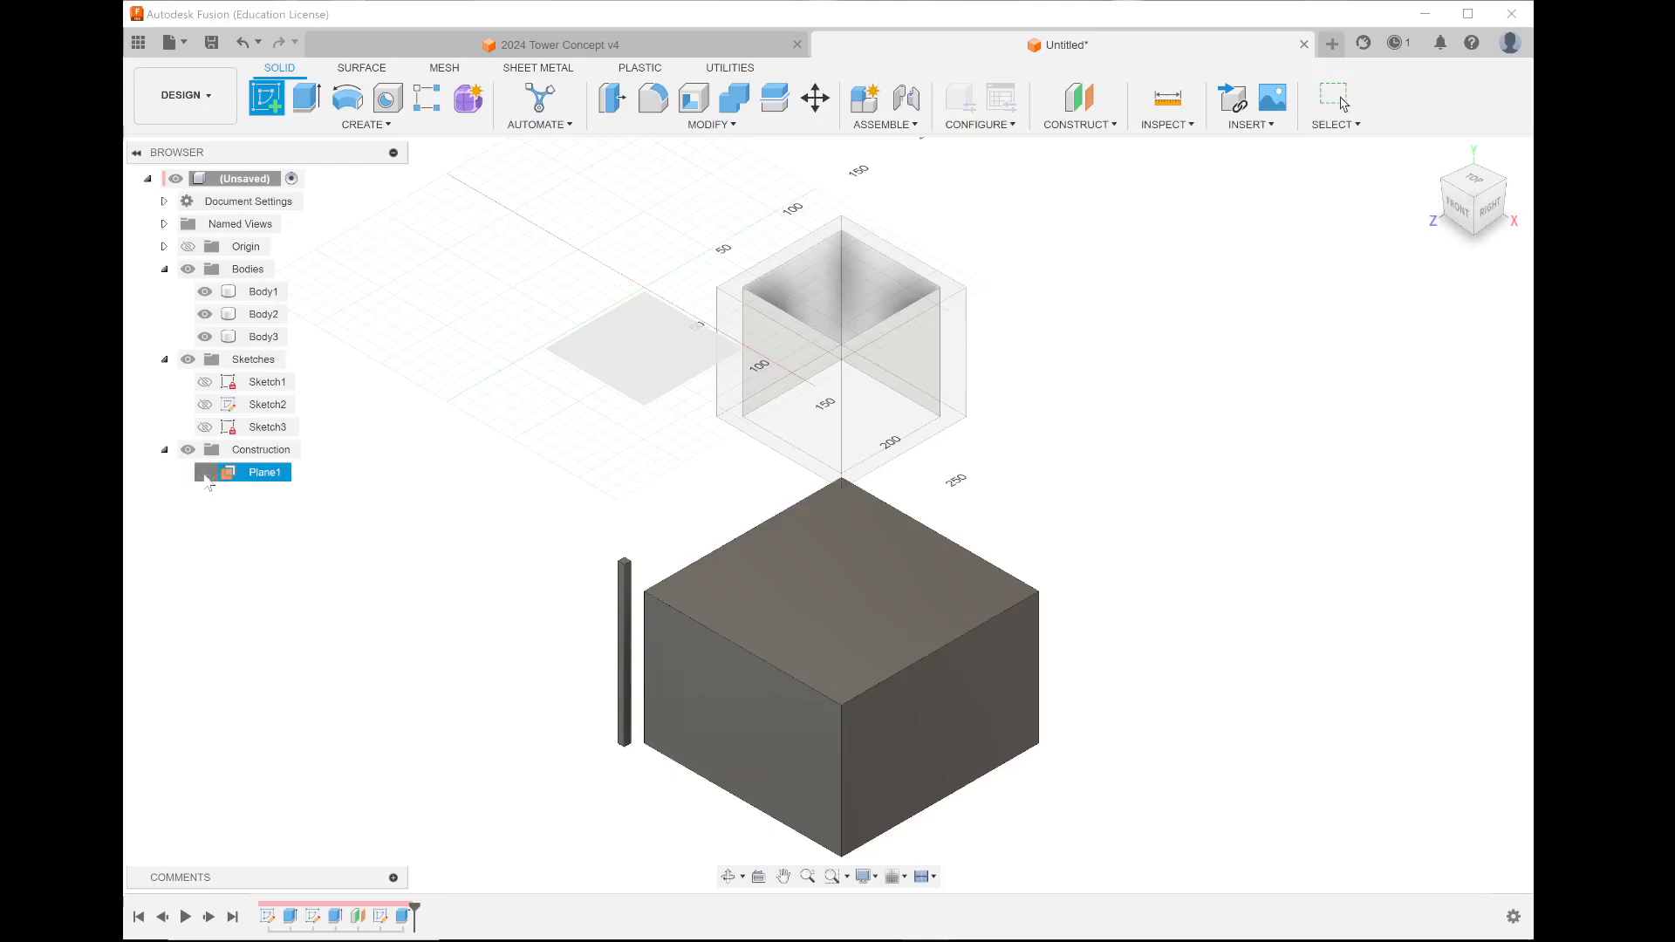
pyautogui.click(206, 475)
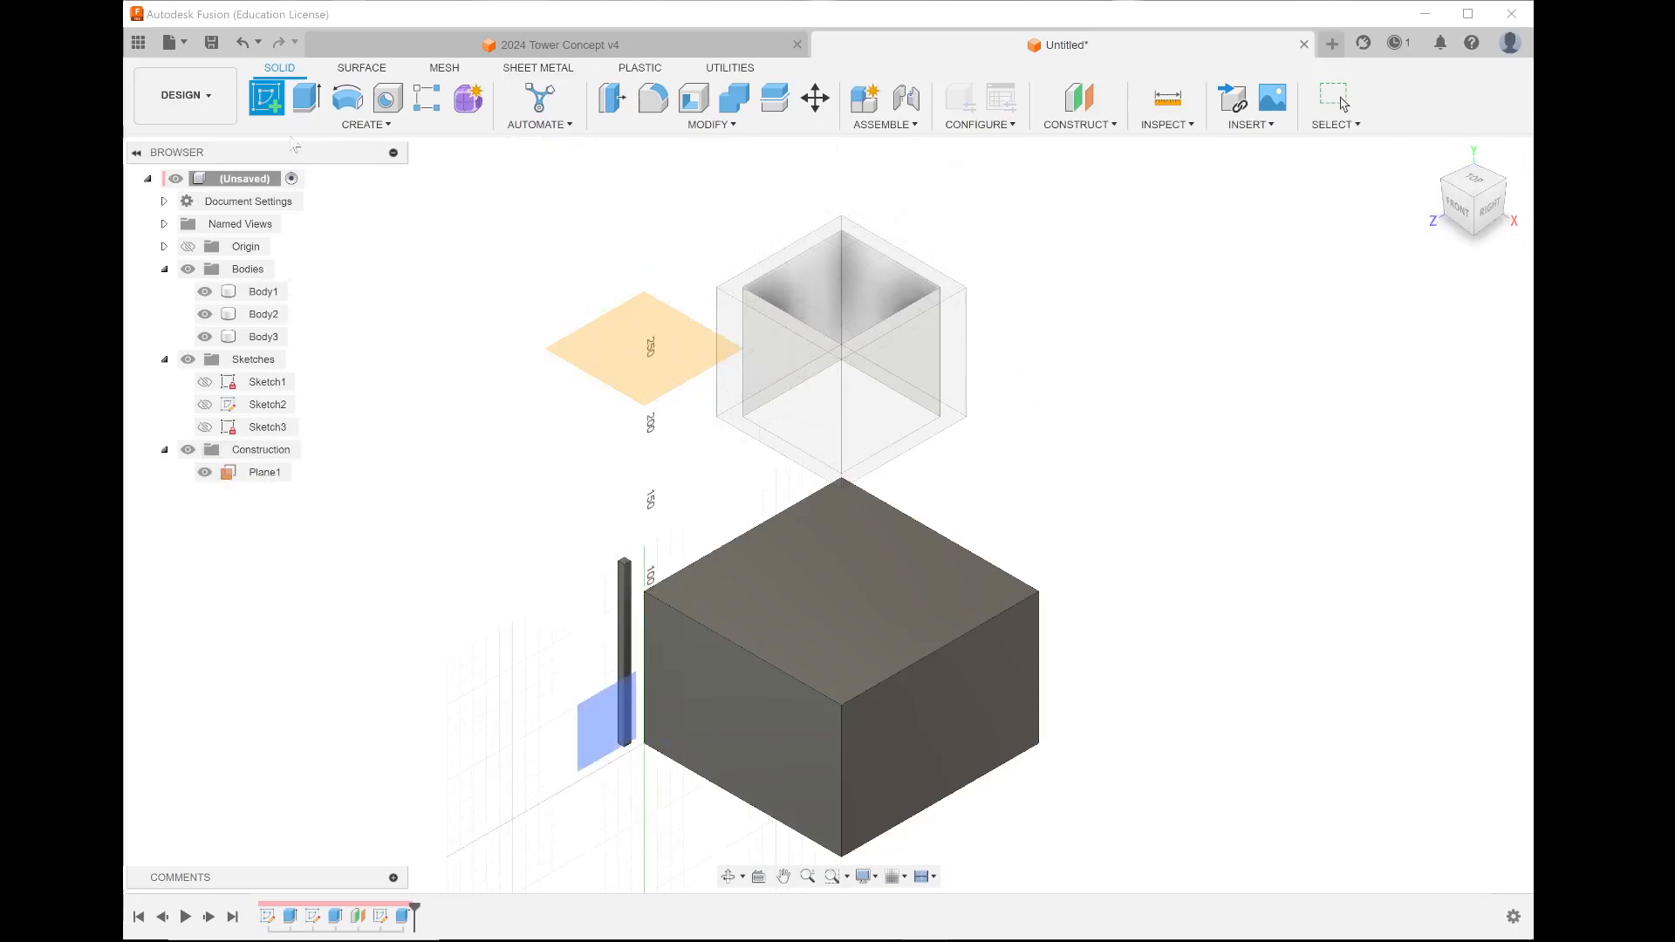
pyautogui.click(601, 362)
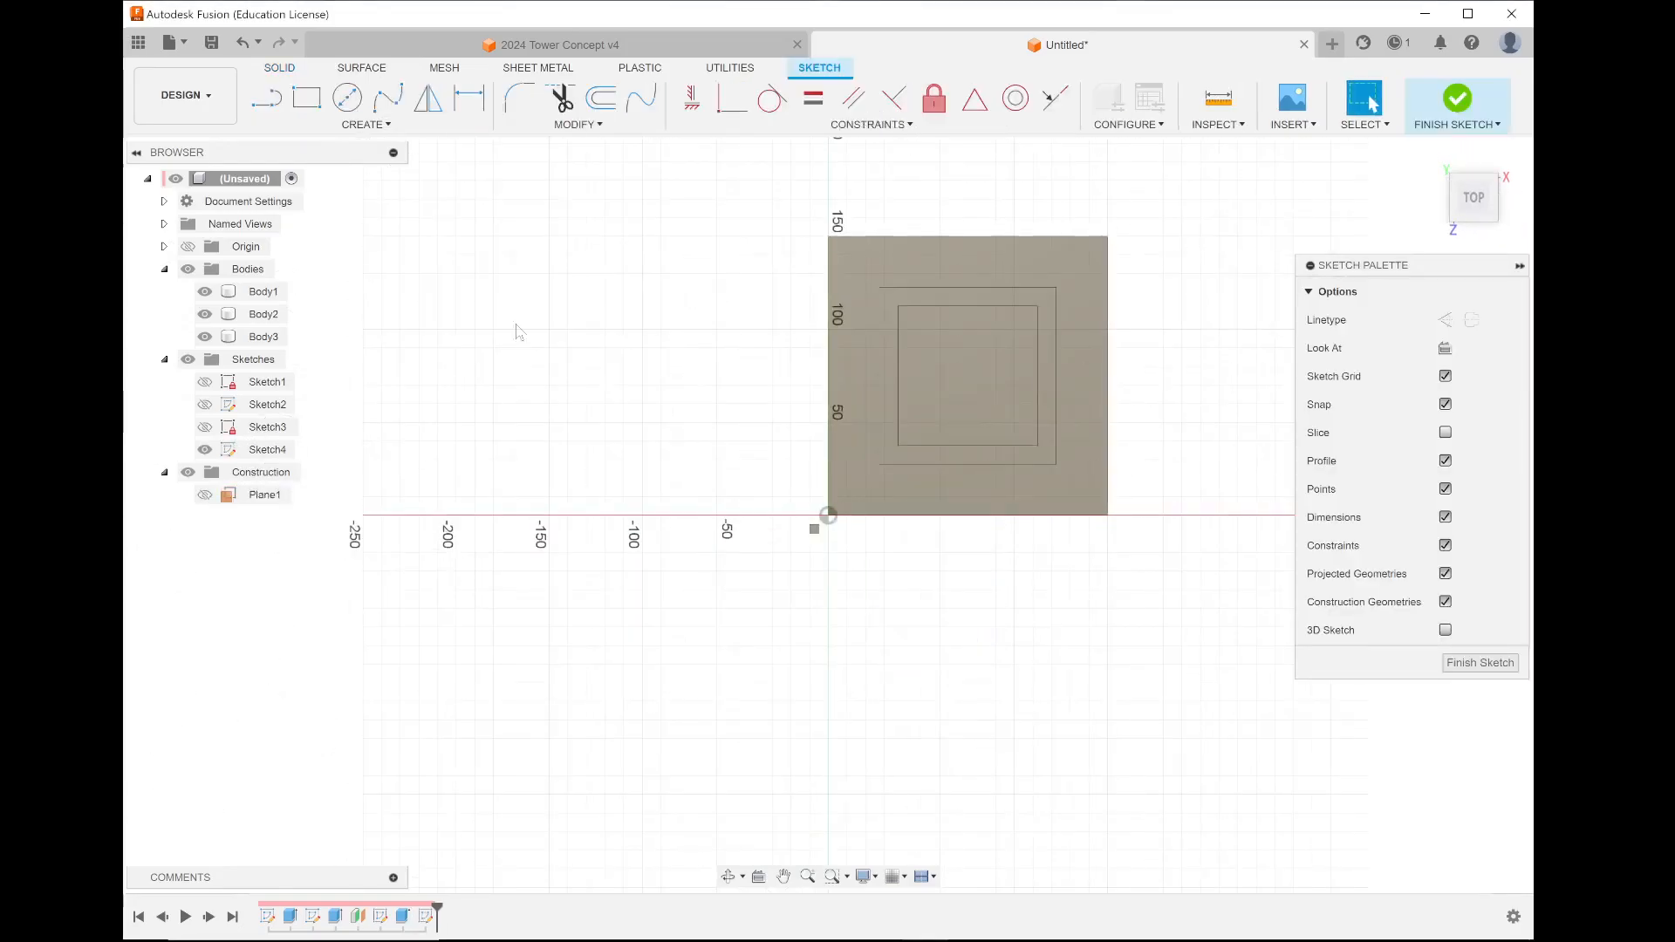
# - Hide the large base block, Body1, so only the hollow square frame remains behind the sketch
pyautogui.click(200, 299)
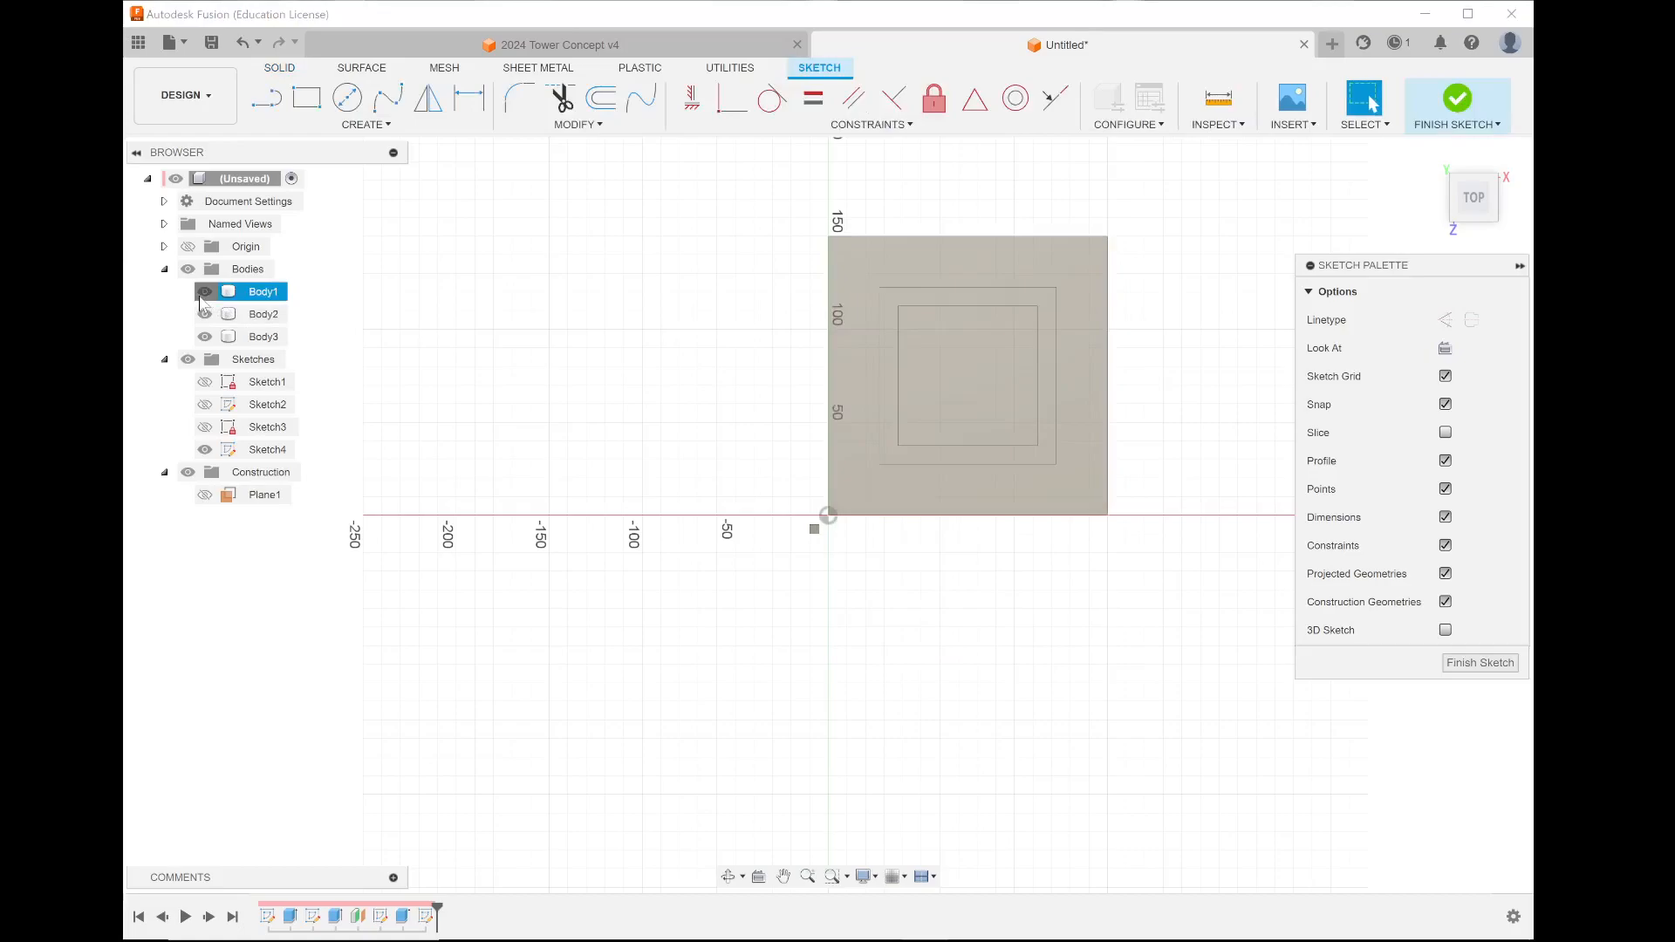
pyautogui.click(203, 295)
pyautogui.scroll(2, 1169, 229)
pyautogui.scroll(2, 1169, 229)
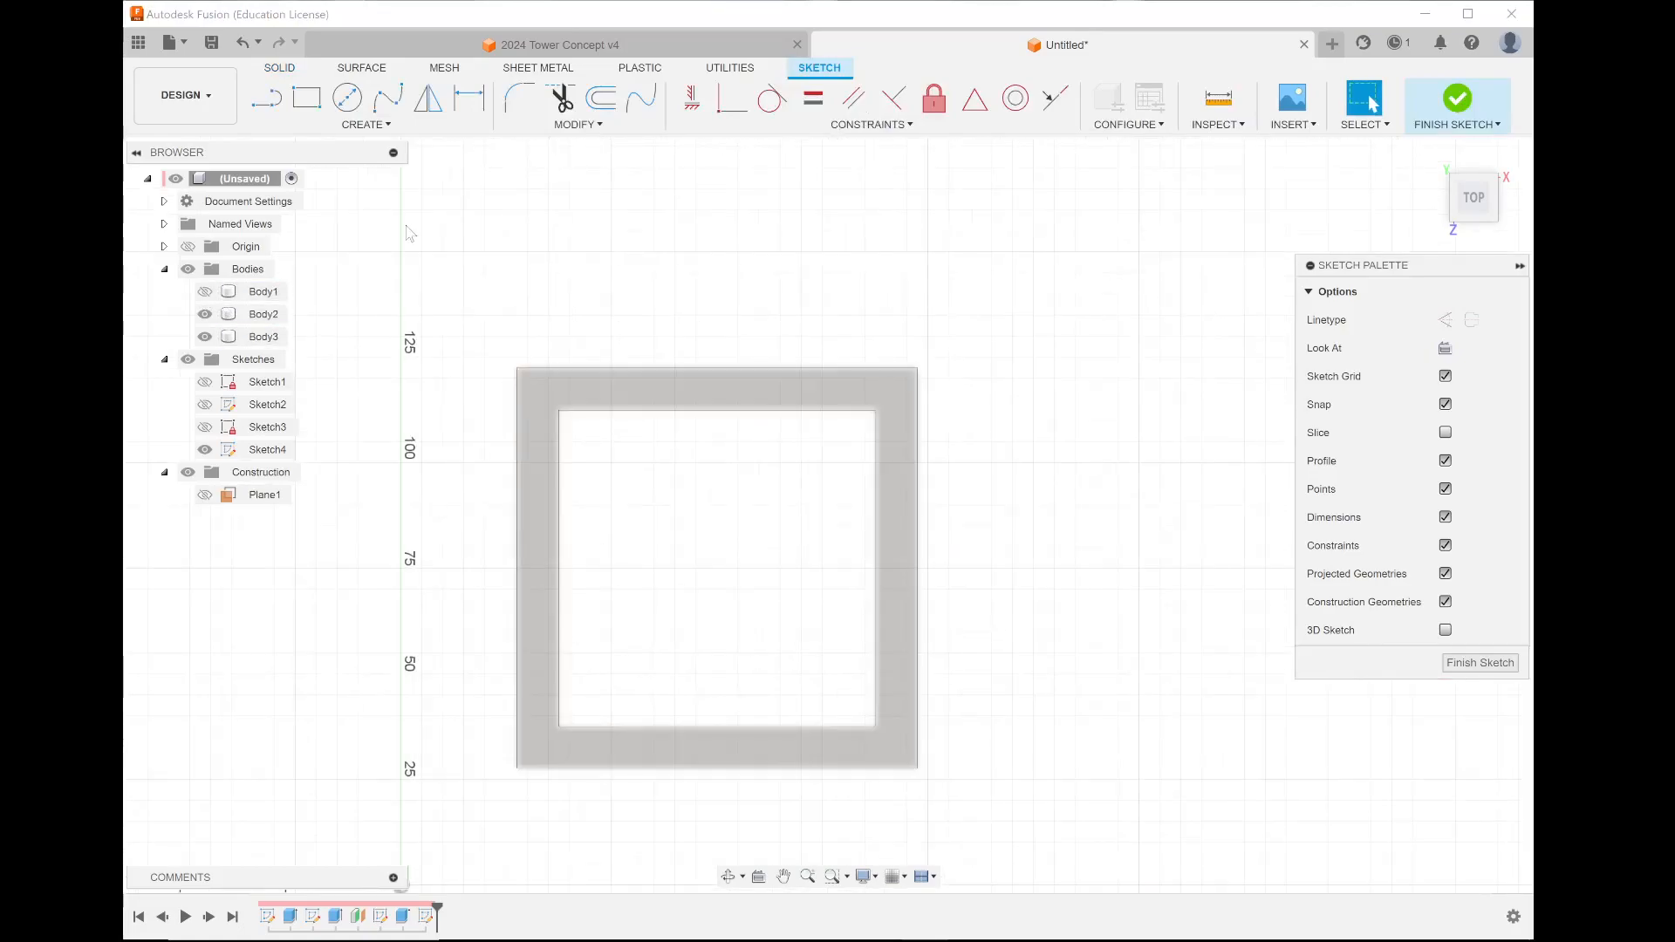
pyautogui.click(328, 116)
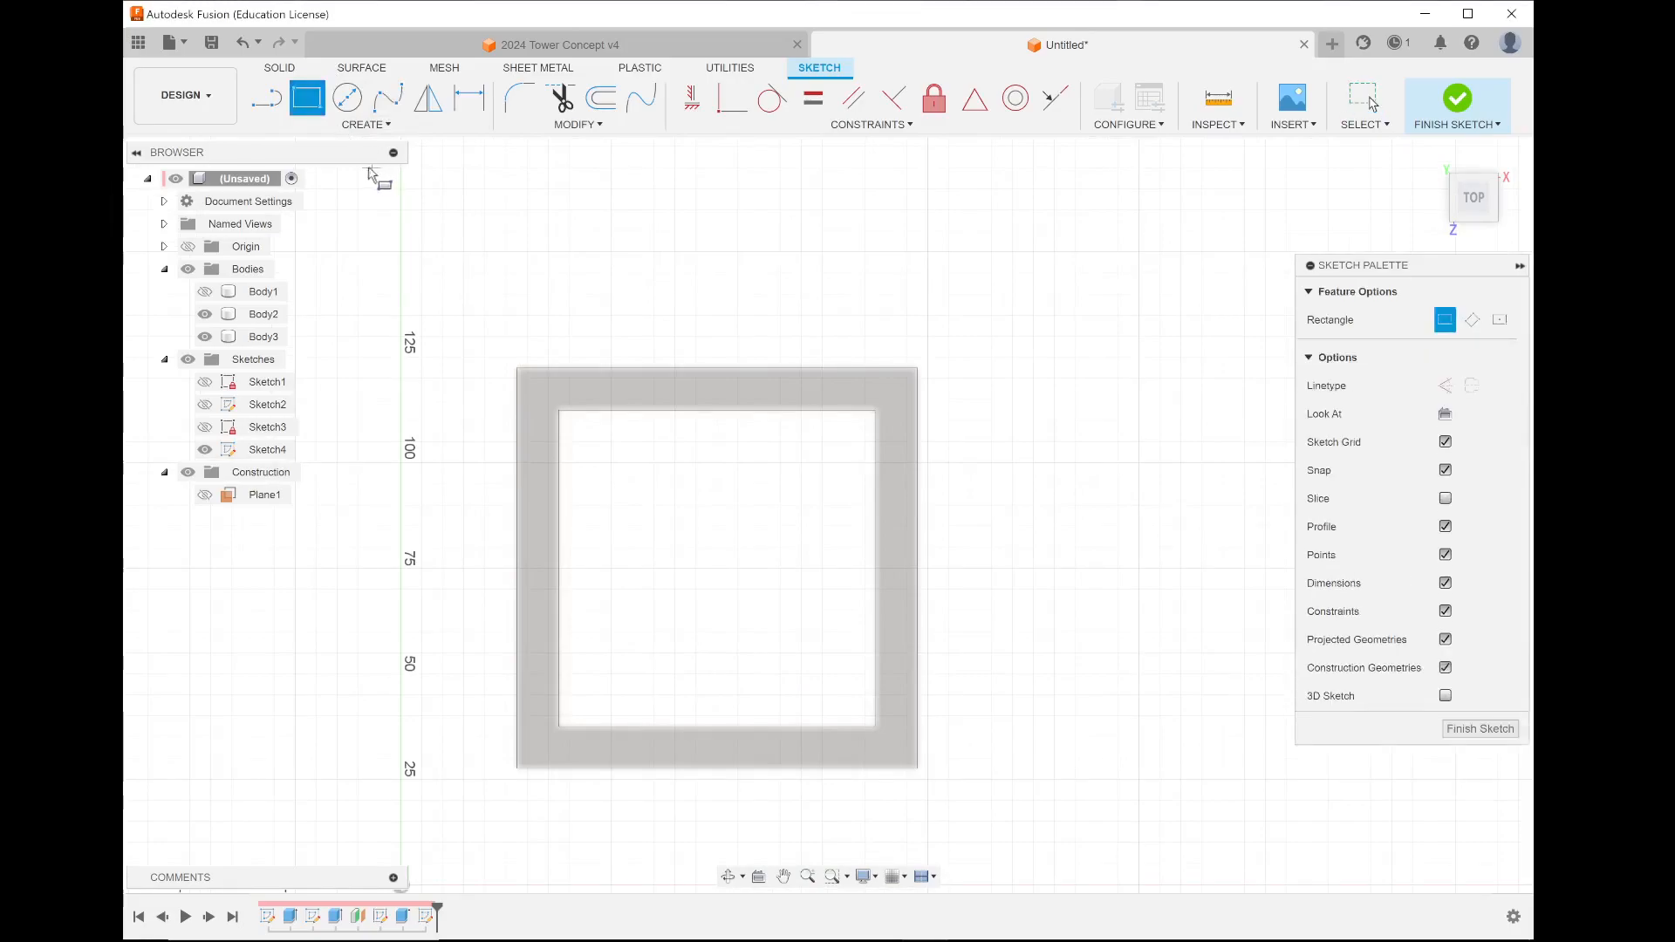
pyautogui.click(574, 427)
pyautogui.press('Escape')
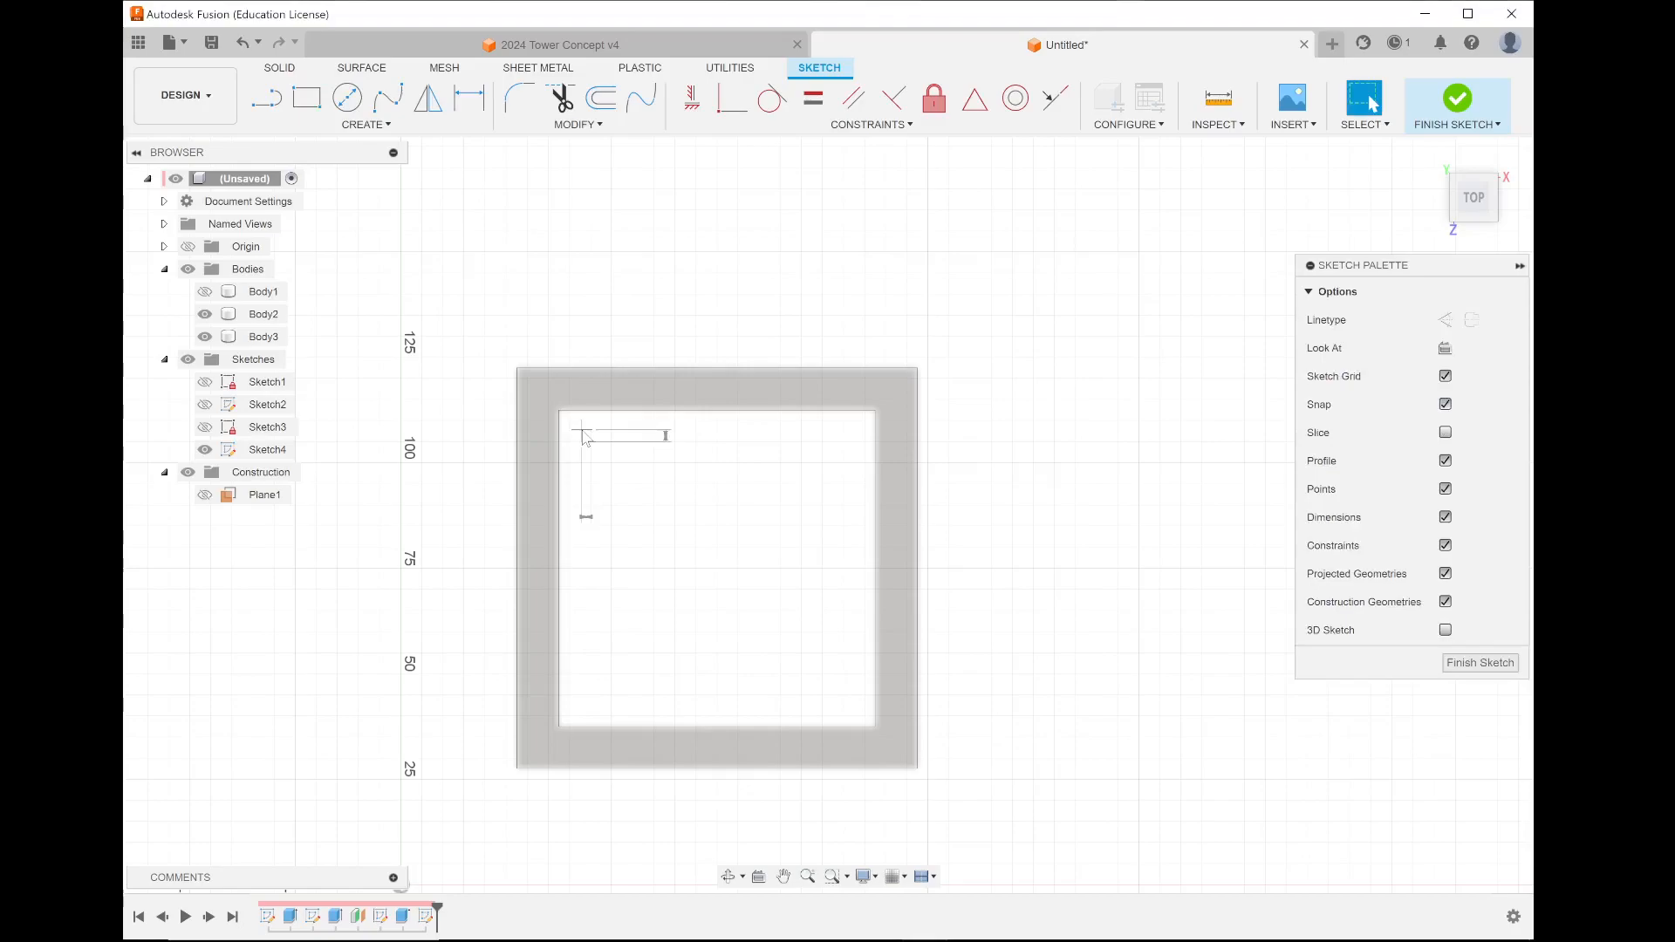
# - Sketch a 5 mm by 5 mm square just inside the lower-left inner corner of the hollow square frame and finish the sketch
pyautogui.scroll(-5, 697, 489)
pyautogui.scroll(5, 698, 530)
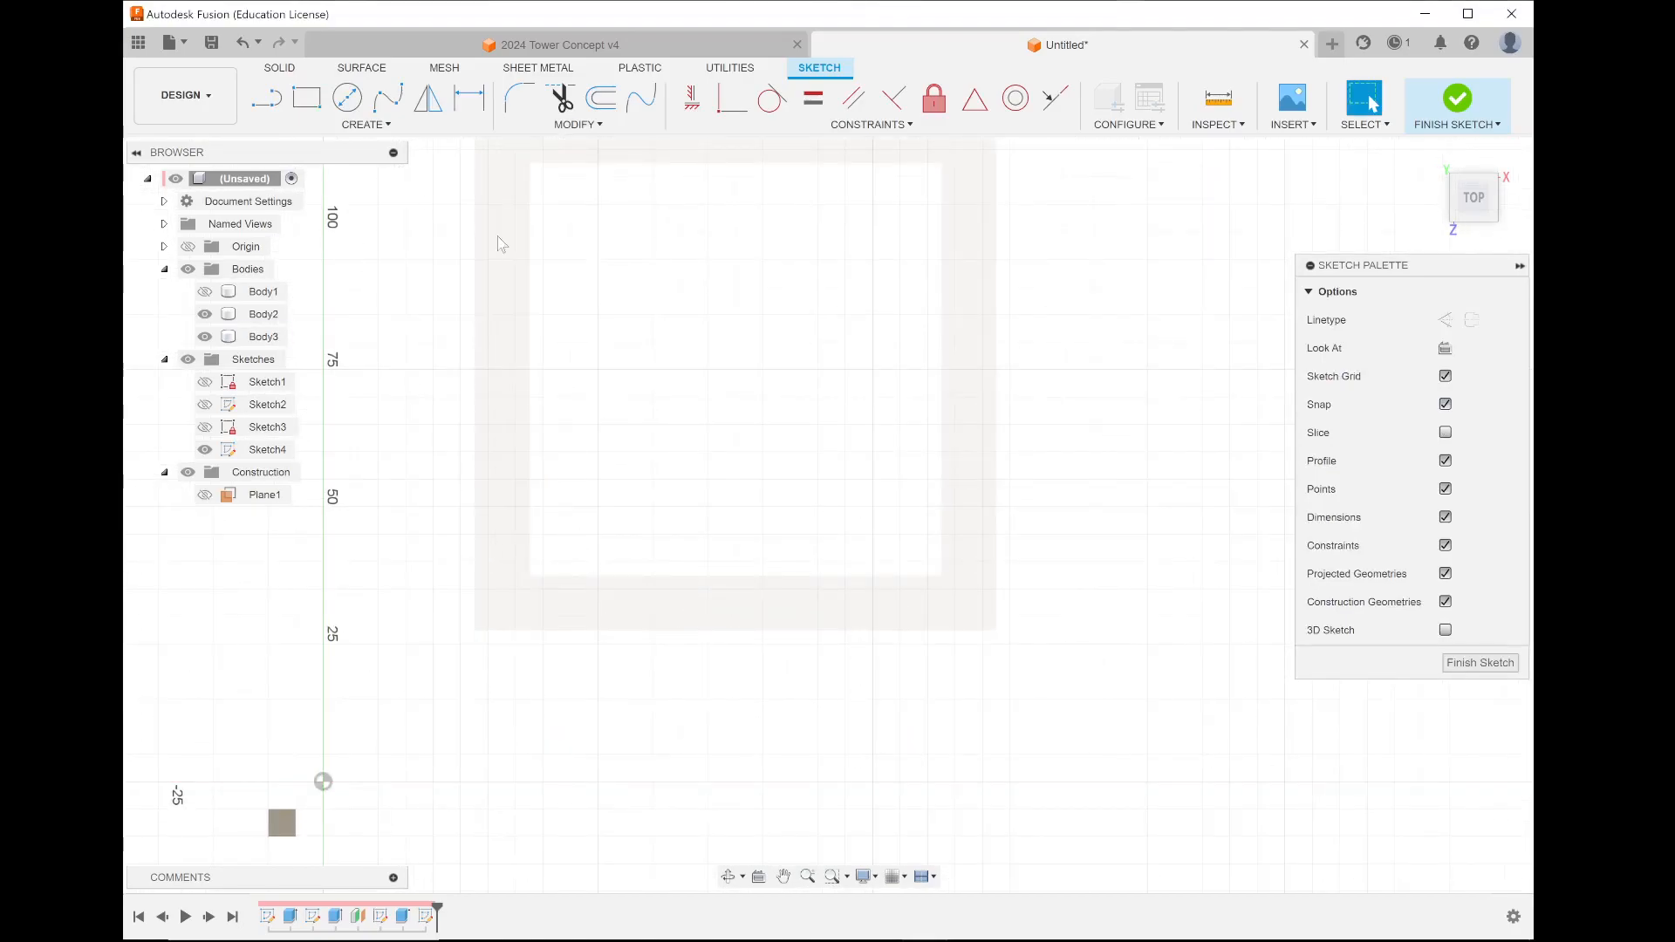
pyautogui.click(306, 98)
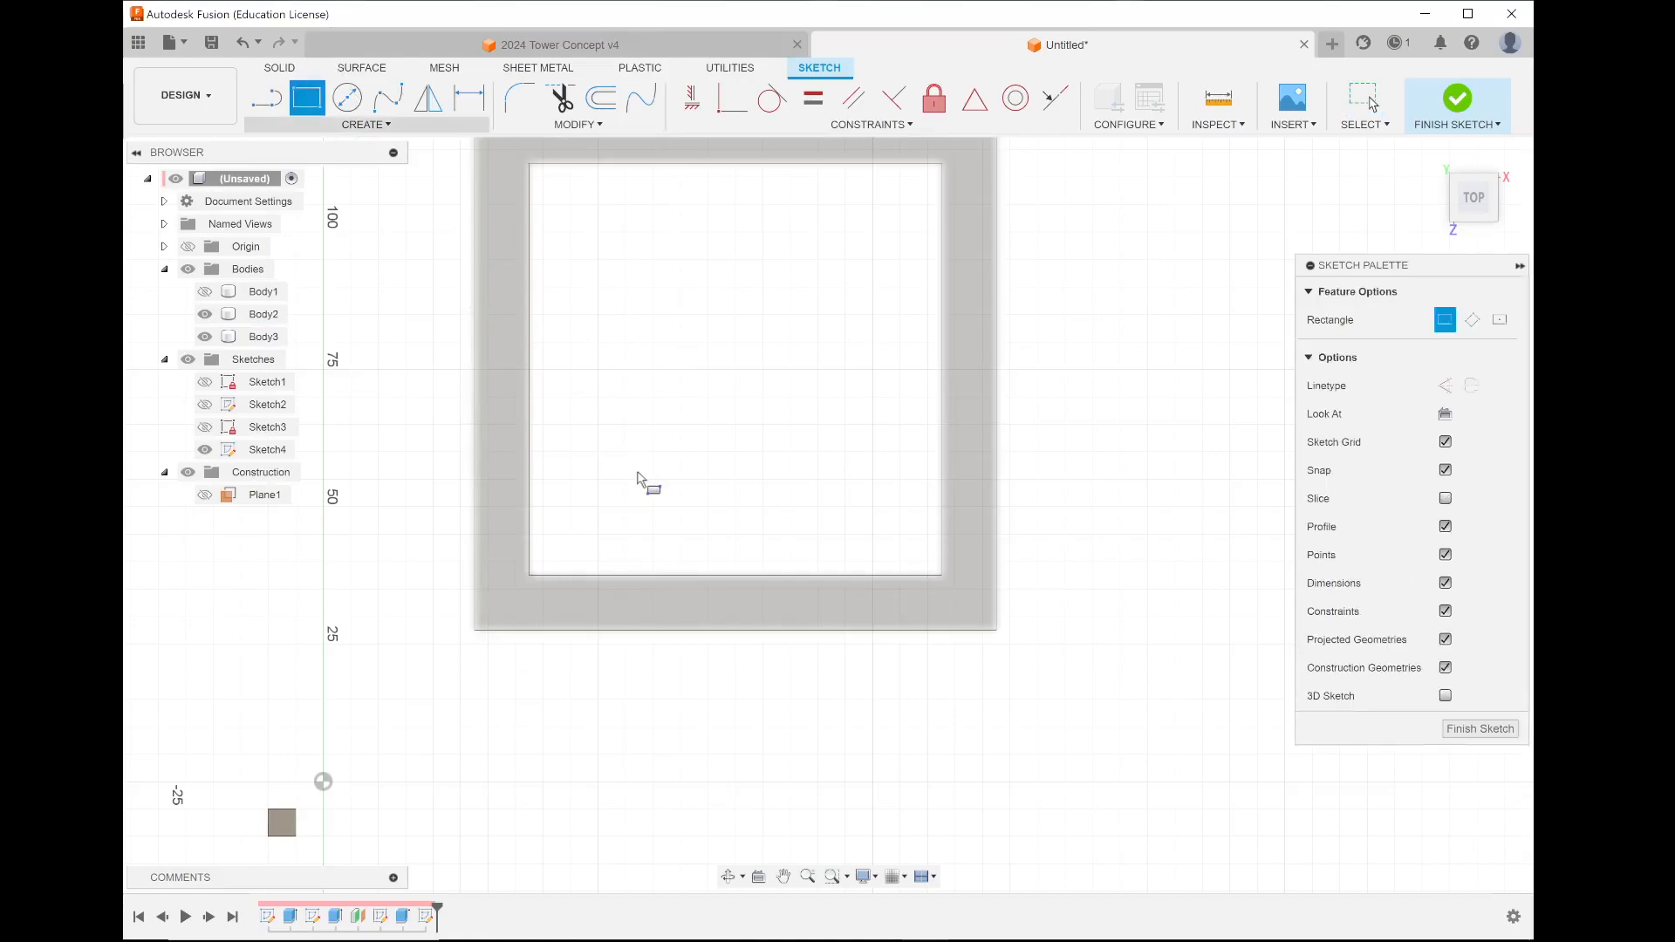
pyautogui.click(567, 552)
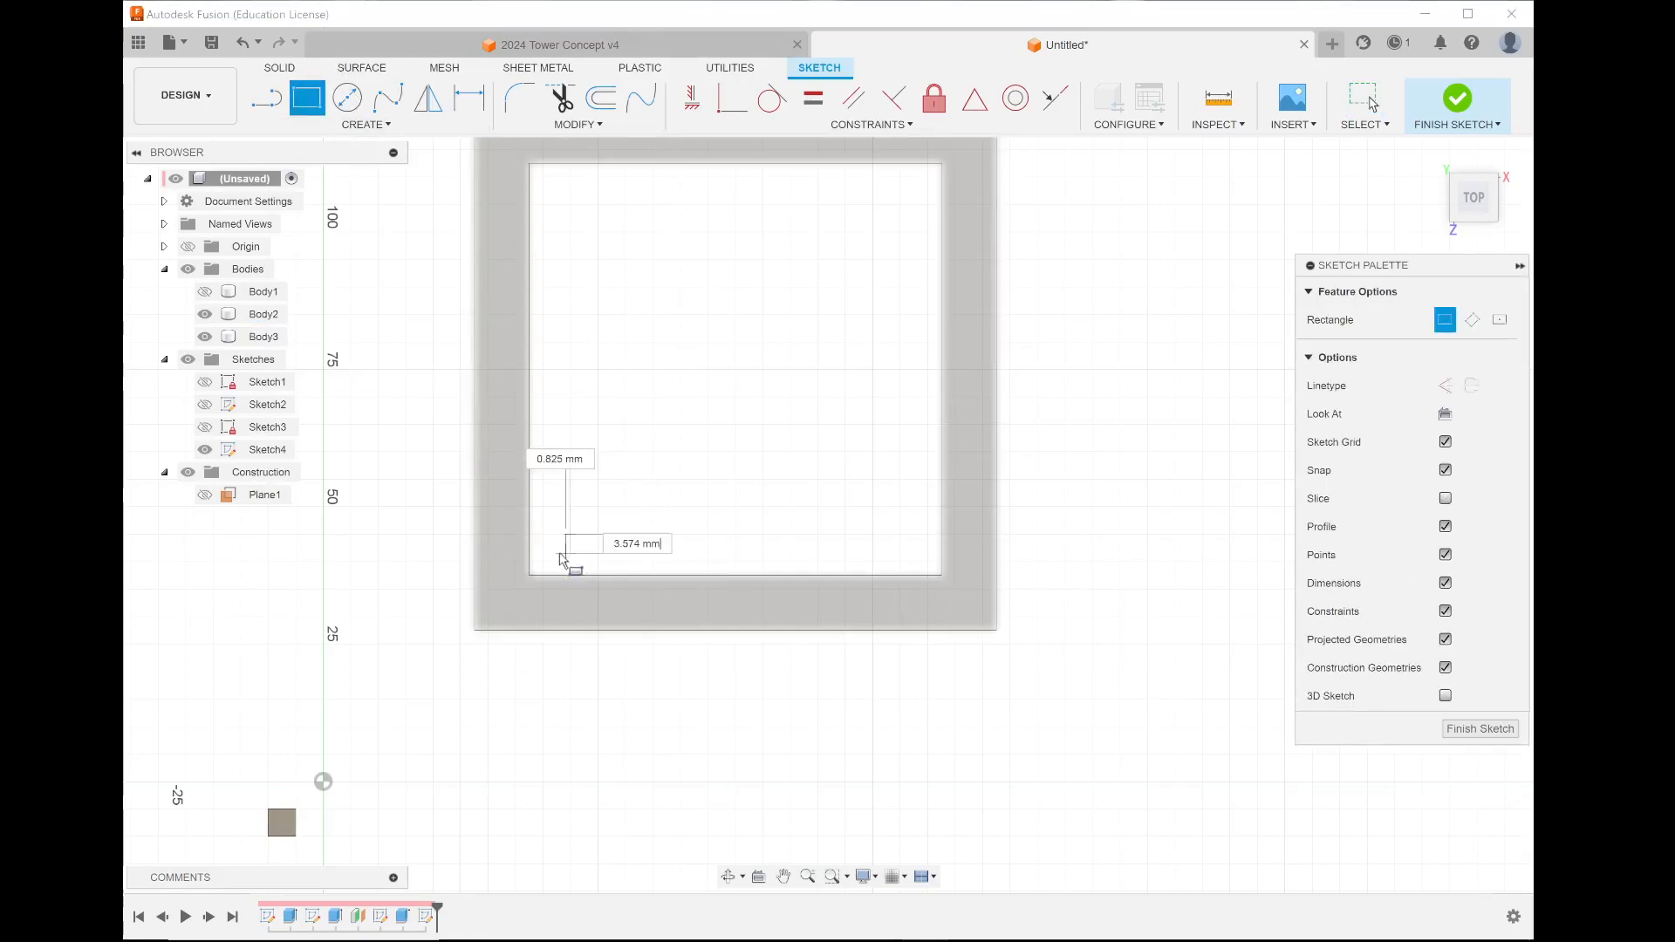
pyautogui.press('Tab')
pyautogui.write('5')
pyautogui.press('Tab')
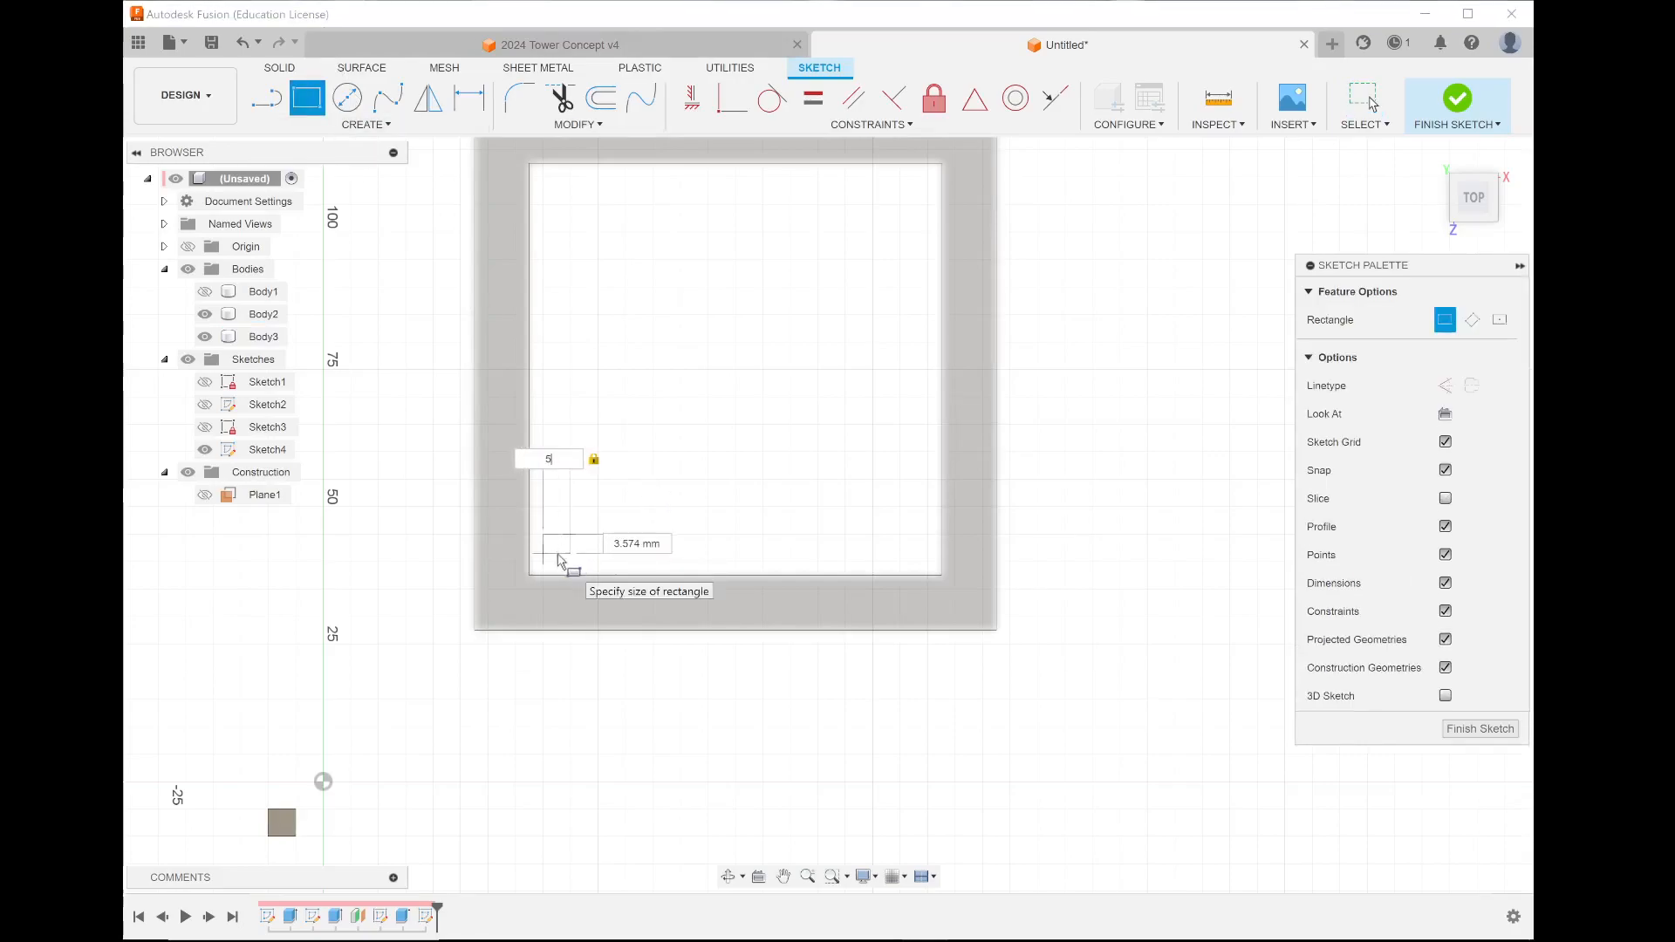
pyautogui.write('5')
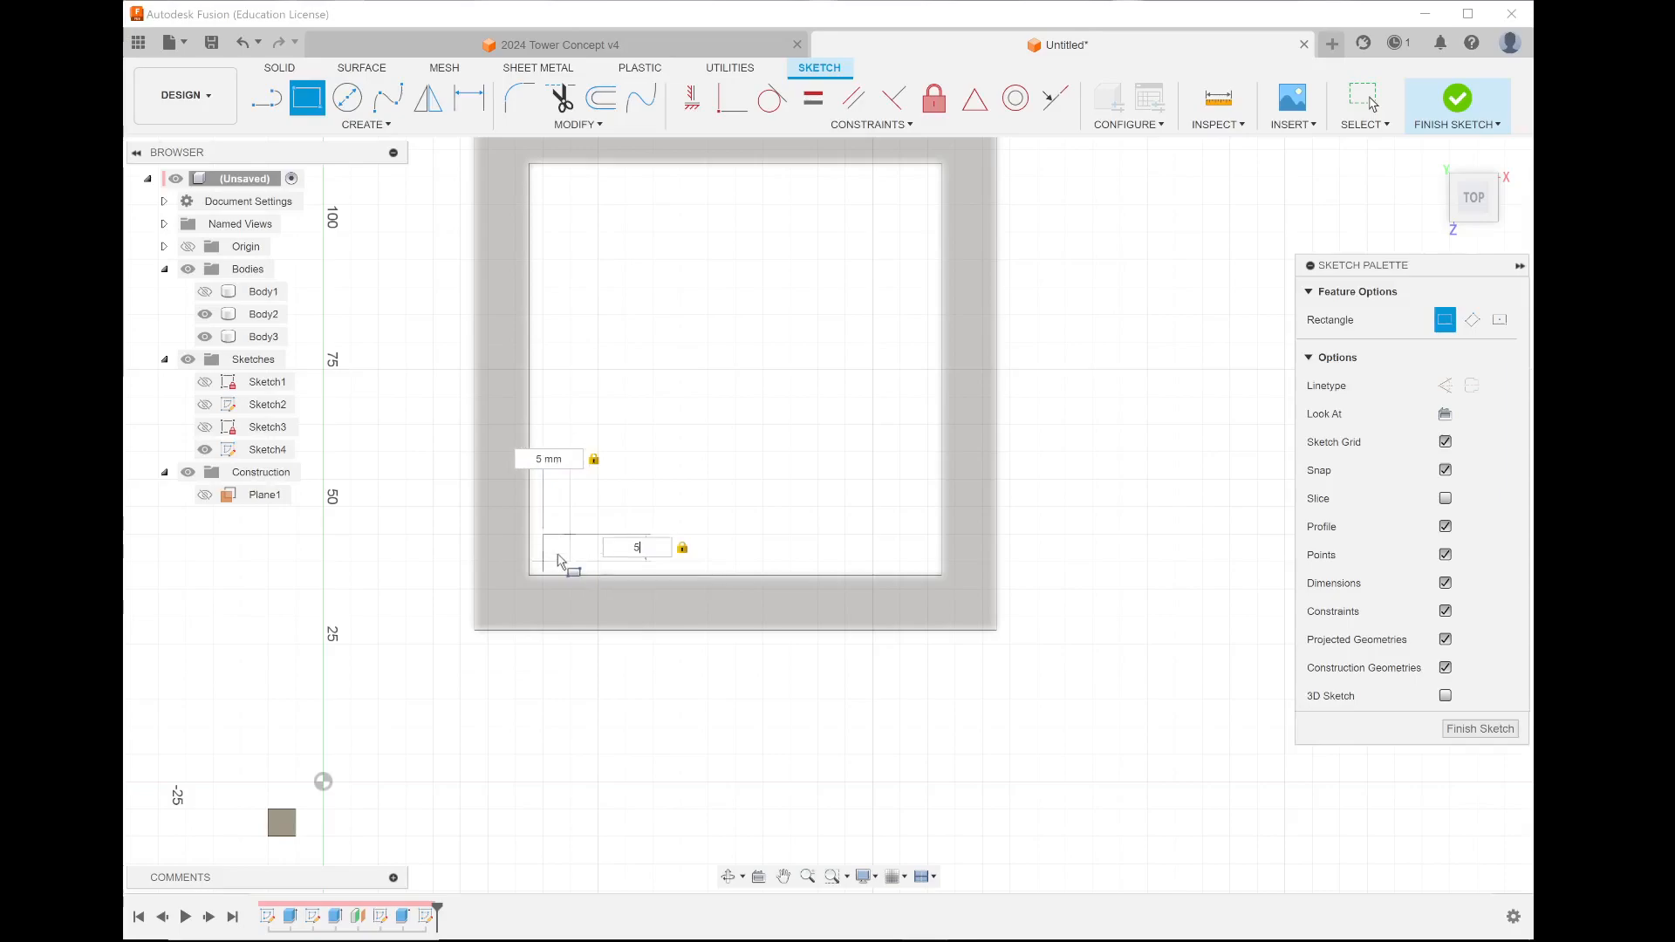
pyautogui.press('Return')
pyautogui.press('Escape')
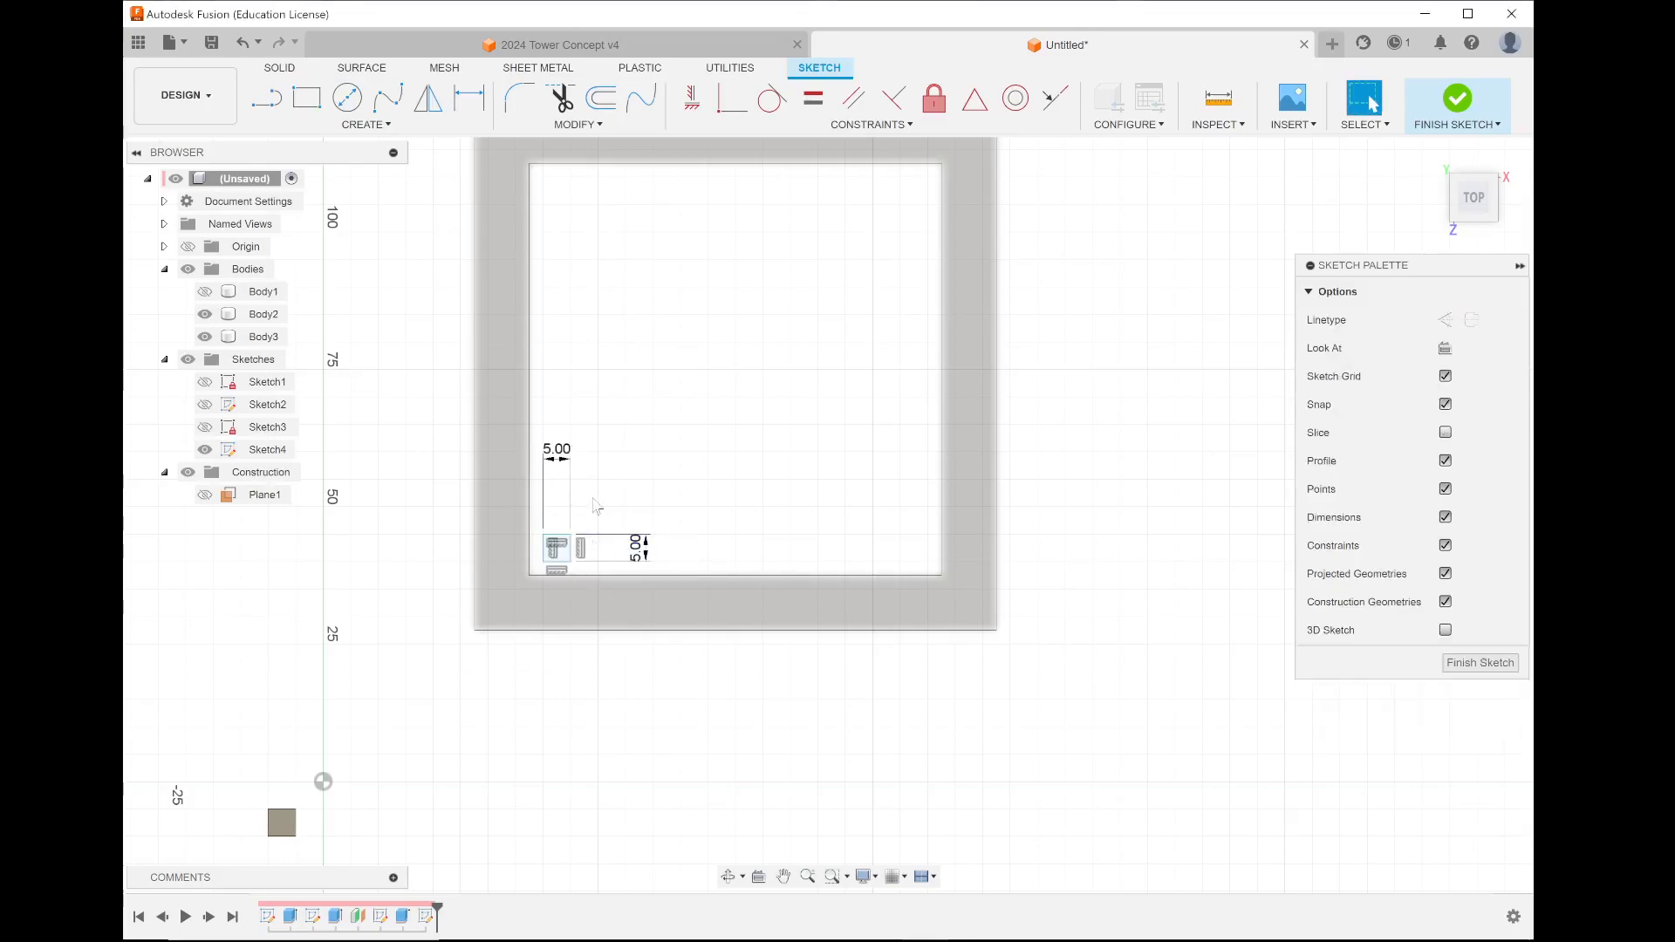
pyautogui.click(1457, 99)
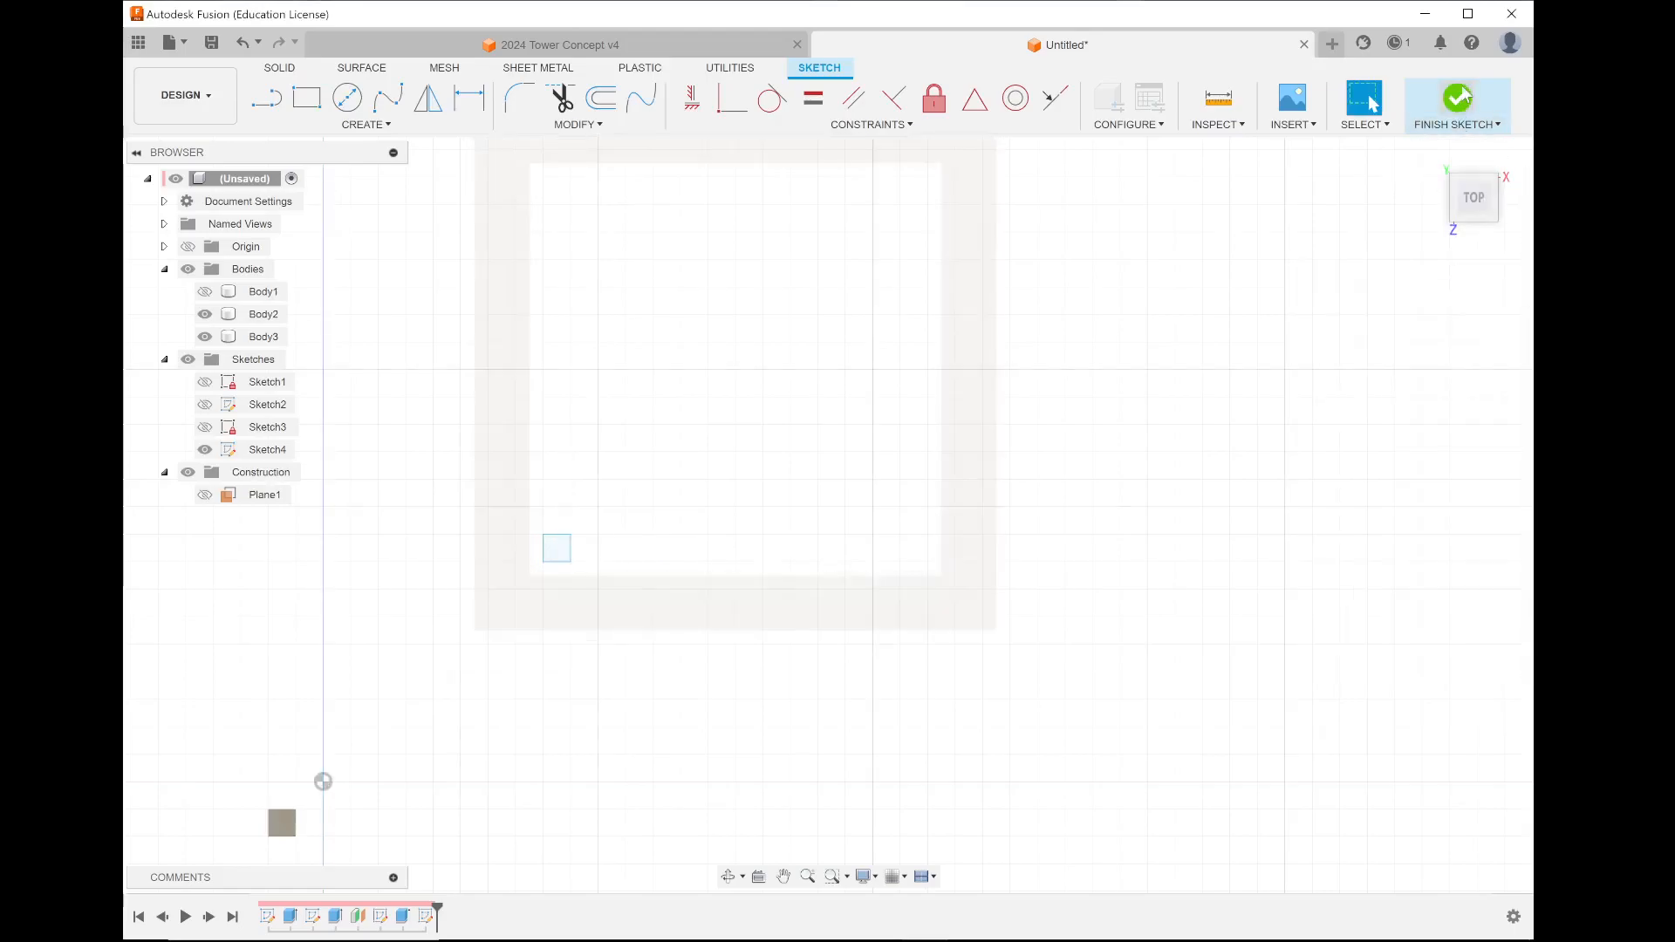
# - Extrude the 5 mm square inside the hollow block by -100 mm to form a vertical member
pyautogui.click(1432, 156)
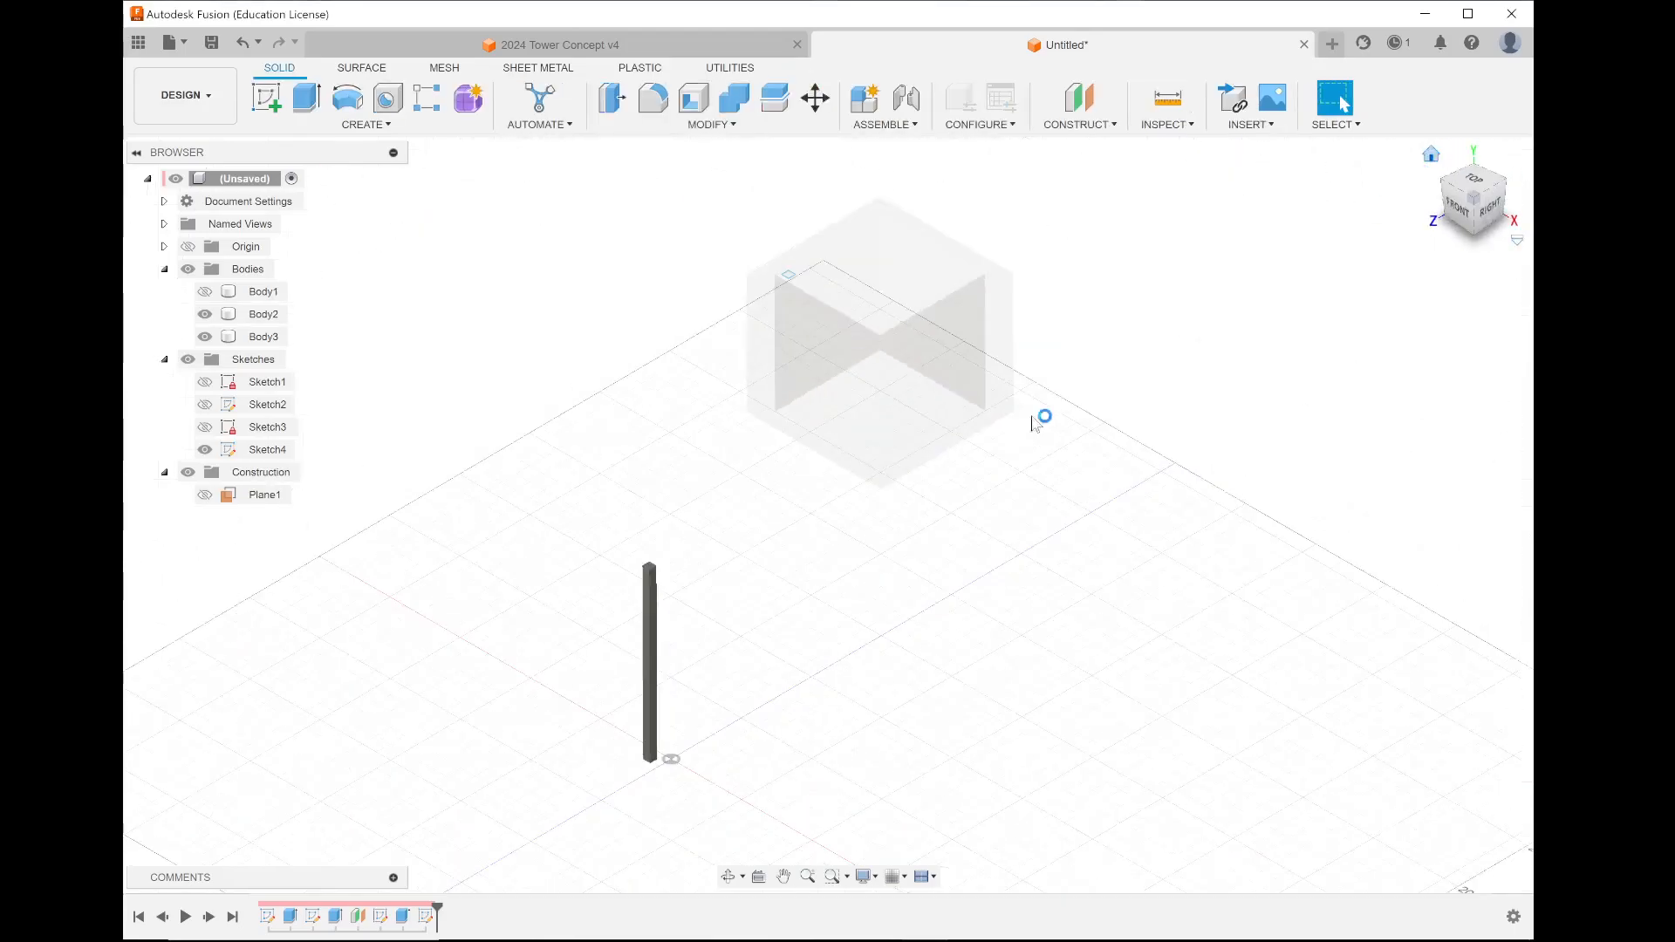
pyautogui.click(299, 99)
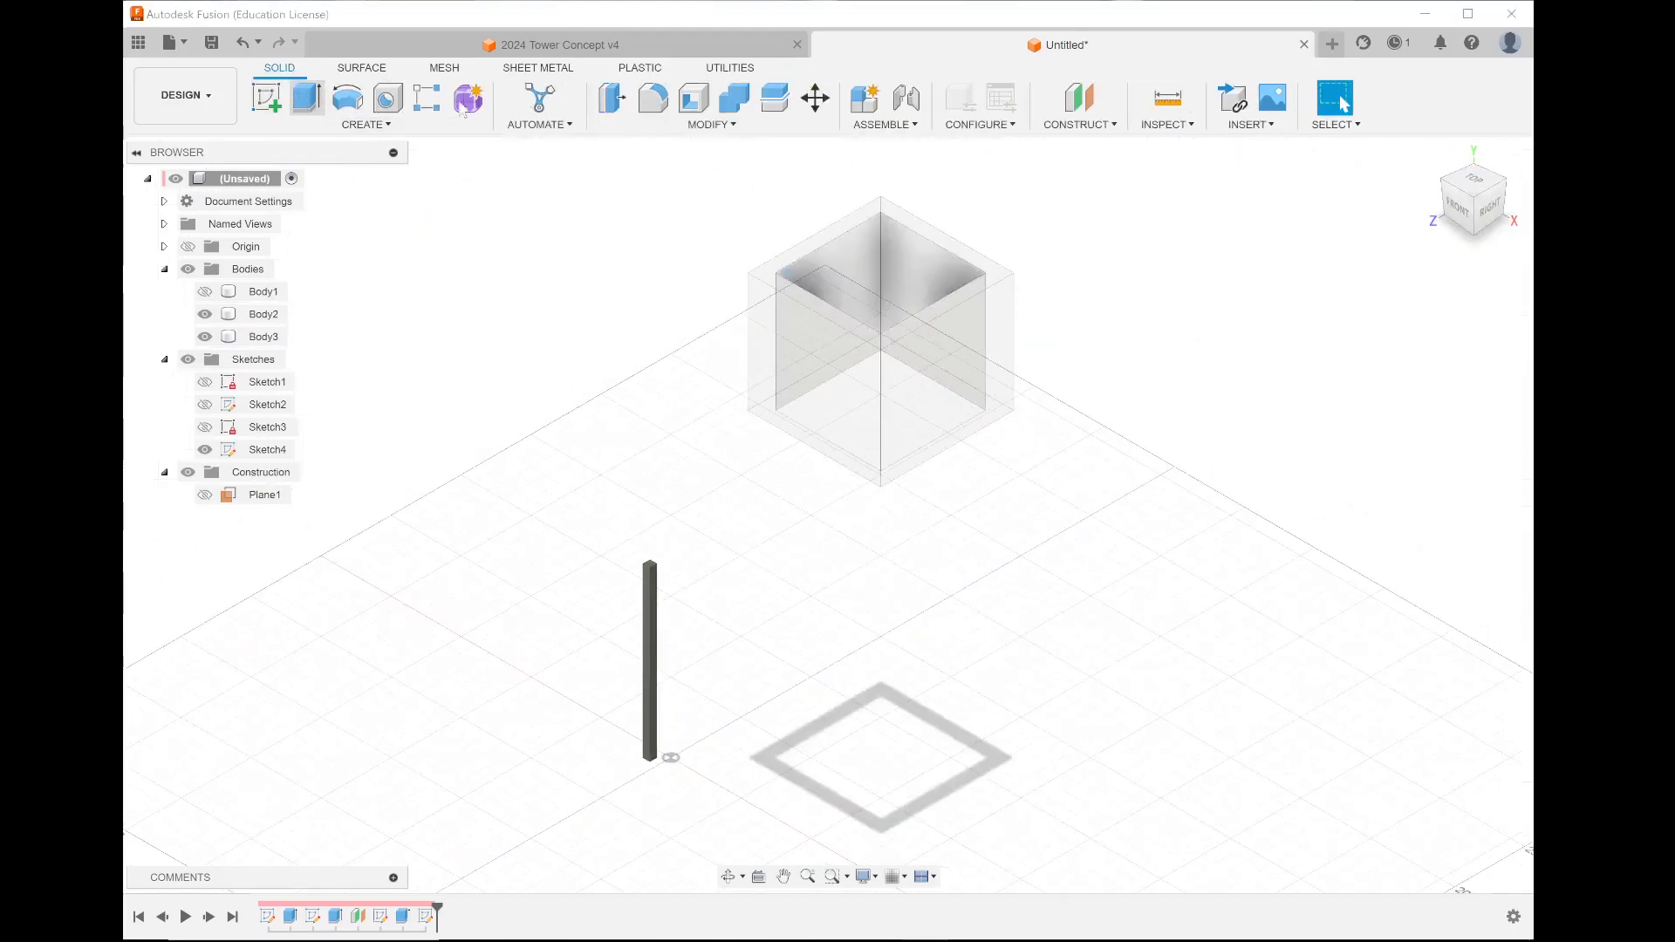
pyautogui.click(787, 262)
pyautogui.moveTo(788, 259); pyautogui.dragTo(788, 439)
pyautogui.write('-100')
pyautogui.press('Return')
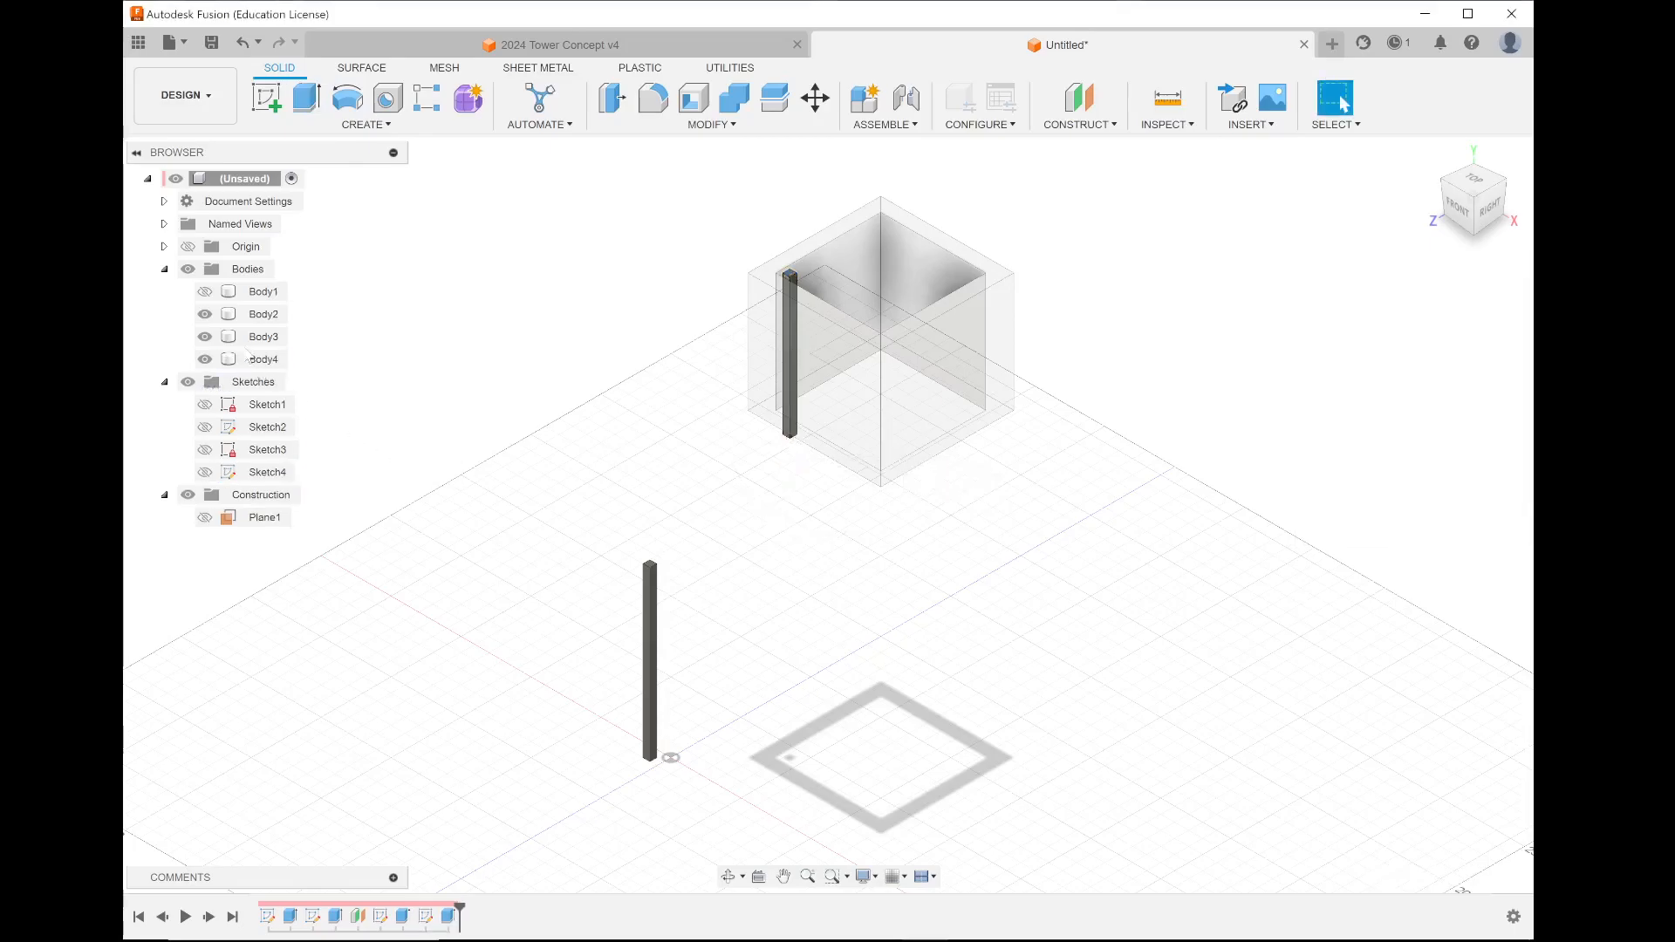
# - Show the base block, Body1, make it translucent like the hollow block, and hide it again
pyautogui.click(205, 292)
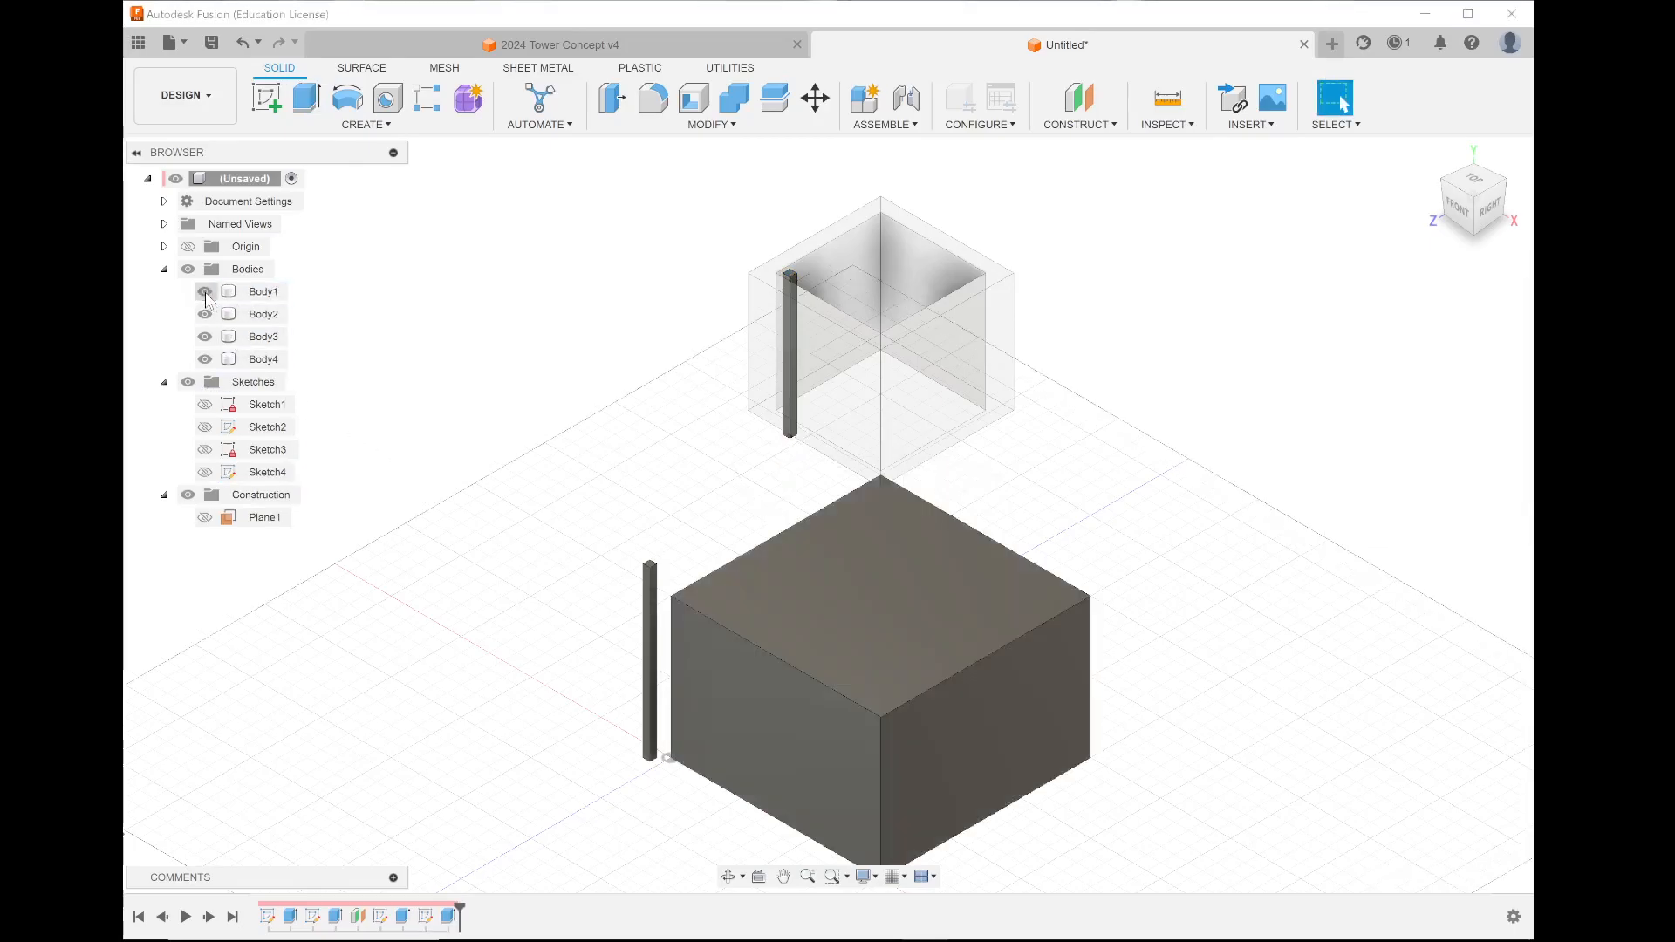
pyautogui.click(205, 293)
pyautogui.click(205, 292)
pyautogui.rightClick(251, 293)
pyautogui.moveTo(395, 666)
pyautogui.click(535, 724)
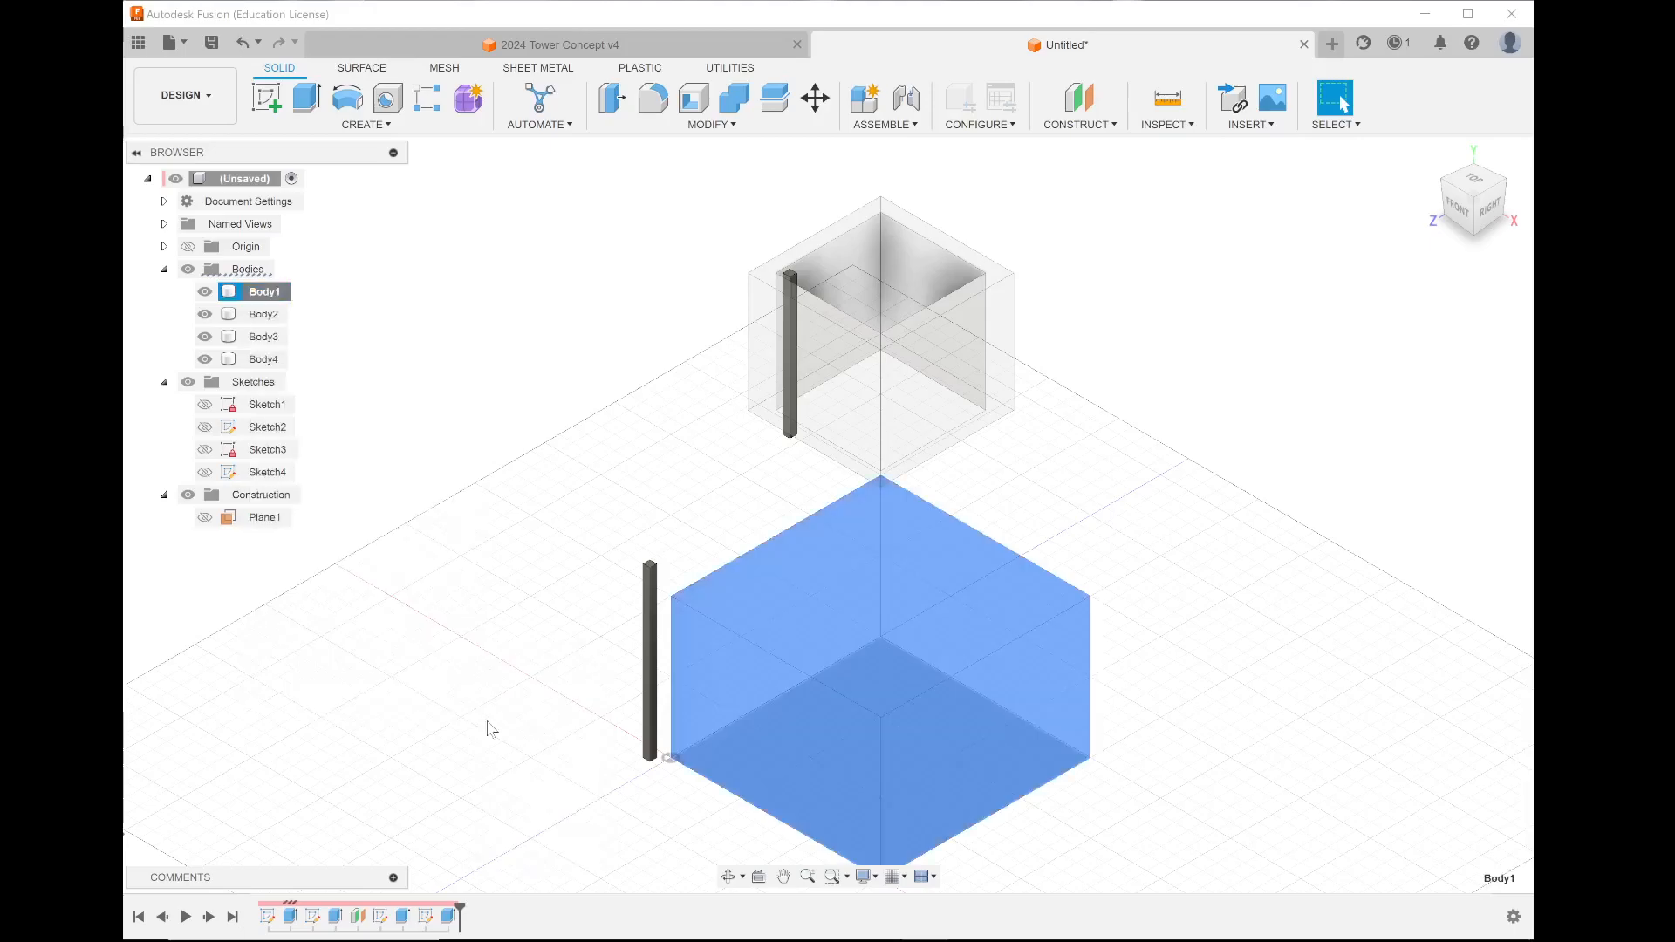
pyautogui.click(483, 425)
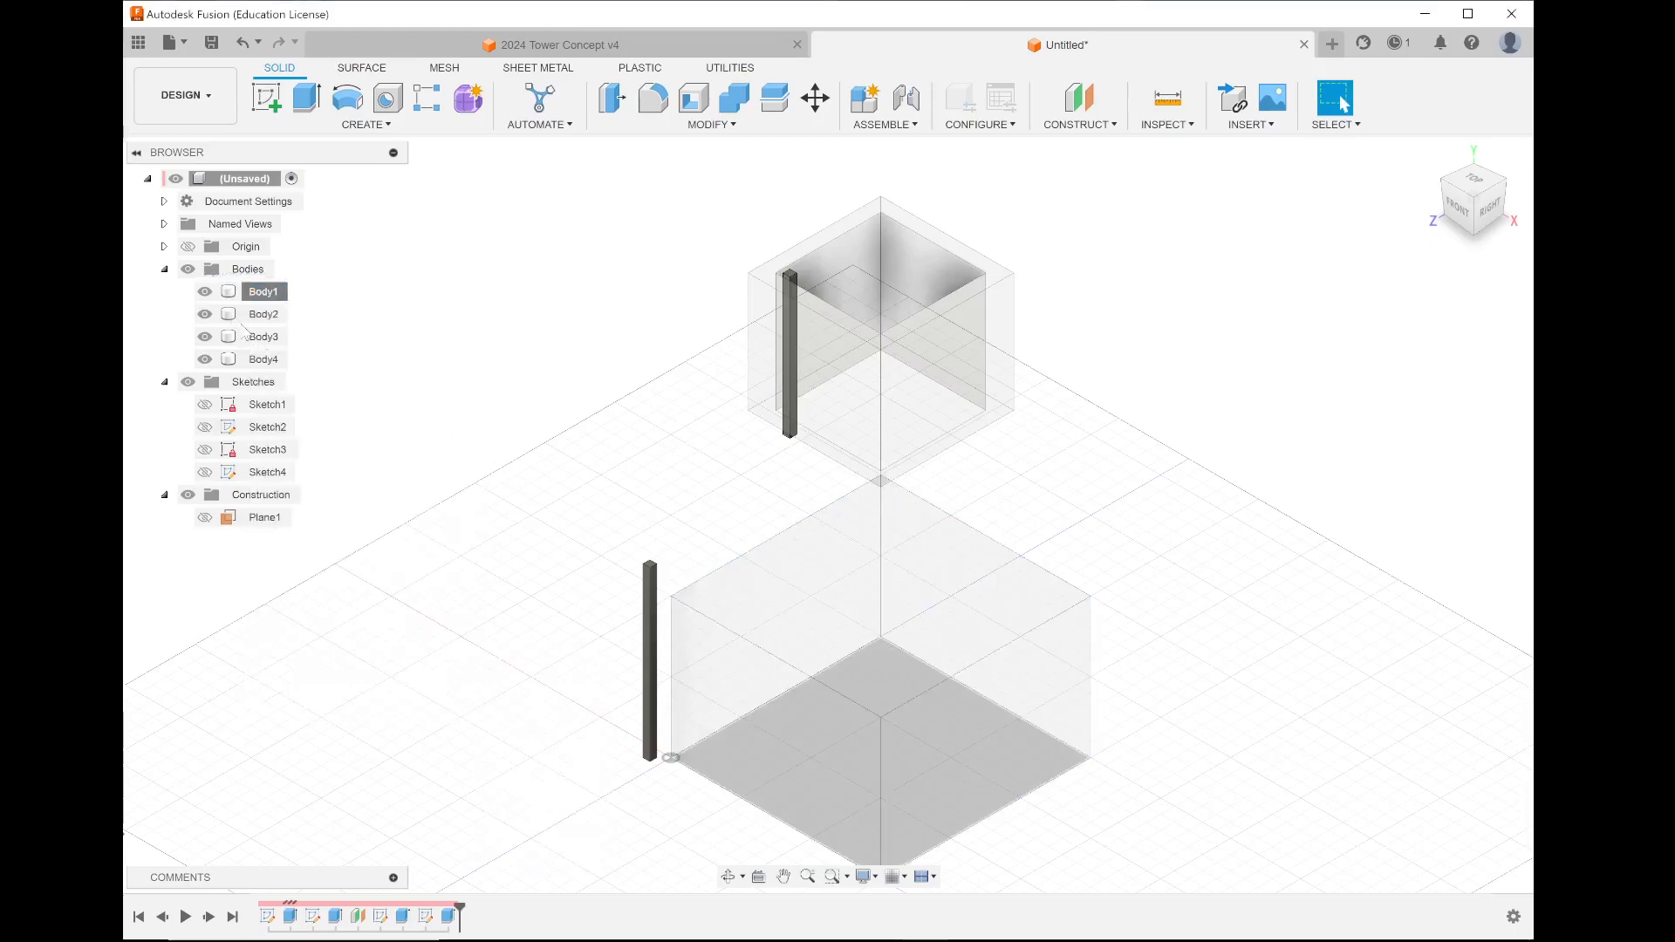
pyautogui.click(205, 293)
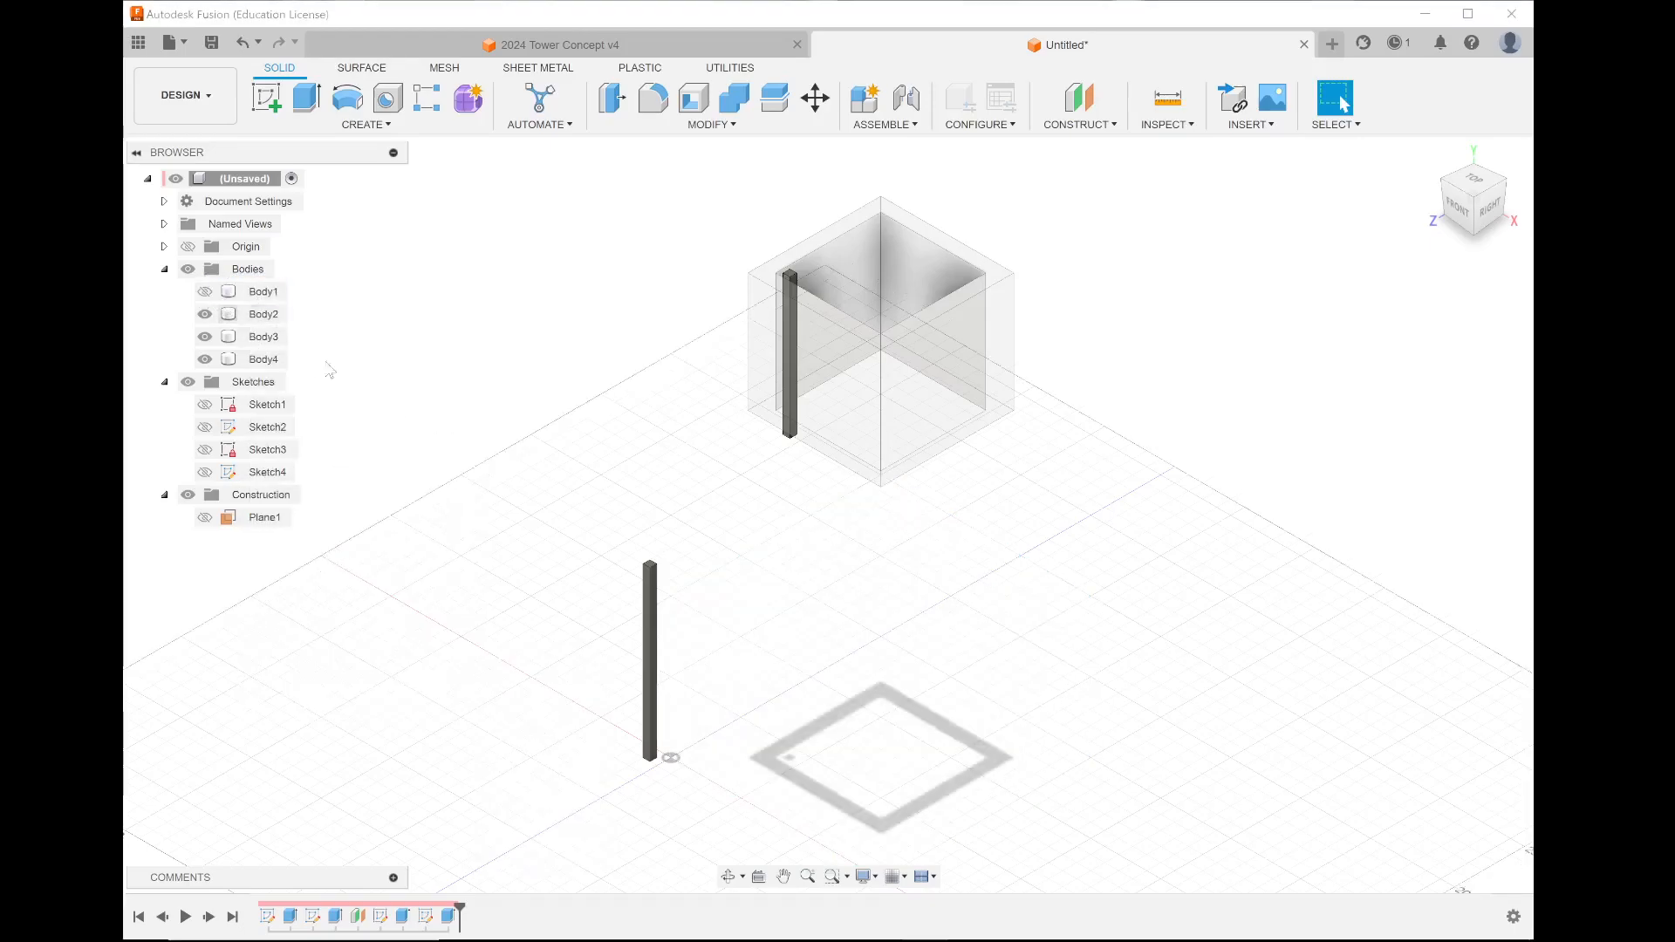
# - Hide the hollow block, Body3, and construct an axis through two points, from the lower member's top-left corner to the upper member's bottom-left corner
pyautogui.click(205, 337)
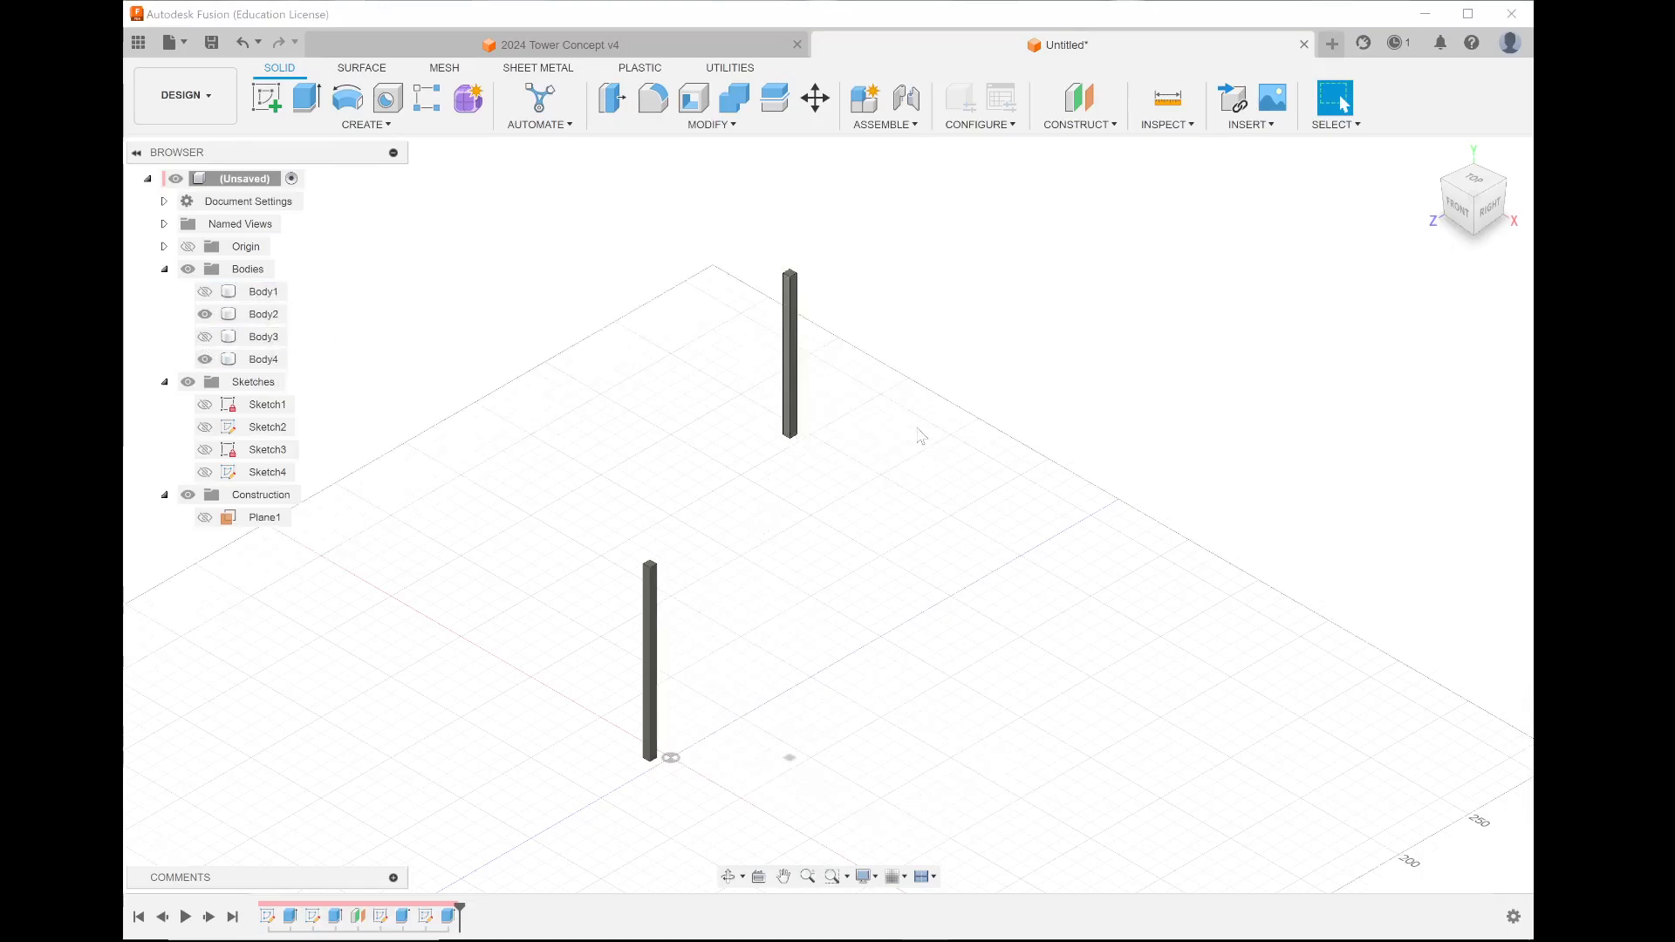
pyautogui.scroll(3, 921, 436)
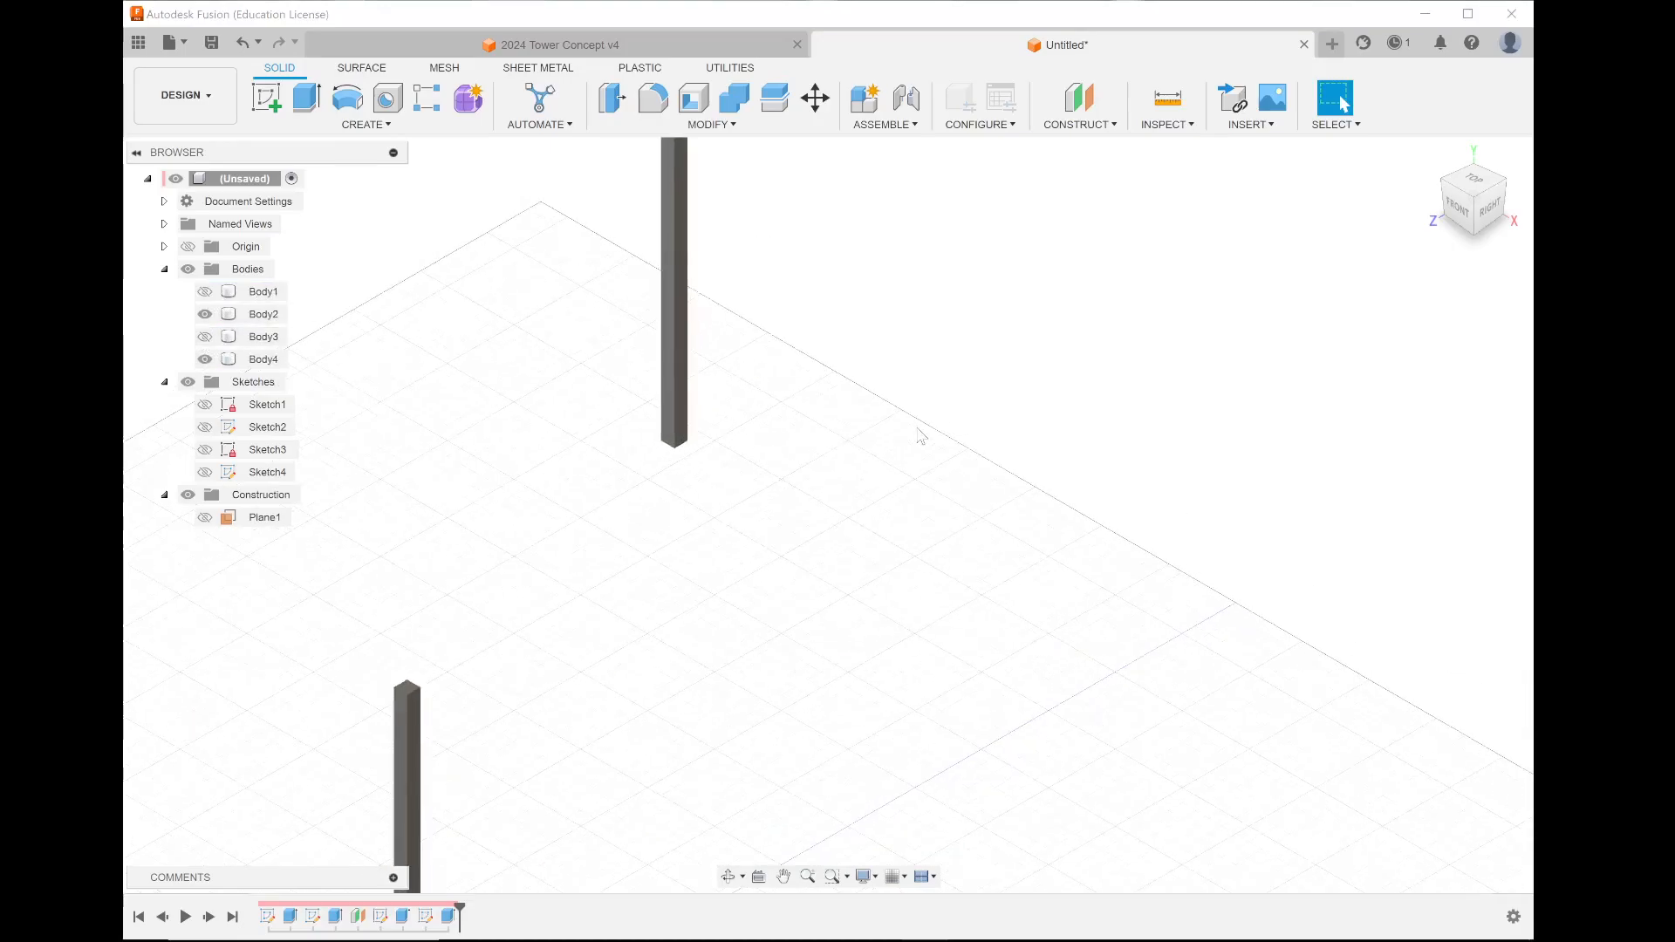
pyautogui.click(1112, 126)
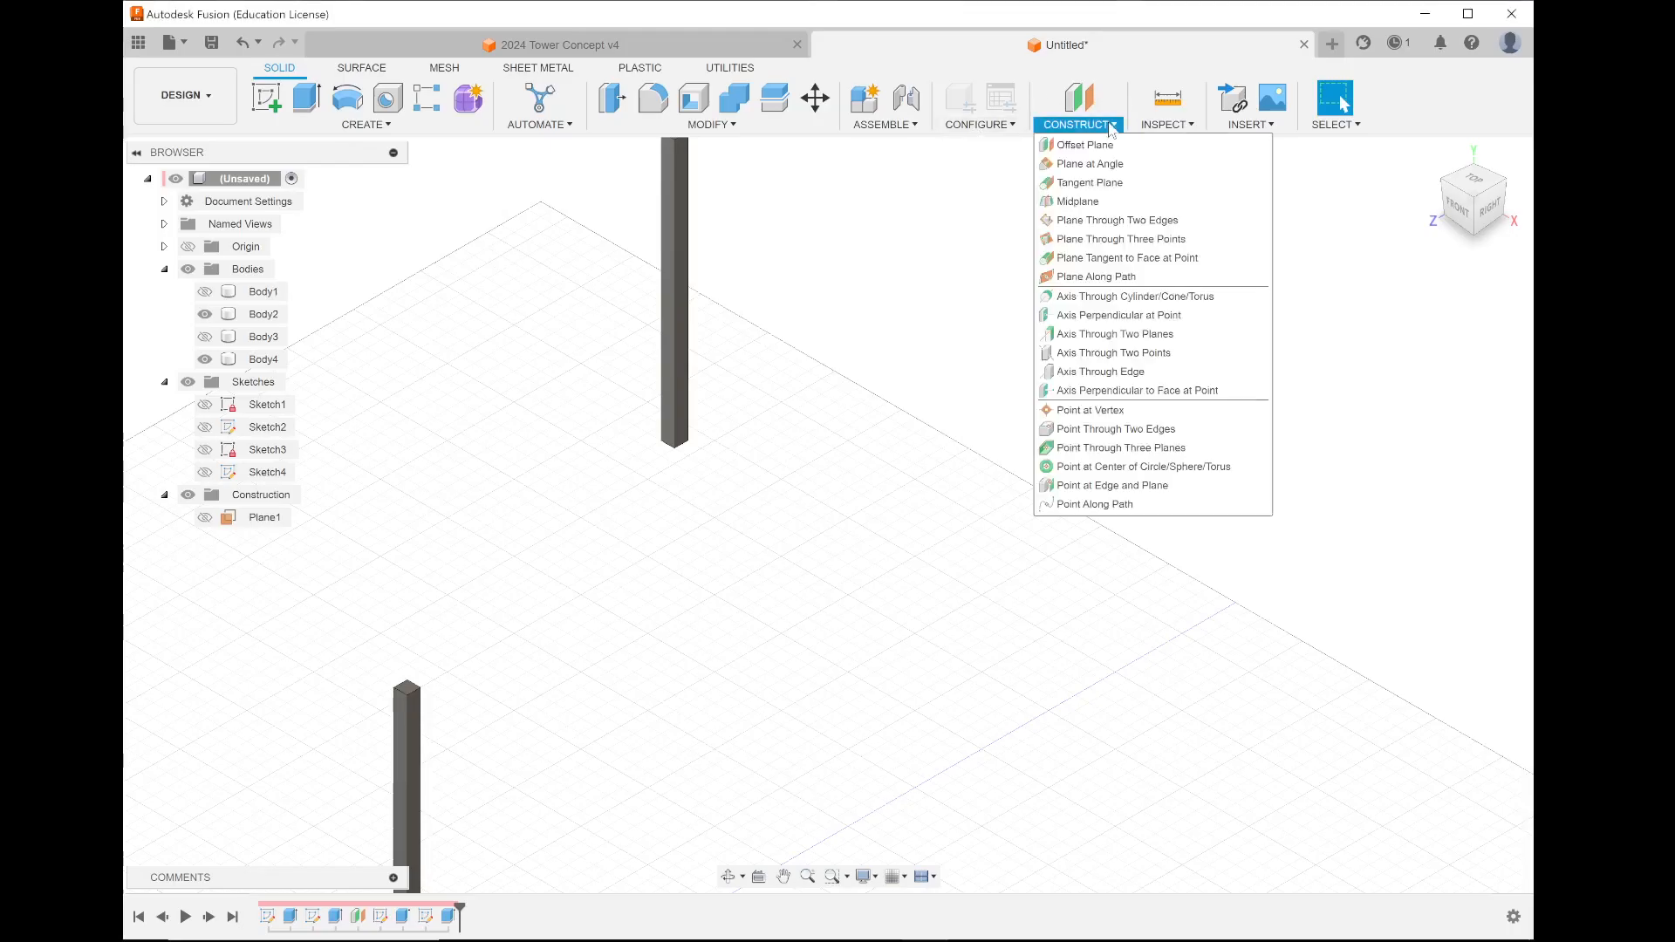
pyautogui.click(370, 125)
pyautogui.click(370, 127)
pyautogui.click(372, 127)
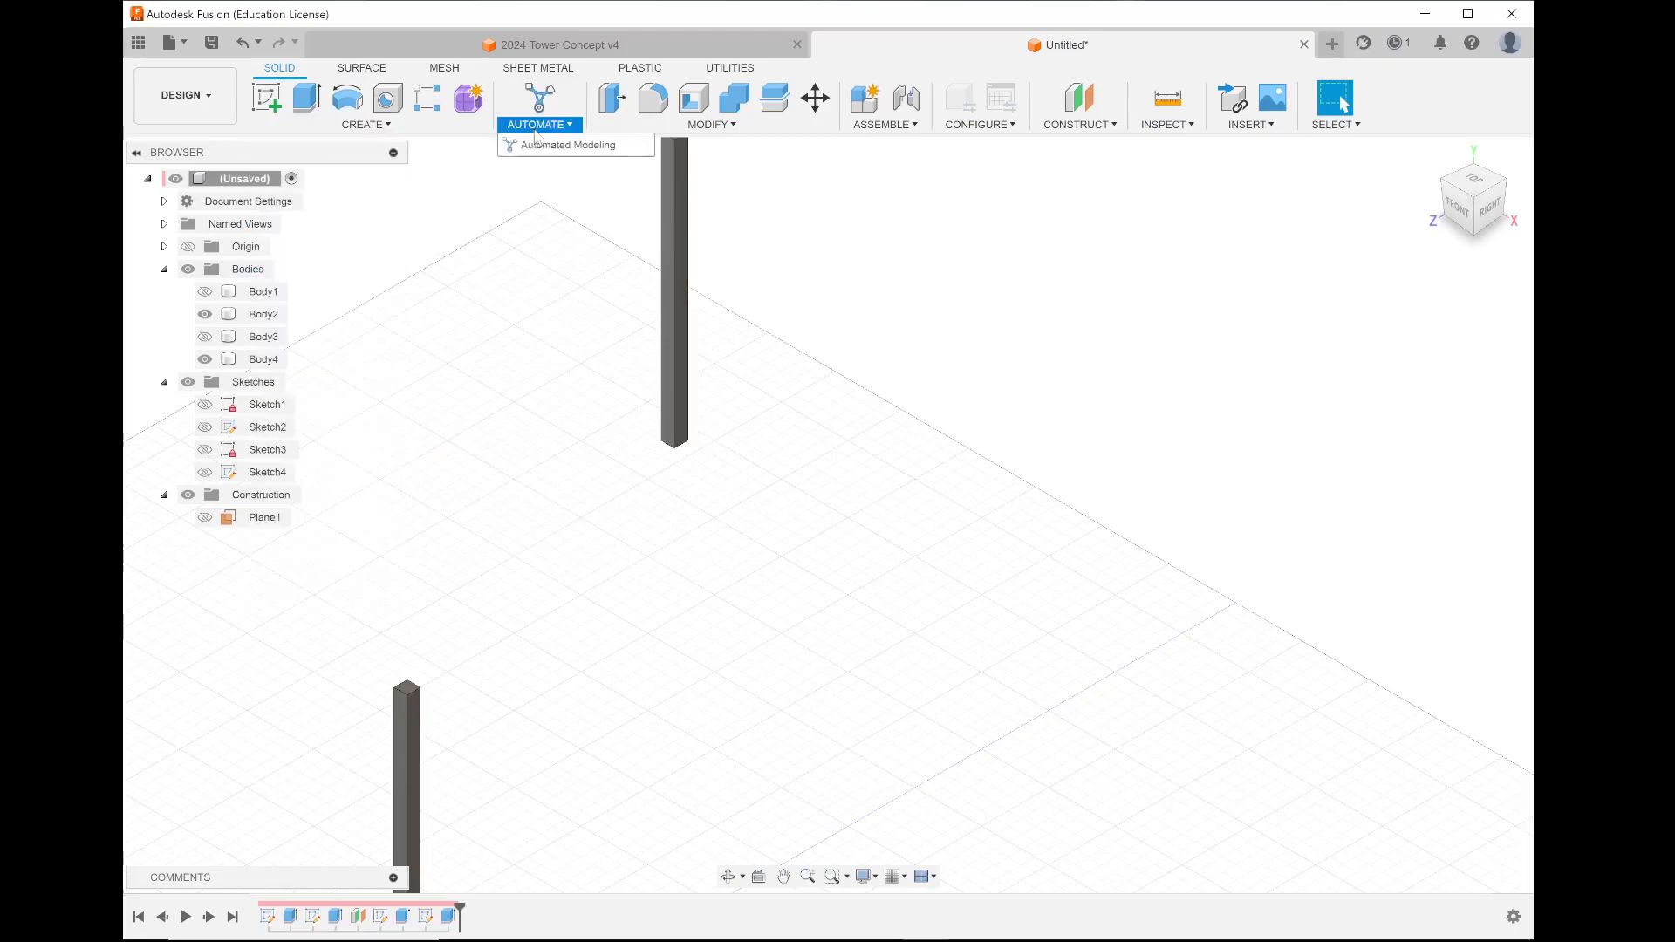
pyautogui.moveTo(710, 132)
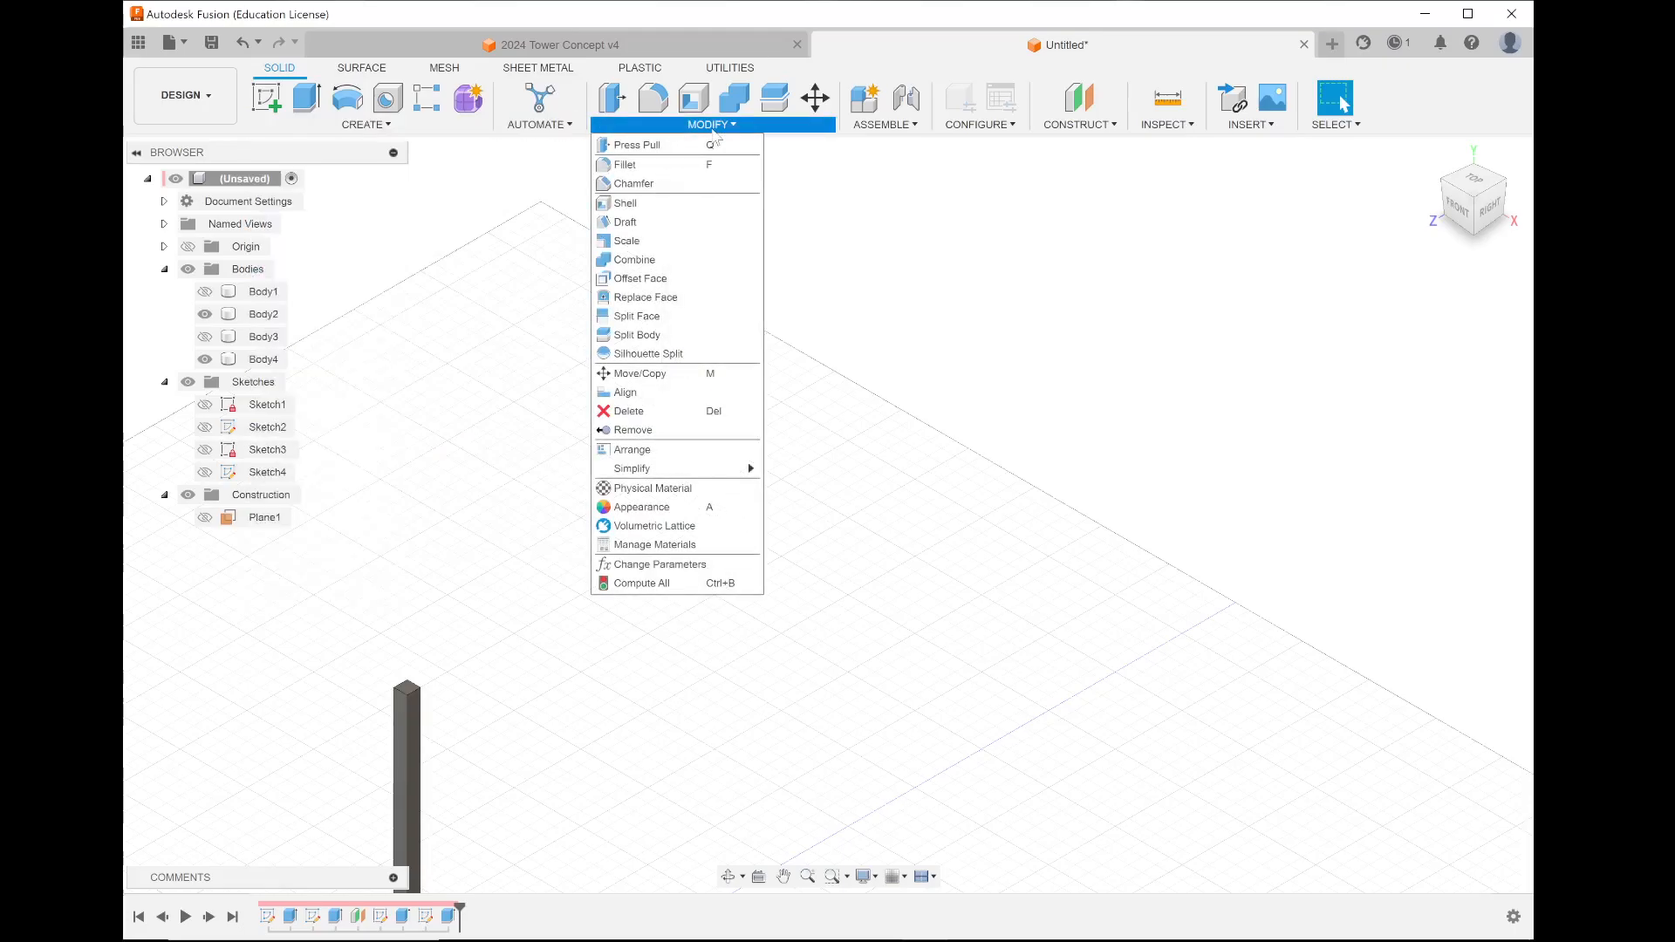
pyautogui.moveTo(1098, 129)
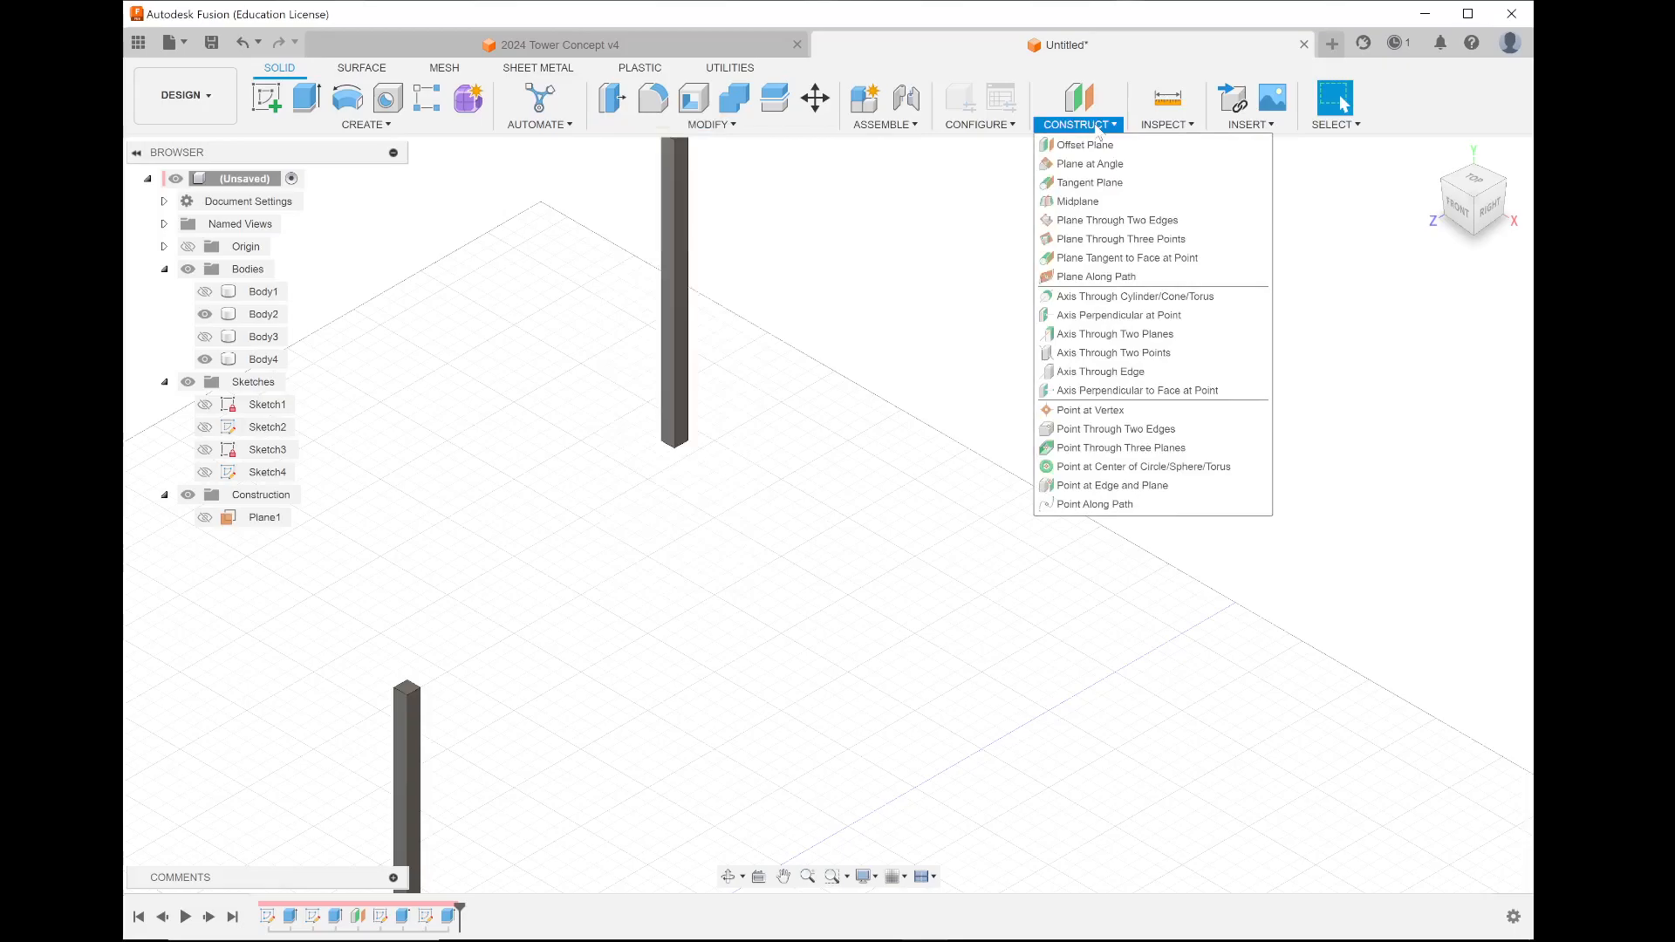
pyautogui.click(1135, 356)
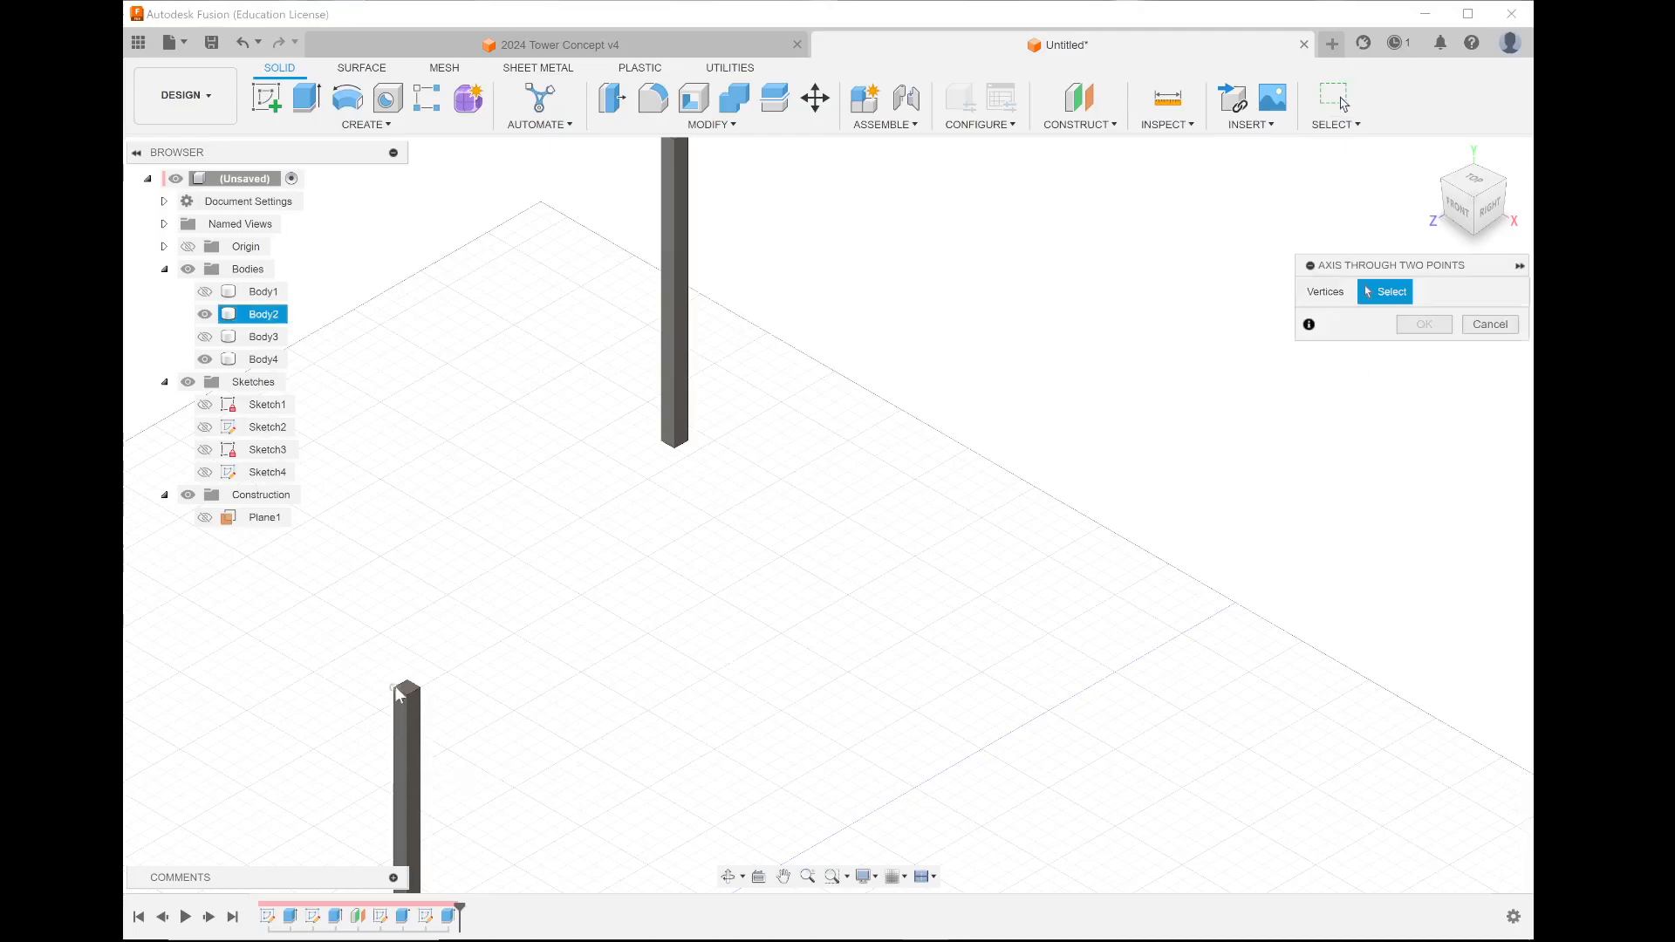
pyautogui.scroll(3, 398, 695)
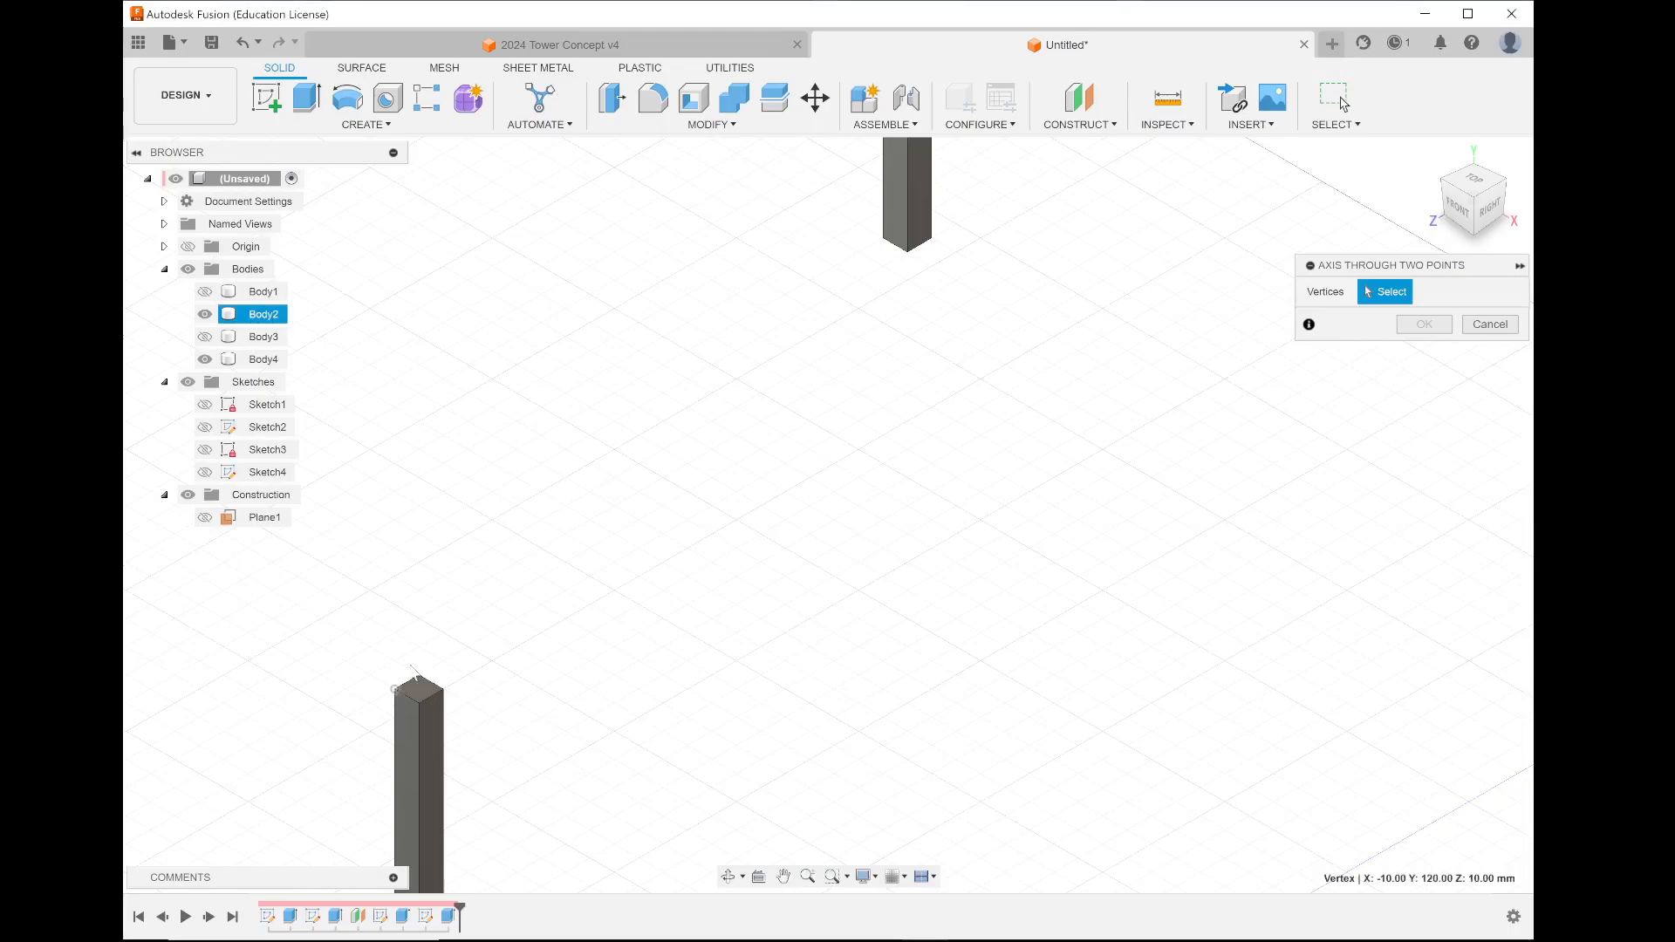
pyautogui.click(396, 690)
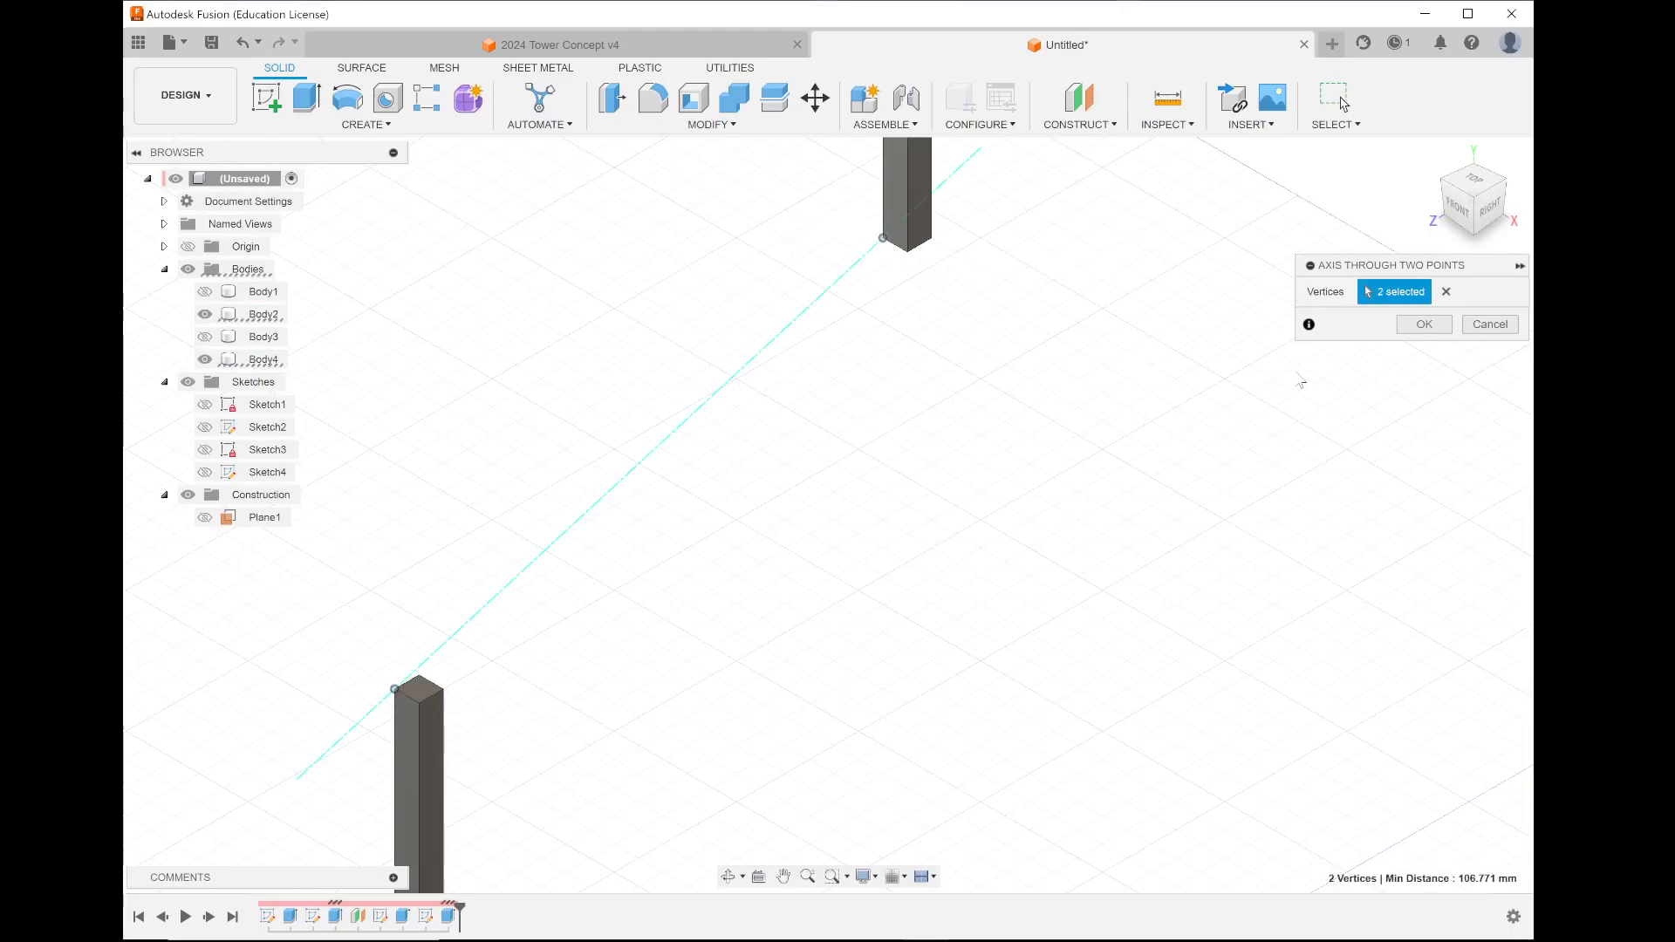
pyautogui.click(1423, 324)
pyautogui.scroll(-3, 977, 471)
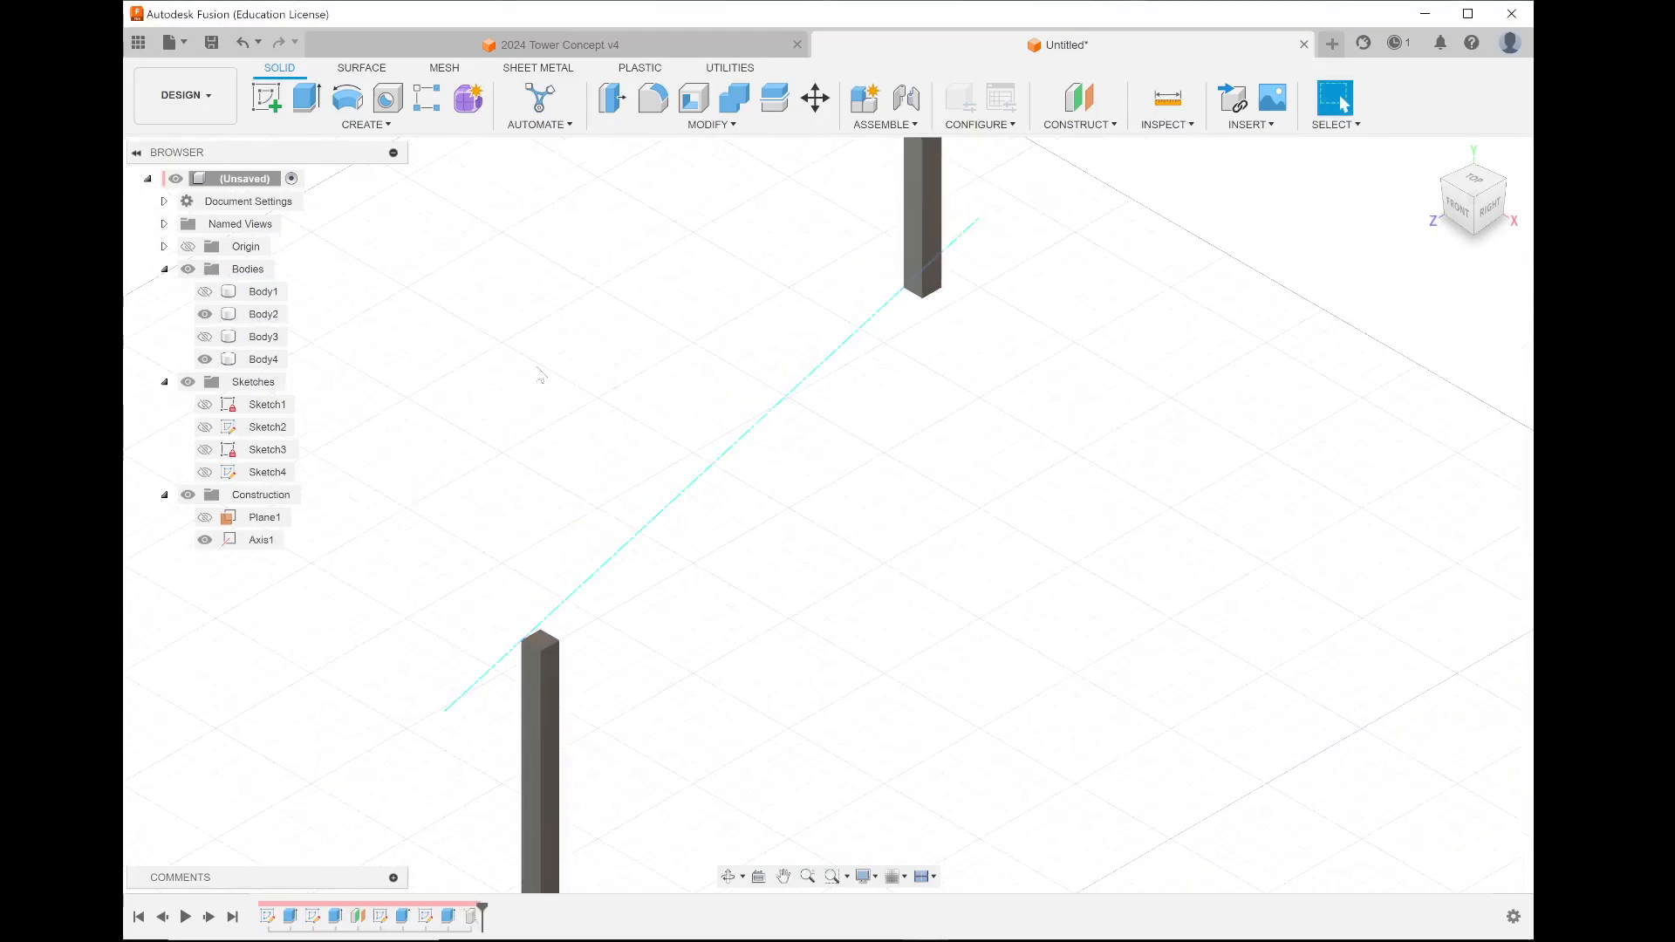
pyautogui.click(1079, 127)
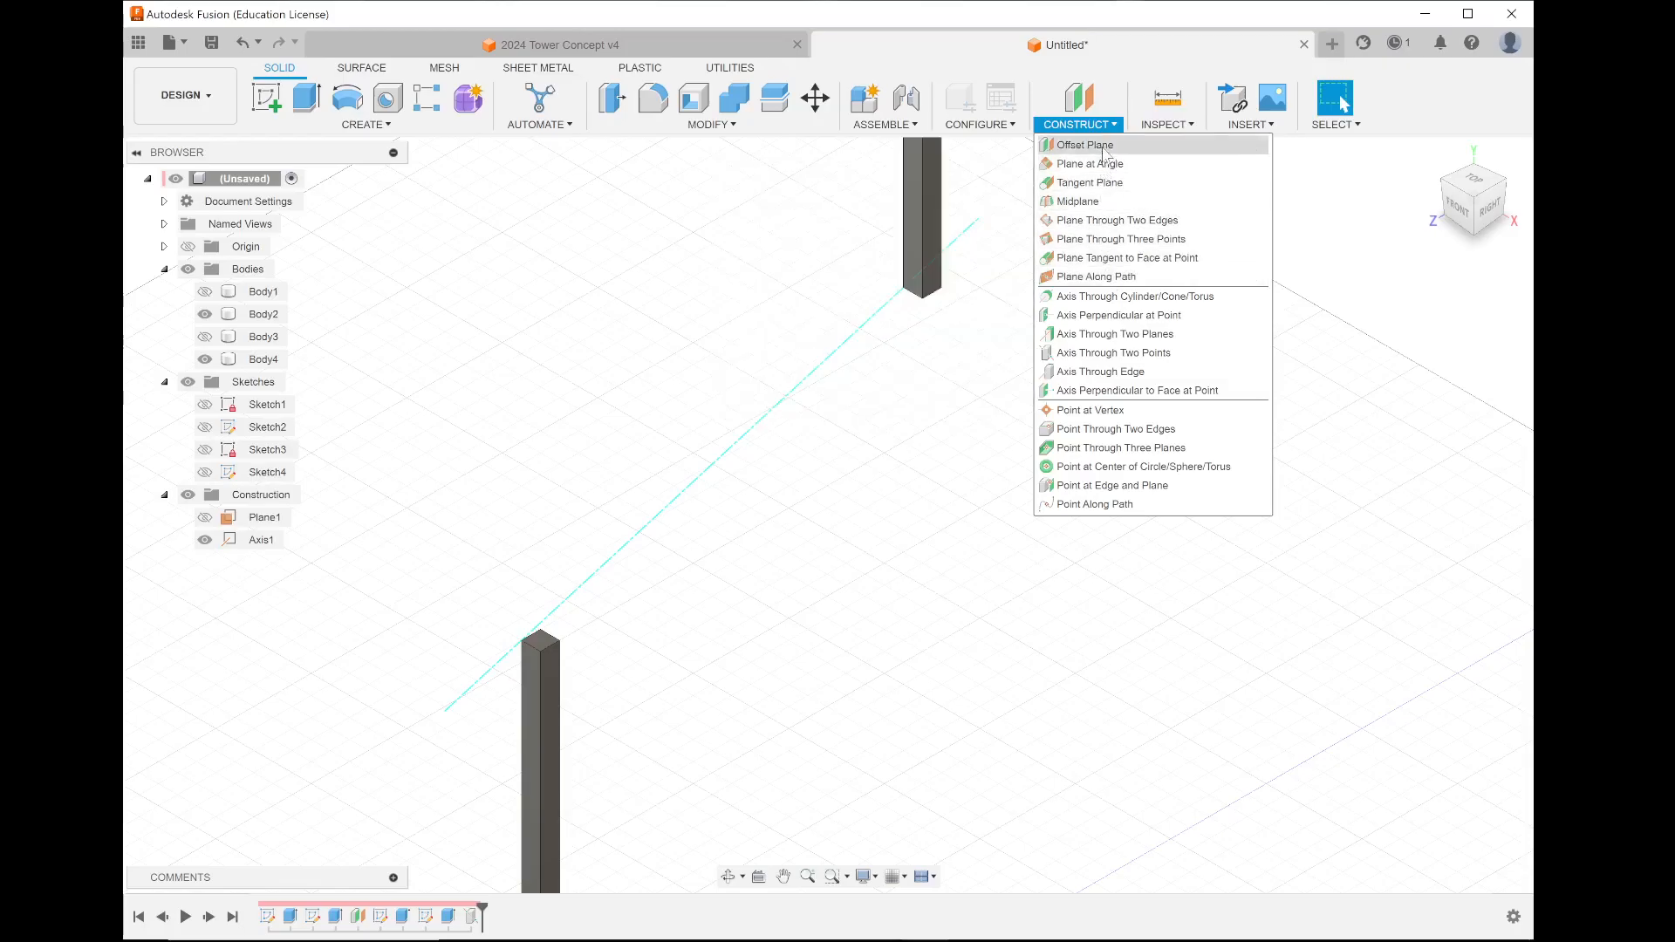
pyautogui.click(737, 447)
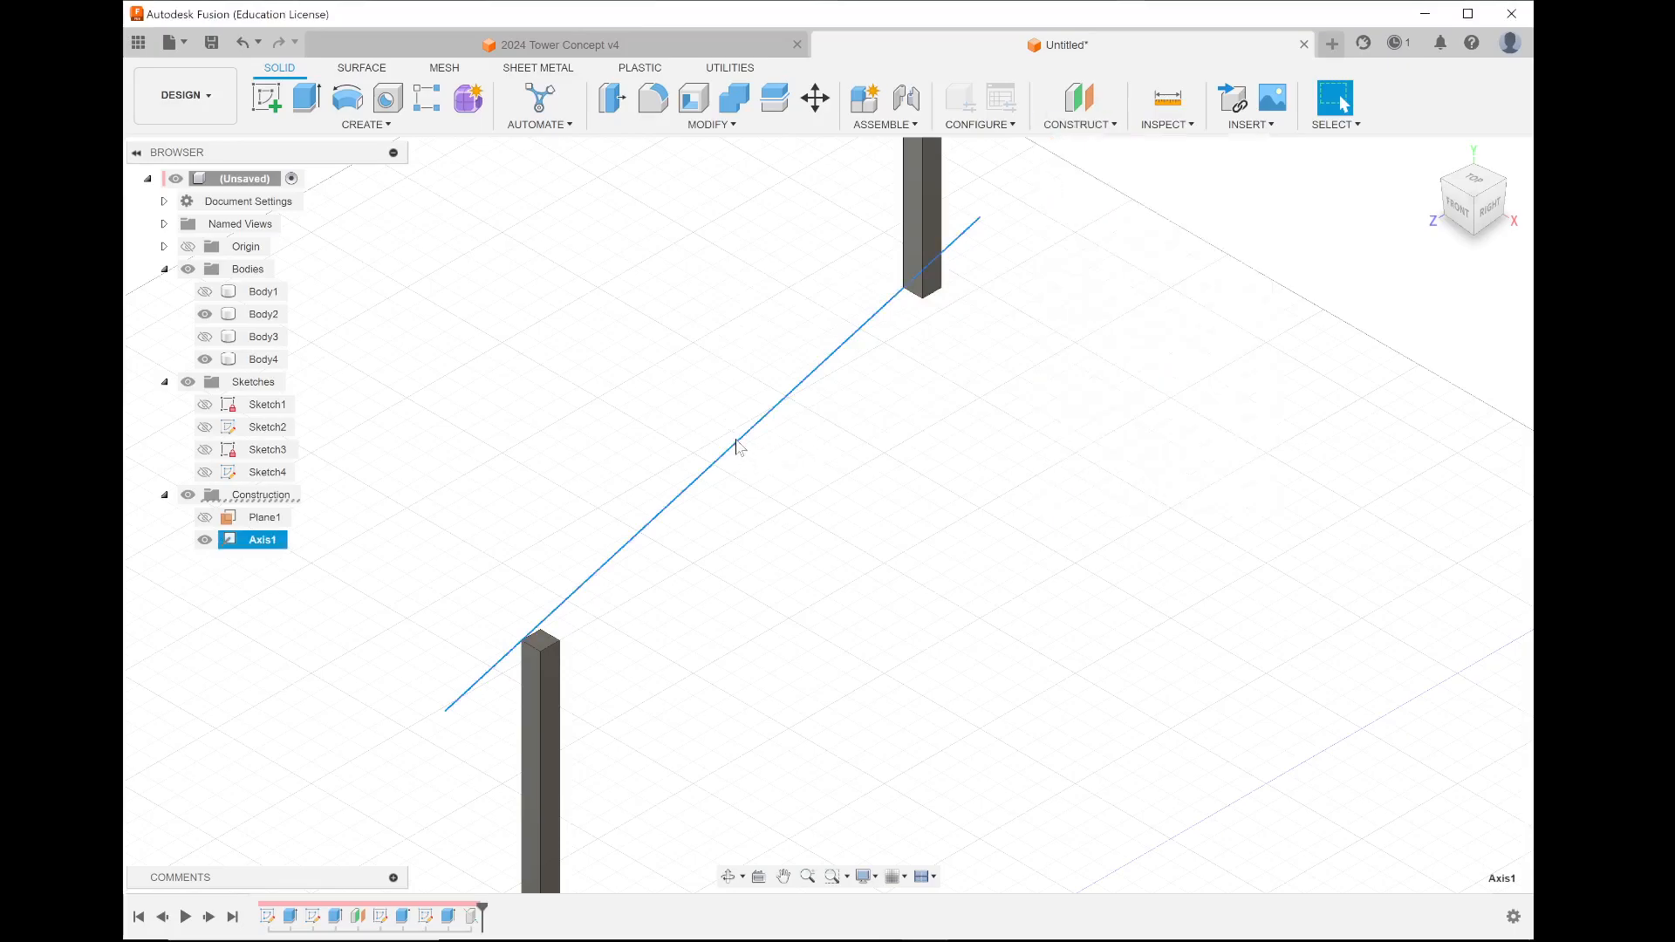
pyautogui.click(541, 637)
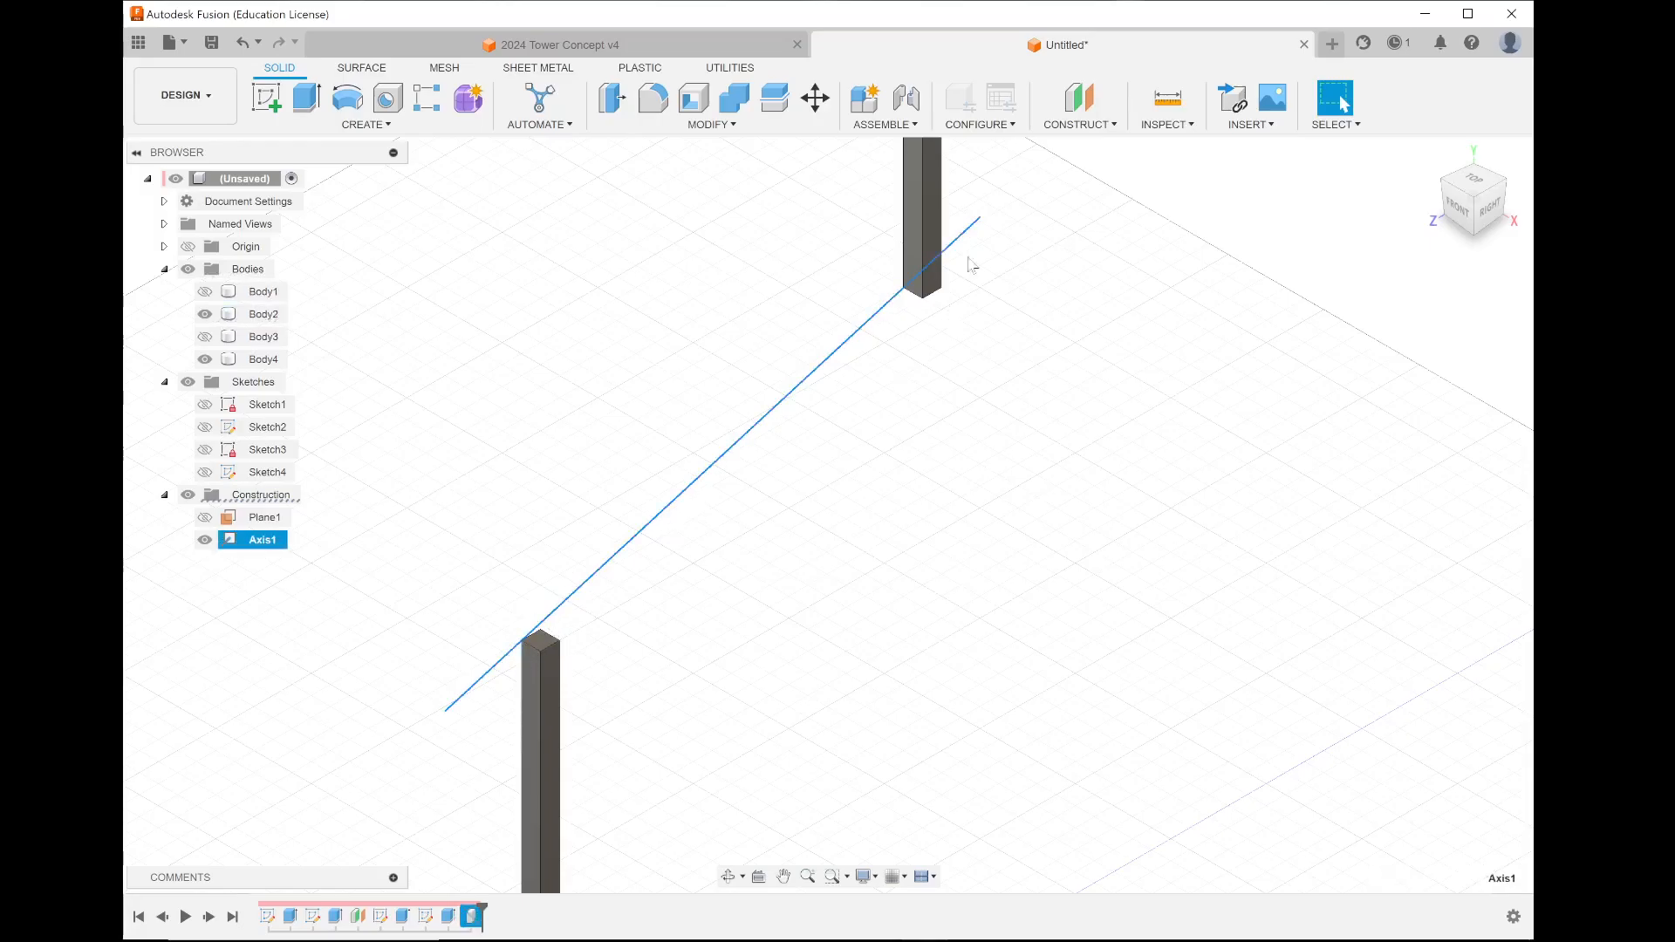
pyautogui.click(1094, 125)
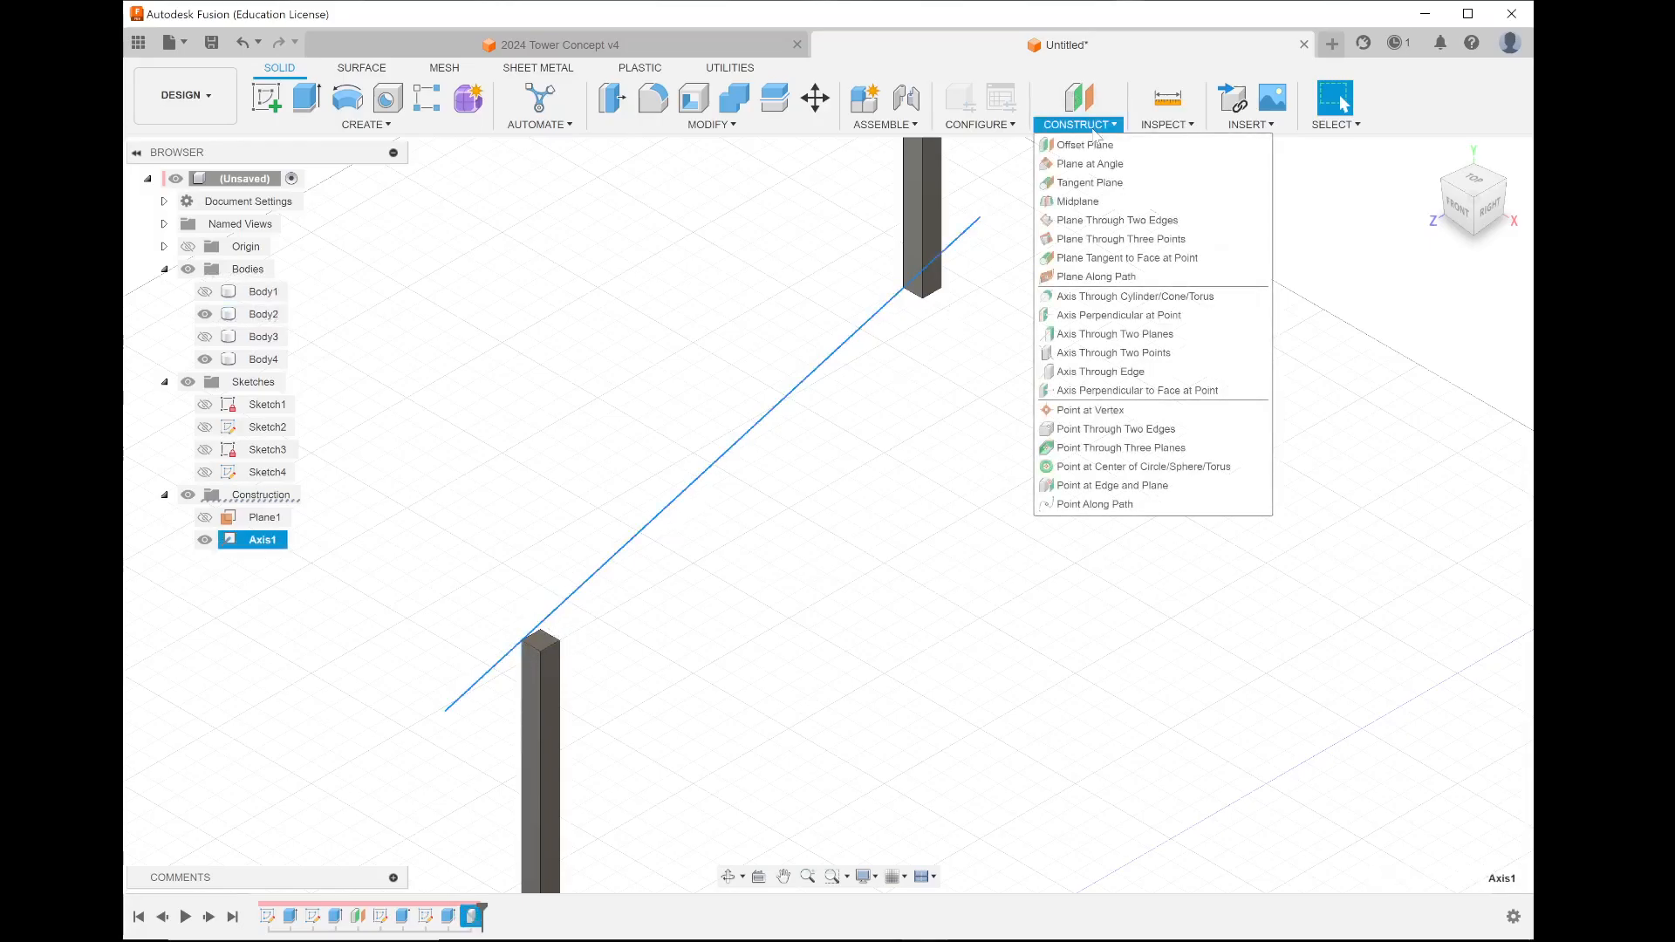
pyautogui.click(1115, 278)
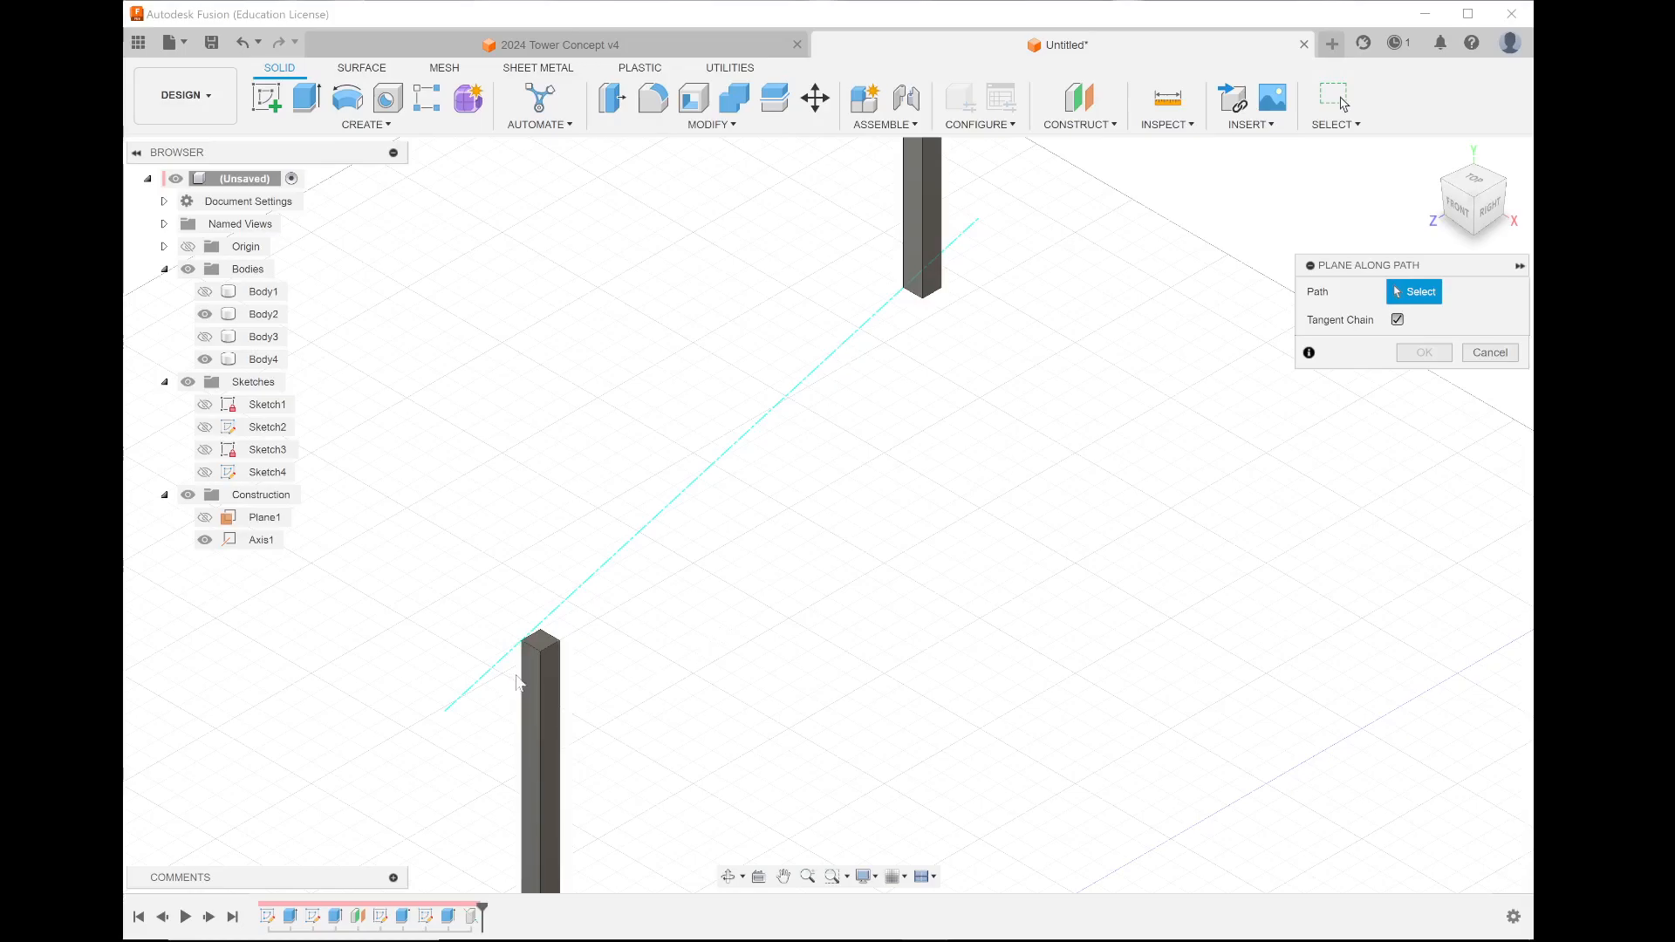
pyautogui.click(1492, 354)
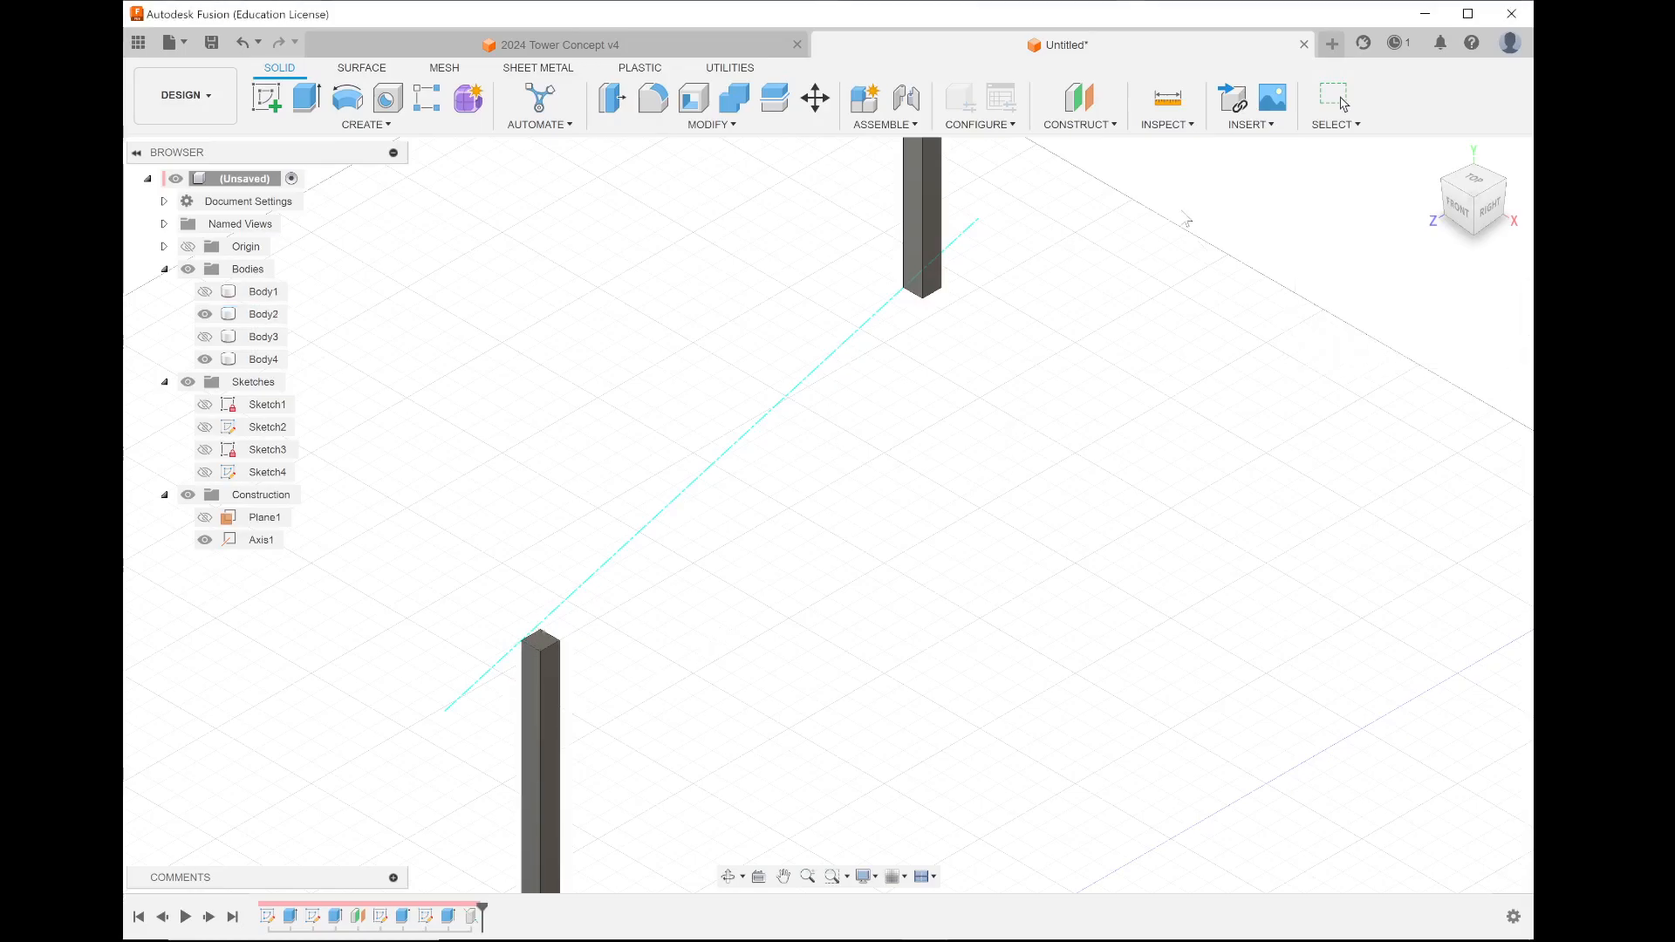
pyautogui.click(1080, 125)
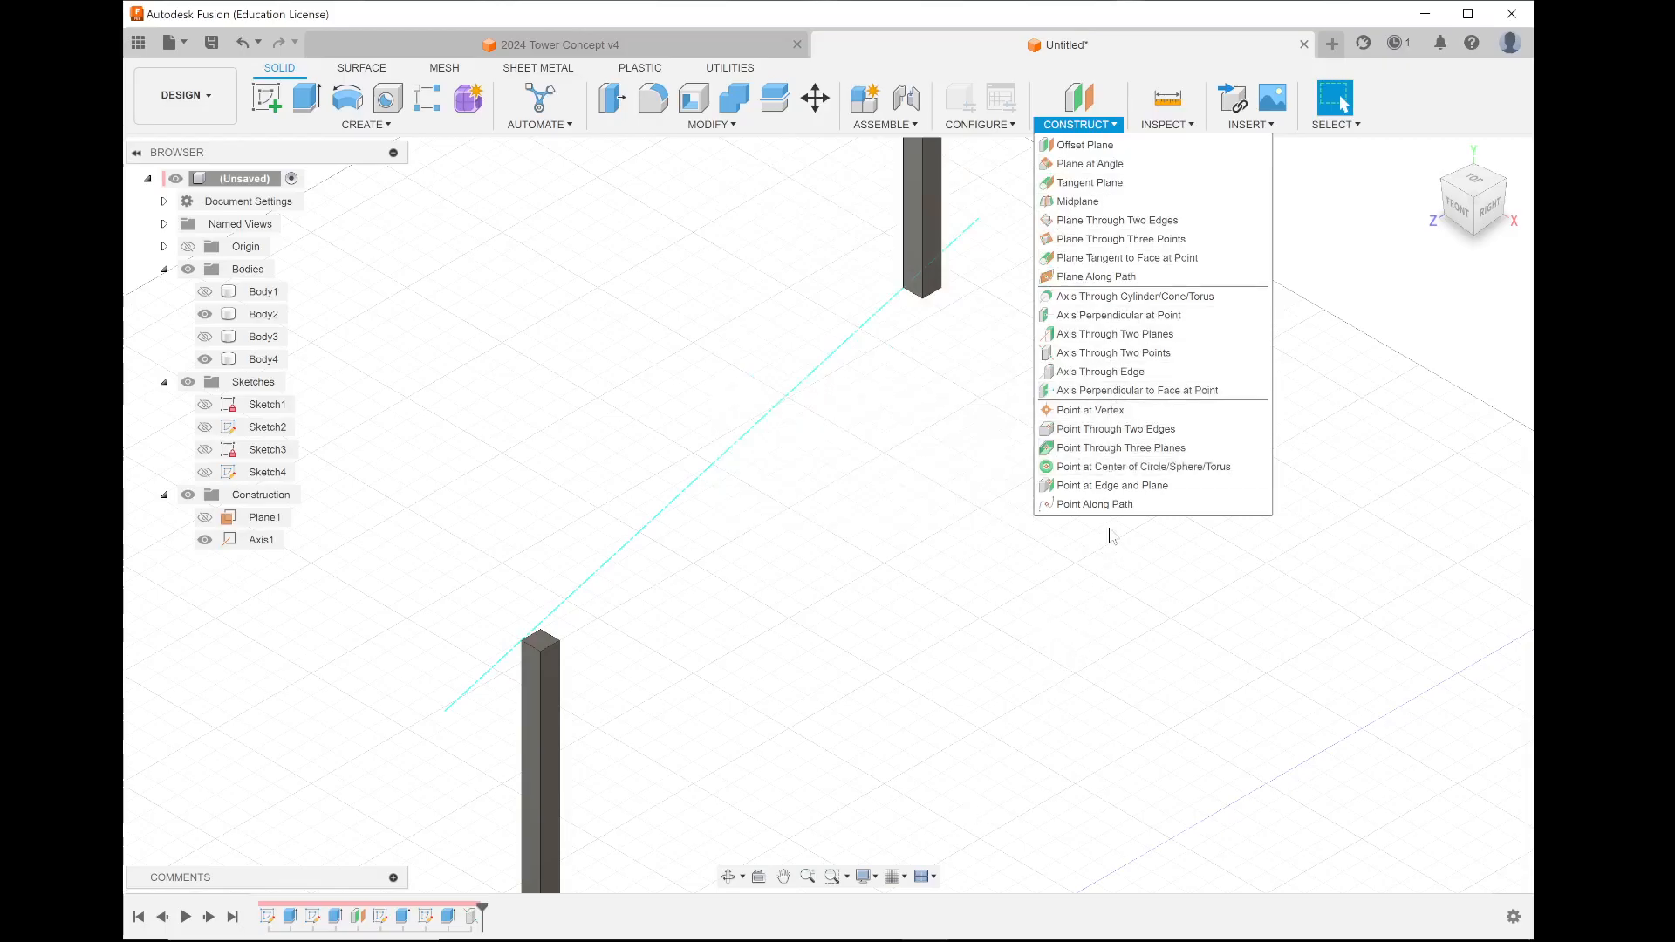
pyautogui.click(881, 925)
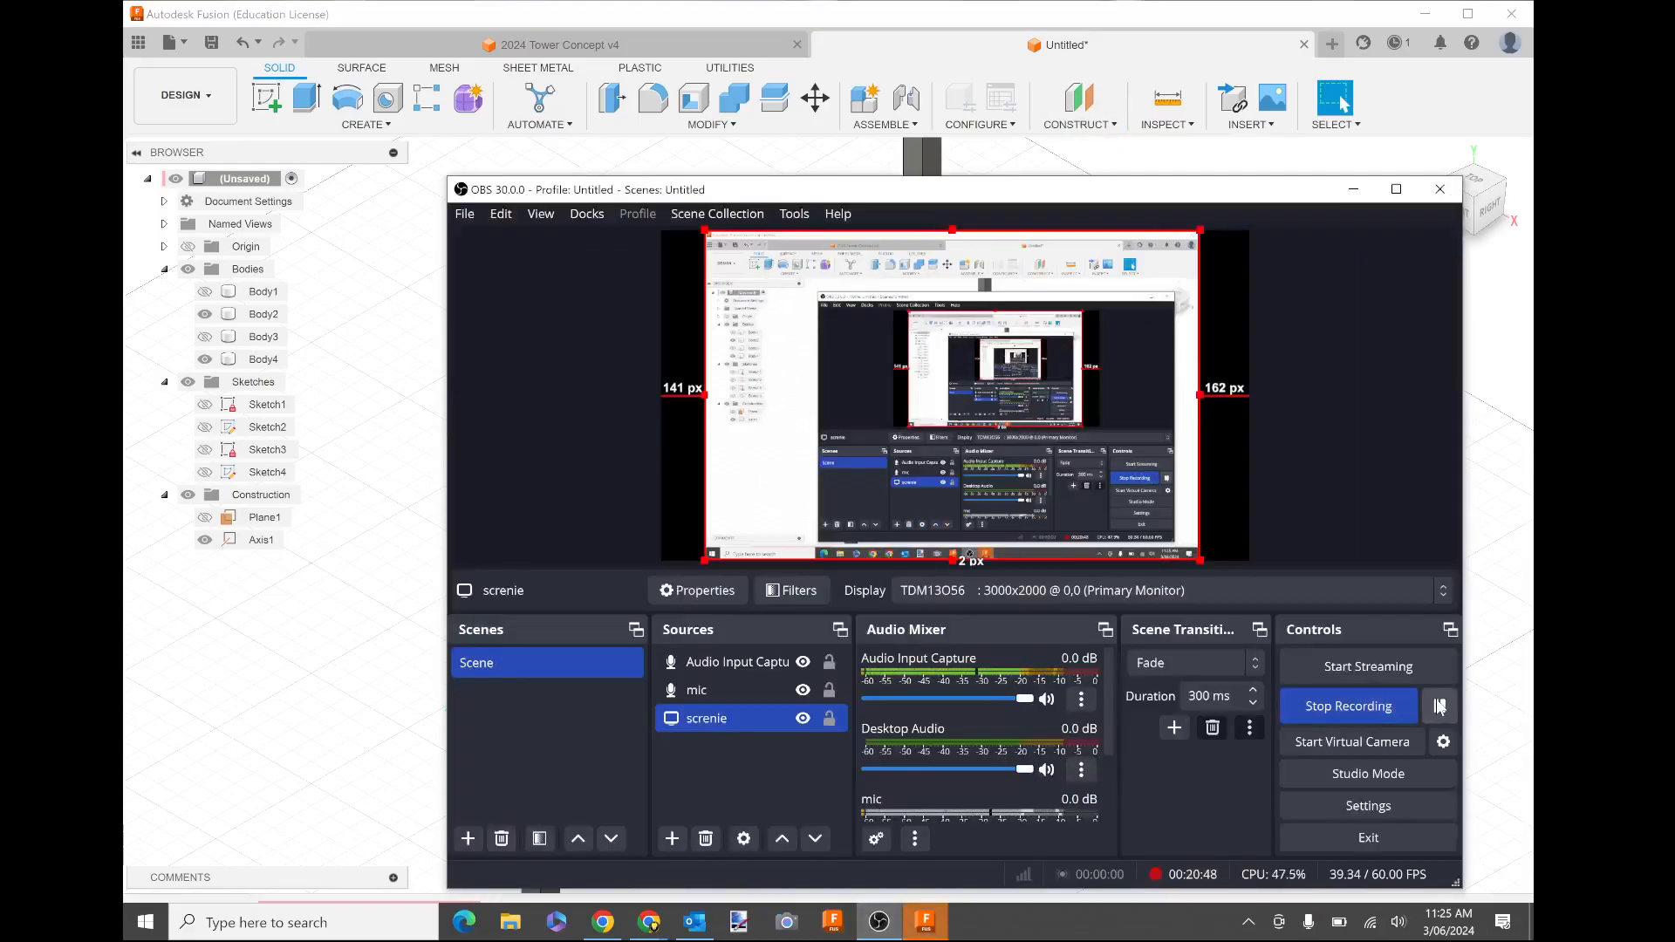
pyautogui.click(1440, 706)
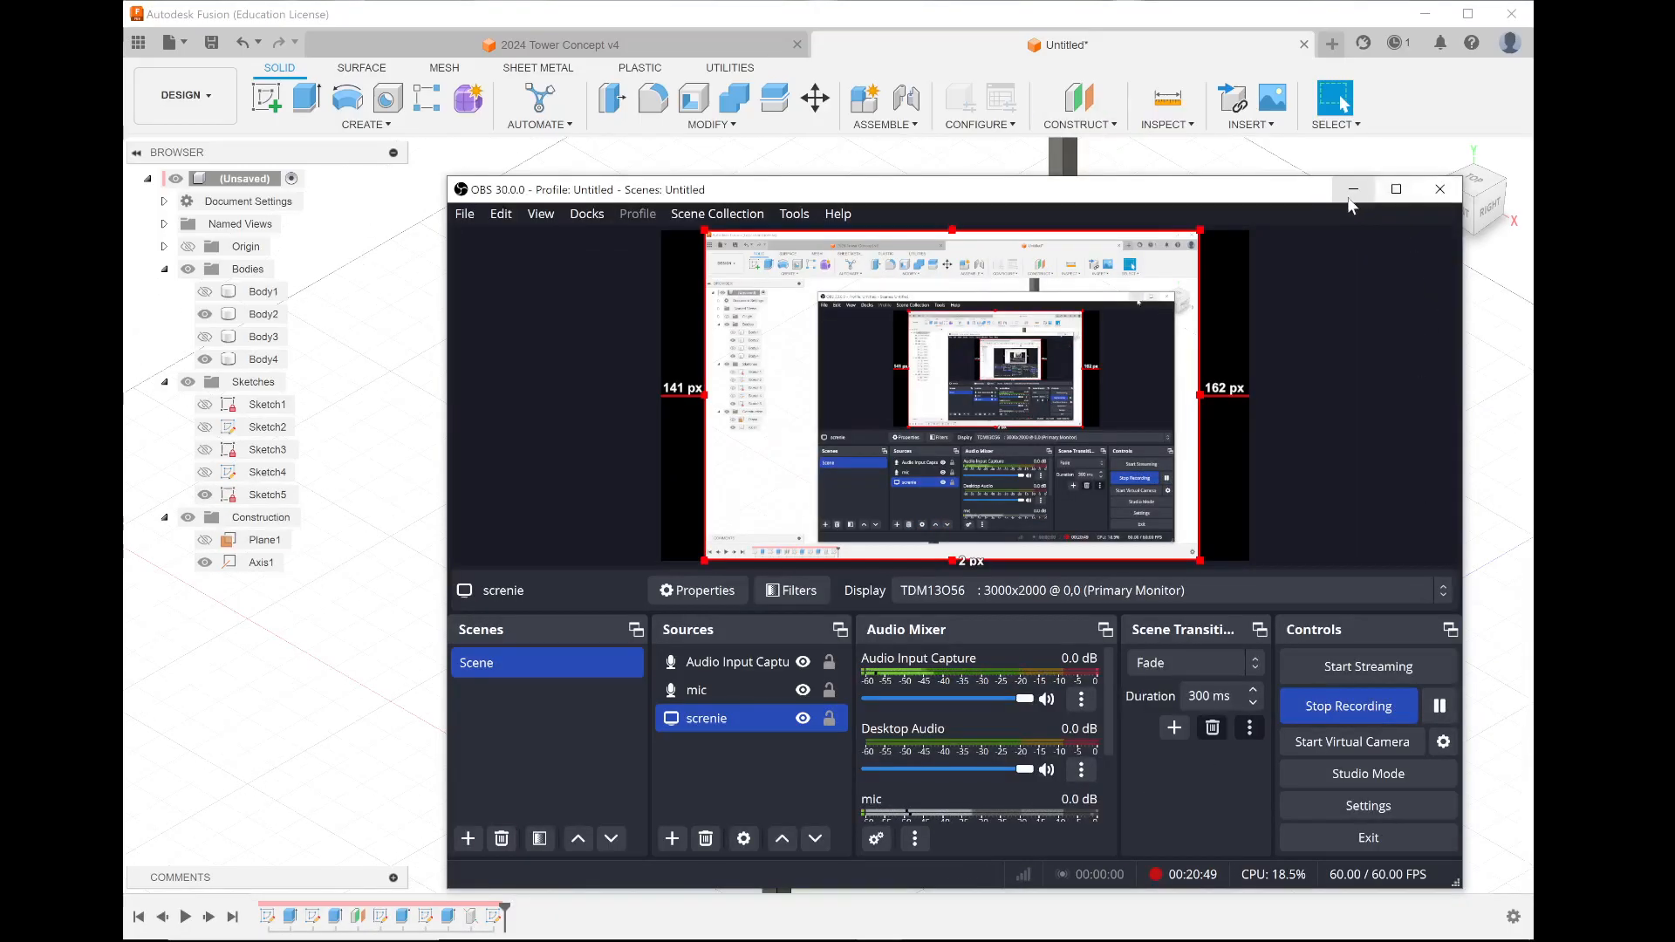
pyautogui.click(1354, 189)
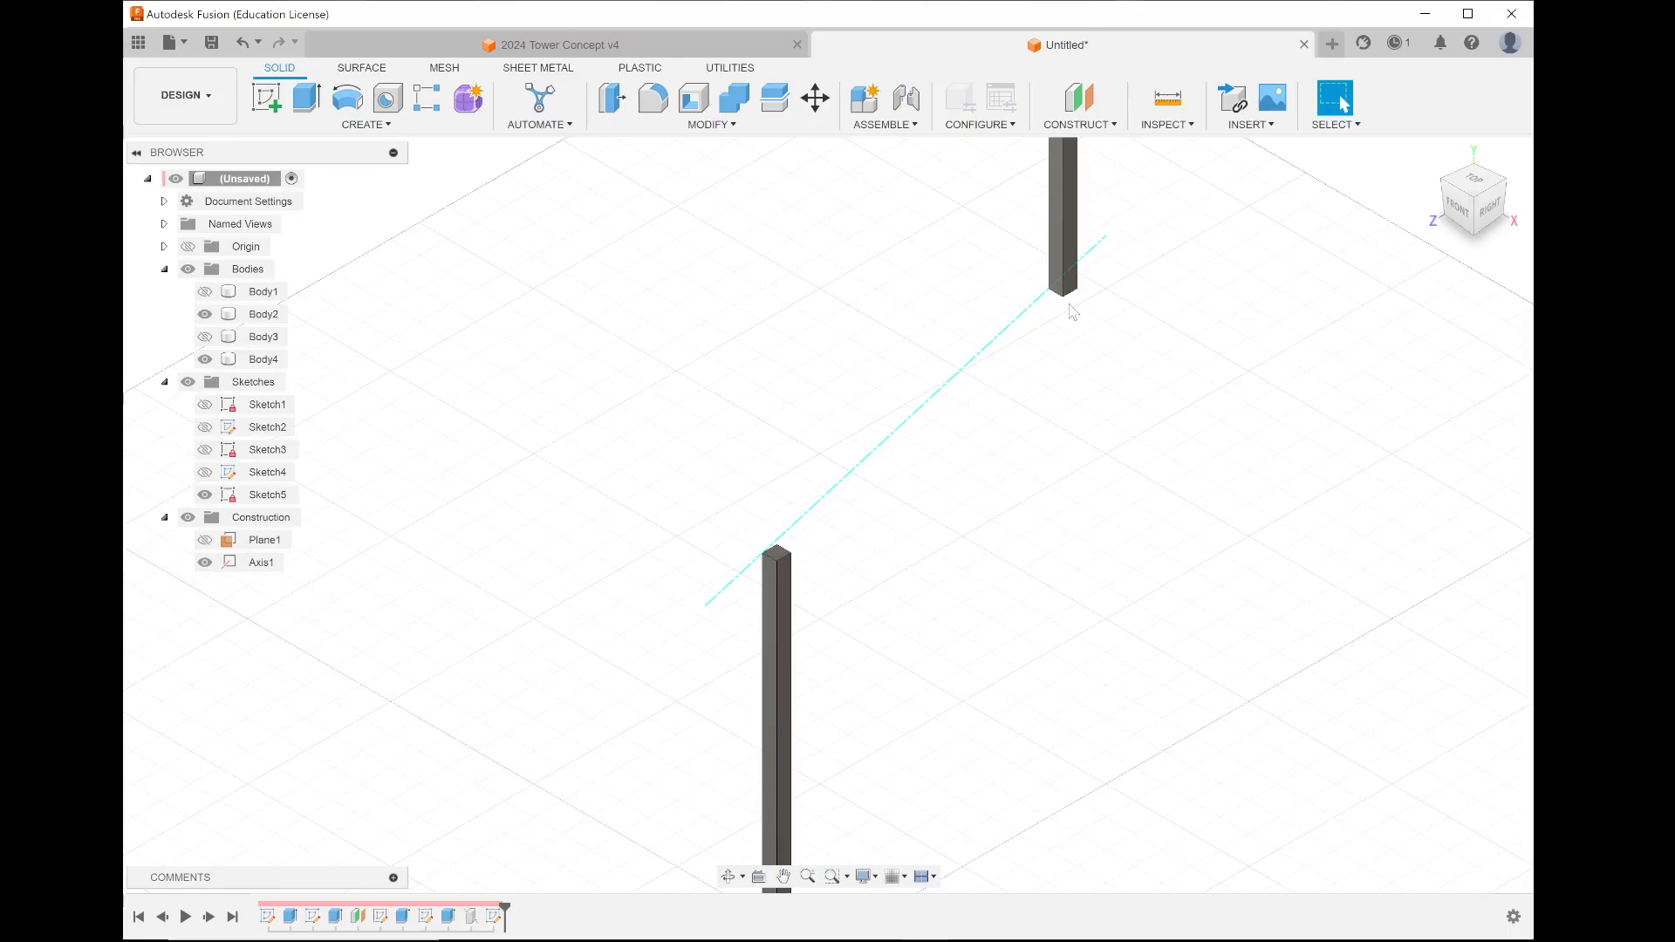
# - Construct a plane through three points: the lower member's top-left corner and the upper member's bottom-left and bottom-right corners
pyautogui.click(1074, 126)
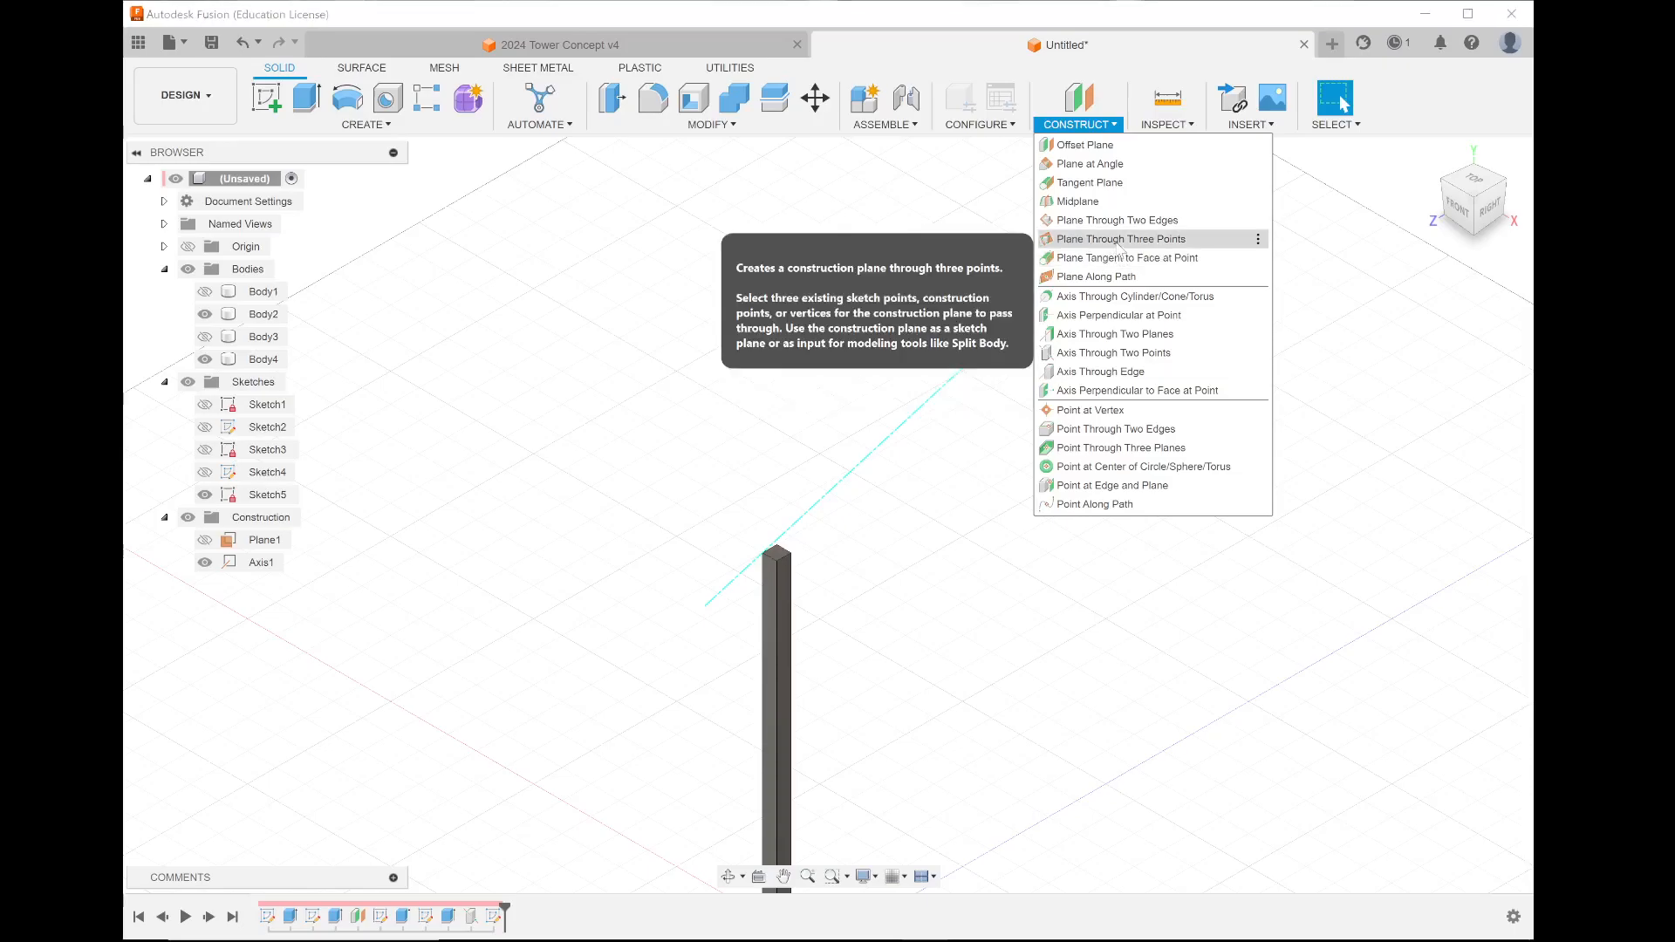
pyautogui.click(1121, 239)
pyautogui.scroll(5, 822, 555)
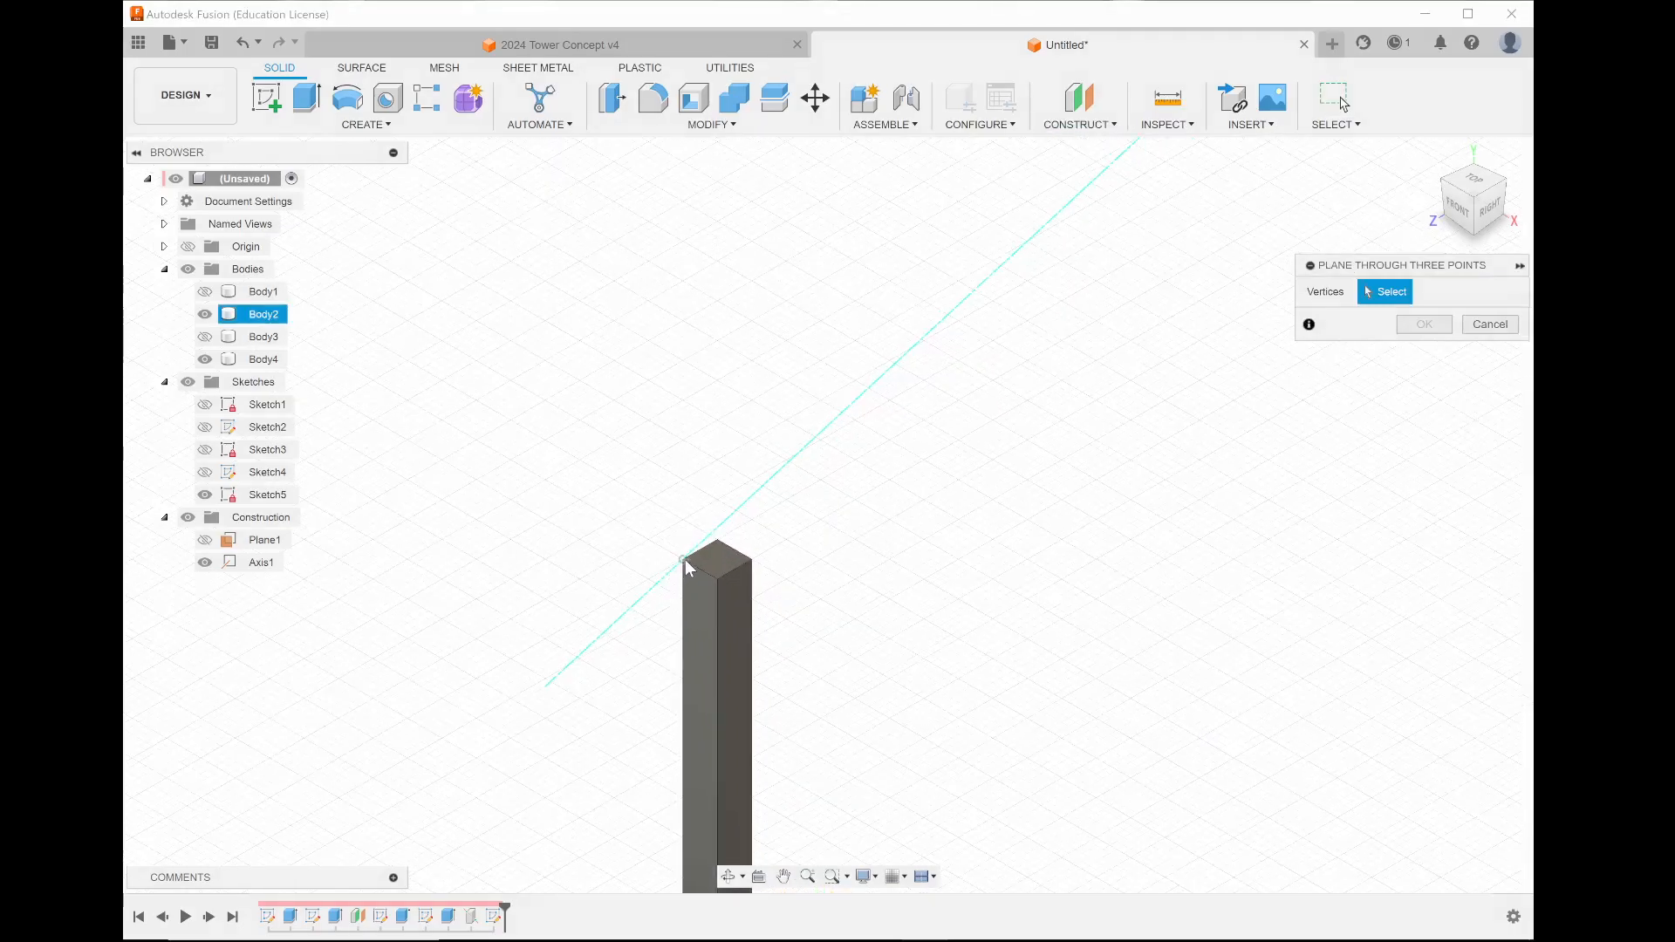
pyautogui.click(684, 560)
pyautogui.scroll(-4, 617, 500)
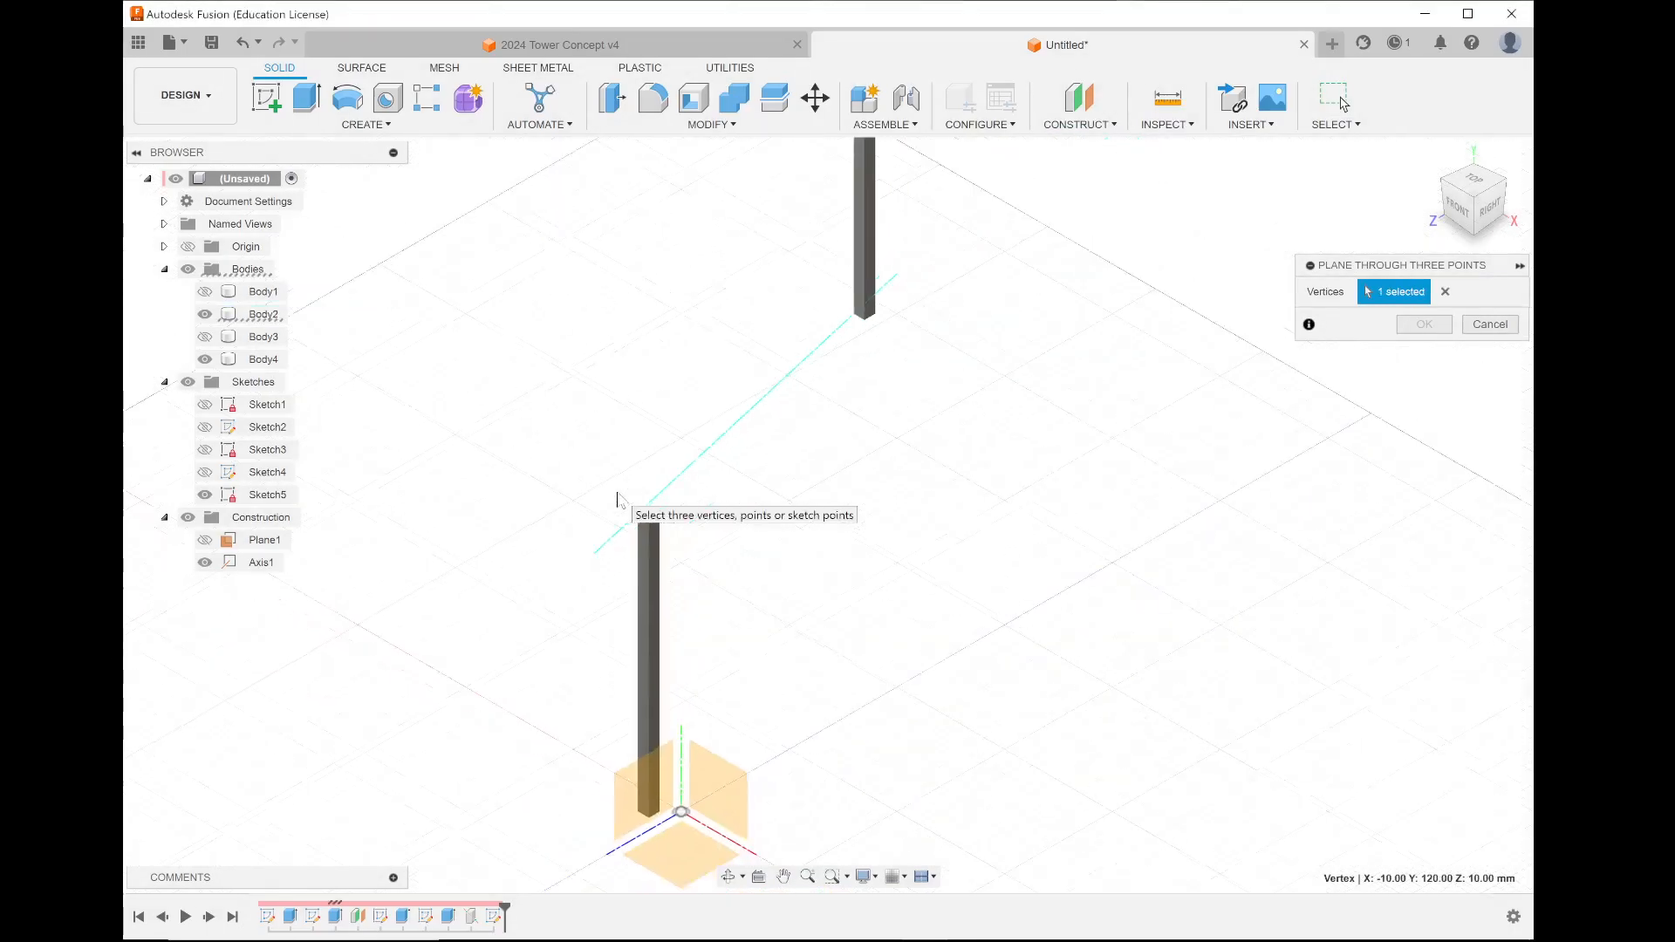
pyautogui.scroll(4, 870, 317)
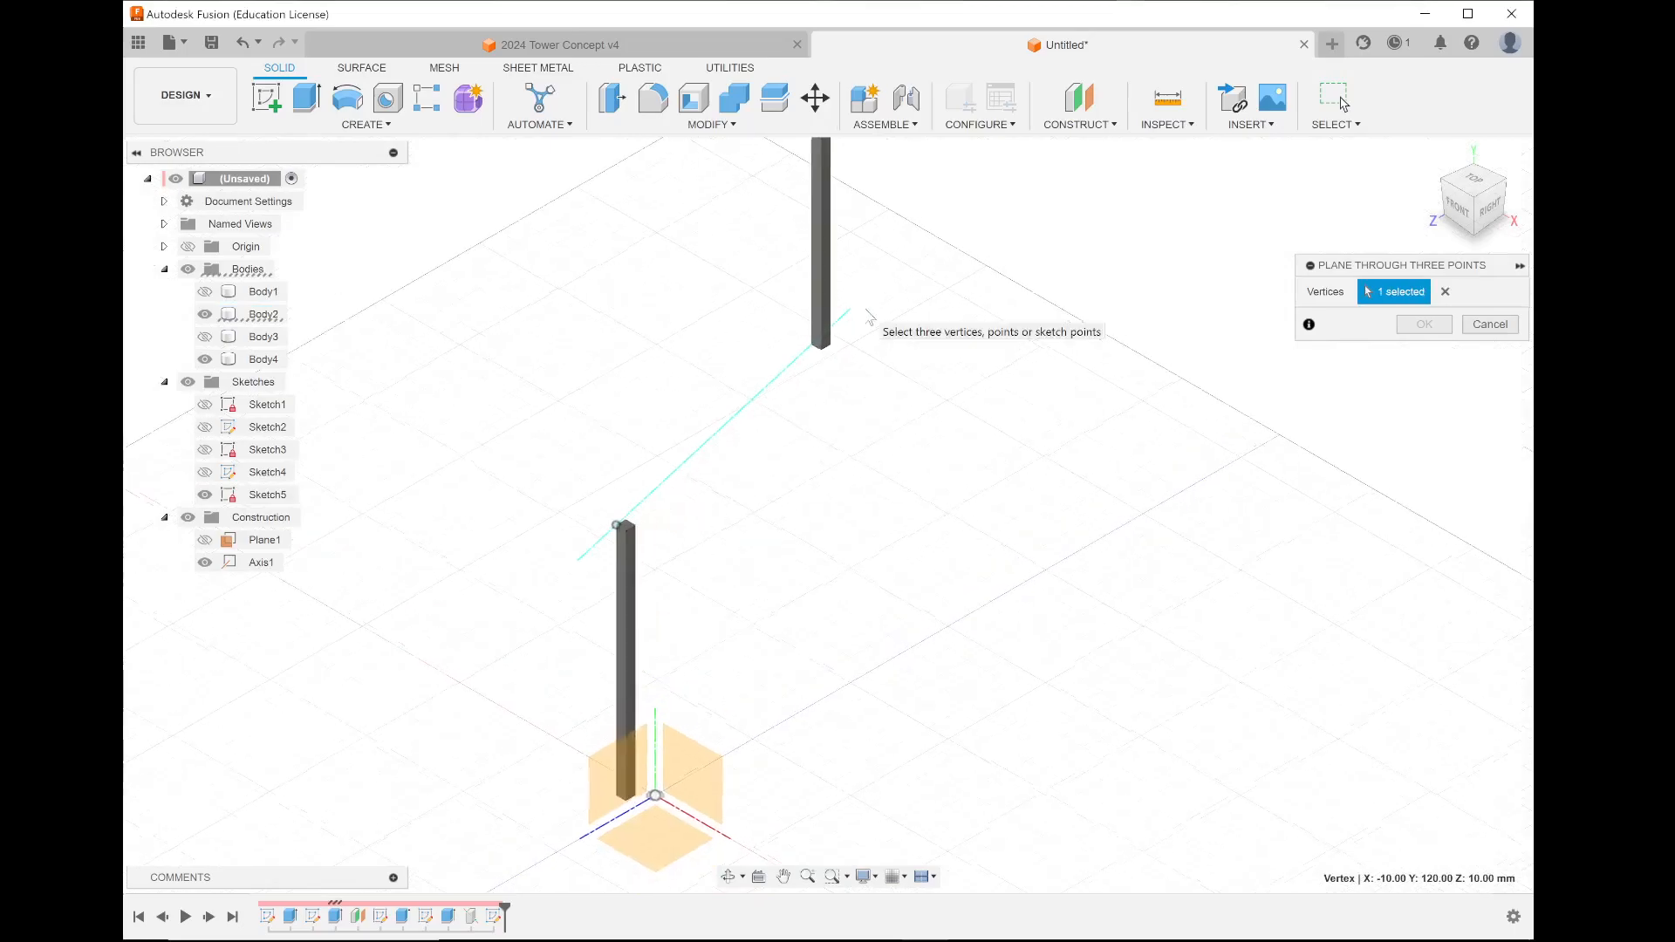
pyautogui.click(788, 360)
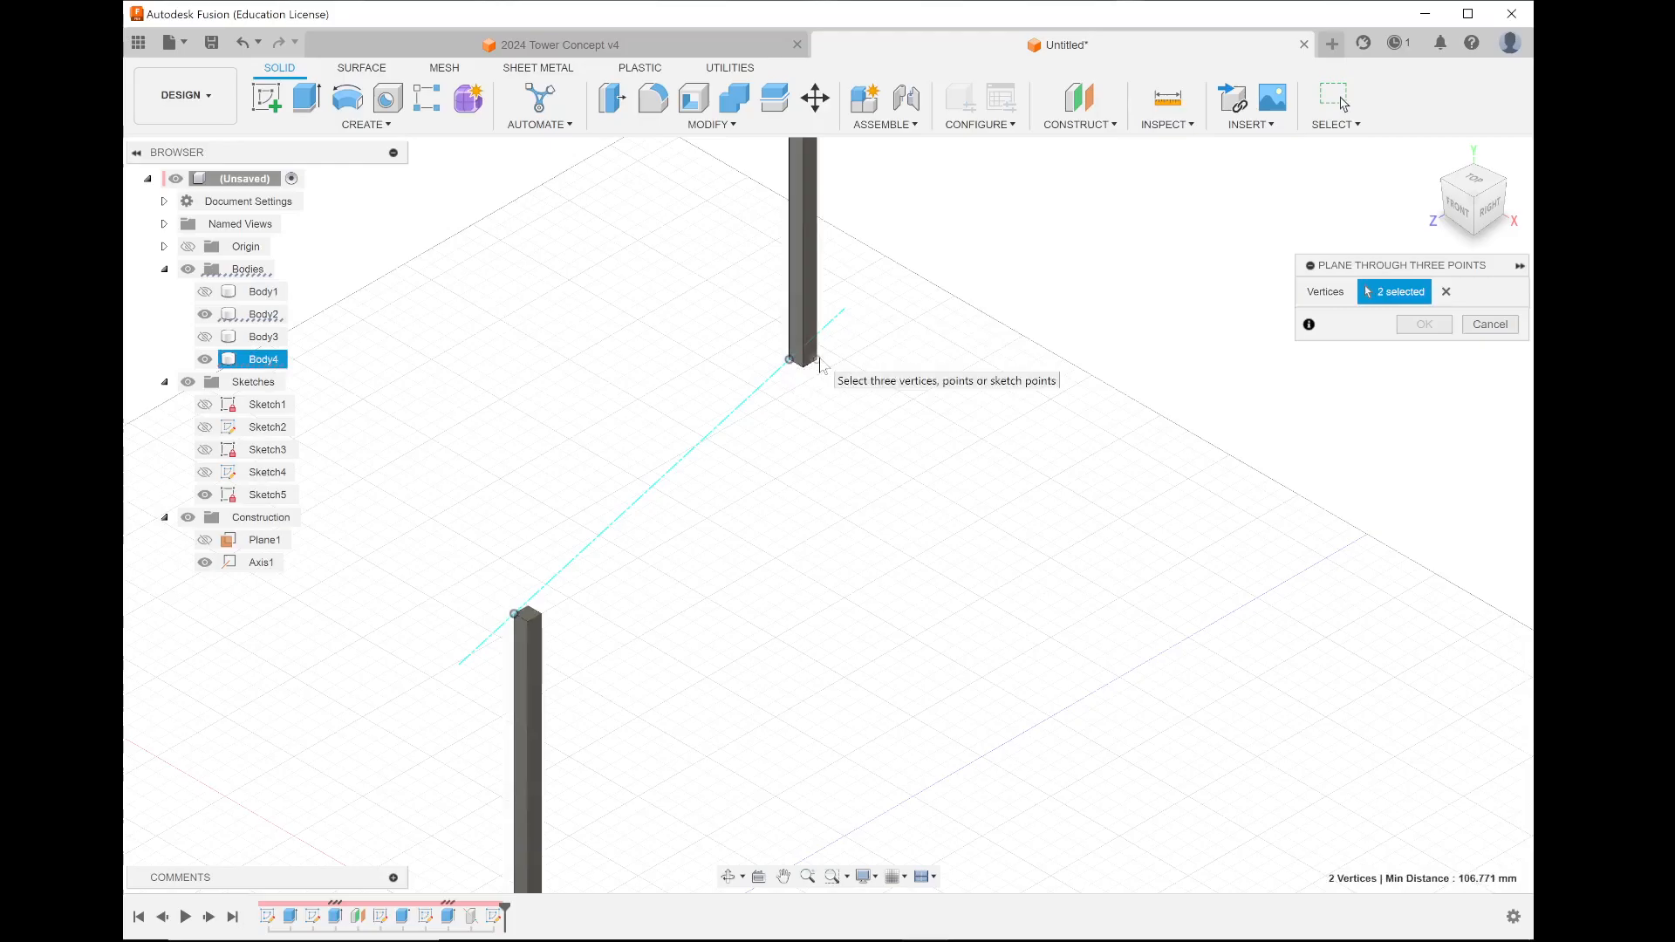
pyautogui.click(818, 360)
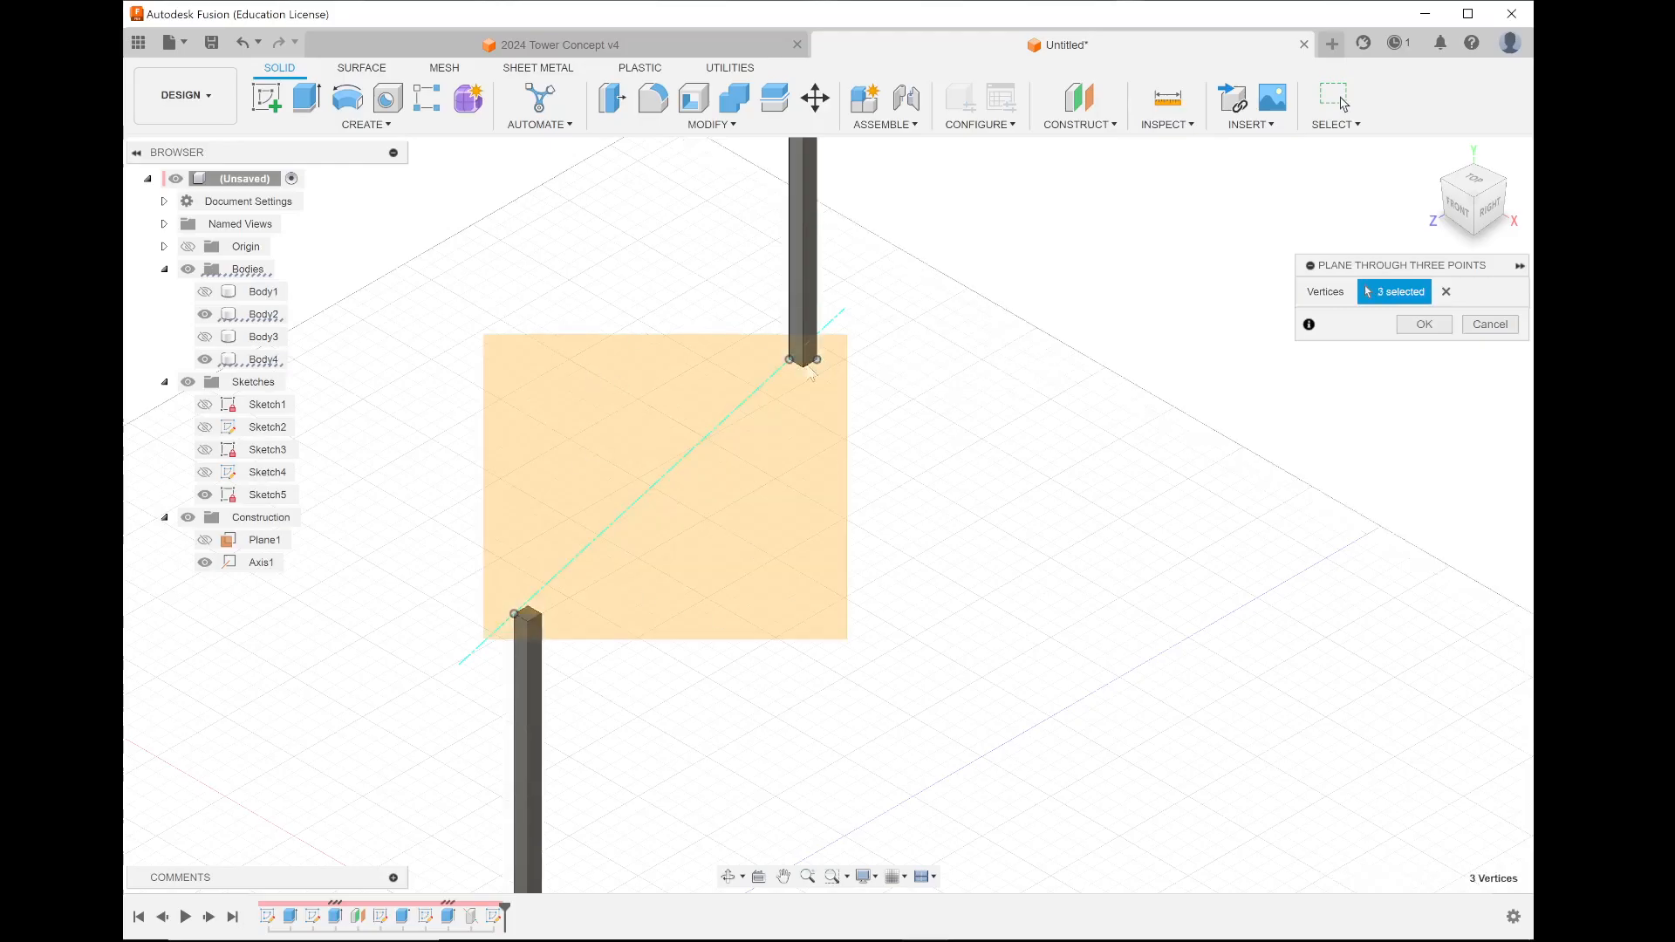
pyautogui.click(1424, 324)
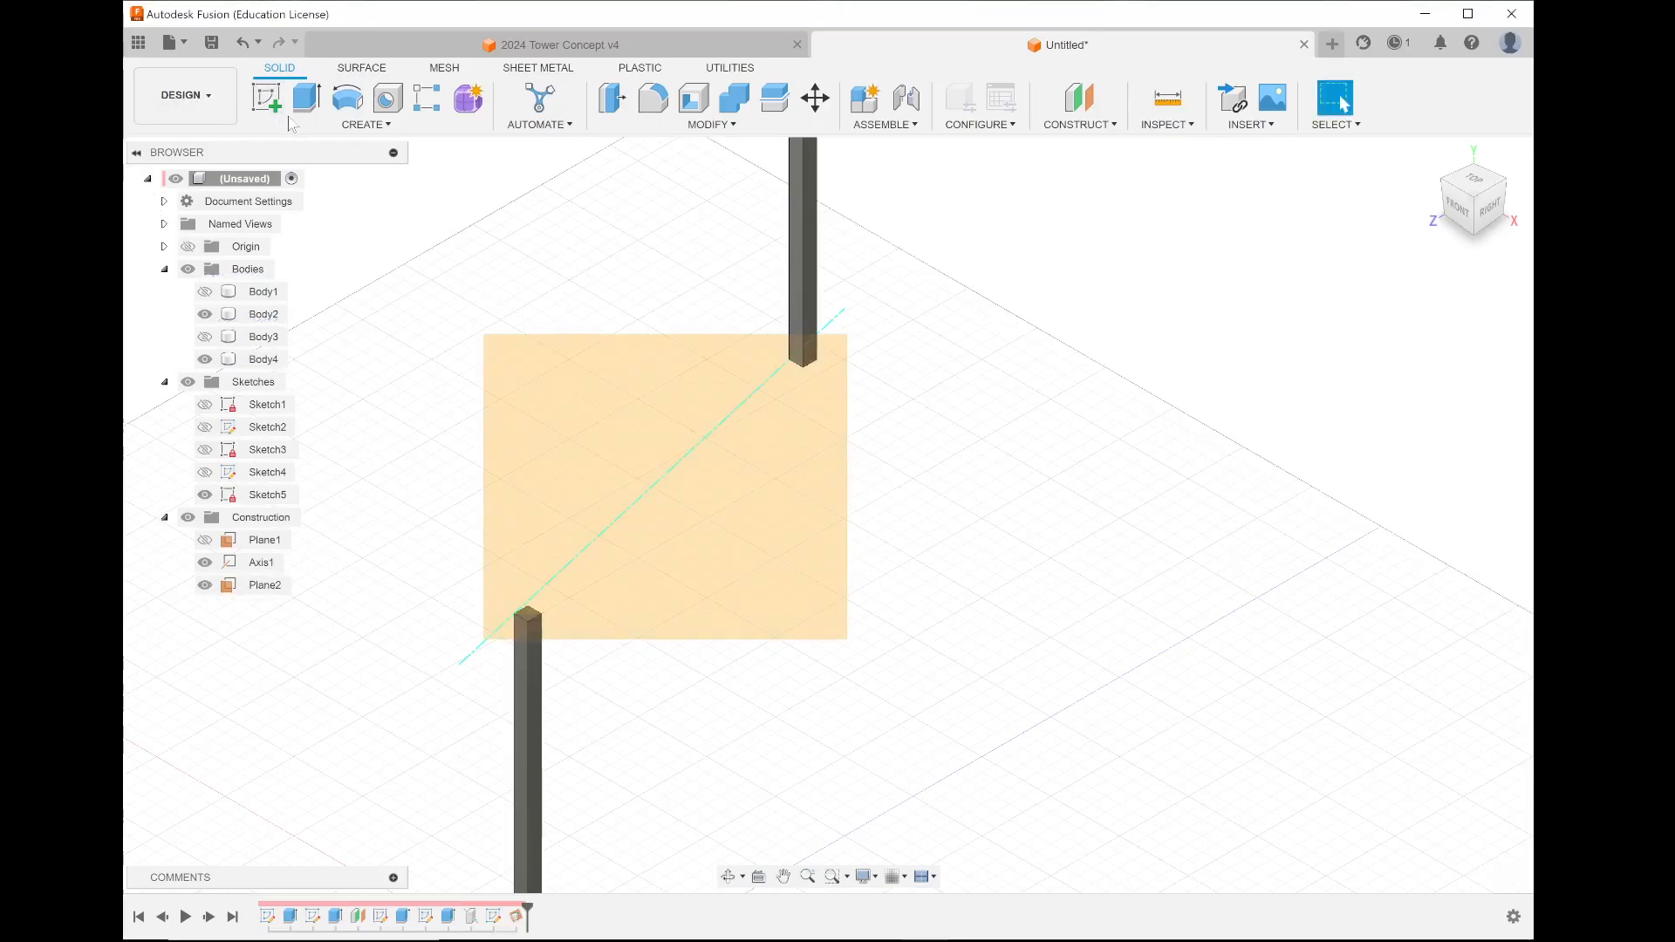
# - Start a sketch on the three-point construction plane, Plane2, that runs between the lower and upper members
pyautogui.click(266, 97)
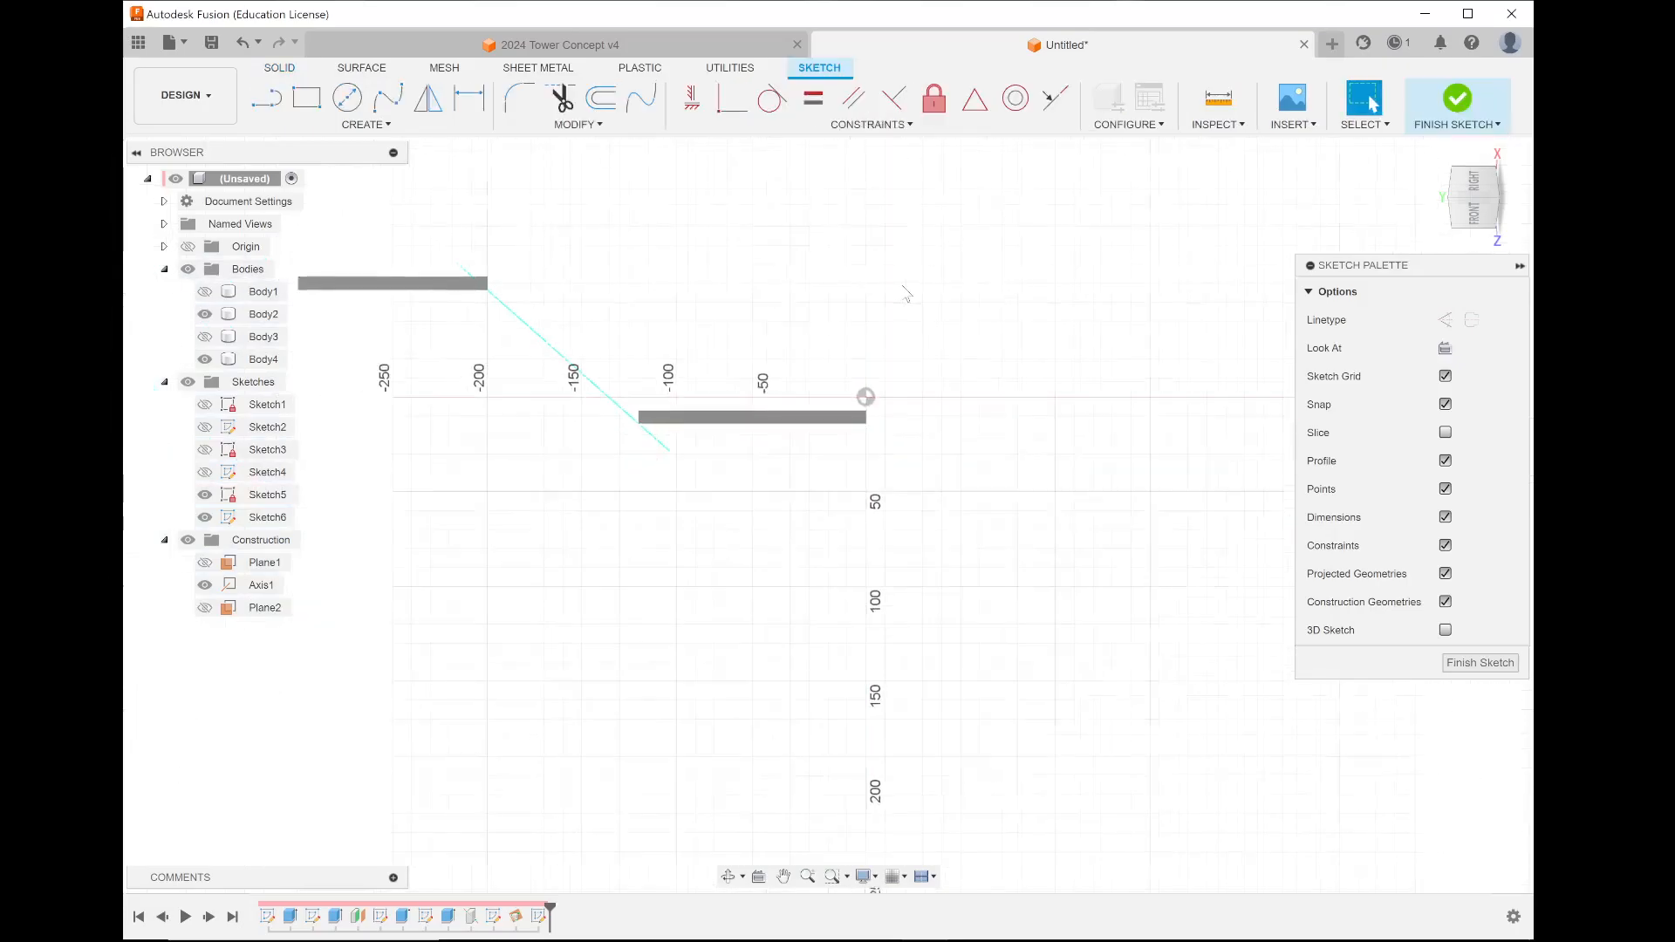
pyautogui.scroll(2, 527, 263)
pyautogui.scroll(2, 527, 265)
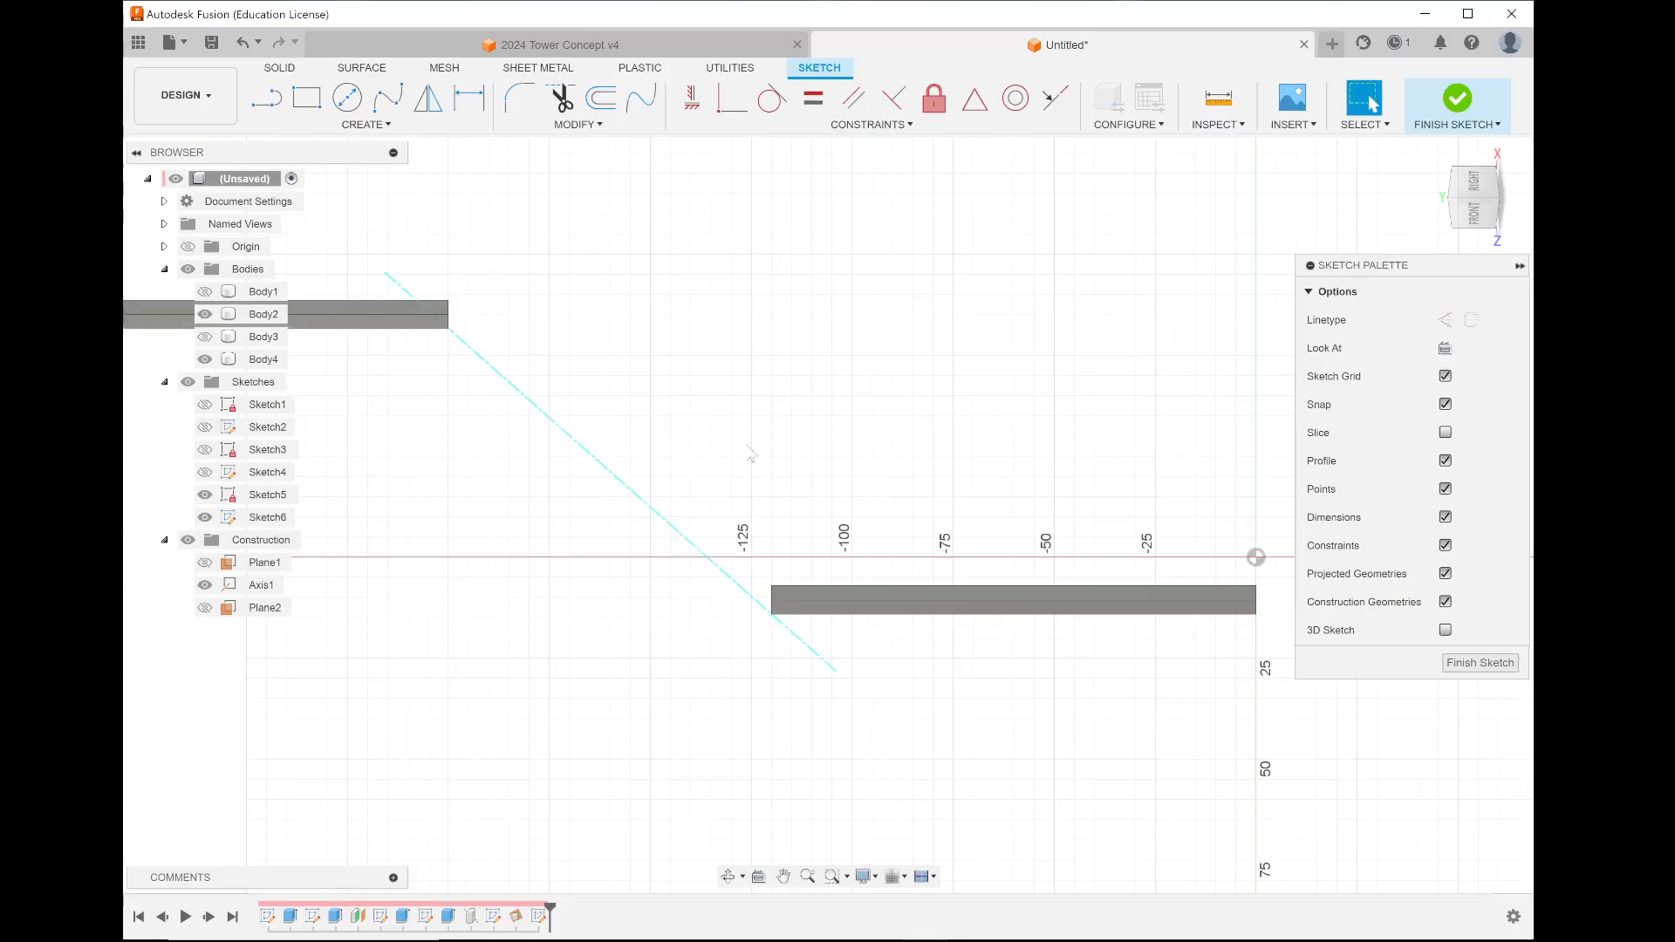
# - Project the two visible side faces of both the lower and upper members into the sketch, and hide the construction axis
pyautogui.click(266, 97)
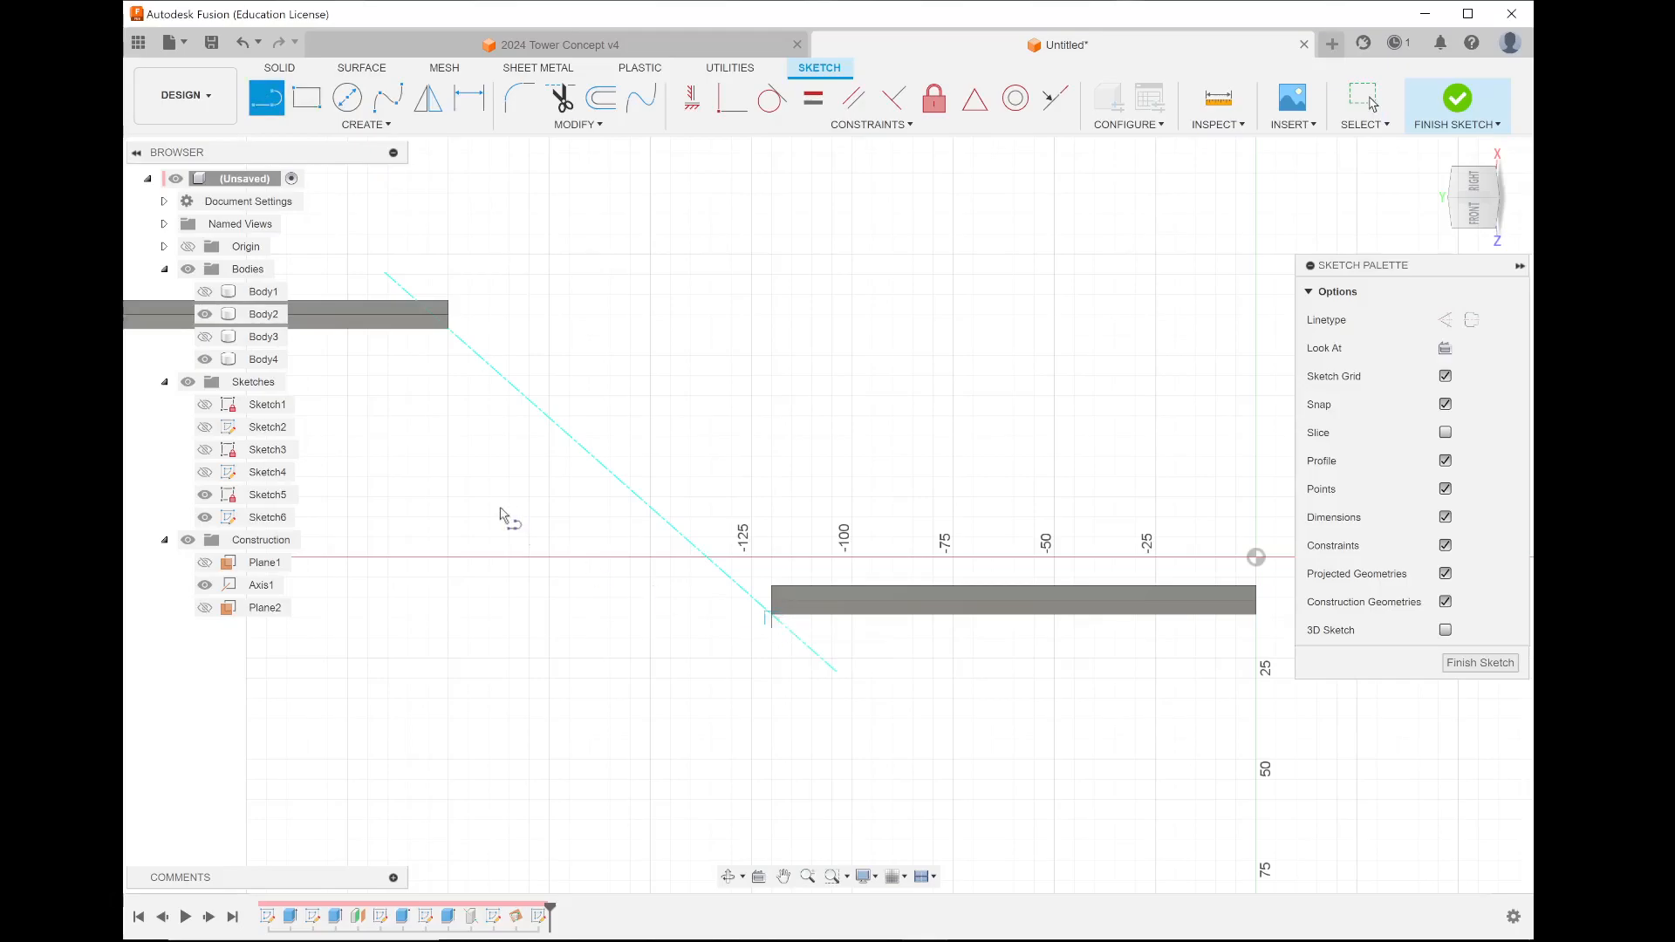
pyautogui.click(338, 127)
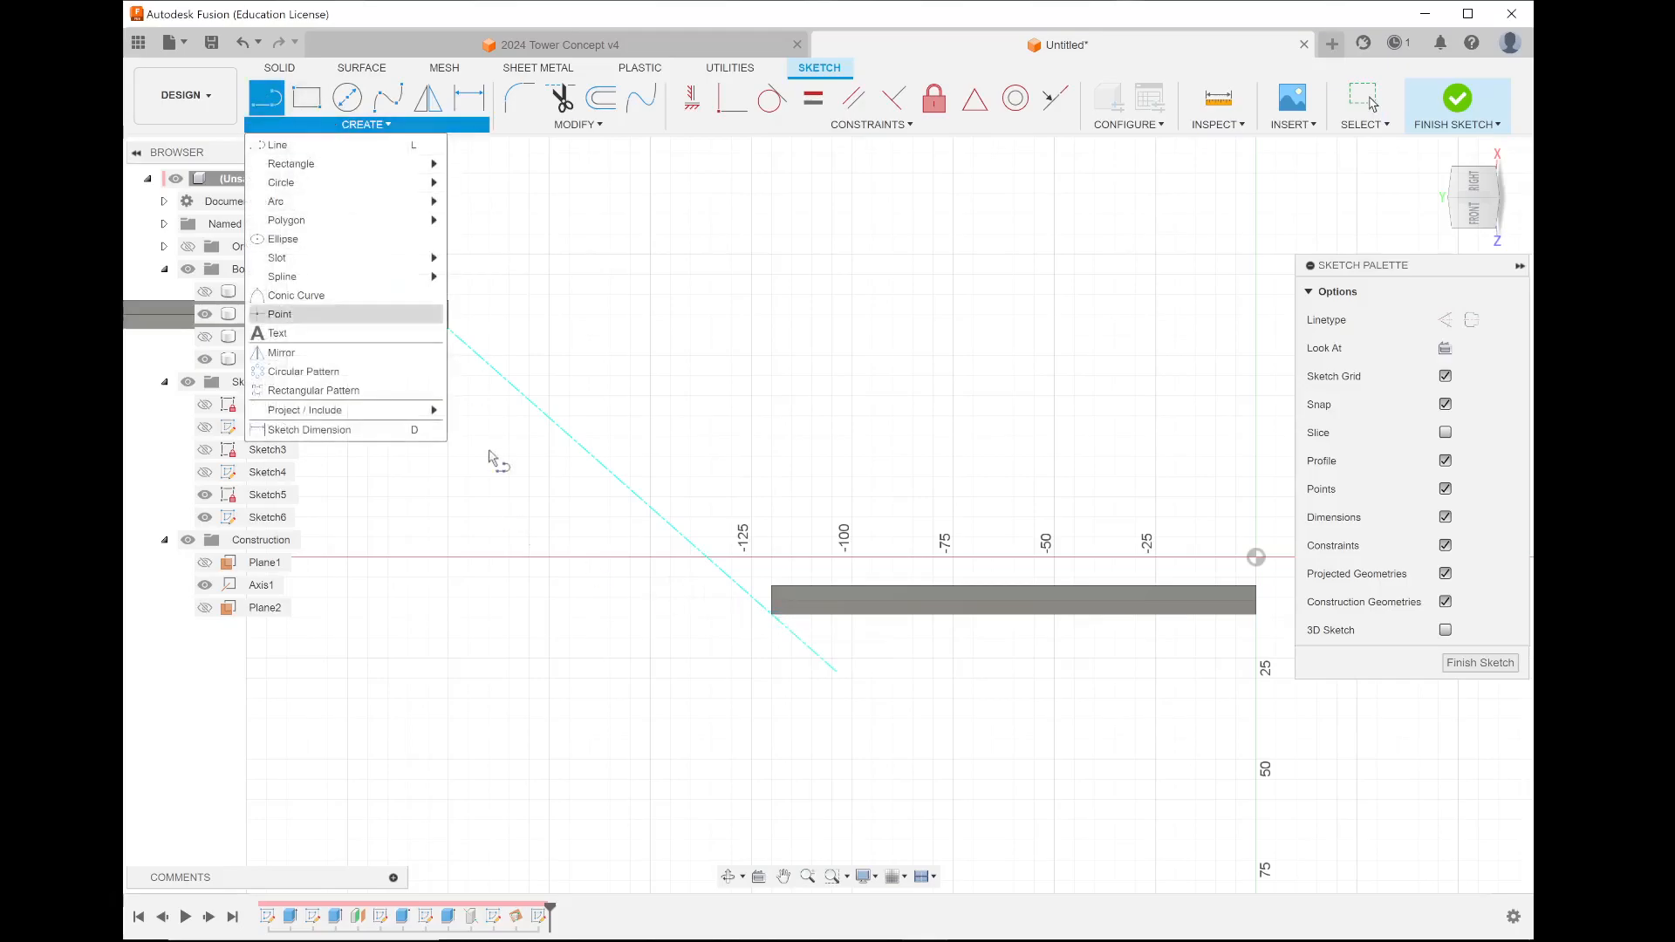
pyautogui.moveTo(413, 417)
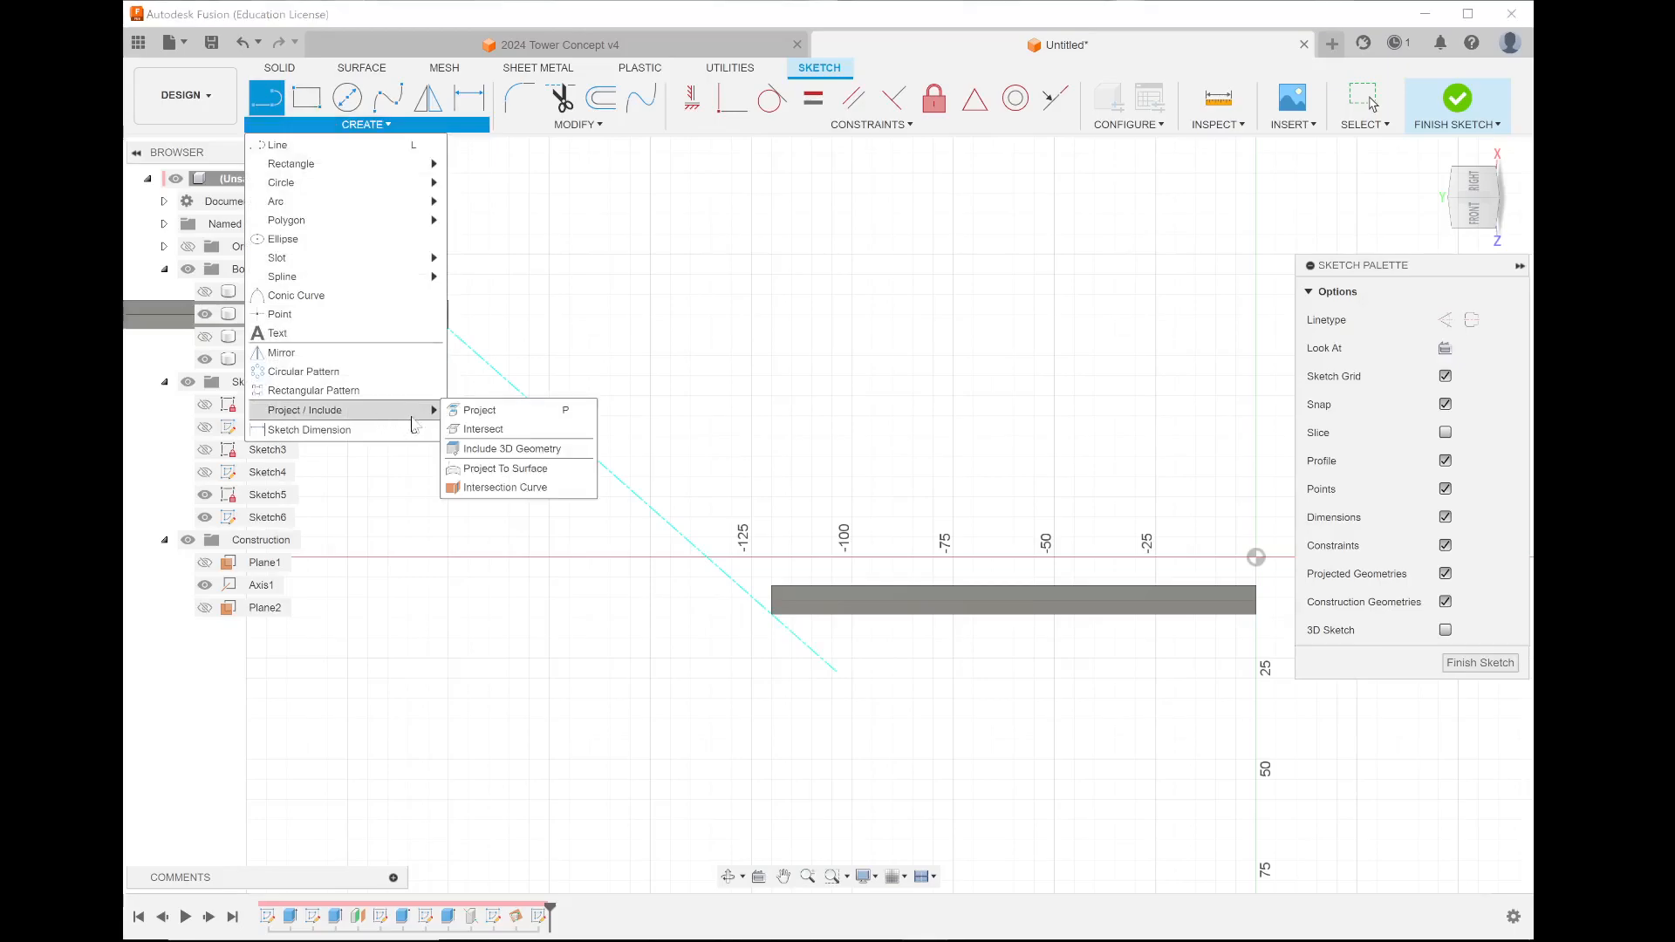
pyautogui.click(480, 410)
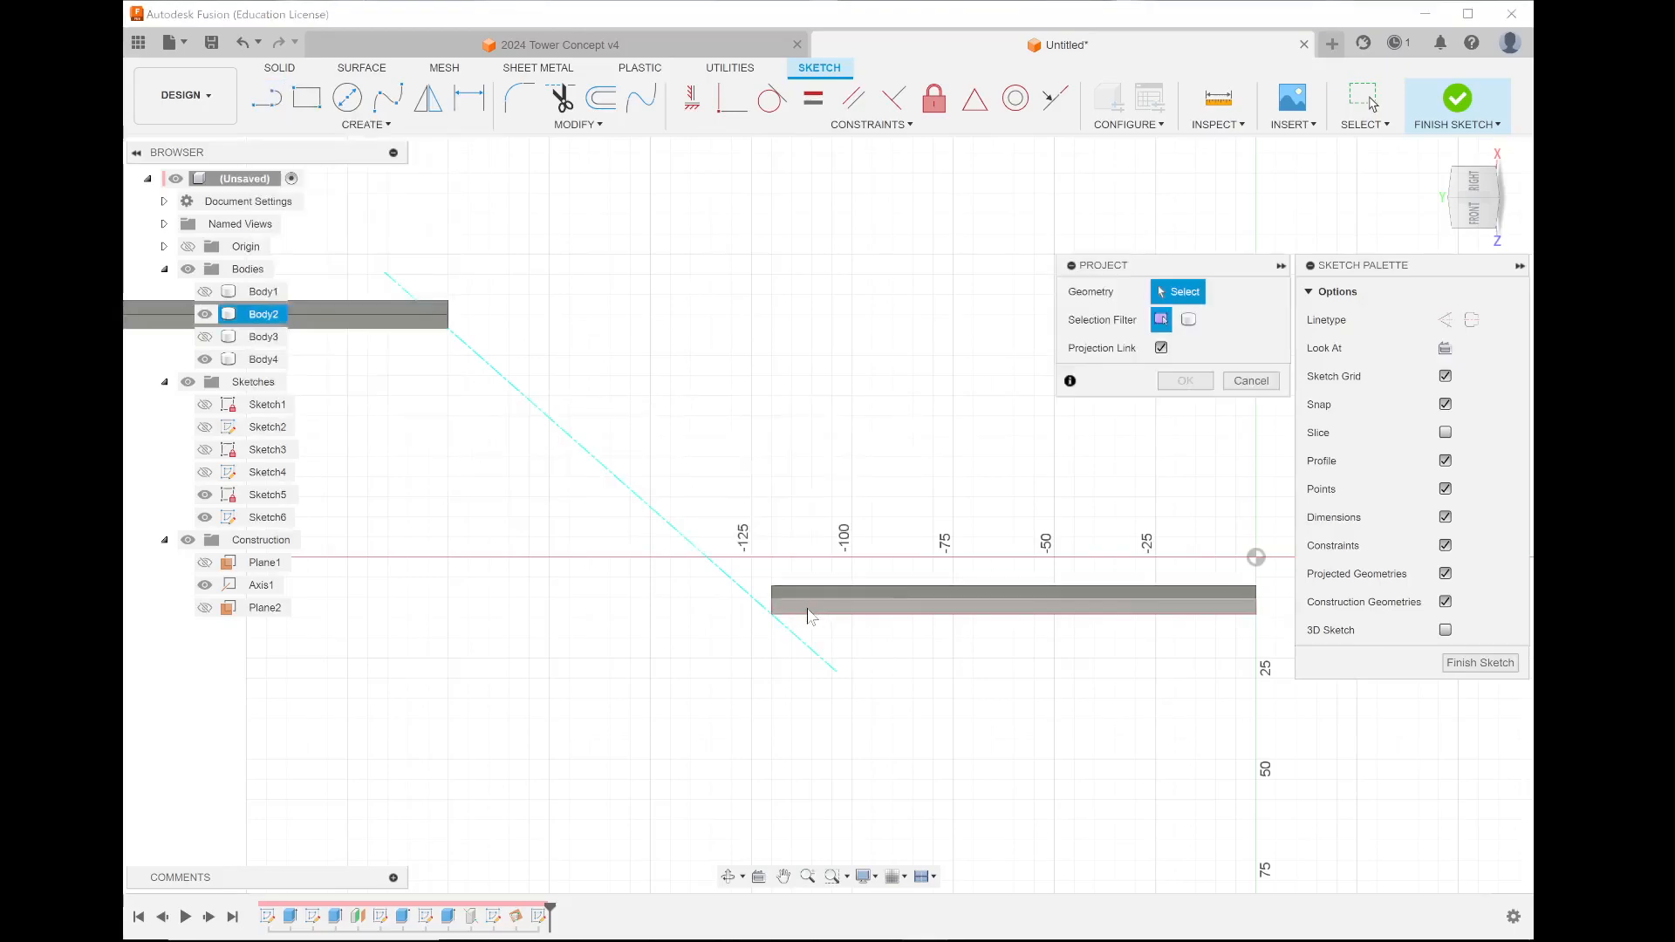
pyautogui.click(798, 596)
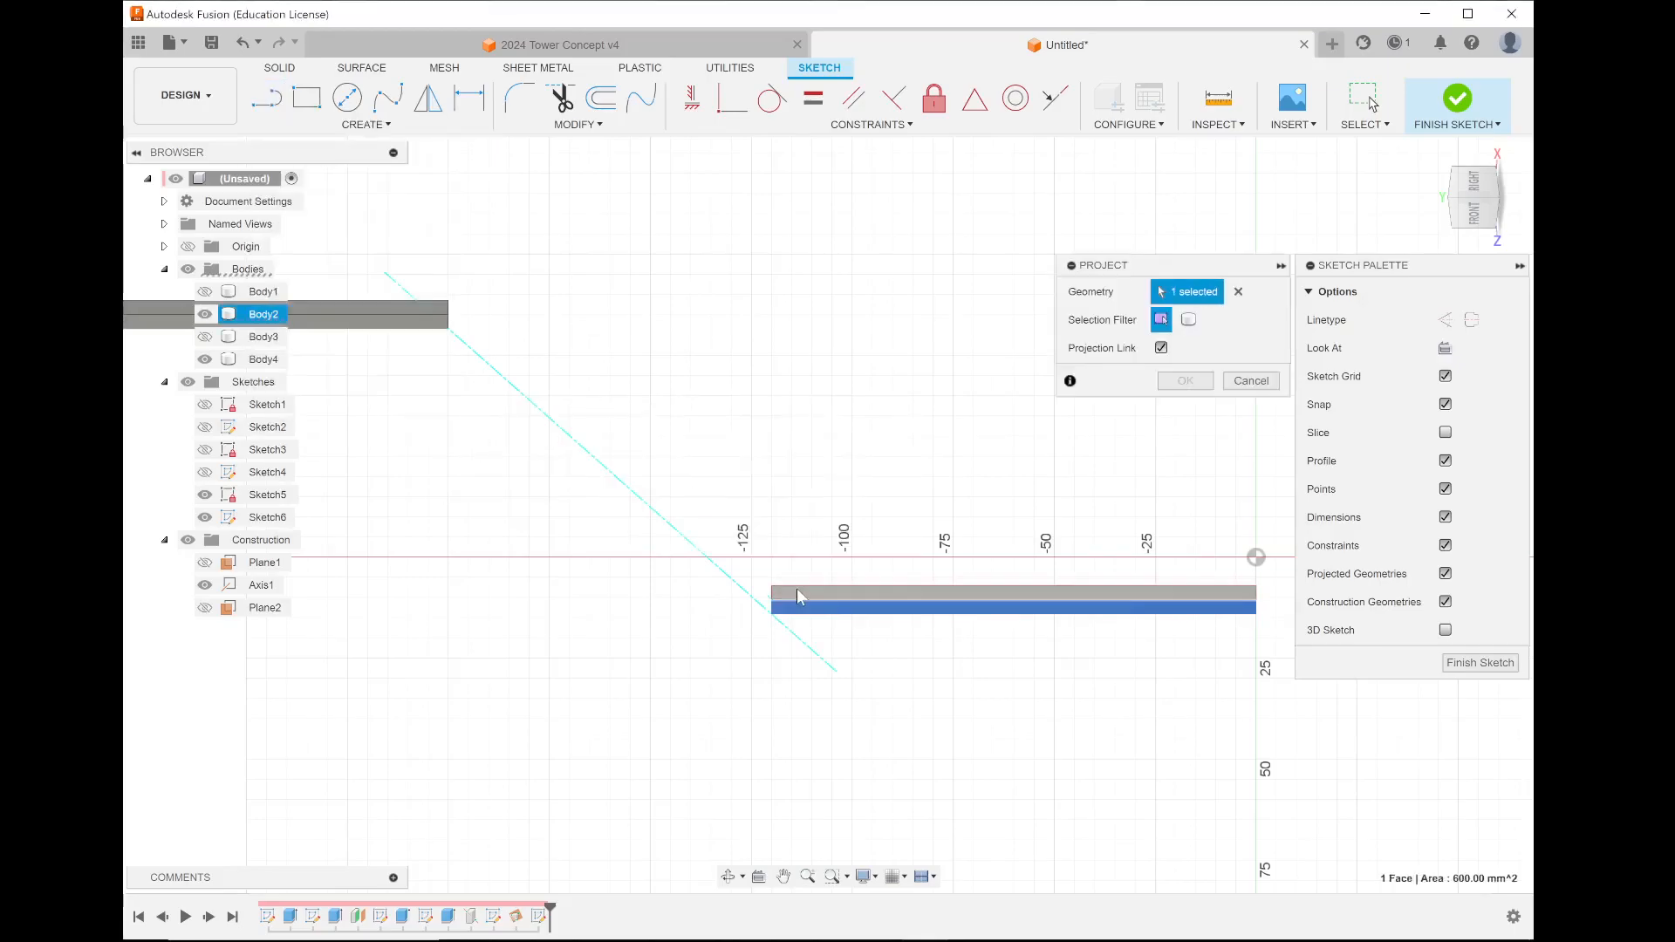
pyautogui.click(366, 358)
pyautogui.click(363, 307)
pyautogui.click(229, 586)
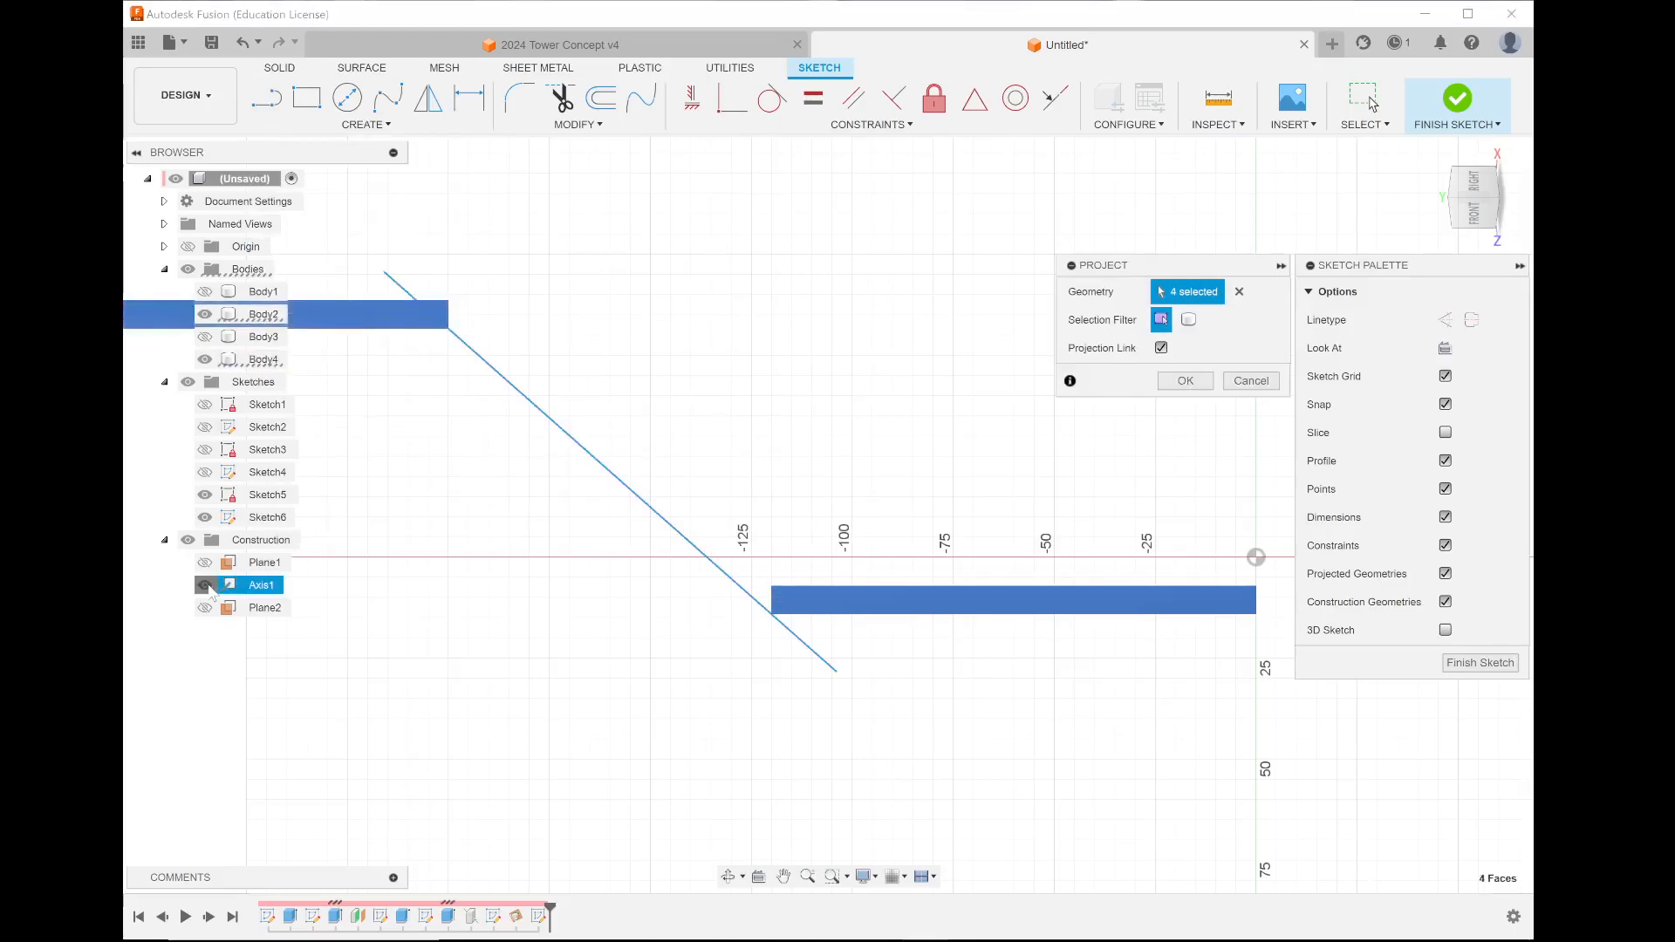
pyautogui.click(1185, 382)
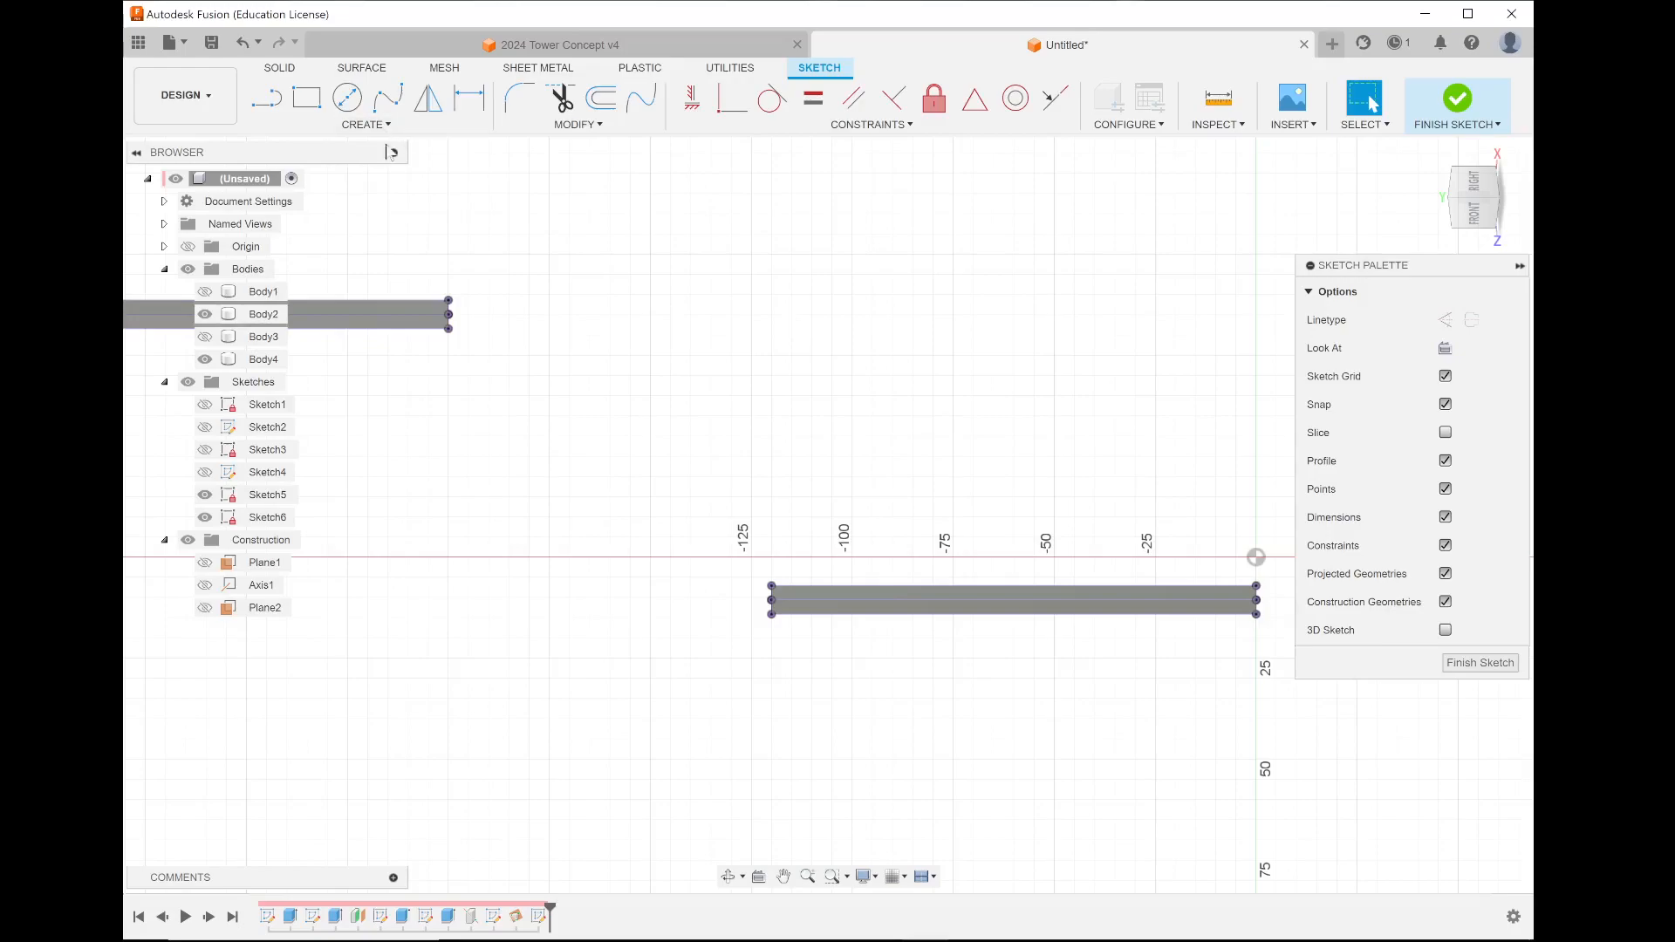
# - Draw a slanted line from the middle point of the lower member's end to the middle point of the upper member's end
pyautogui.click(266, 98)
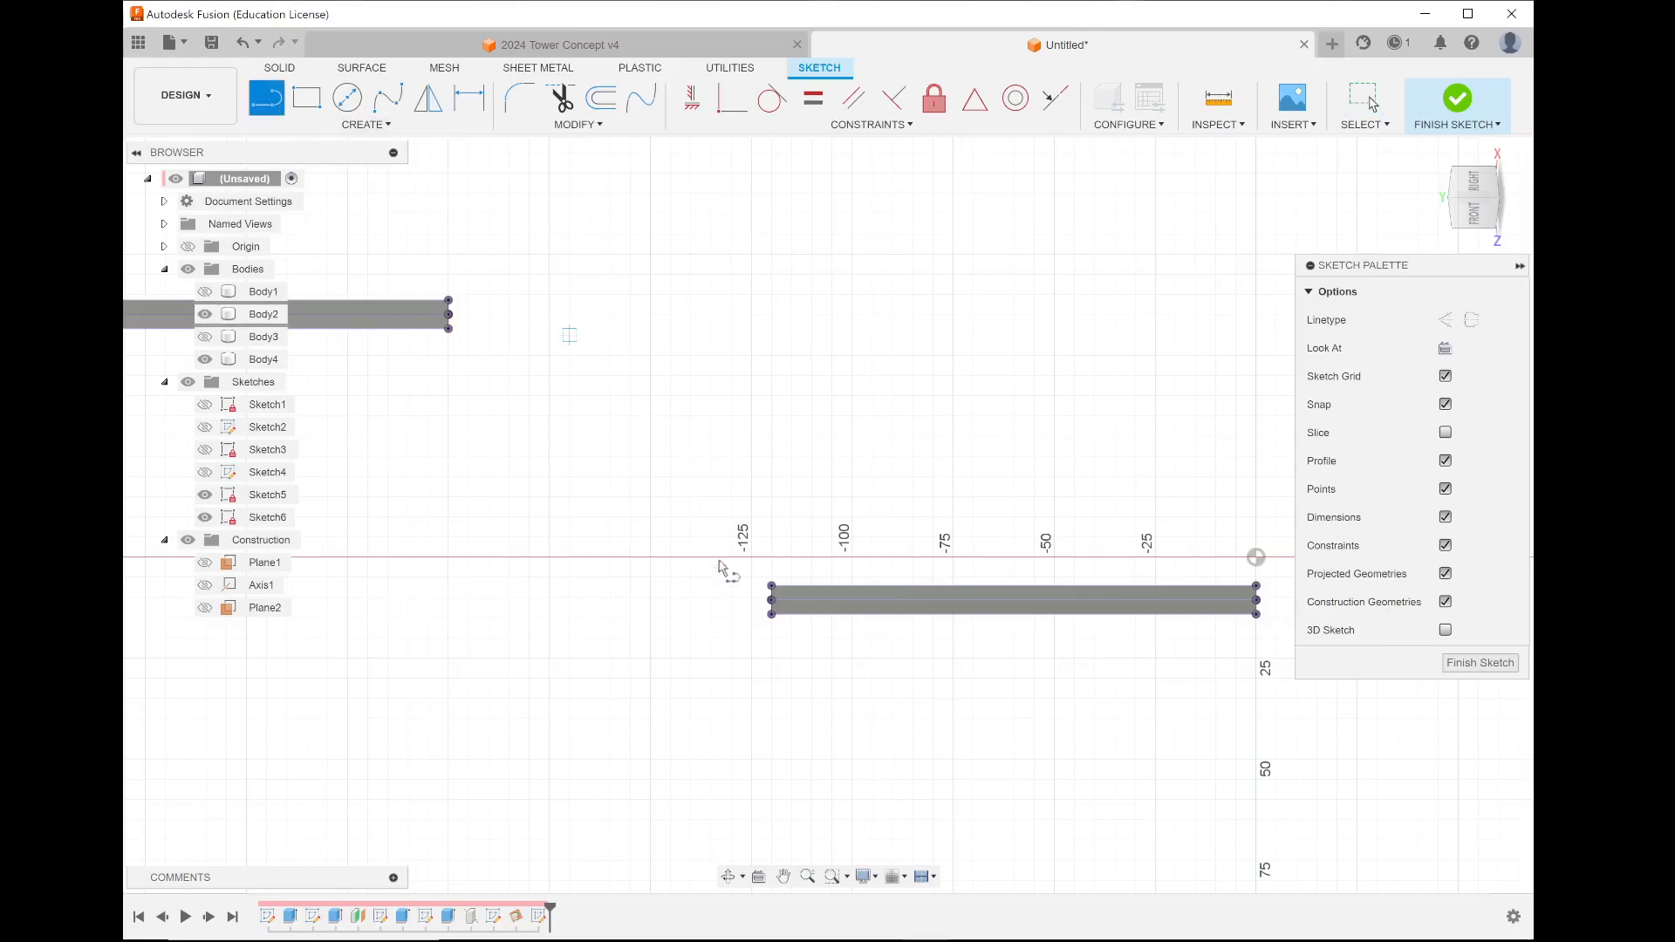
pyautogui.click(771, 601)
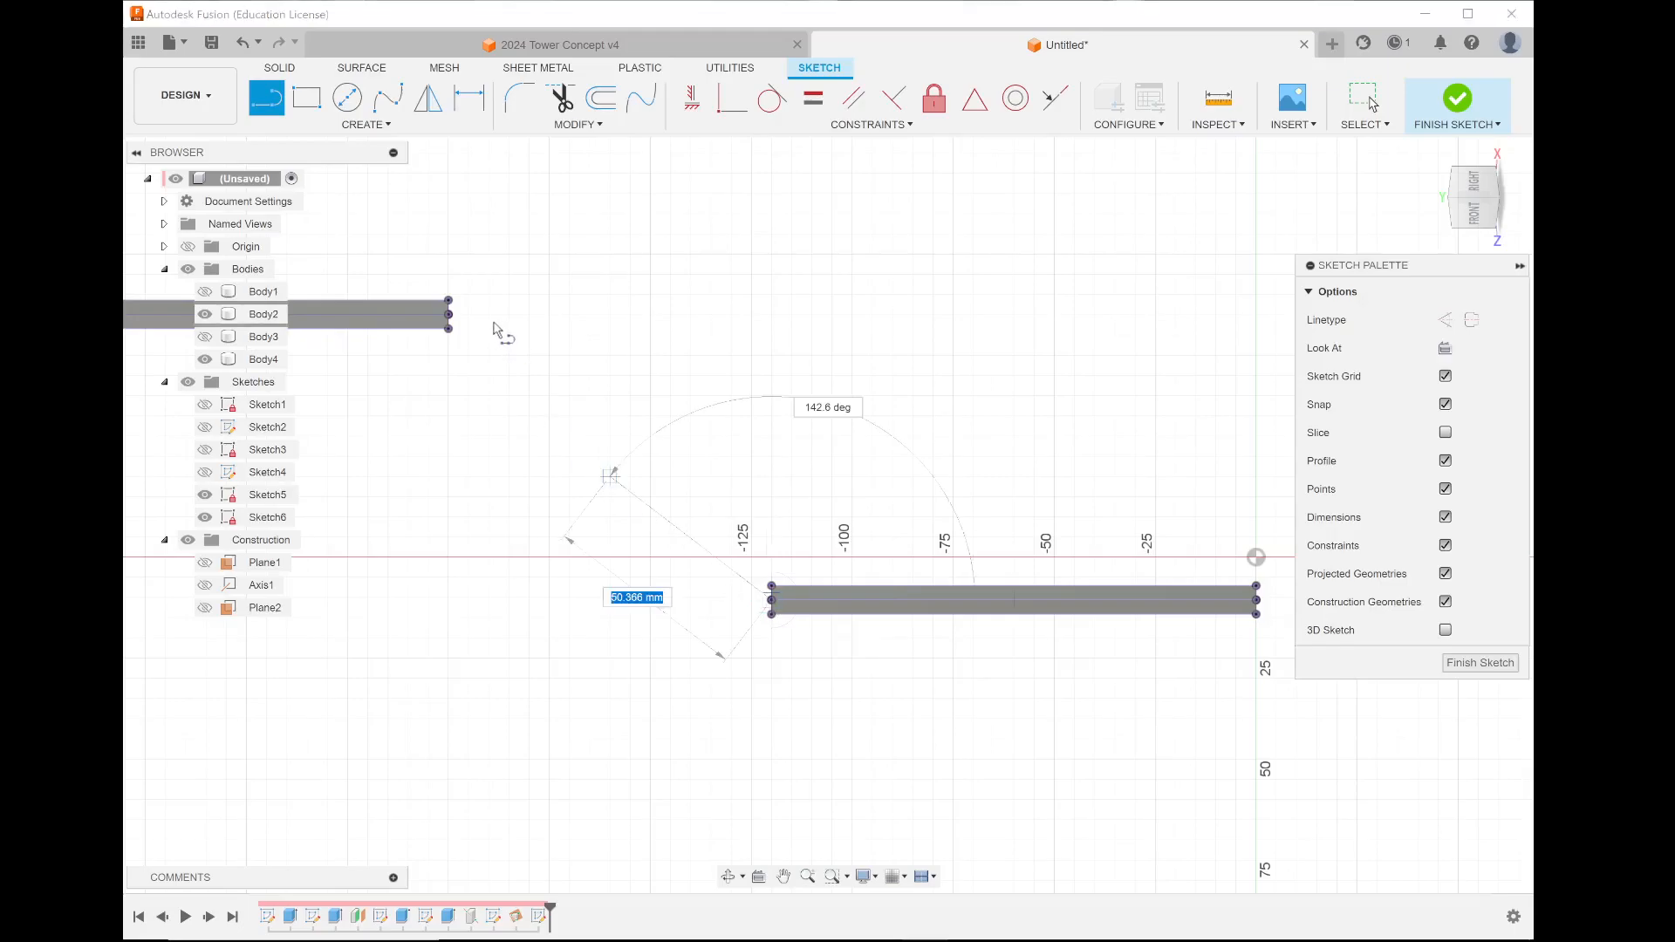
pyautogui.click(449, 315)
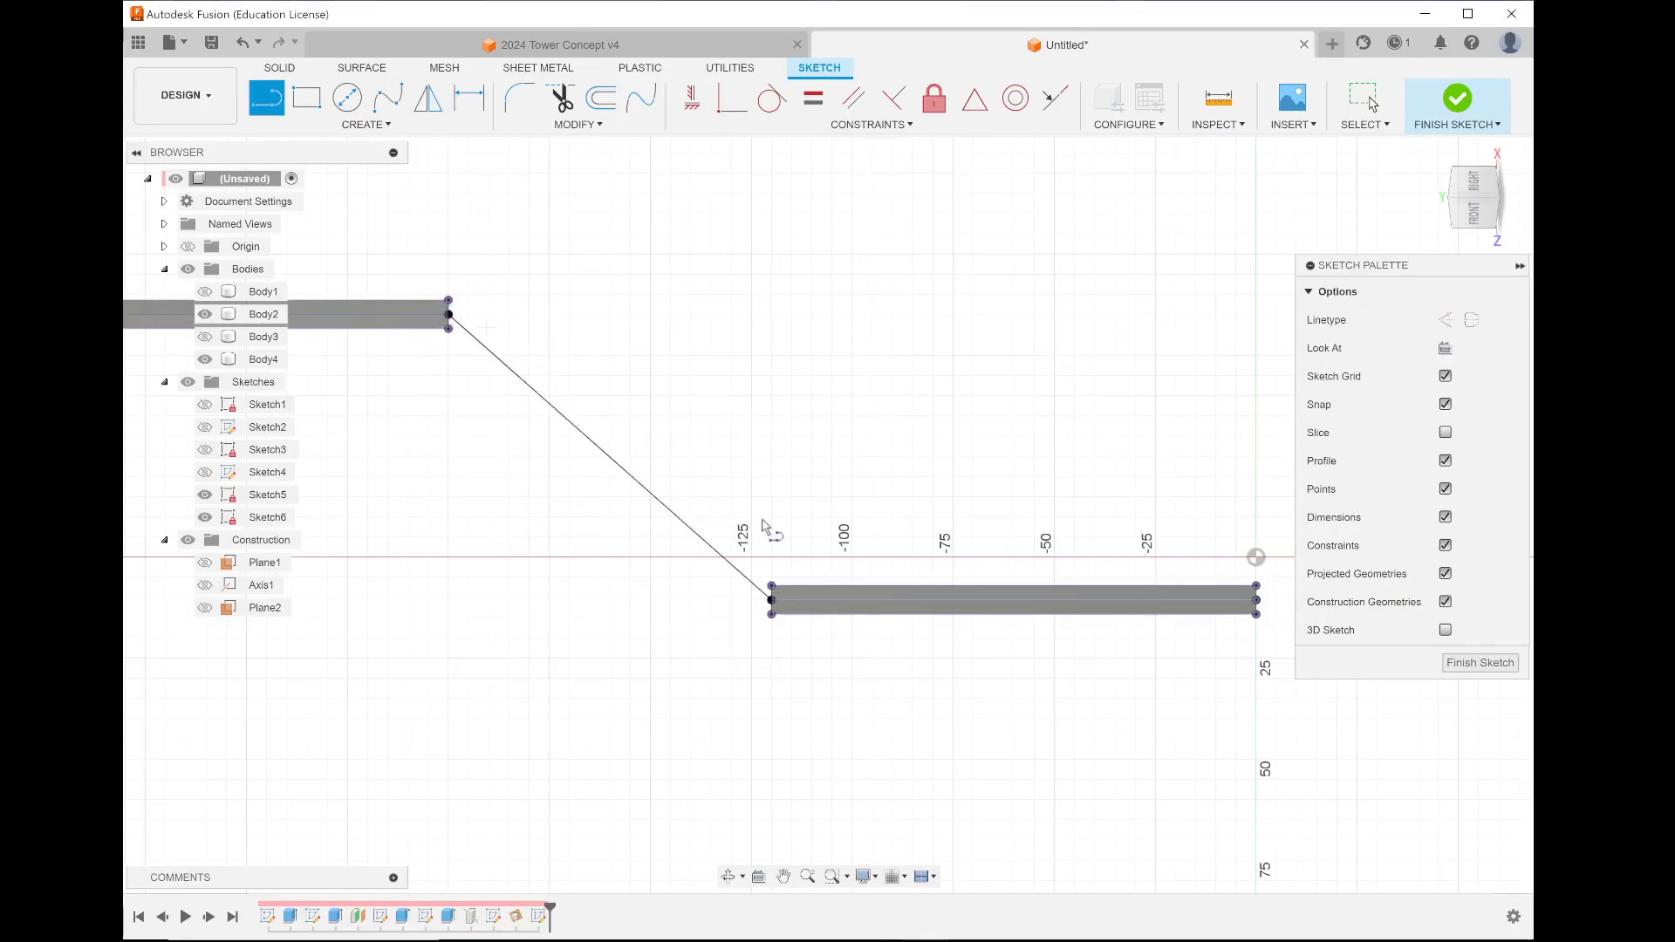
pyautogui.scroll(3, 689, 467)
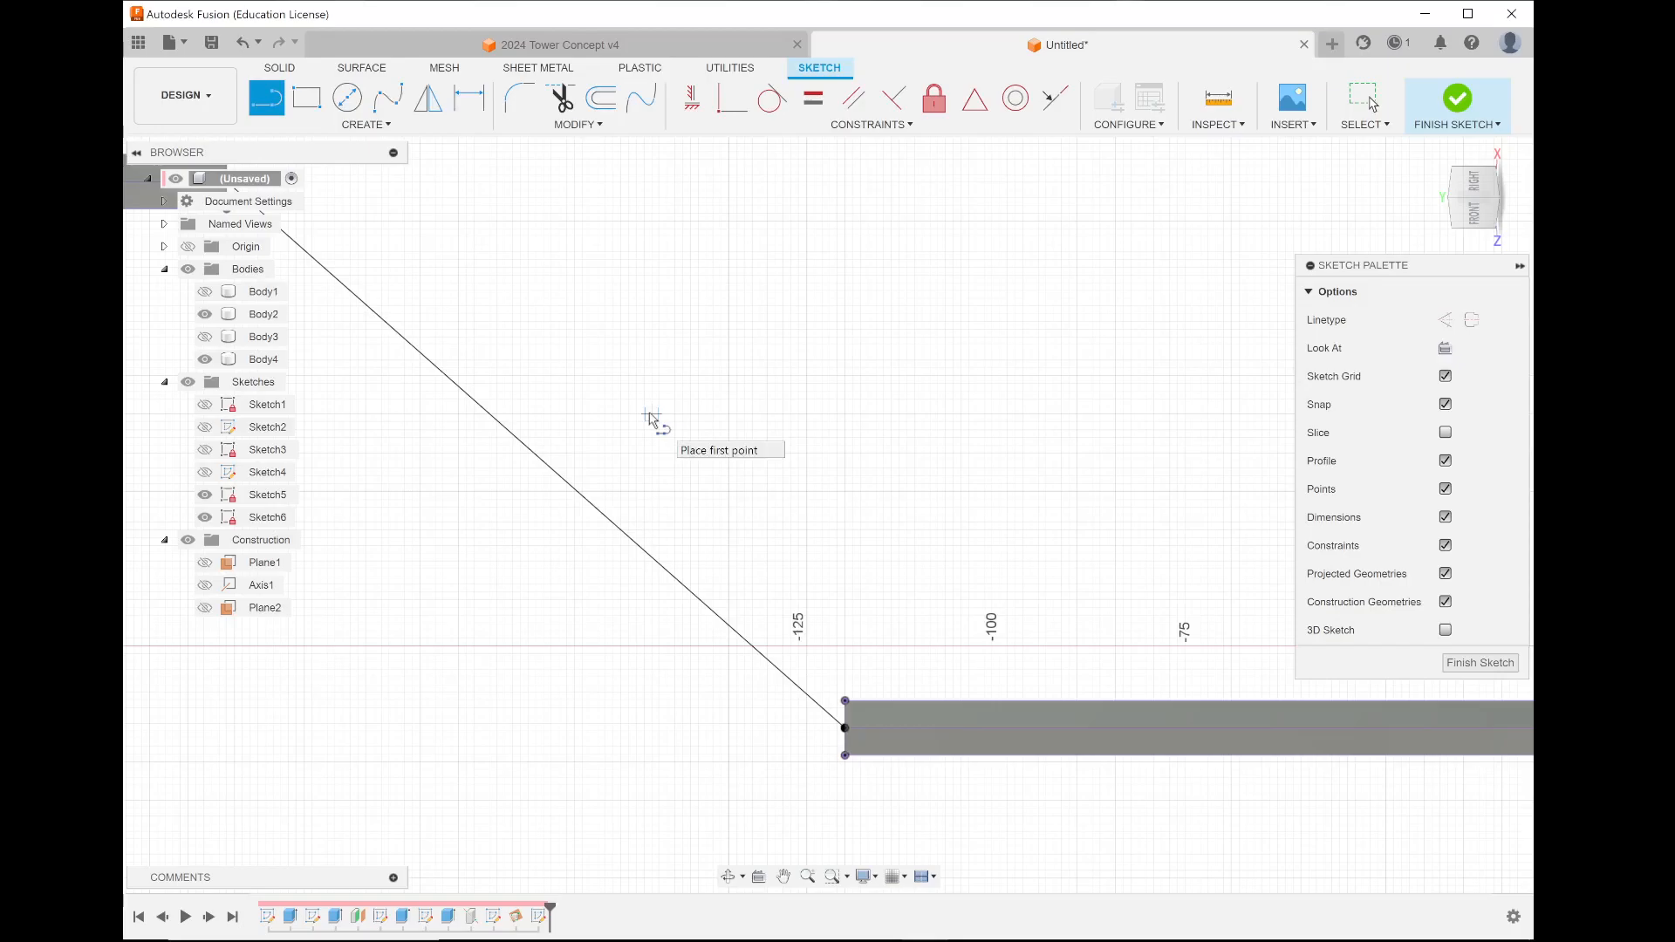
pyautogui.scroll(-4, 650, 419)
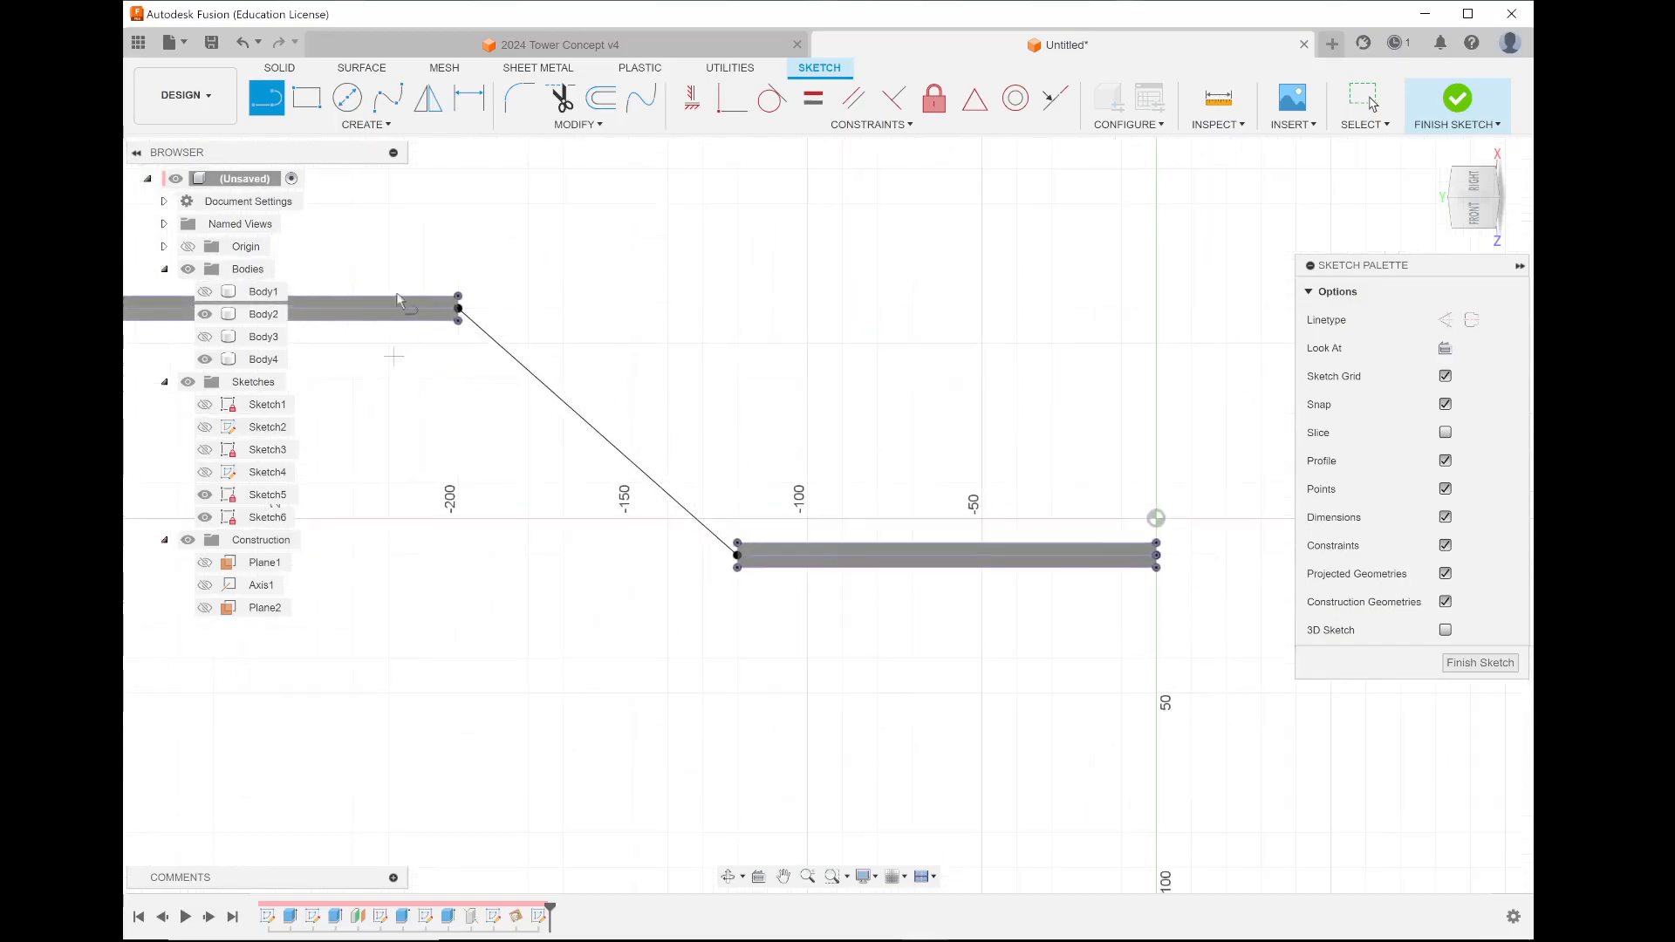
pyautogui.scroll(2, 408, 255)
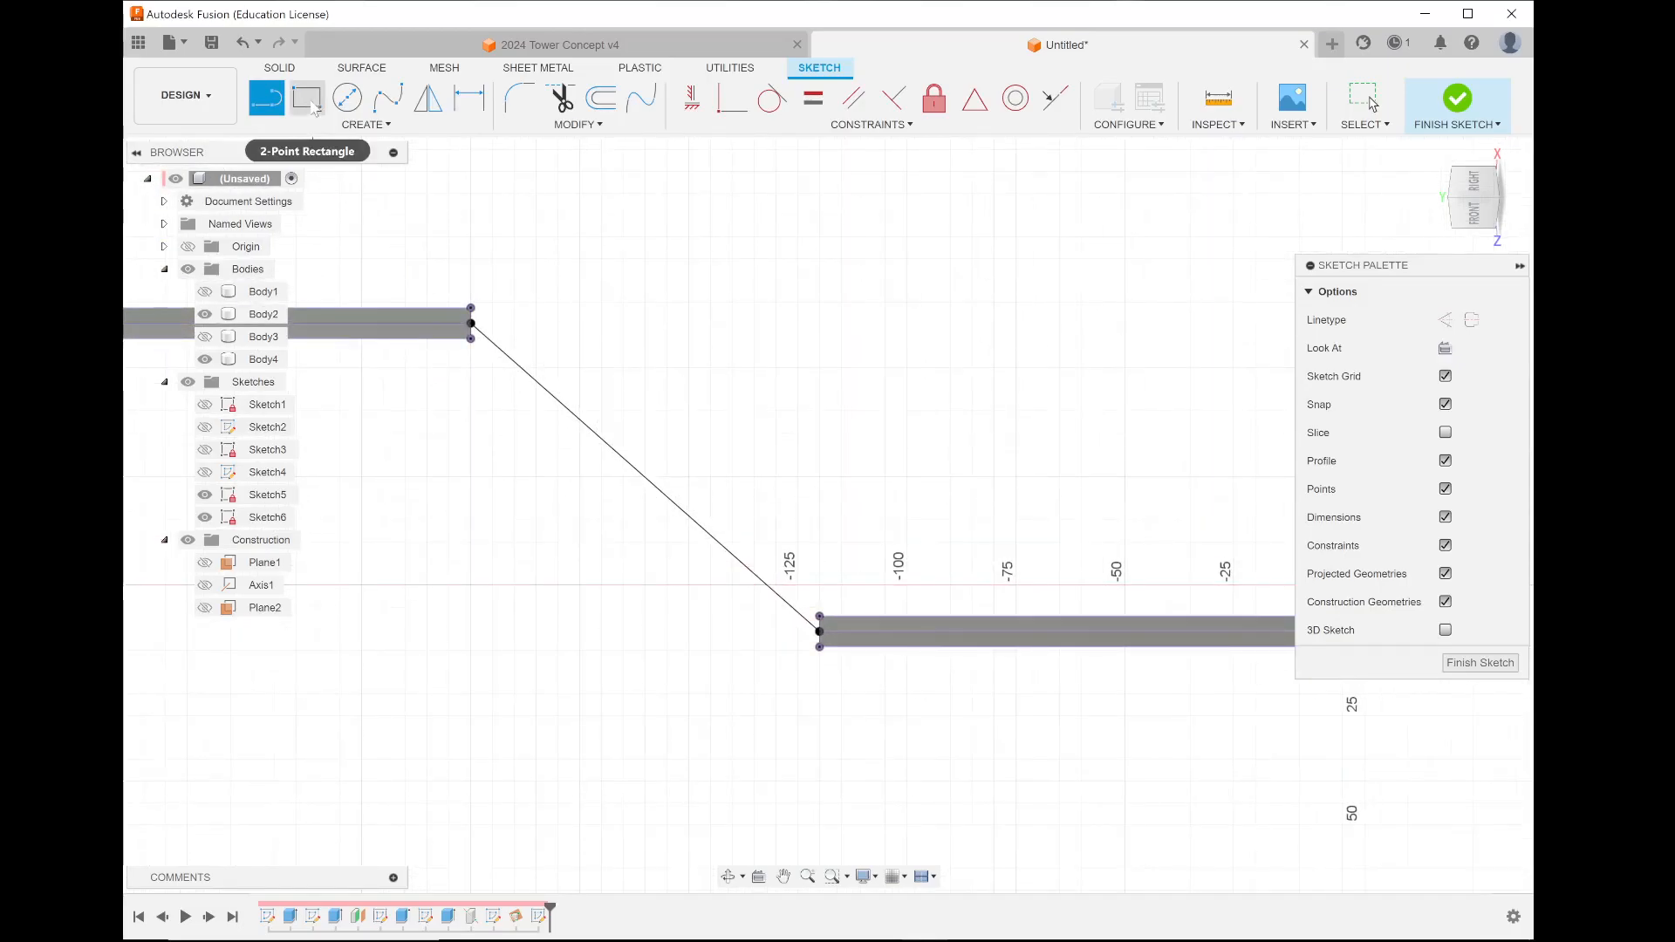
# - Offset the slanted line by 2.5 mm and by -2.5 mm to make a parallel line on each side of it
pyautogui.click(600, 101)
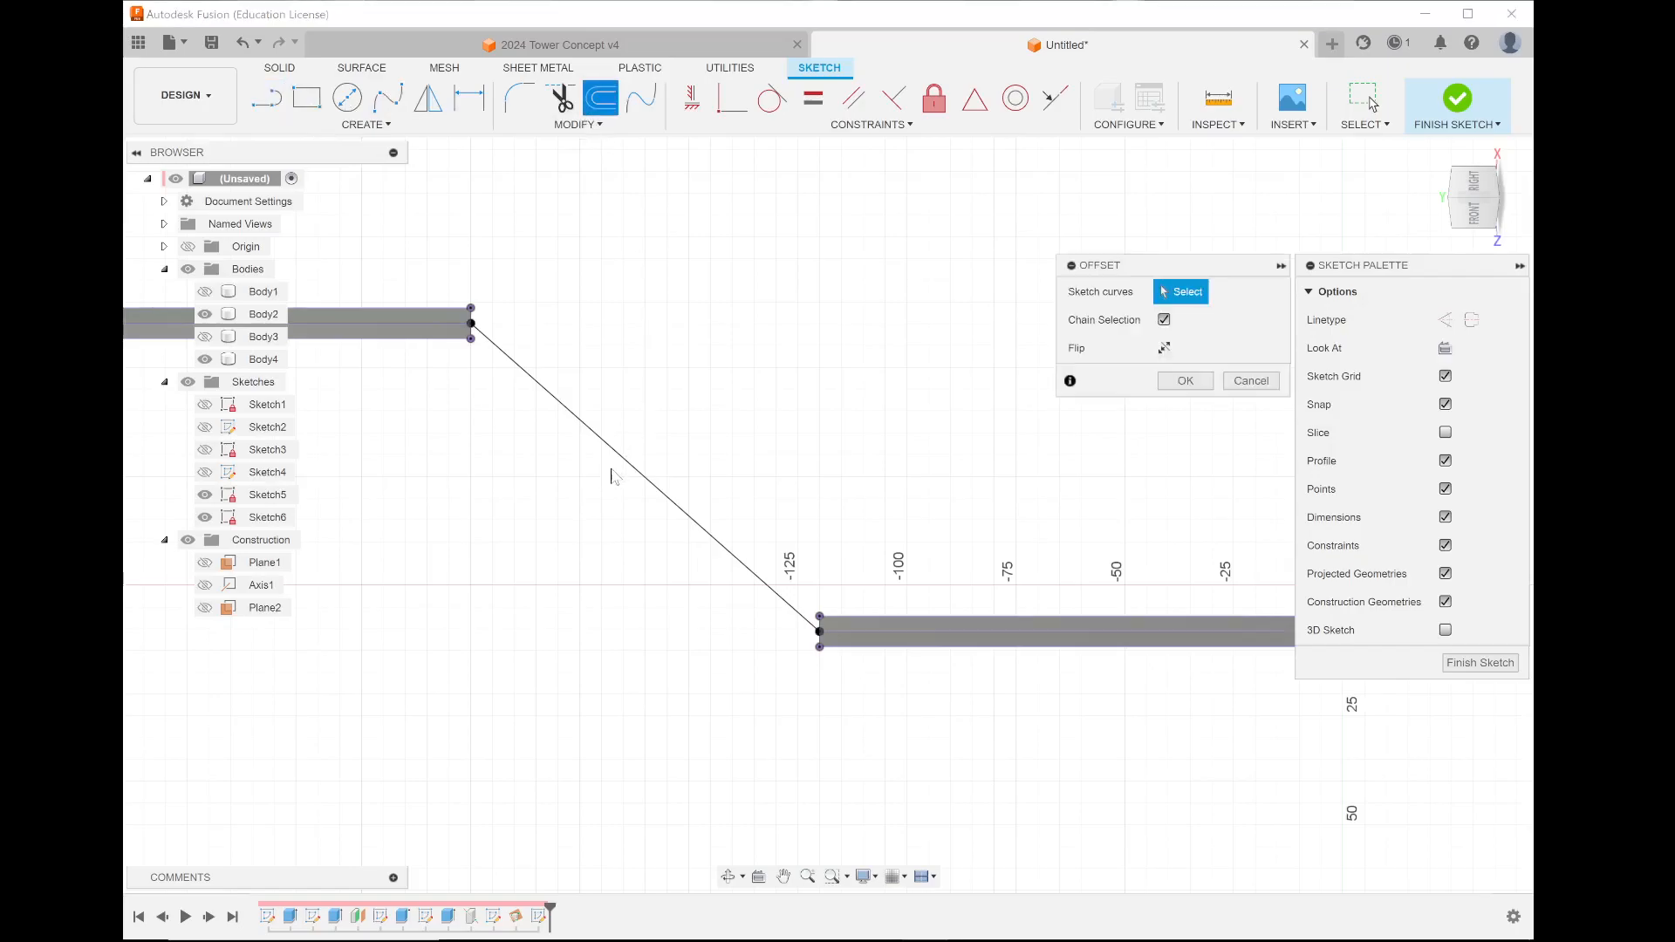
pyautogui.click(569, 415)
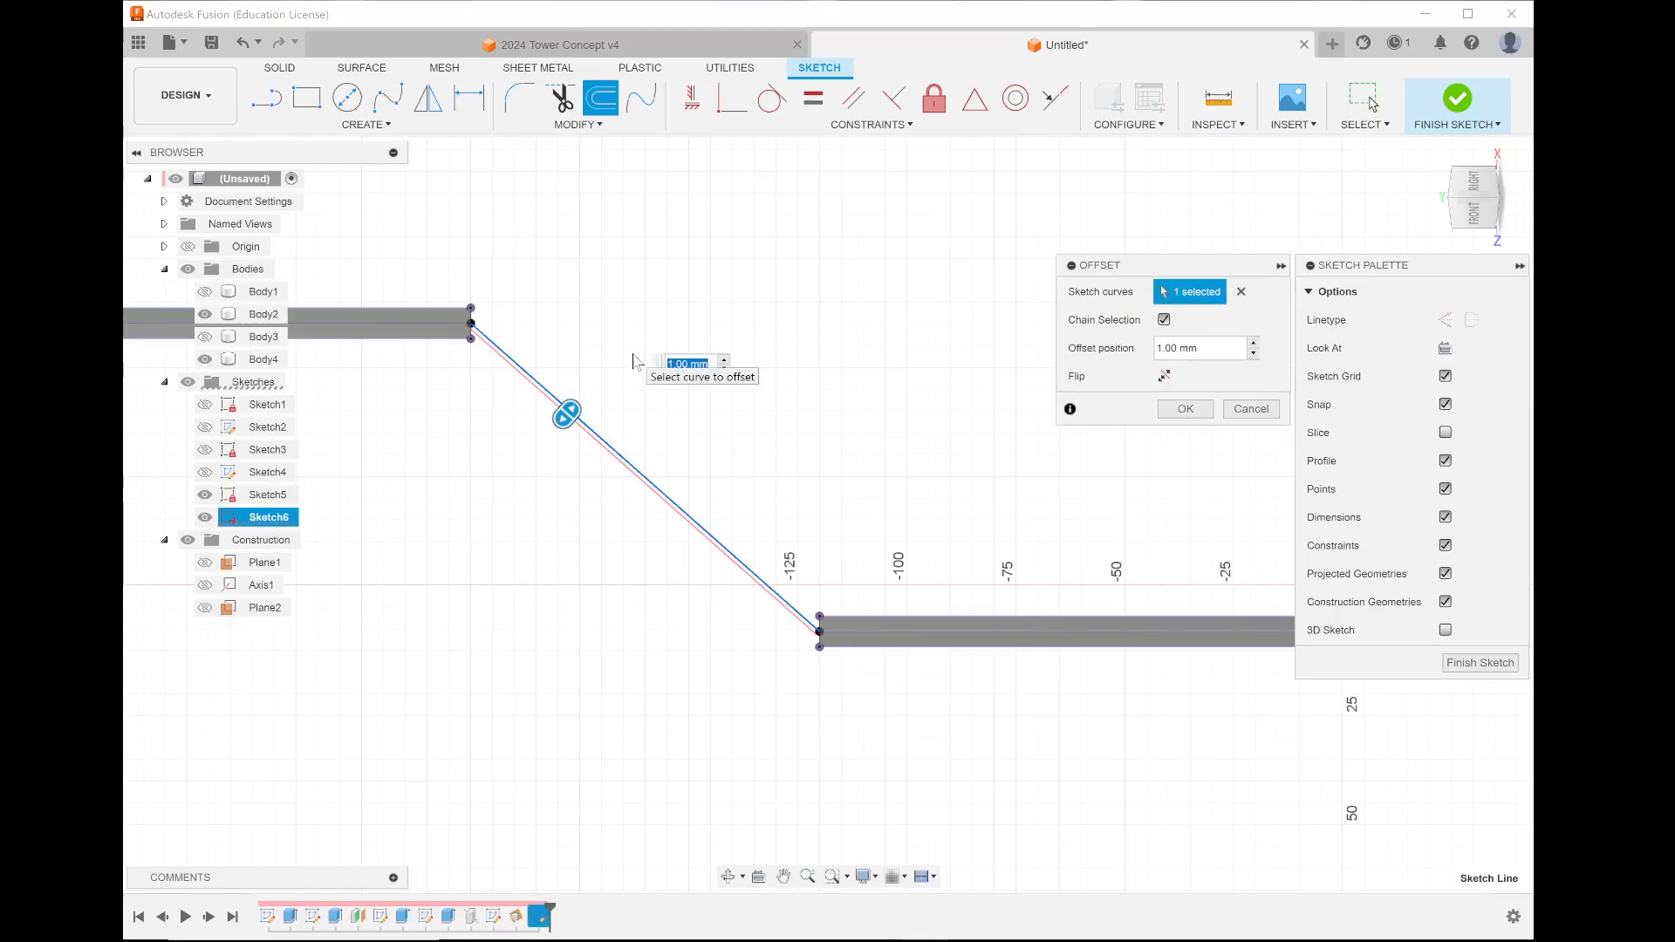
pyautogui.write('2.5')
pyautogui.press('Return')
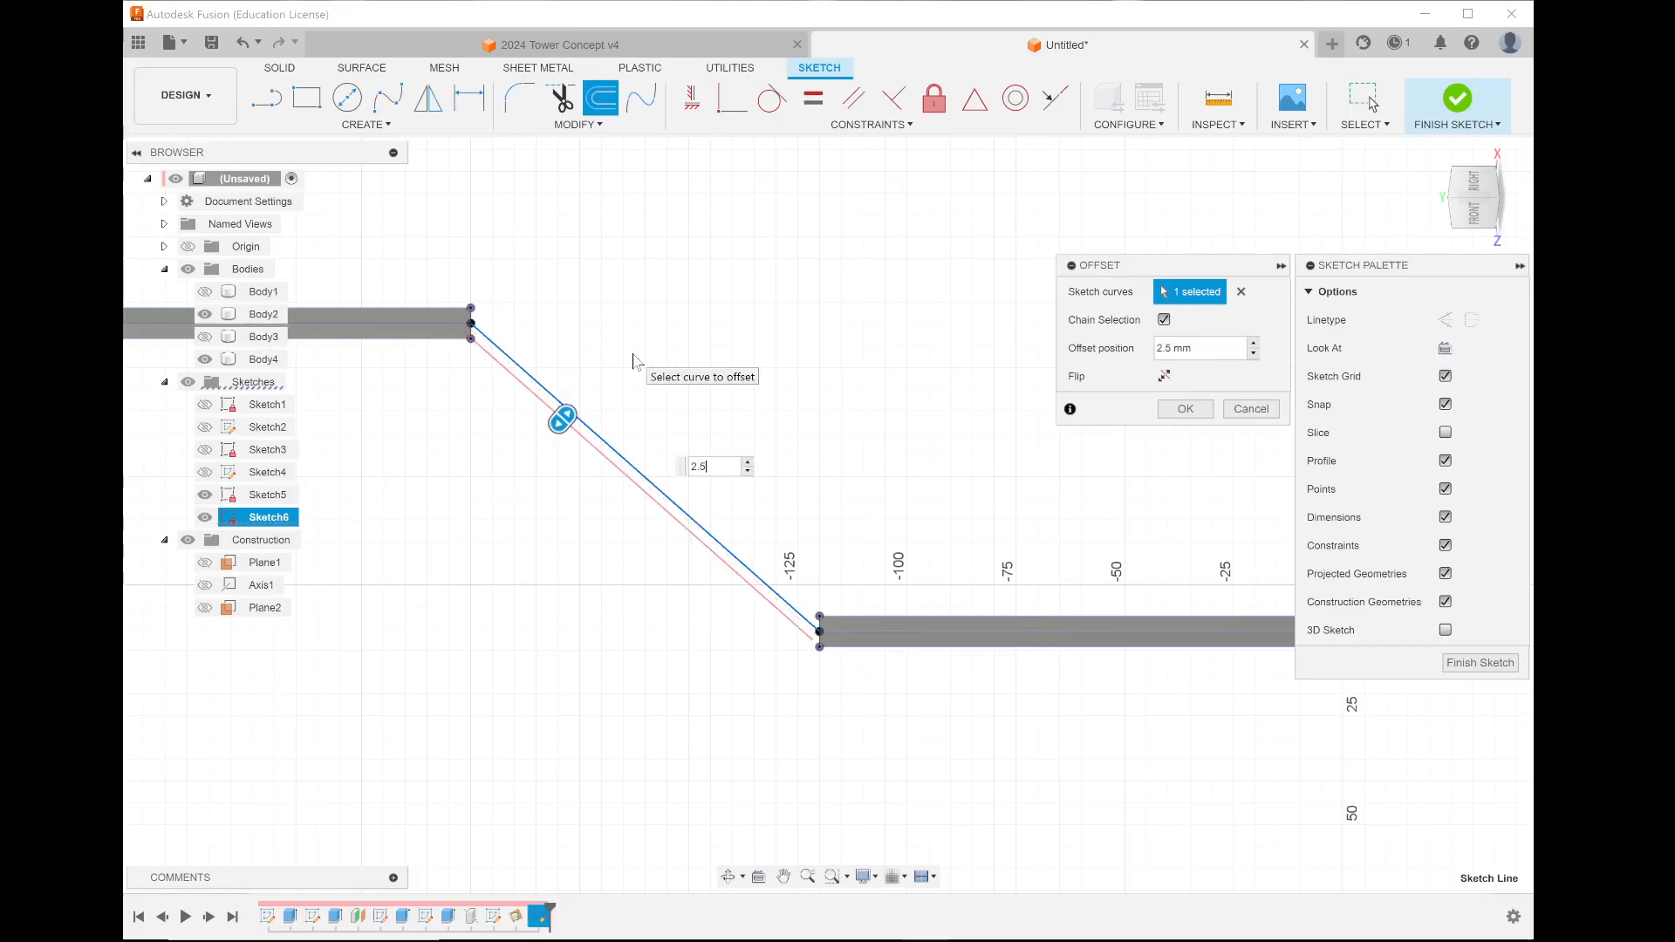
pyautogui.click(1186, 410)
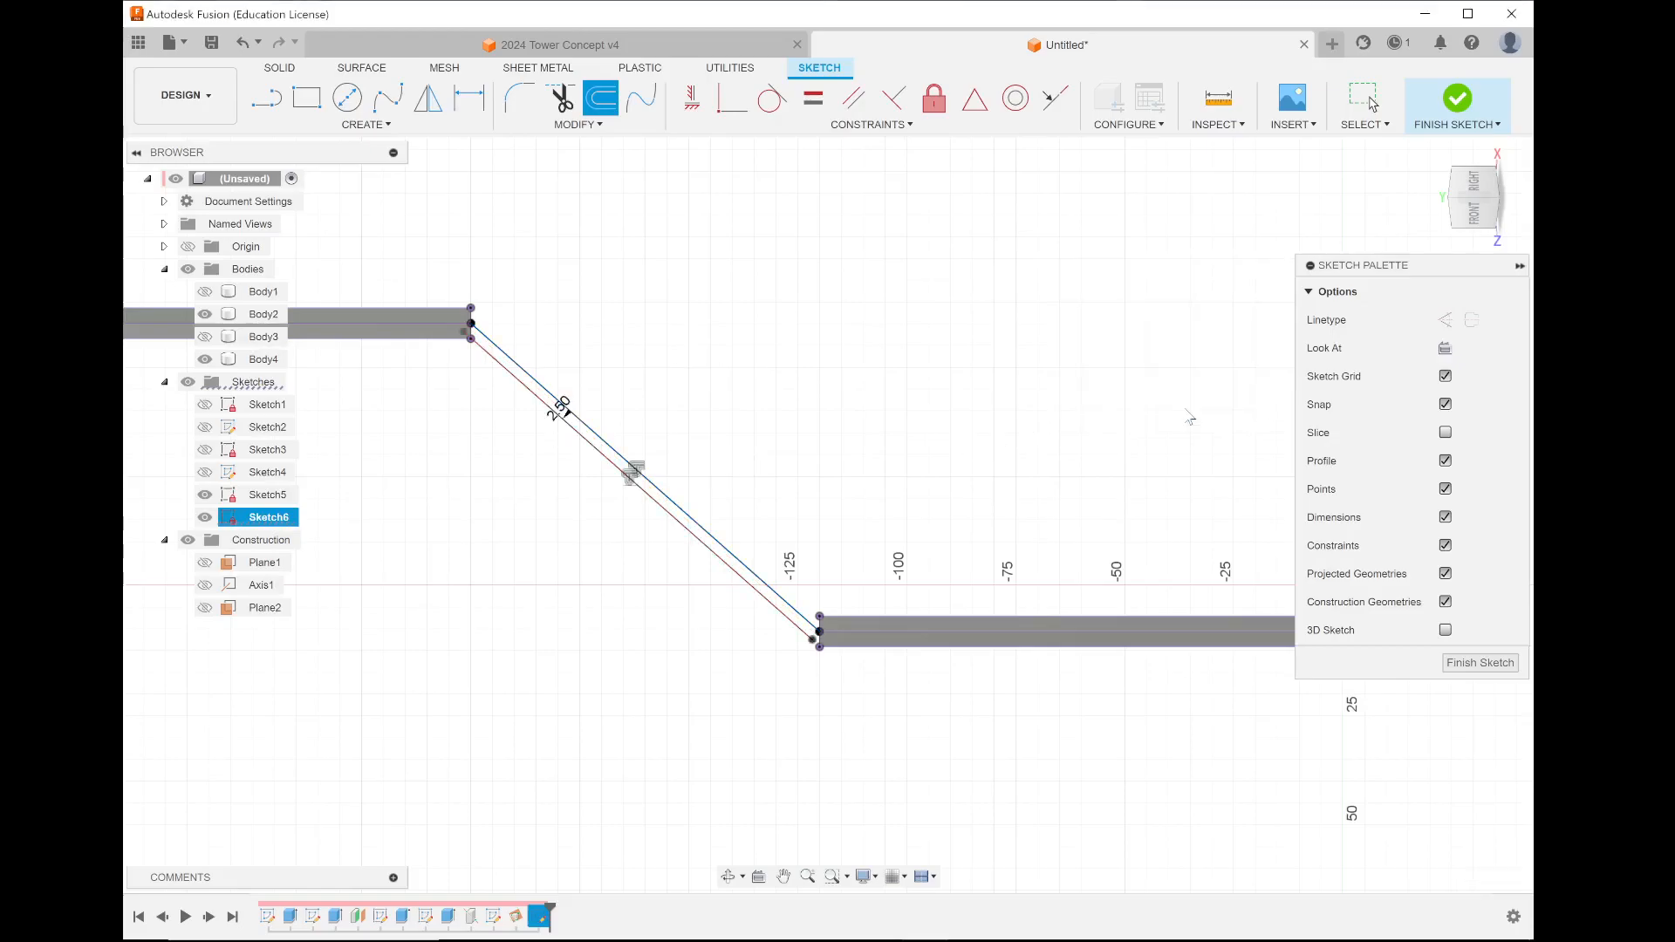
pyautogui.click(601, 98)
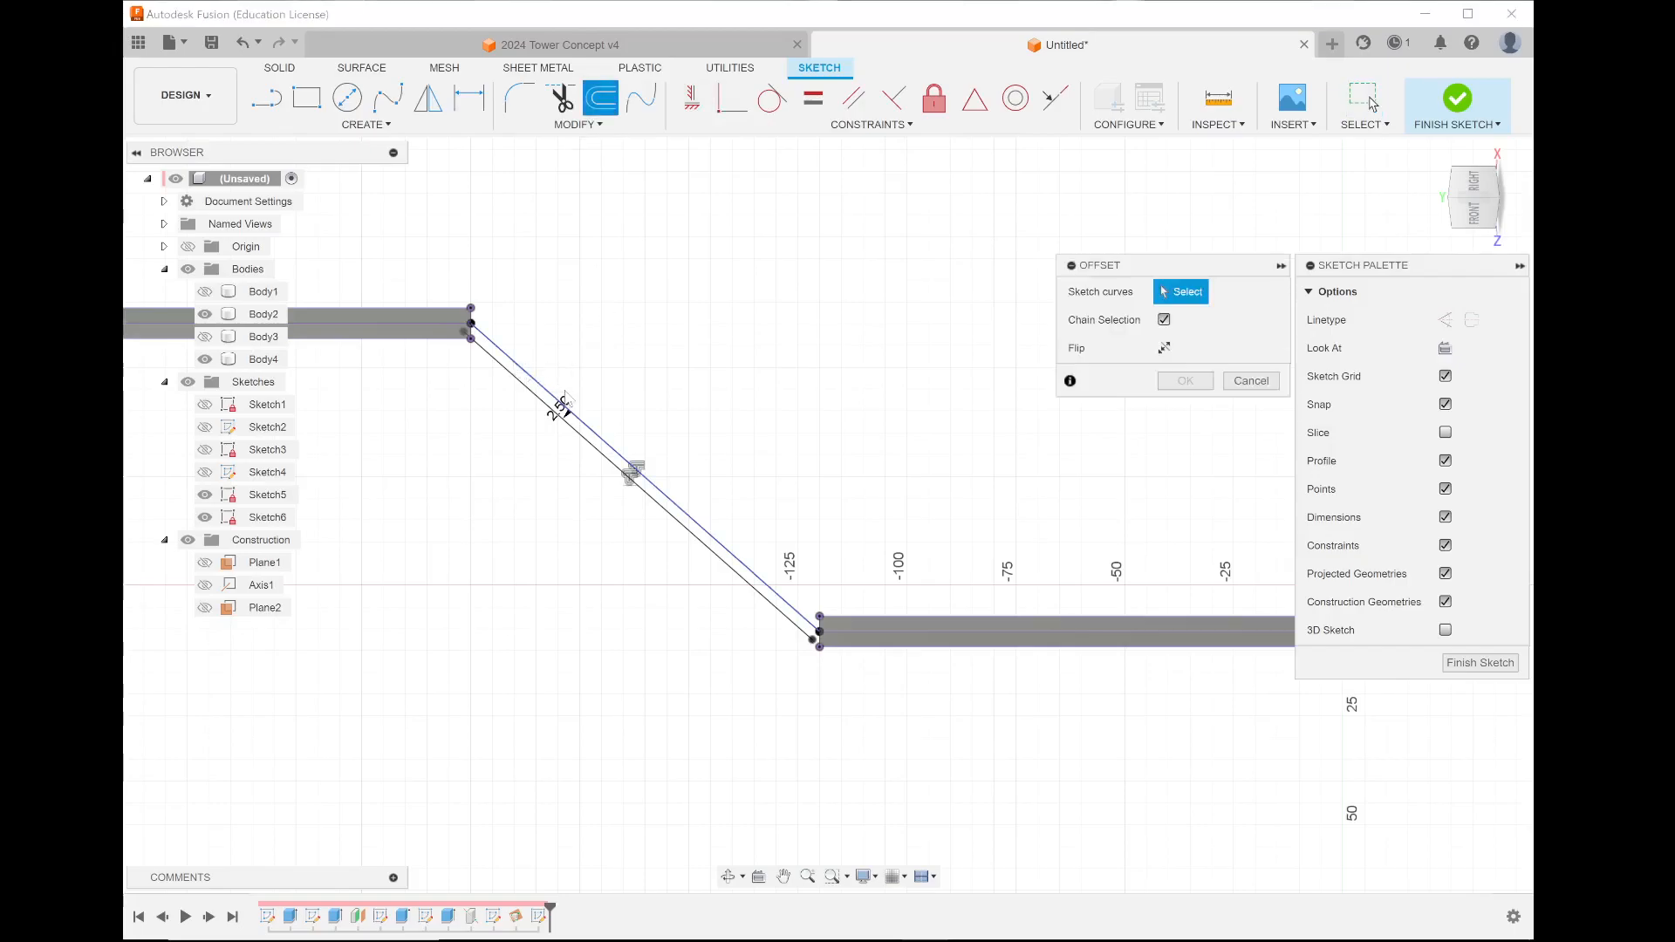
pyautogui.click(598, 438)
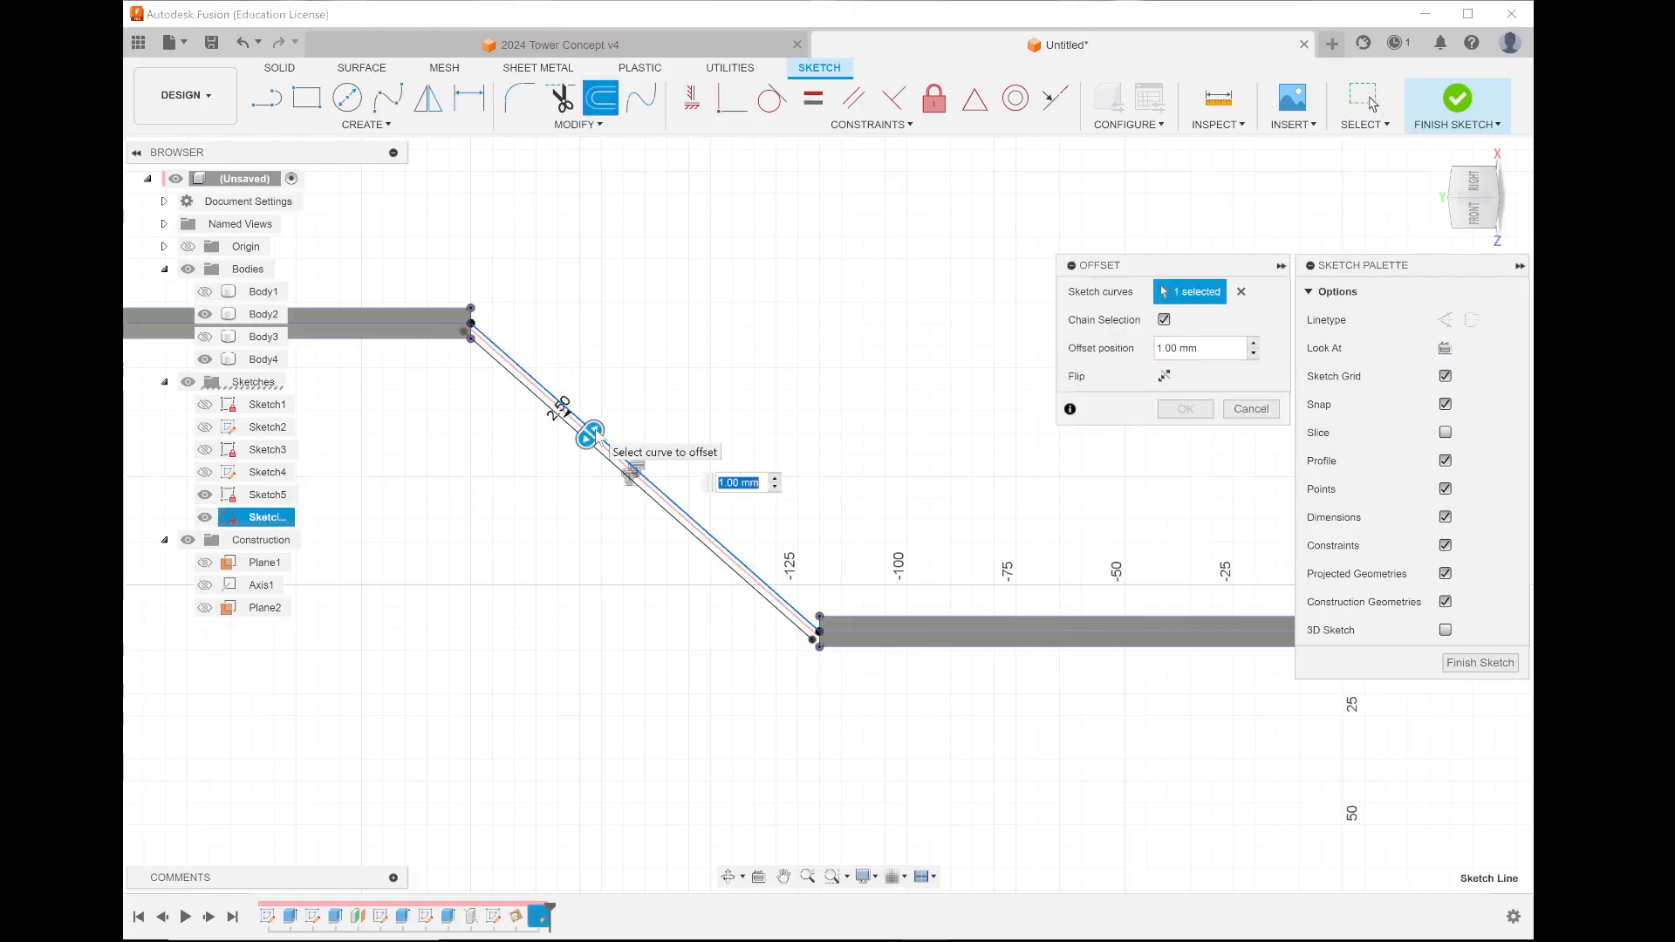
pyautogui.write('-2.5')
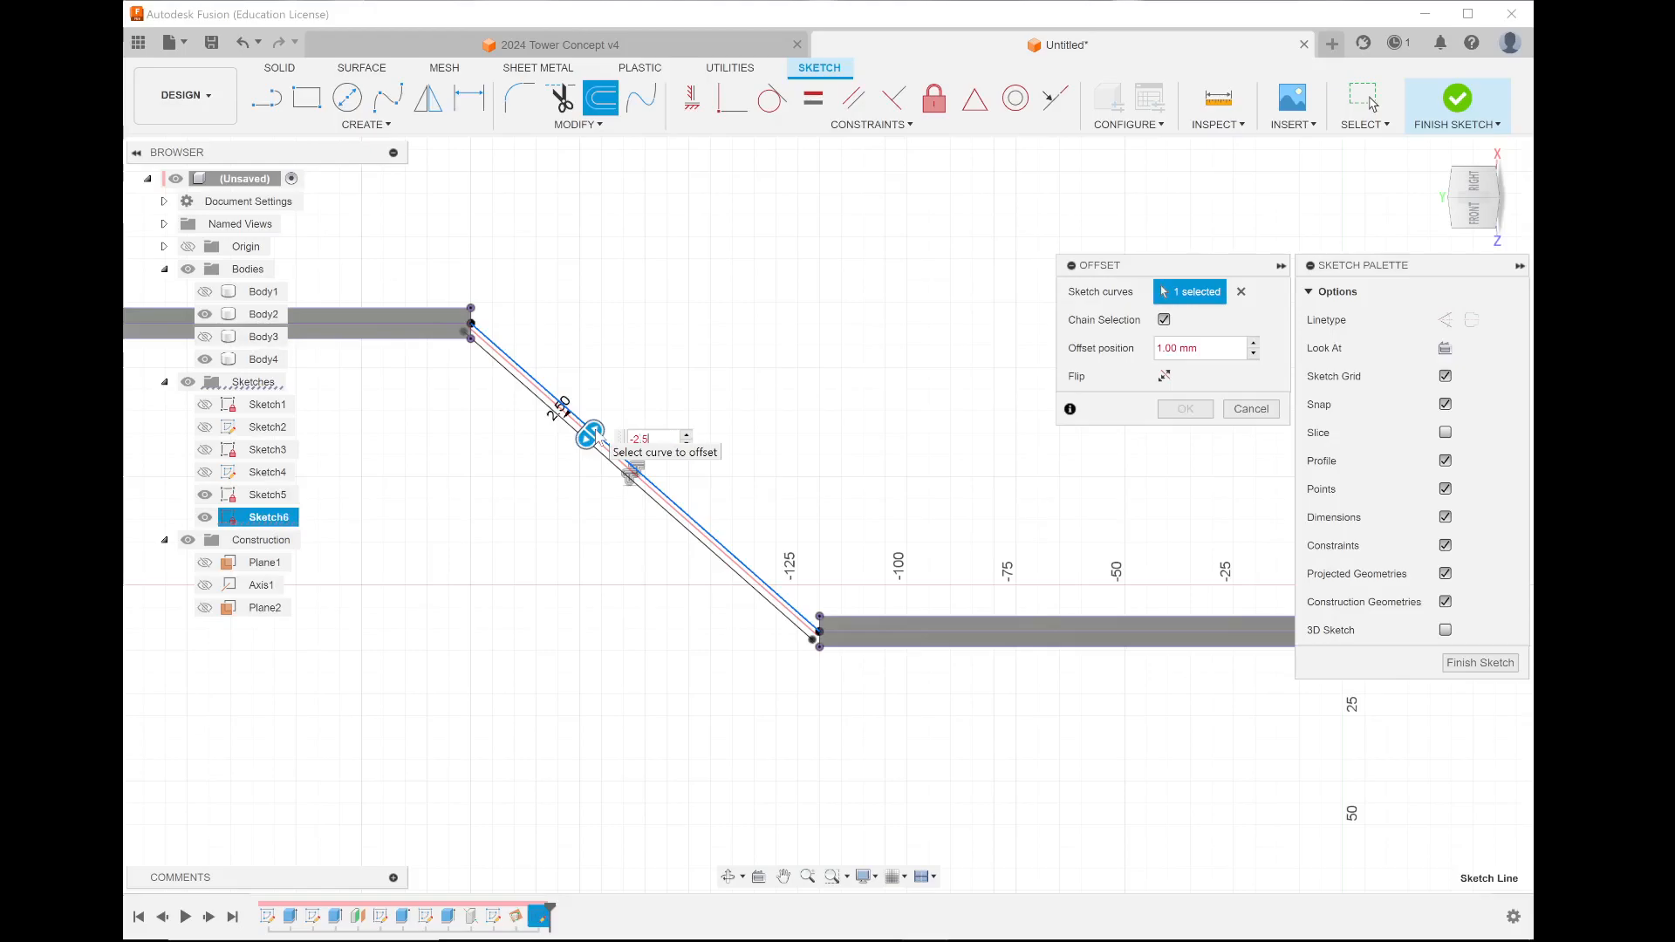
pyautogui.click(1185, 408)
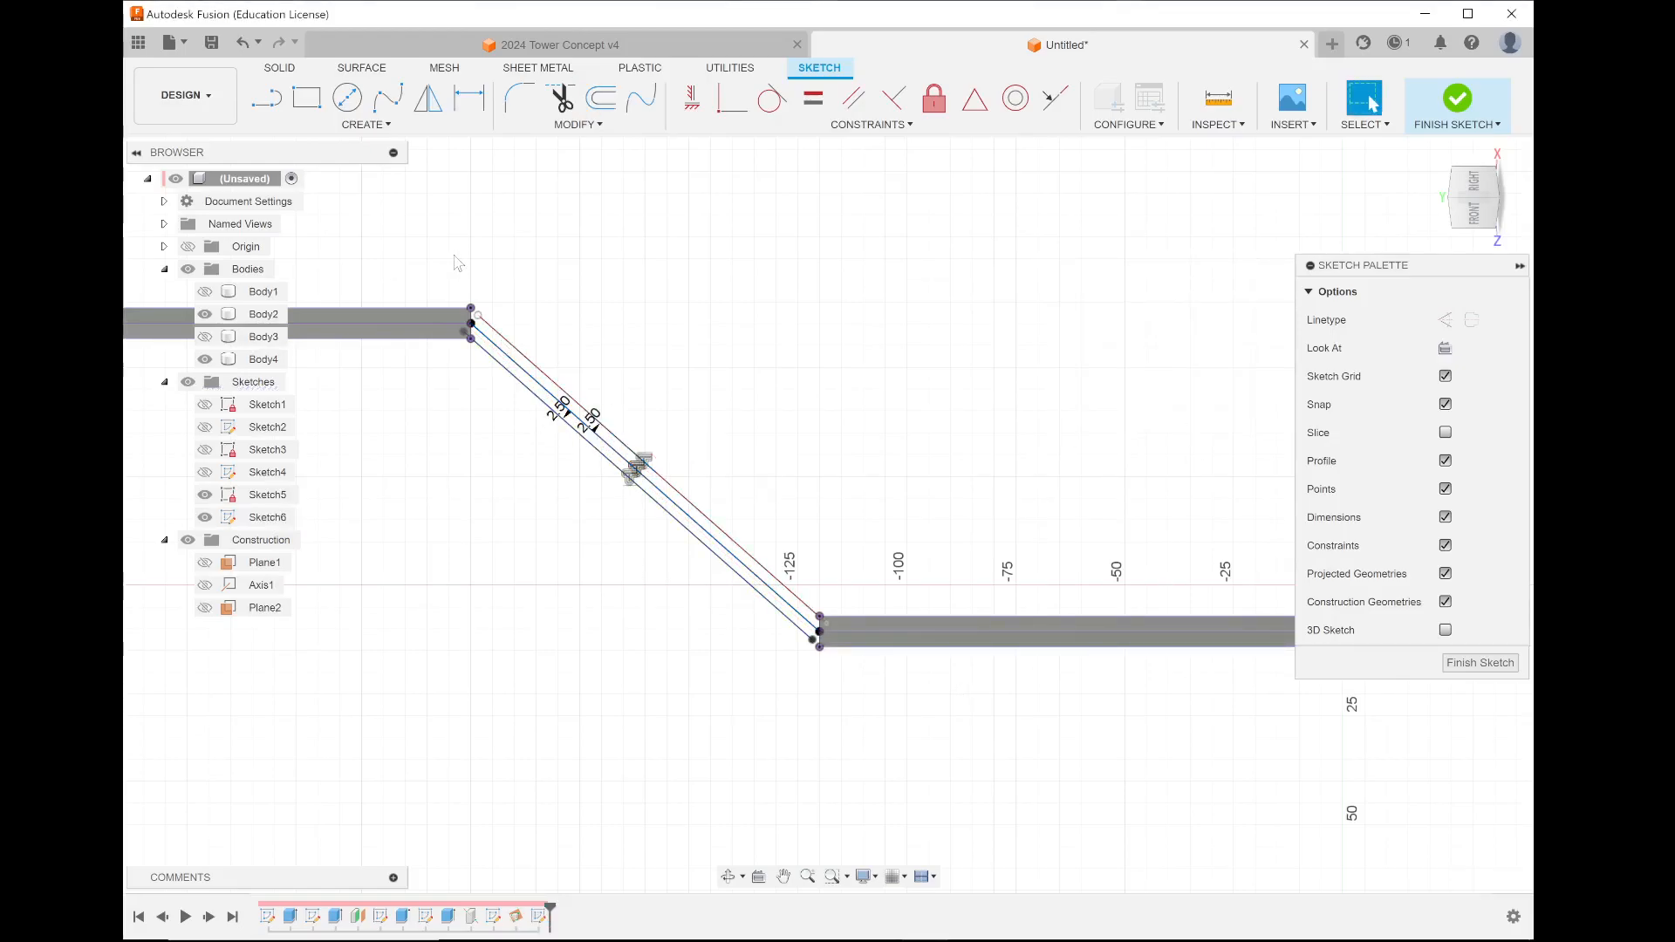
pyautogui.scroll(8, 457, 264)
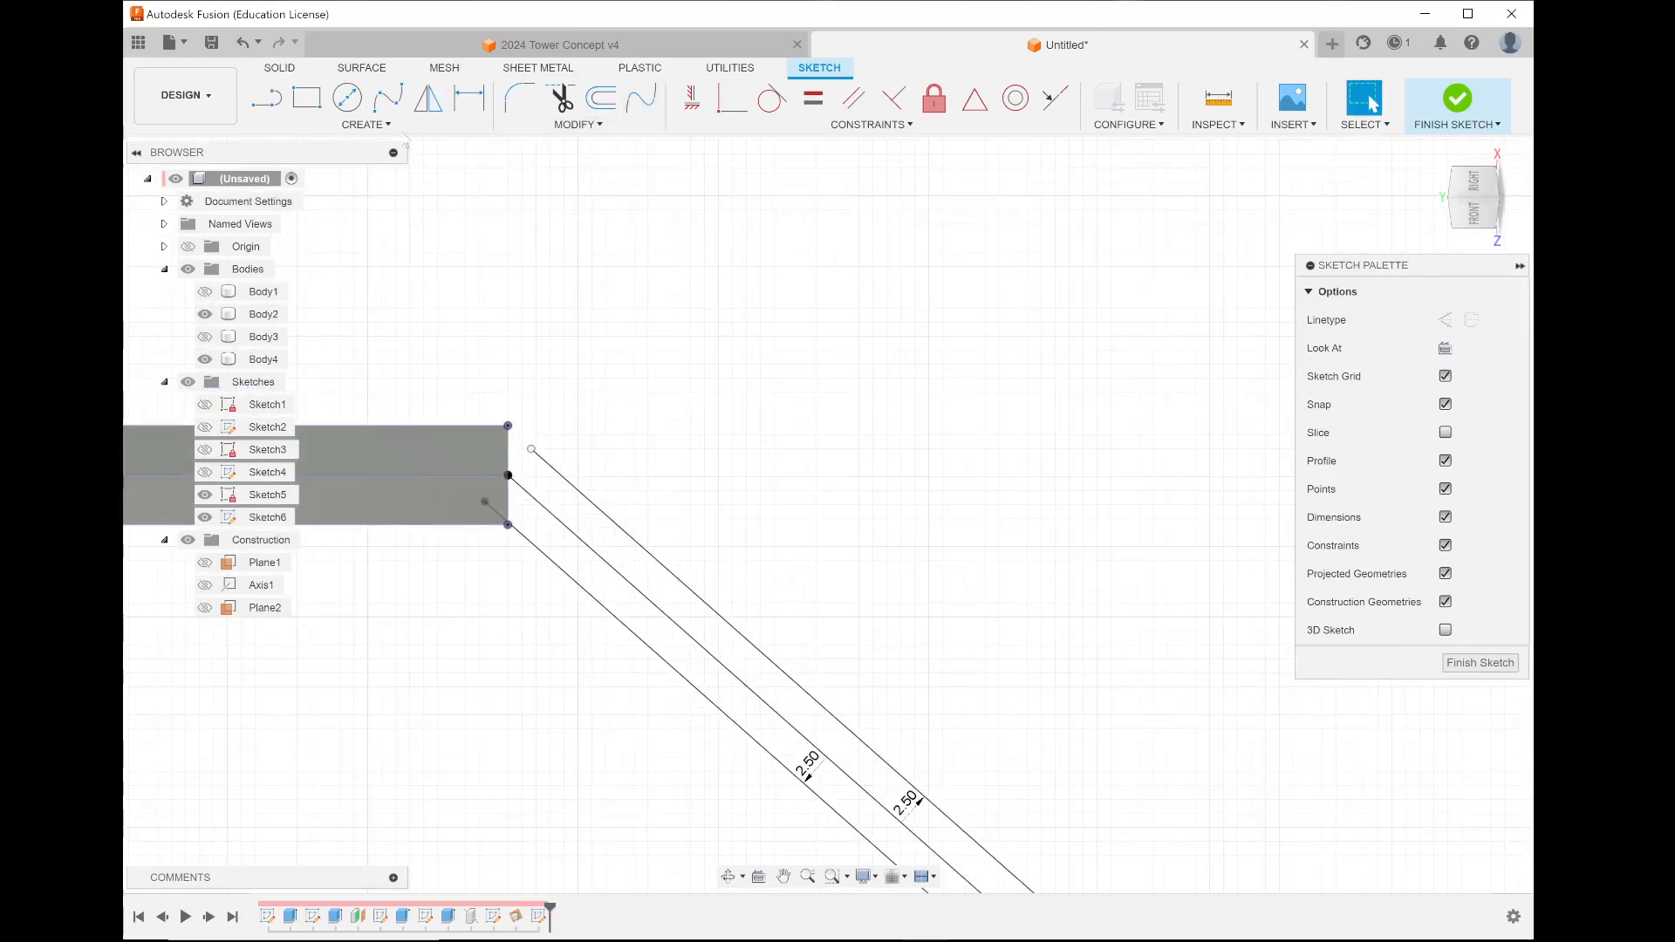
pyautogui.press('l')
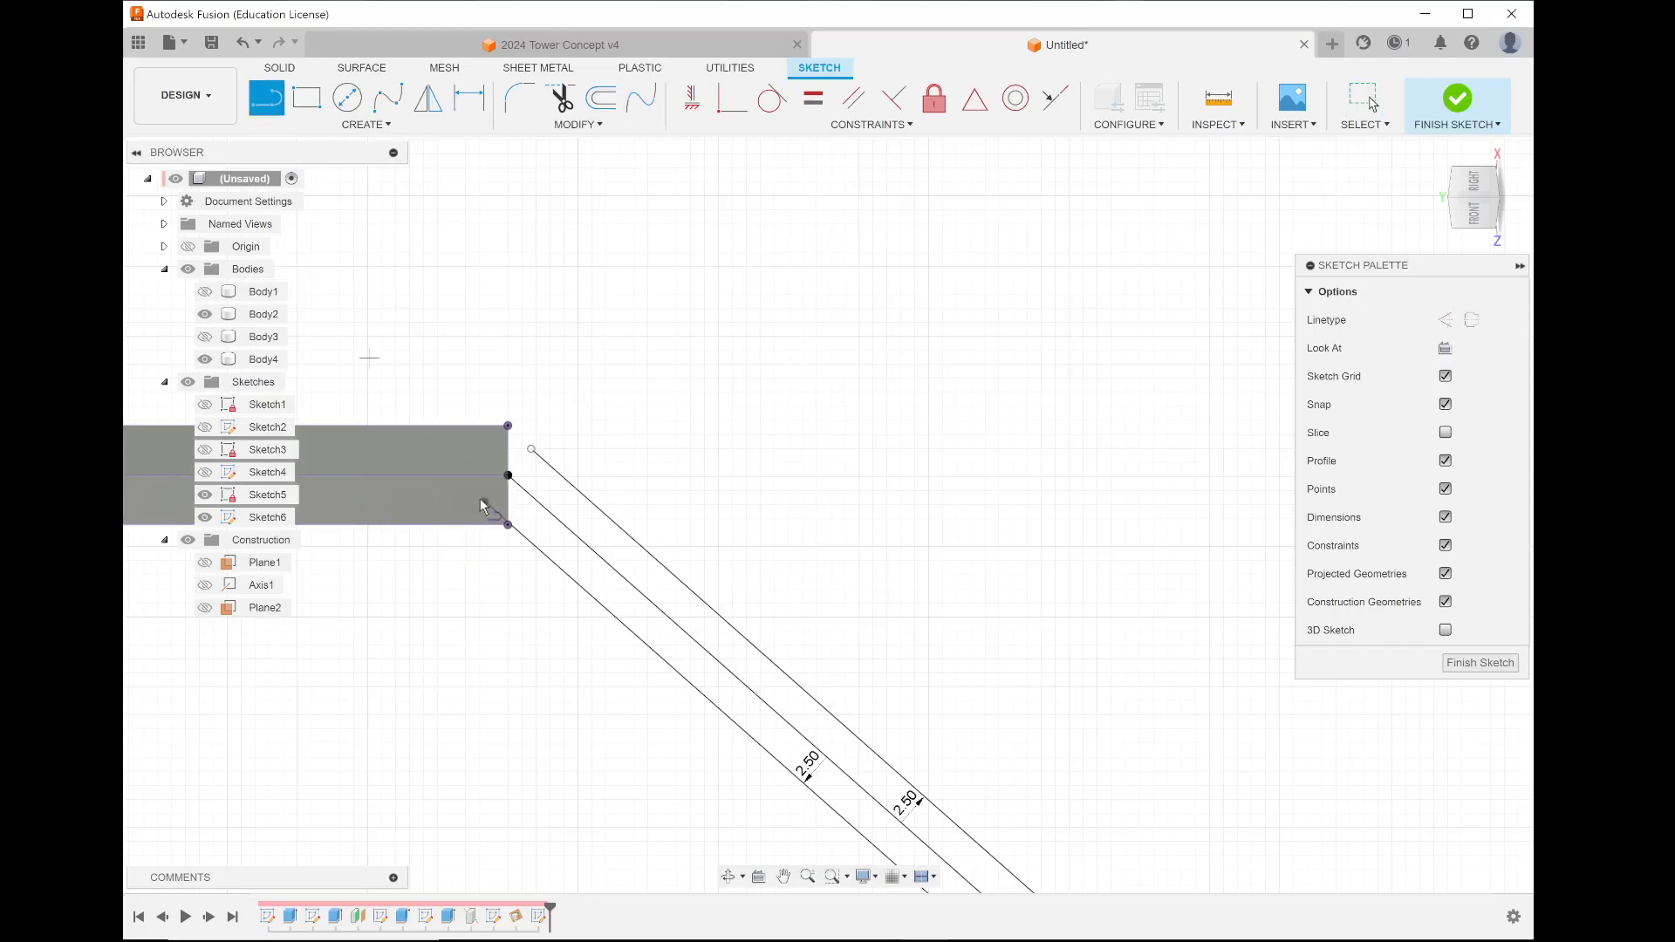
pyautogui.click(488, 504)
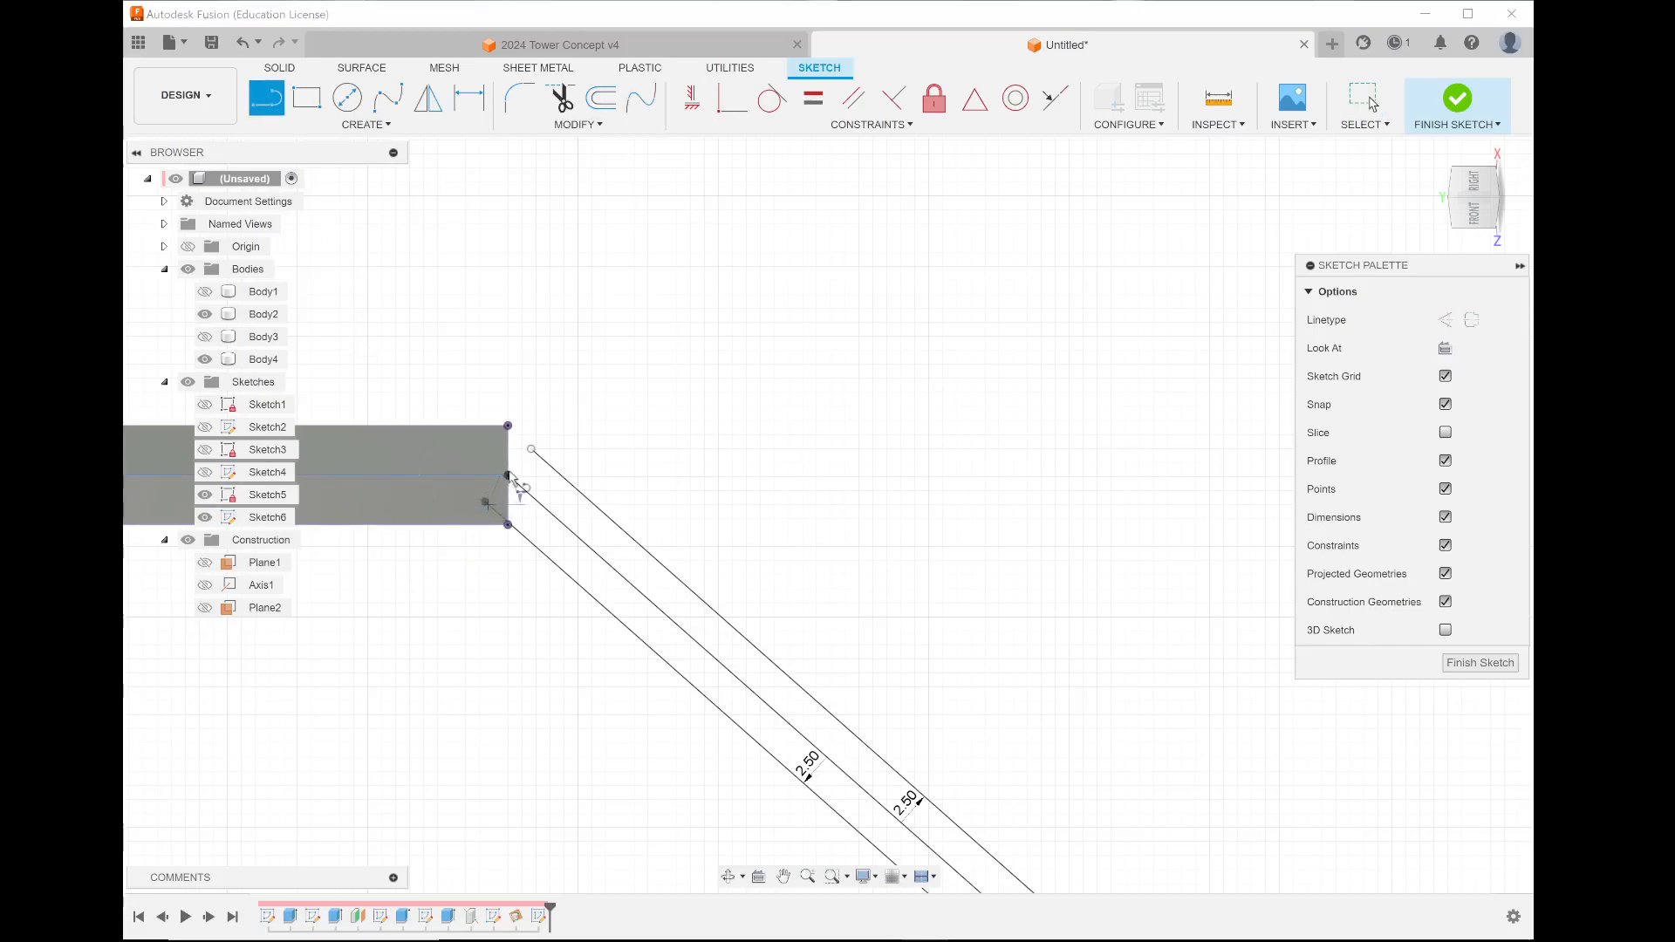
pyautogui.click(509, 475)
pyautogui.press('Escape')
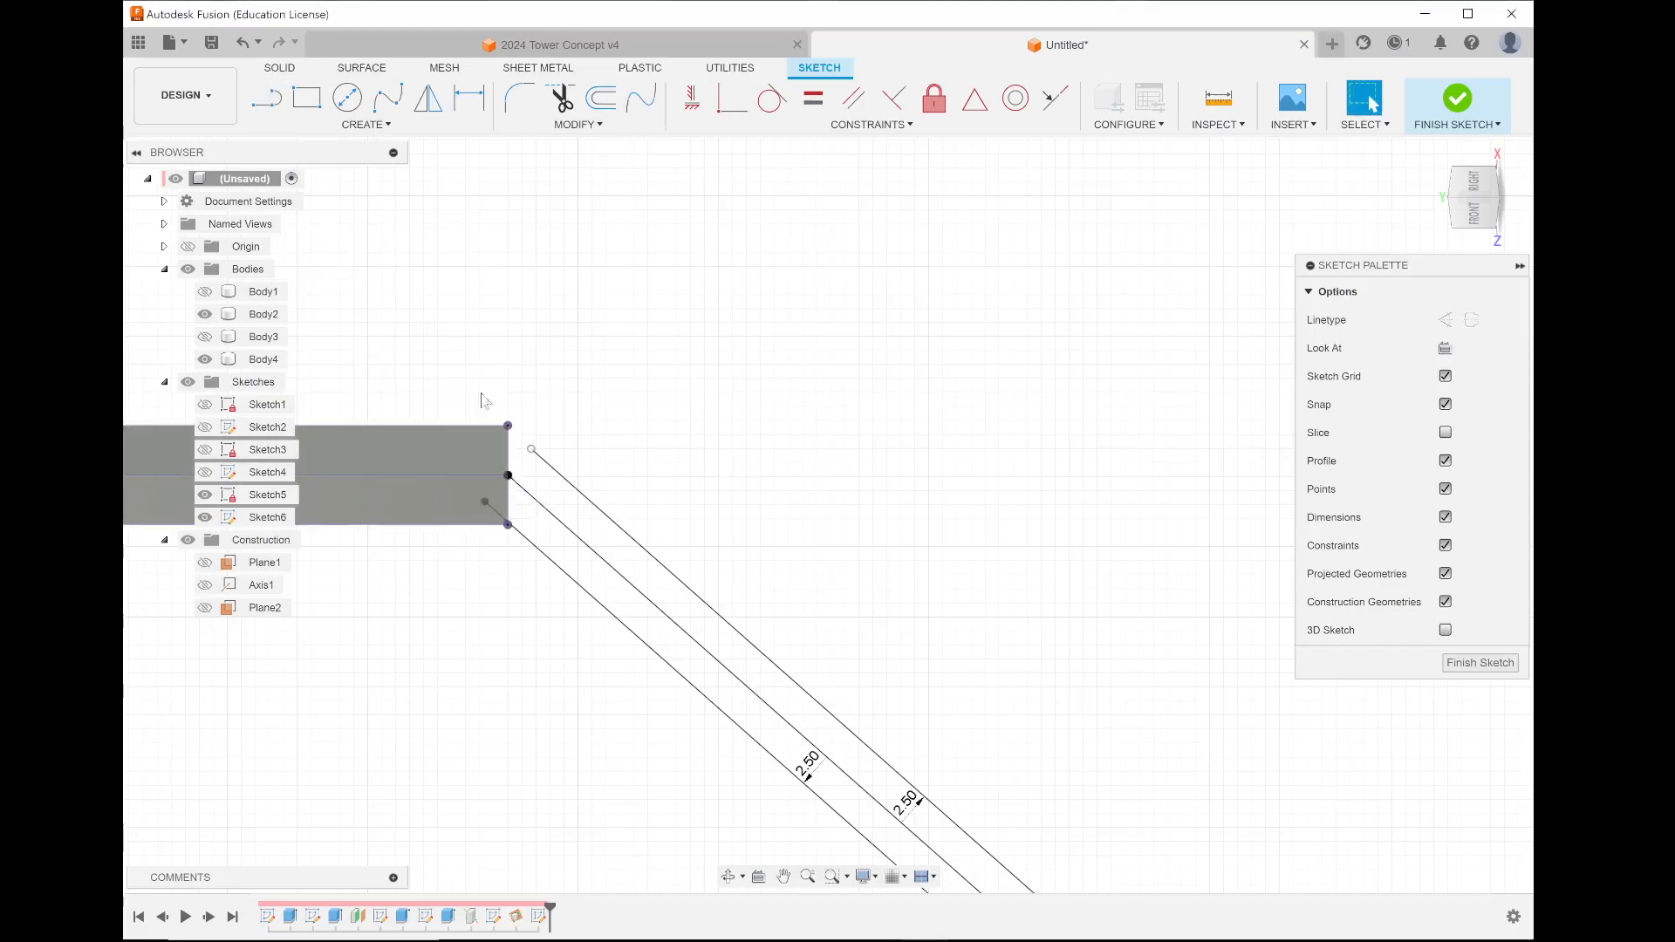
# - Close both ends of the slanted profile with lines joining the endpoints of the two offset lines
pyautogui.click(268, 102)
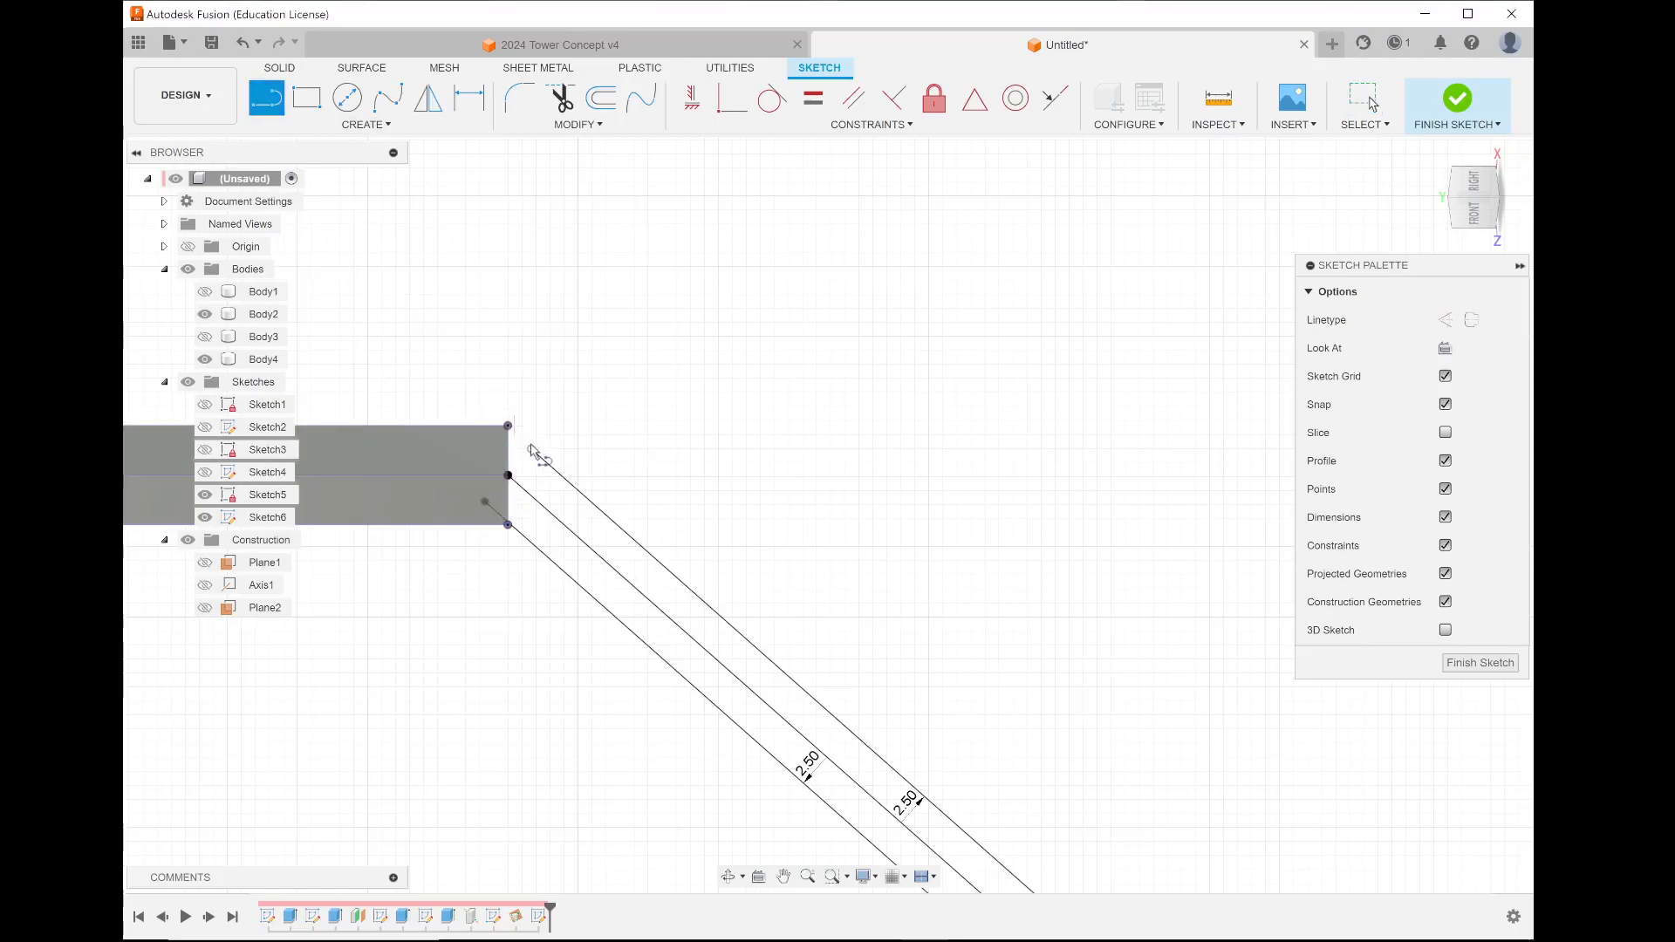
pyautogui.click(532, 450)
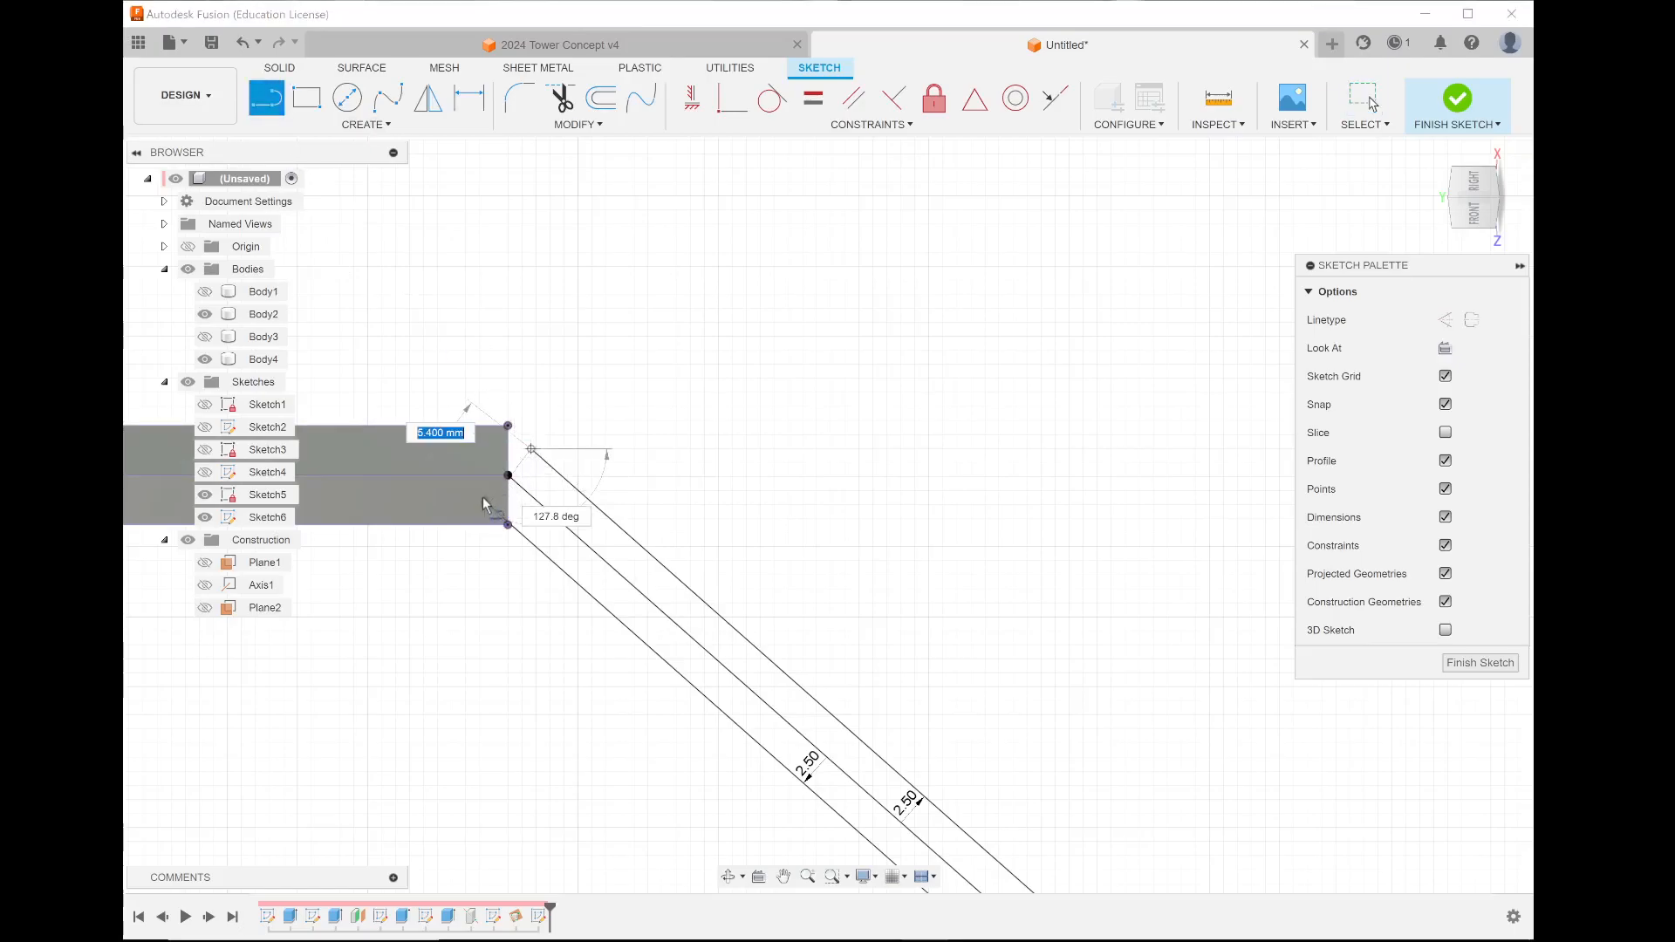
pyautogui.click(509, 475)
pyautogui.scroll(-5, 739, 280)
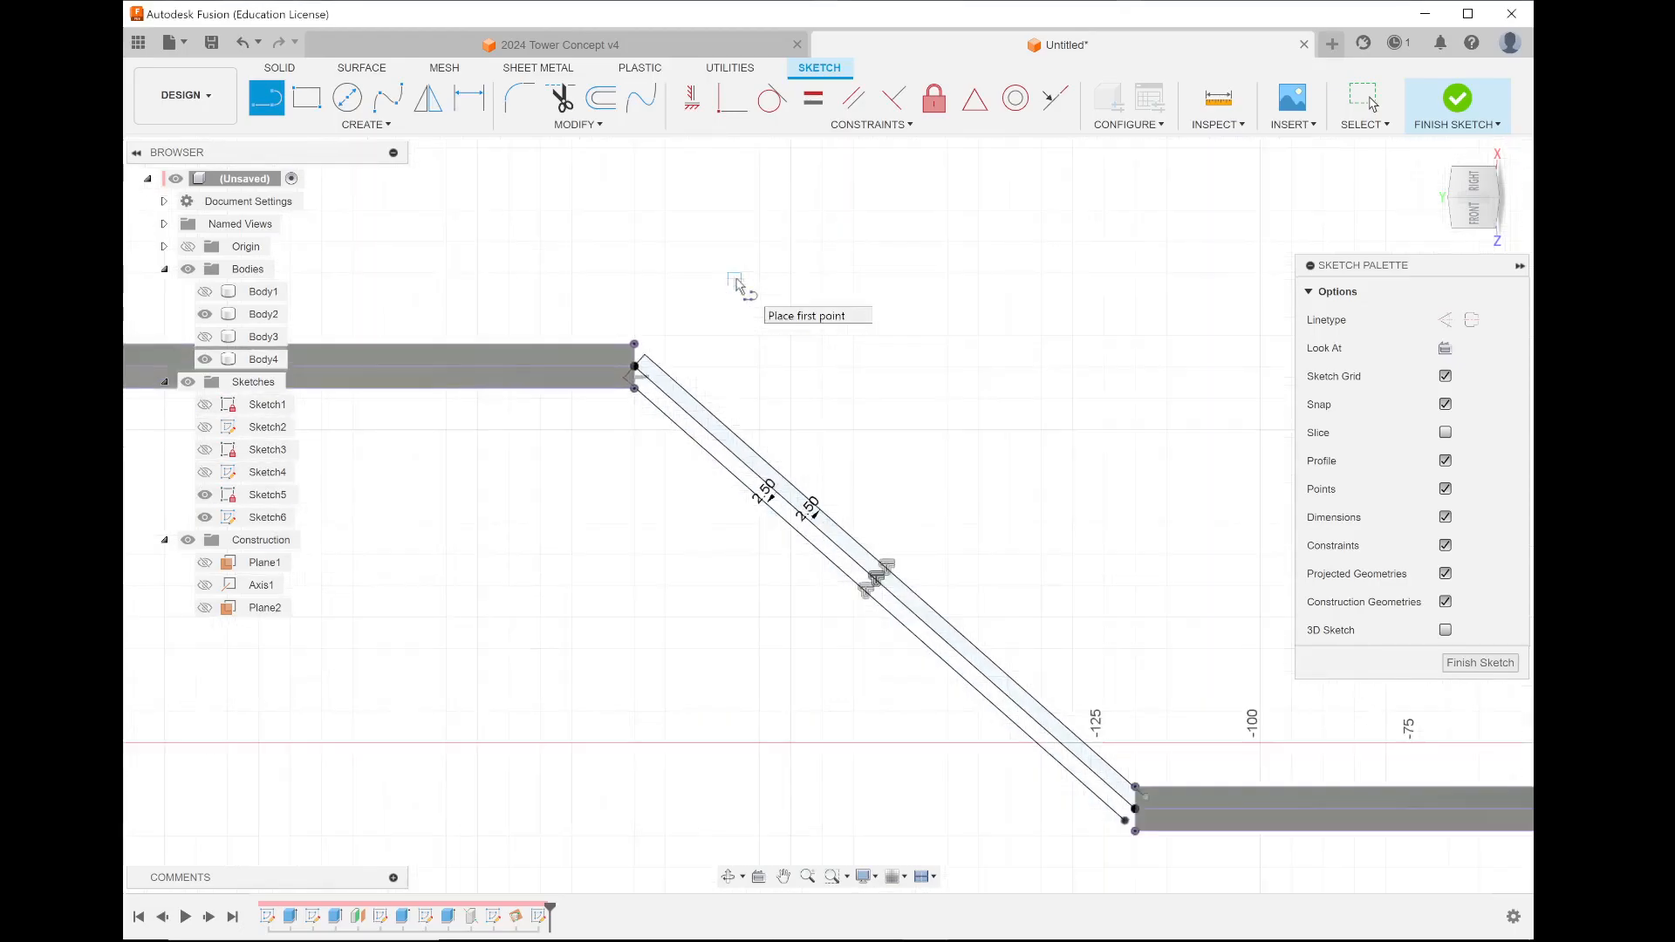
pyautogui.scroll(4, 1108, 764)
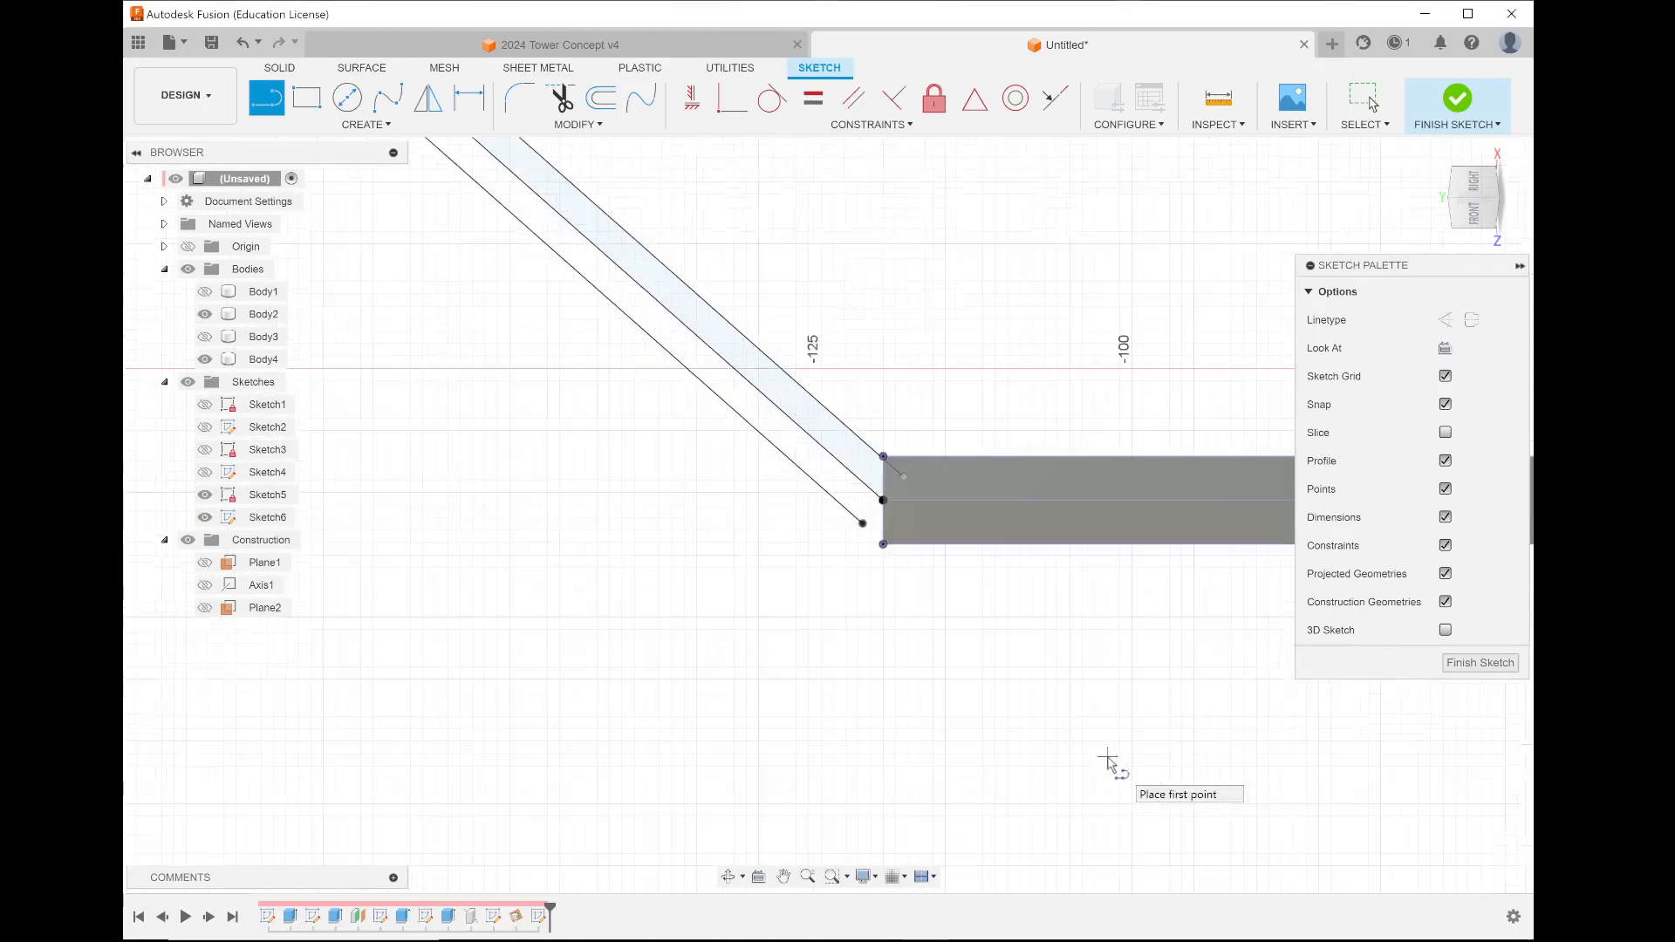
pyautogui.click(863, 525)
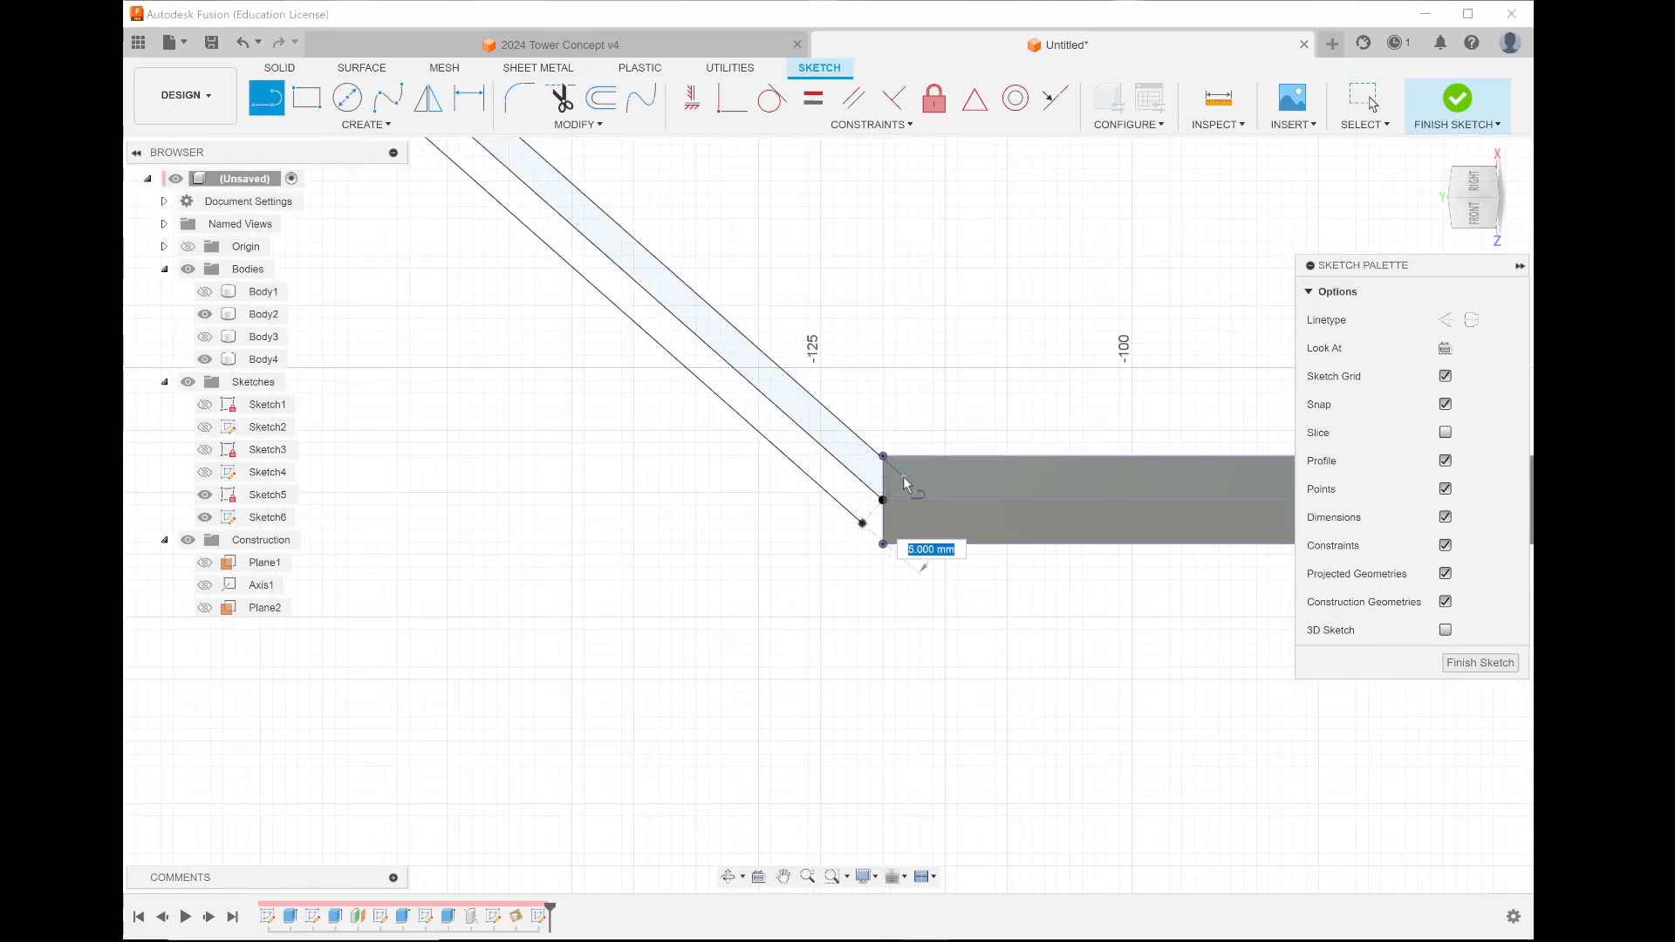
pyautogui.click(883, 500)
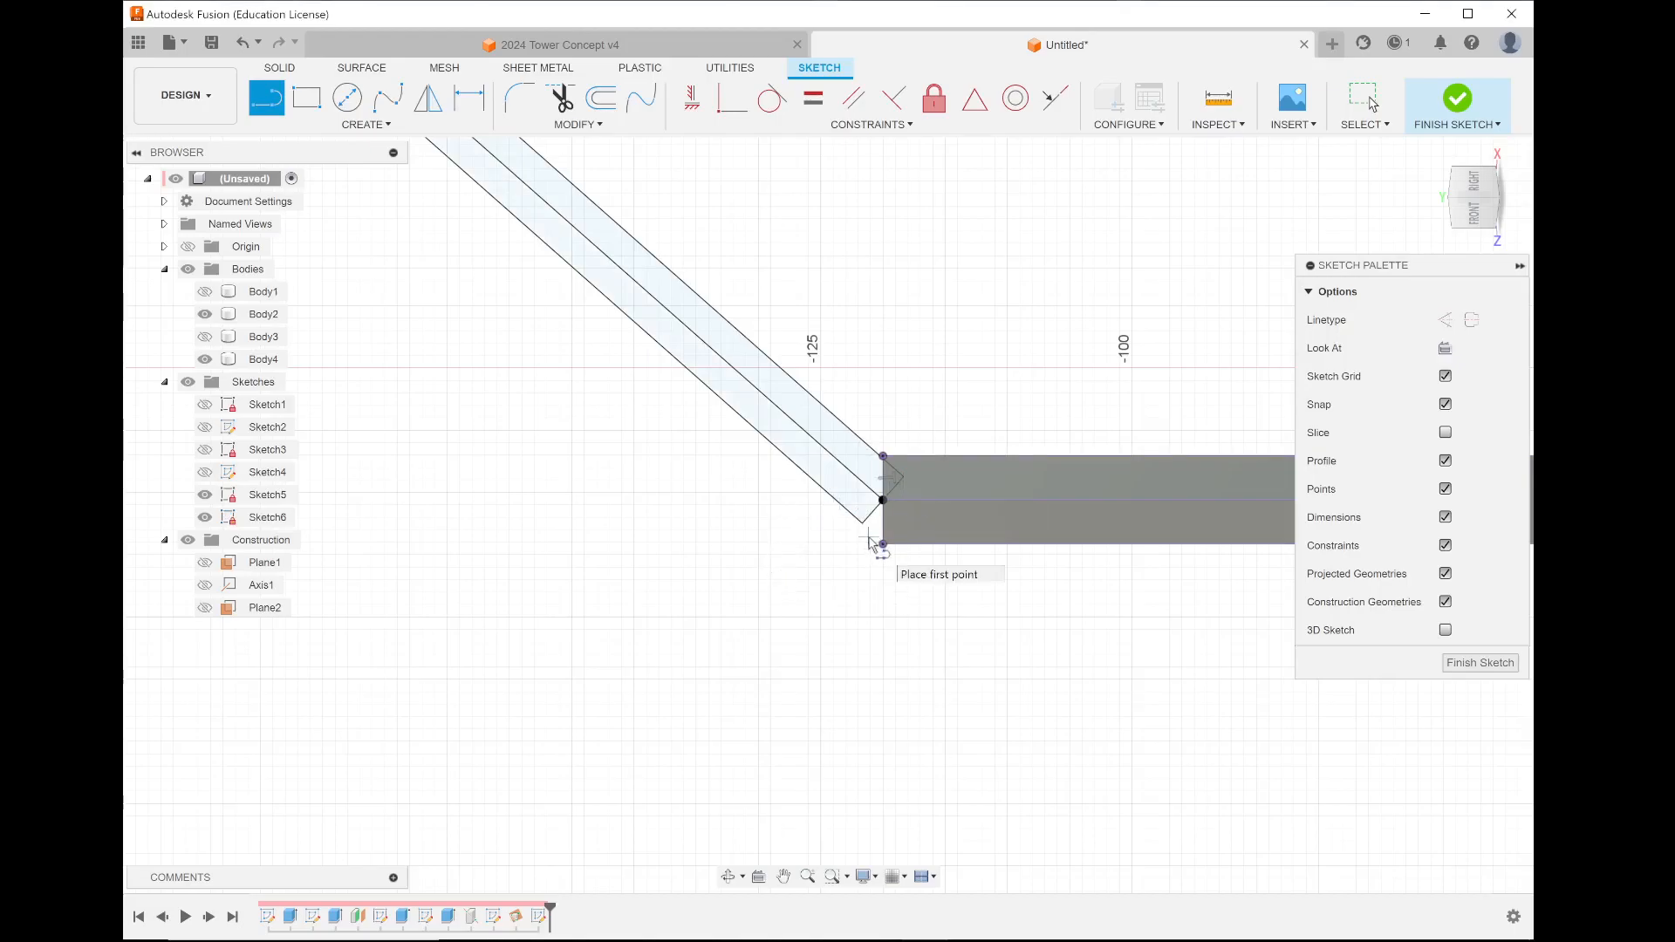
pyautogui.scroll(5, 883, 501)
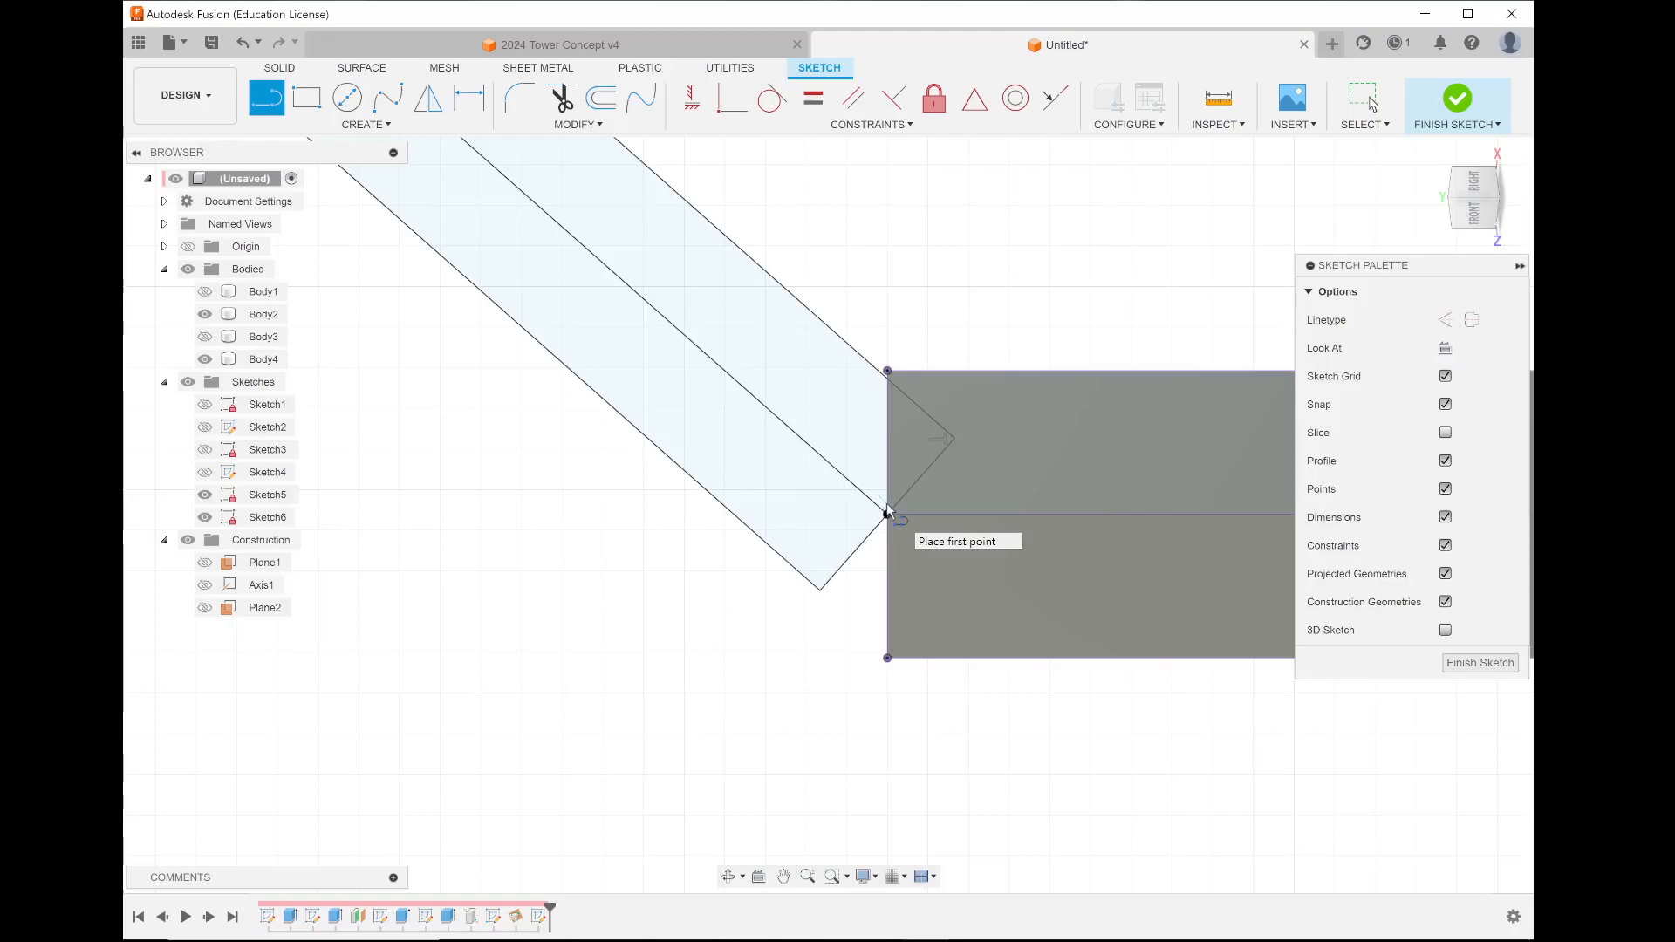
pyautogui.click(887, 514)
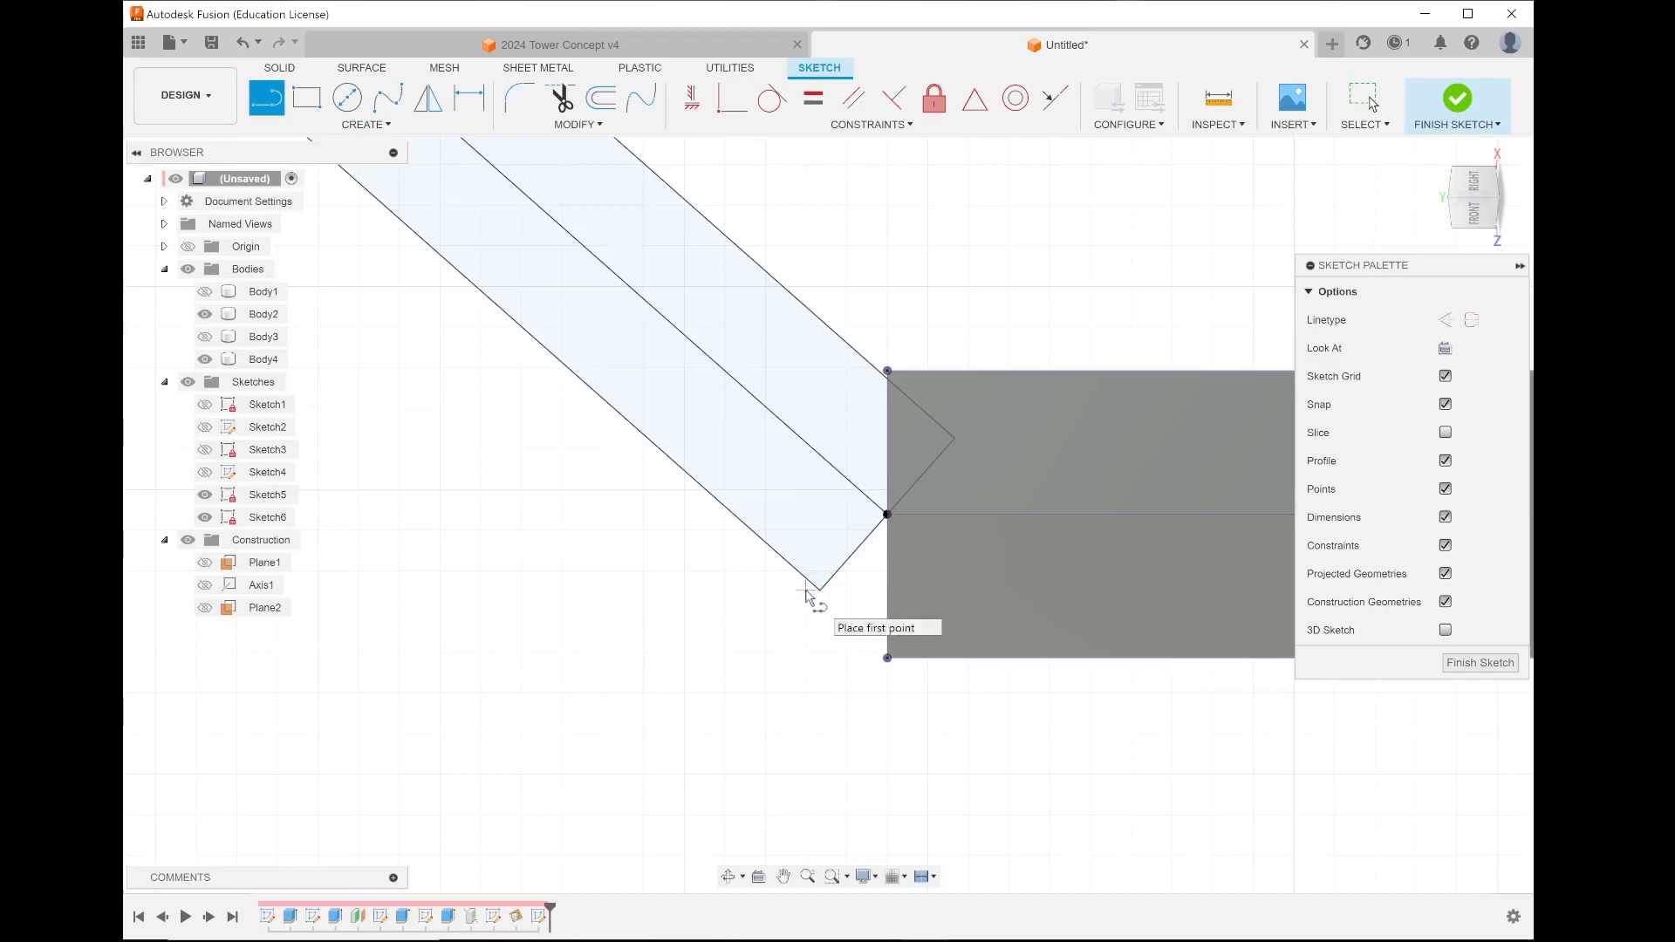
# - Finish the sketch containing the closed slanted profile between the lower and upper members
pyautogui.scroll(-8, 805, 593)
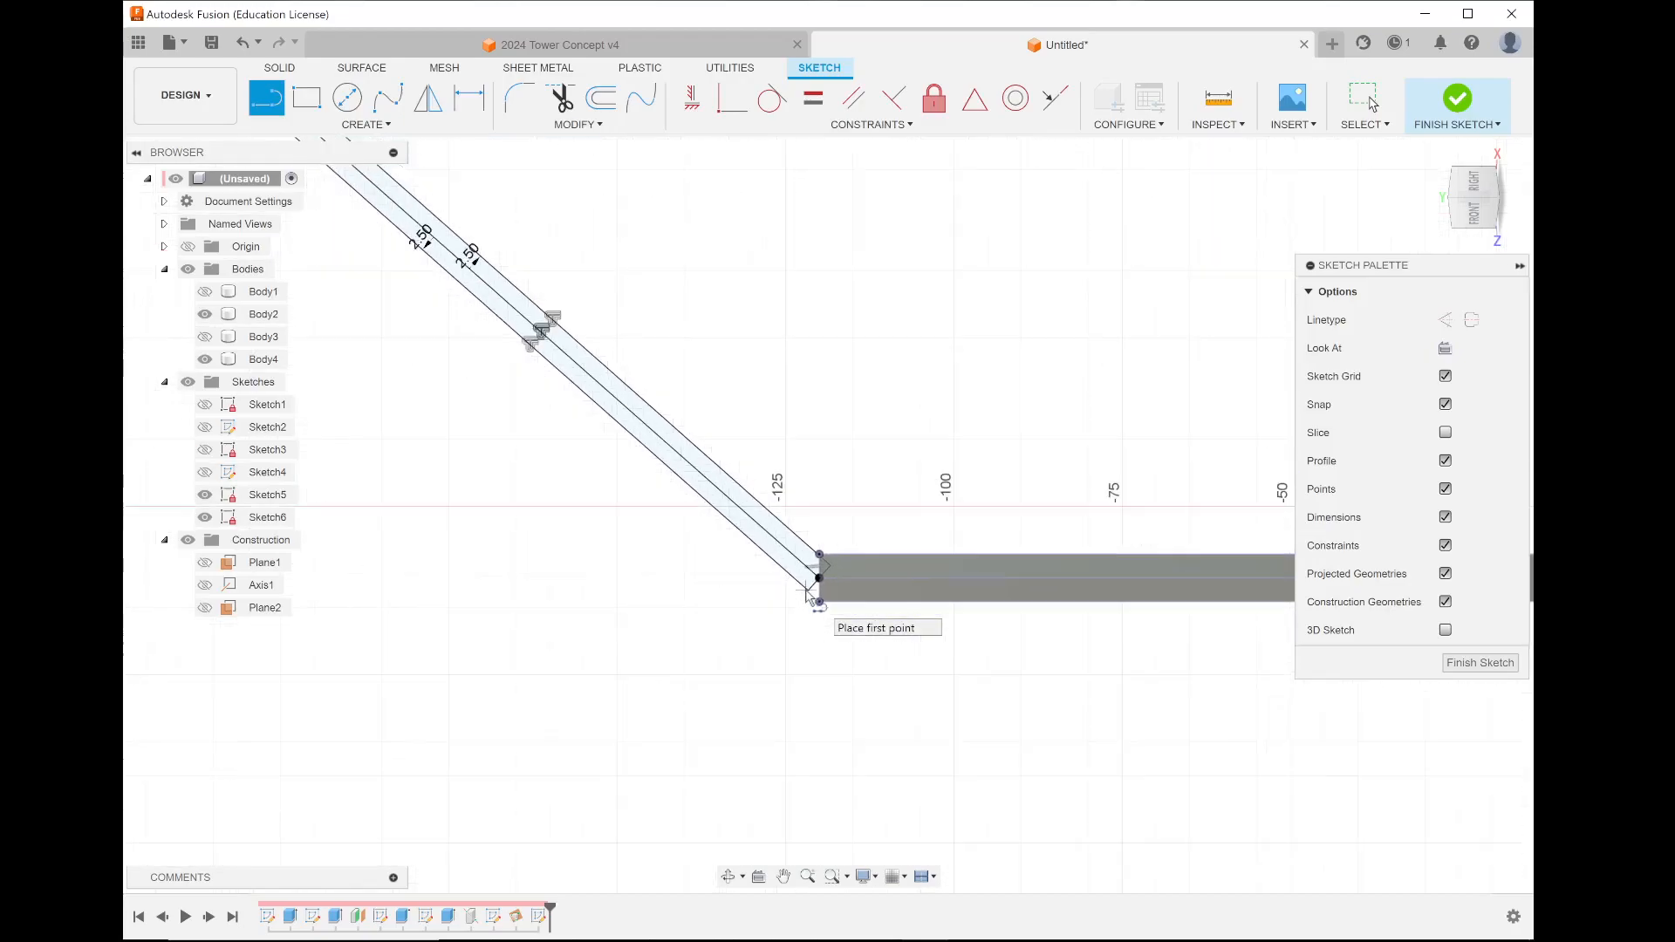
pyautogui.scroll(-3, 805, 594)
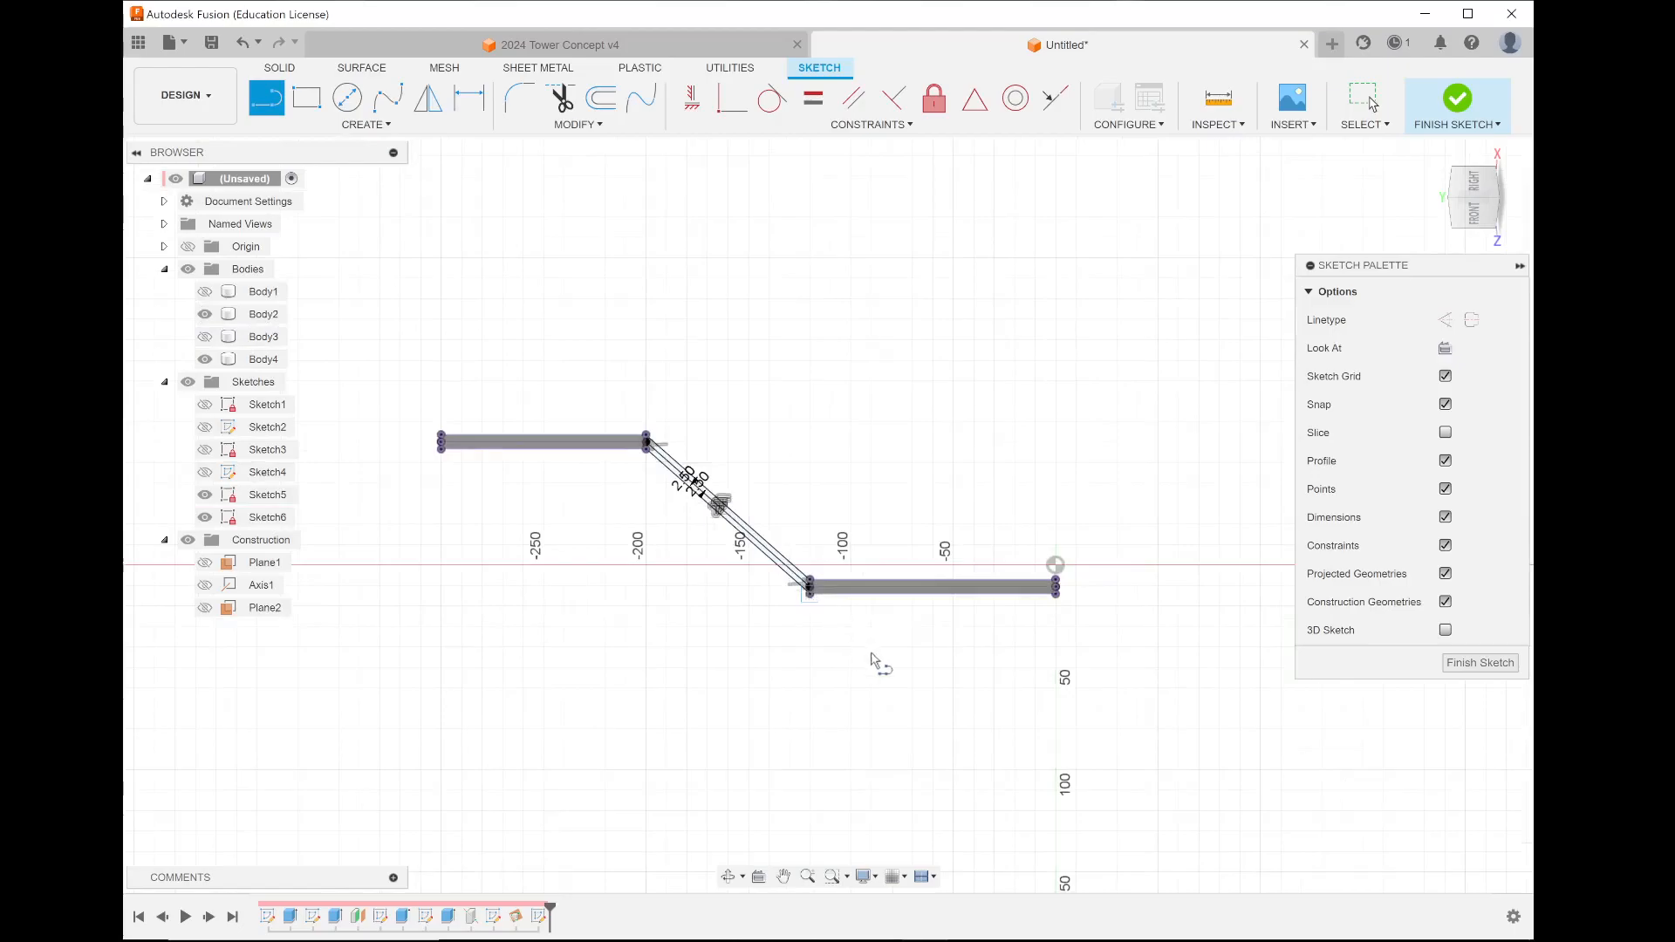
pyautogui.scroll(4, 873, 658)
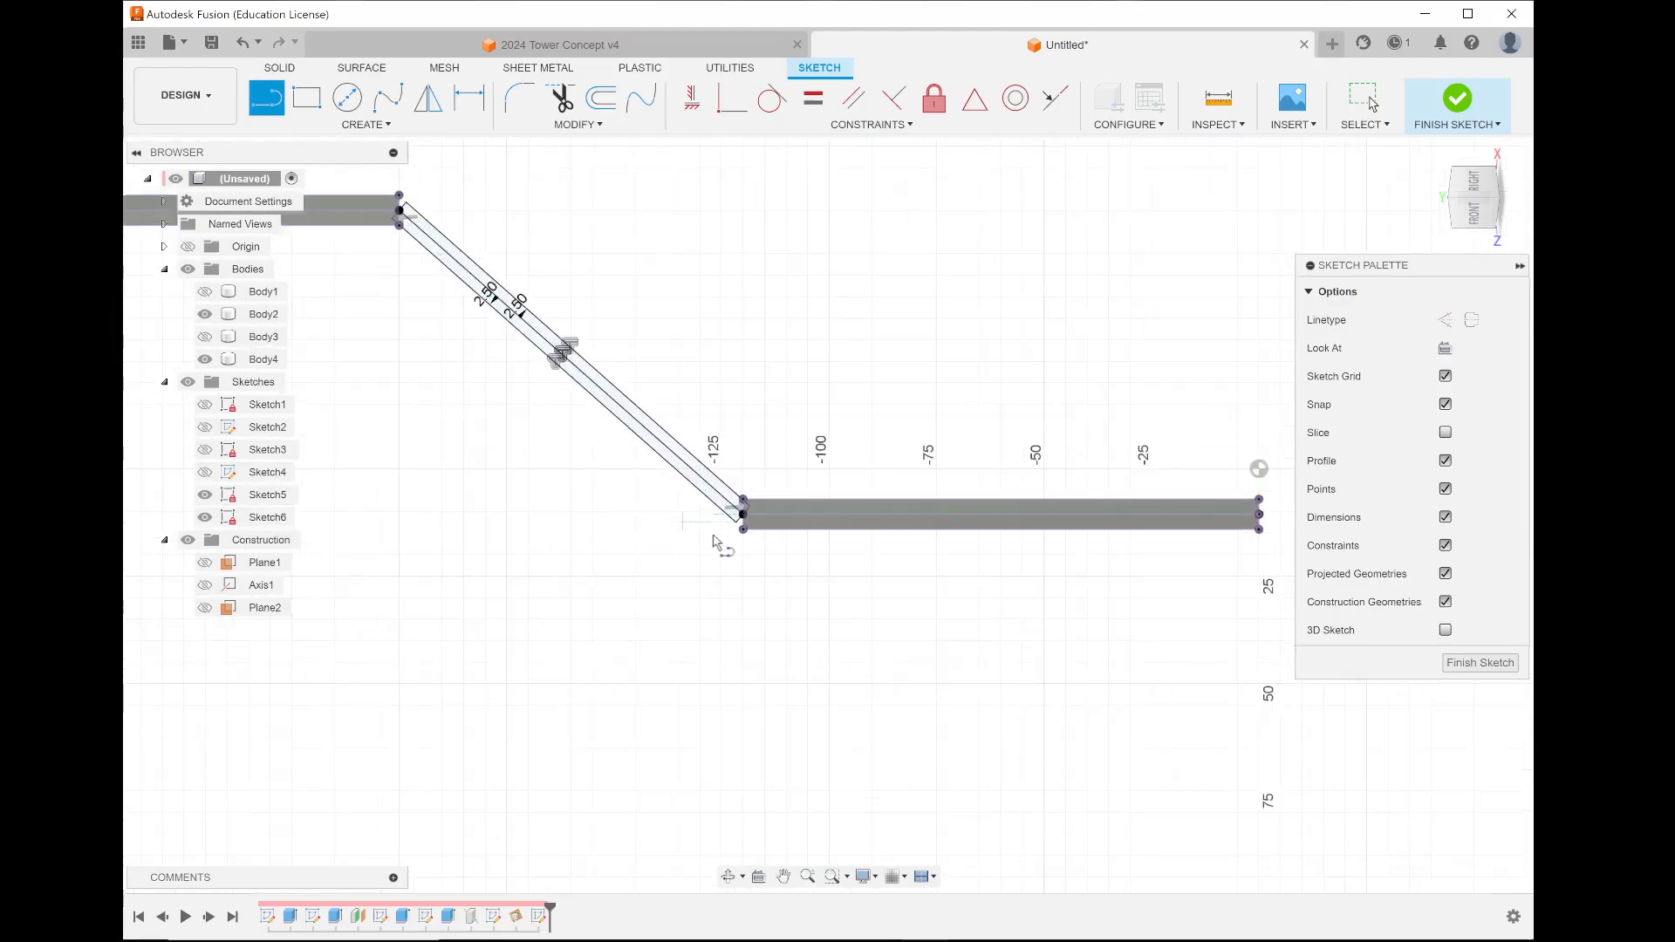
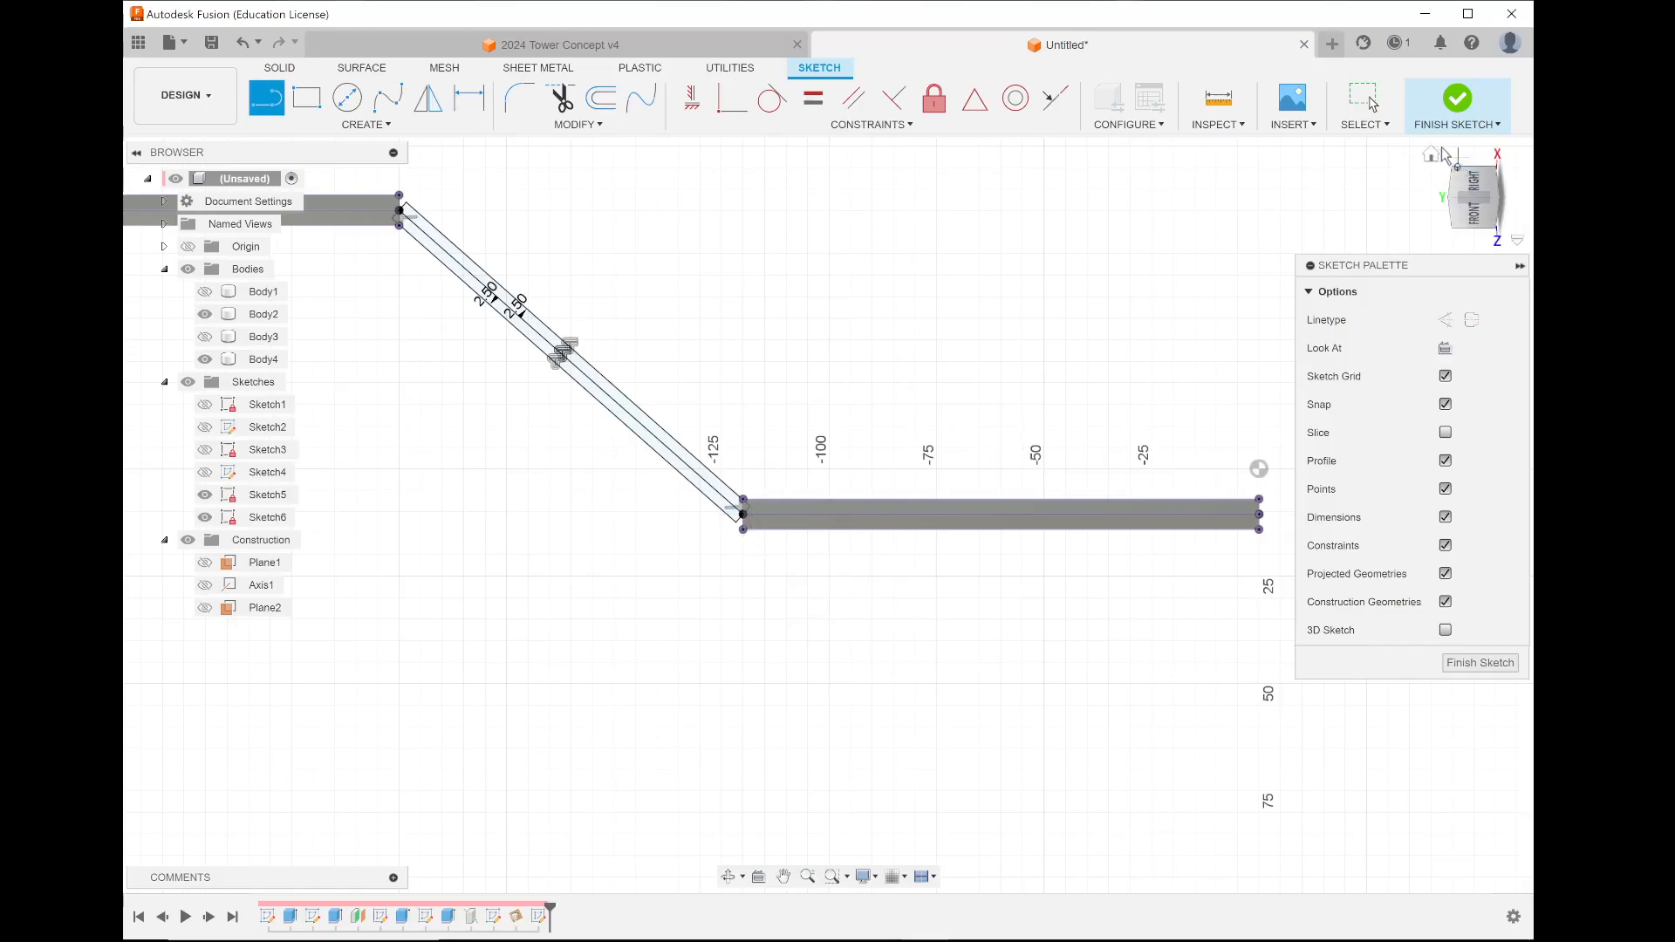
pyautogui.click(1460, 100)
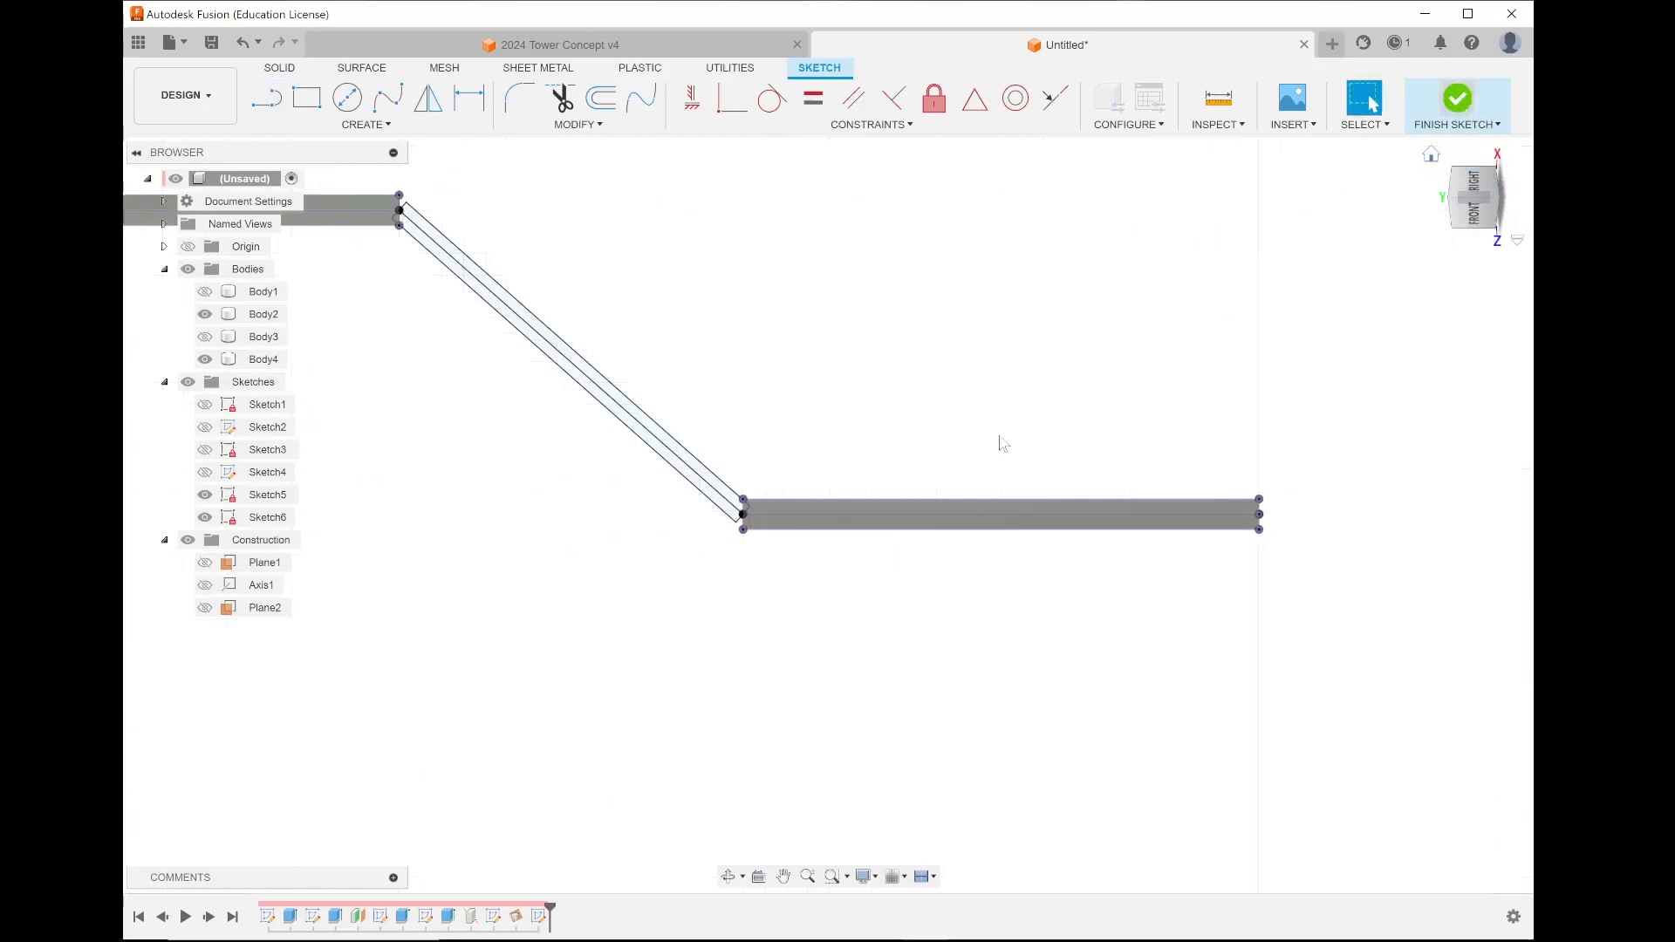
pyautogui.click(1432, 157)
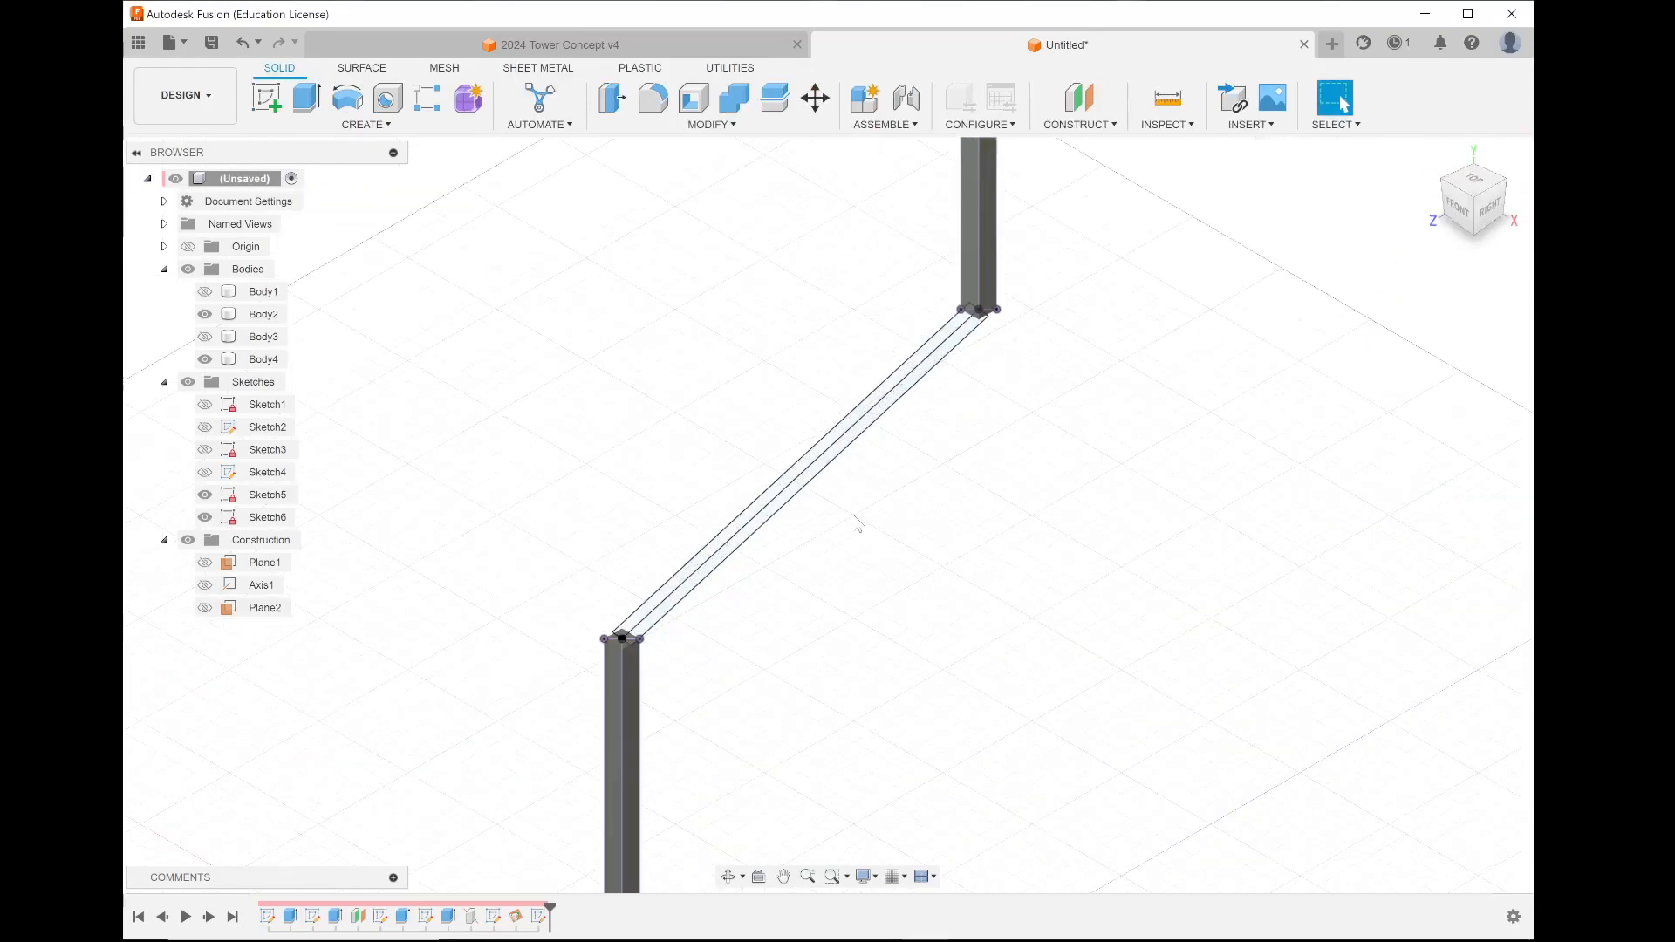
# - Set up an extrusion of both halves of the slanted profile with a distance of 2.5 mm
pyautogui.scroll(4, 858, 524)
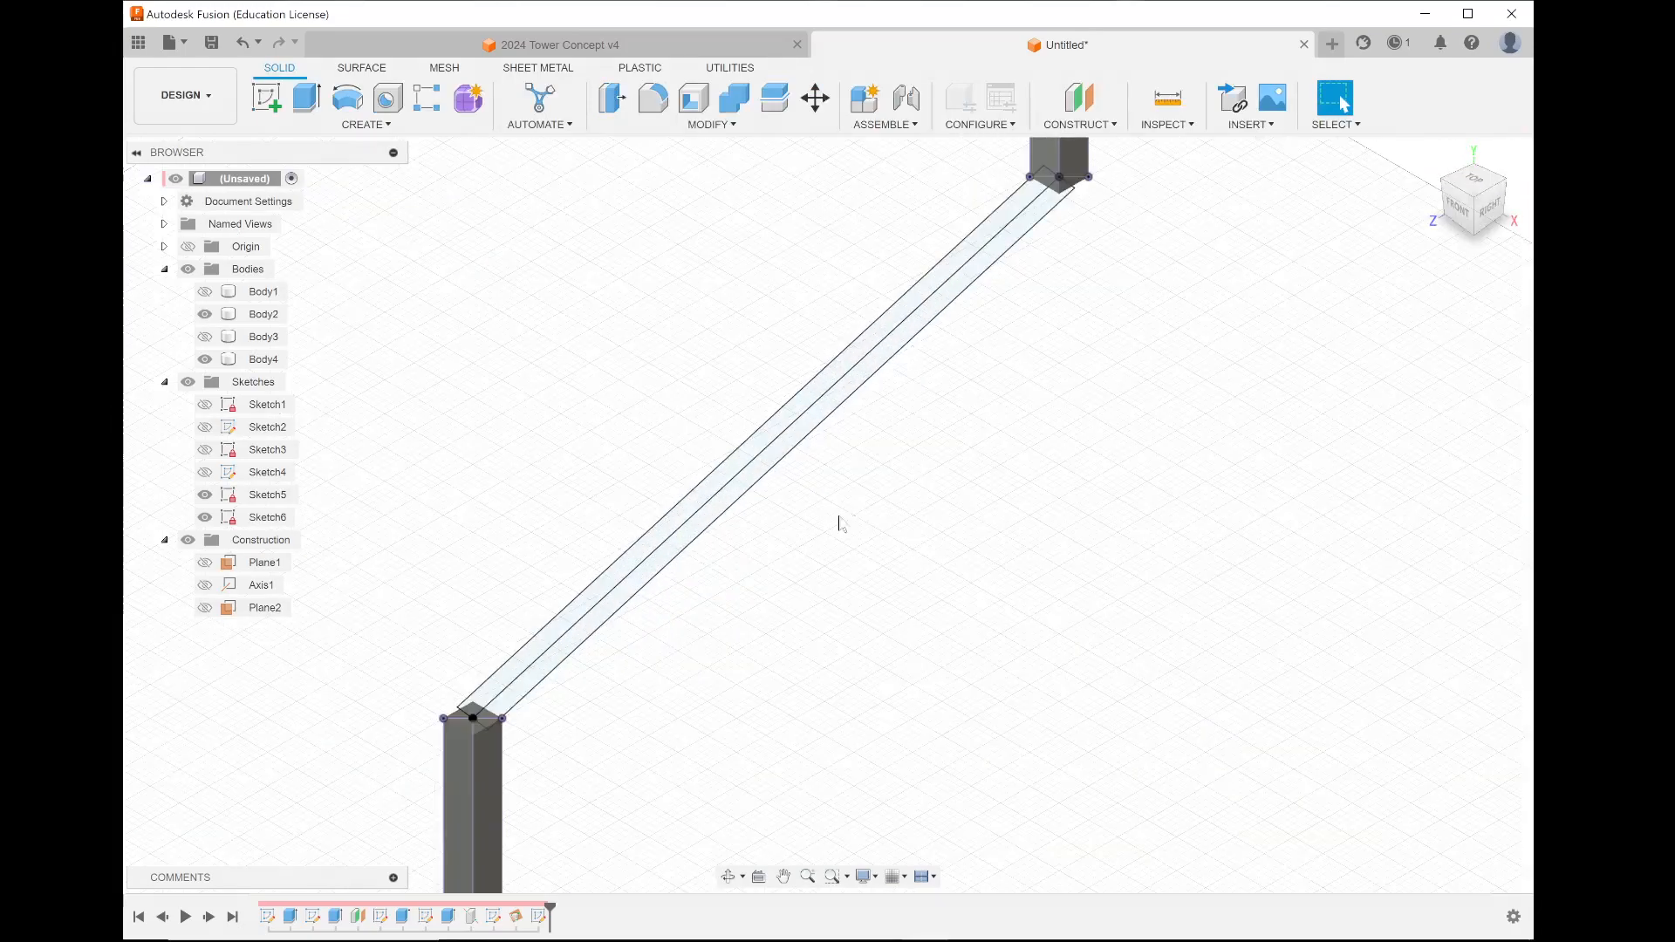
pyautogui.click(307, 97)
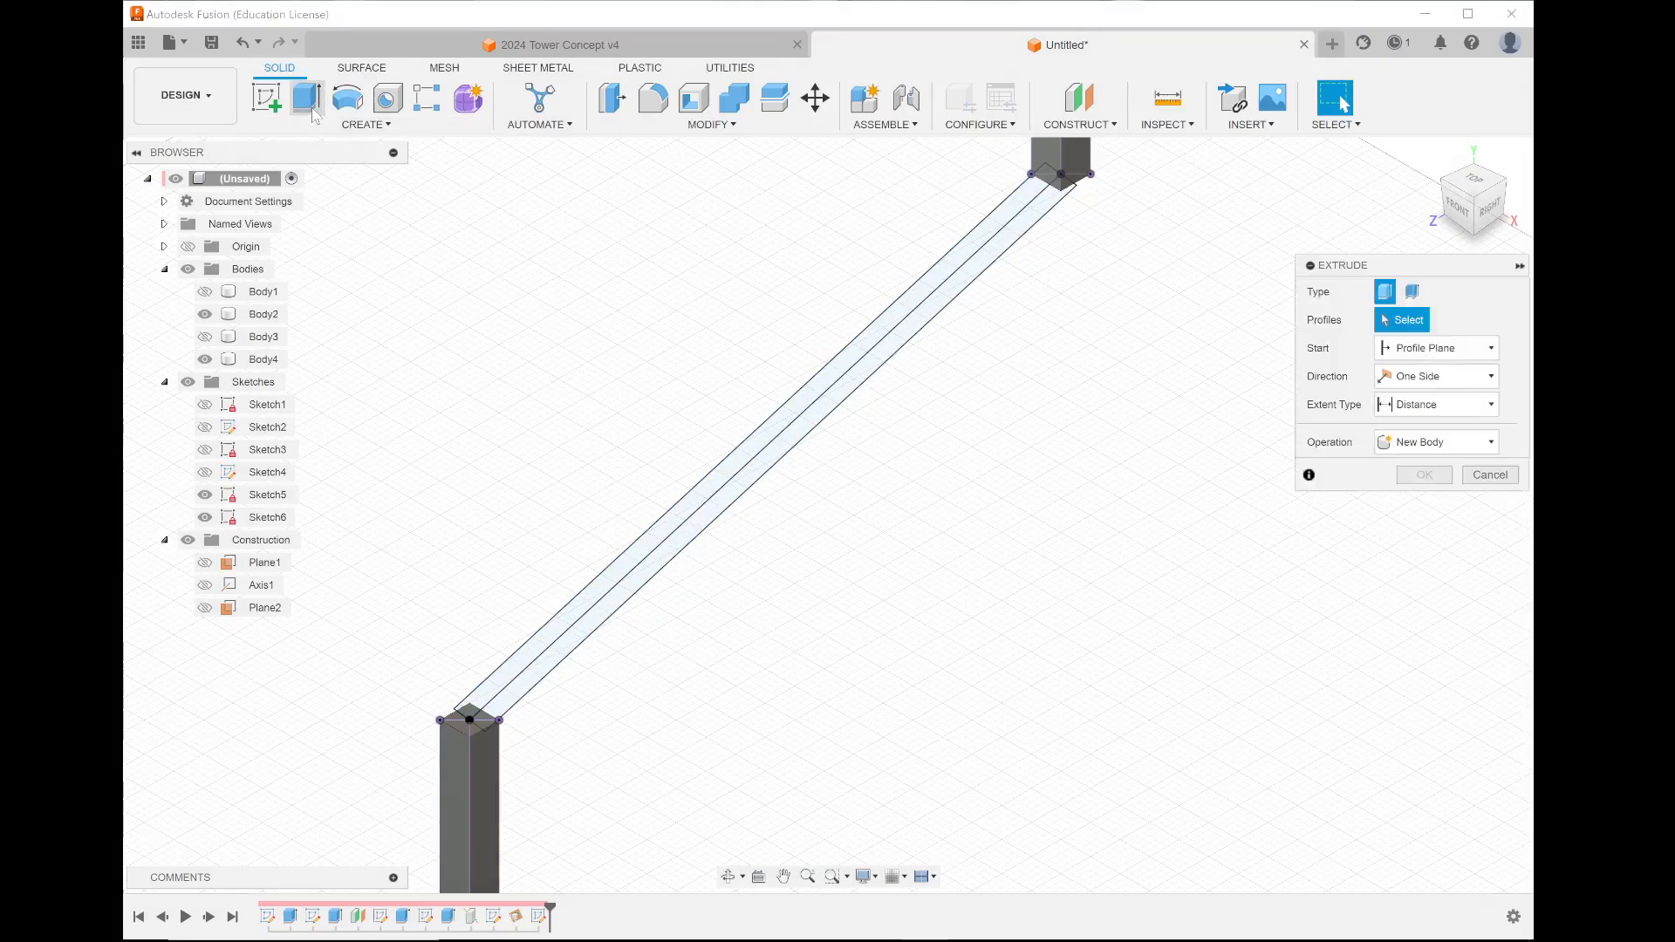
pyautogui.click(696, 500)
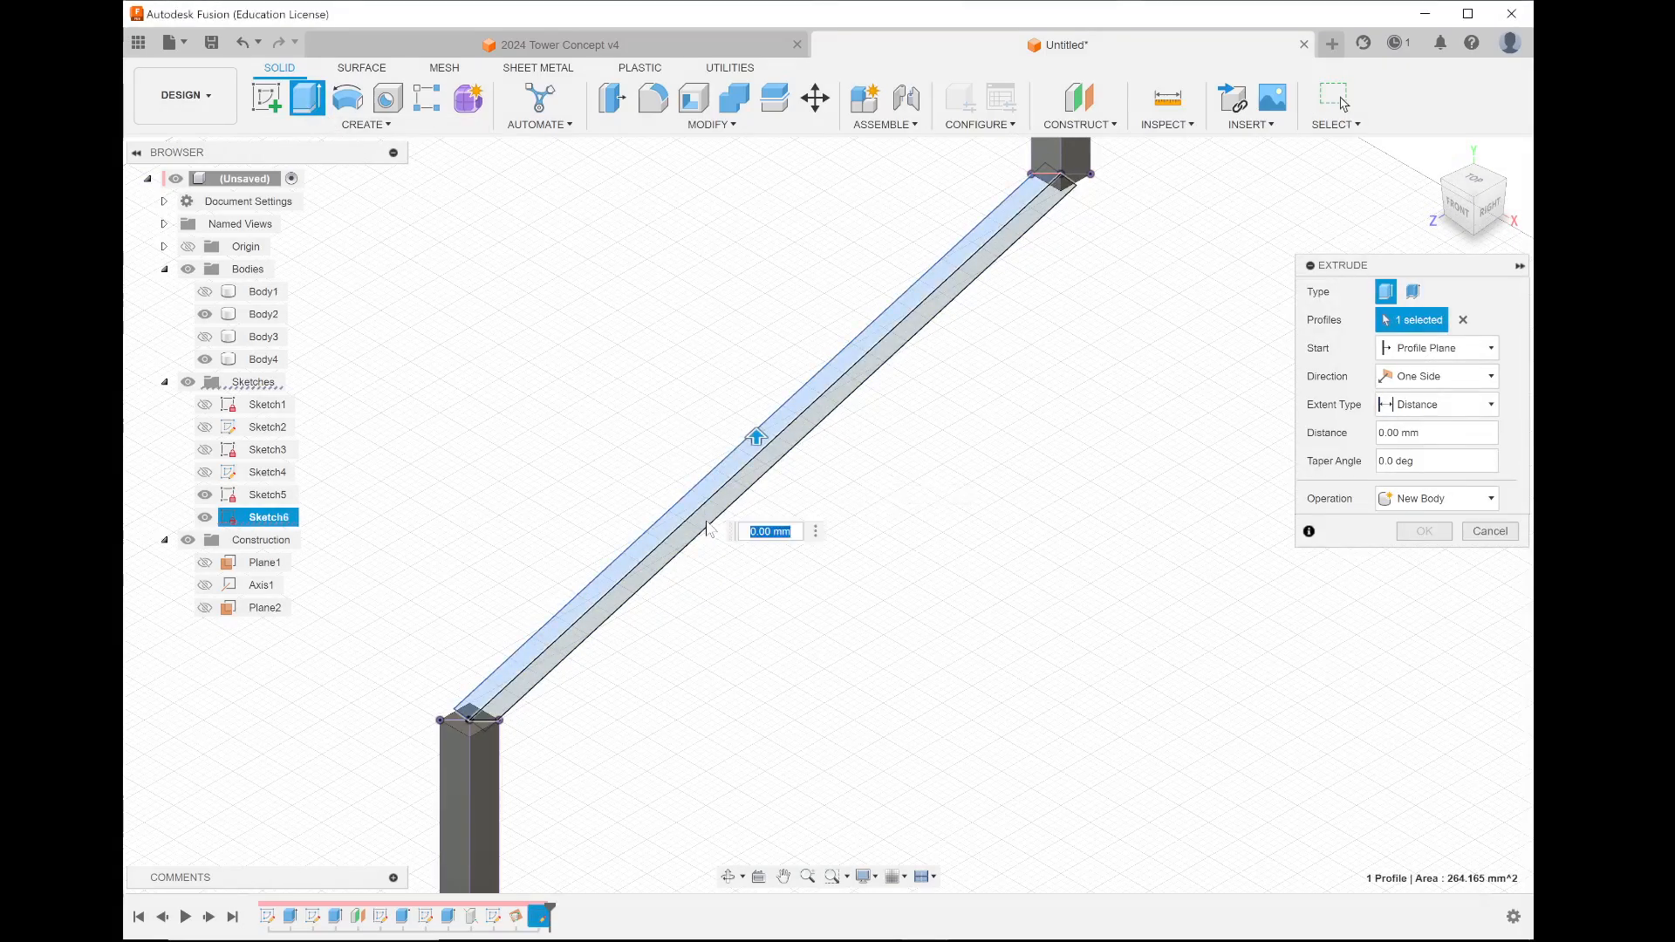
pyautogui.click(707, 528)
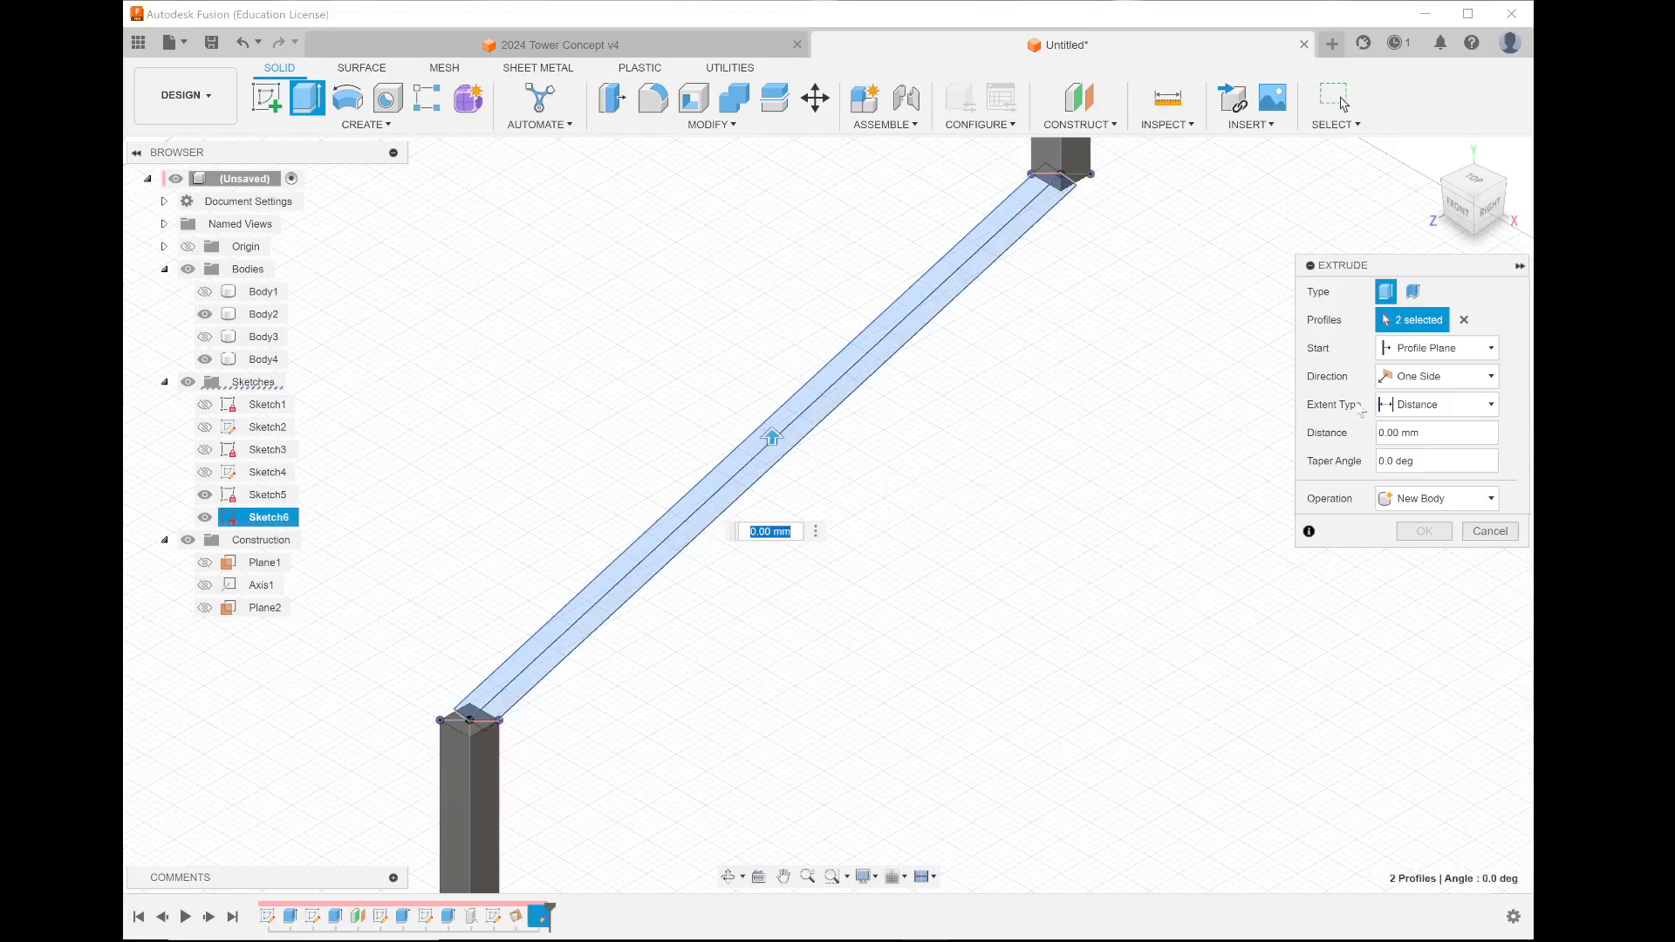
pyautogui.click(1444, 181)
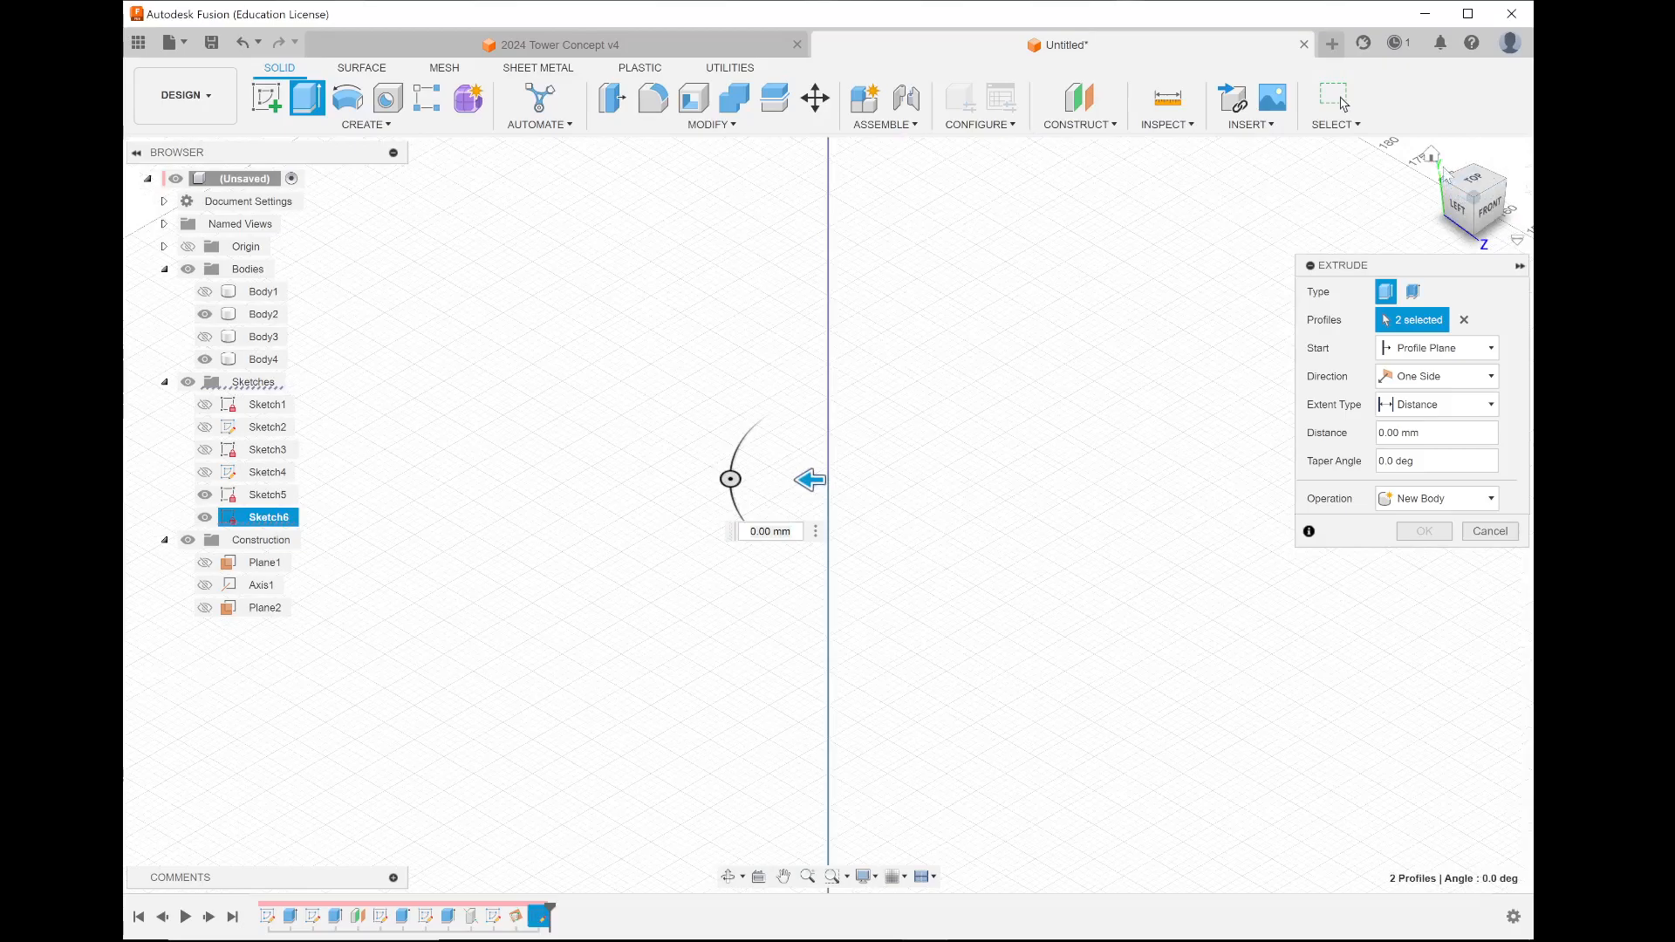
pyautogui.click(1431, 156)
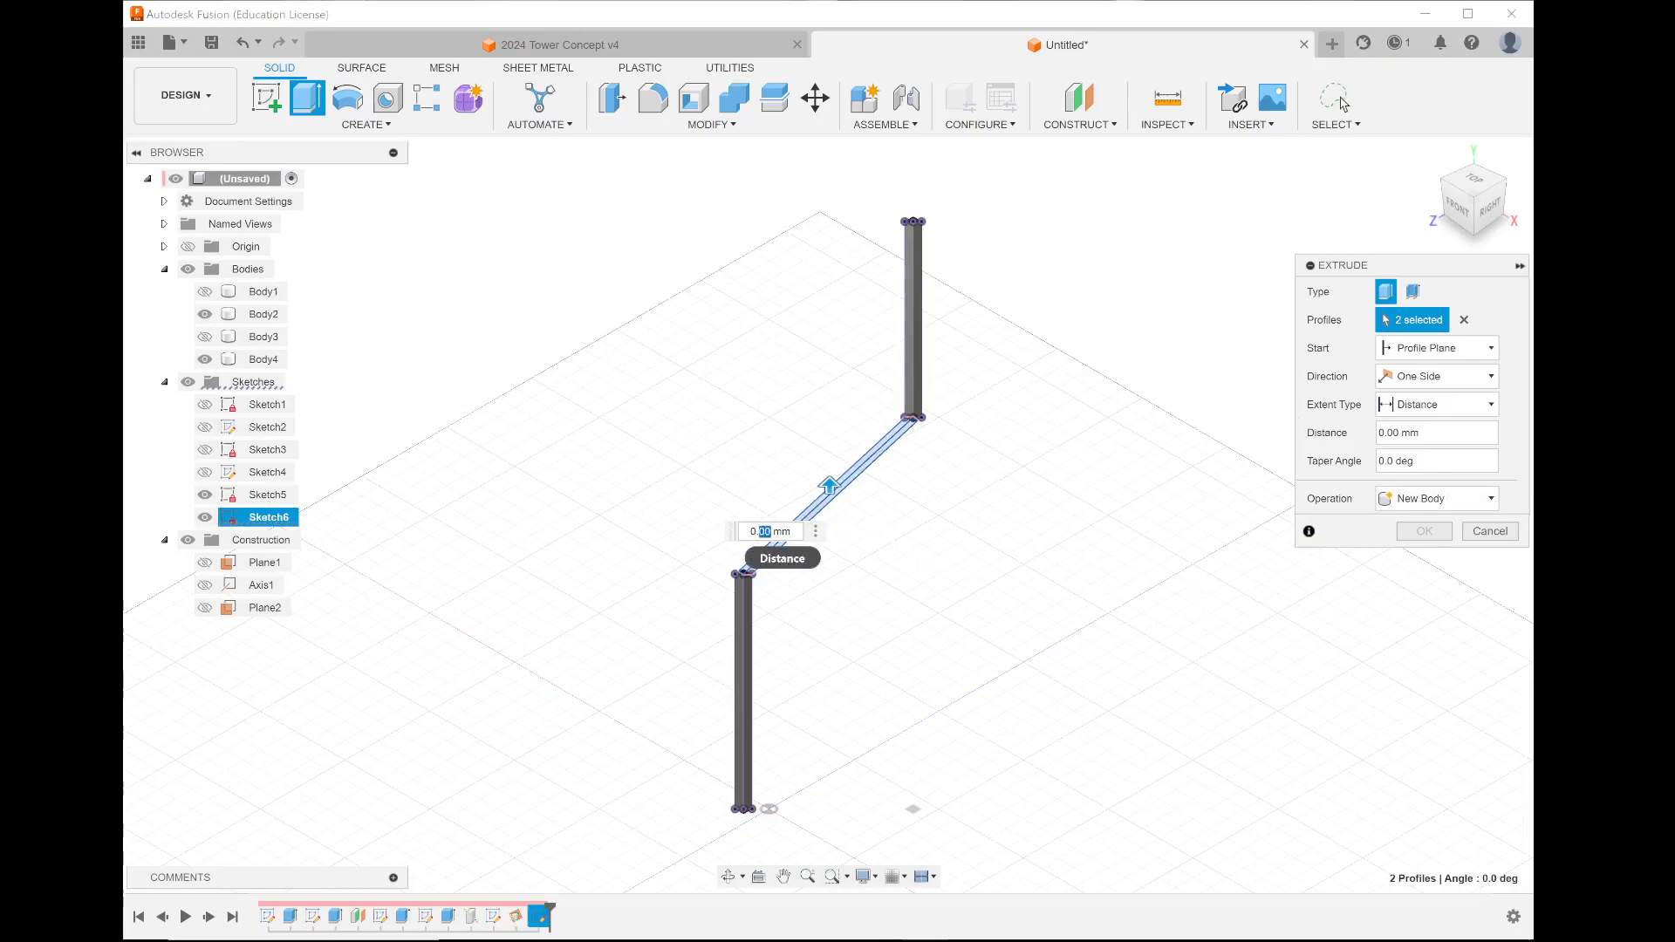
pyautogui.write('2')
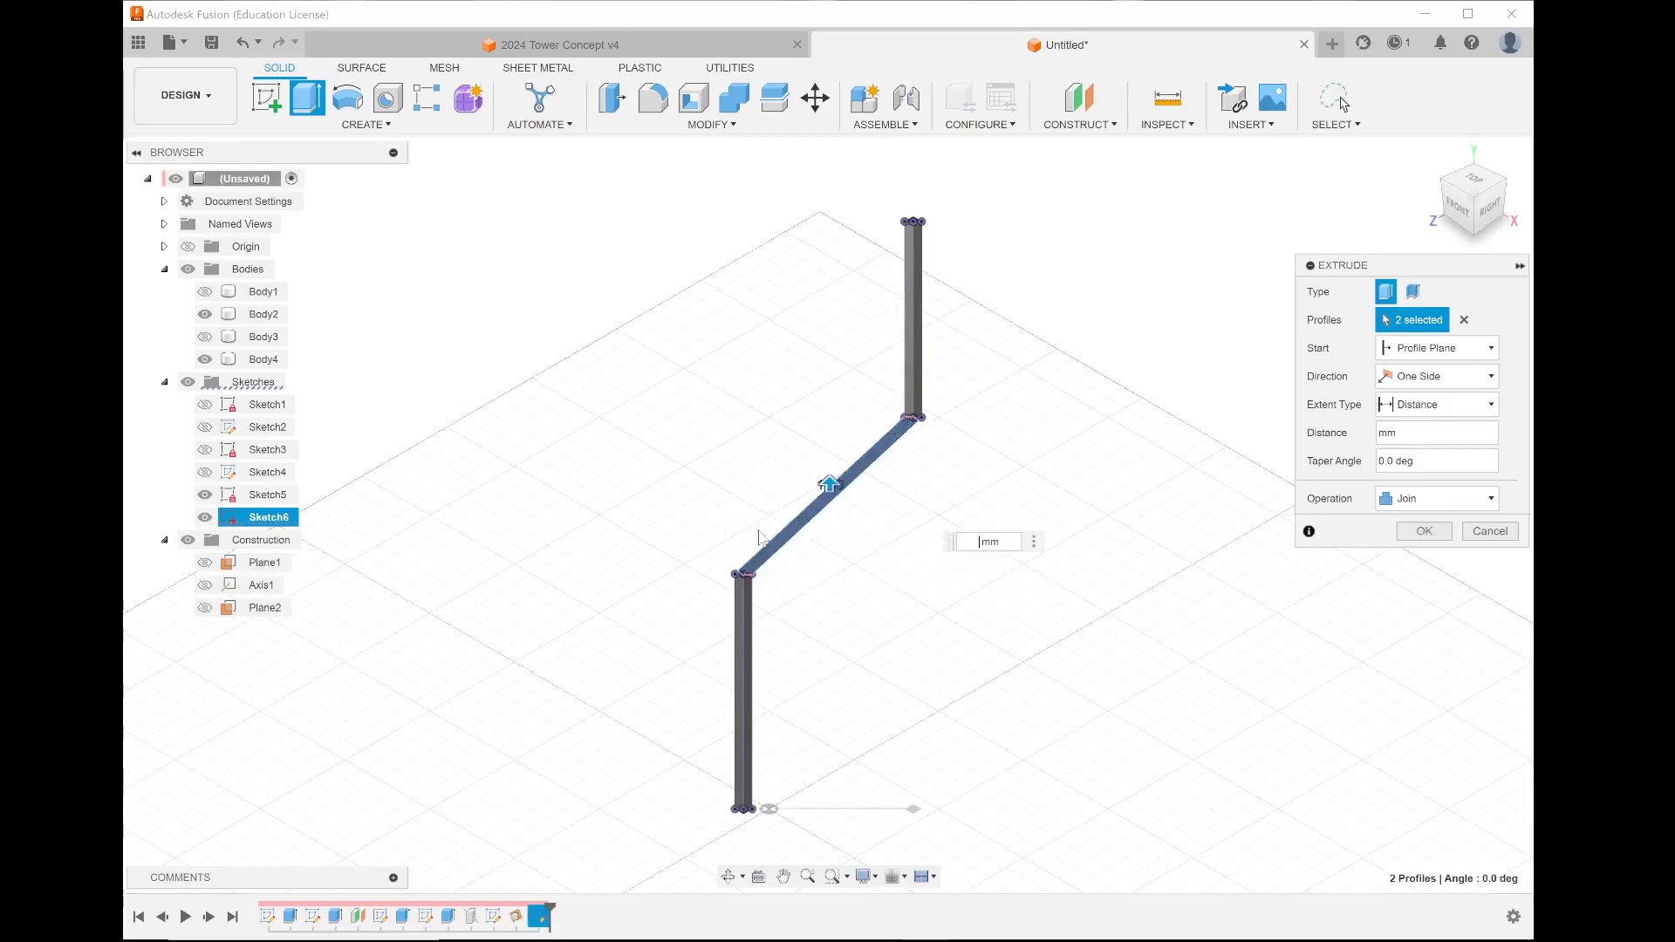
pyautogui.write('.5')
pyautogui.press('Return')
pyautogui.scroll(5, 840, 576)
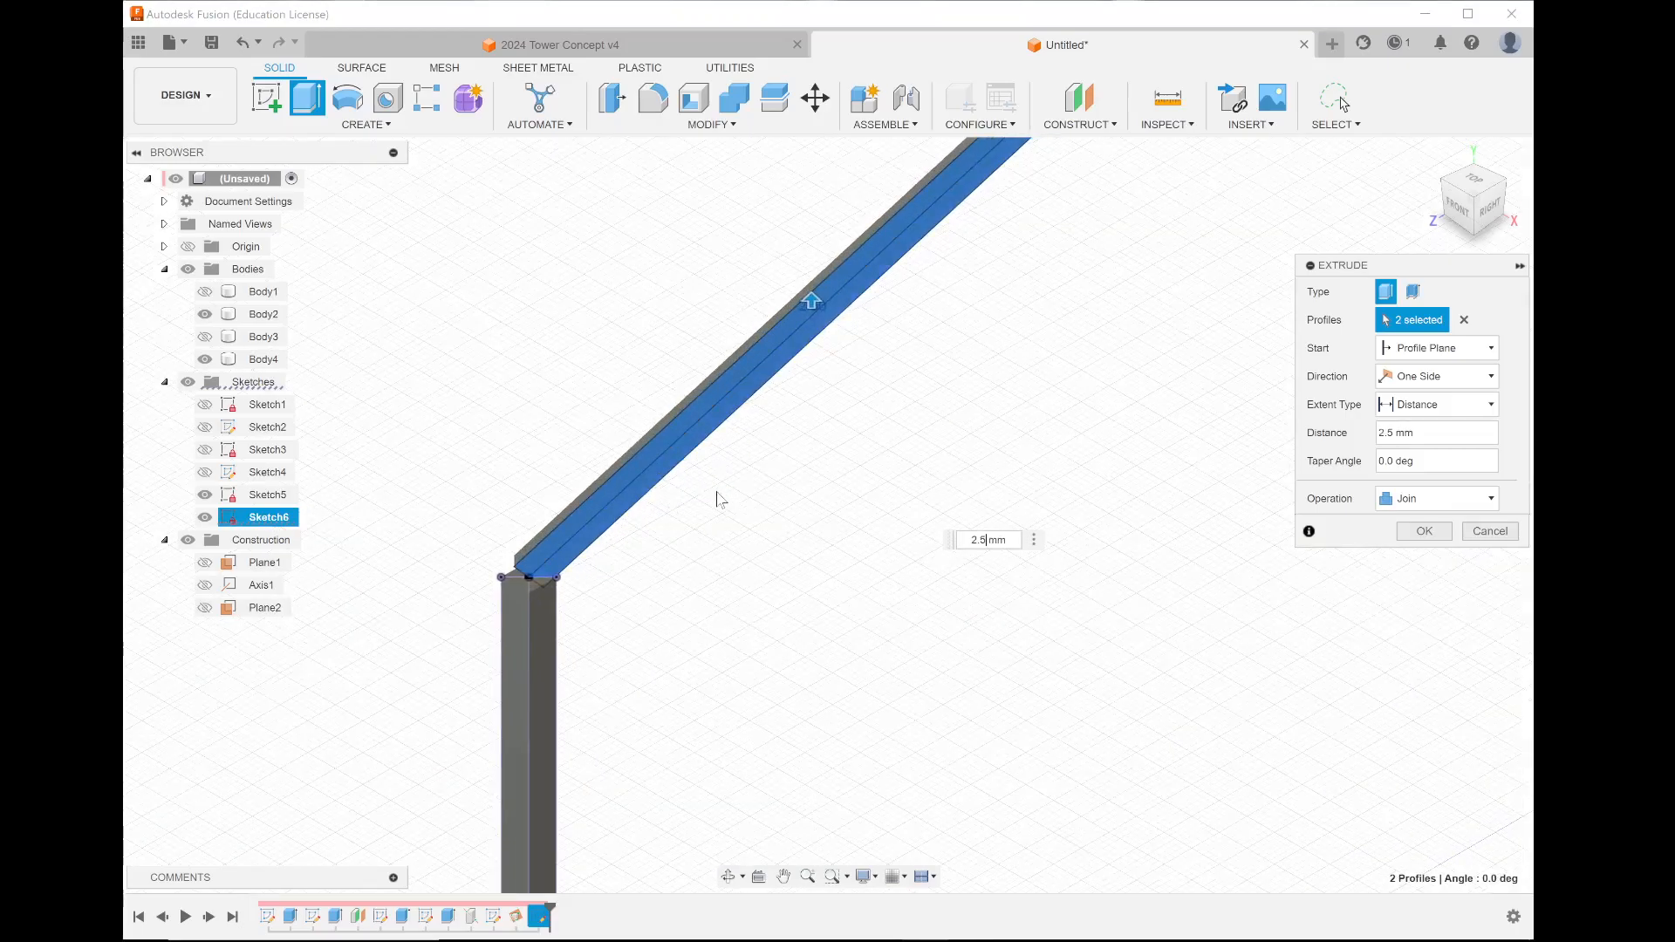
# - Make the extrusion symmetric about the profile plane and complete it as a join with the lower and upper members
pyautogui.click(1473, 378)
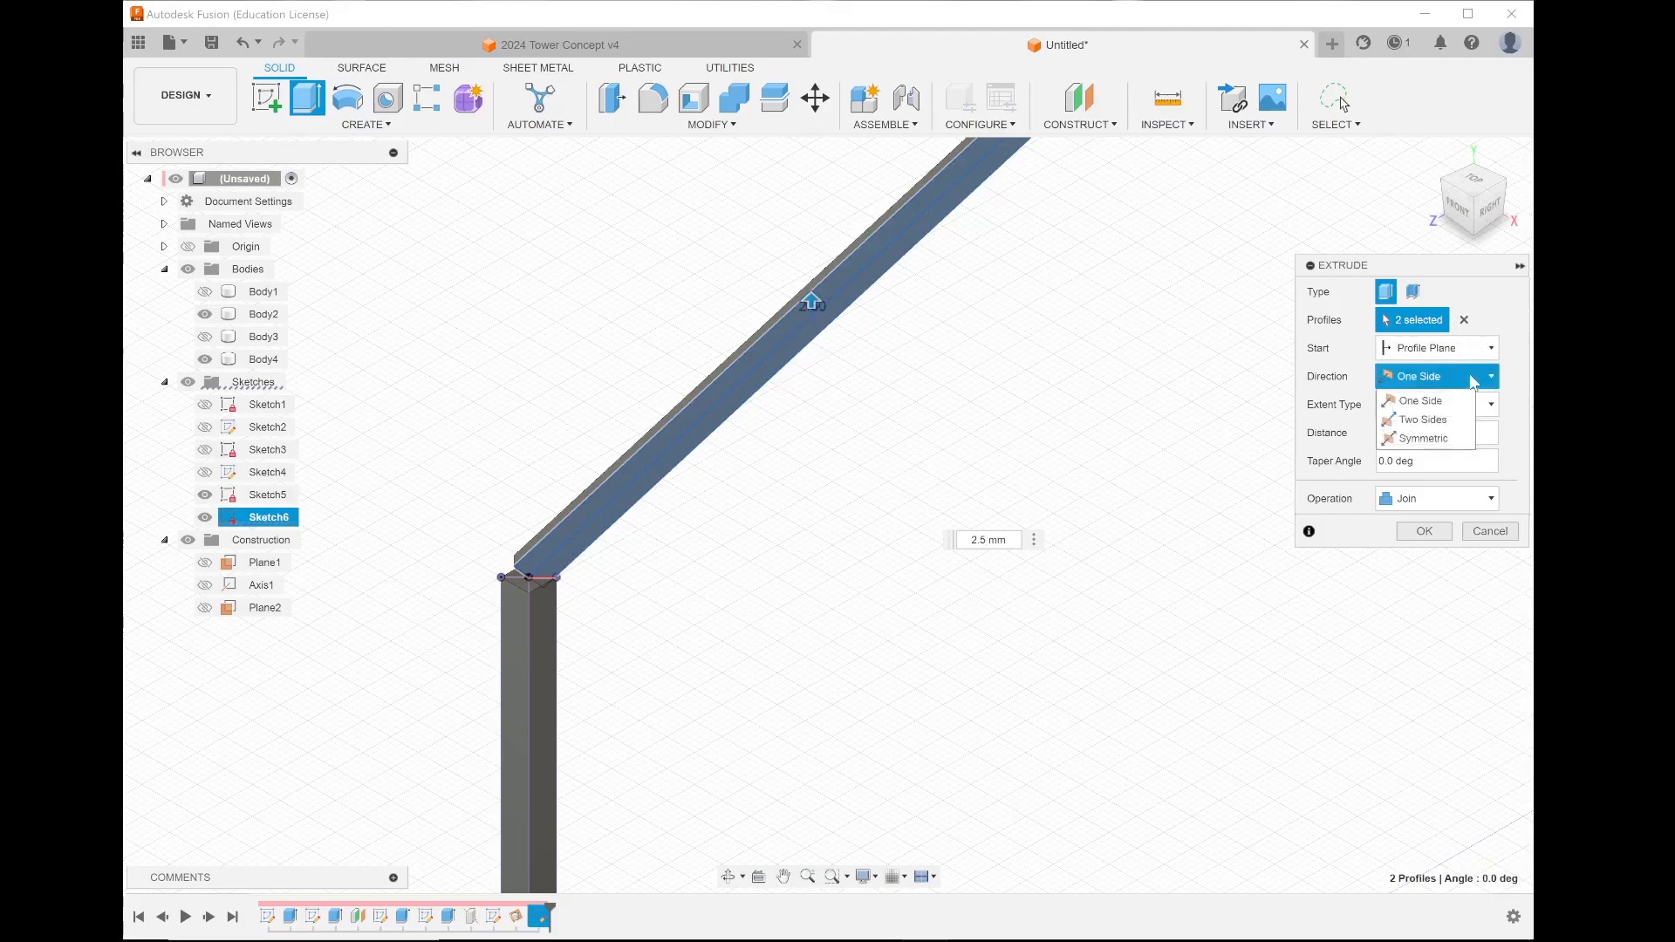
pyautogui.click(1449, 449)
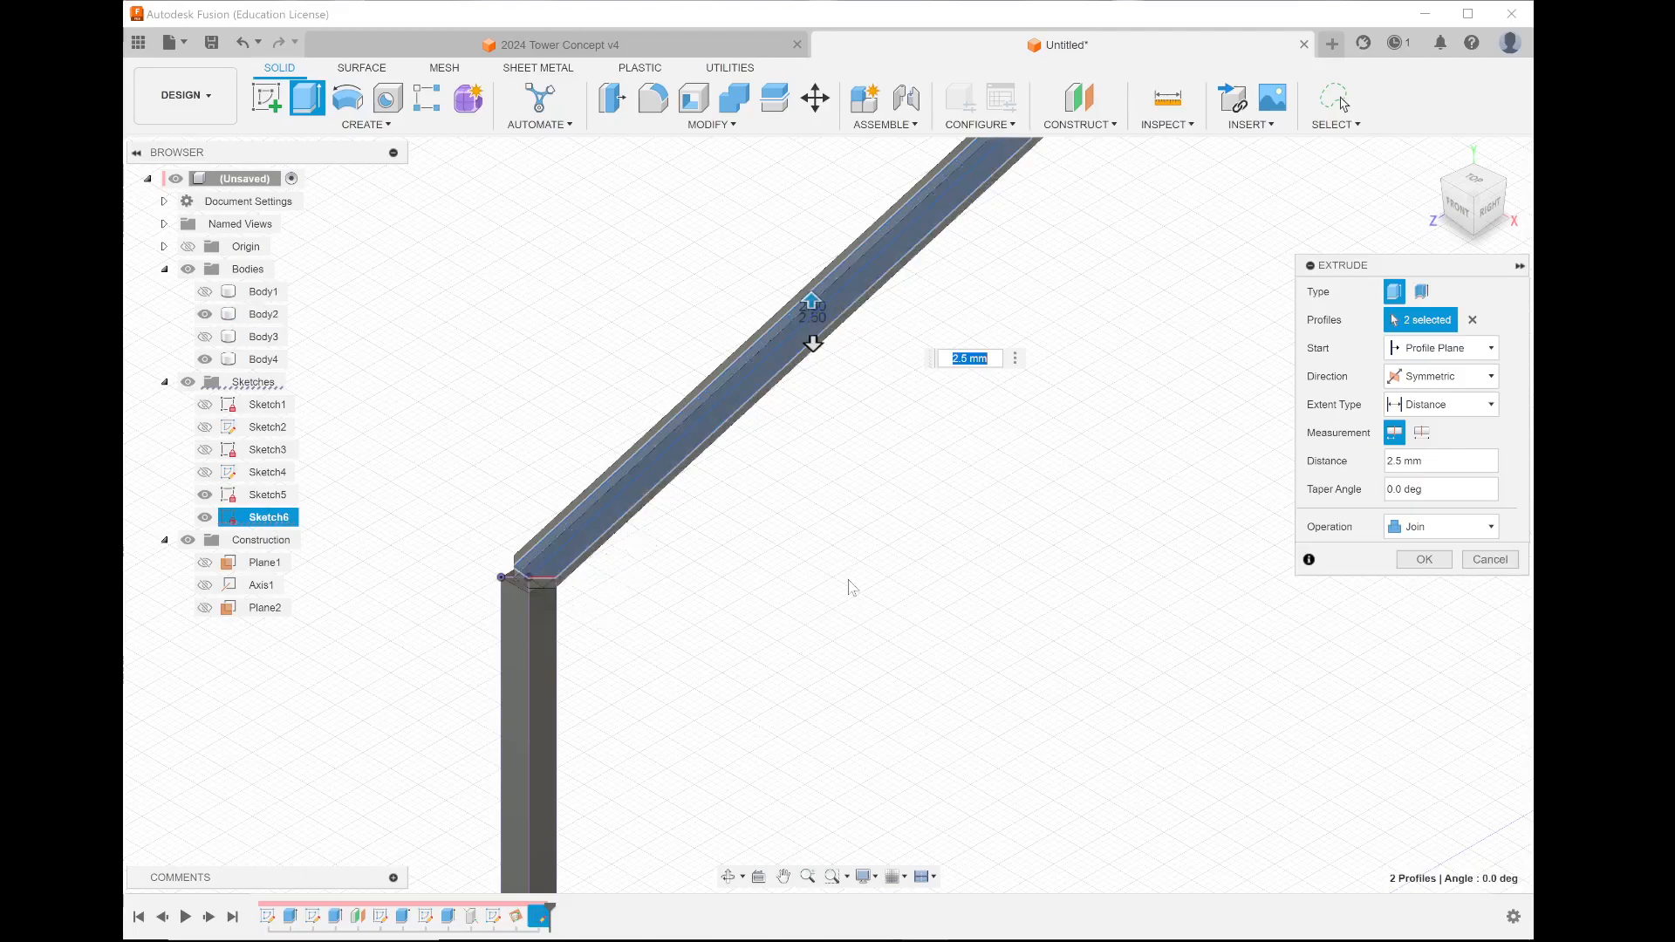
pyautogui.click(1435, 560)
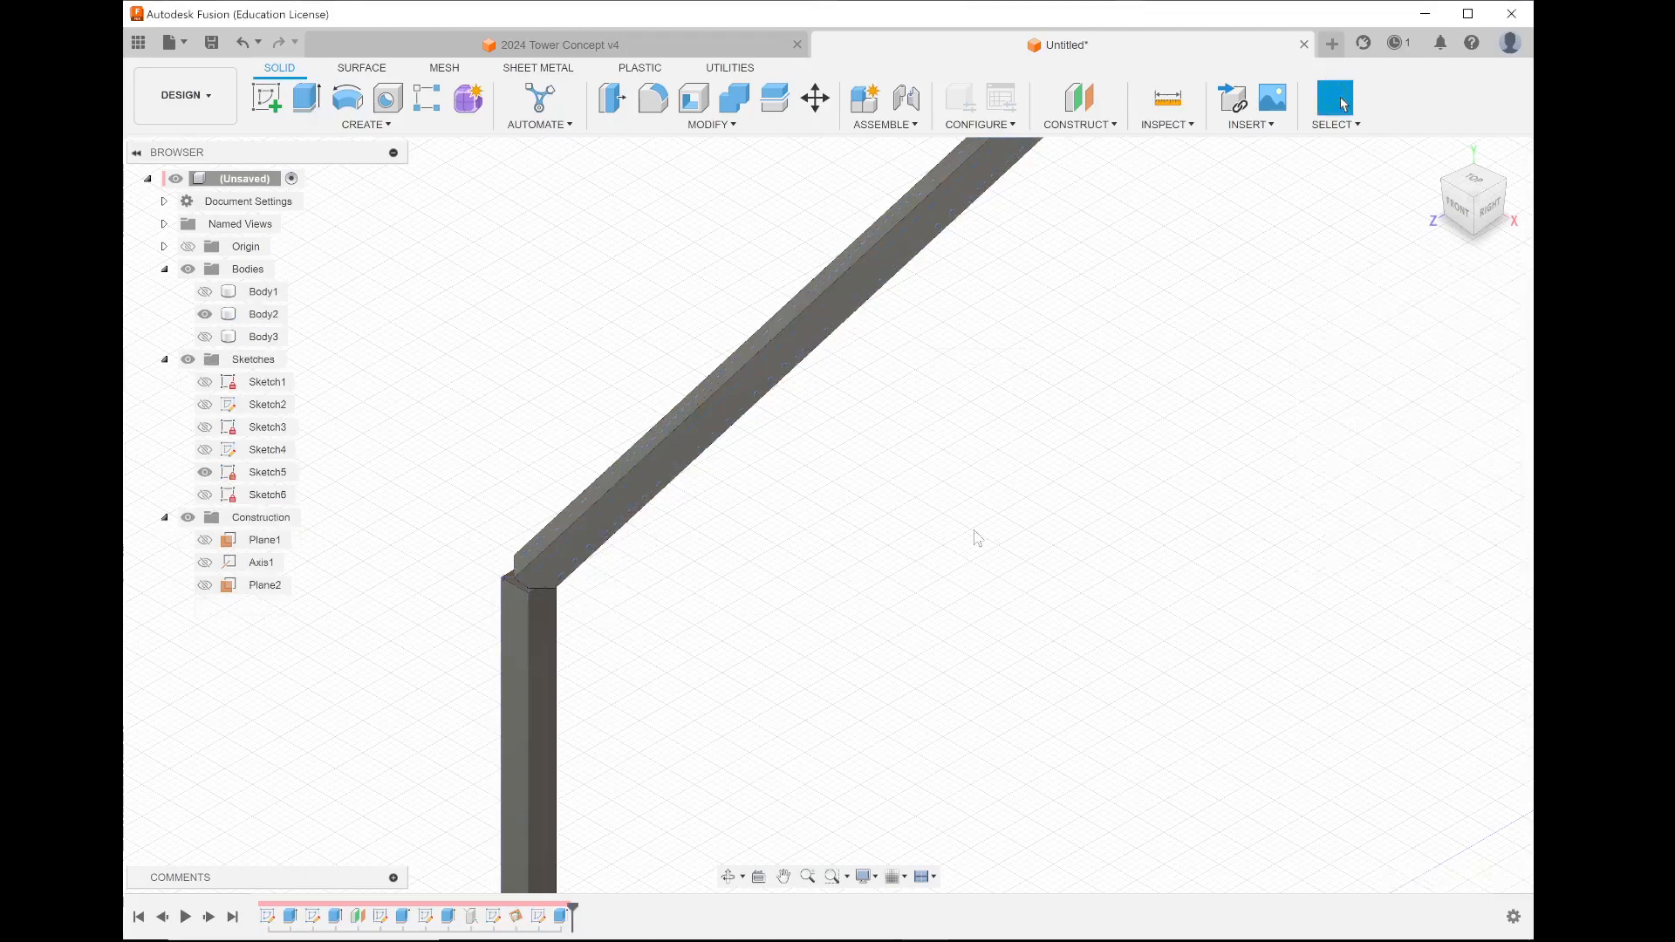
pyautogui.scroll(-2, 977, 538)
pyautogui.scroll(-2, 977, 538)
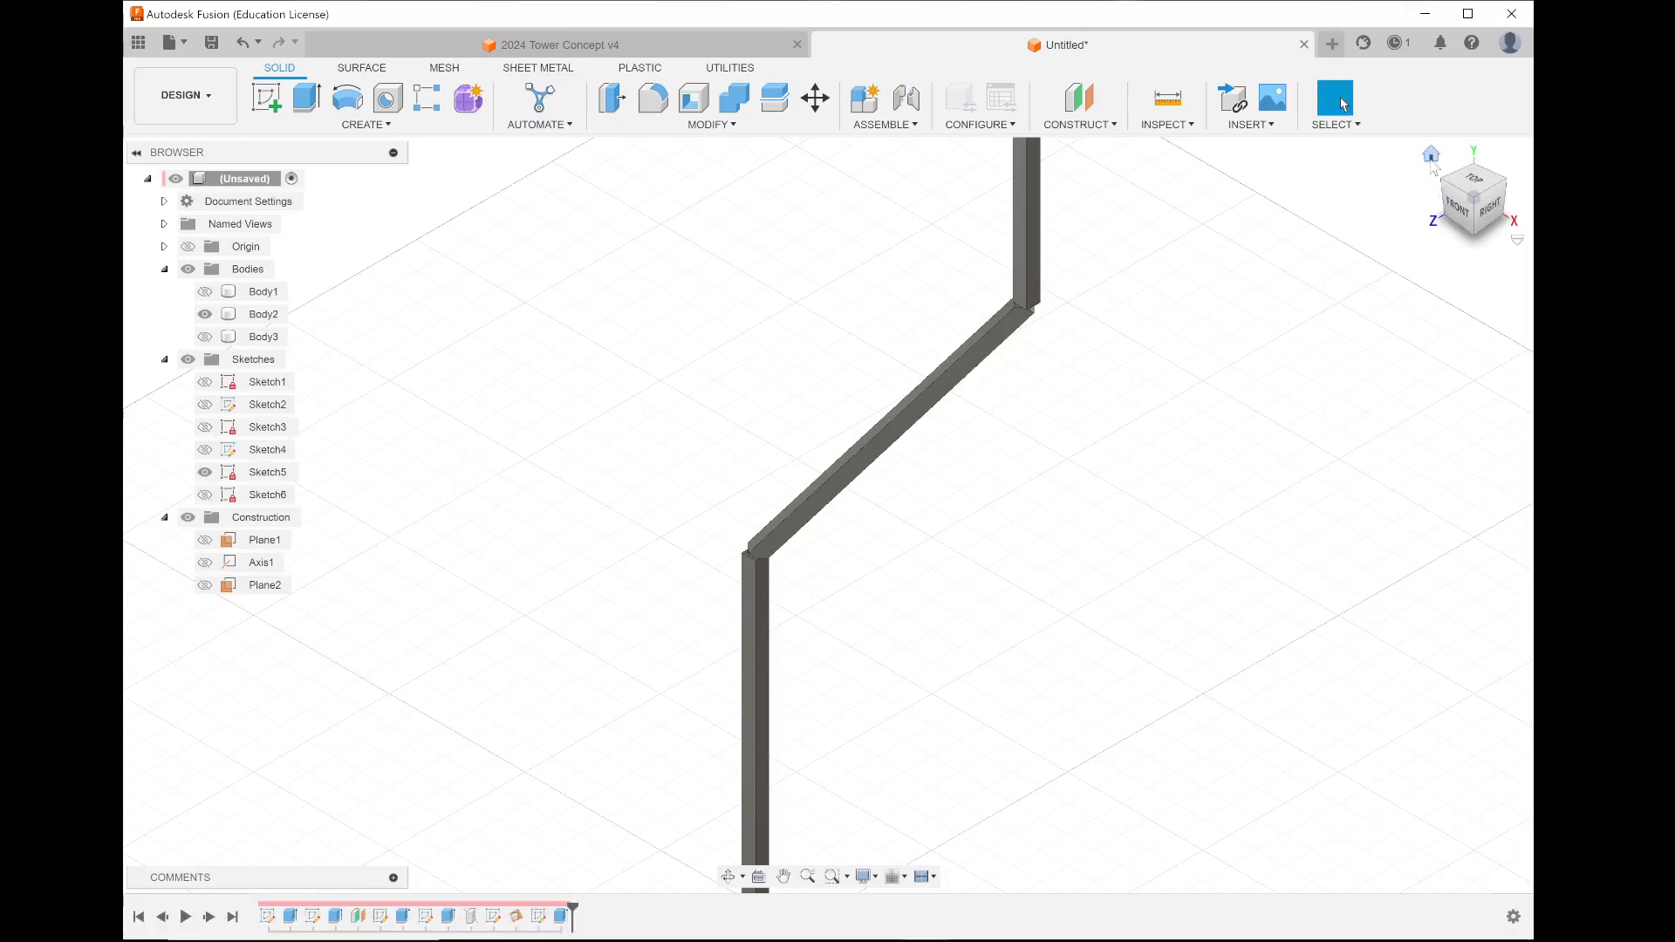
pyautogui.click(1432, 161)
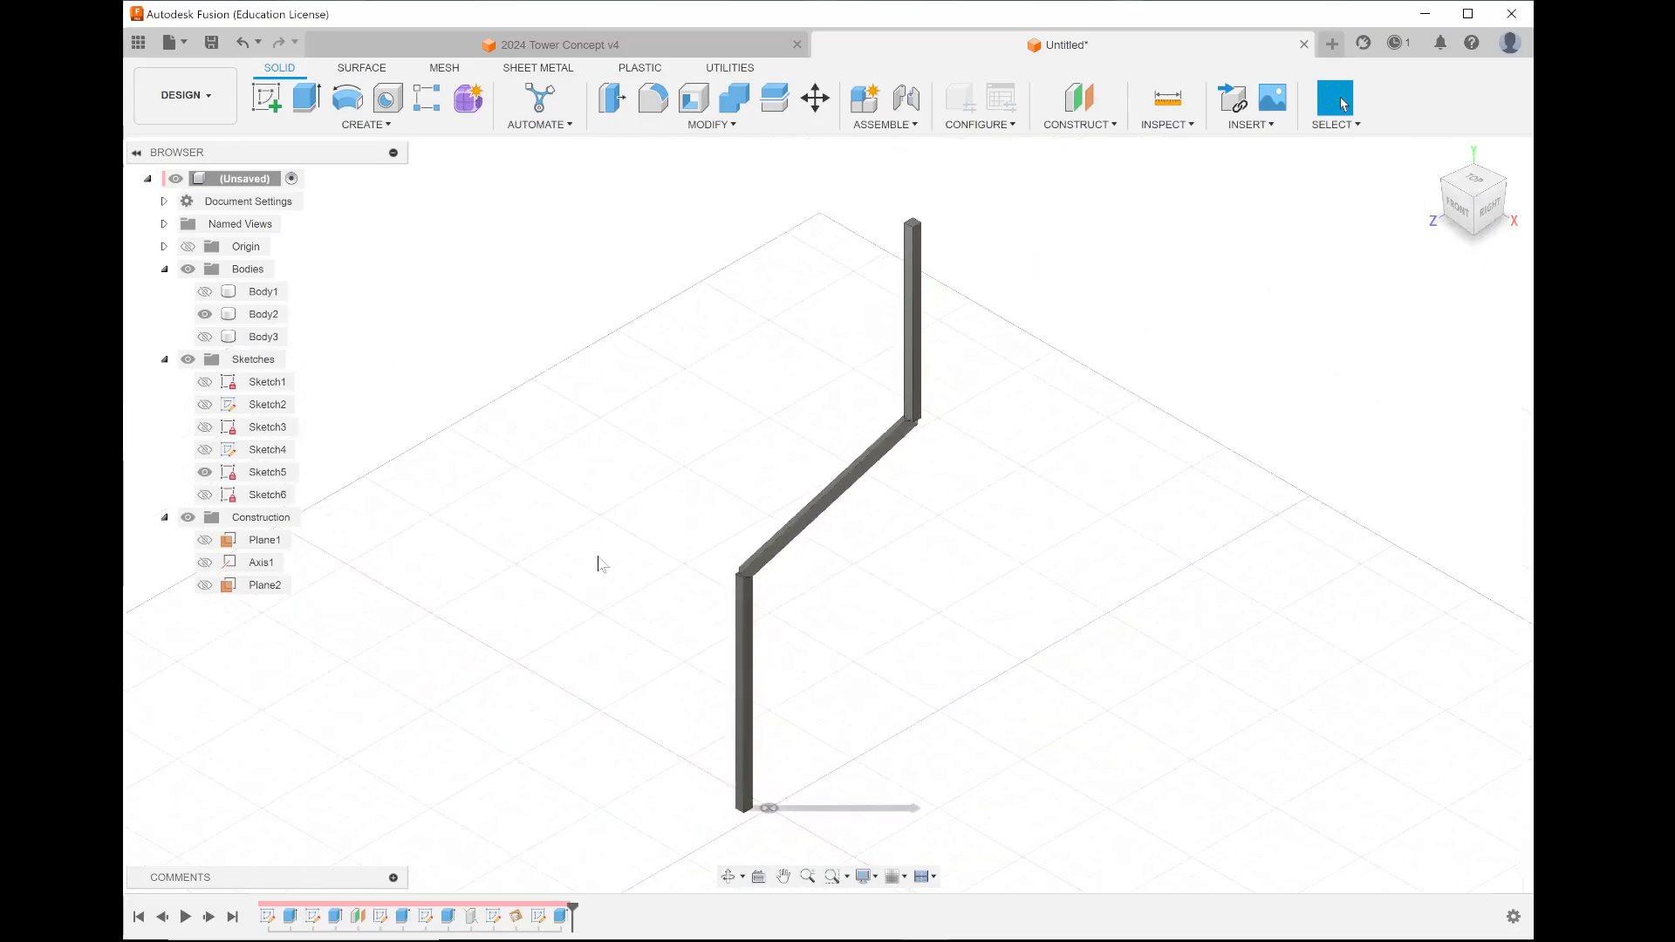
# - Show the hollow square block, Body3, around the upper member
pyautogui.click(205, 337)
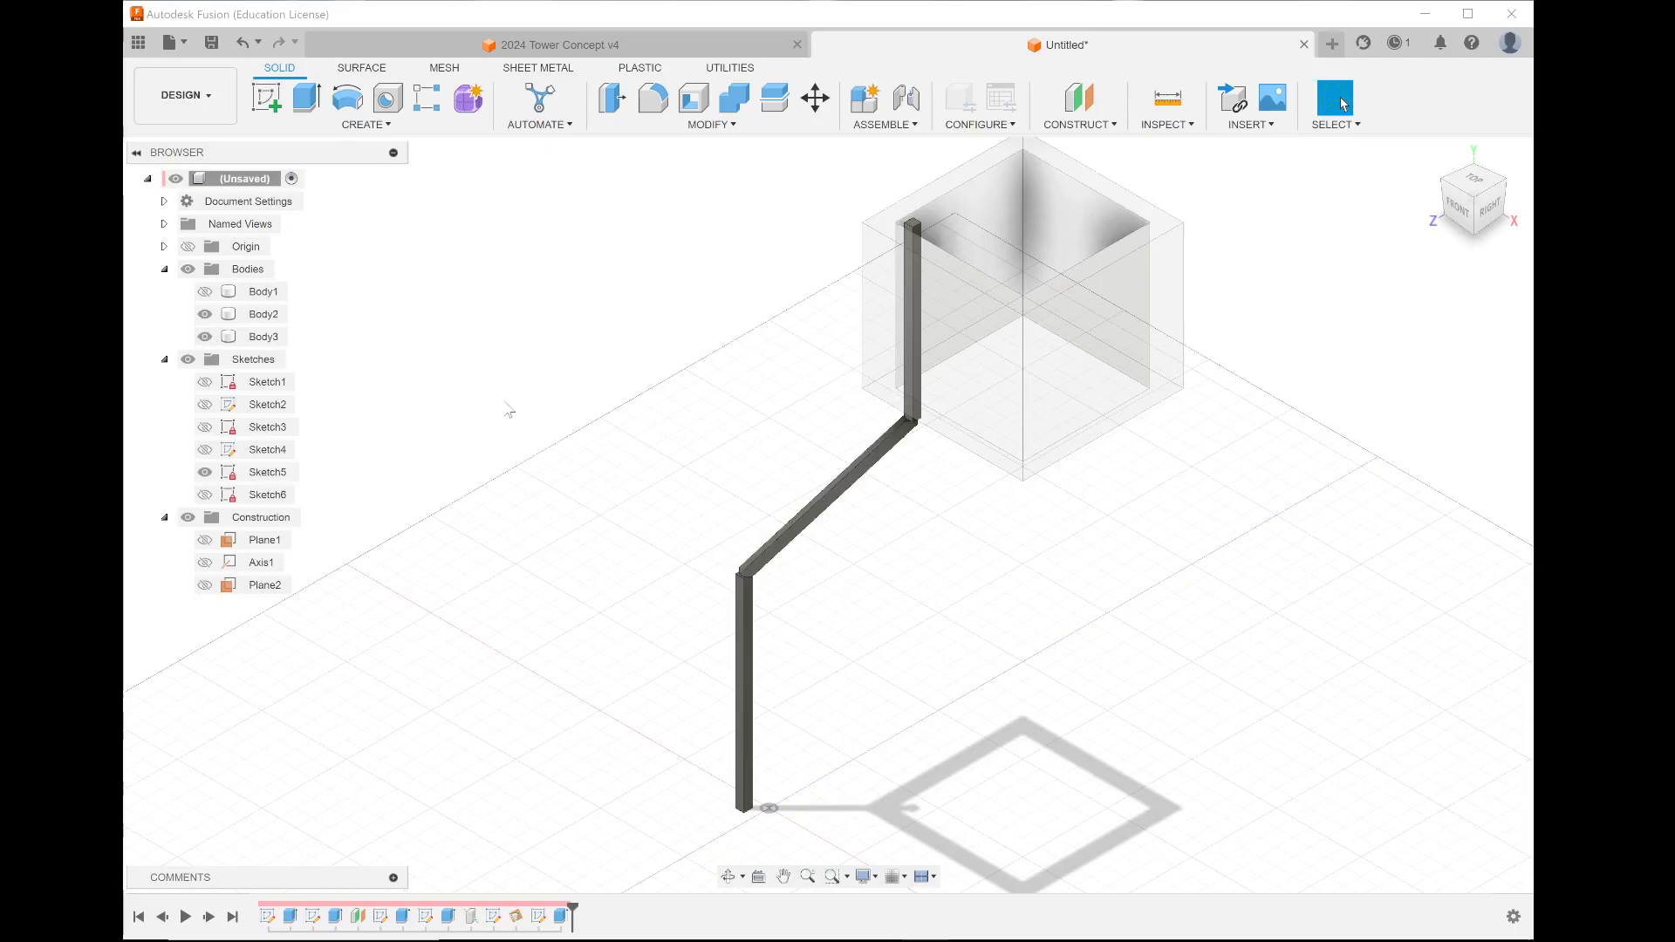
pyautogui.click(205, 337)
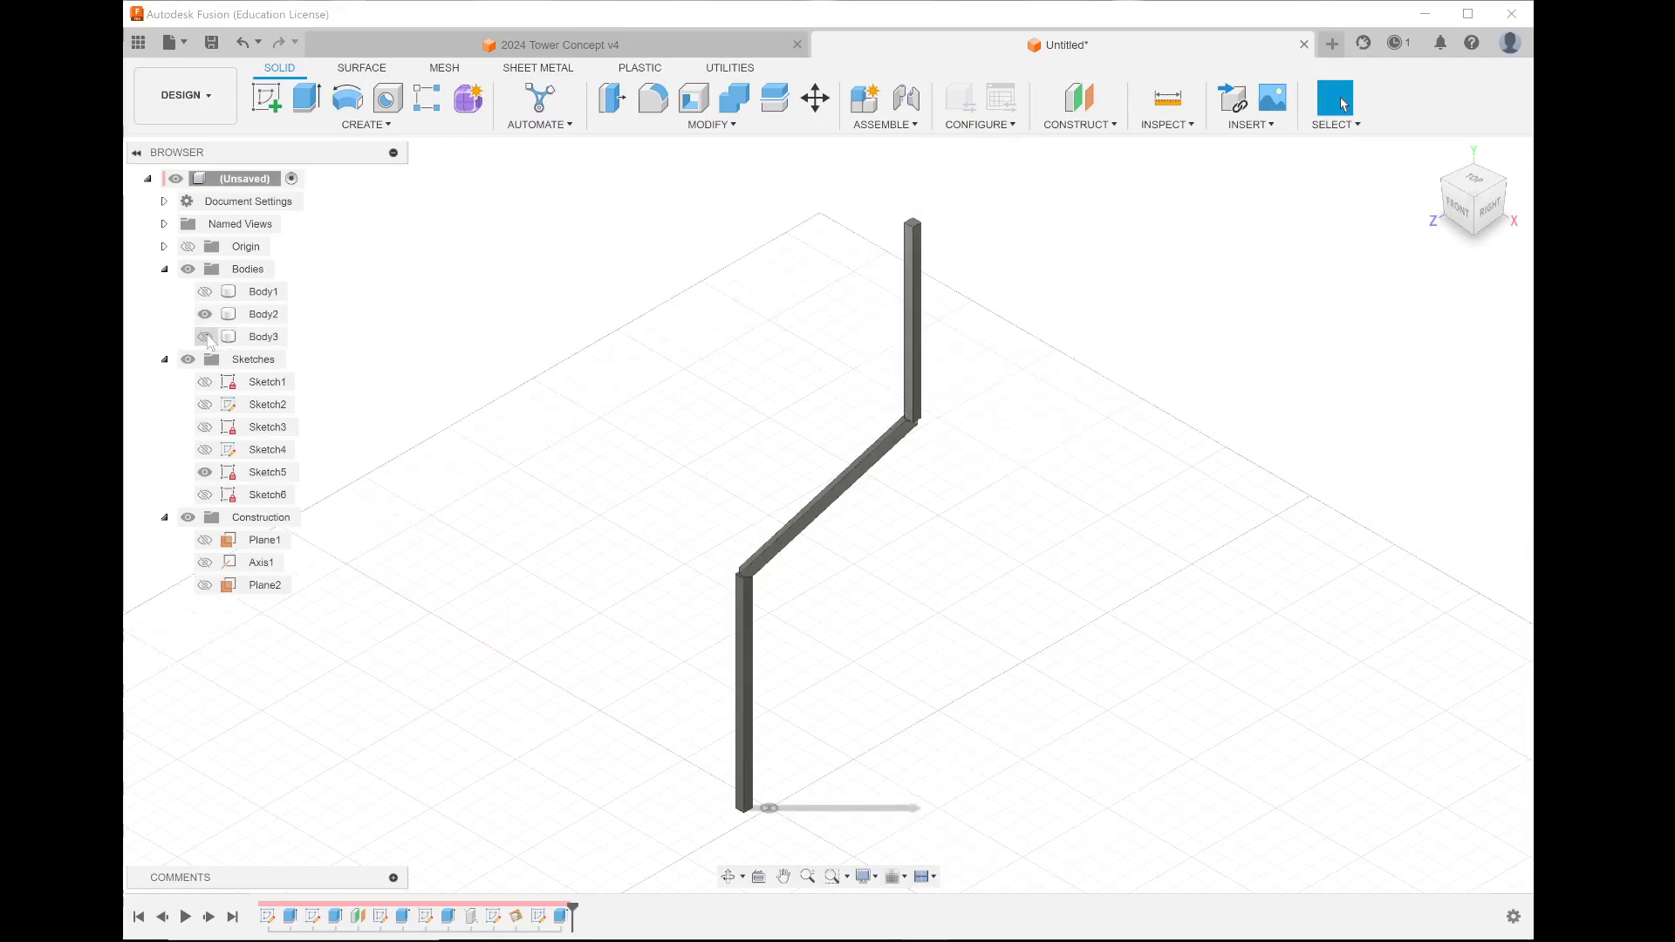
pyautogui.click(897, 434)
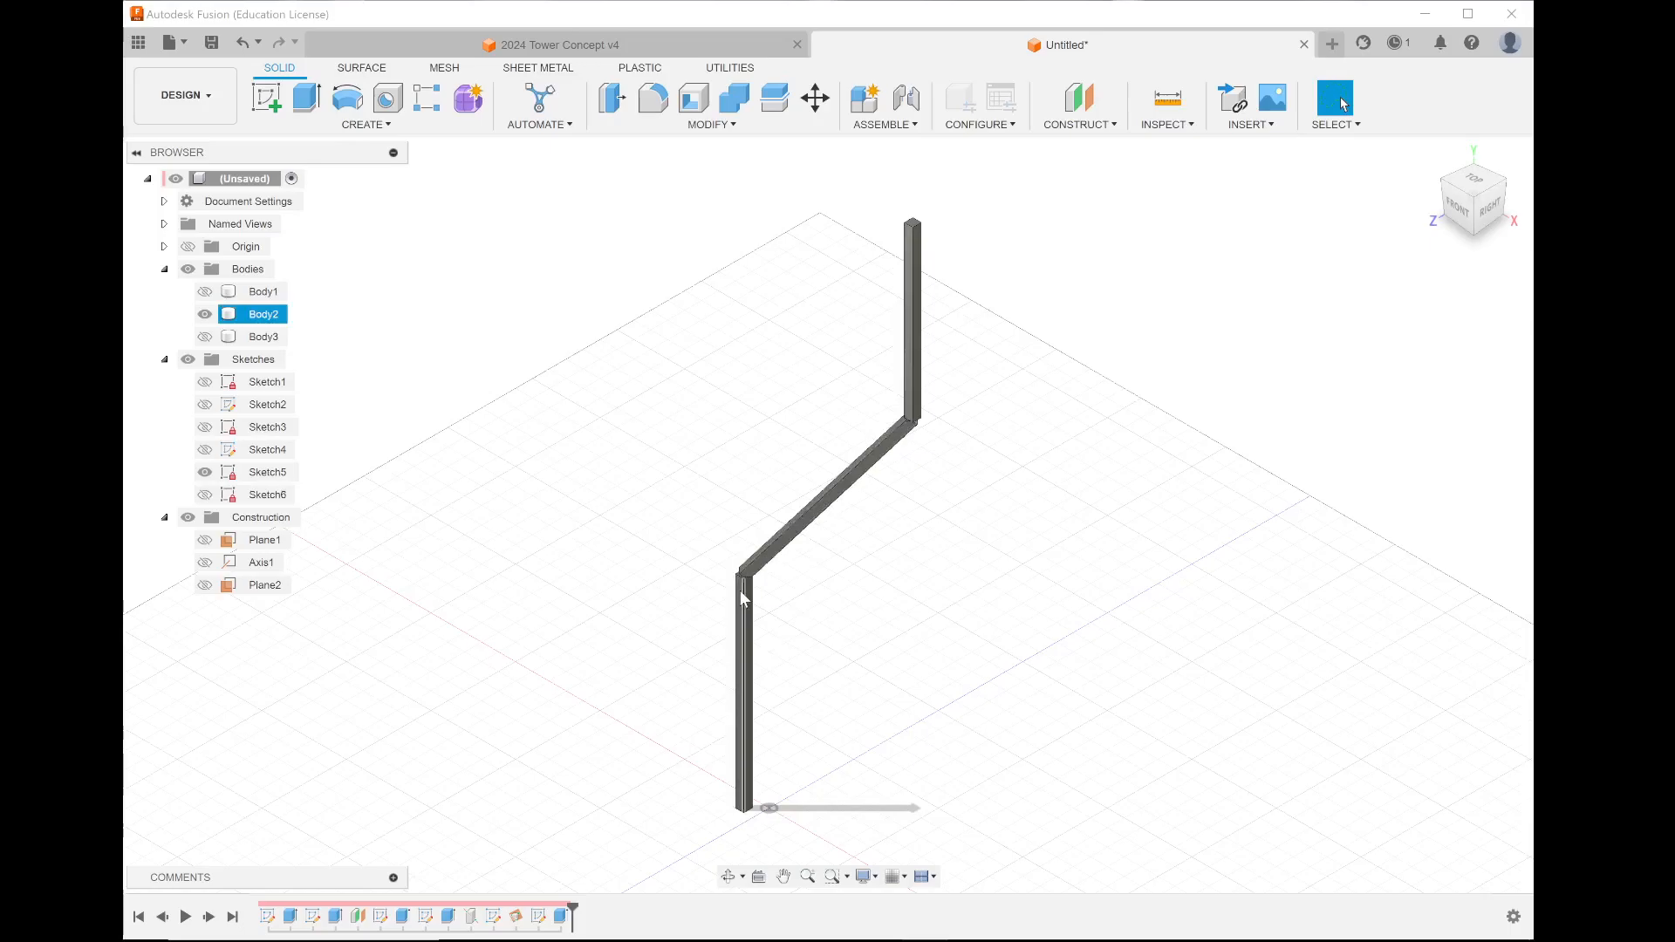
pyautogui.click(686, 609)
pyautogui.click(229, 337)
pyautogui.click(205, 337)
pyautogui.click(841, 190)
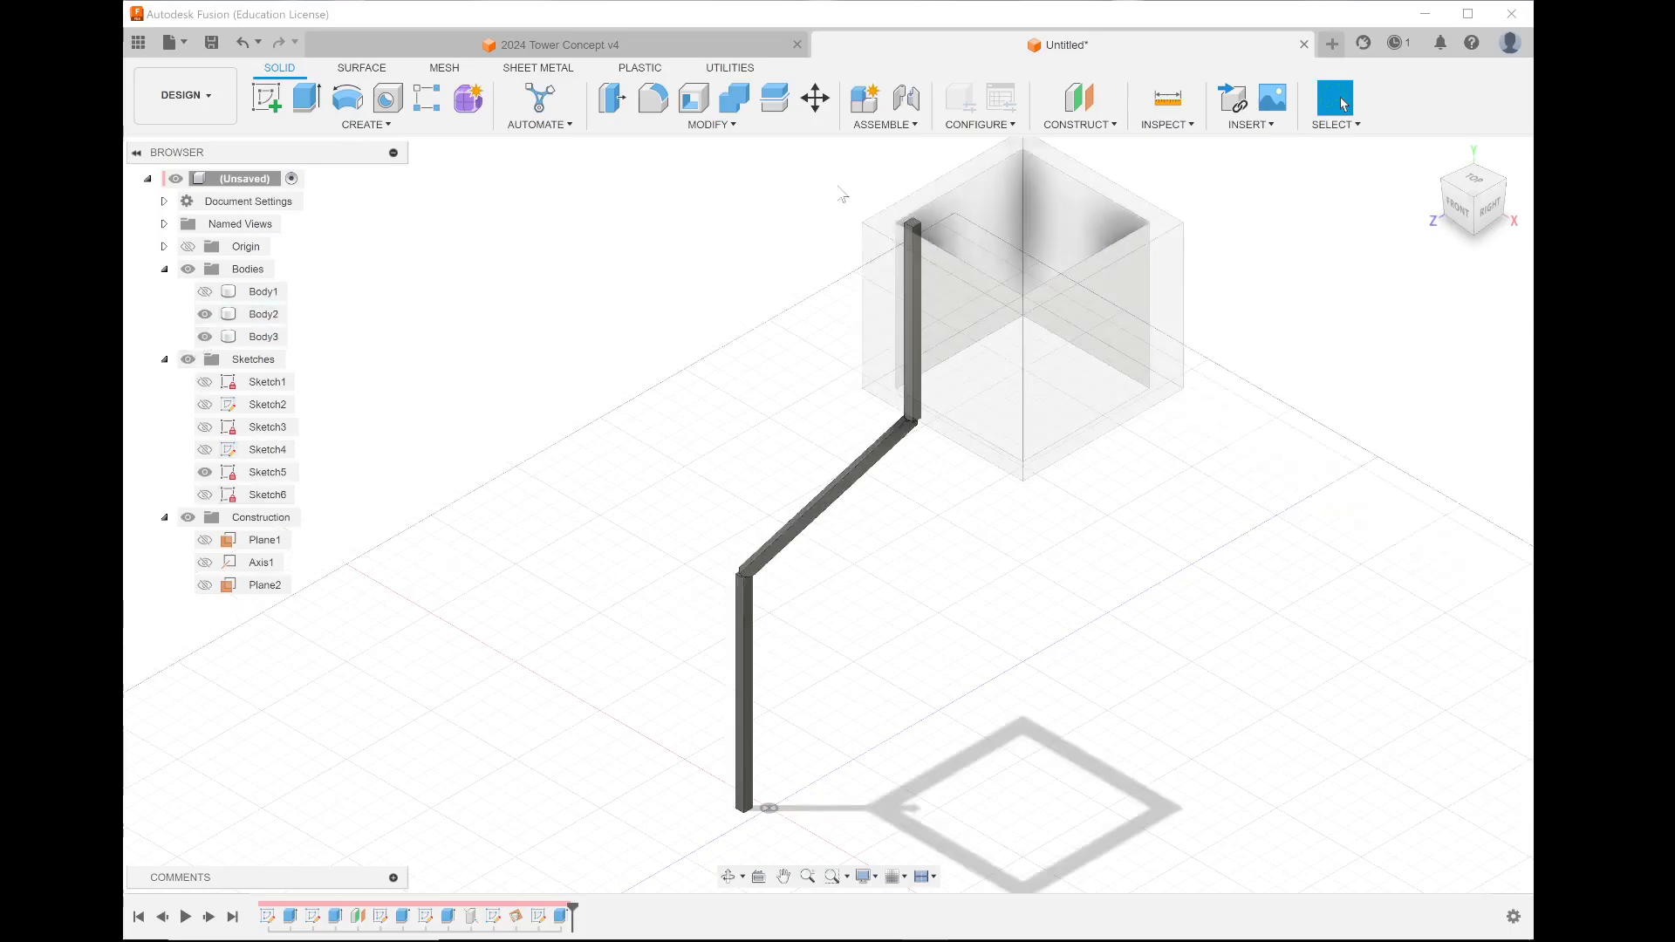
# - Sketch a 3-tangent circle on the top face of the hollow block, tangent to three inner edges of its square opening
pyautogui.click(266, 99)
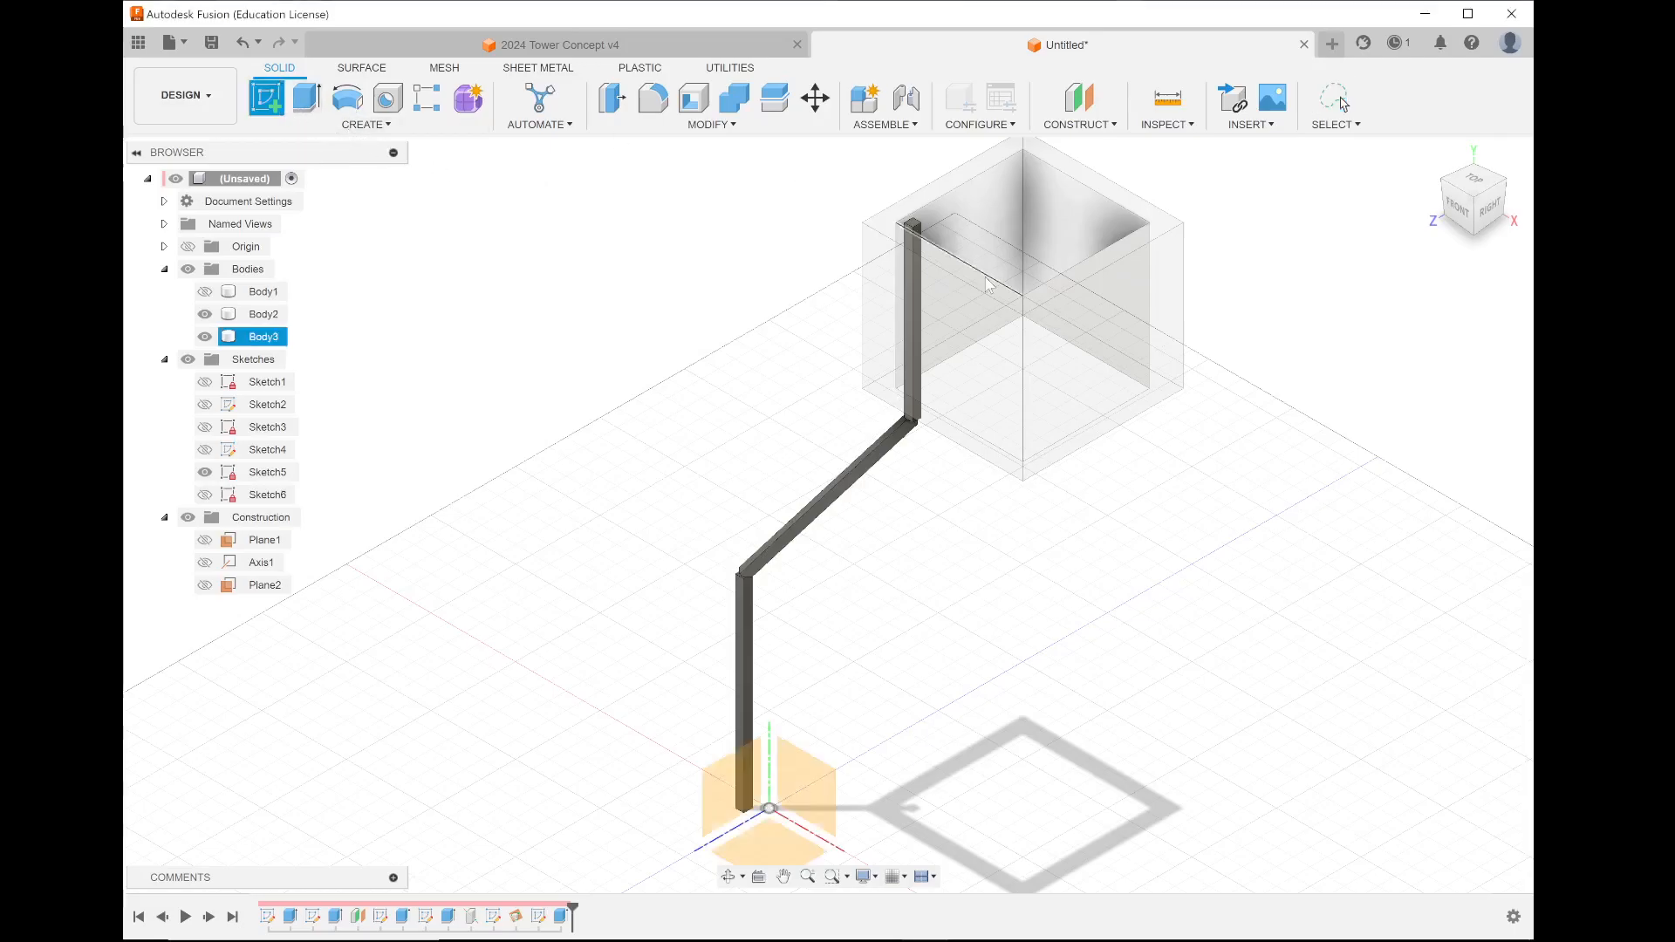
pyautogui.click(995, 188)
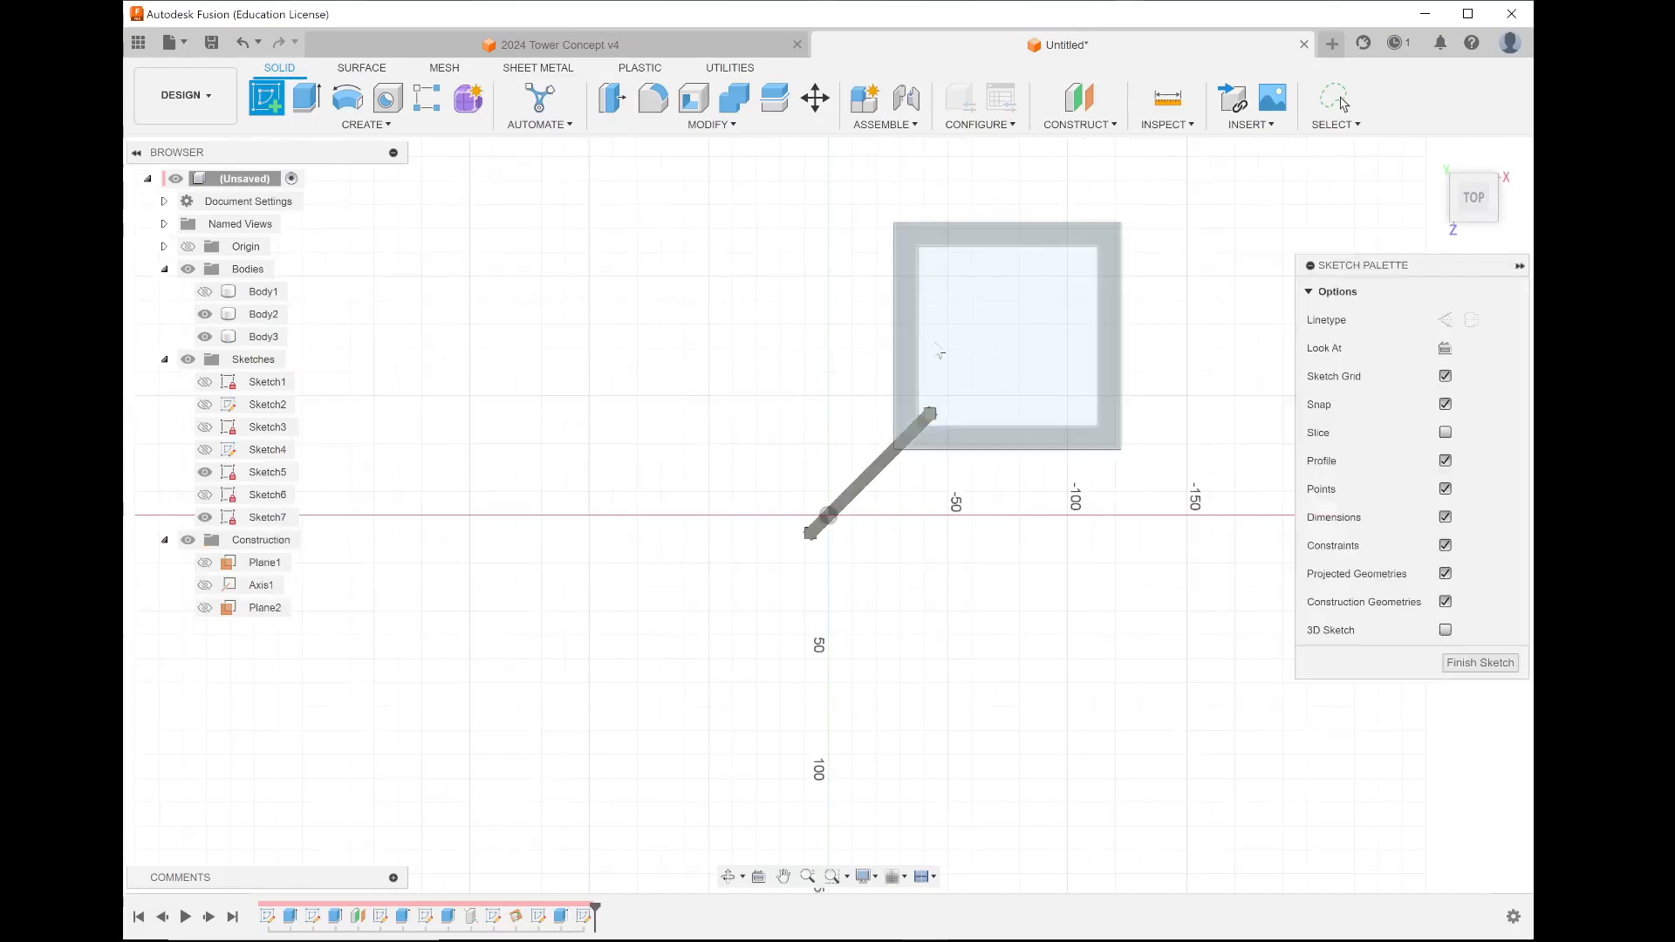
pyautogui.click(348, 99)
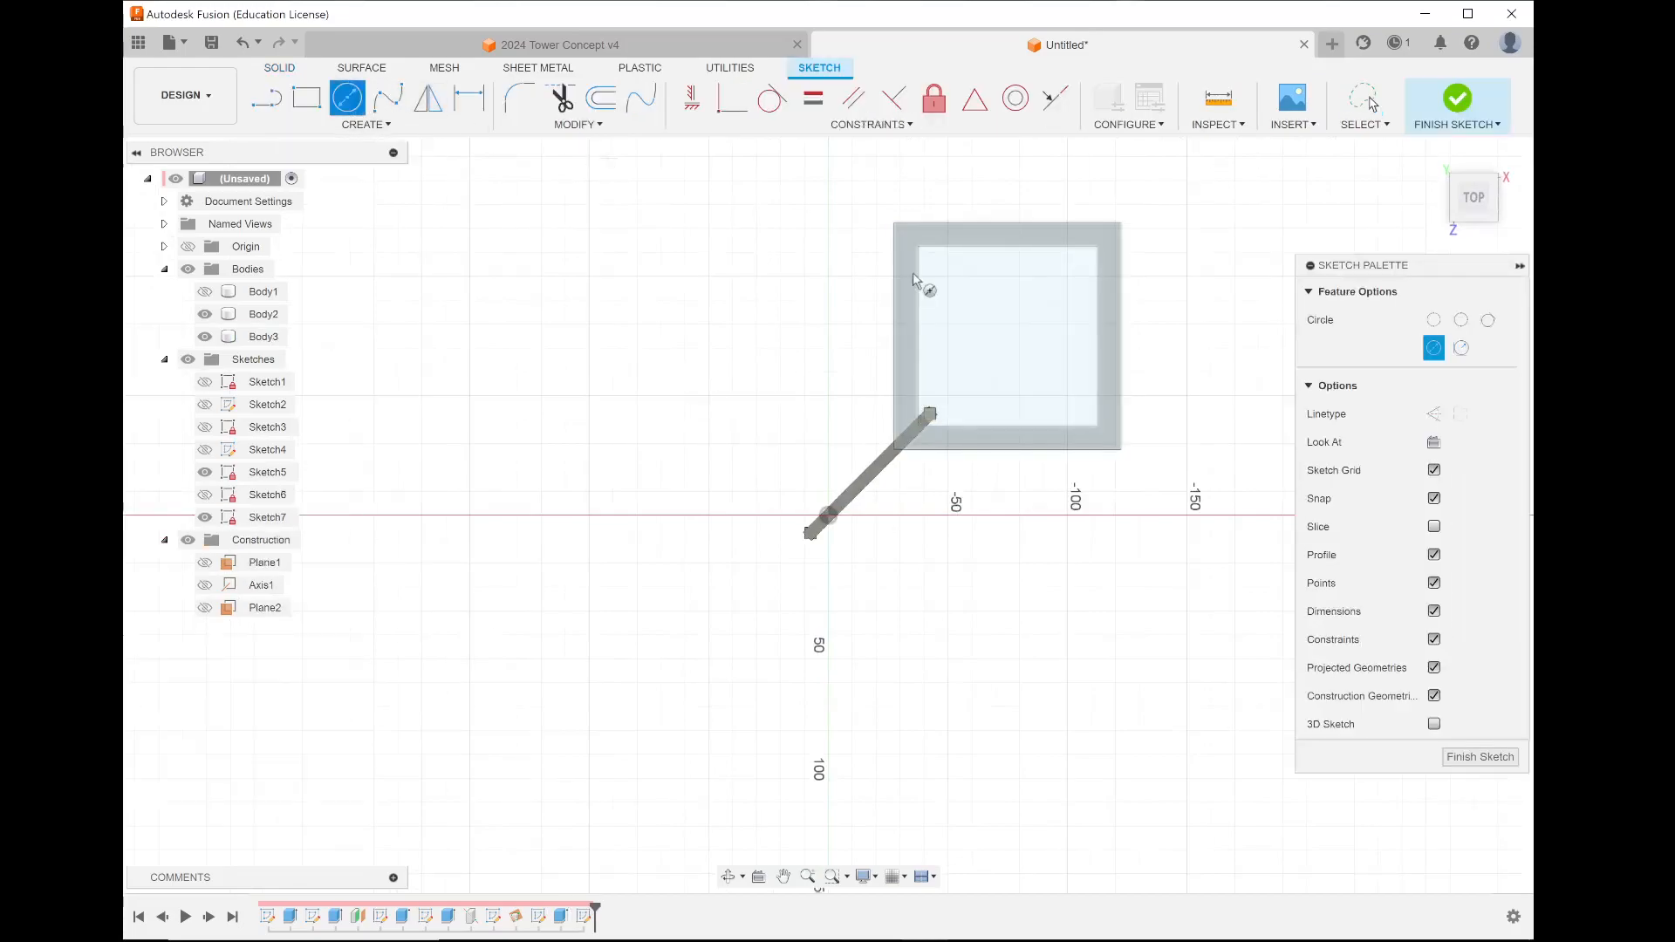
pyautogui.click(374, 127)
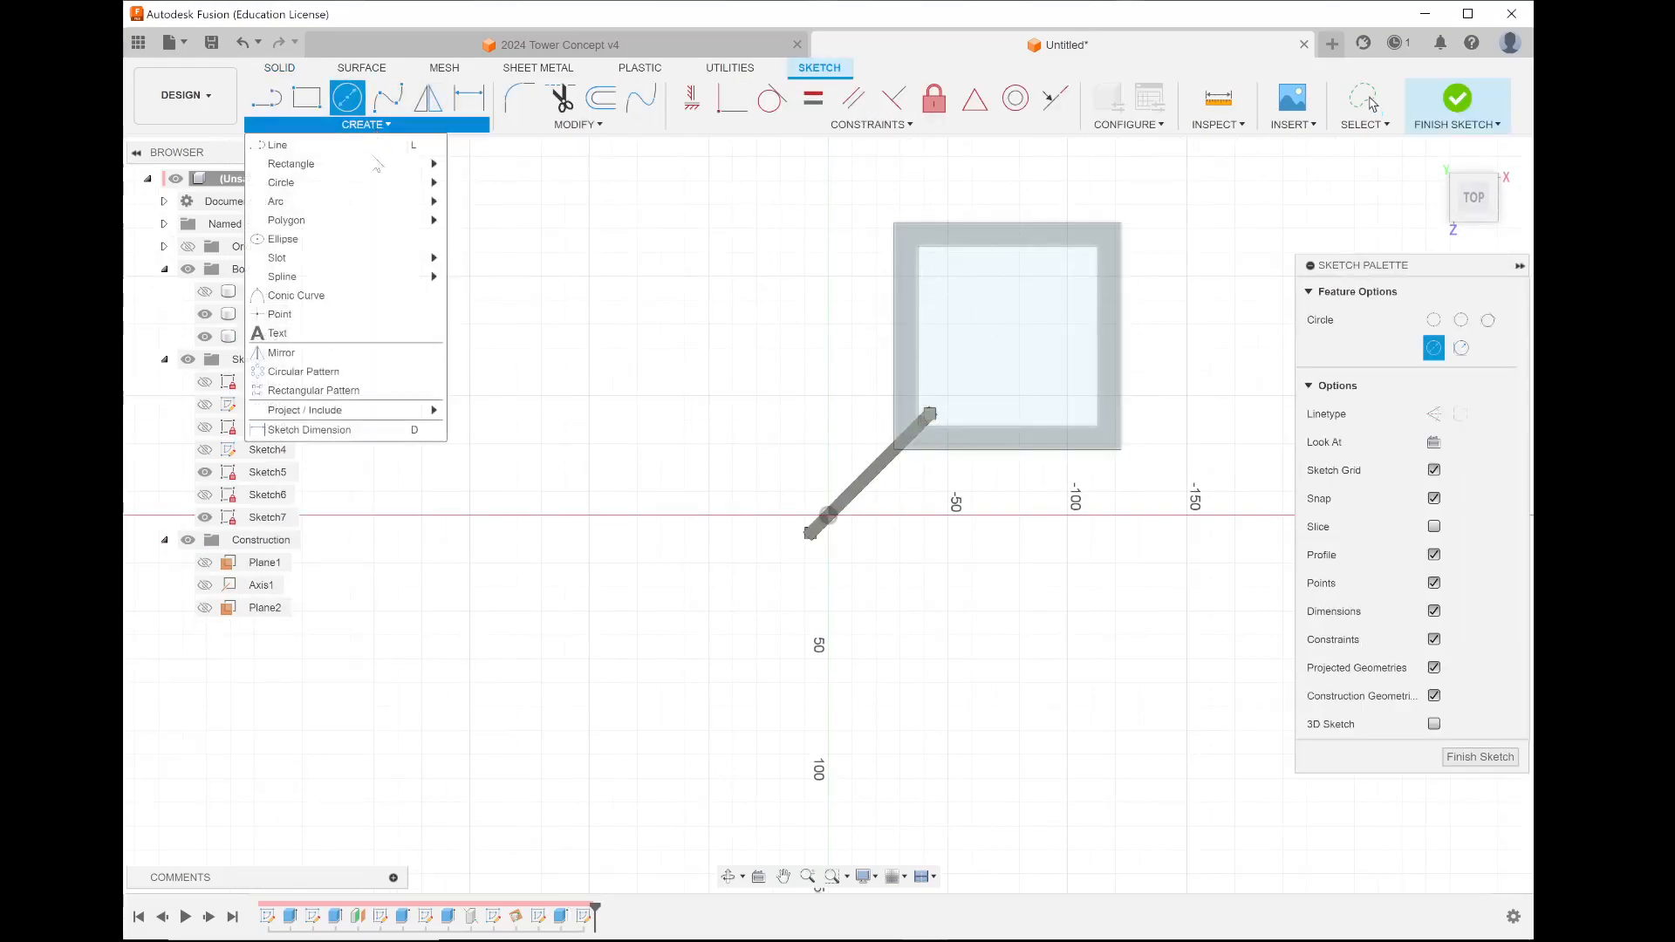
pyautogui.moveTo(288, 182)
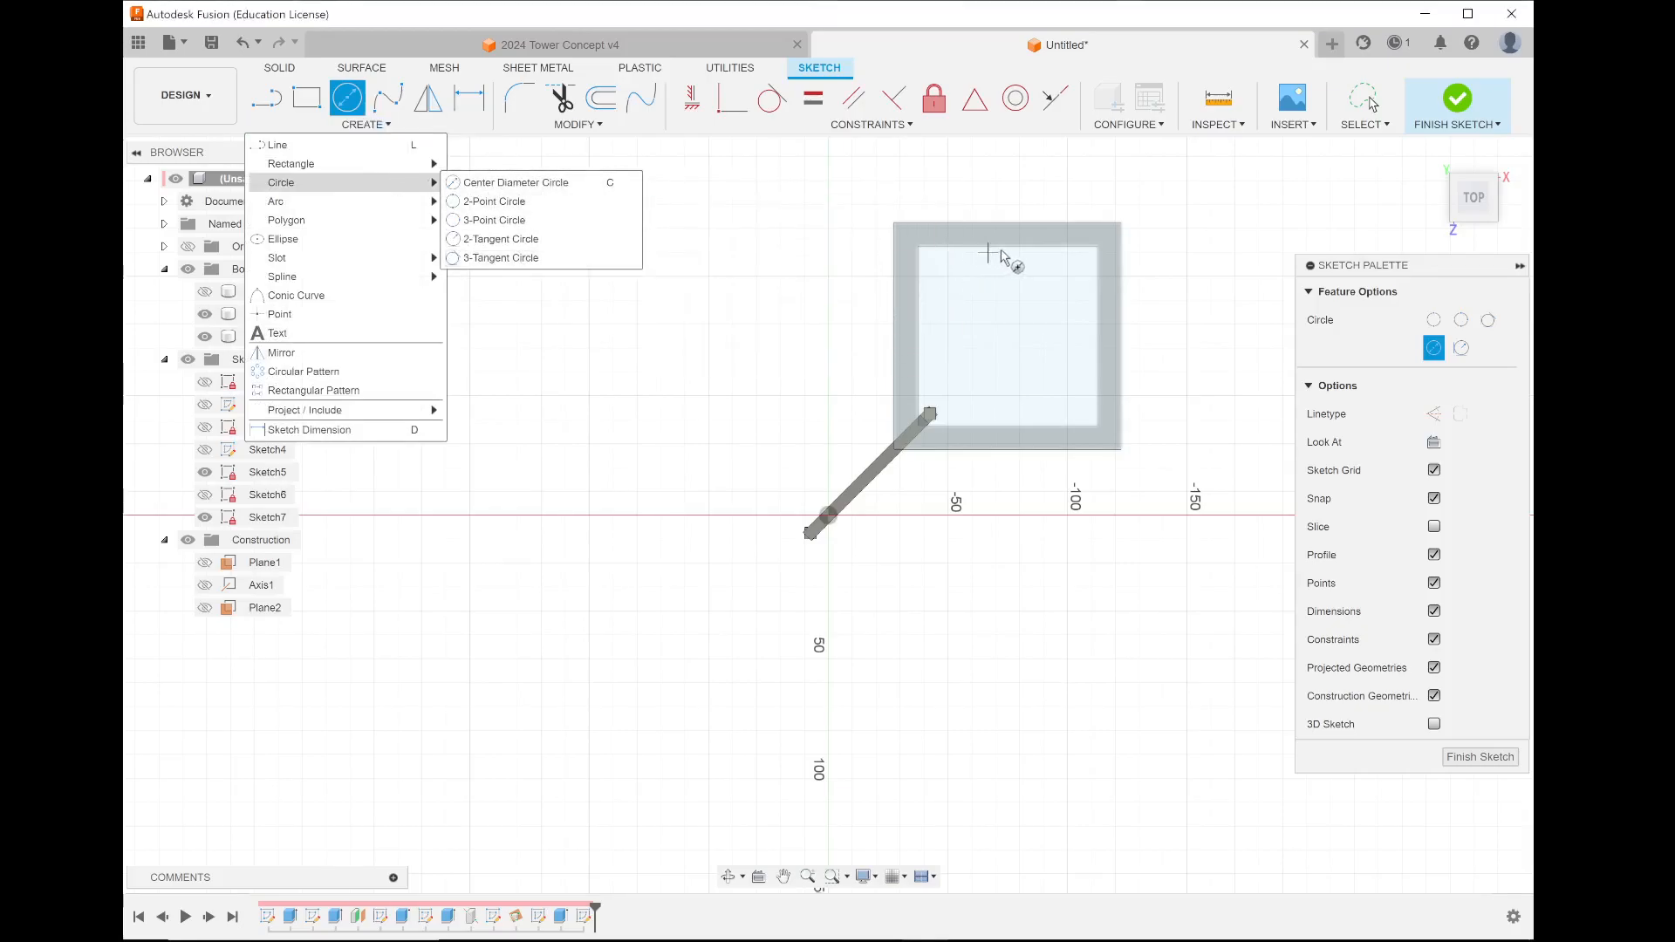
pyautogui.click(529, 262)
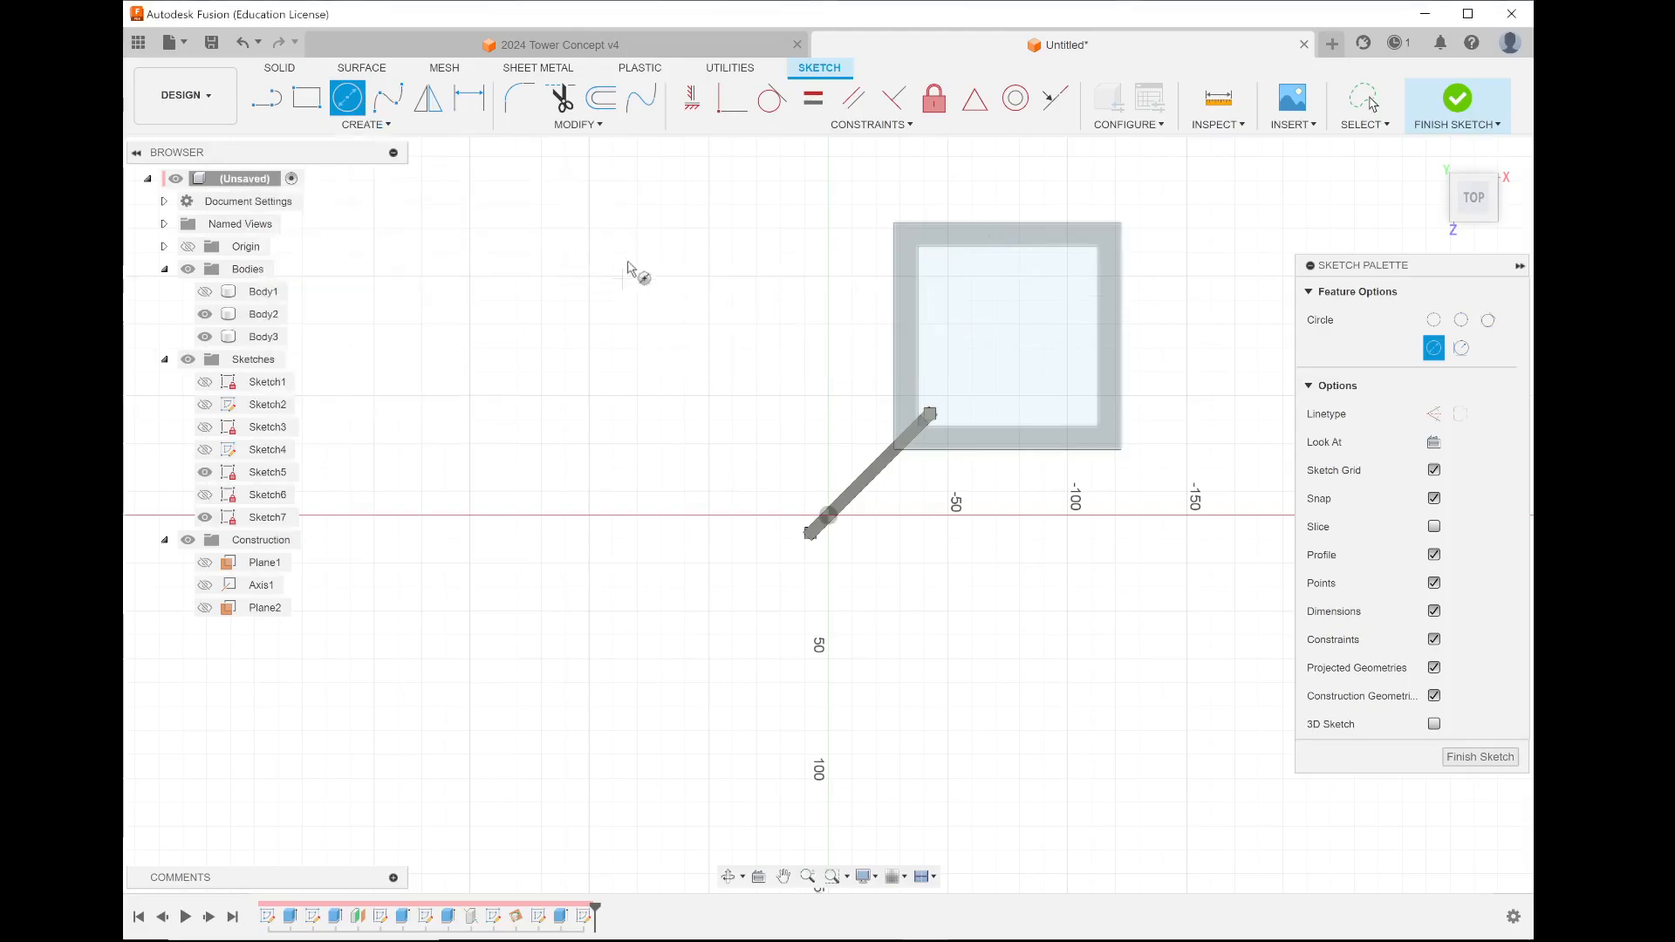
pyautogui.click(1015, 249)
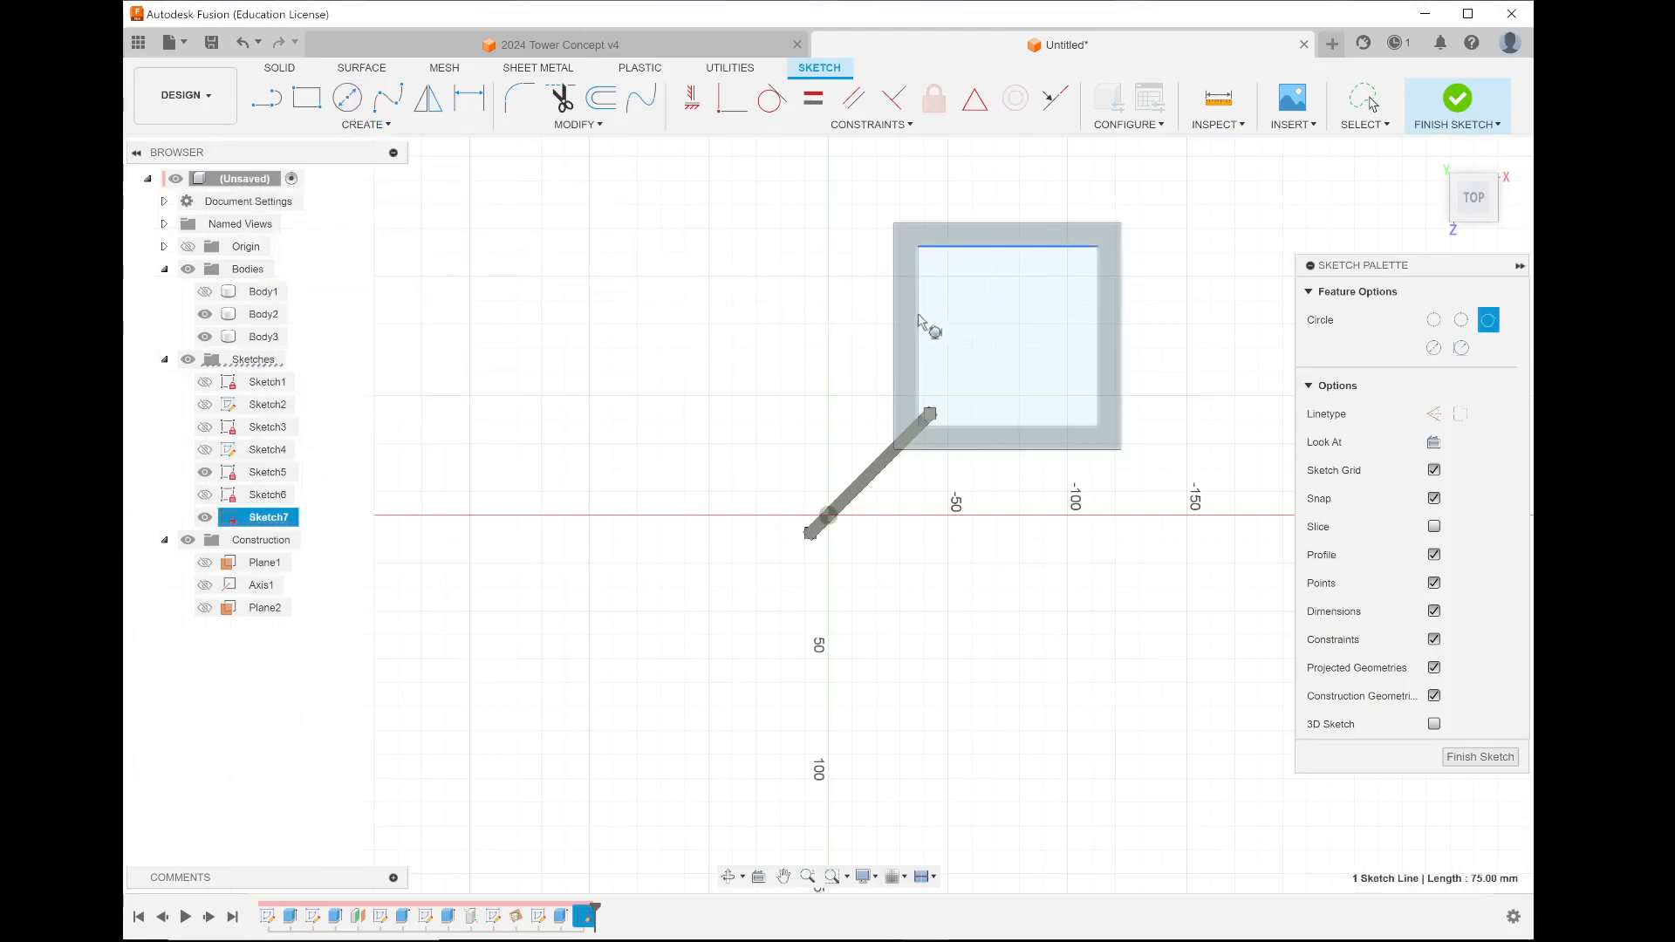
pyautogui.click(920, 329)
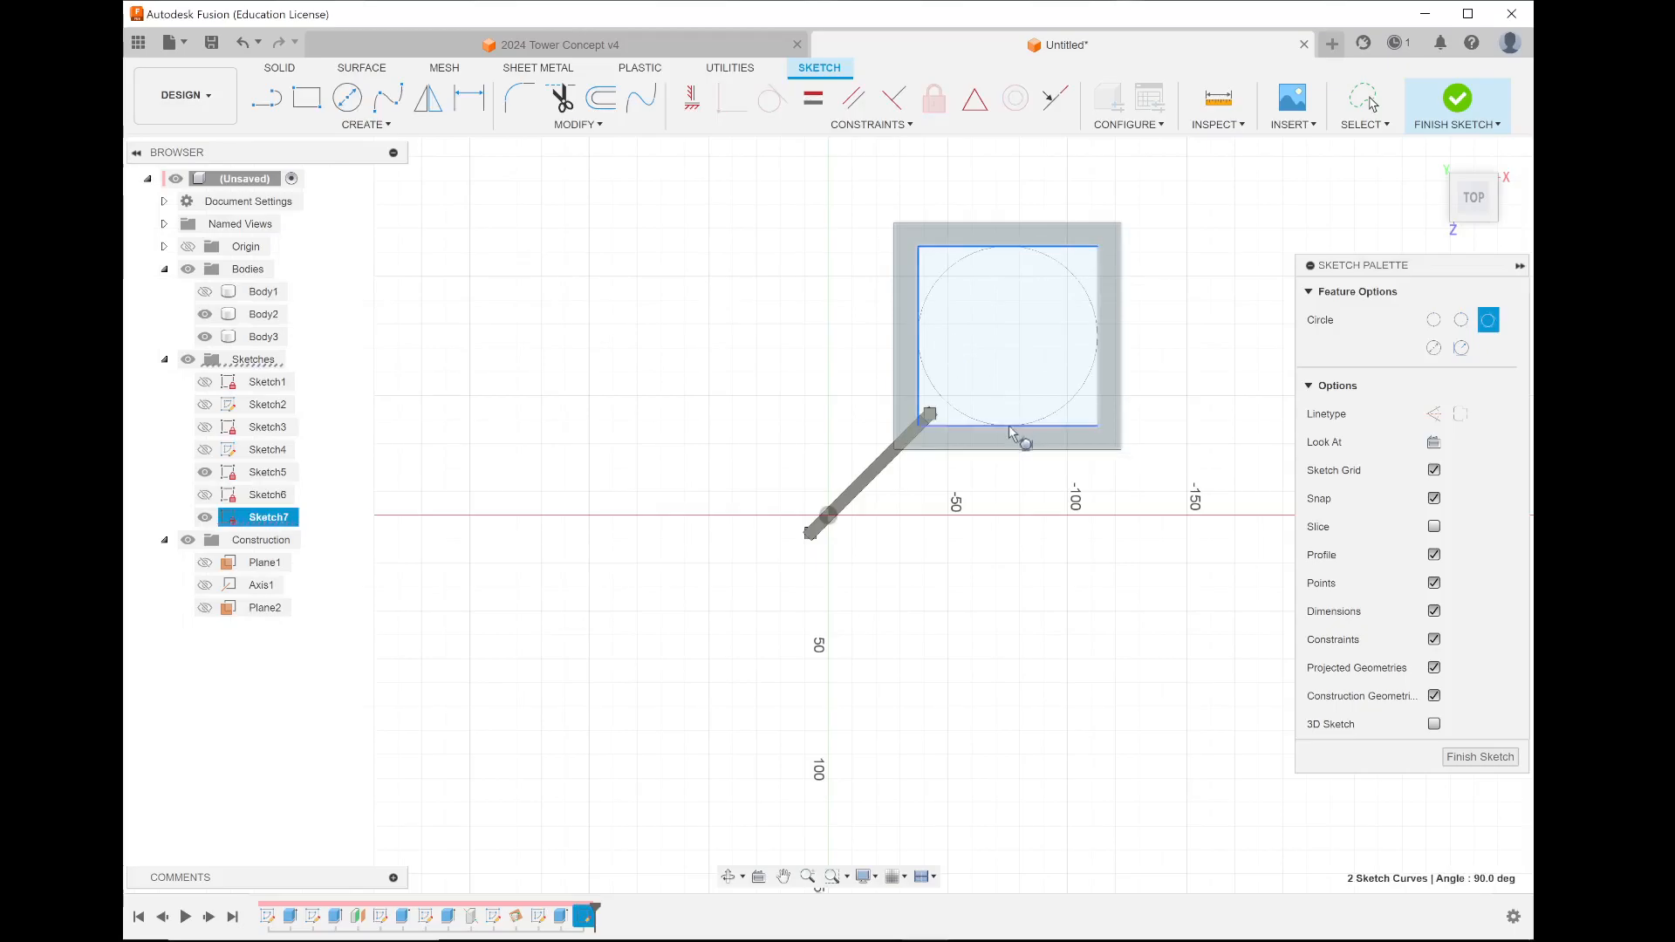
pyautogui.click(1018, 427)
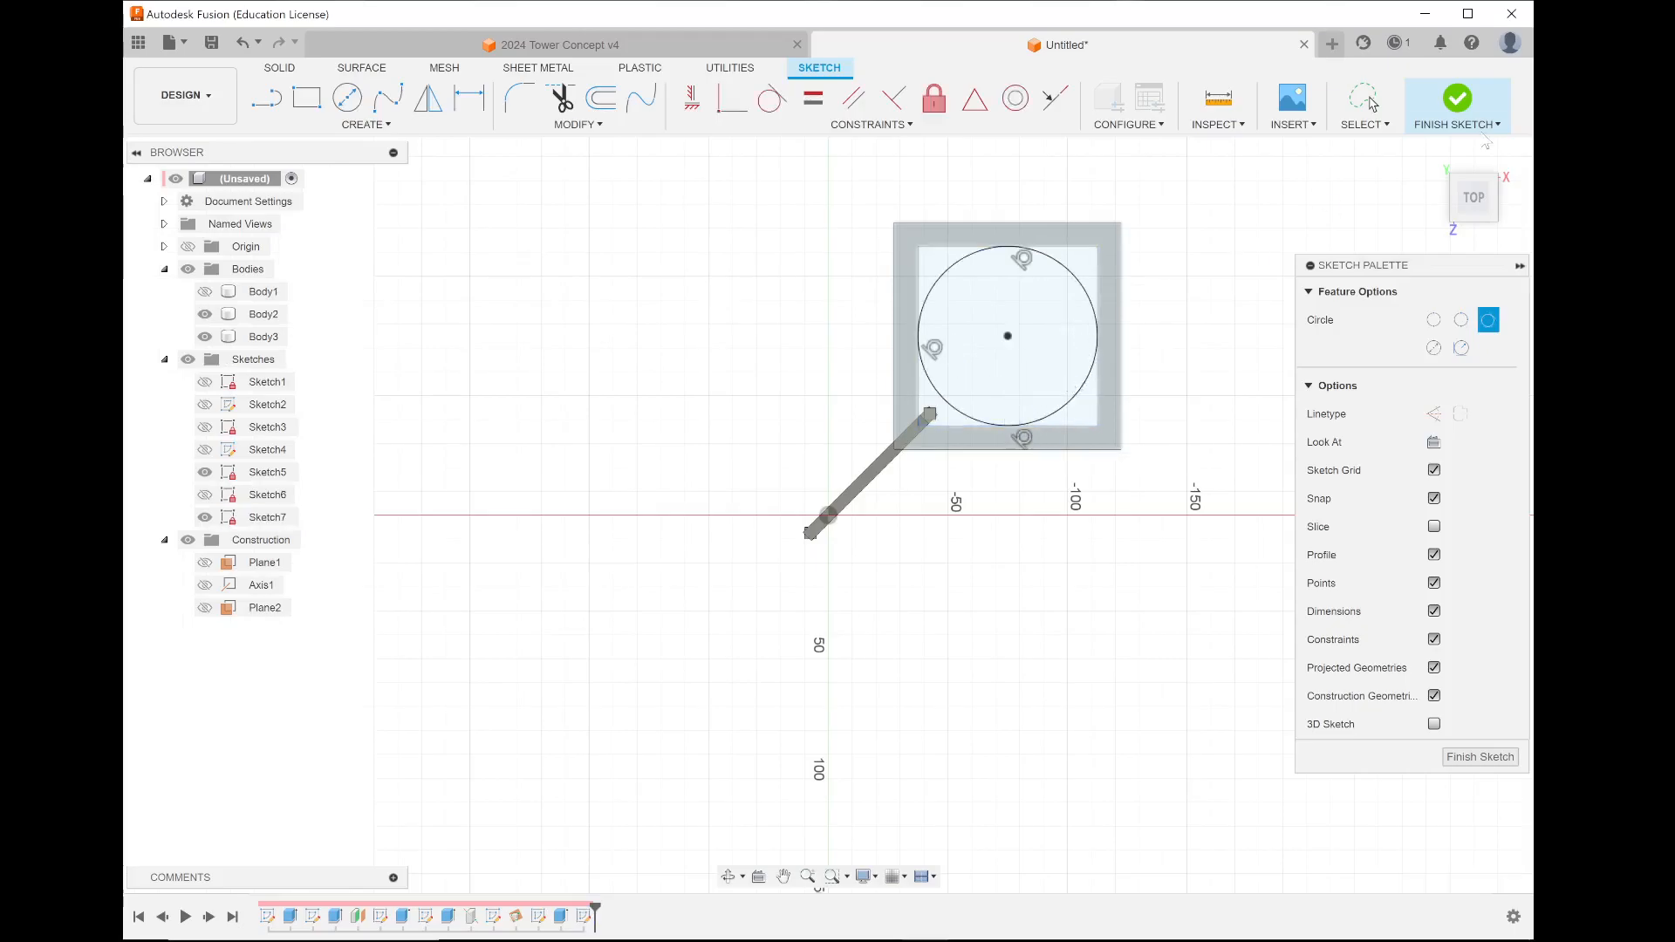
pyautogui.click(1458, 100)
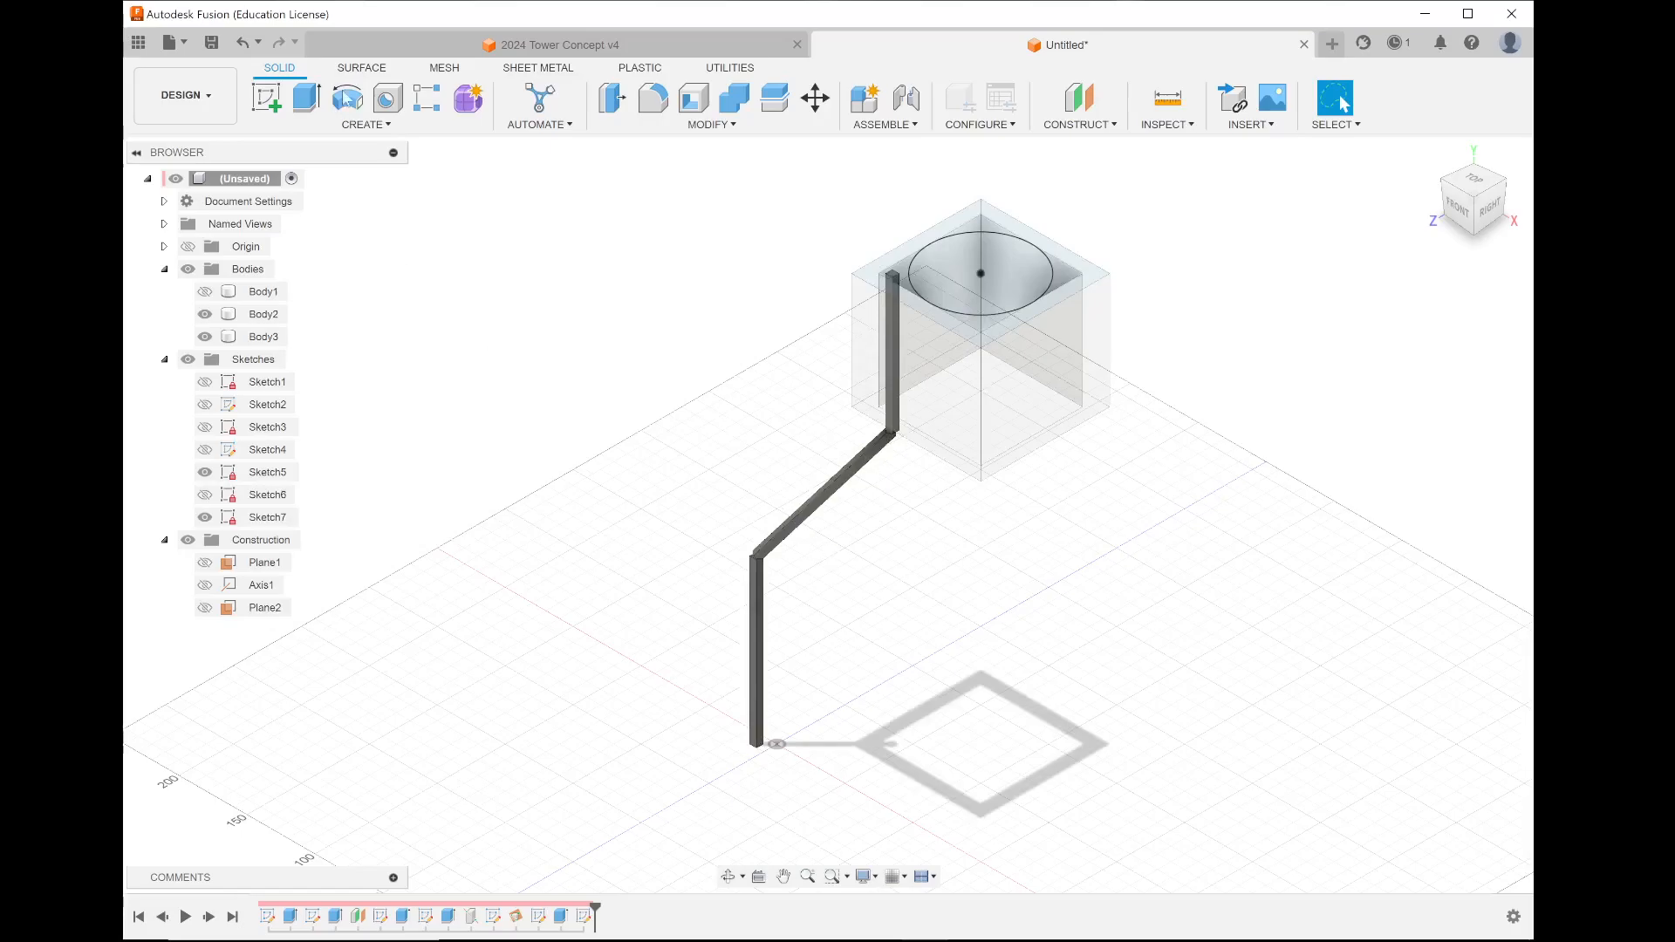
# - Create a circular pattern of the joined leg body around the sketched circle's axis with a full distribution and a quantity of 4
pyautogui.click(364, 125)
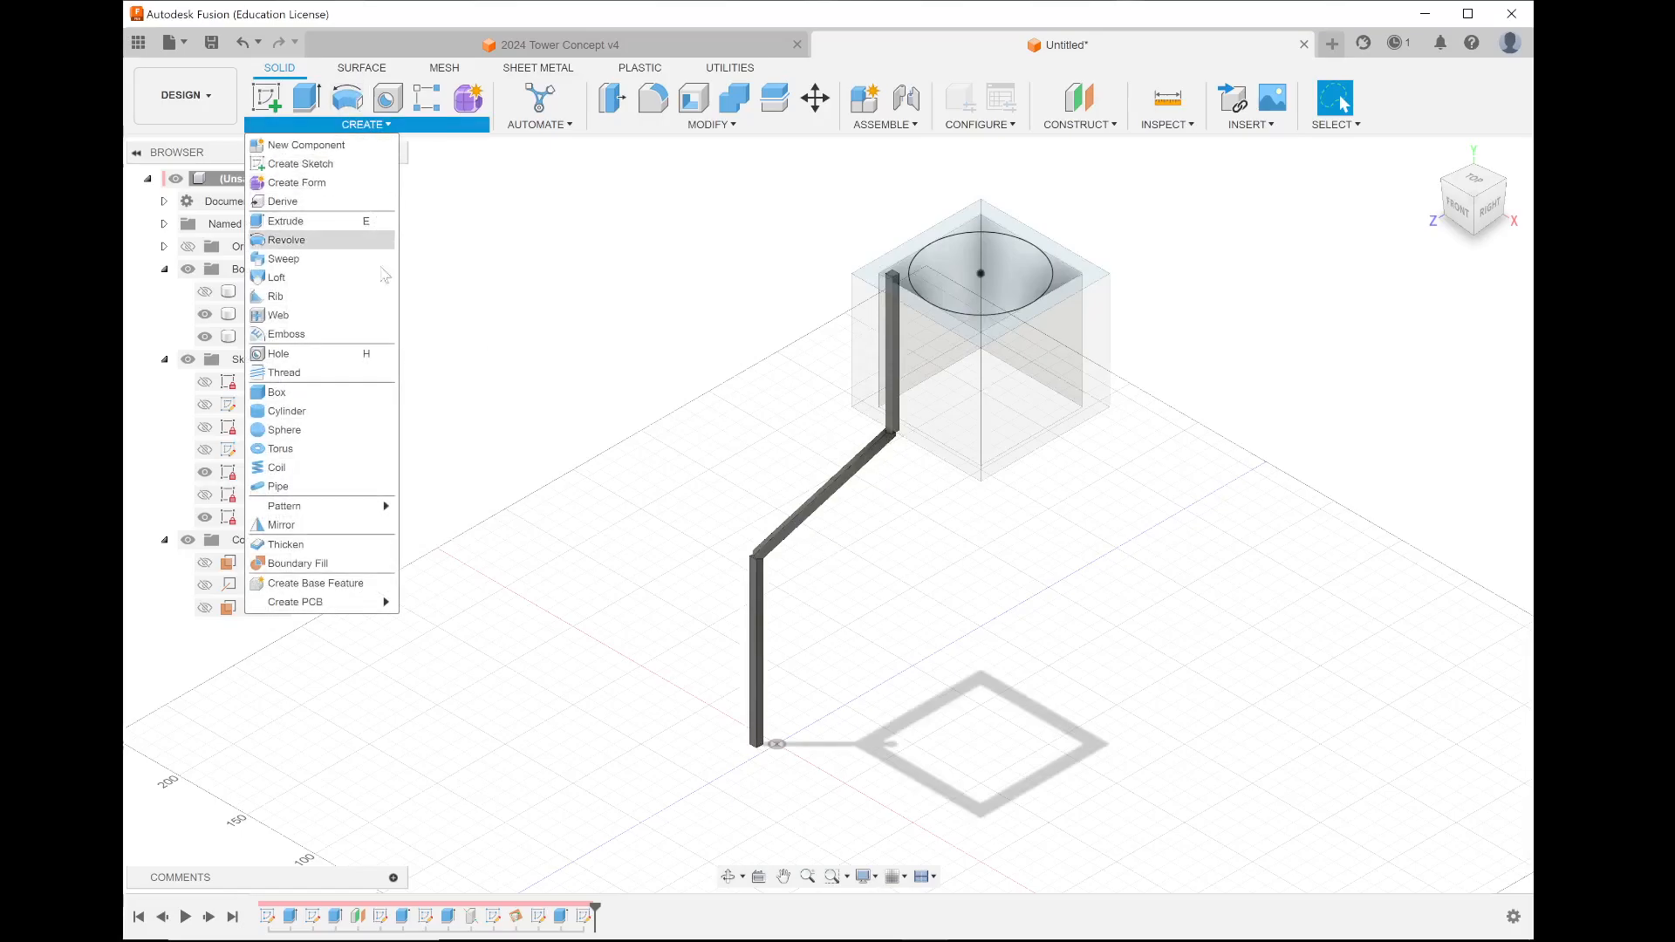
pyautogui.moveTo(369, 513)
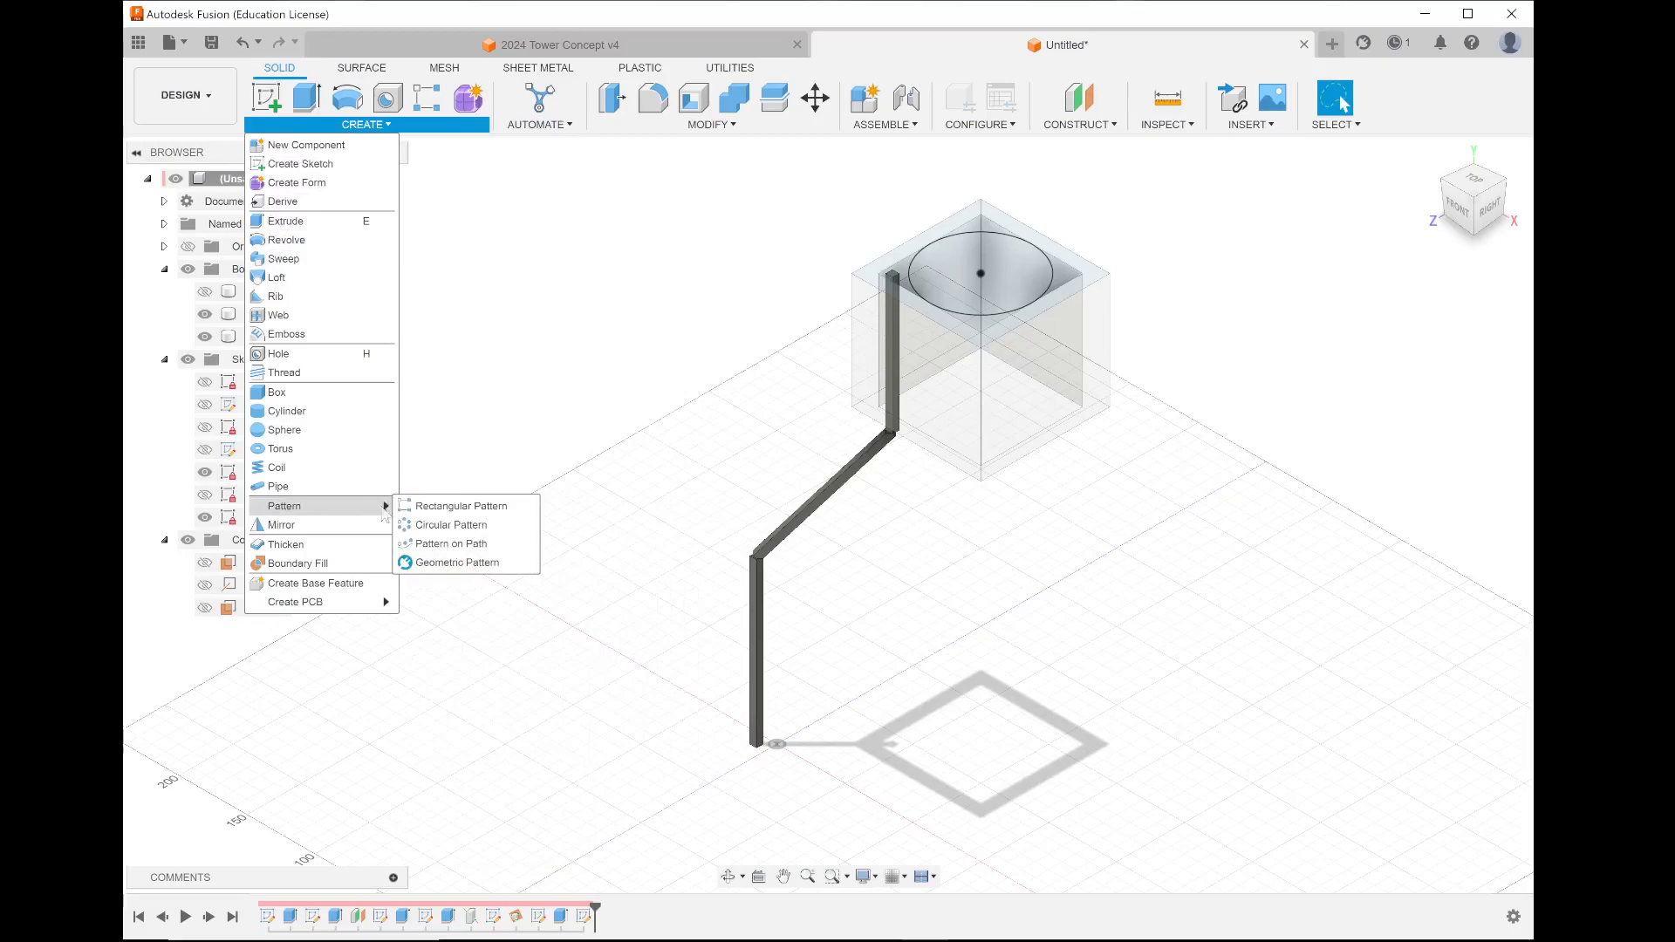
pyautogui.click(447, 526)
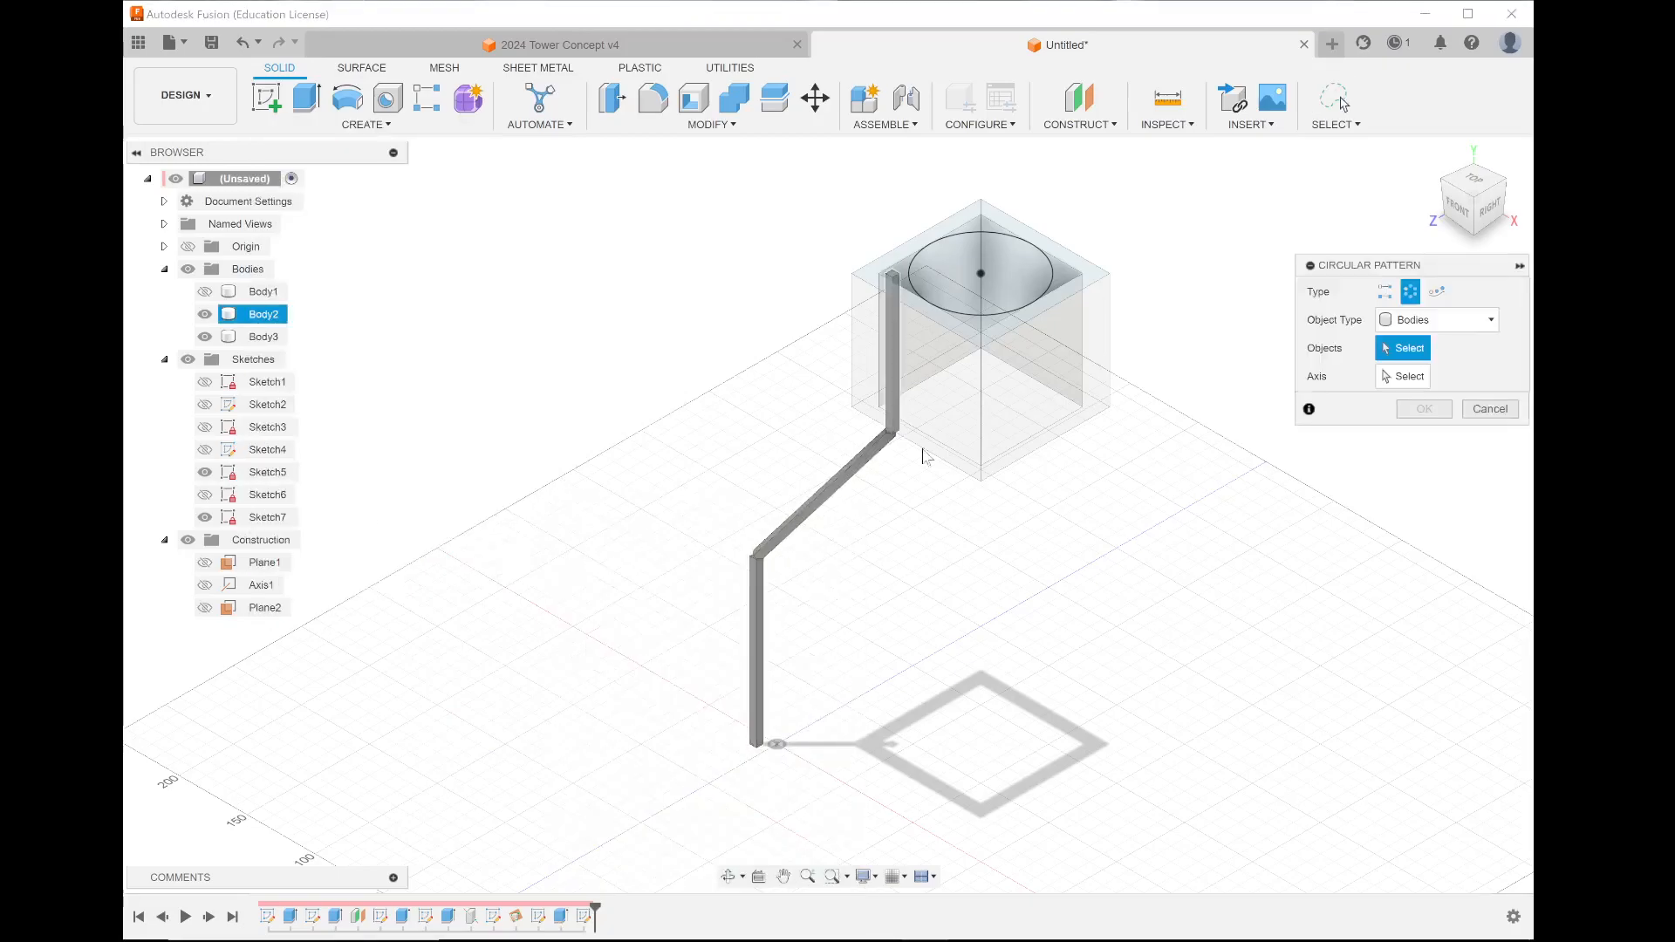
pyautogui.click(843, 485)
pyautogui.click(1405, 382)
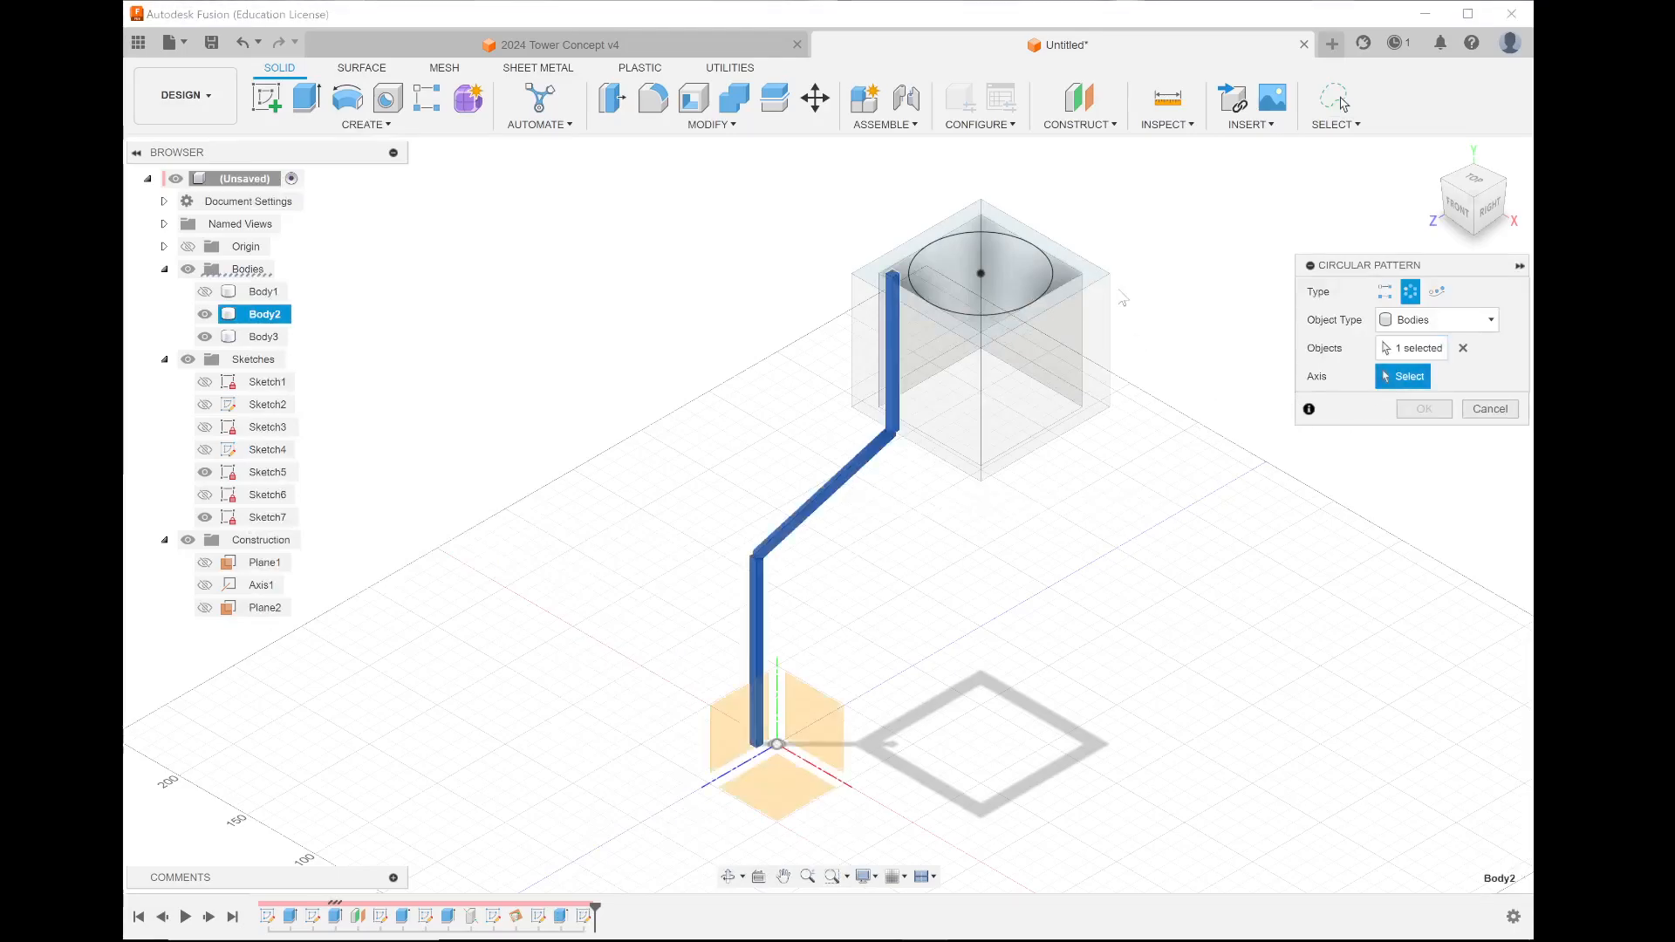
pyautogui.click(1050, 282)
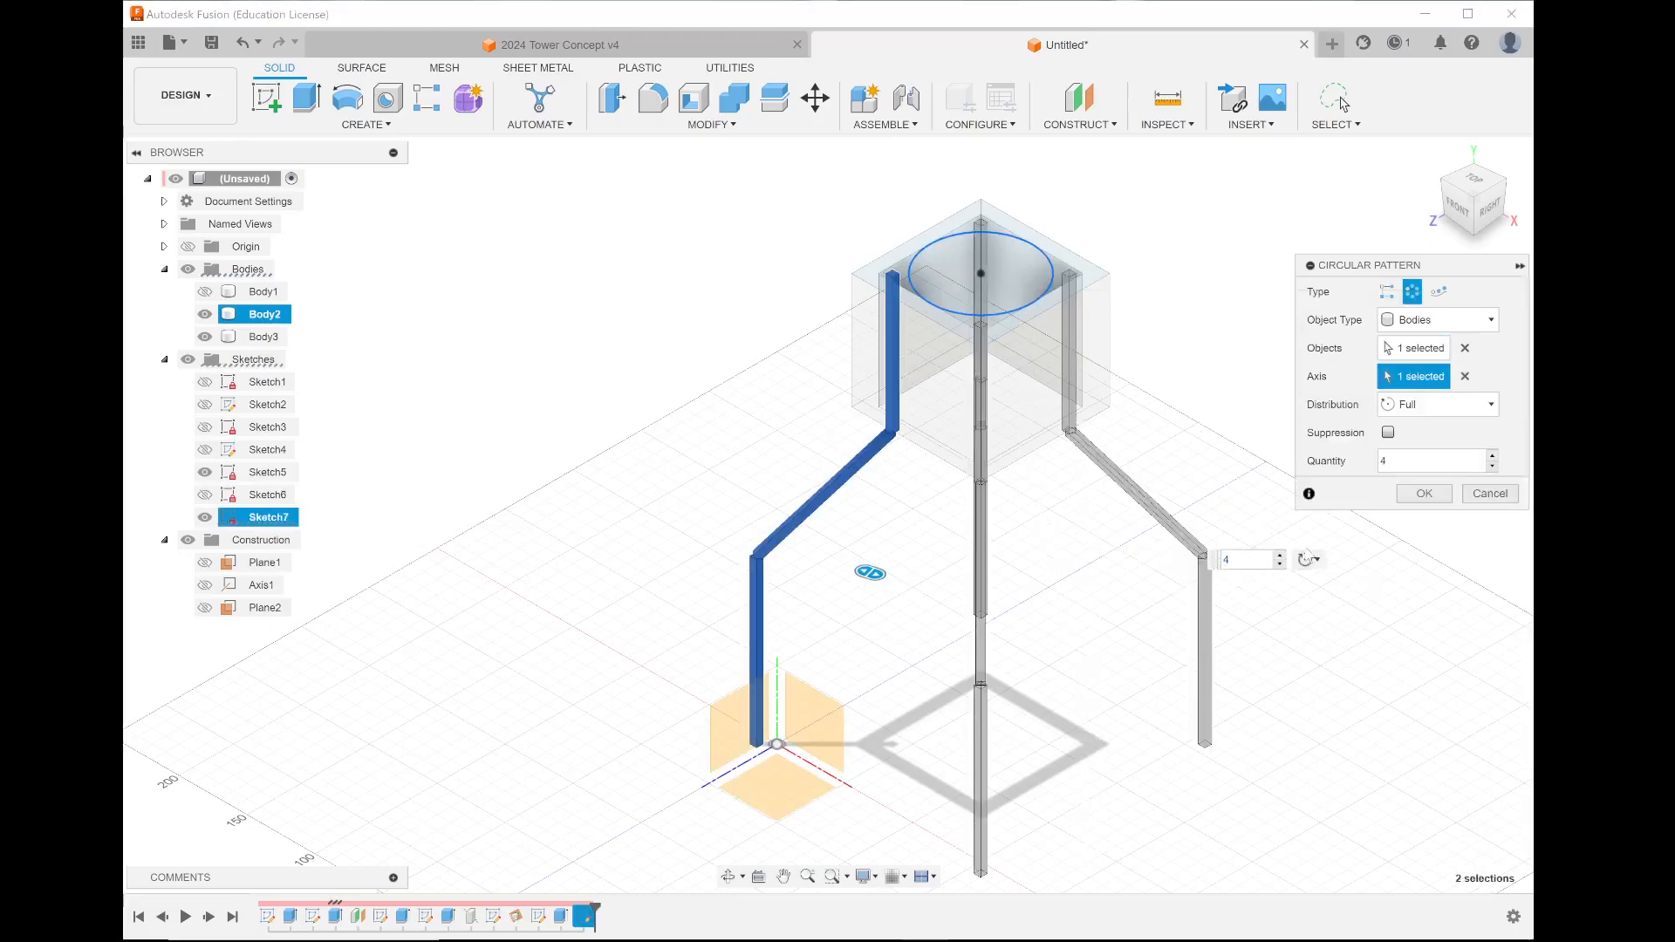
pyautogui.click(1424, 494)
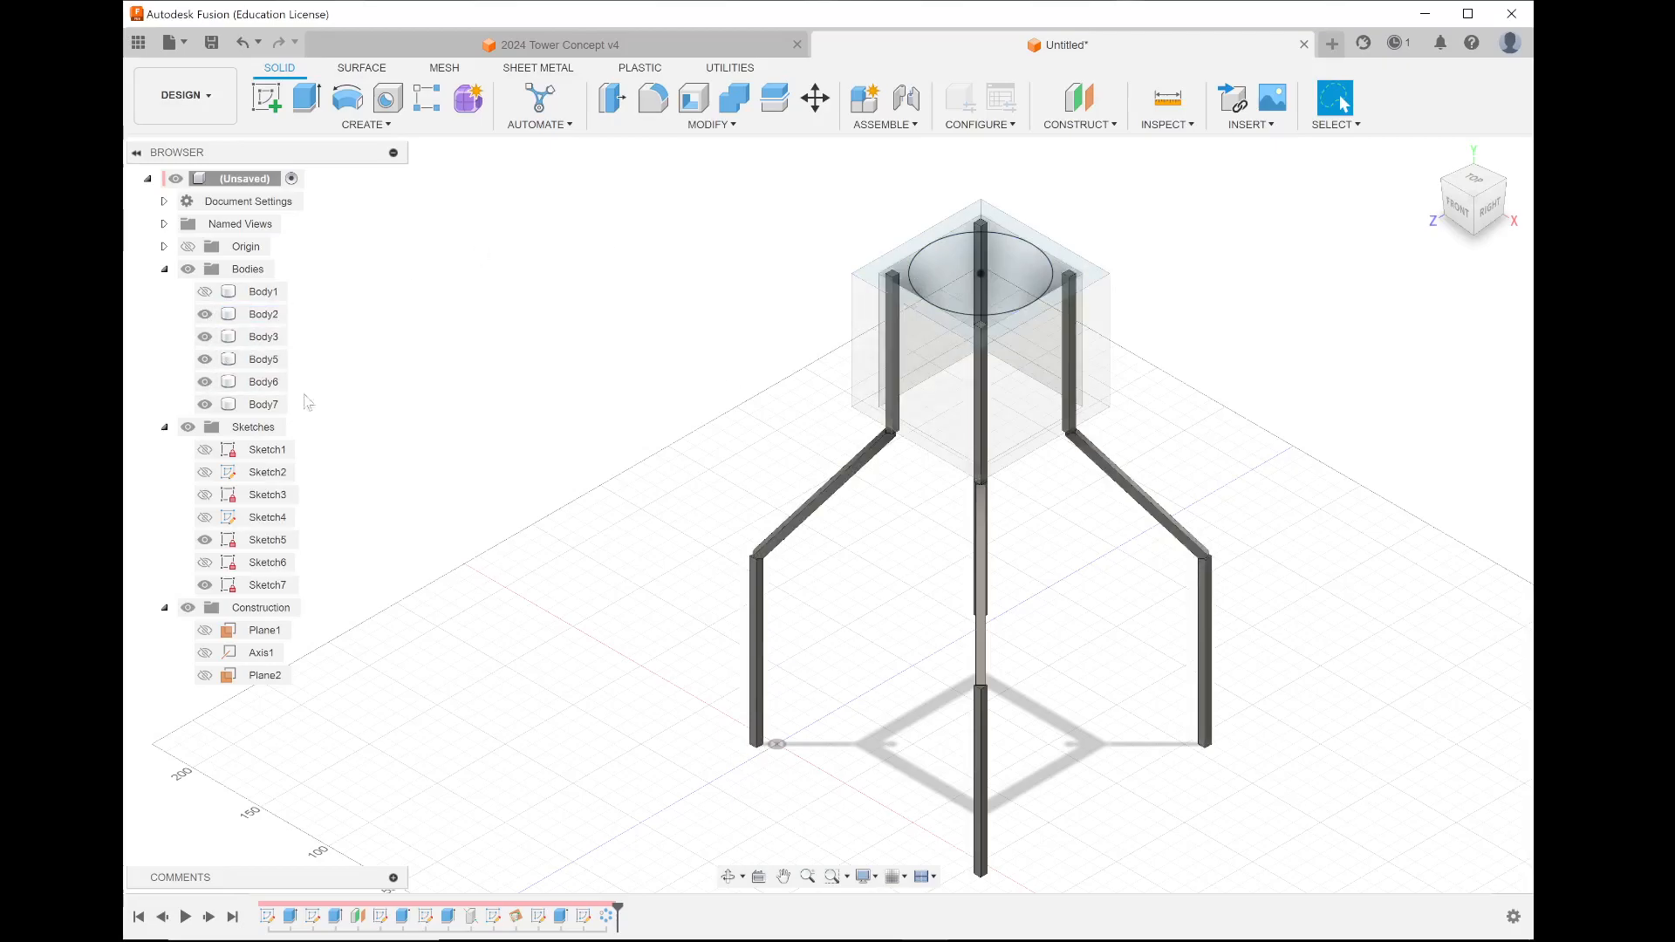
# - Hide the hollow square block, Body3, and the circle sketch, Sketch7
pyautogui.click(206, 337)
pyautogui.click(205, 338)
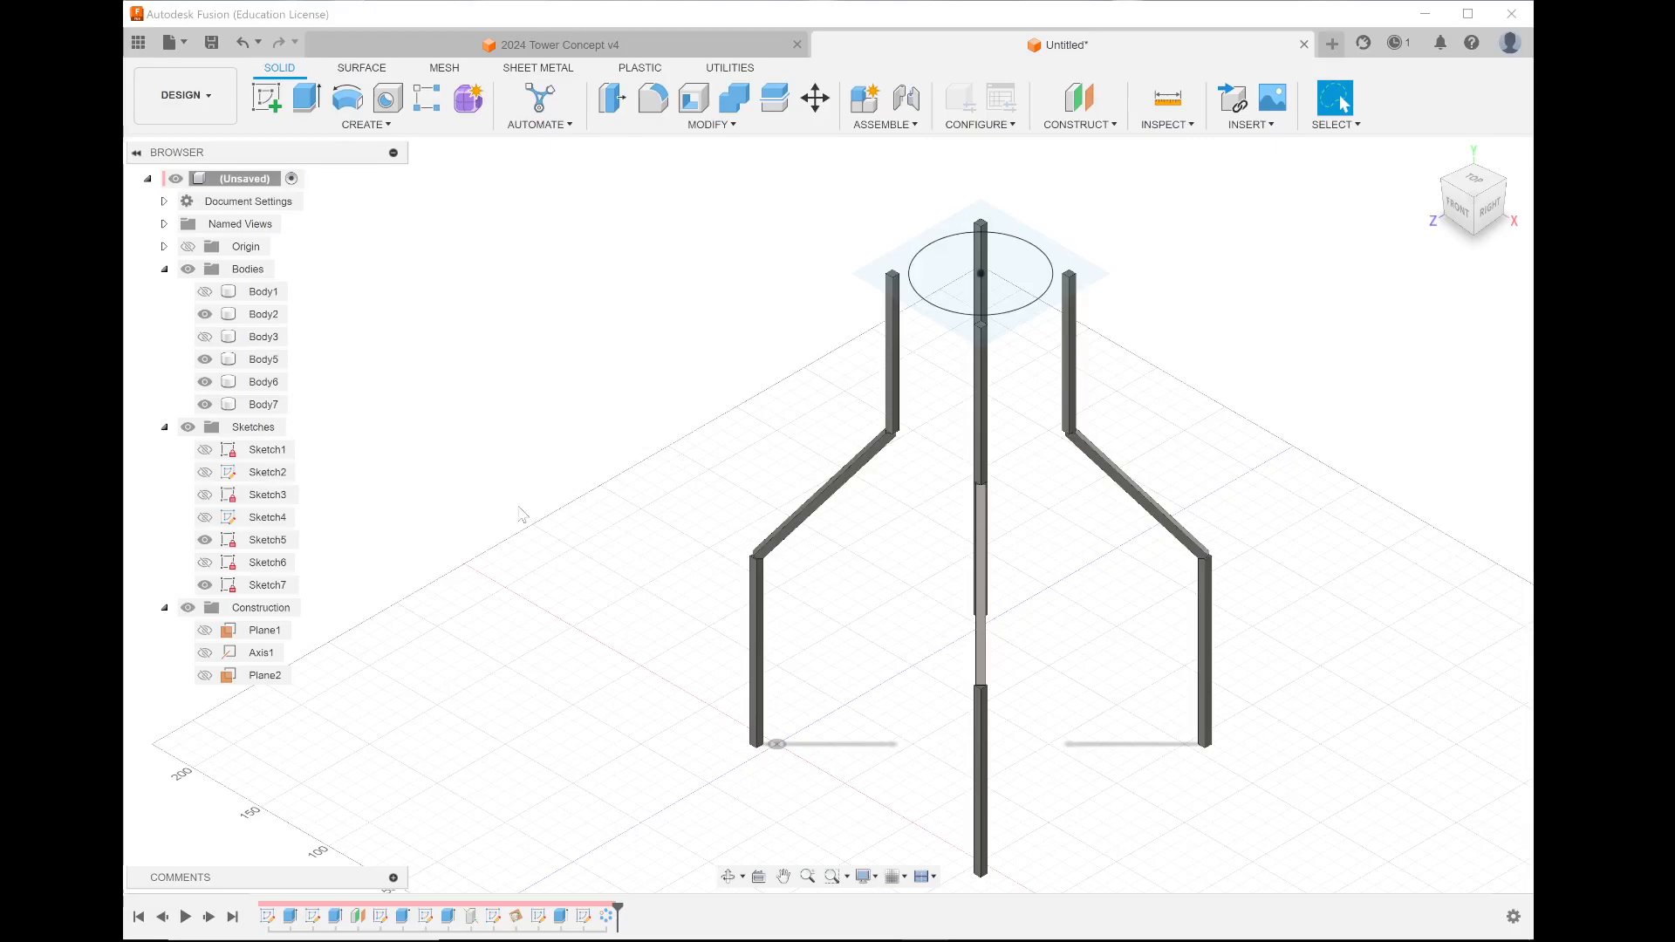
pyautogui.scroll(-3, 520, 515)
pyautogui.click(205, 586)
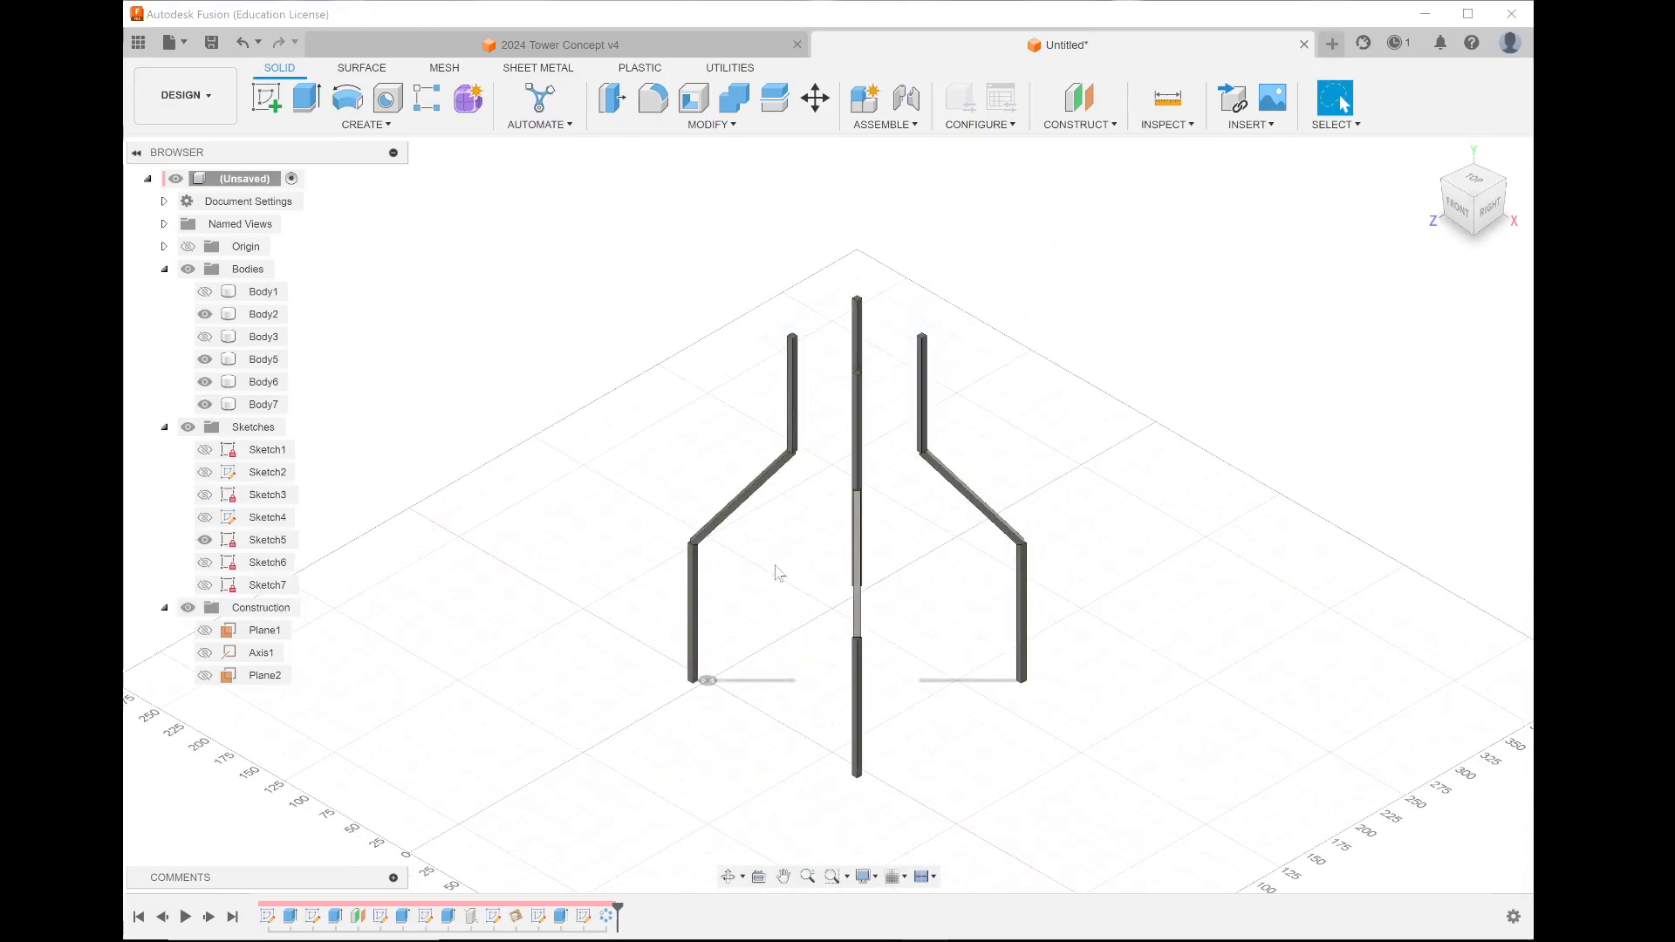
# - Start a sketch on the front face of the original leg's lower vertical member
pyautogui.click(267, 101)
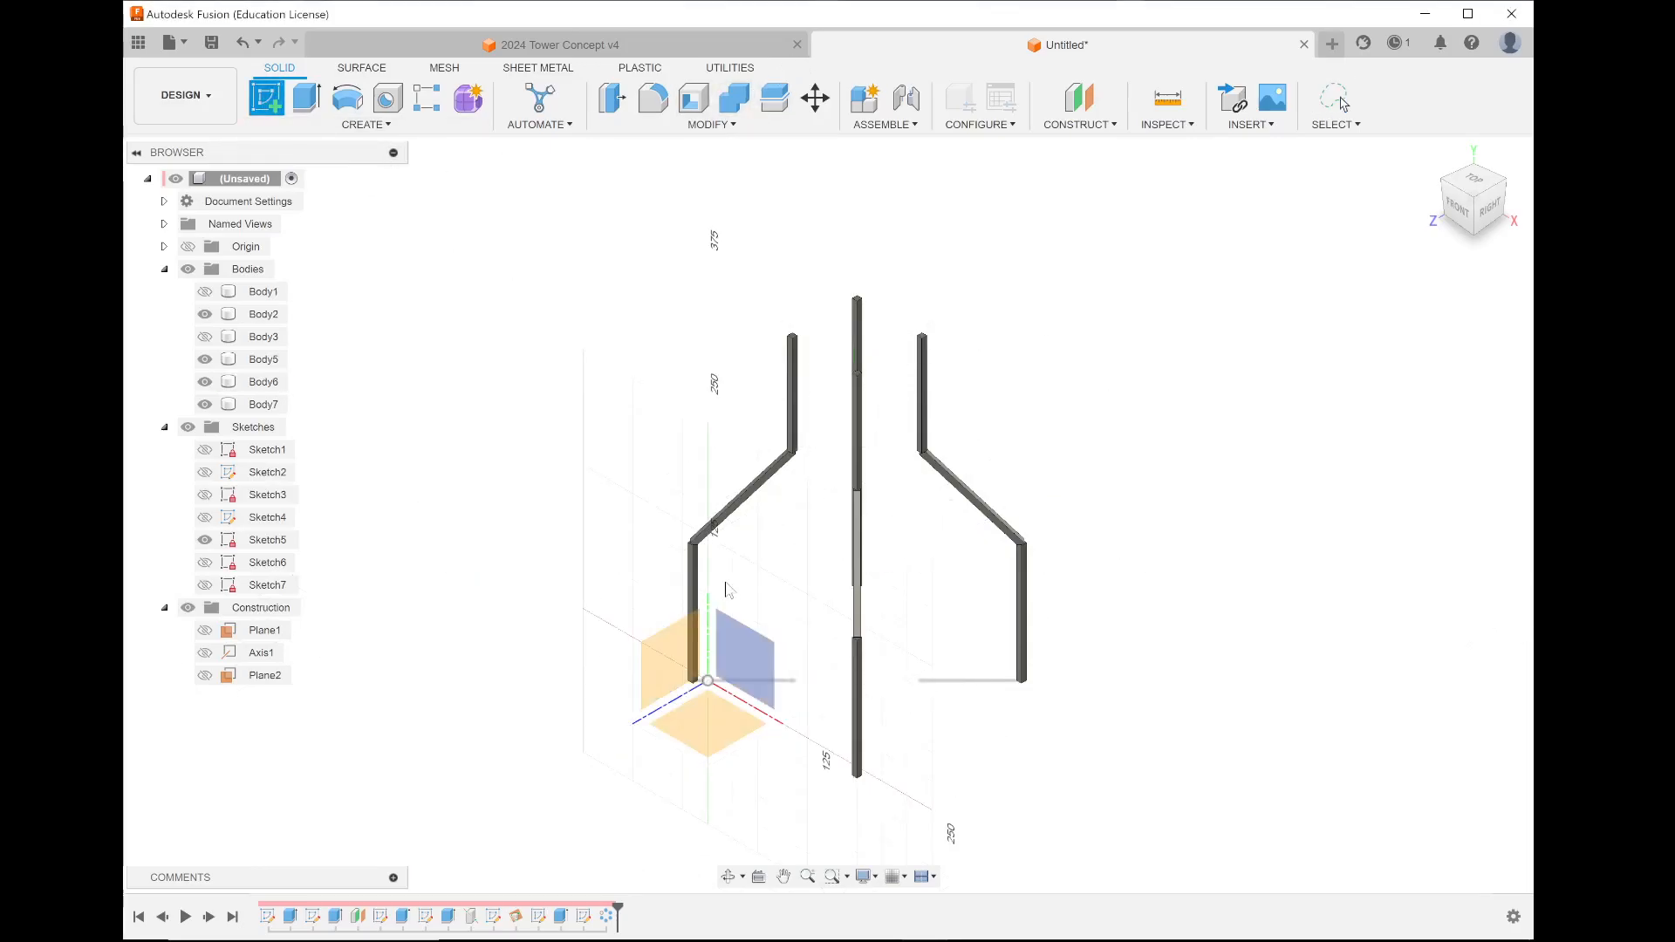
pyautogui.scroll(5, 719, 602)
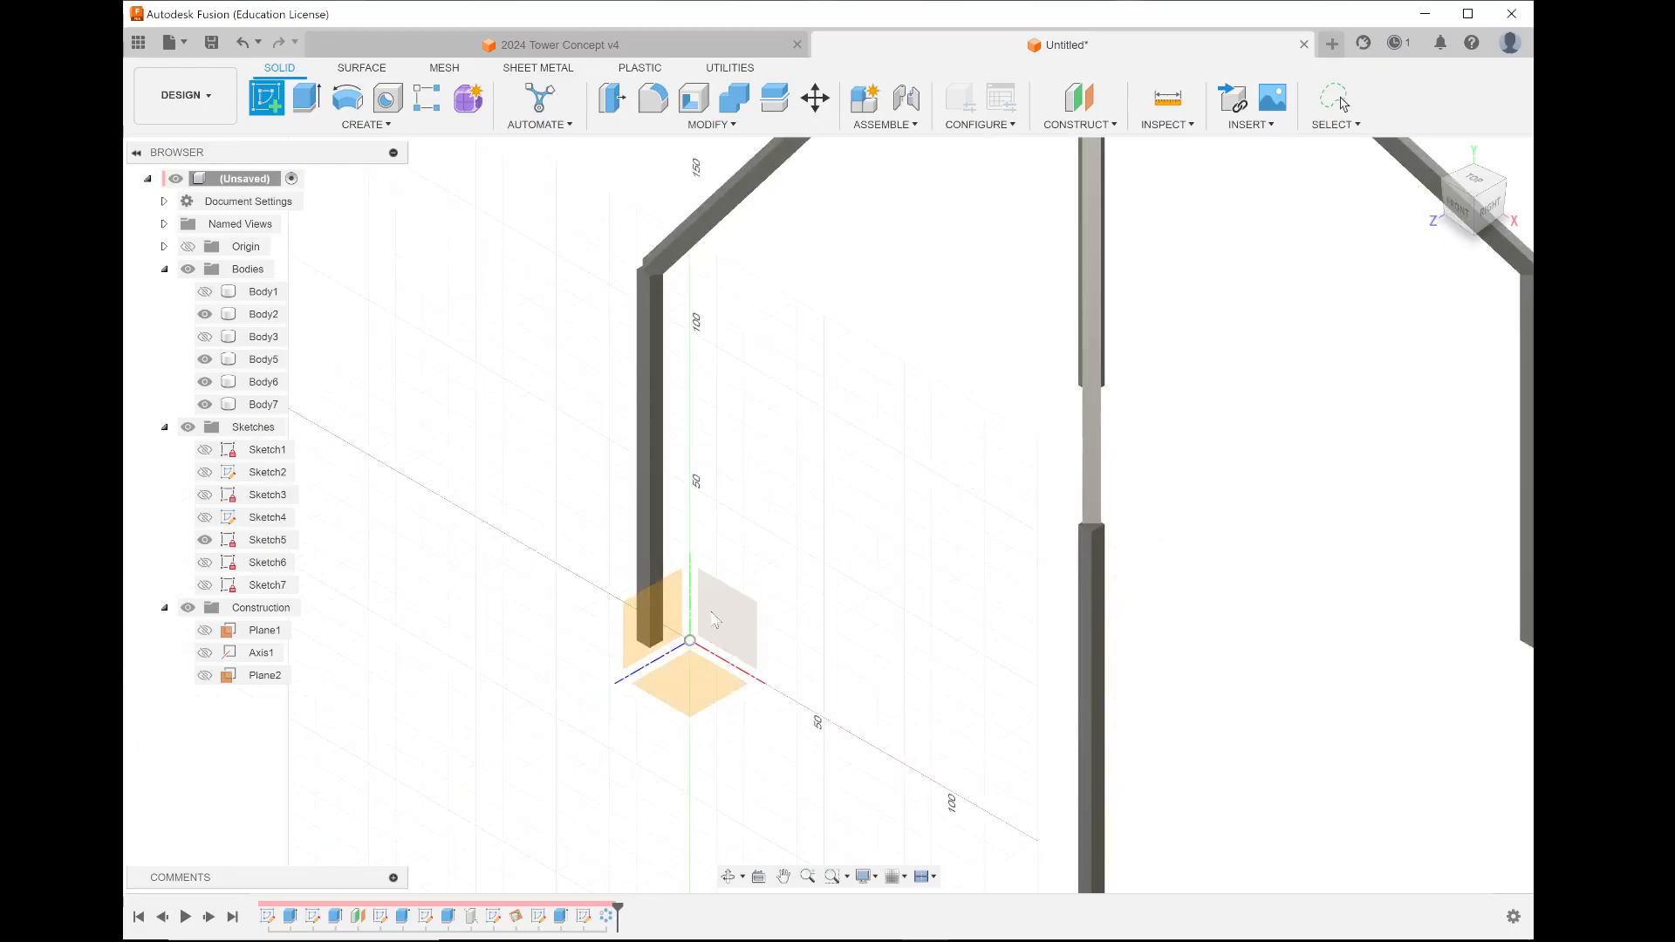
pyautogui.click(642, 374)
pyautogui.scroll(-5, 374, 486)
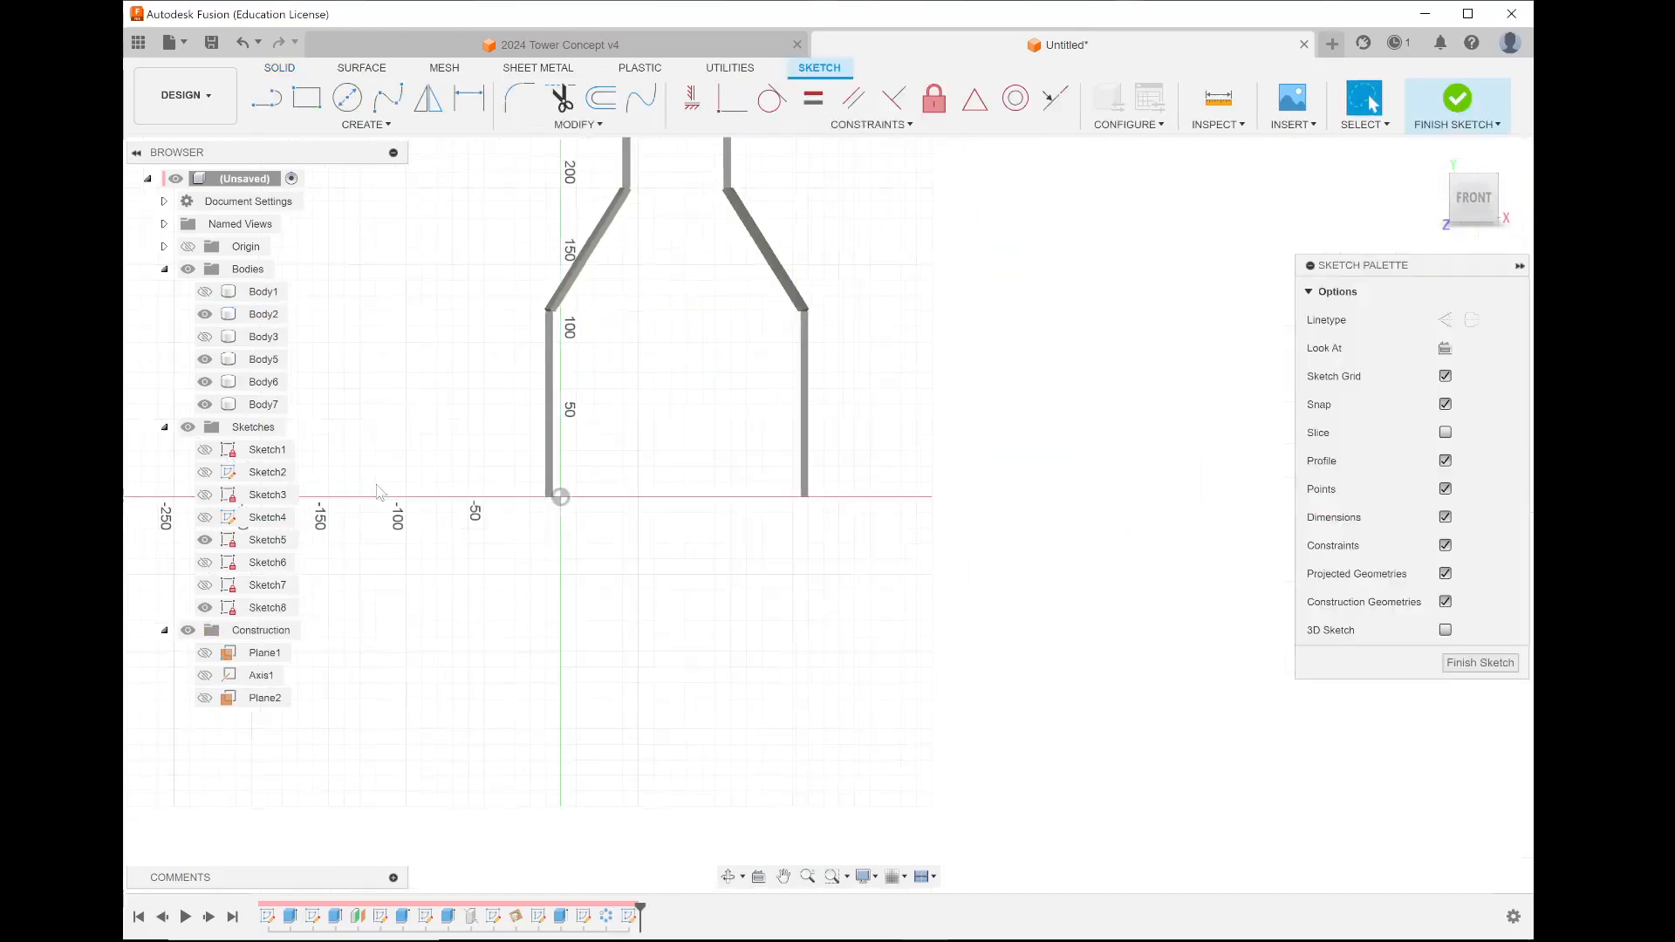
pyautogui.scroll(3, 590, 273)
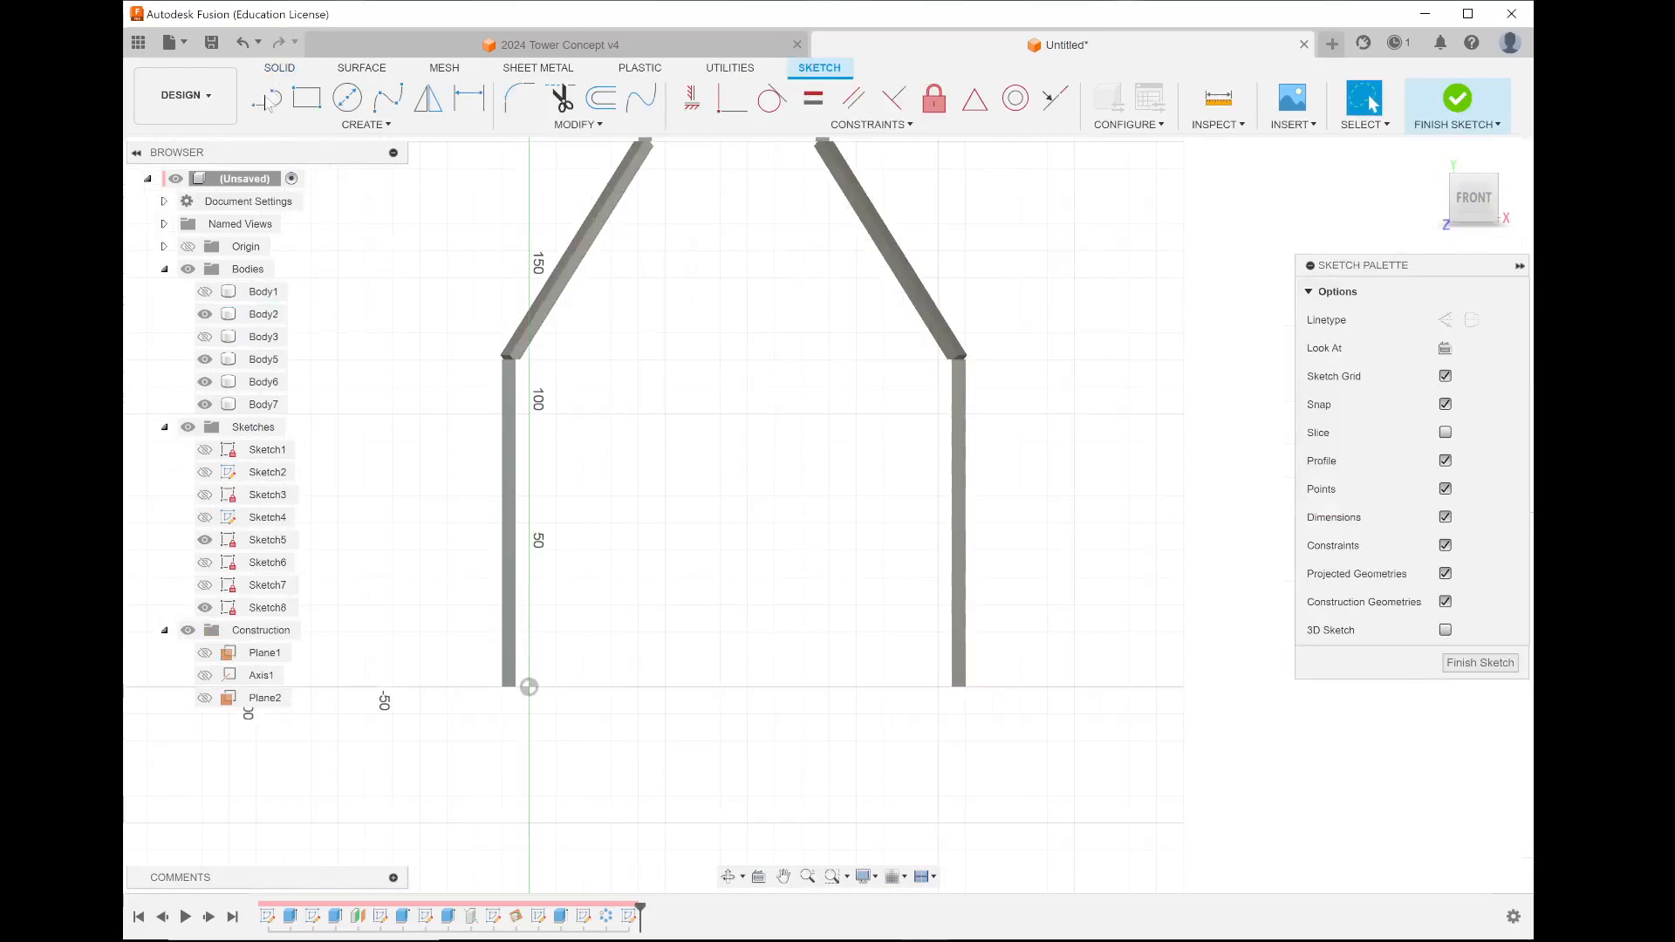
# - Sketch a 160 mm by 5 mm rectangle between the two legs, starting at the left leg's inner bottom corner
pyautogui.click(304, 101)
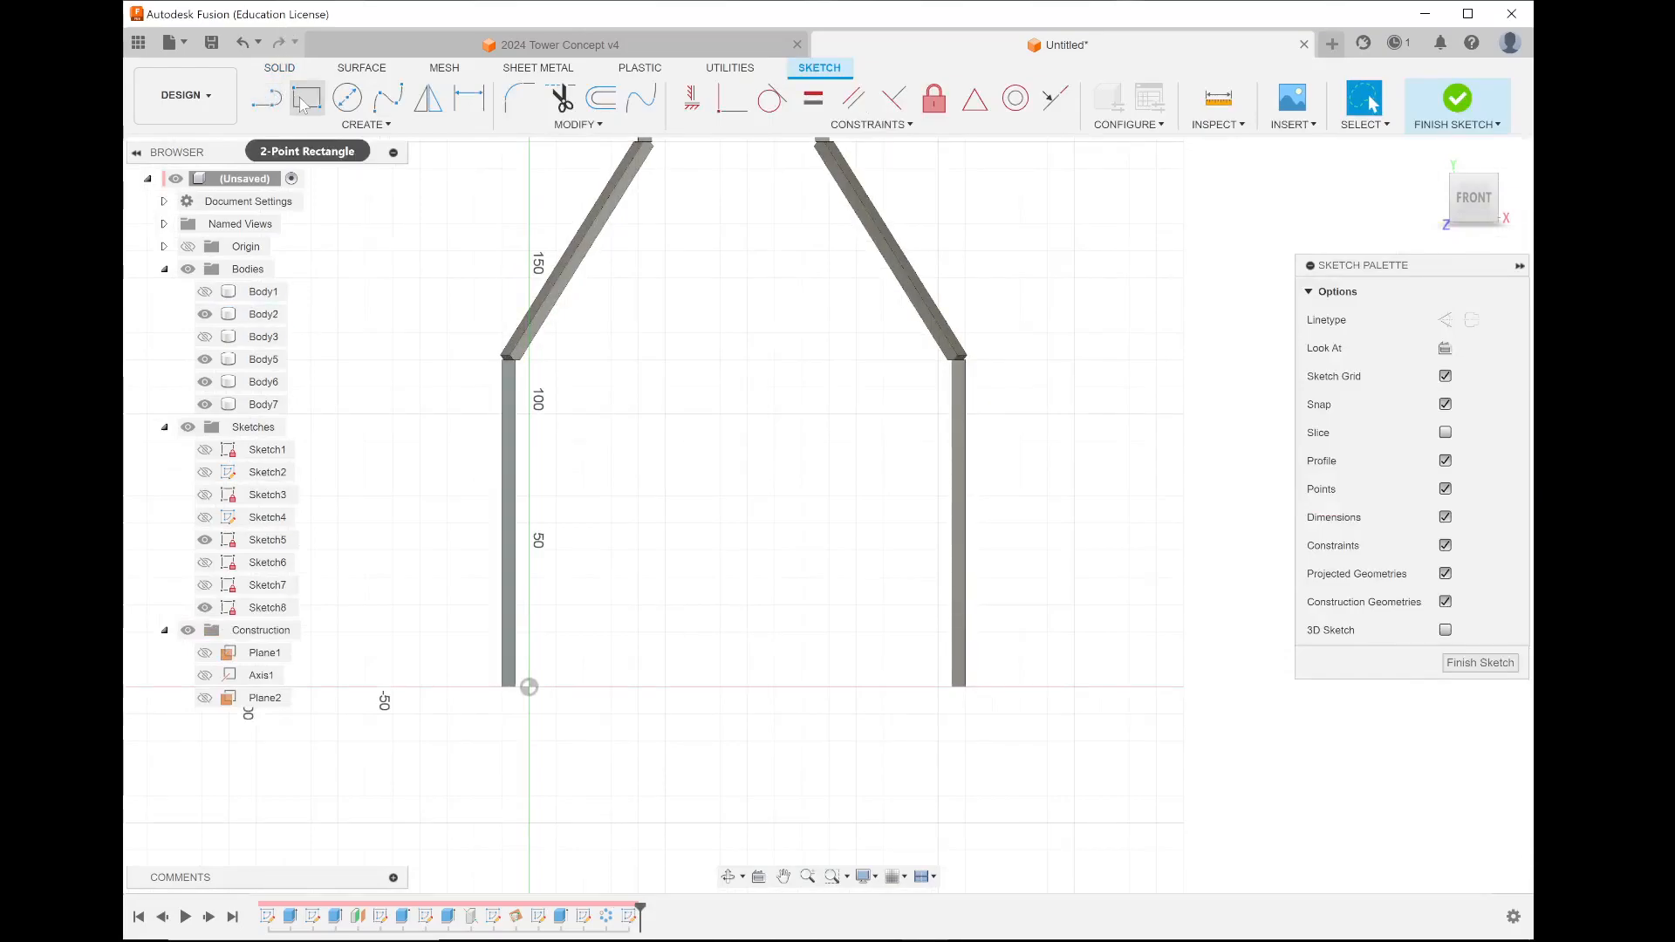
pyautogui.click(527, 688)
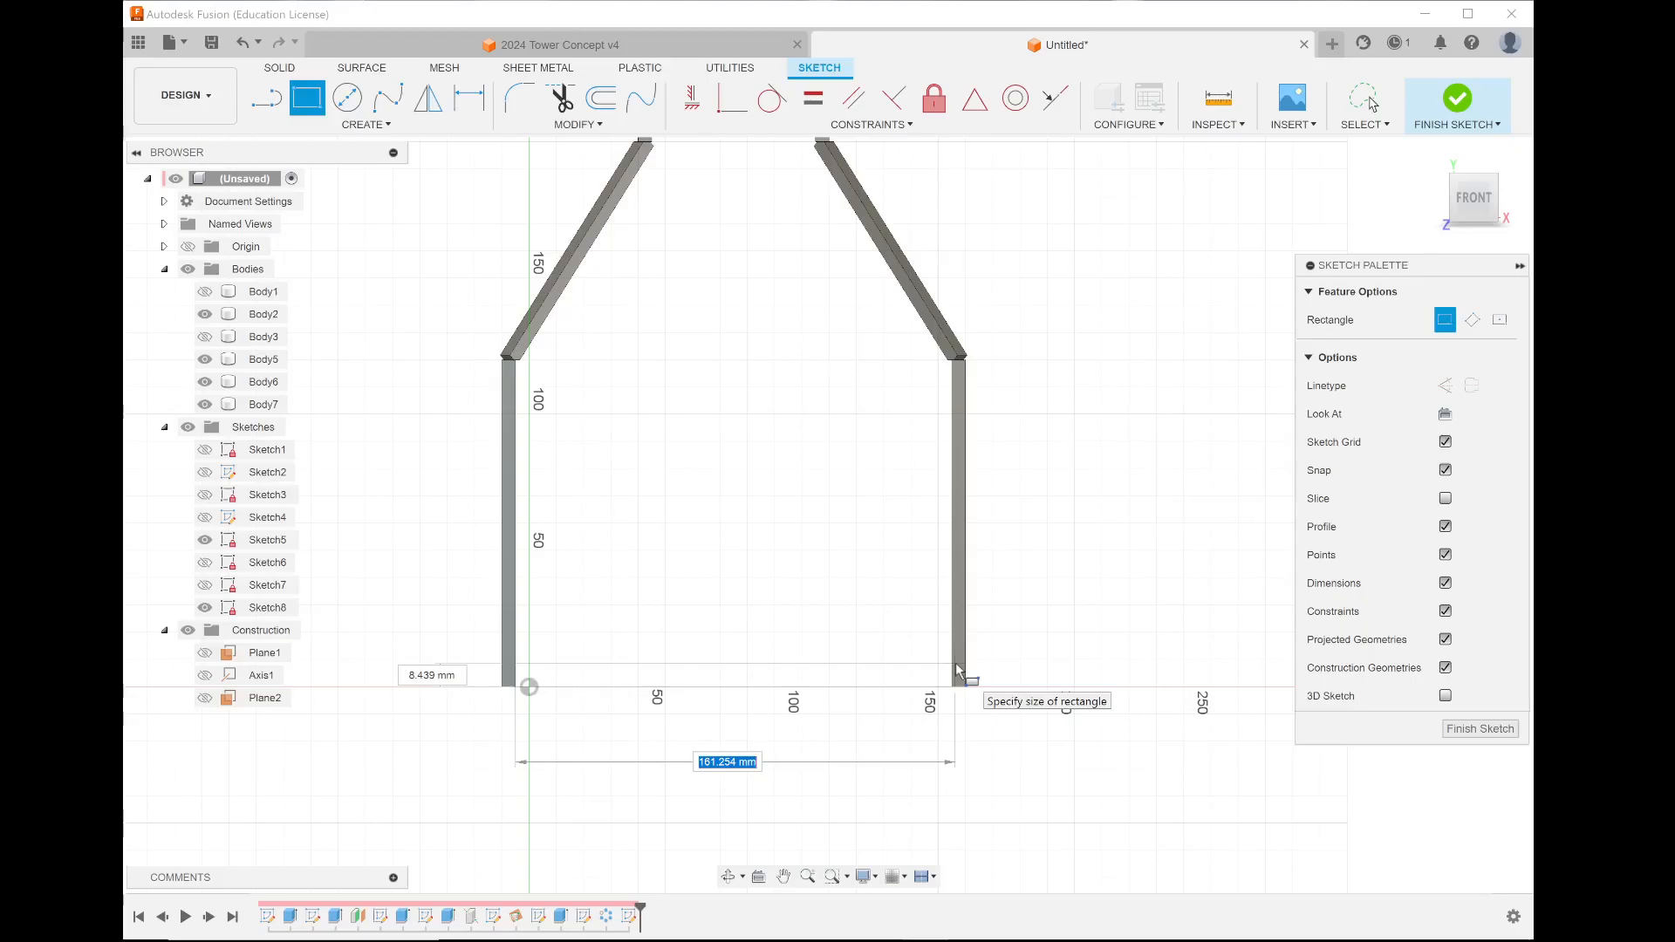
pyautogui.write('16')
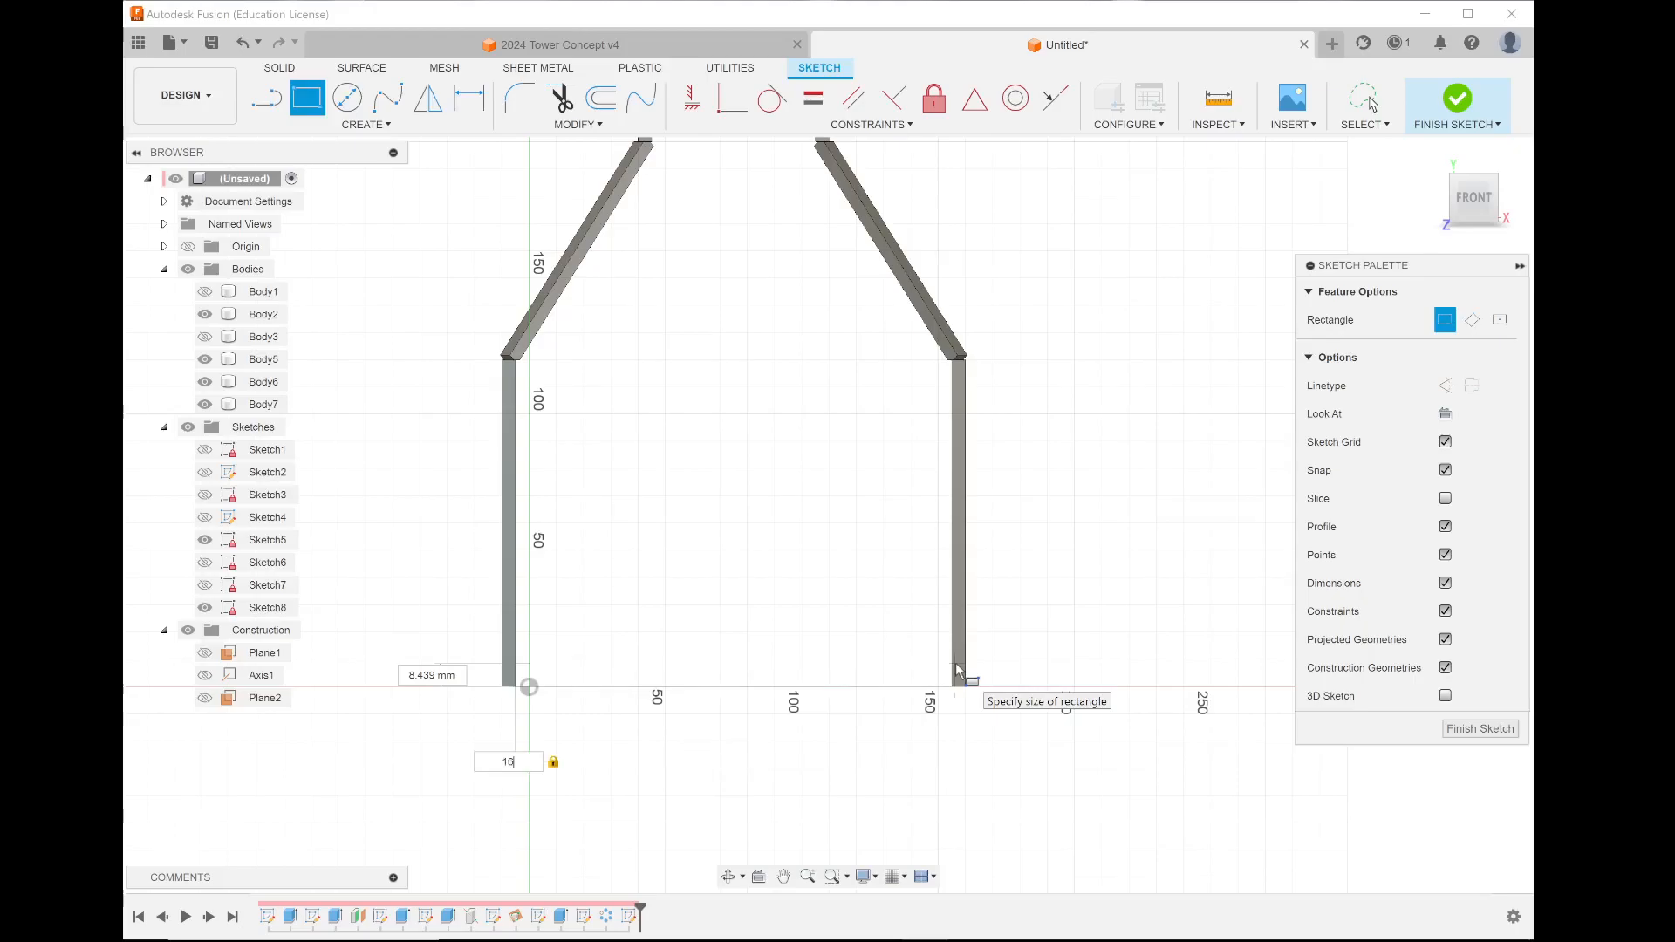
pyautogui.write('0')
pyautogui.press('Tab')
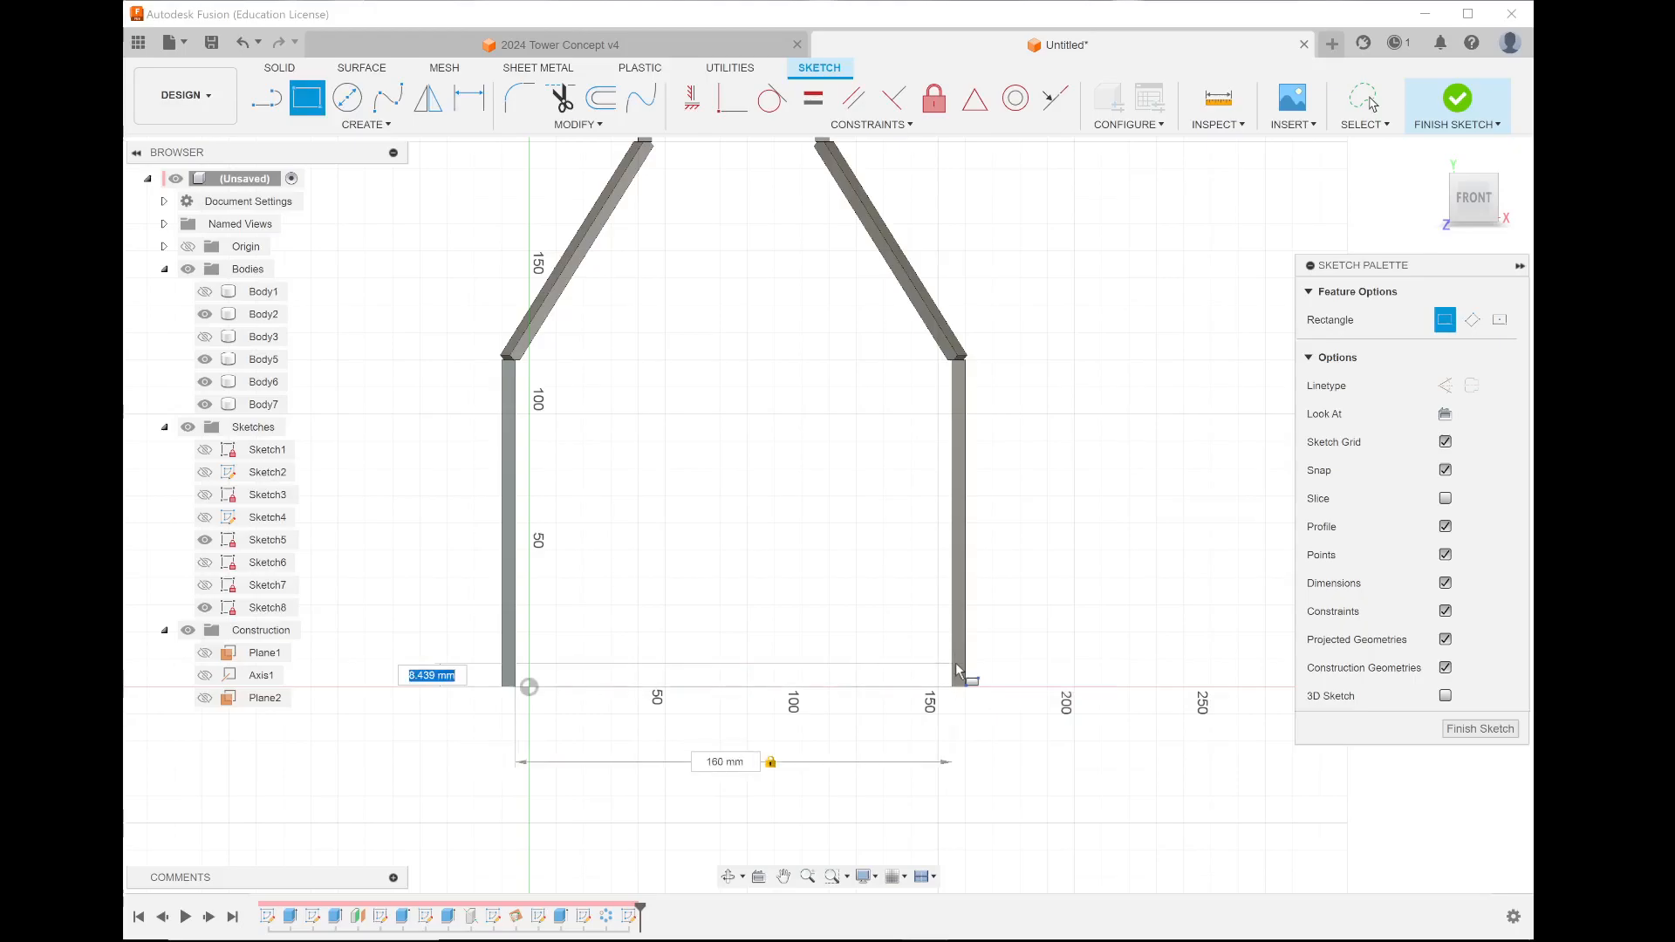
pyautogui.write('5')
pyautogui.press('Return')
pyautogui.press('Escape')
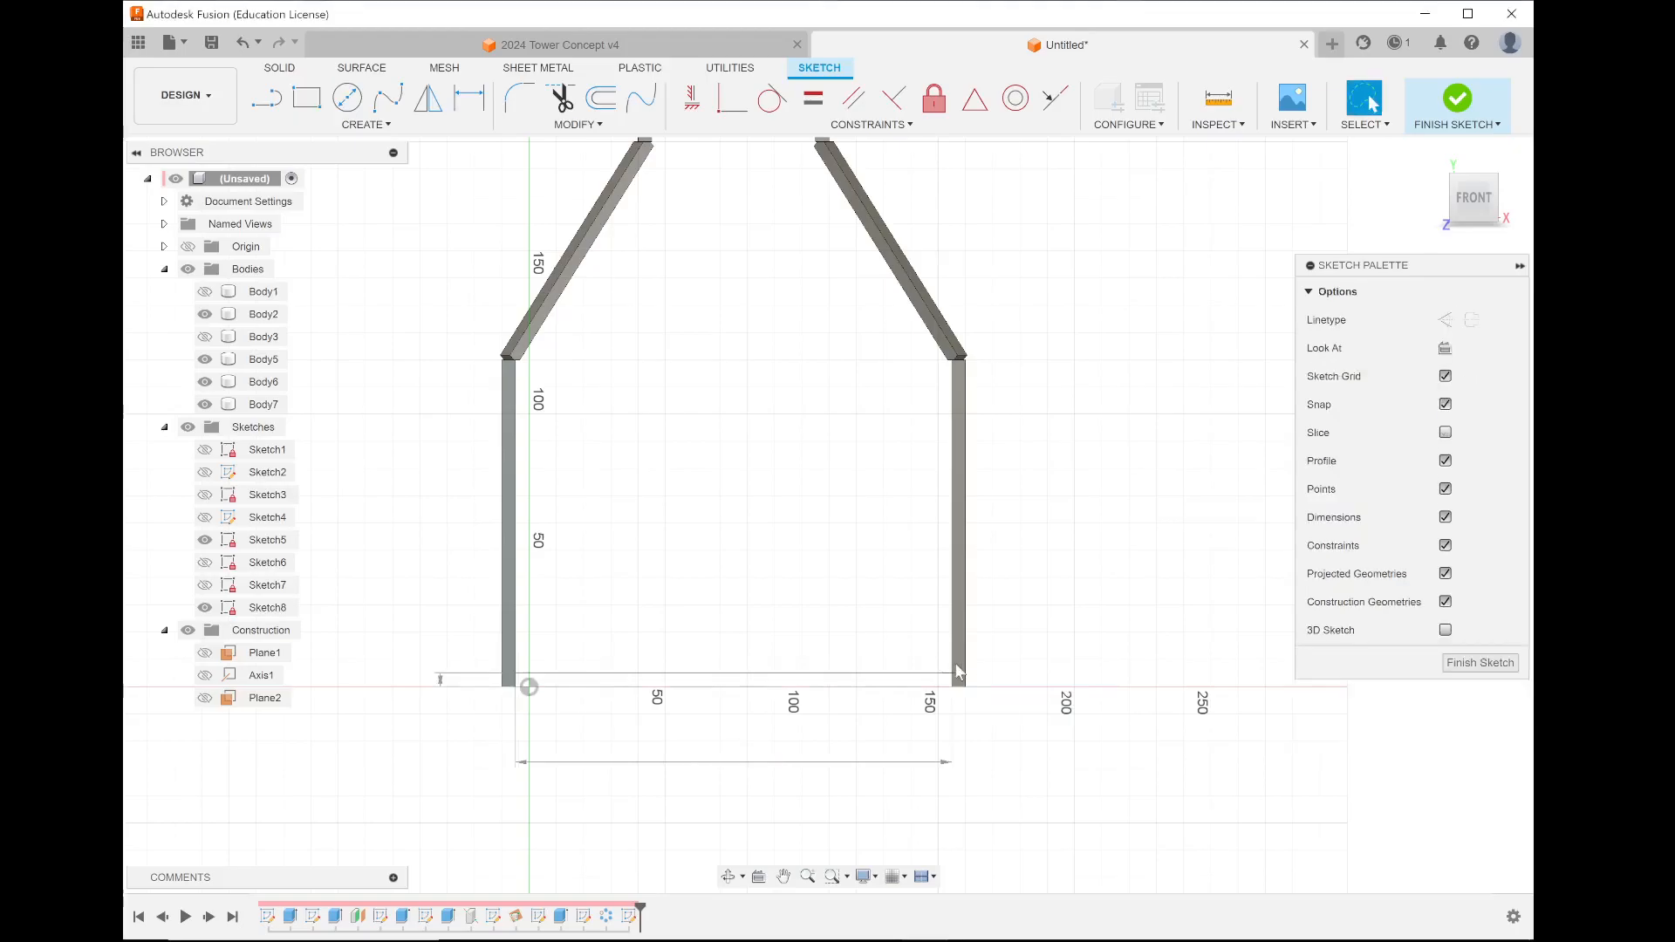
pyautogui.click(306, 98)
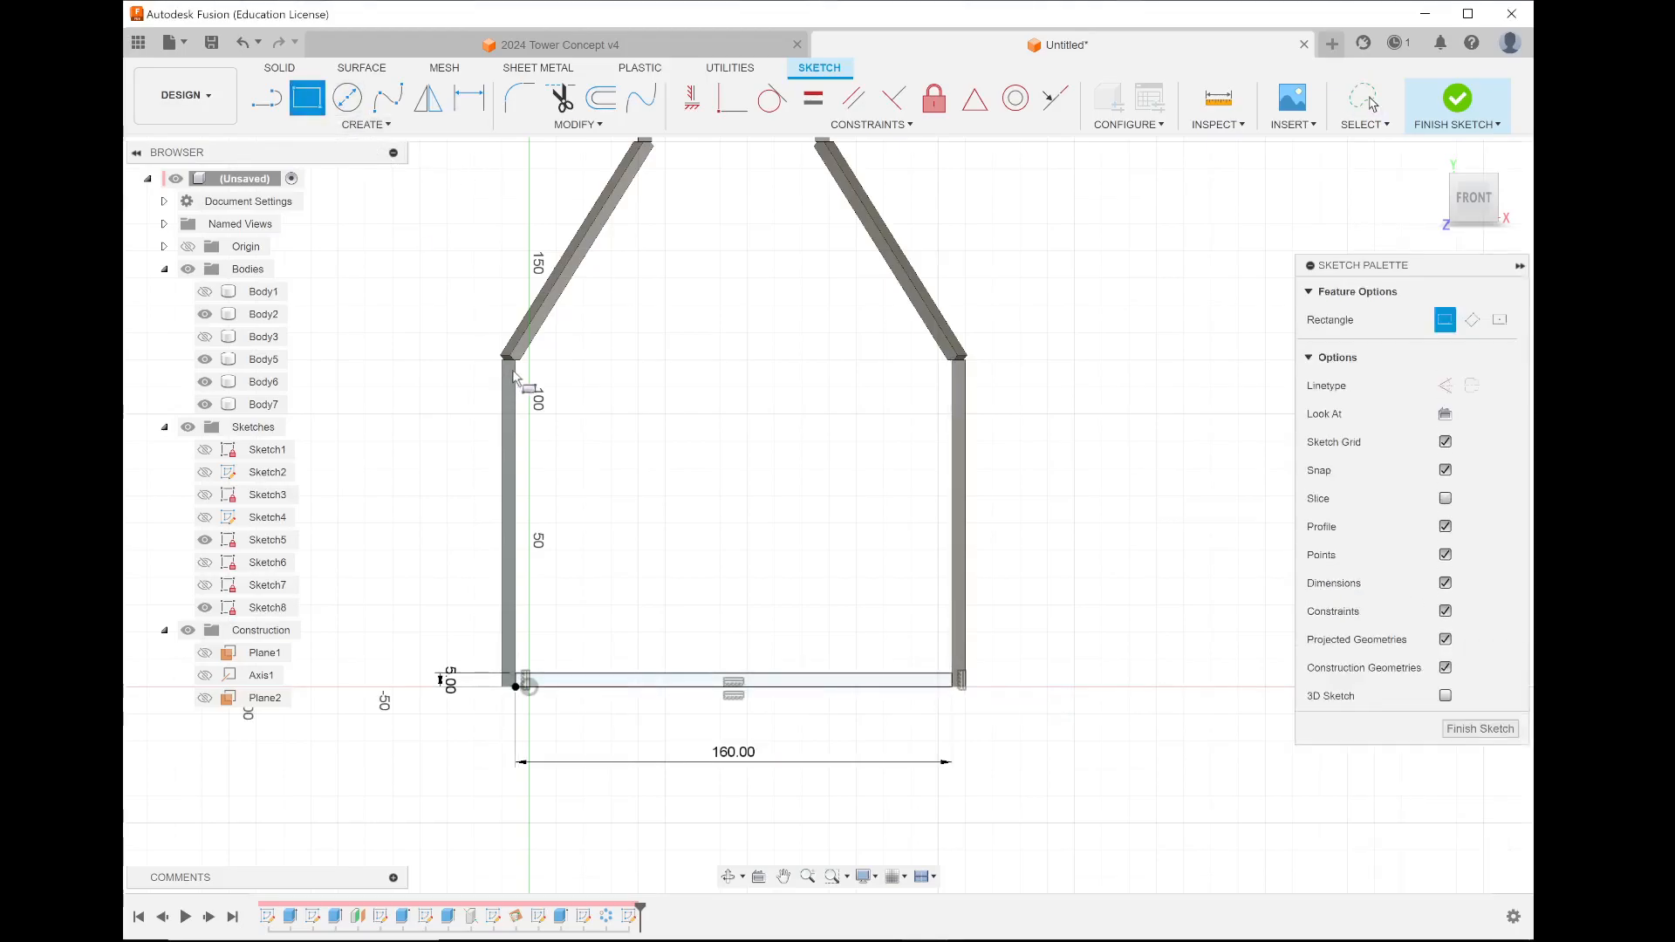
pyautogui.click(389, 125)
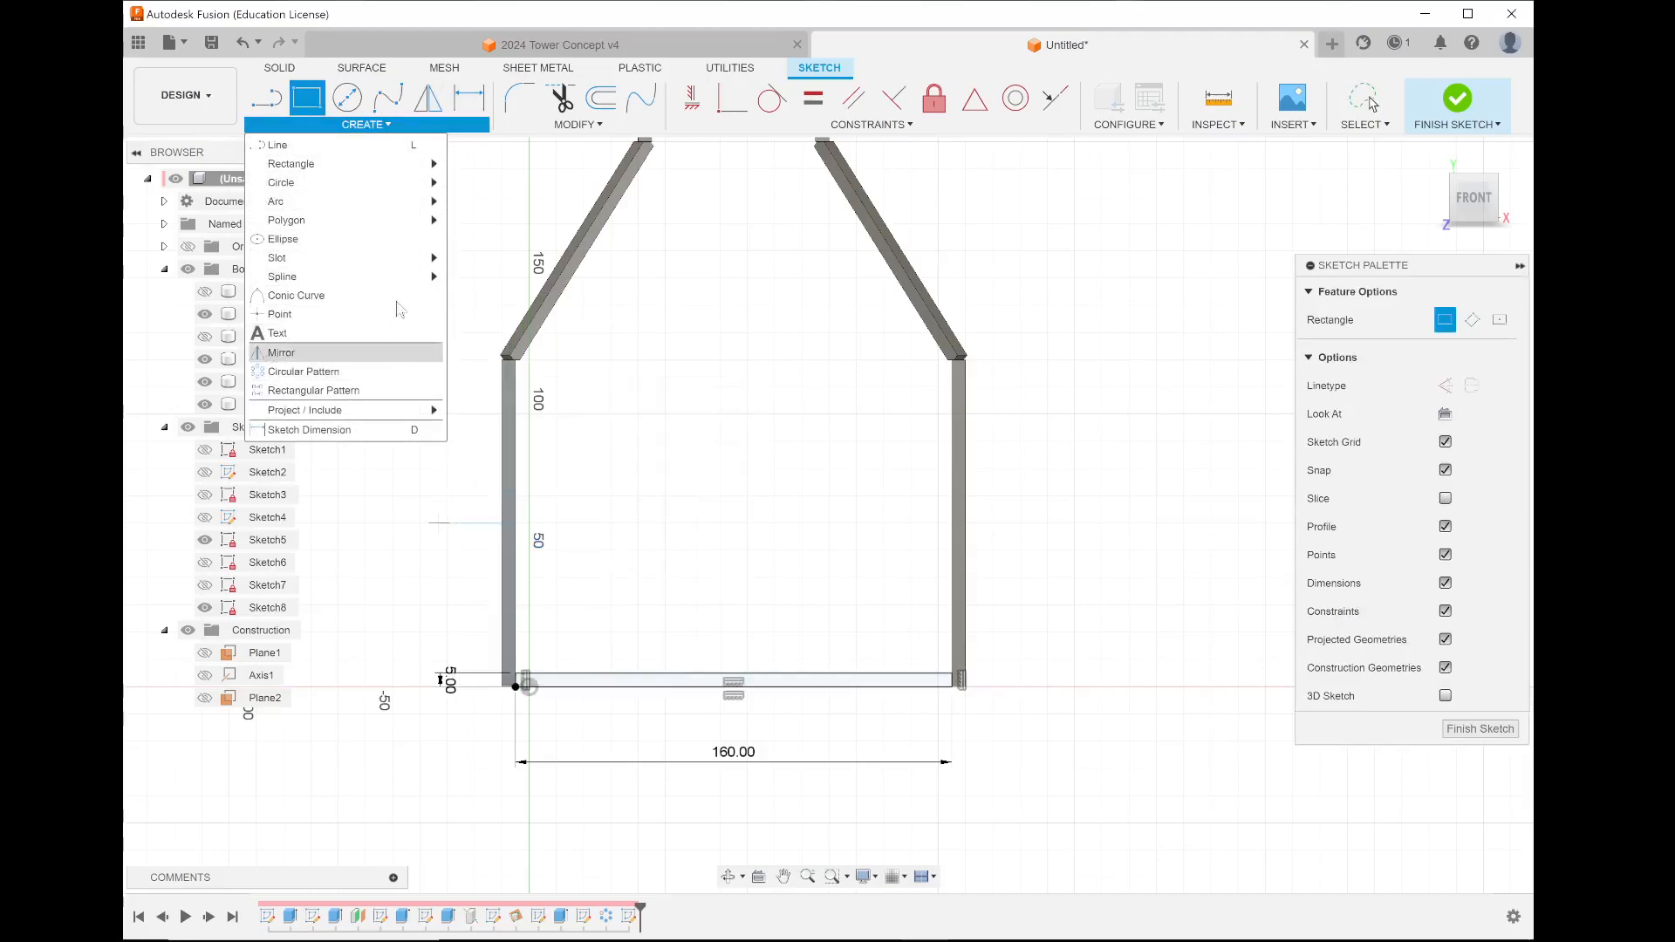
pyautogui.click(576, 125)
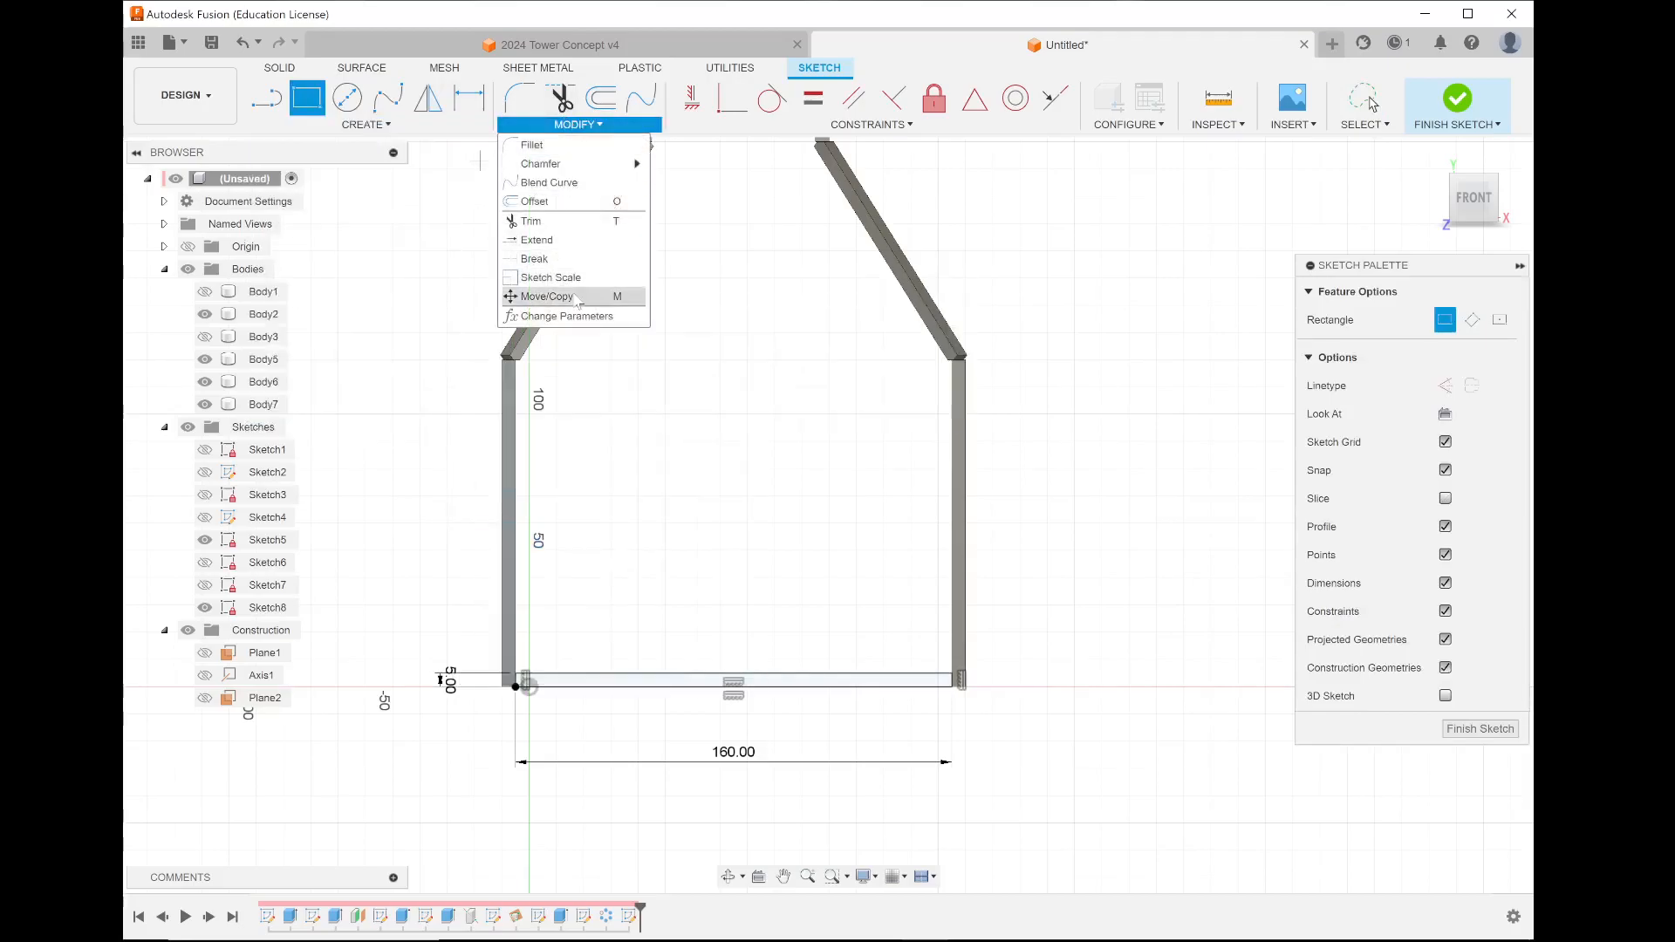
pyautogui.click(534, 297)
pyautogui.click(714, 680)
pyautogui.click(706, 686)
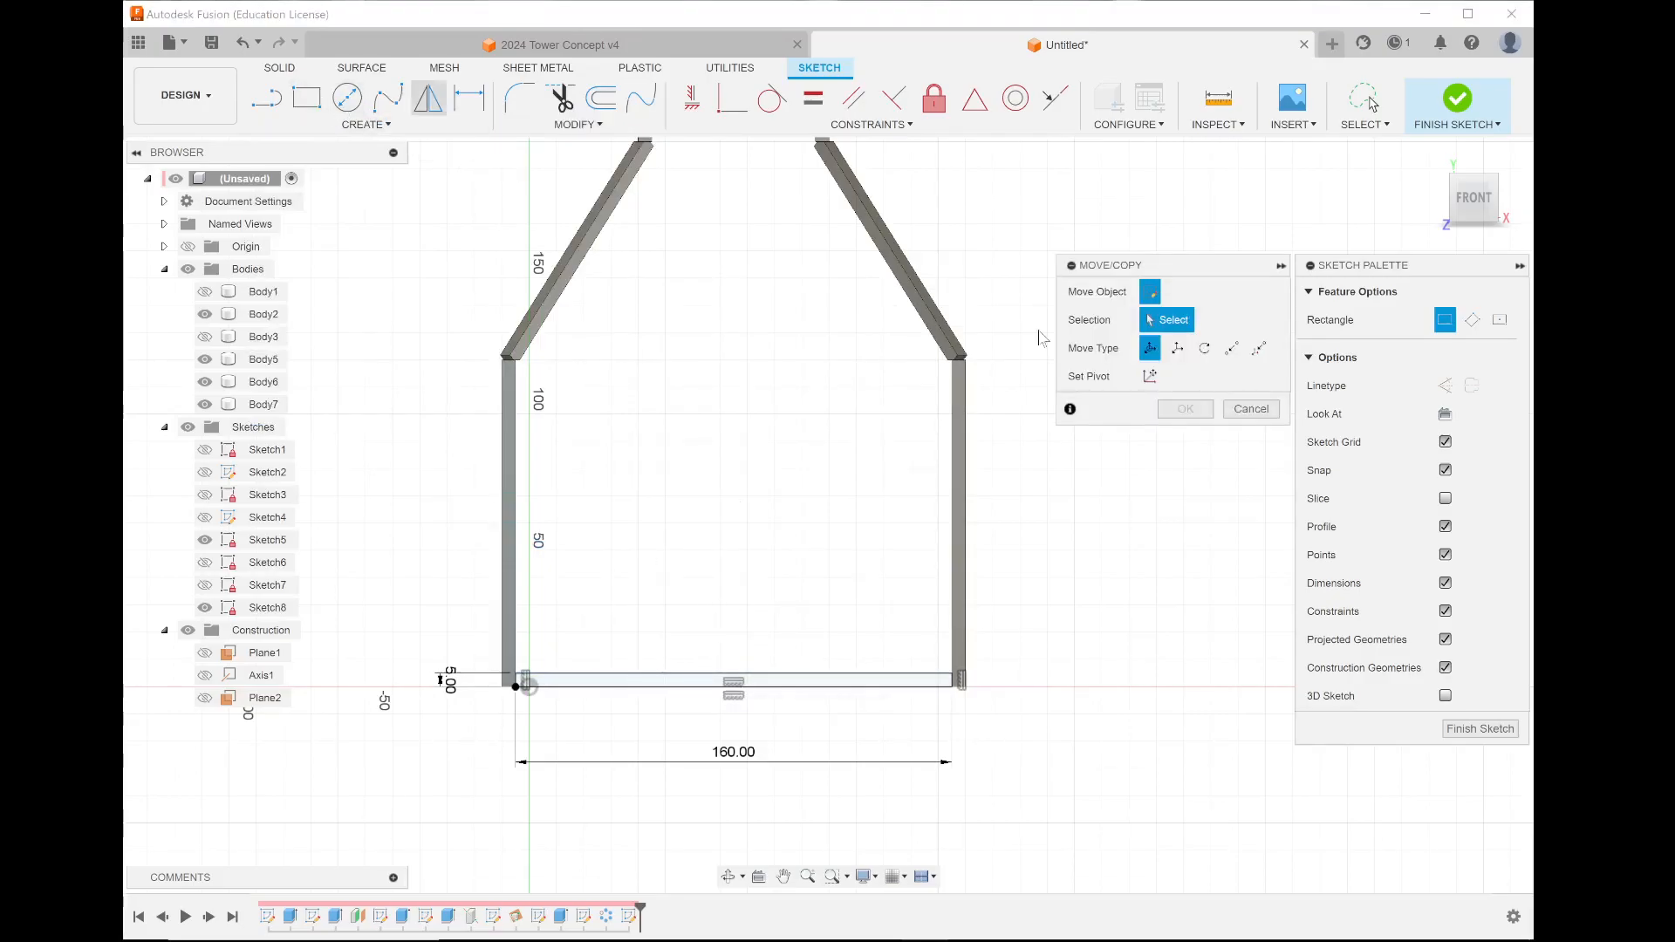
pyautogui.click(1252, 408)
pyautogui.press('l')
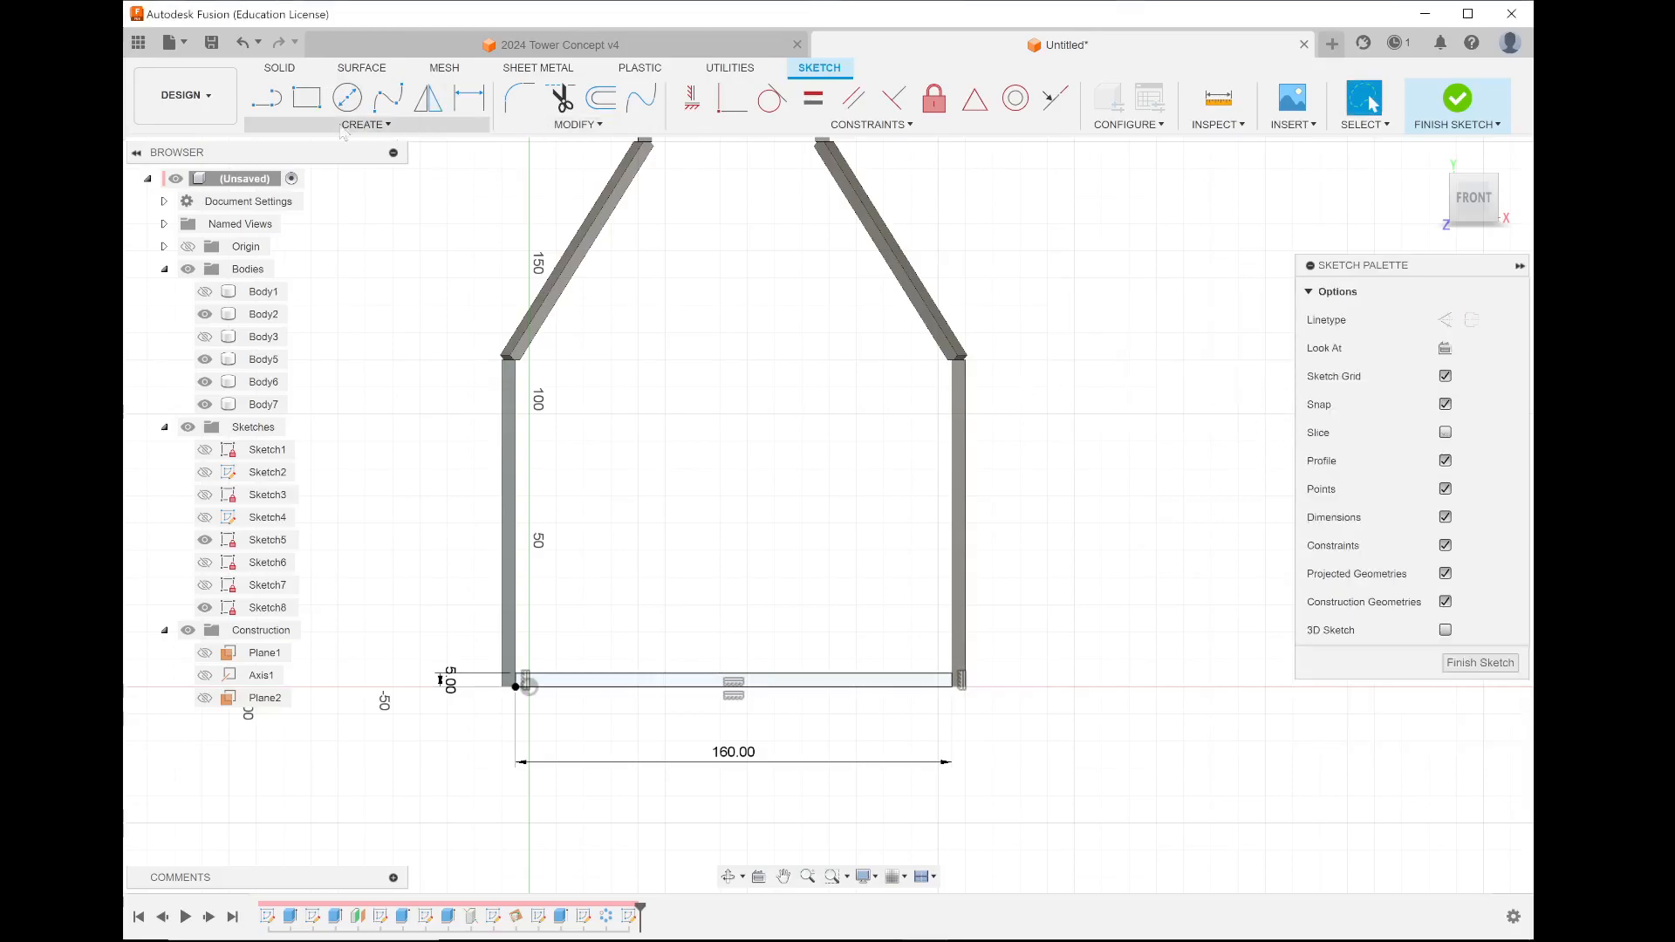
pyautogui.click(516, 359)
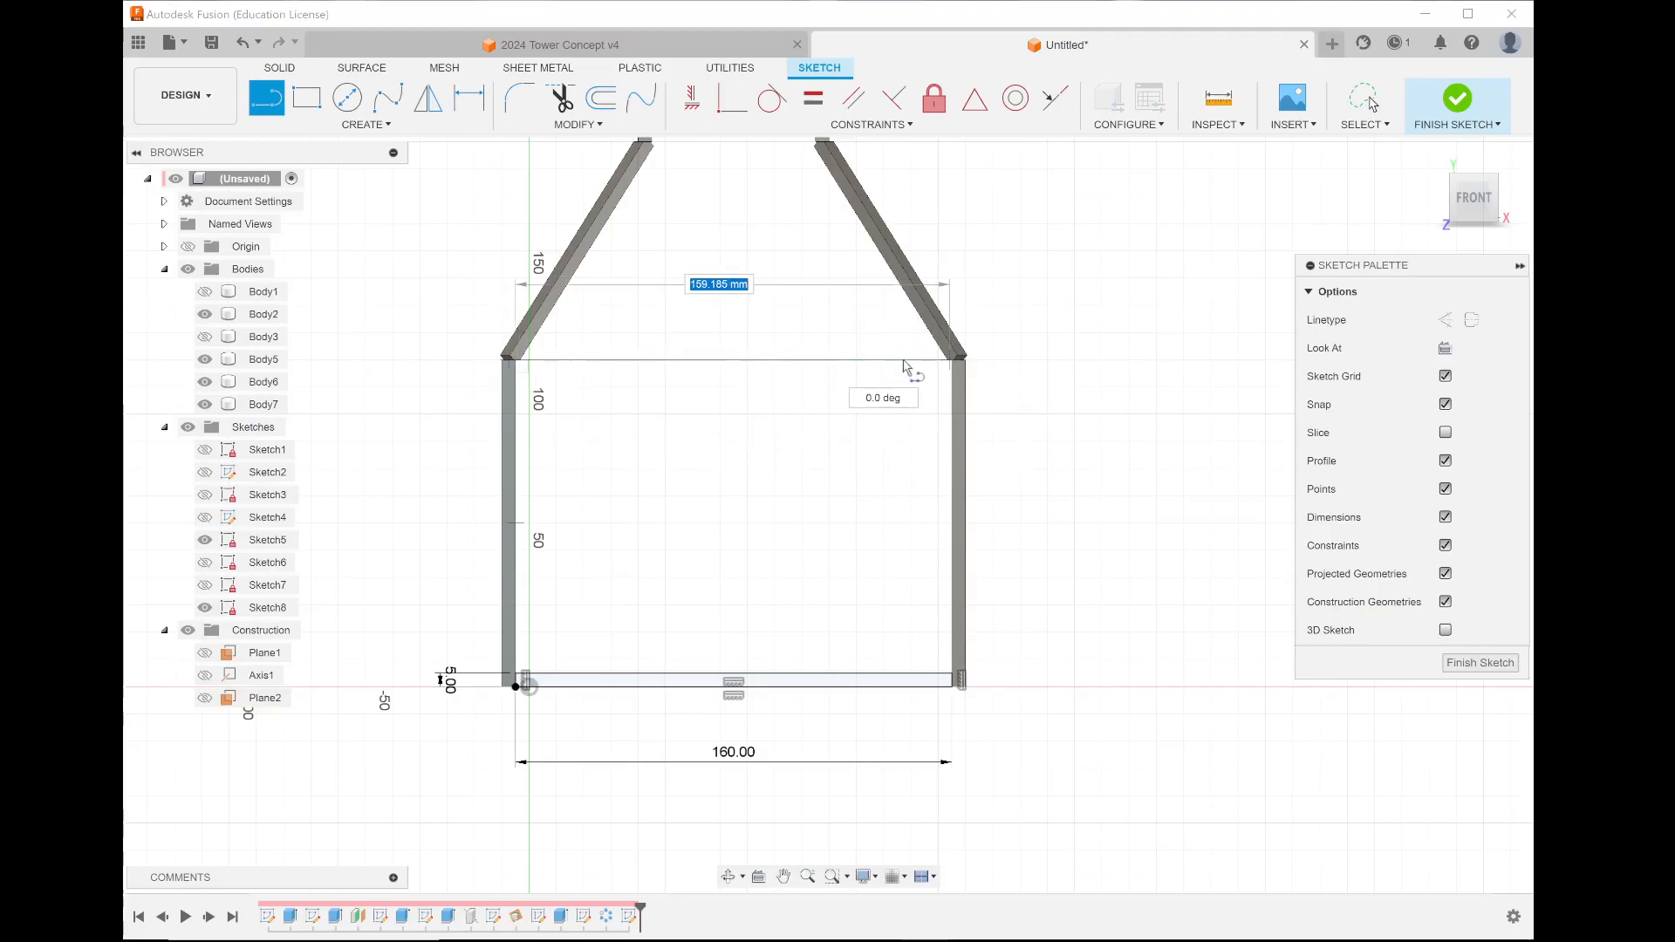
pyautogui.press('Escape')
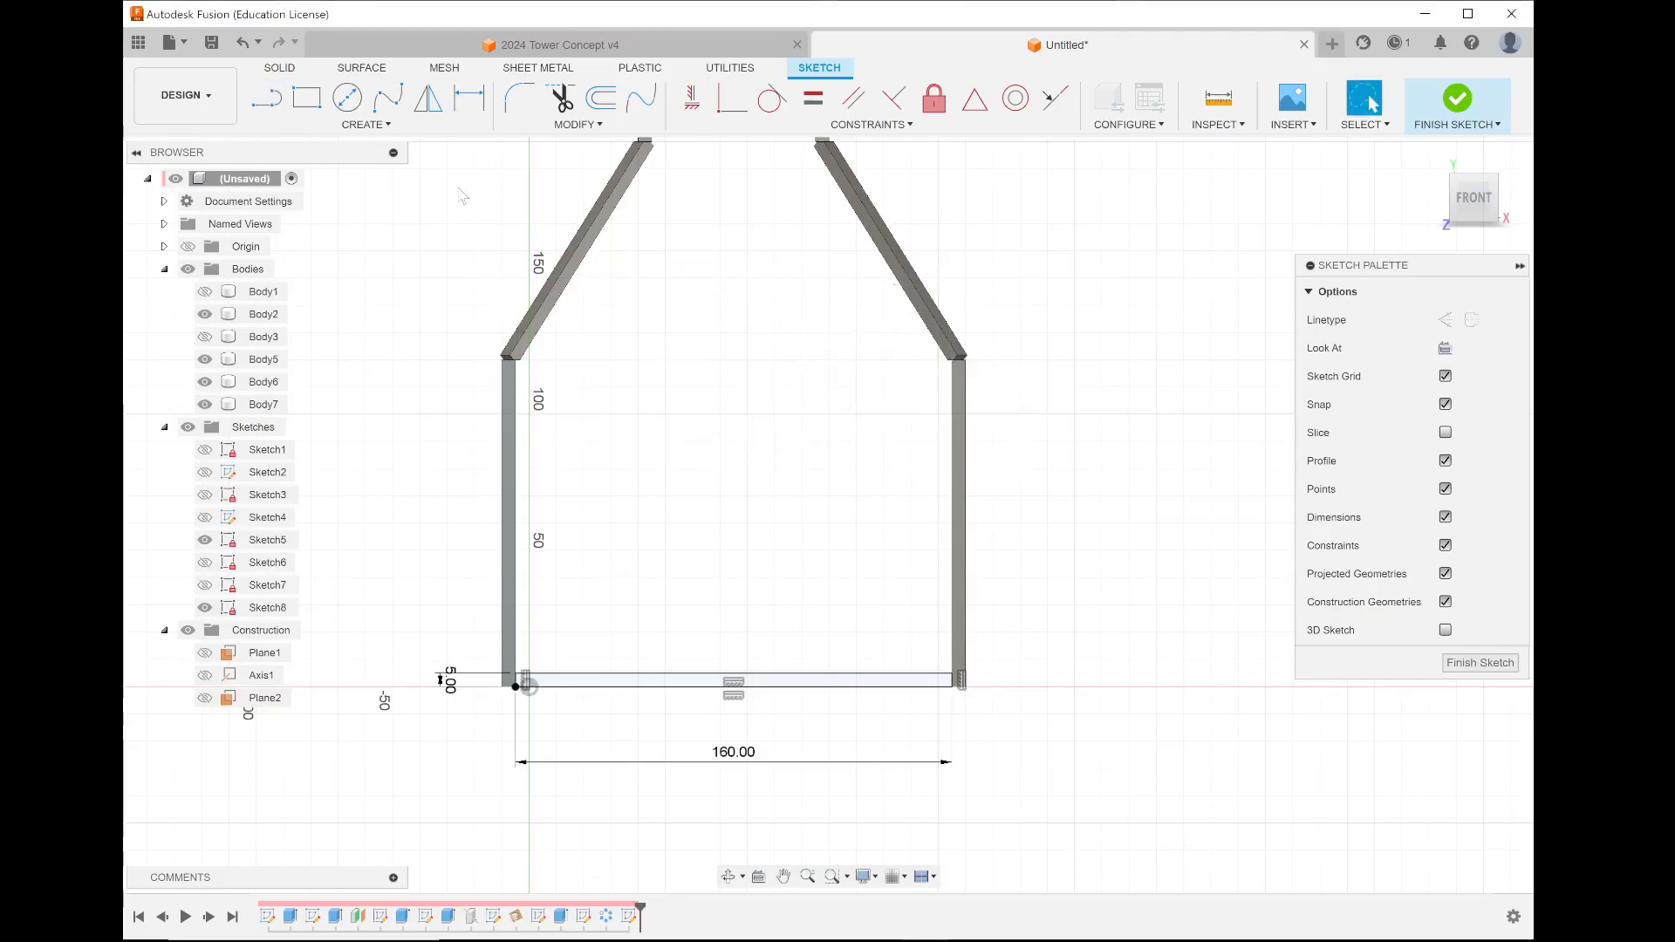
# - Sketch a second 160 mm by 5 mm rectangle between the legs, extending downward from the top of the lower vertical members
pyautogui.click(306, 98)
pyautogui.click(515, 363)
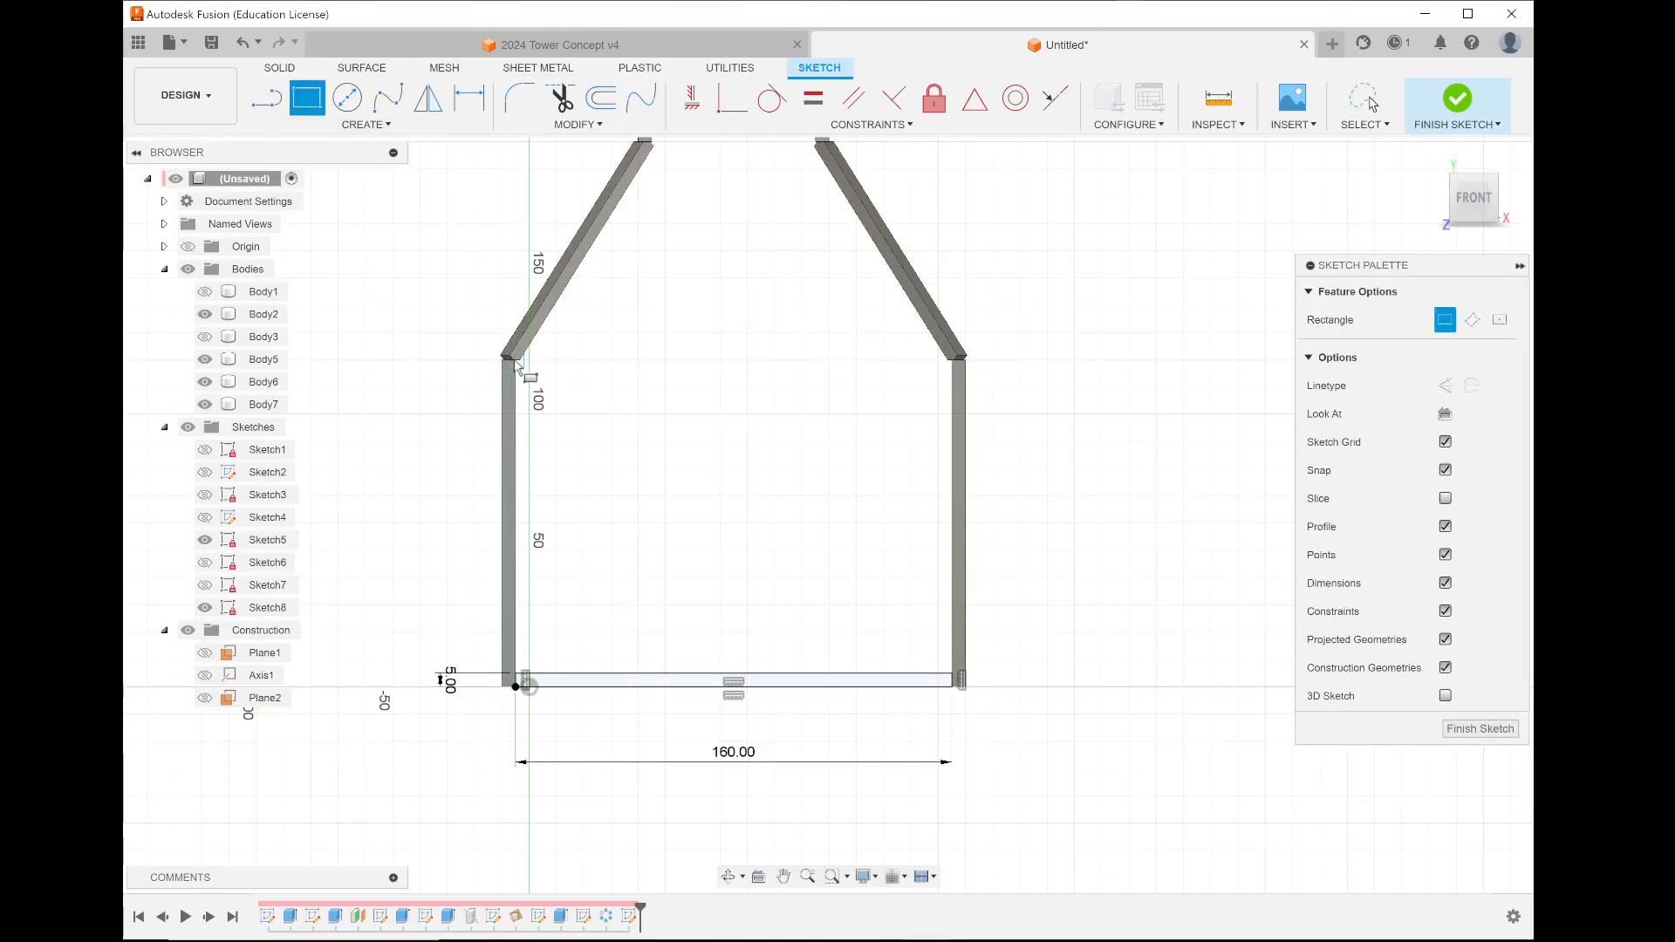
pyautogui.press('Tab')
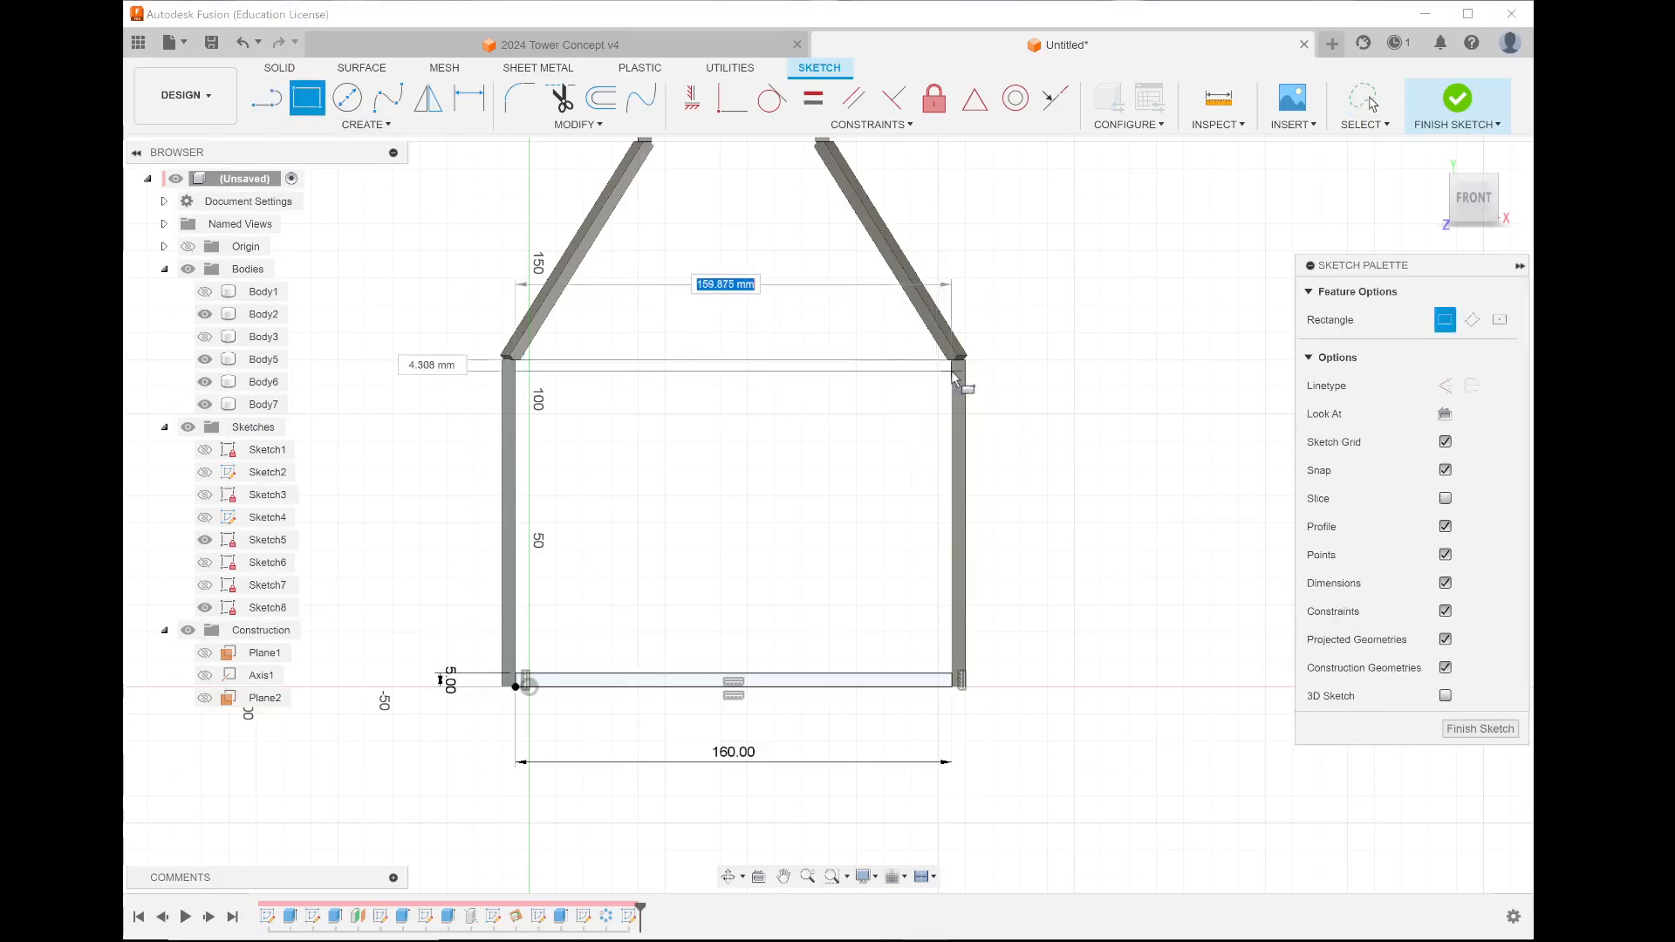
pyautogui.write('160')
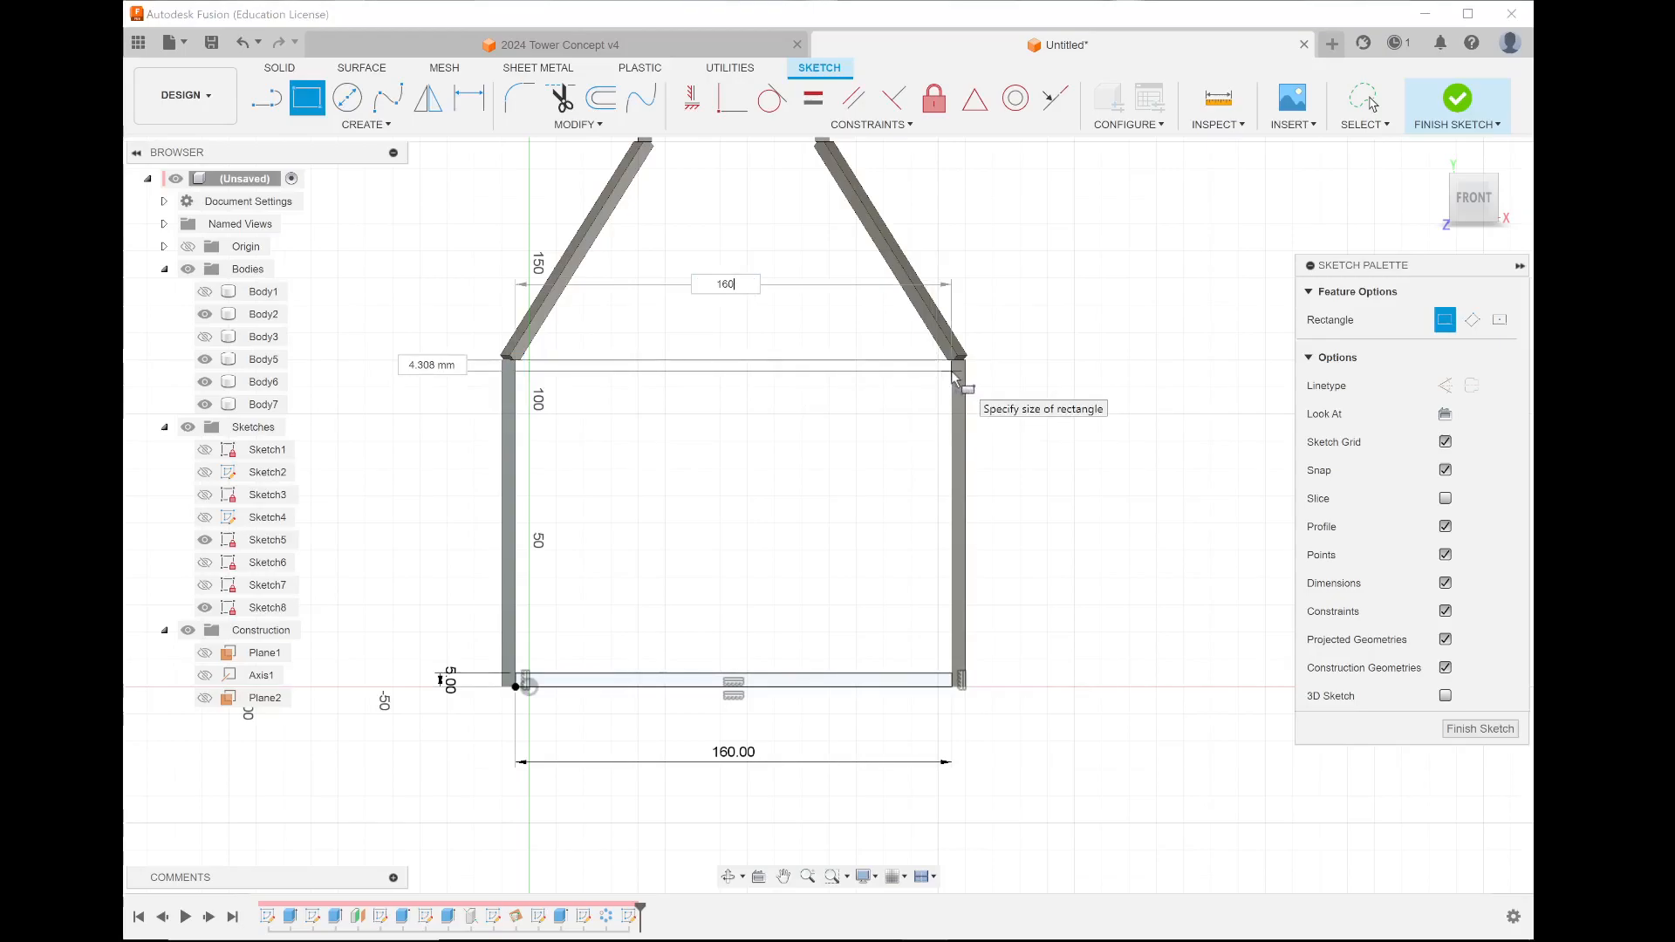
pyautogui.press('Tab')
pyautogui.write('5')
pyautogui.press('Return')
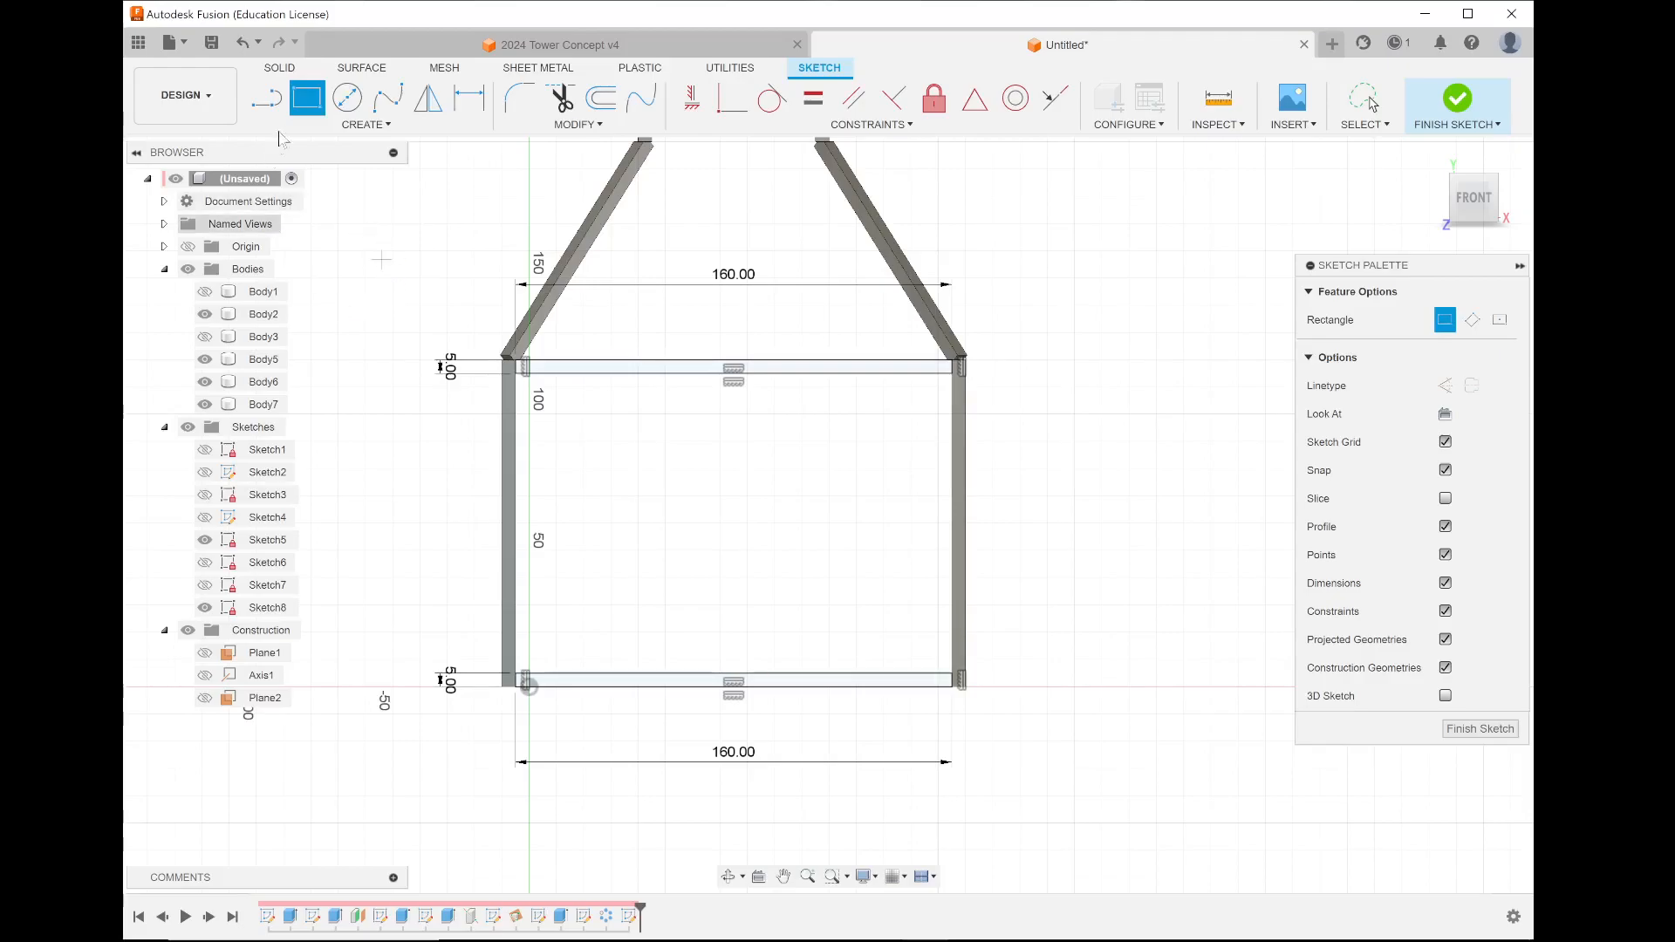
# - Draw a diagonal line from the lower rectangle's upper-left corner to the upper rectangle's bottom edge, just short of its right corner
pyautogui.click(266, 98)
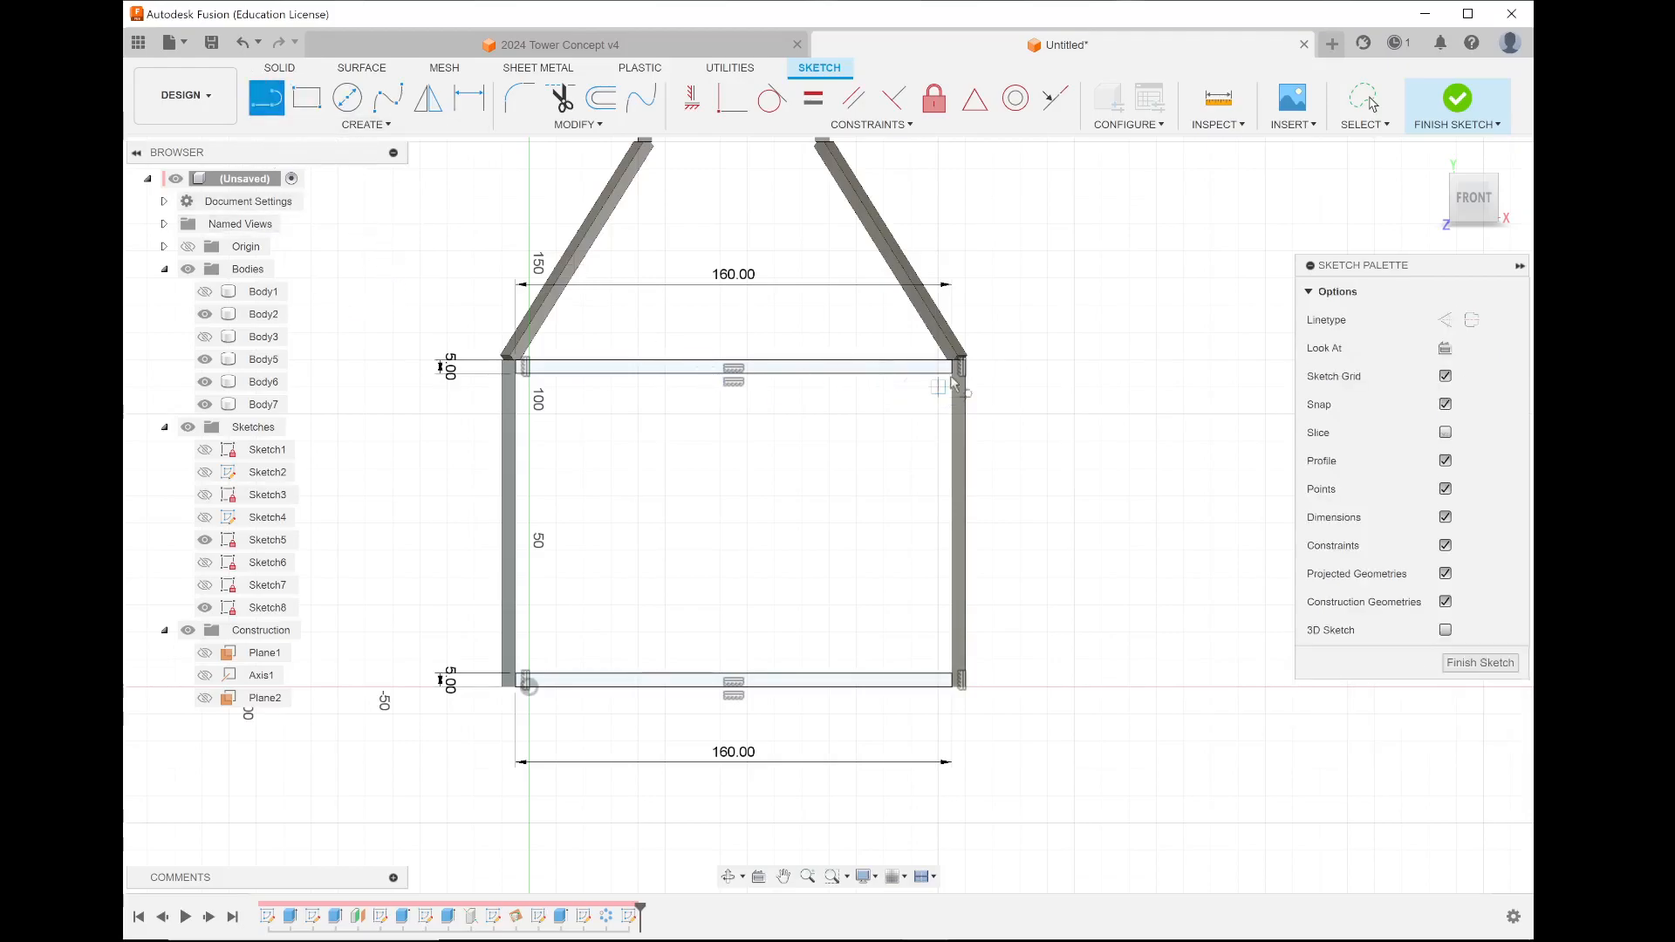
pyautogui.scroll(3, 519, 686)
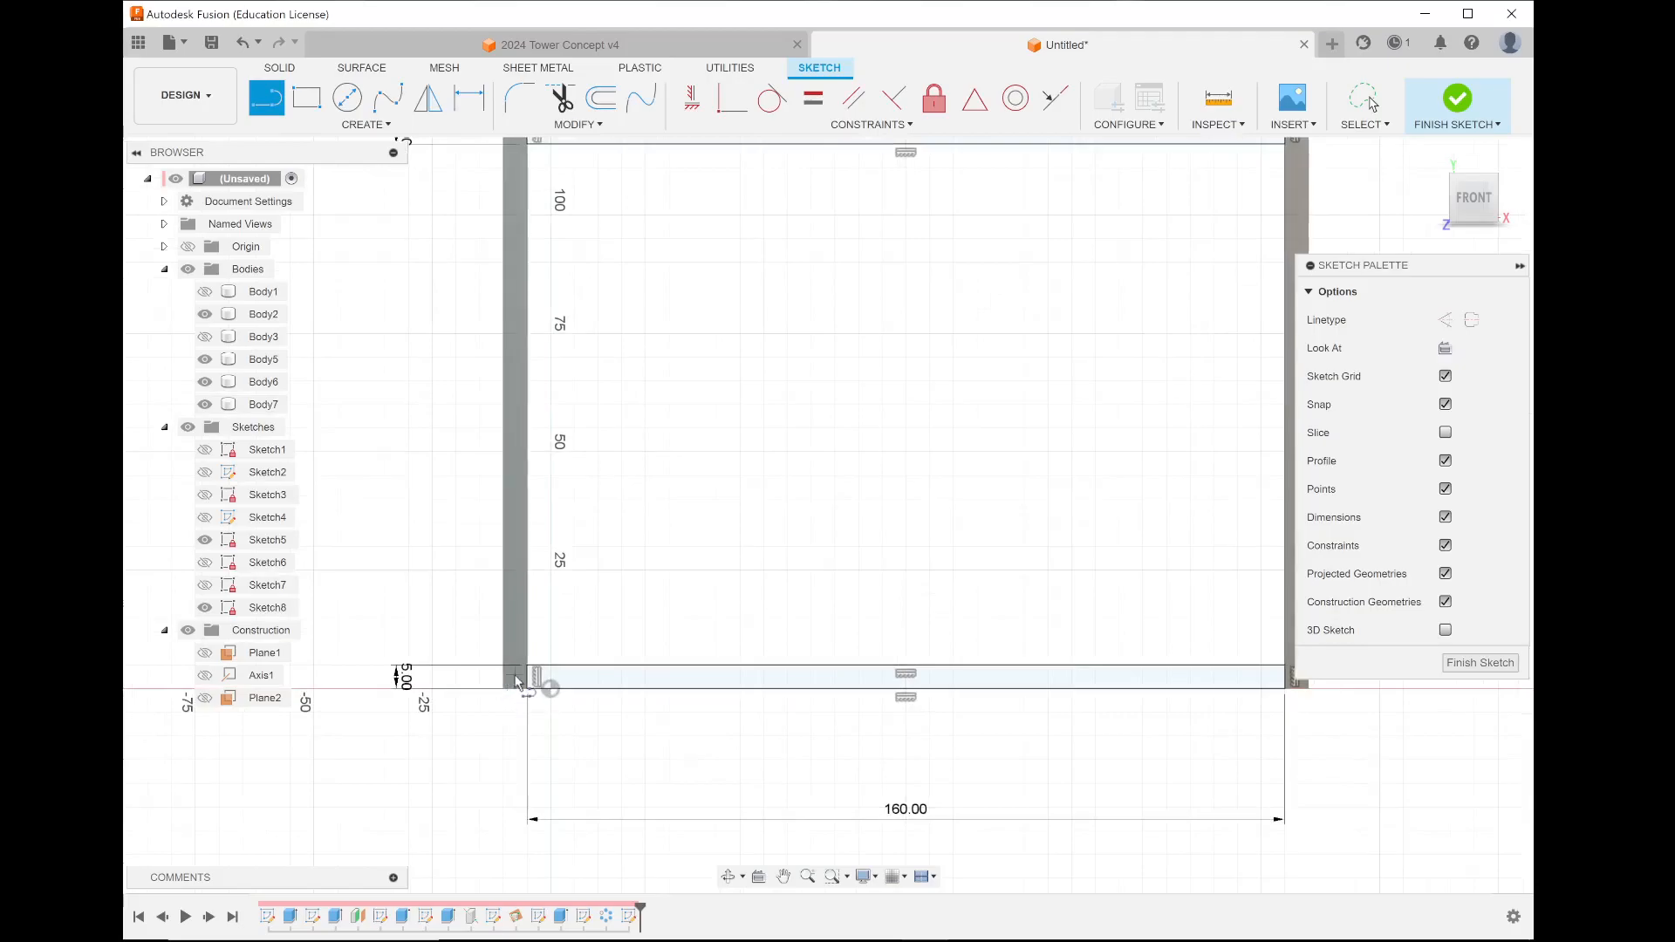
pyautogui.click(530, 664)
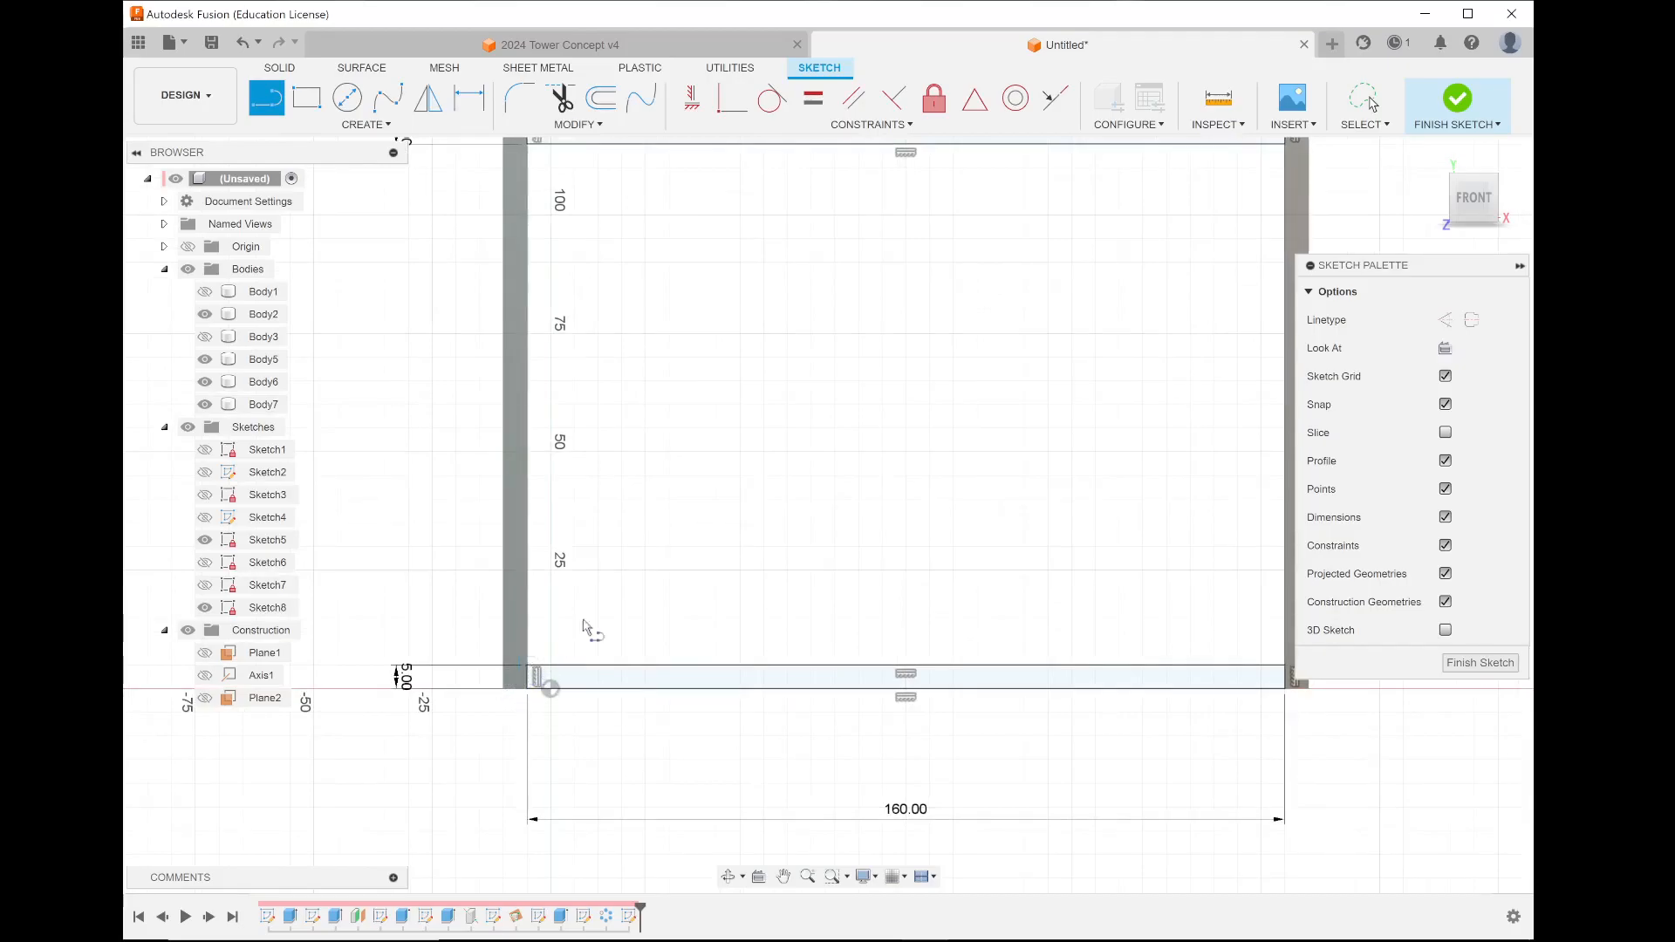
pyautogui.click(1262, 147)
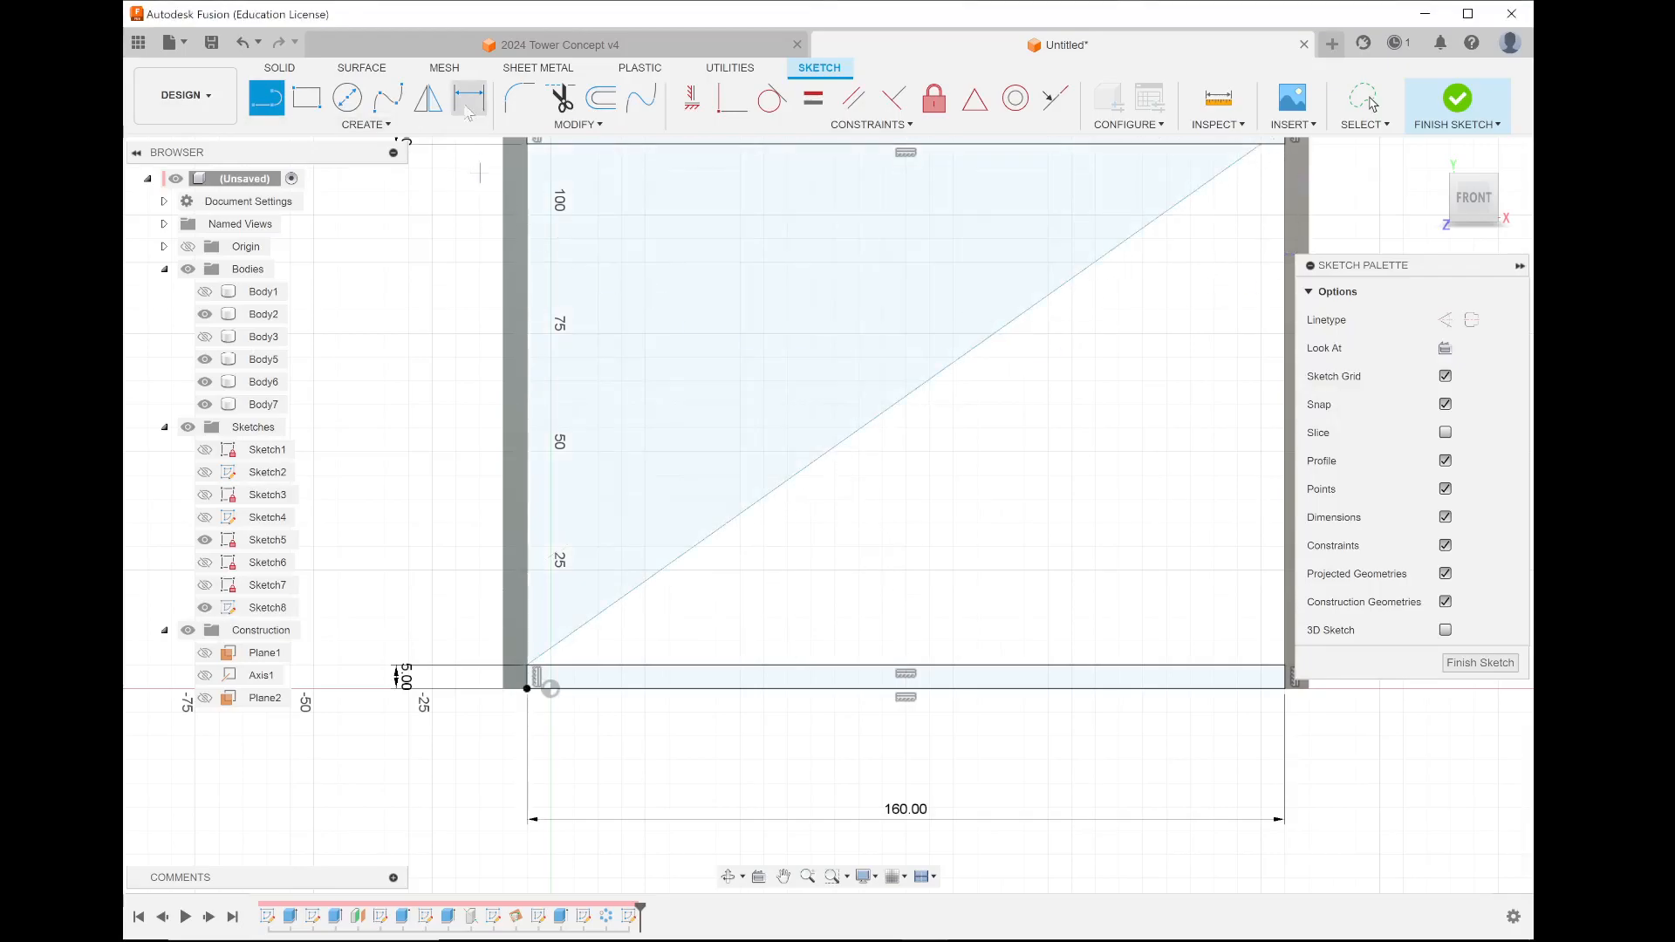
# - Offset the diagonal line 5 mm towards the lower-right to form the brace's second edge
pyautogui.click(621, 122)
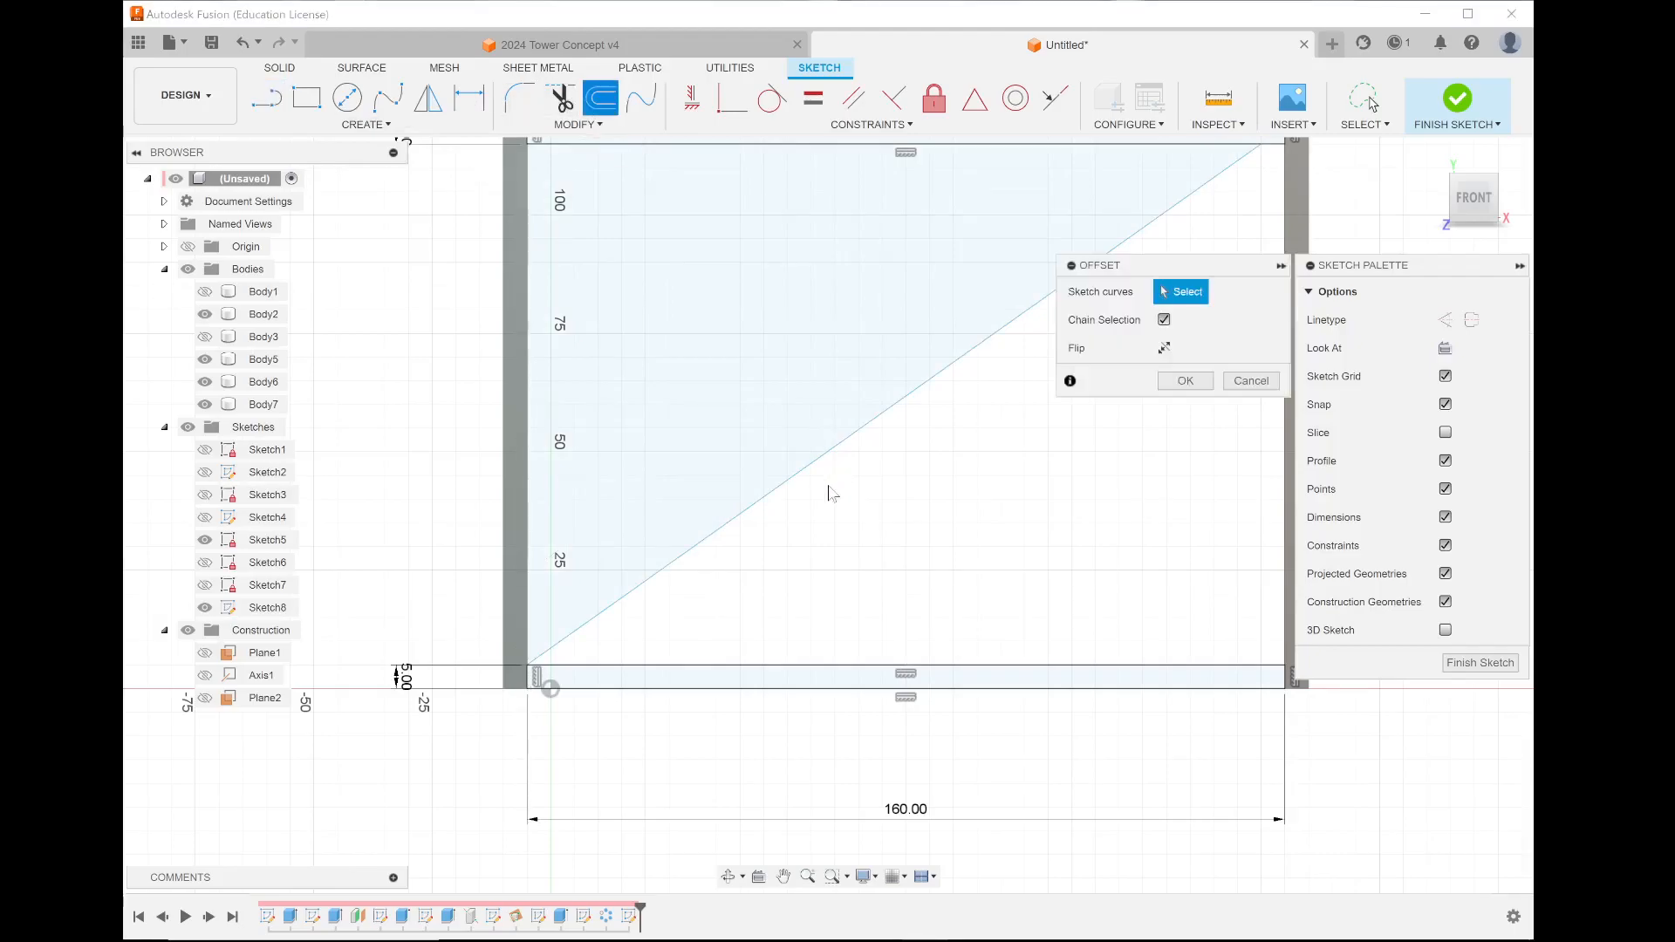
pyautogui.click(808, 472)
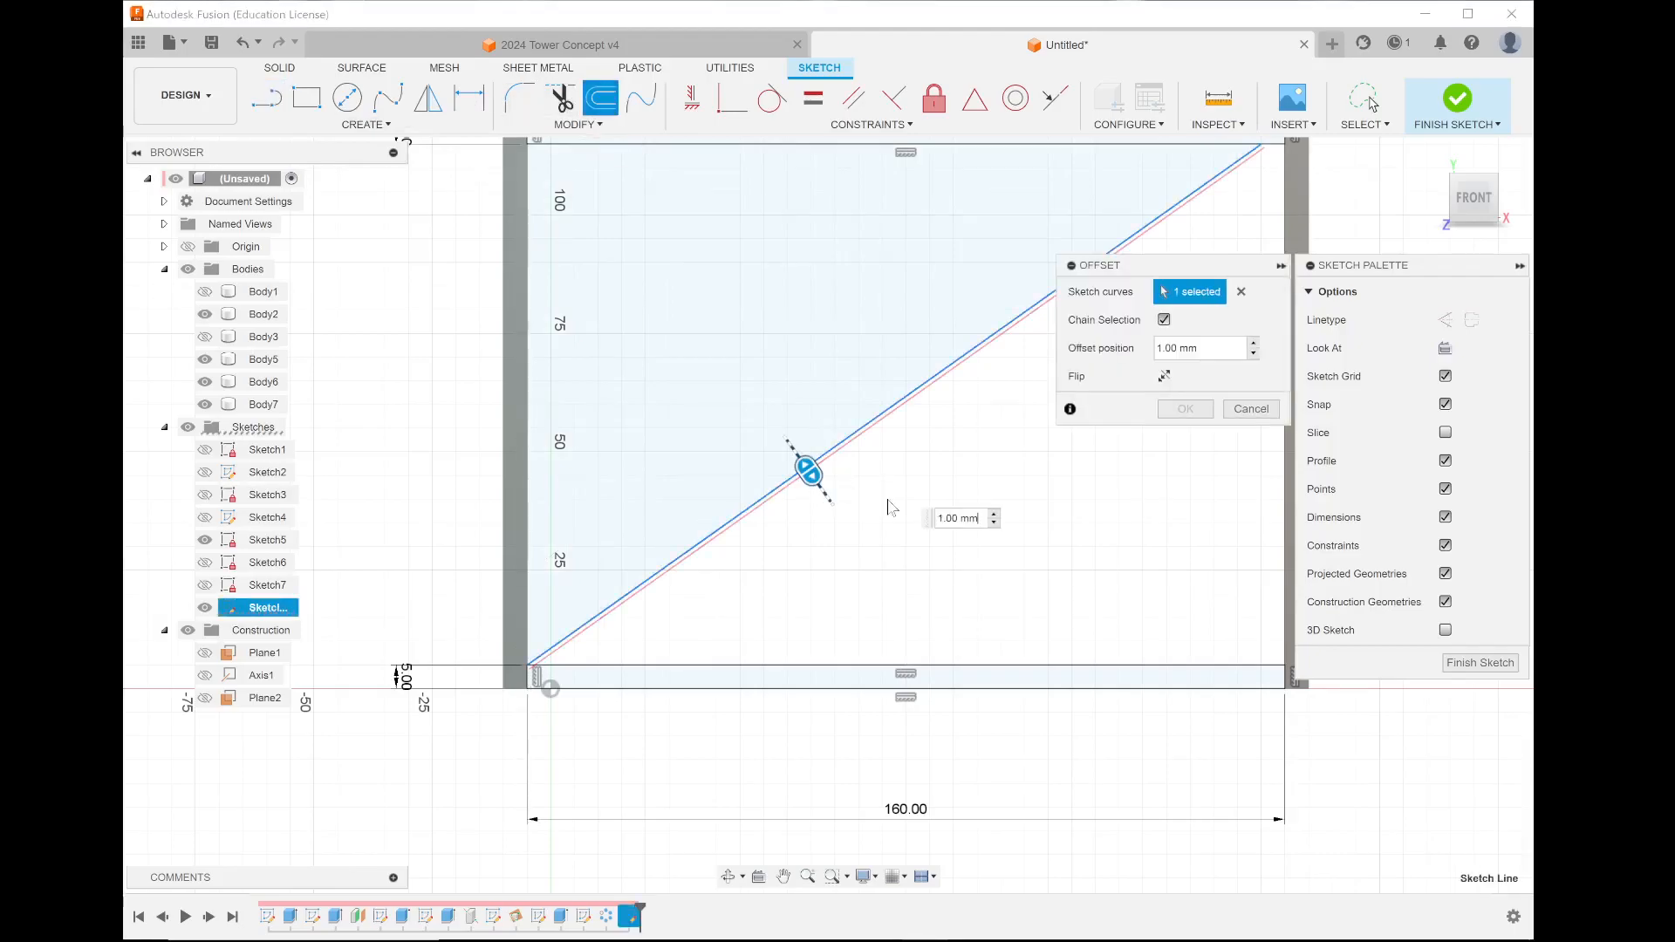
pyautogui.write('5')
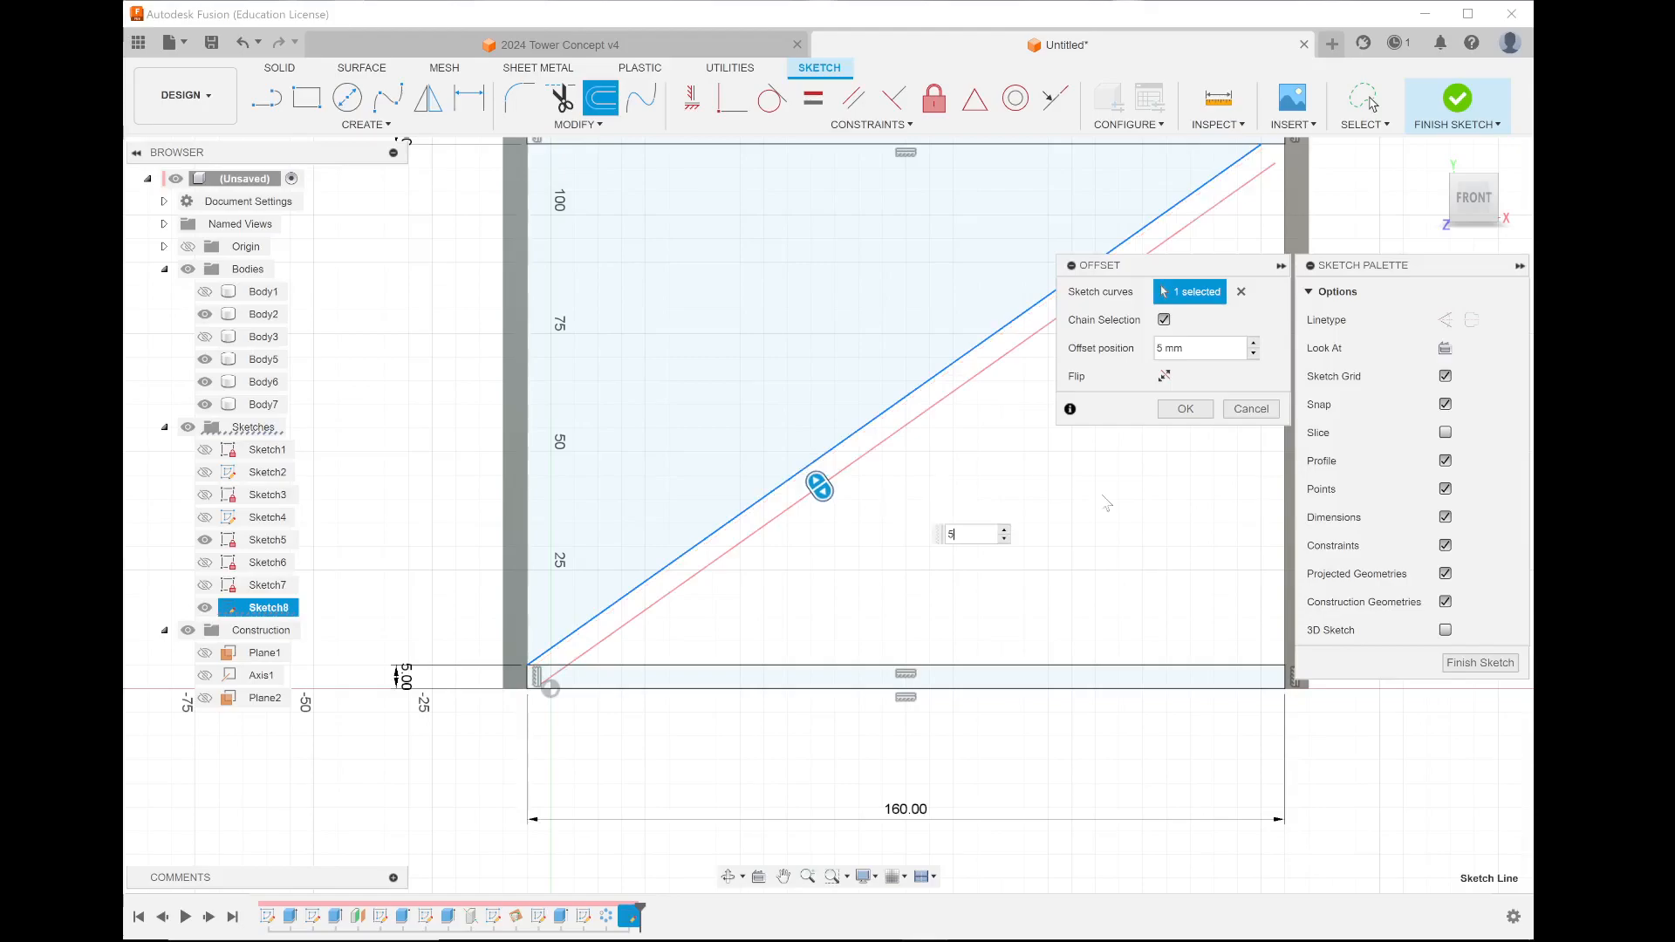
pyautogui.click(1187, 410)
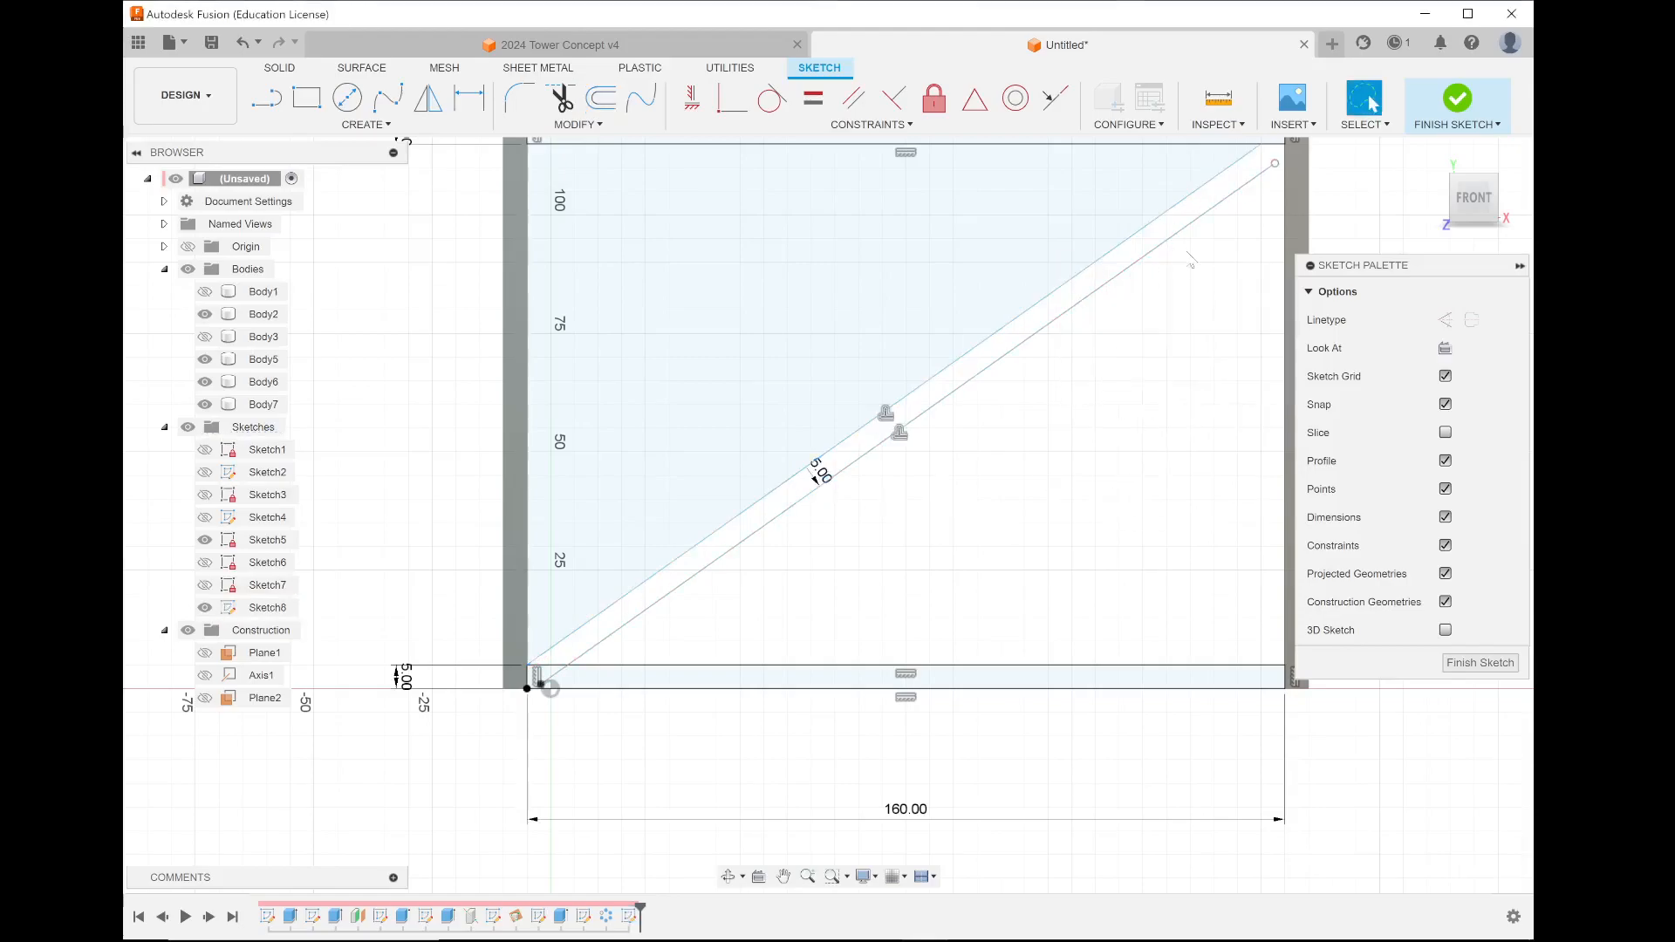
# - Draw a short vertical line down the right leg's inner edge from the upper rectangle's lower-right corner
pyautogui.scroll(-1, 1021, 344)
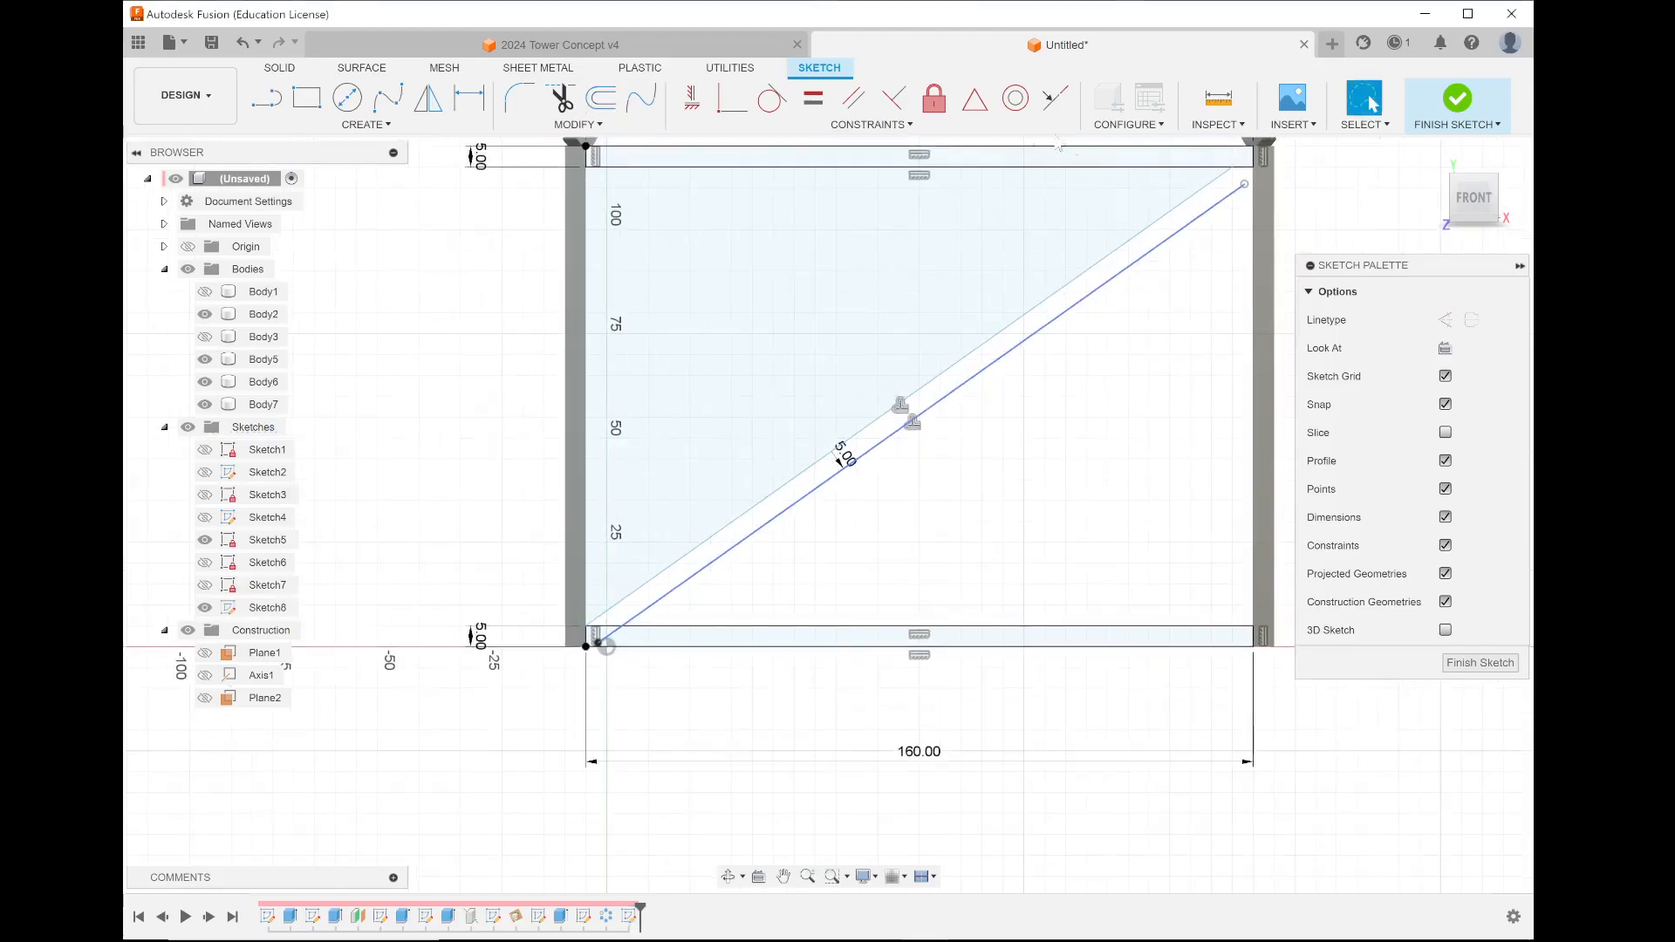
pyautogui.click(268, 118)
pyautogui.scroll(-3, 1030, 301)
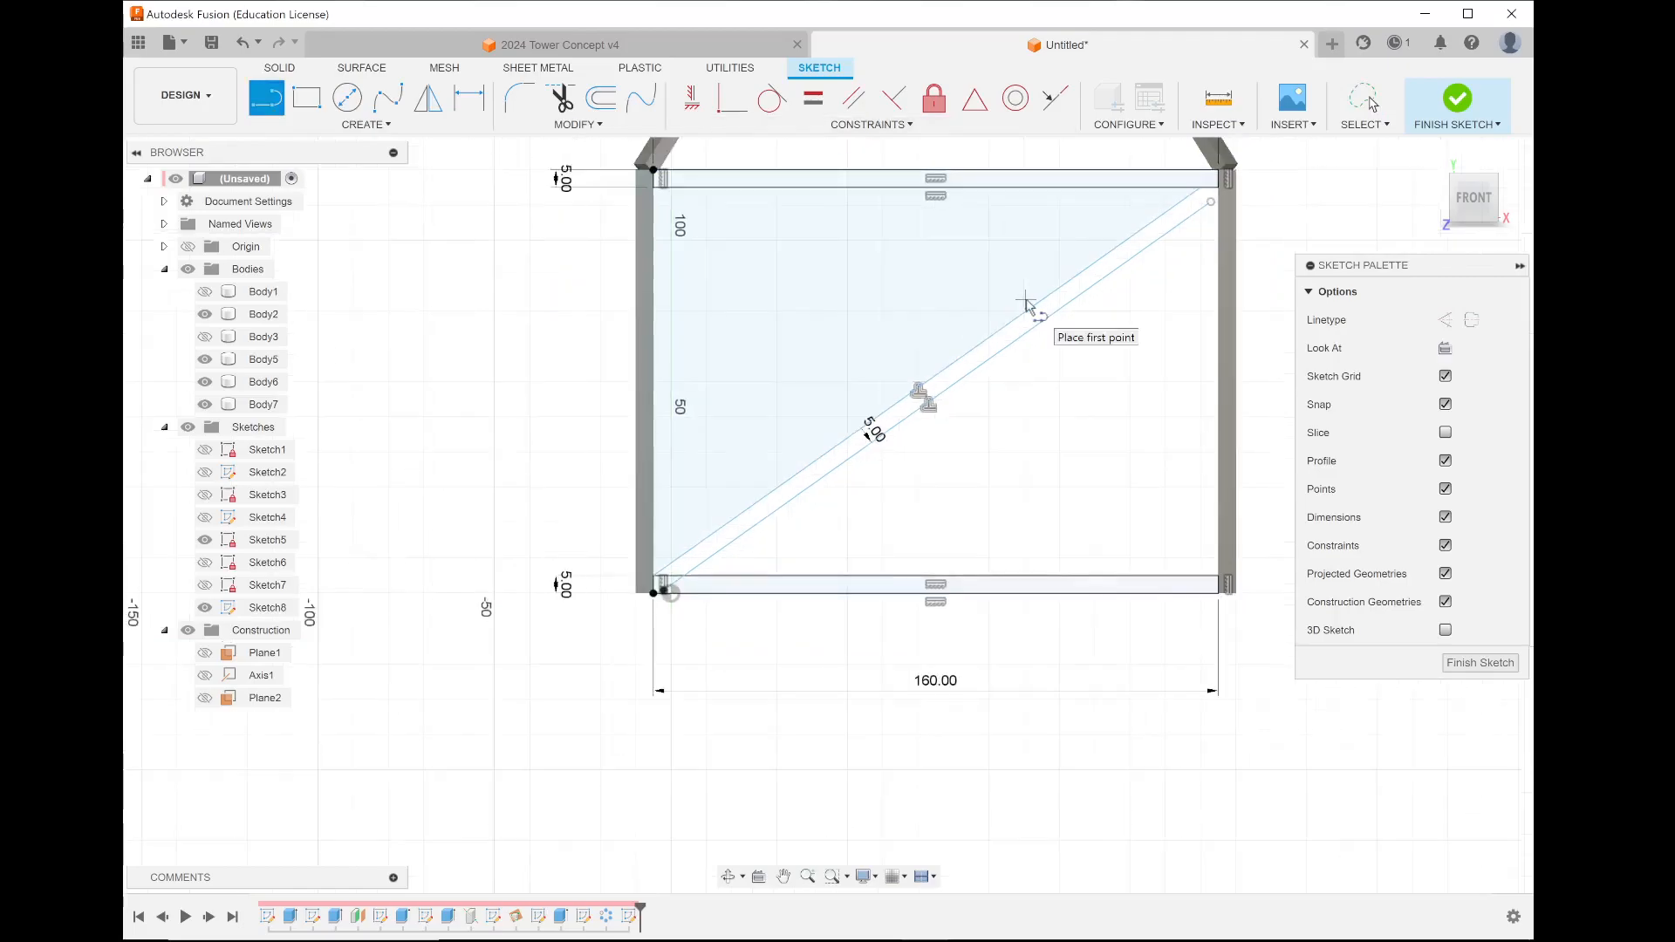
pyautogui.scroll(6, 1171, 231)
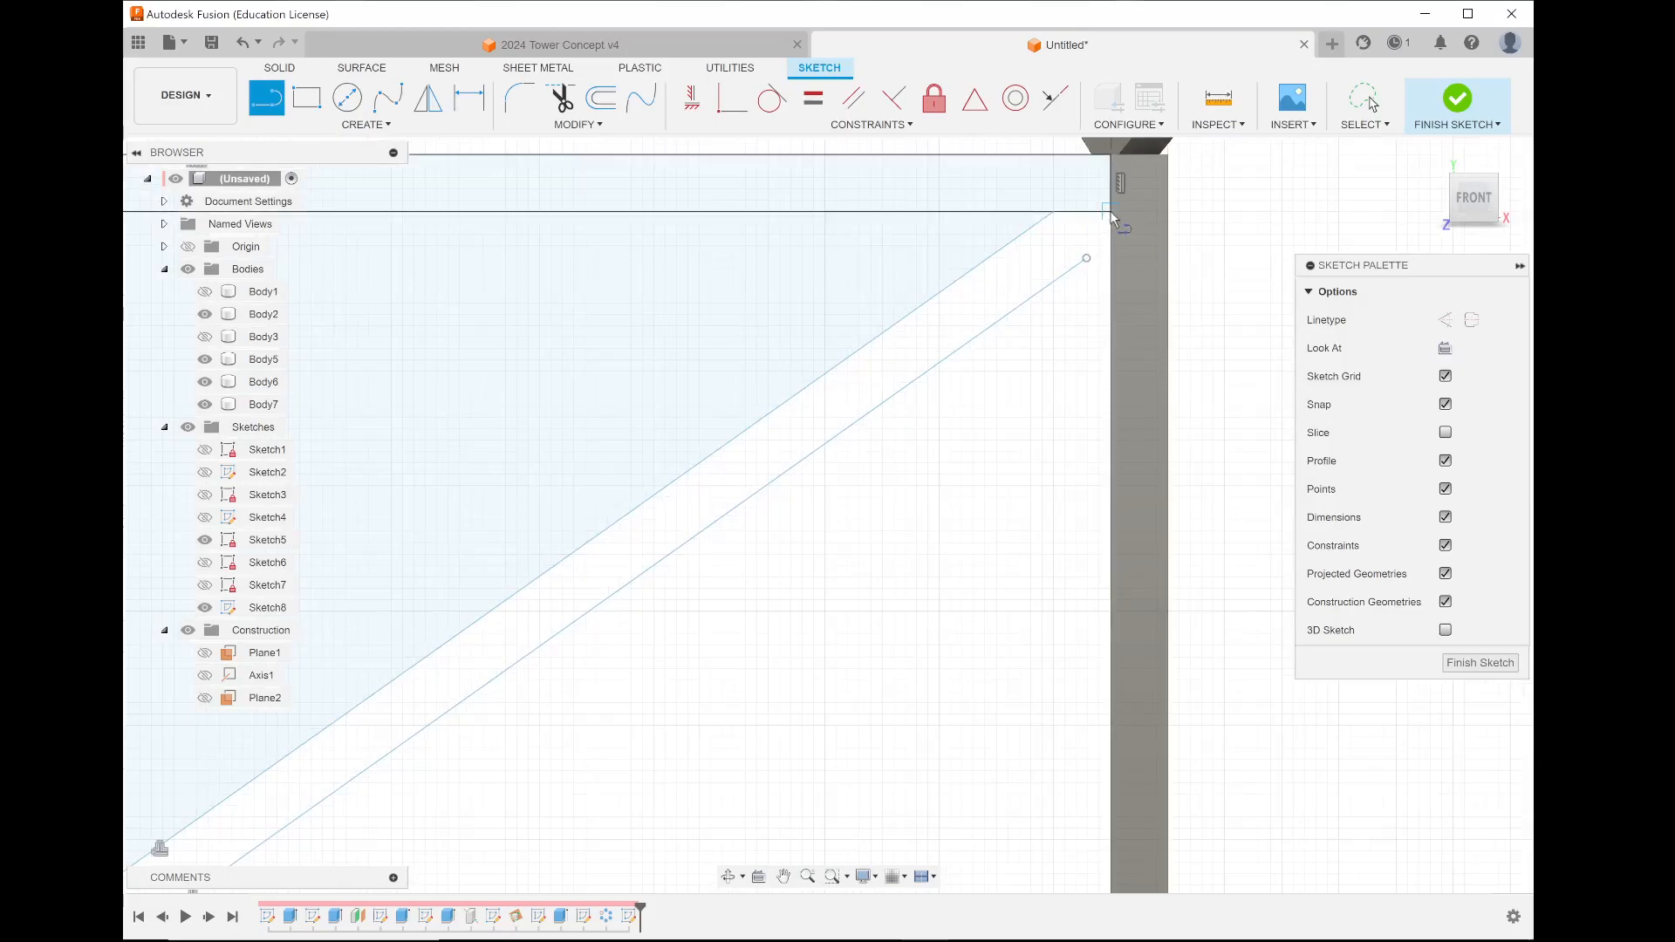
pyautogui.click(1111, 213)
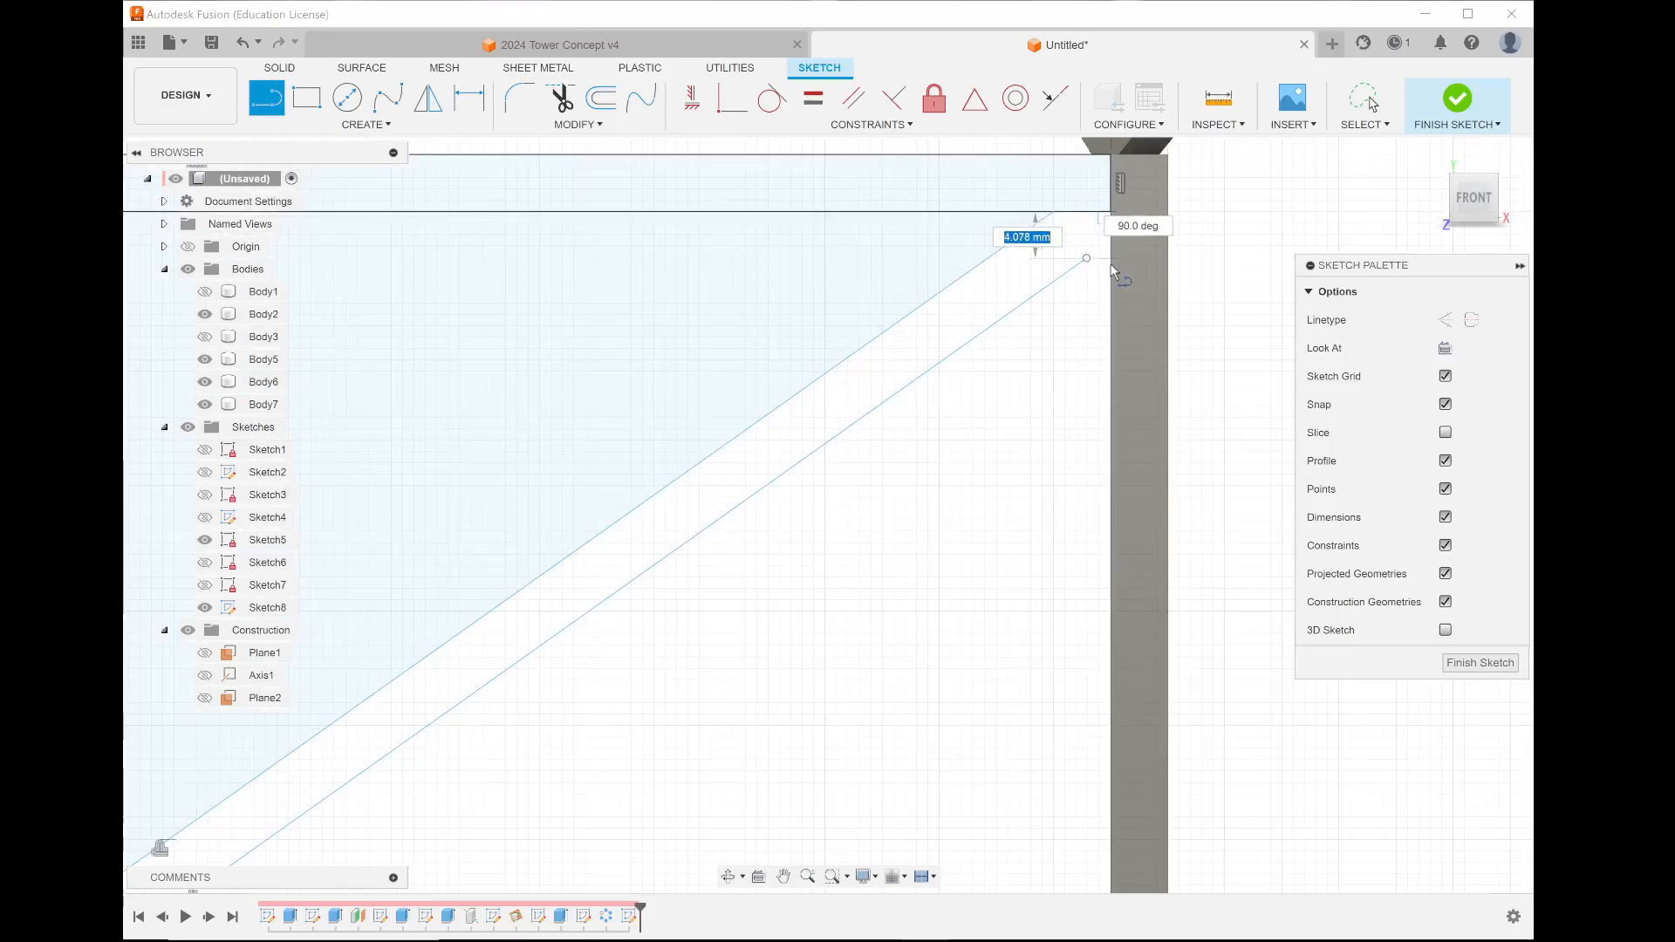
pyautogui.click(1111, 267)
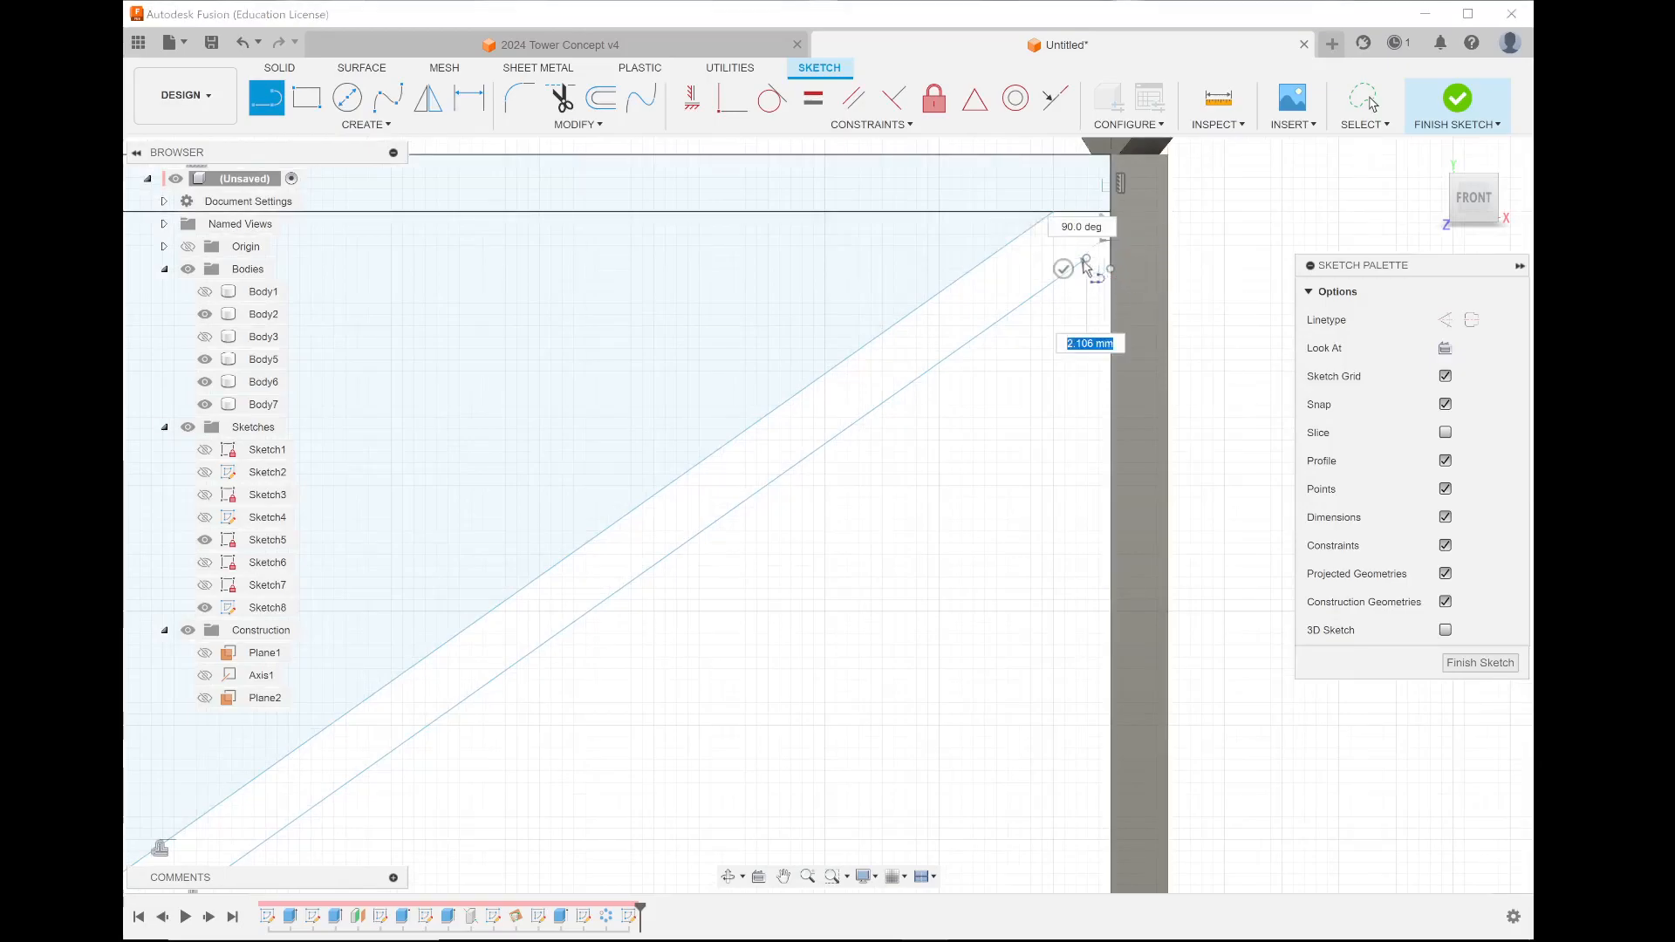
pyautogui.press('Escape')
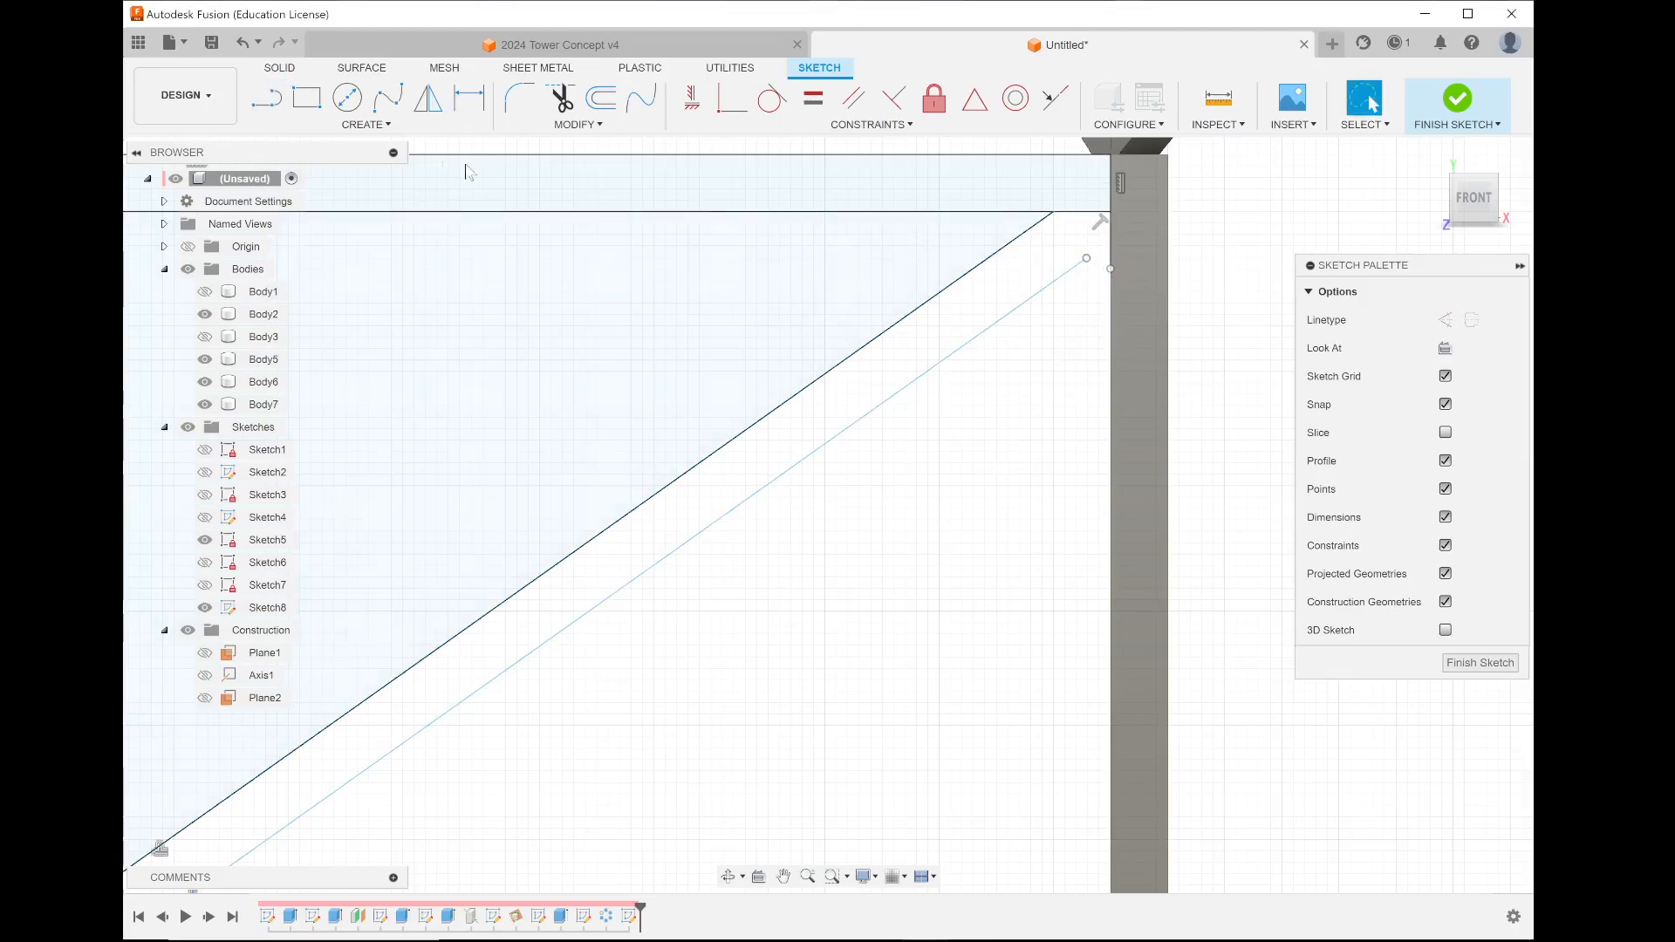
# - Extend the offset diagonal with a line to the right leg's inner edge, closing the brace profile, and finish the sketch
pyautogui.click(266, 98)
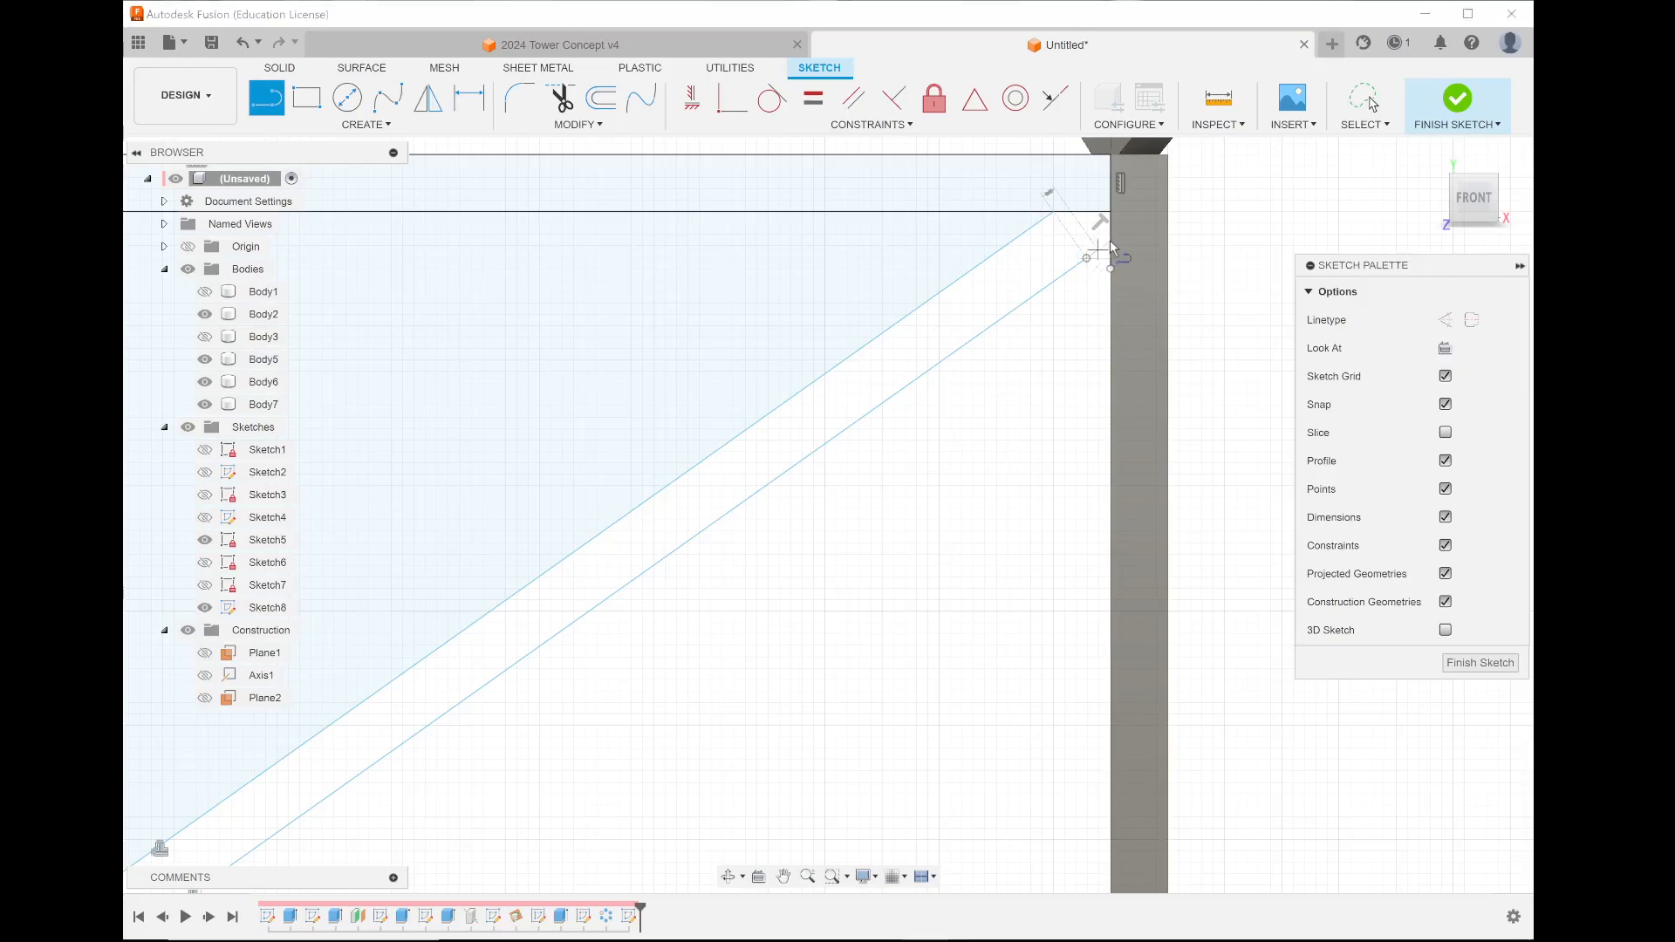
pyautogui.click(1087, 258)
pyautogui.press('Escape')
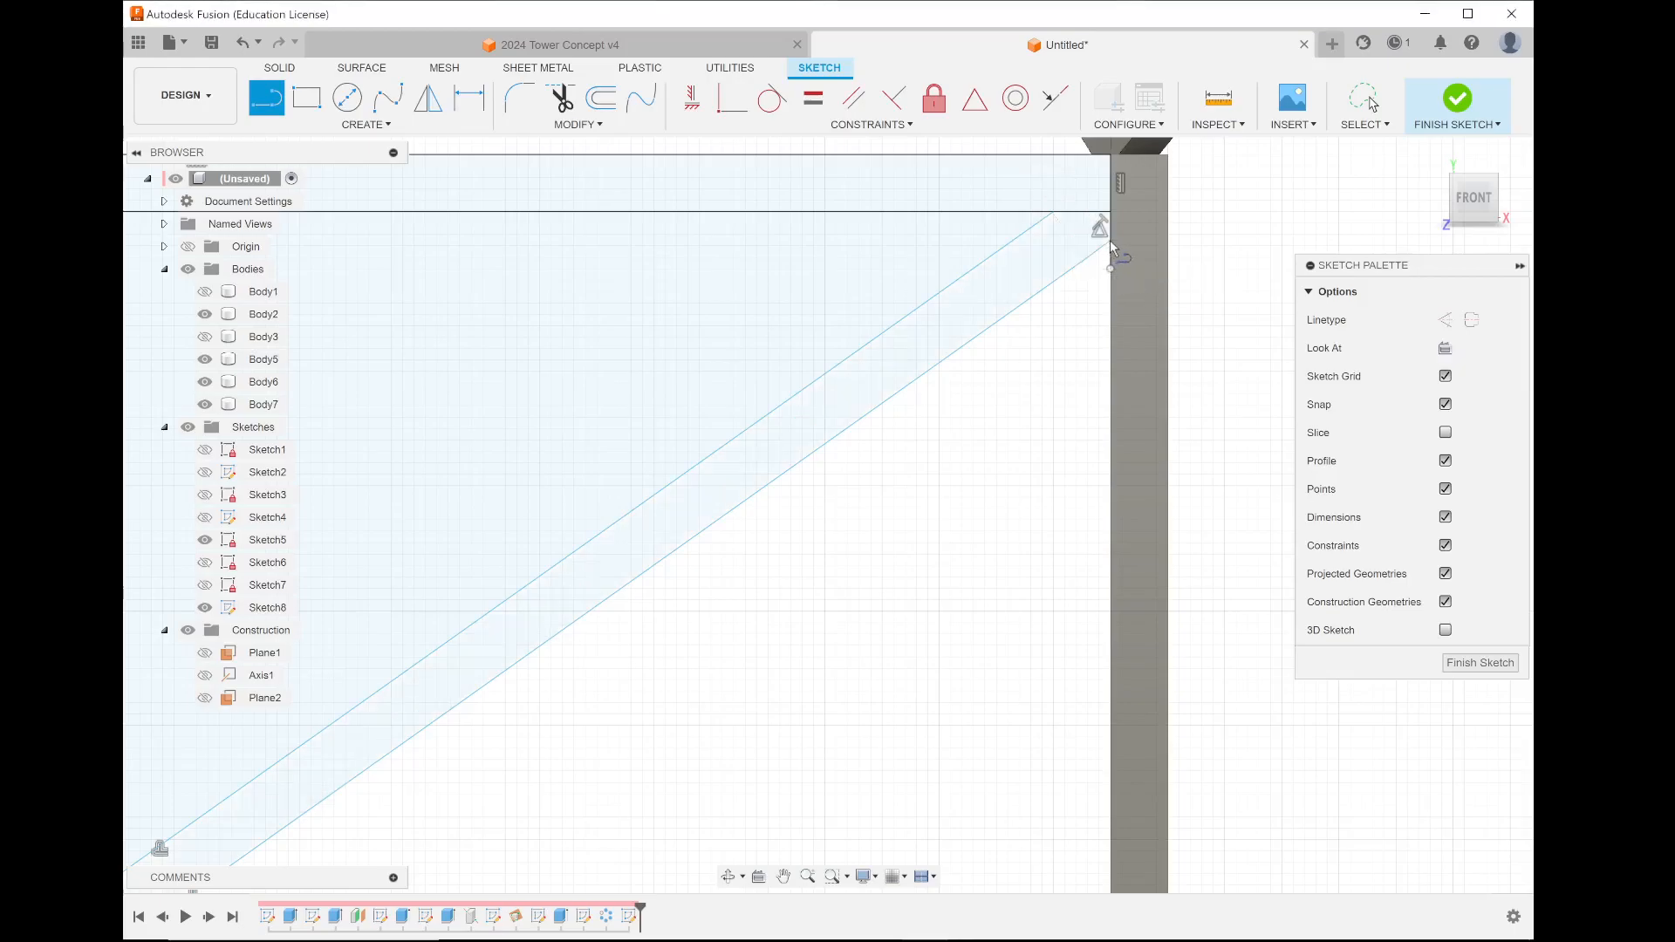
pyautogui.scroll(-3, 856, 363)
pyautogui.scroll(-5, 857, 362)
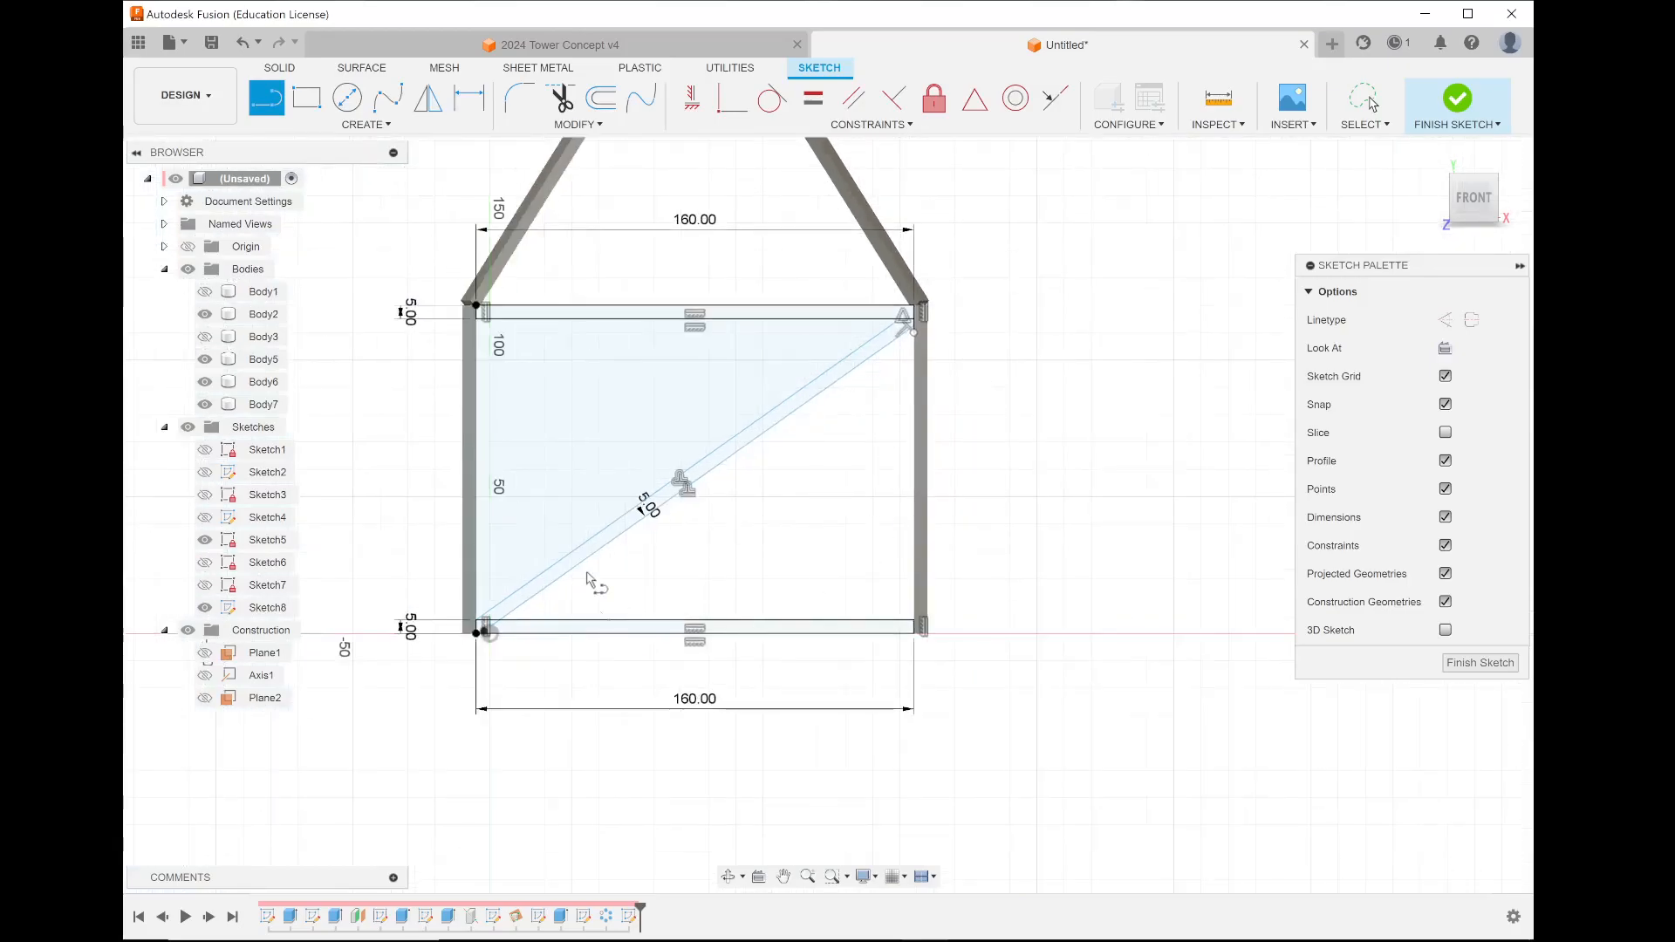
pyautogui.scroll(2, 587, 577)
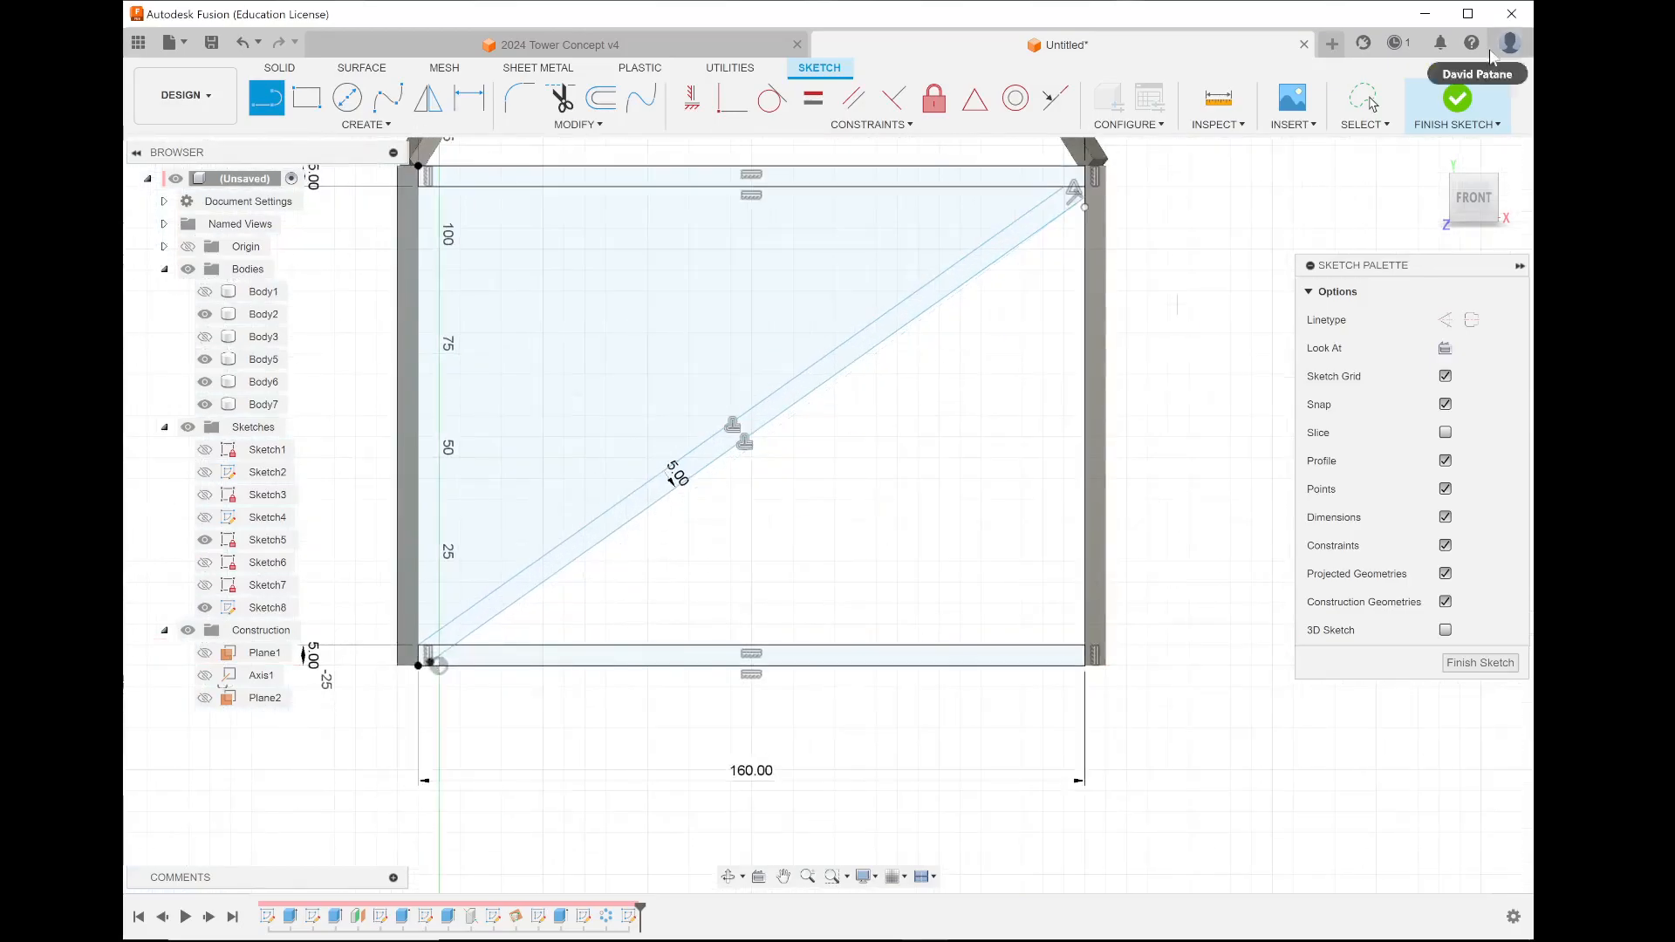
pyautogui.click(1466, 100)
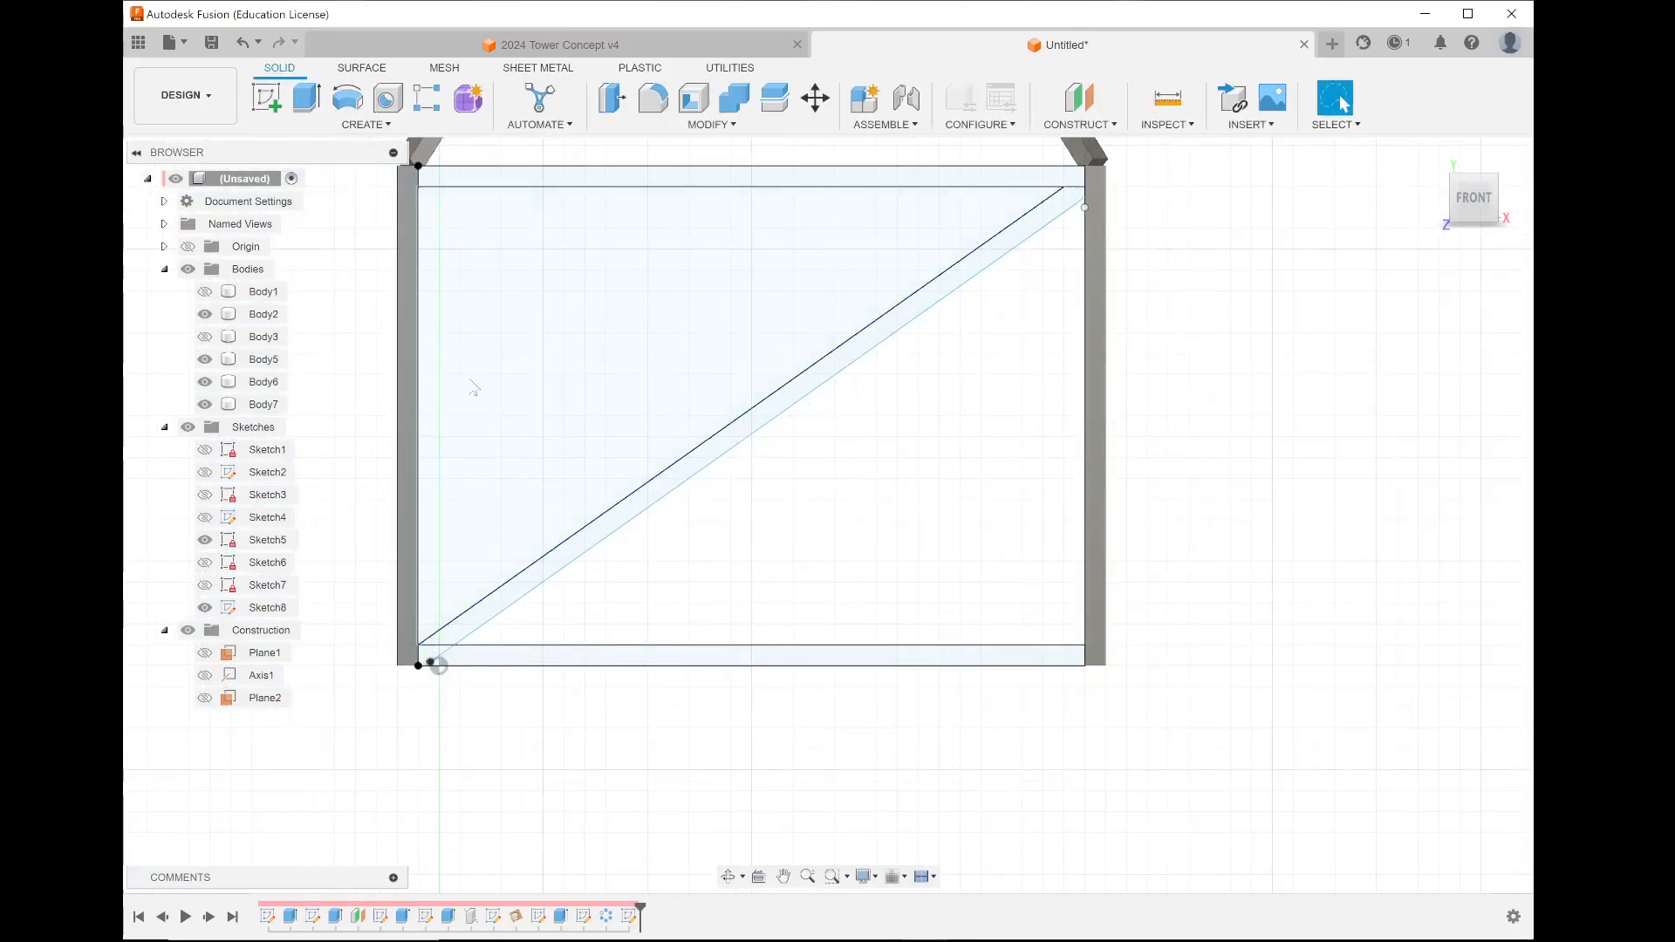
# - Extrude the two horizontal brace profiles and the diagonal brace profile -5 mm, joining them to the legs
pyautogui.click(307, 97)
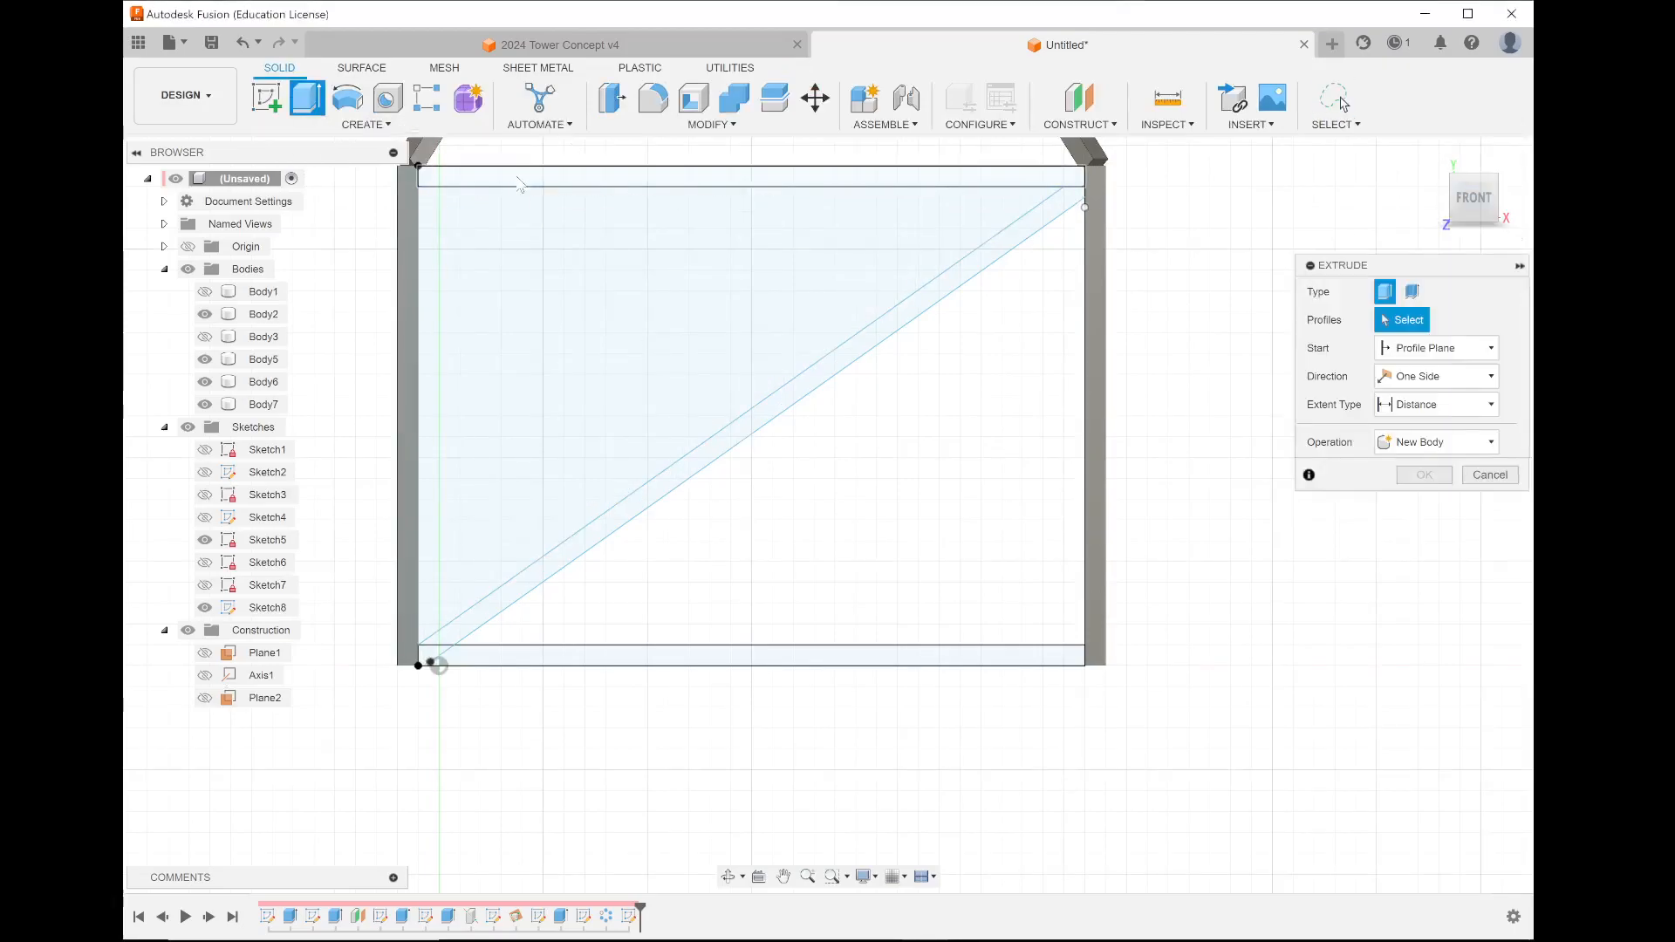
pyautogui.click(836, 278)
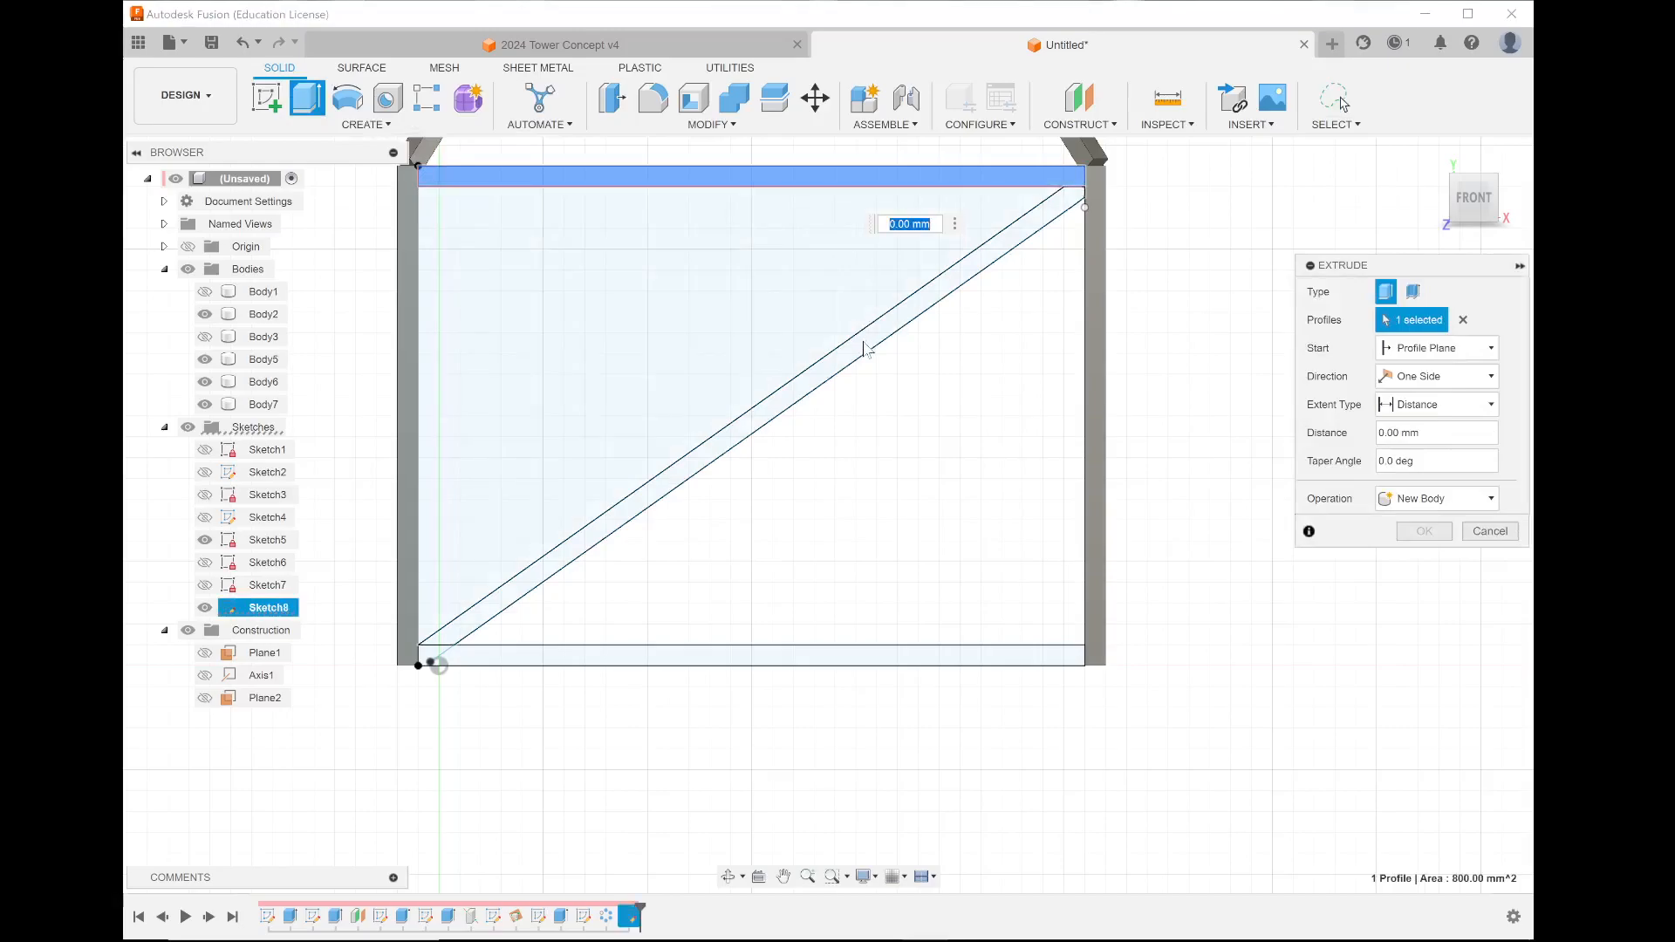
pyautogui.click(877, 371)
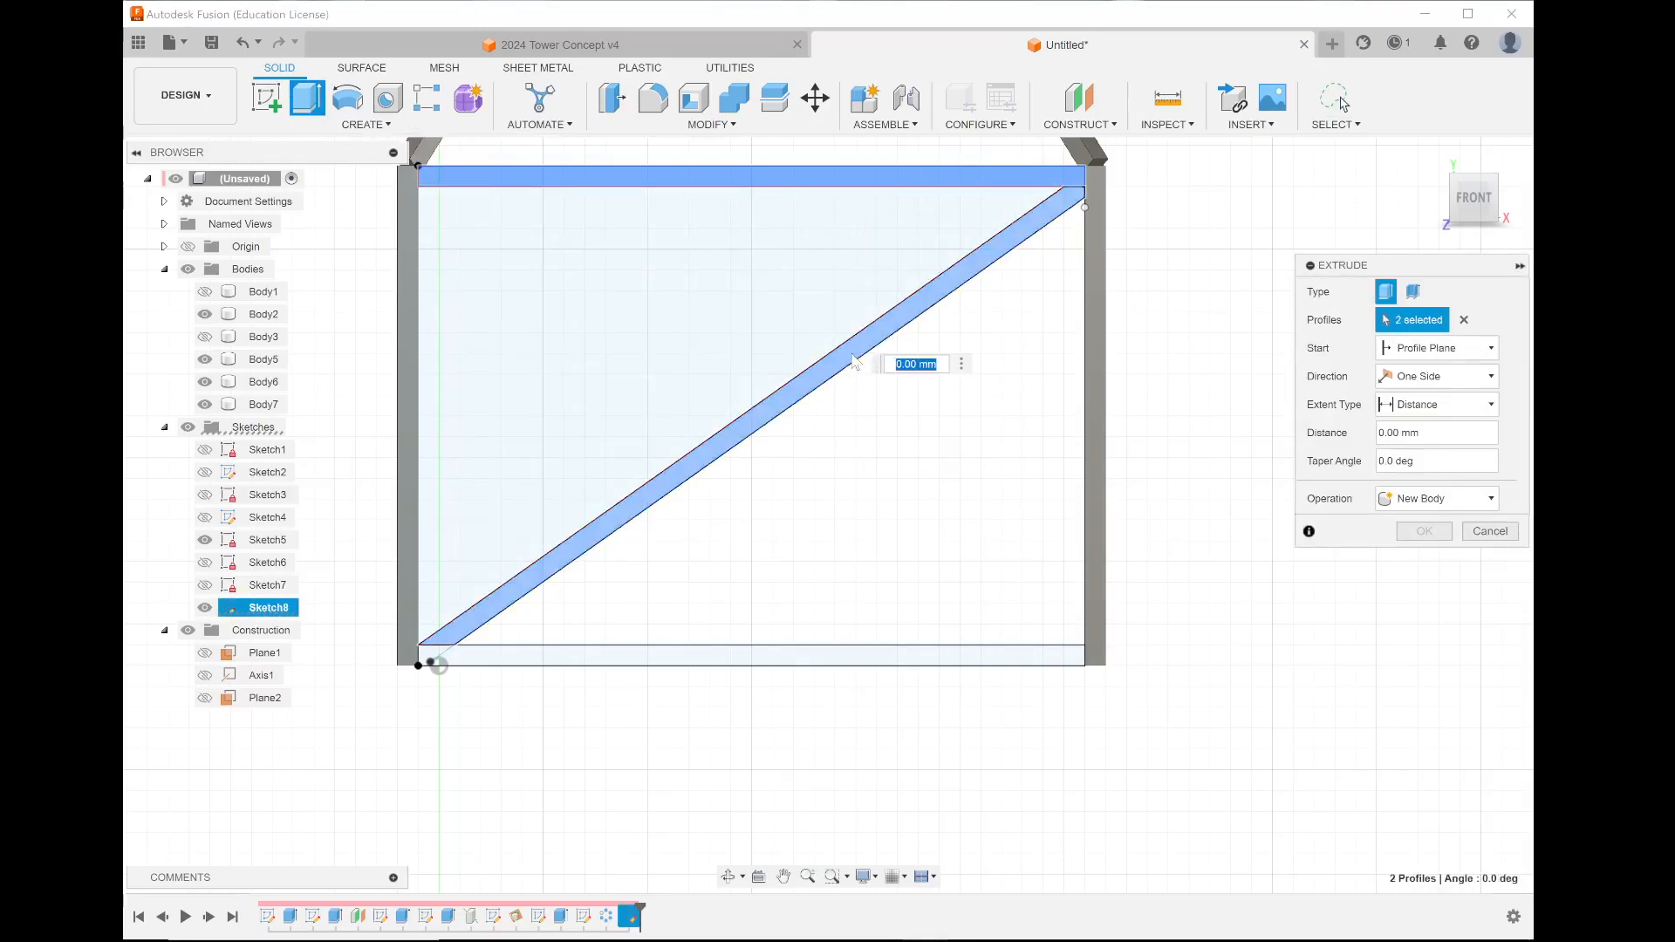
pyautogui.click(891, 667)
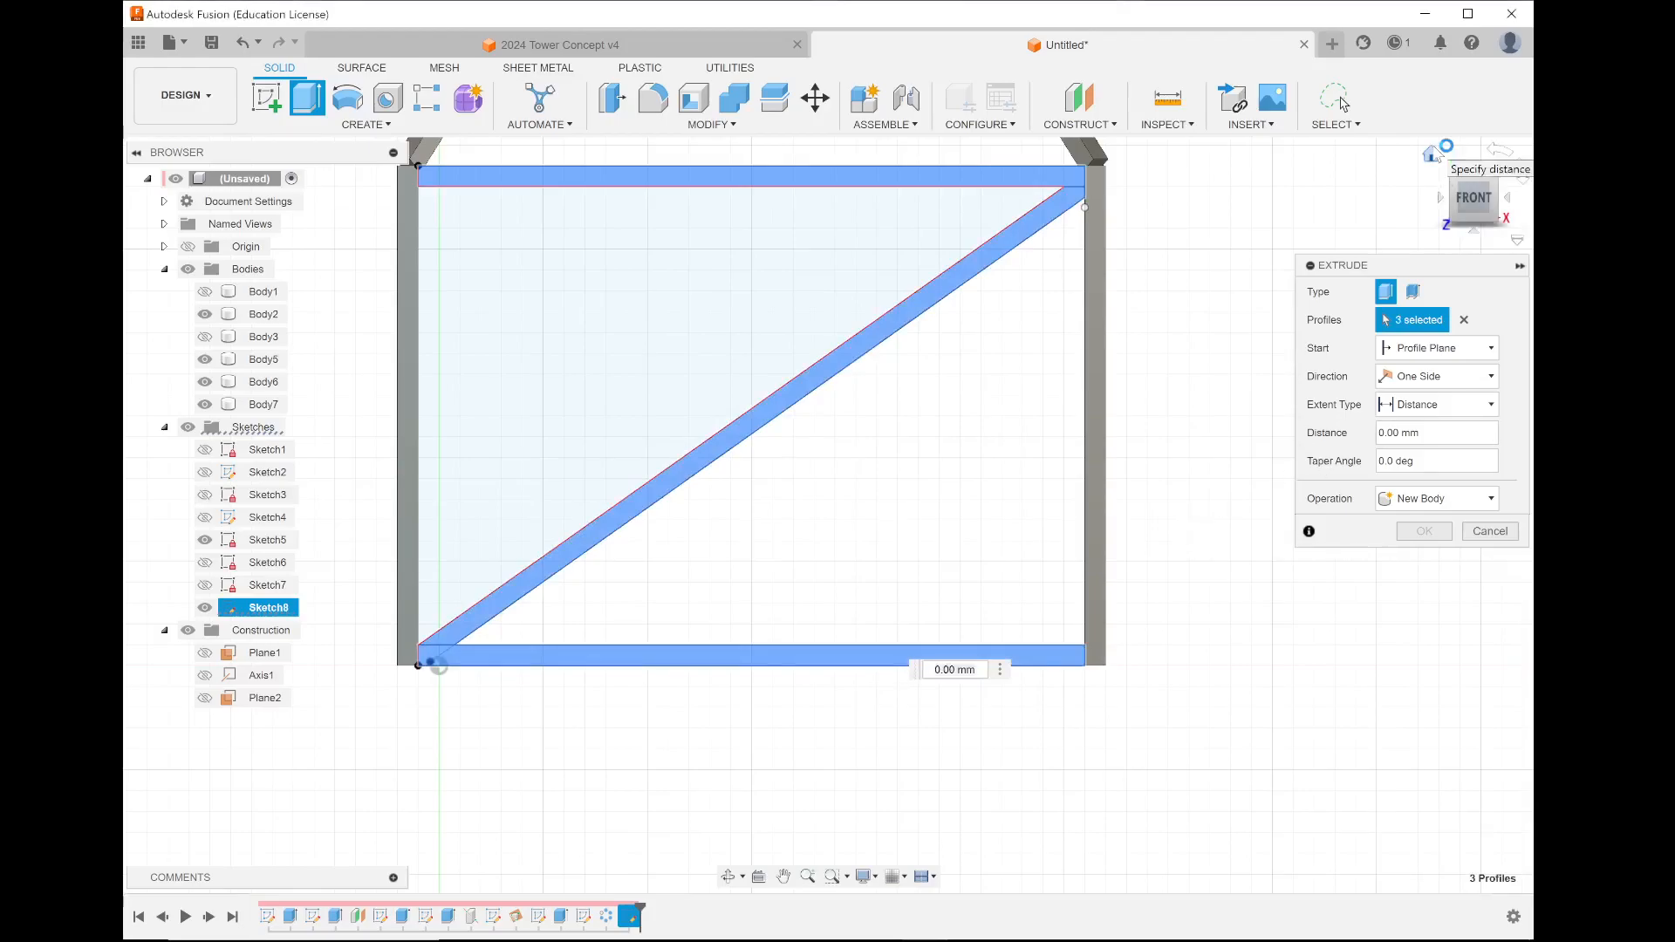
pyautogui.click(1432, 156)
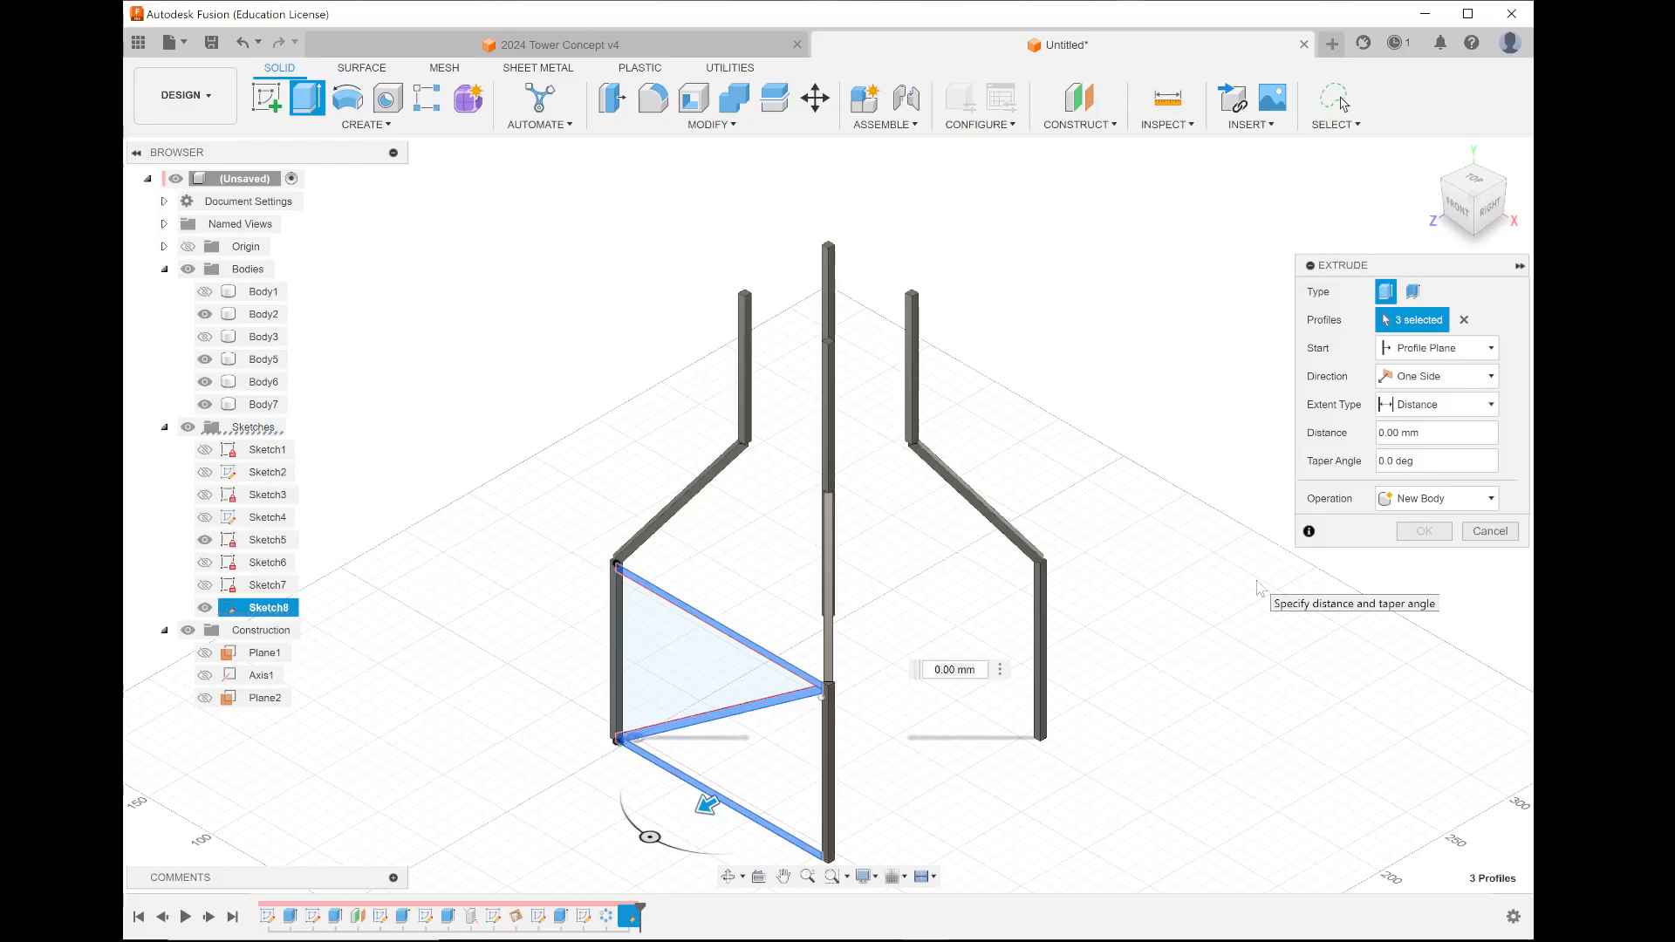
pyautogui.moveTo(706, 804); pyautogui.dragTo(640, 838)
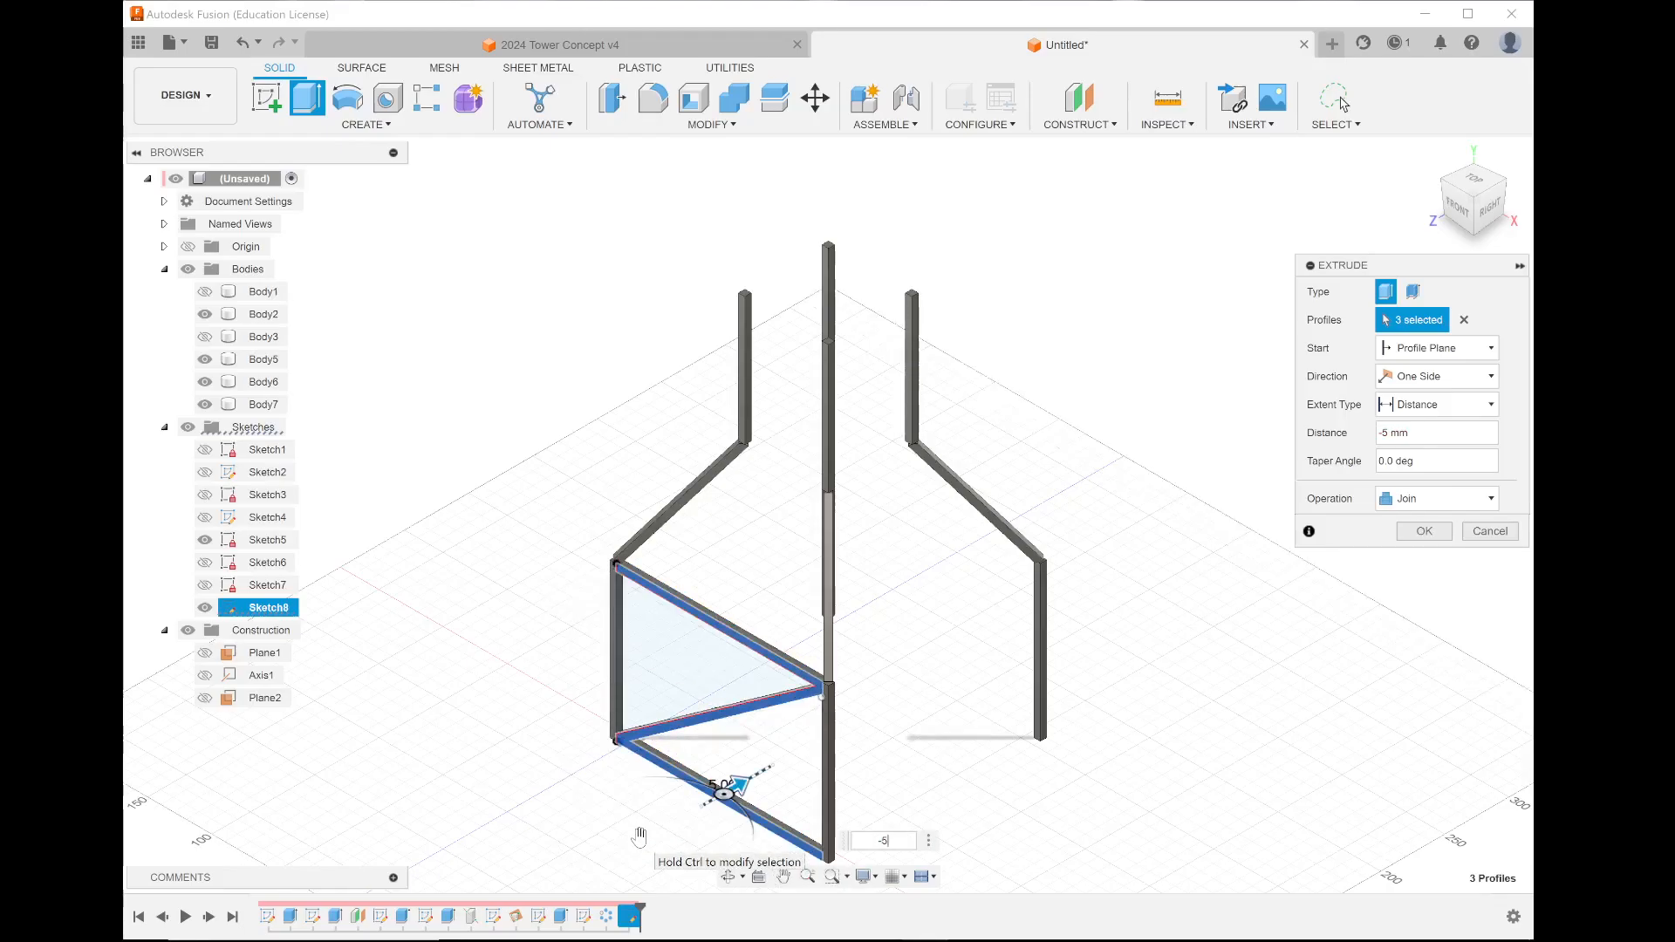
pyautogui.click(1425, 530)
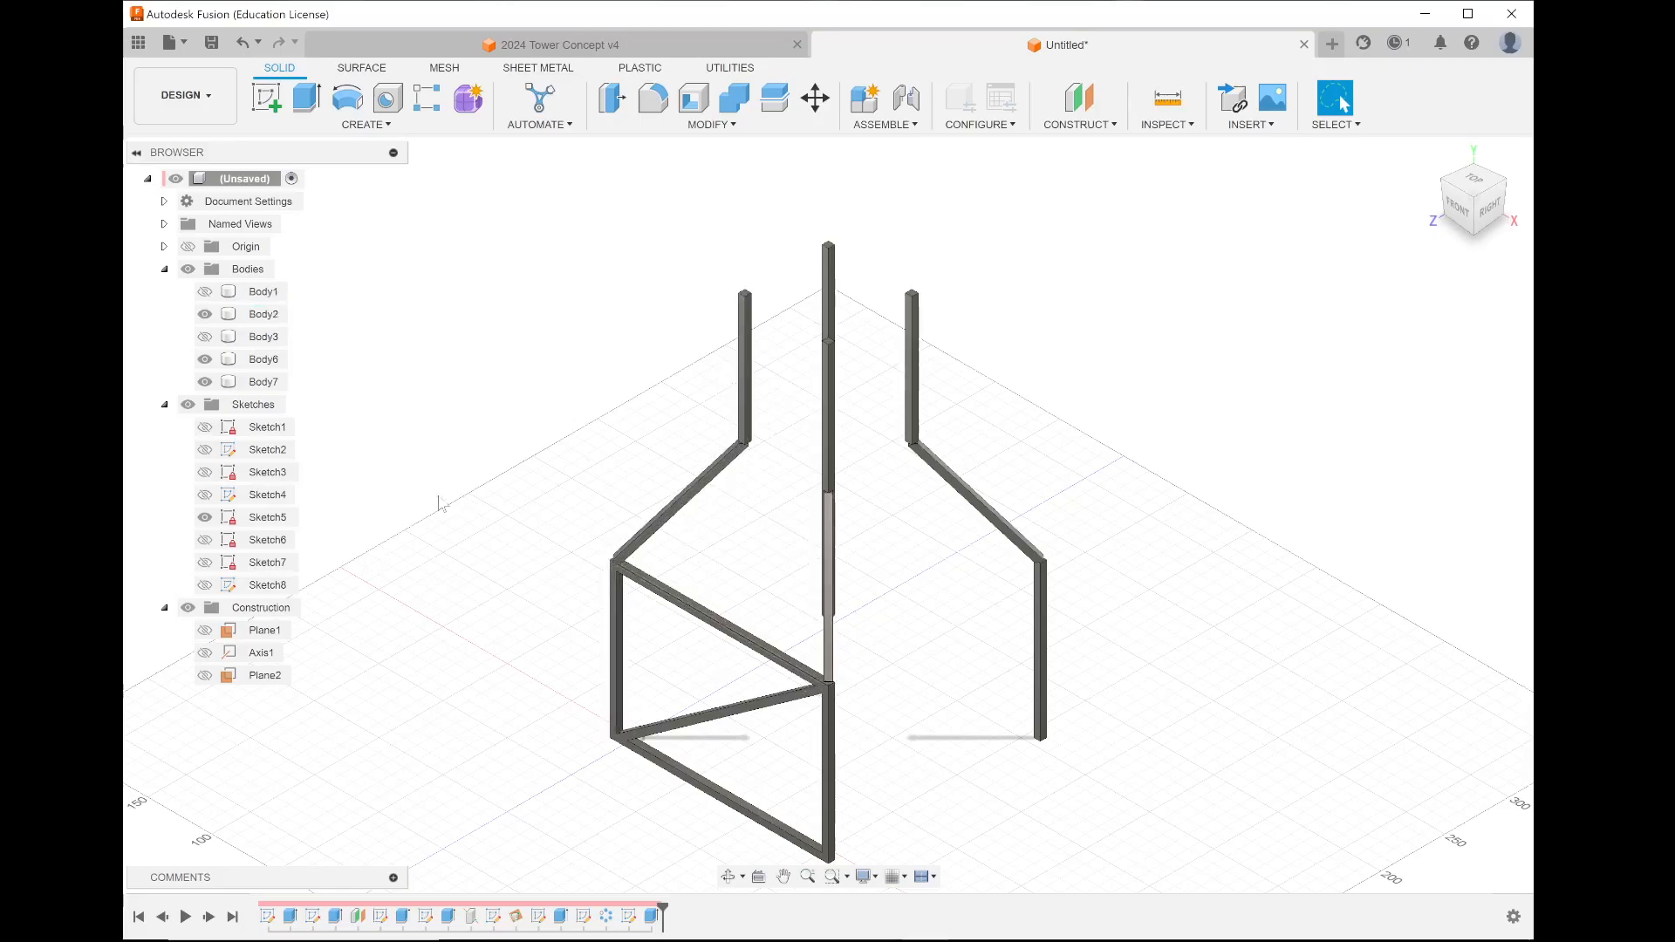
# - Create a full circular pattern of the braced leg body with quantity 4, using the sketched circle at the tower's top as axis
pyautogui.click(366, 124)
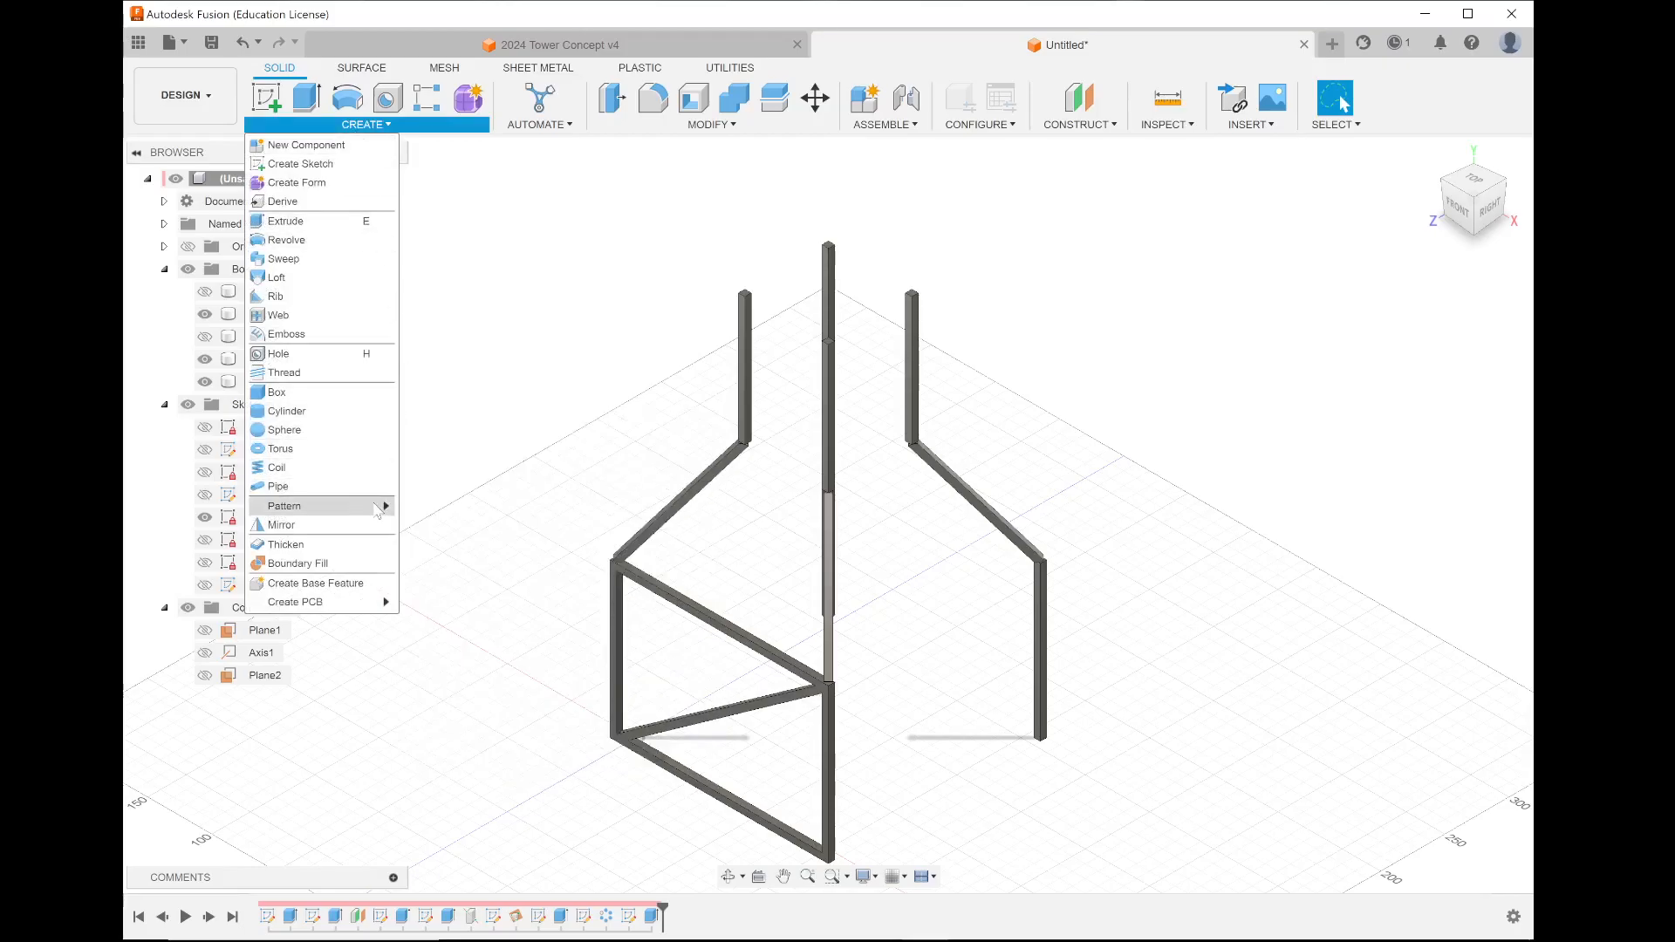
pyautogui.moveTo(378, 506)
pyautogui.click(451, 525)
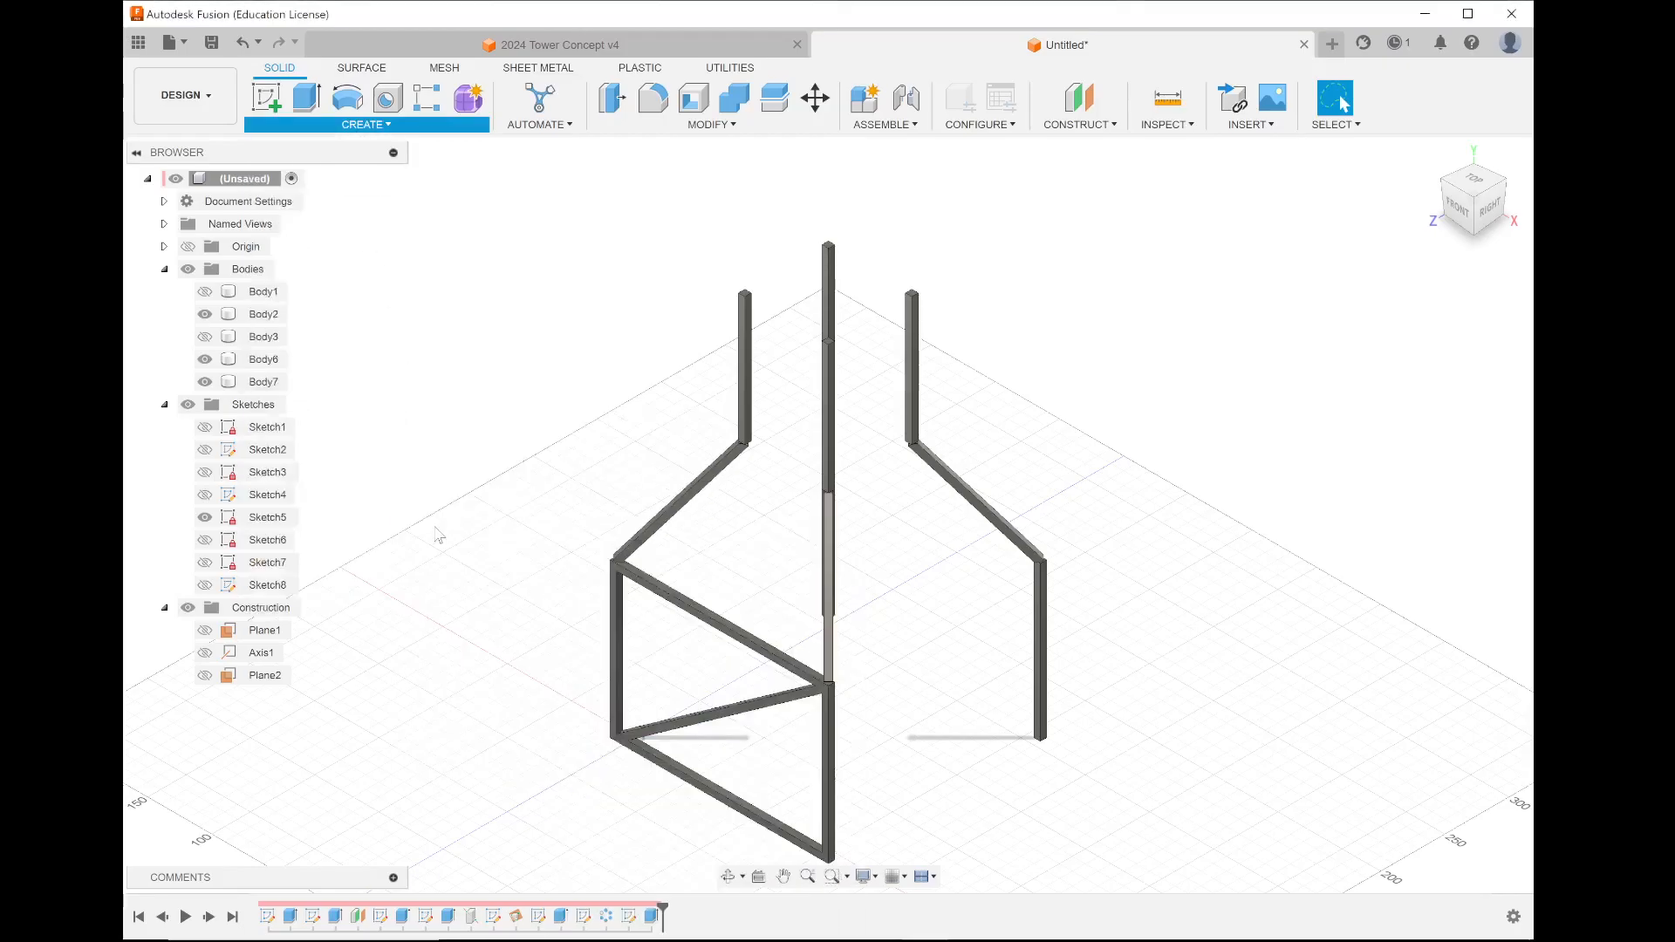
pyautogui.click(663, 590)
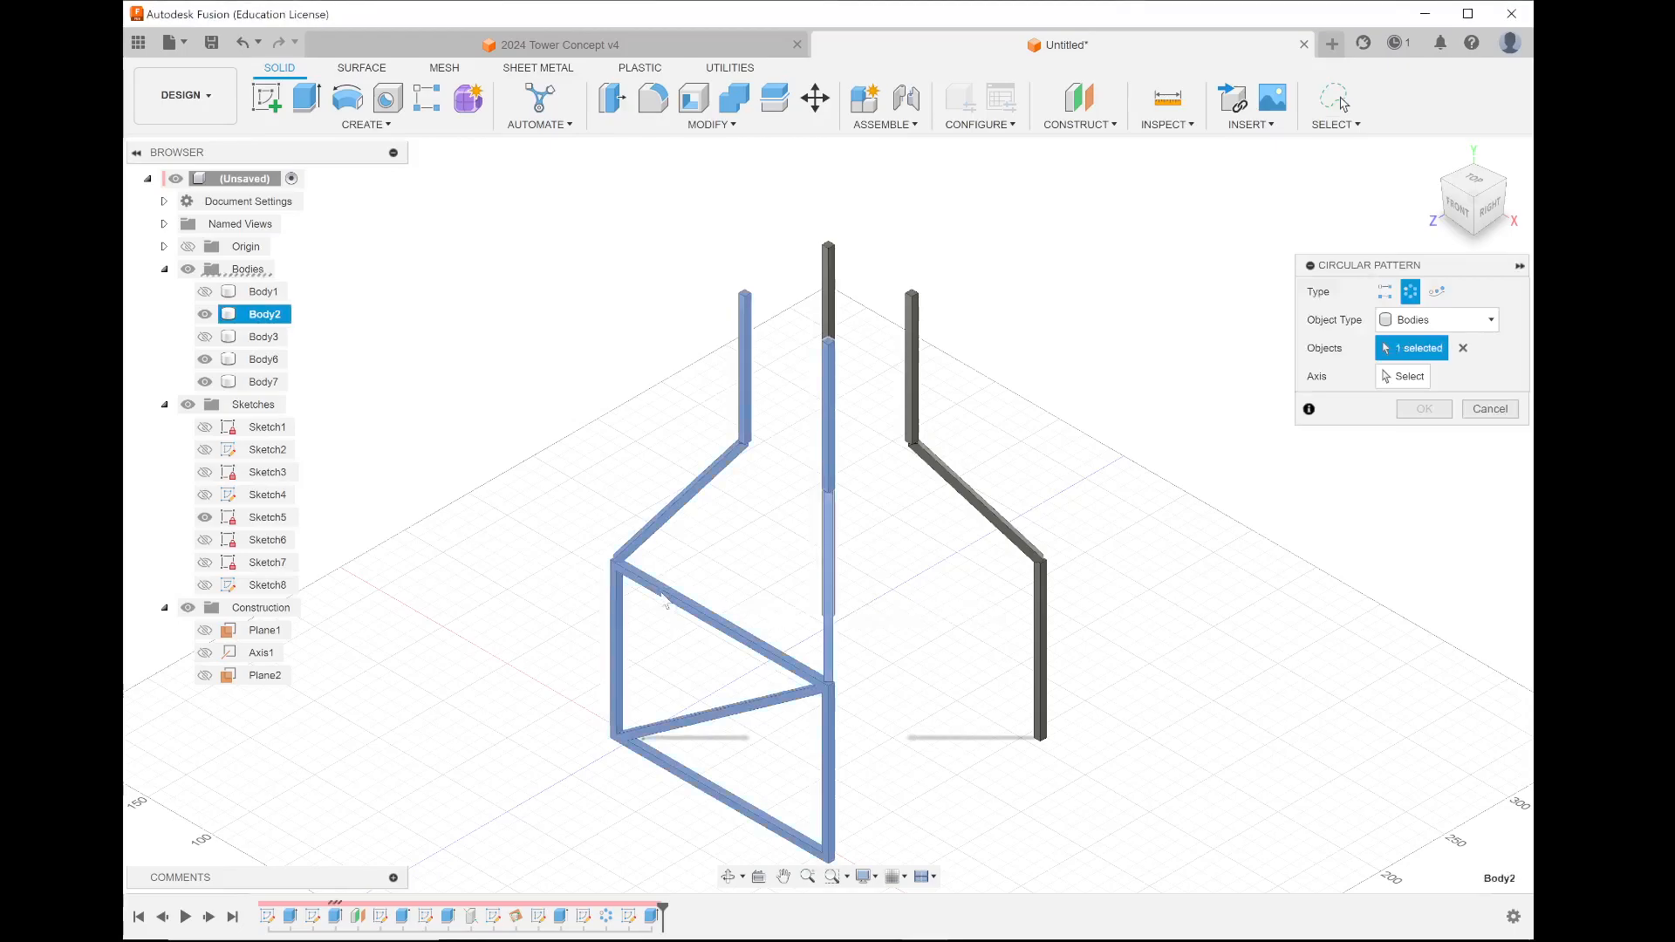
pyautogui.click(1403, 377)
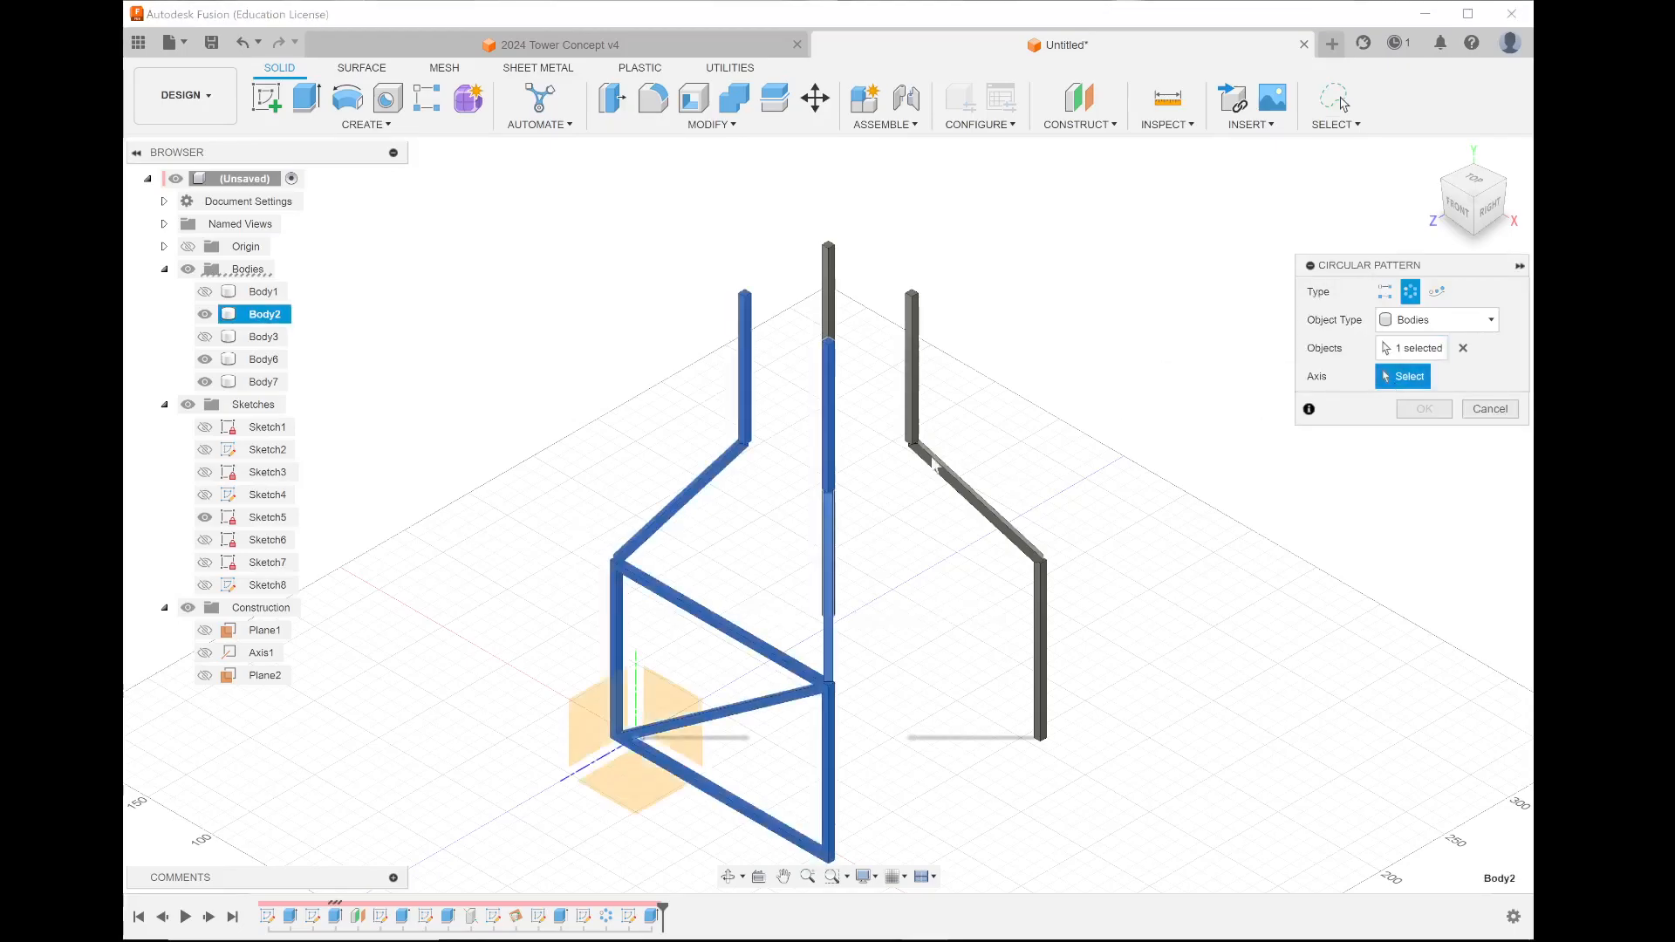
pyautogui.click(204, 585)
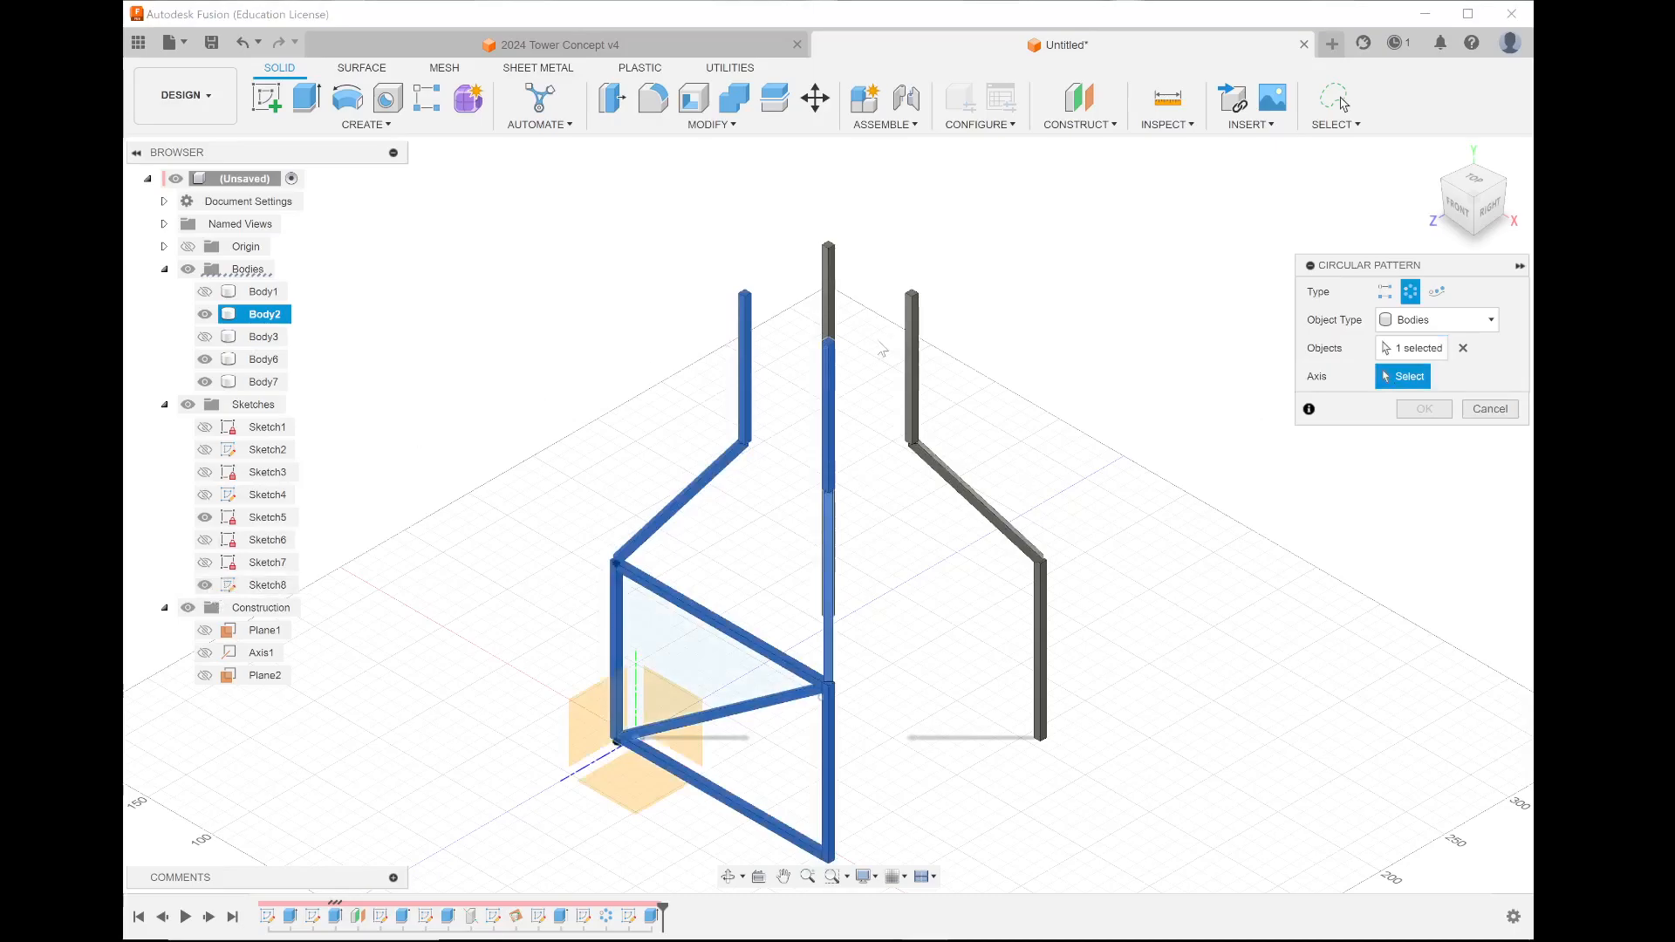
pyautogui.click(204, 562)
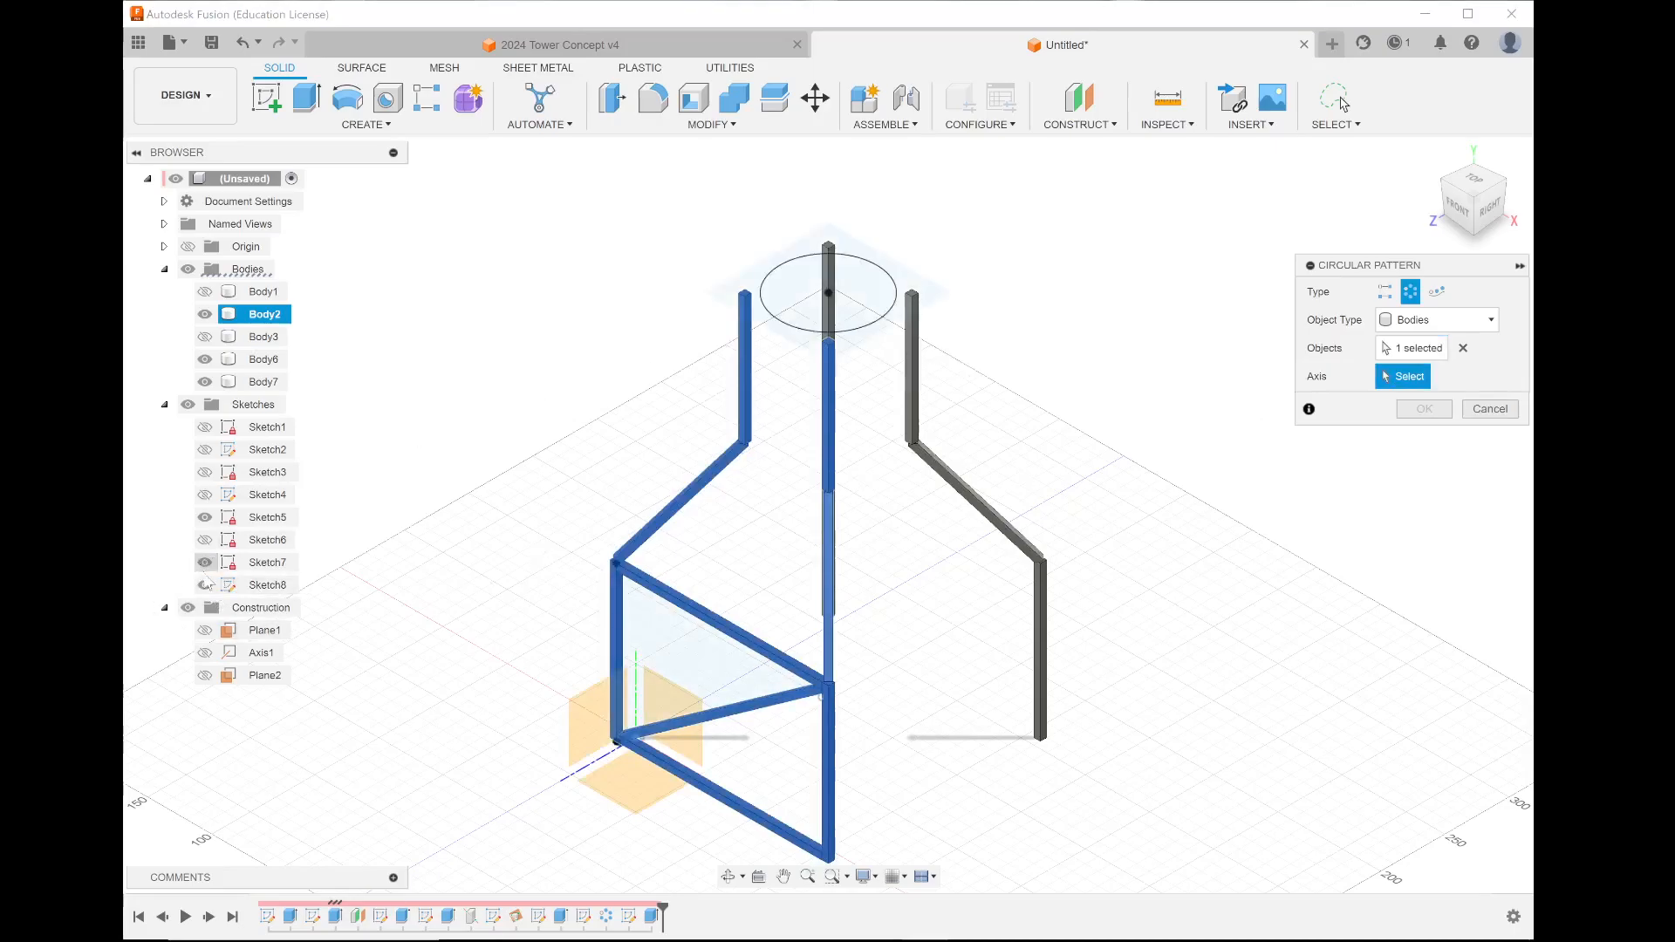
pyautogui.click(204, 585)
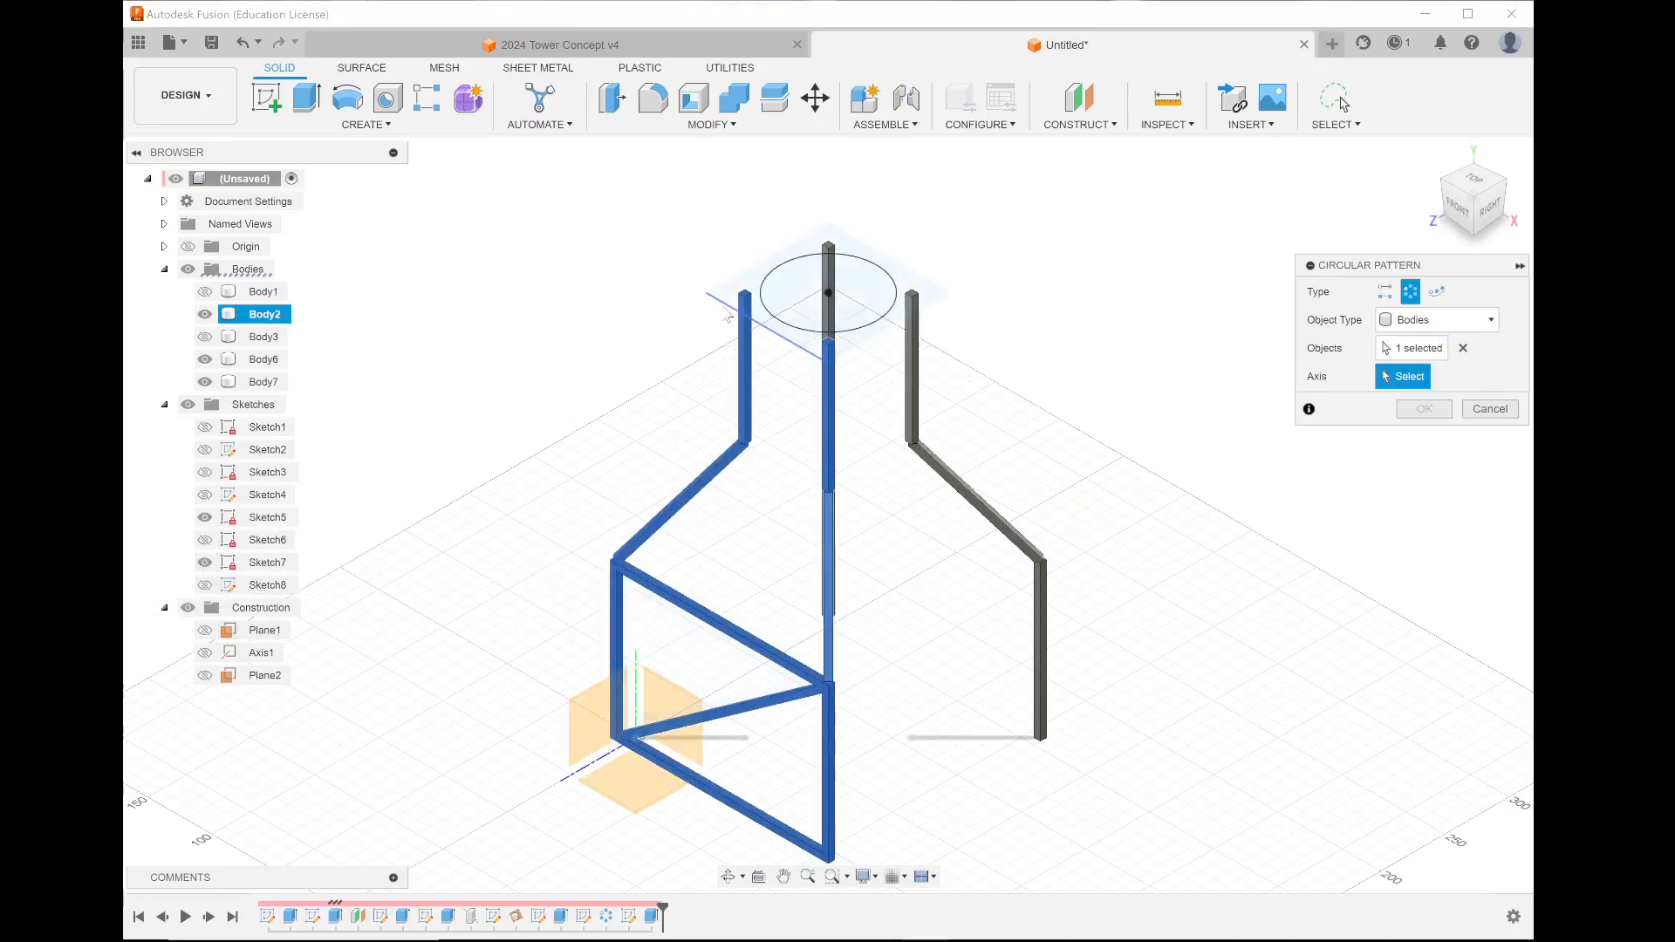
pyautogui.click(895, 290)
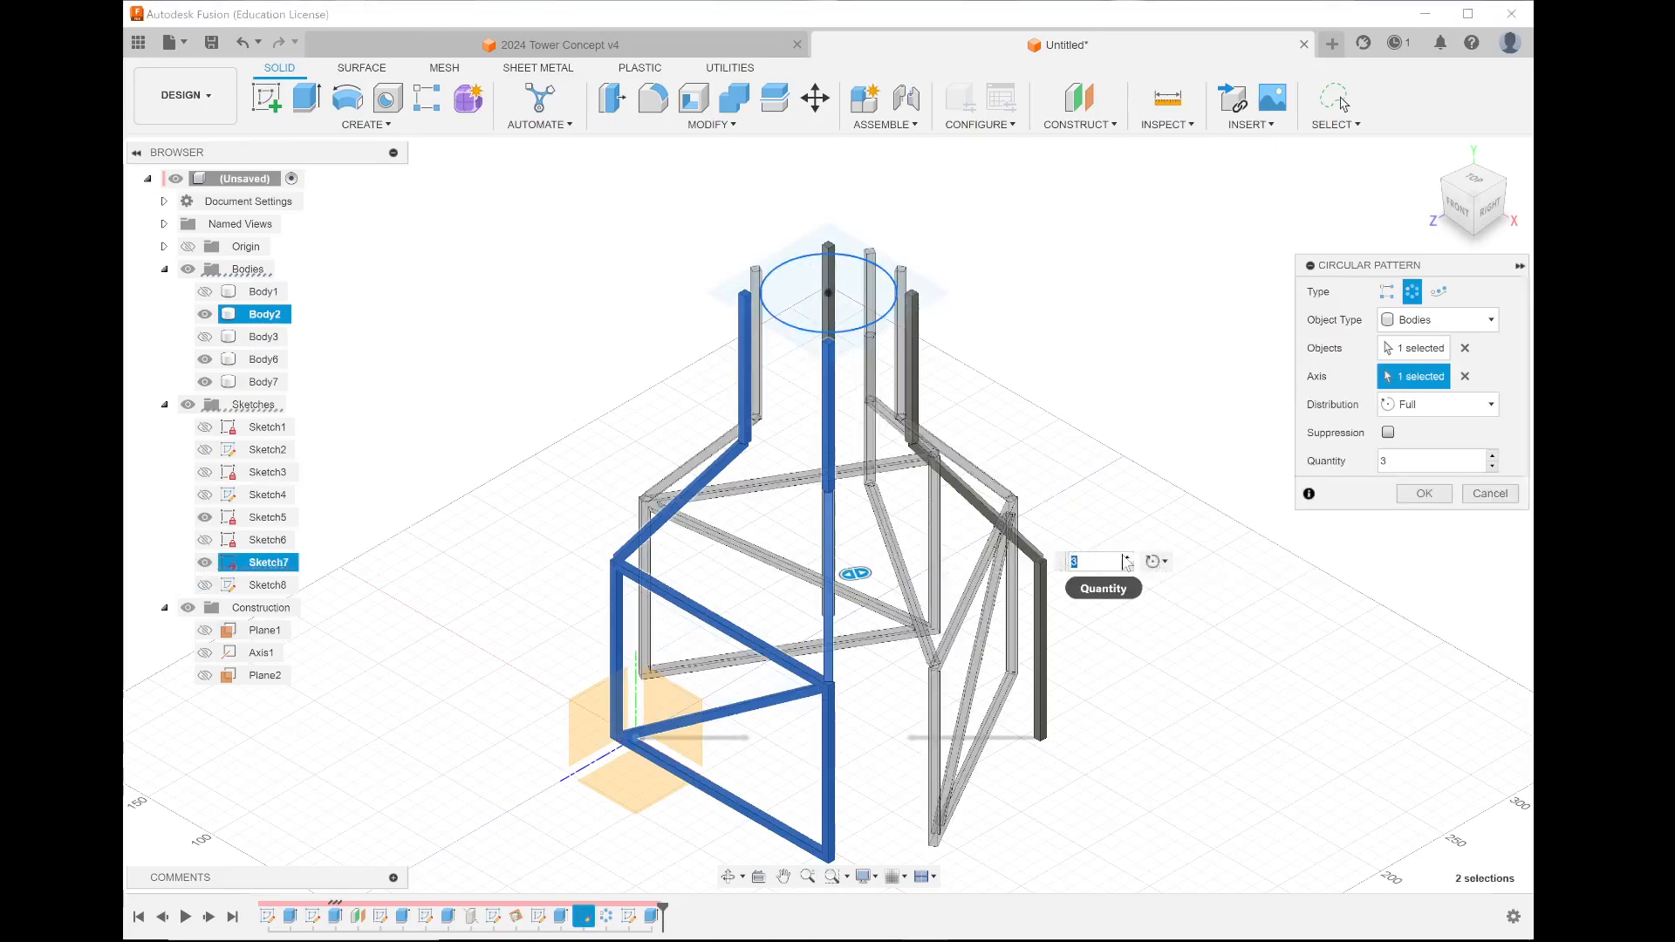
pyautogui.click(1128, 557)
pyautogui.click(1423, 493)
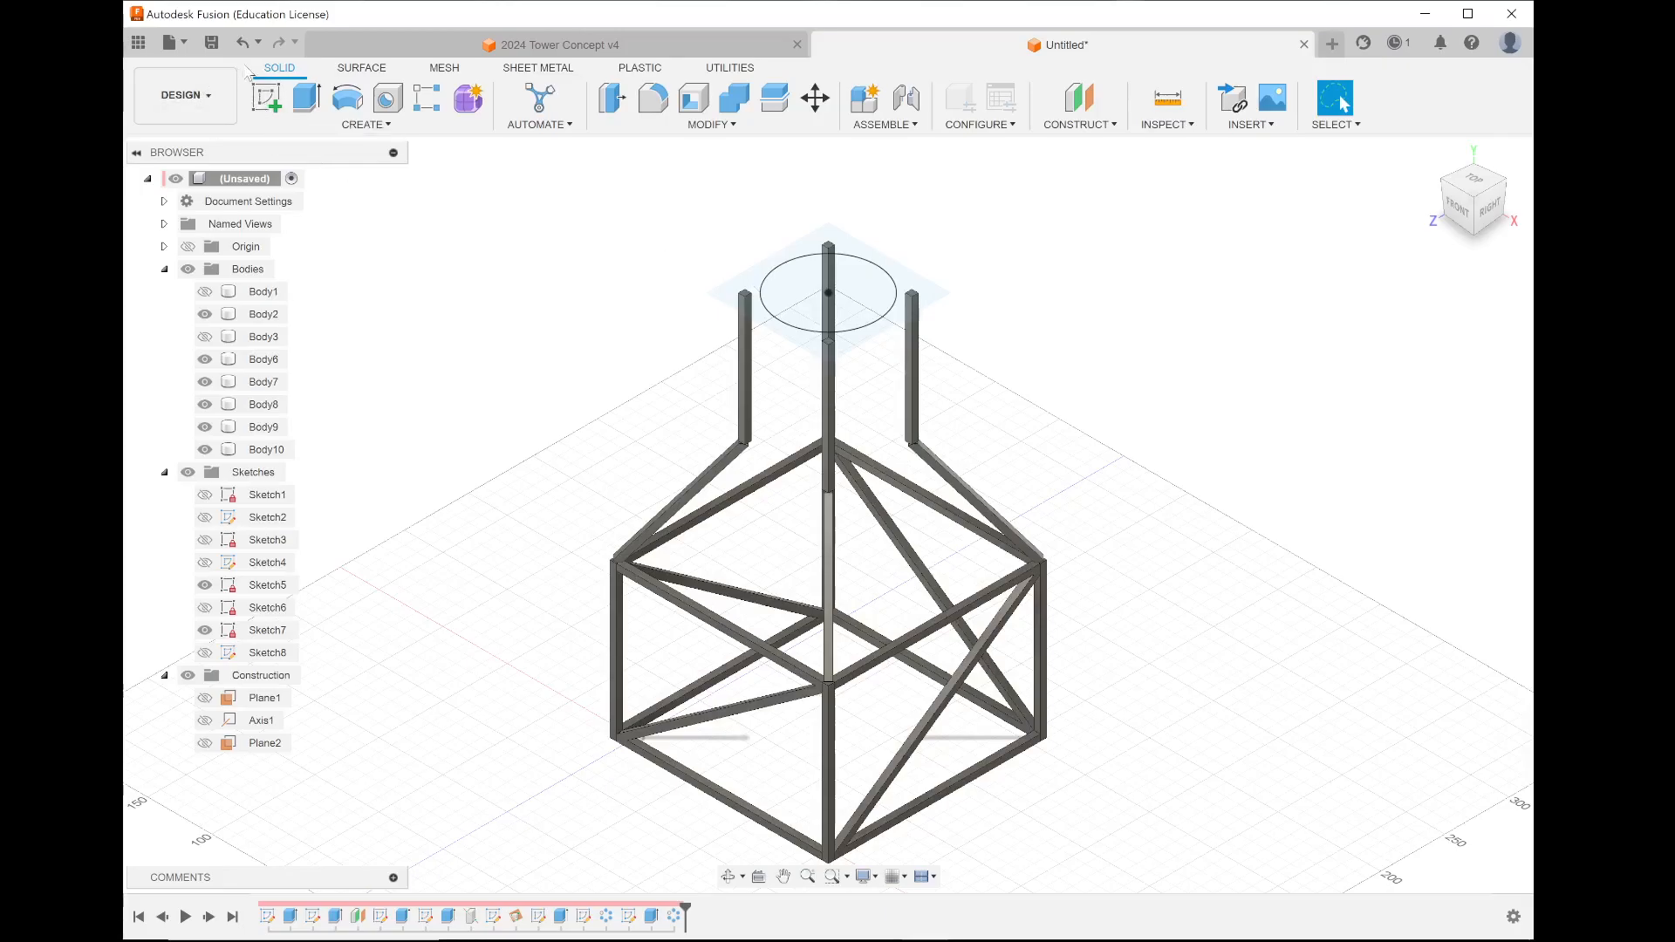
# - Save the design as "2024 tower tut 9Y" in the Stage 5 Engineering project
pyautogui.click(212, 43)
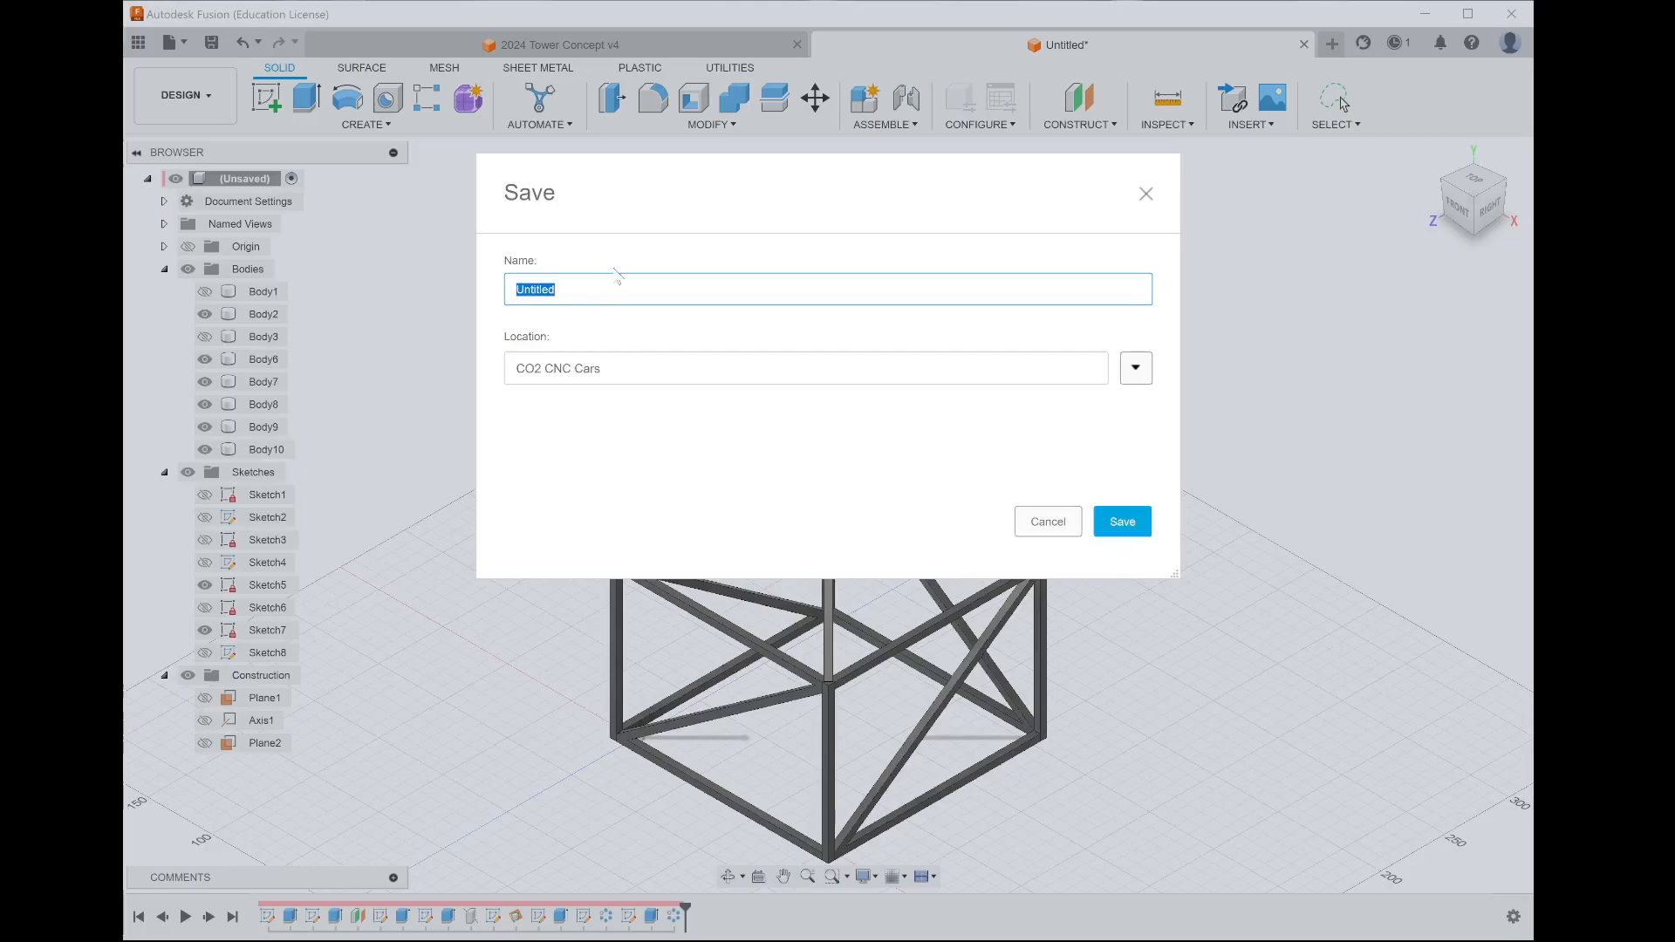
pyautogui.click(1135, 367)
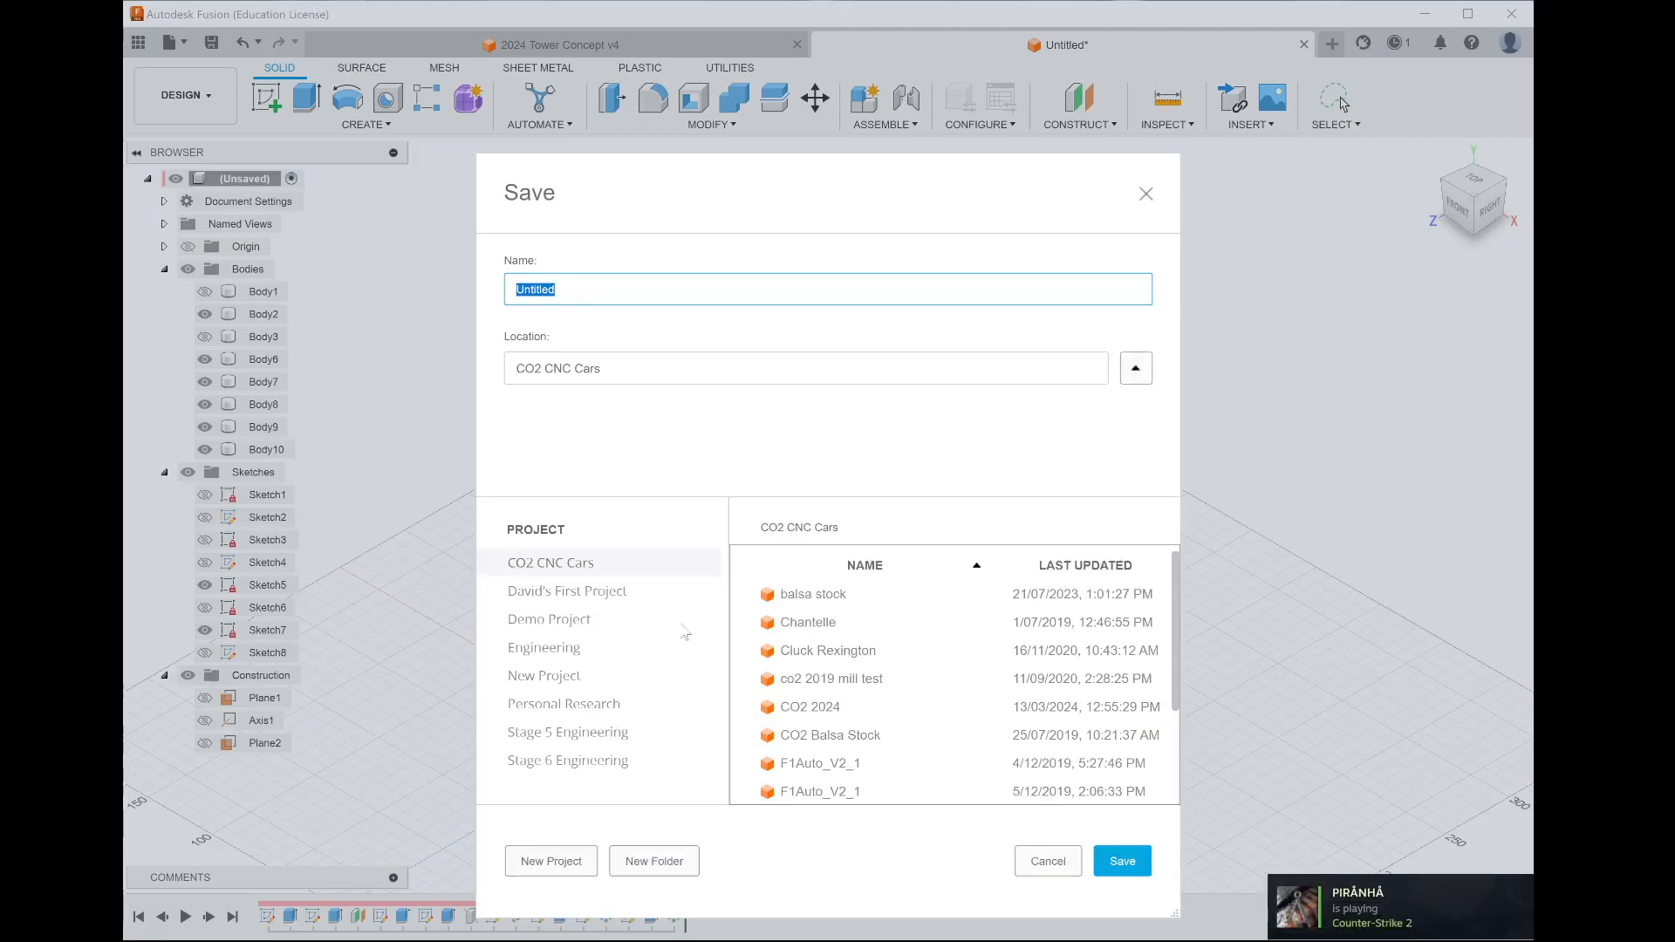
pyautogui.click(567, 732)
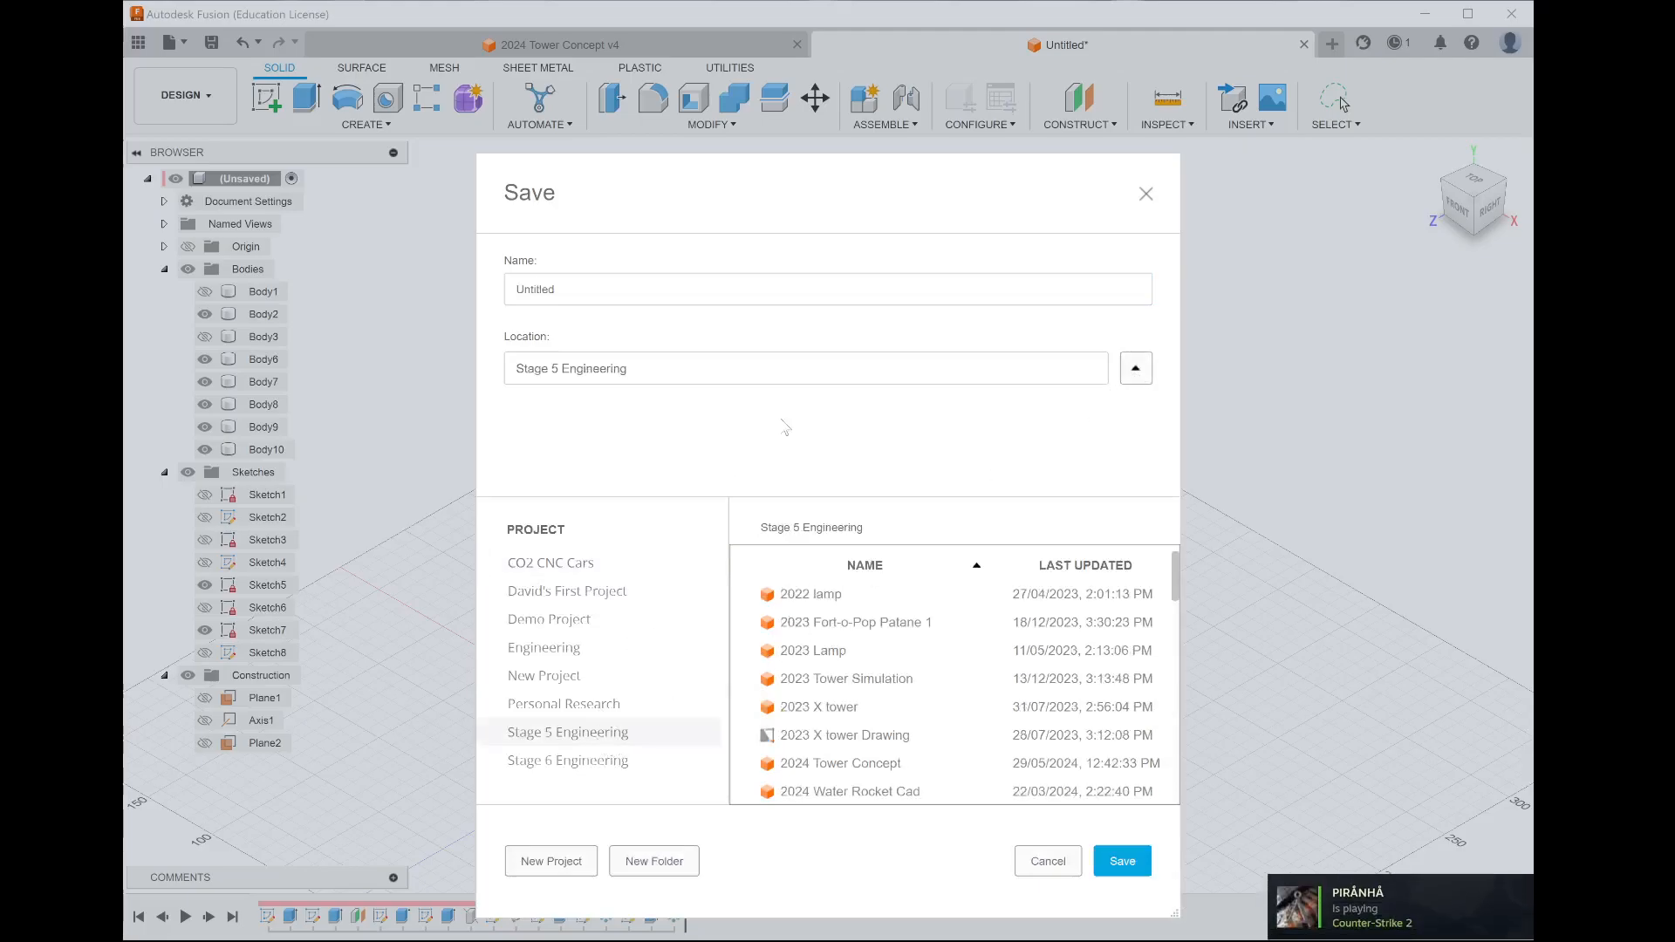
pyautogui.click(559, 289)
pyautogui.write('2024 tower tut 9Y')
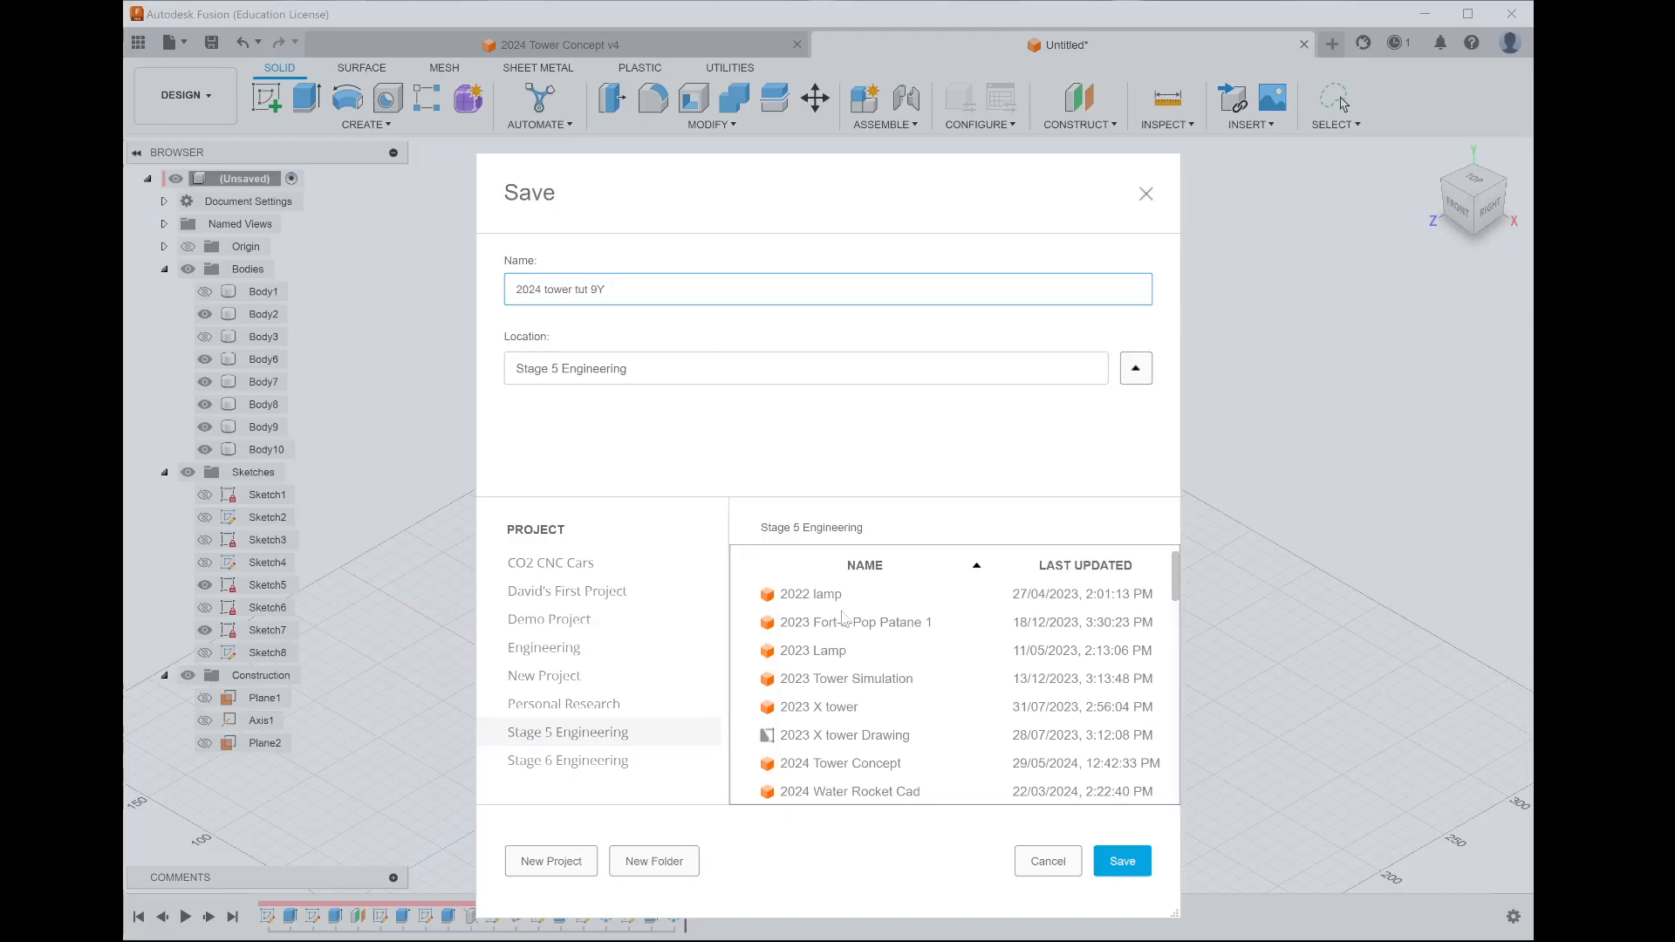
pyautogui.click(1121, 861)
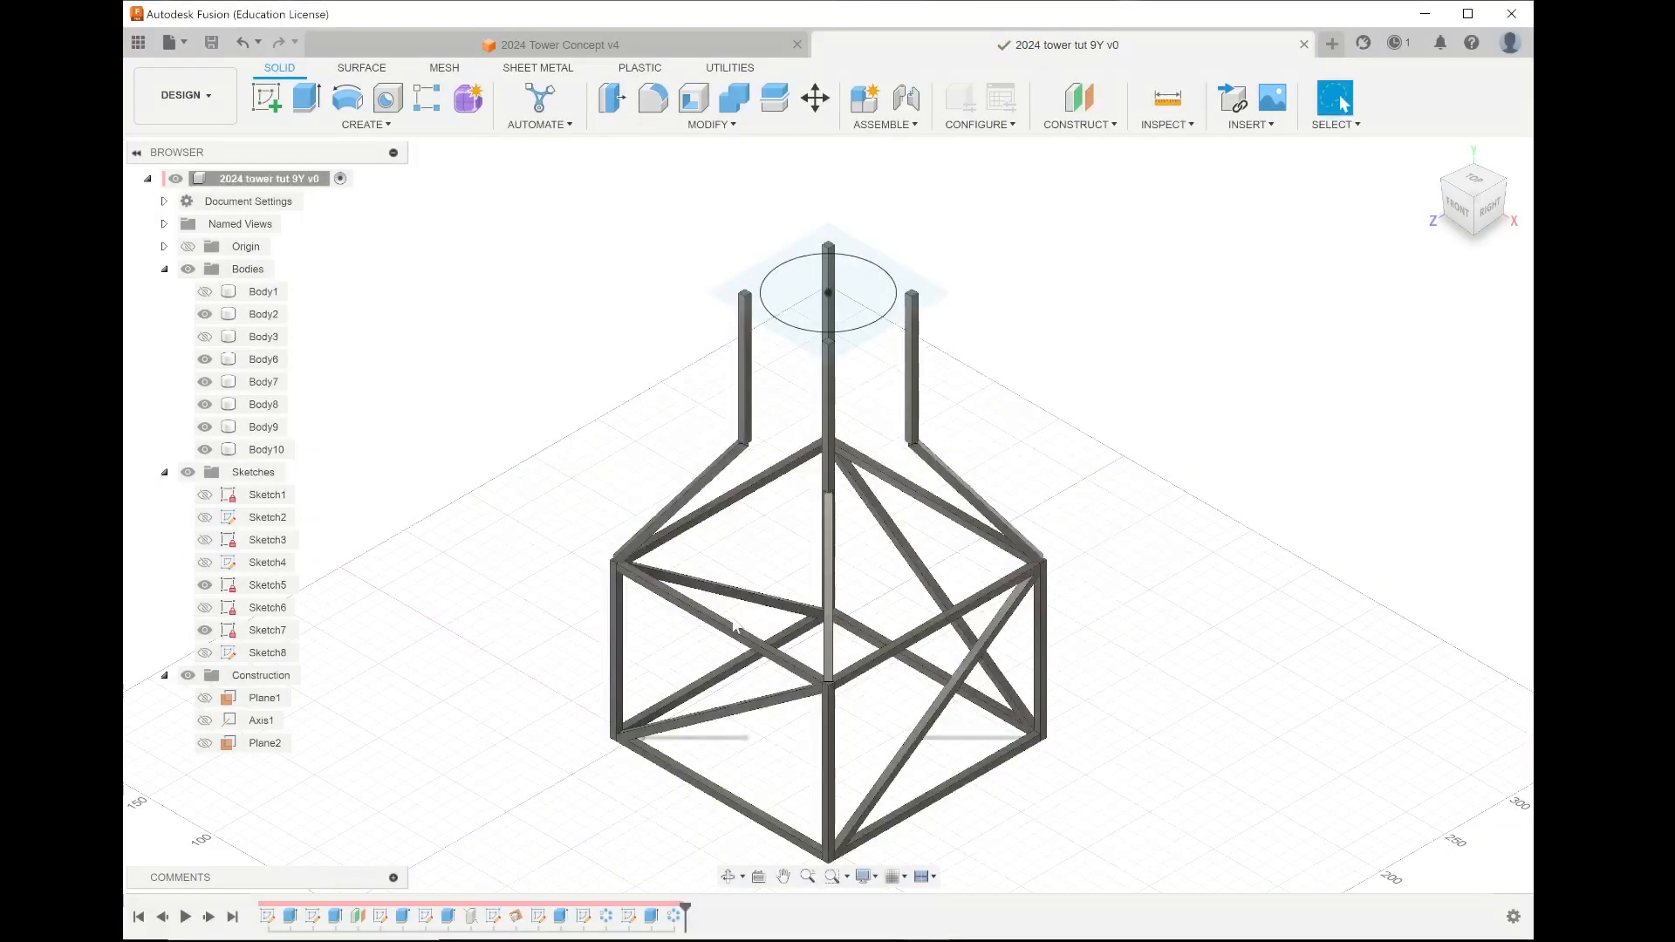
# - Create a new manual drawing from the design, with visible bodies only, from scratch, using ISO, mm and an A3 landscape sheet
pyautogui.click(184, 95)
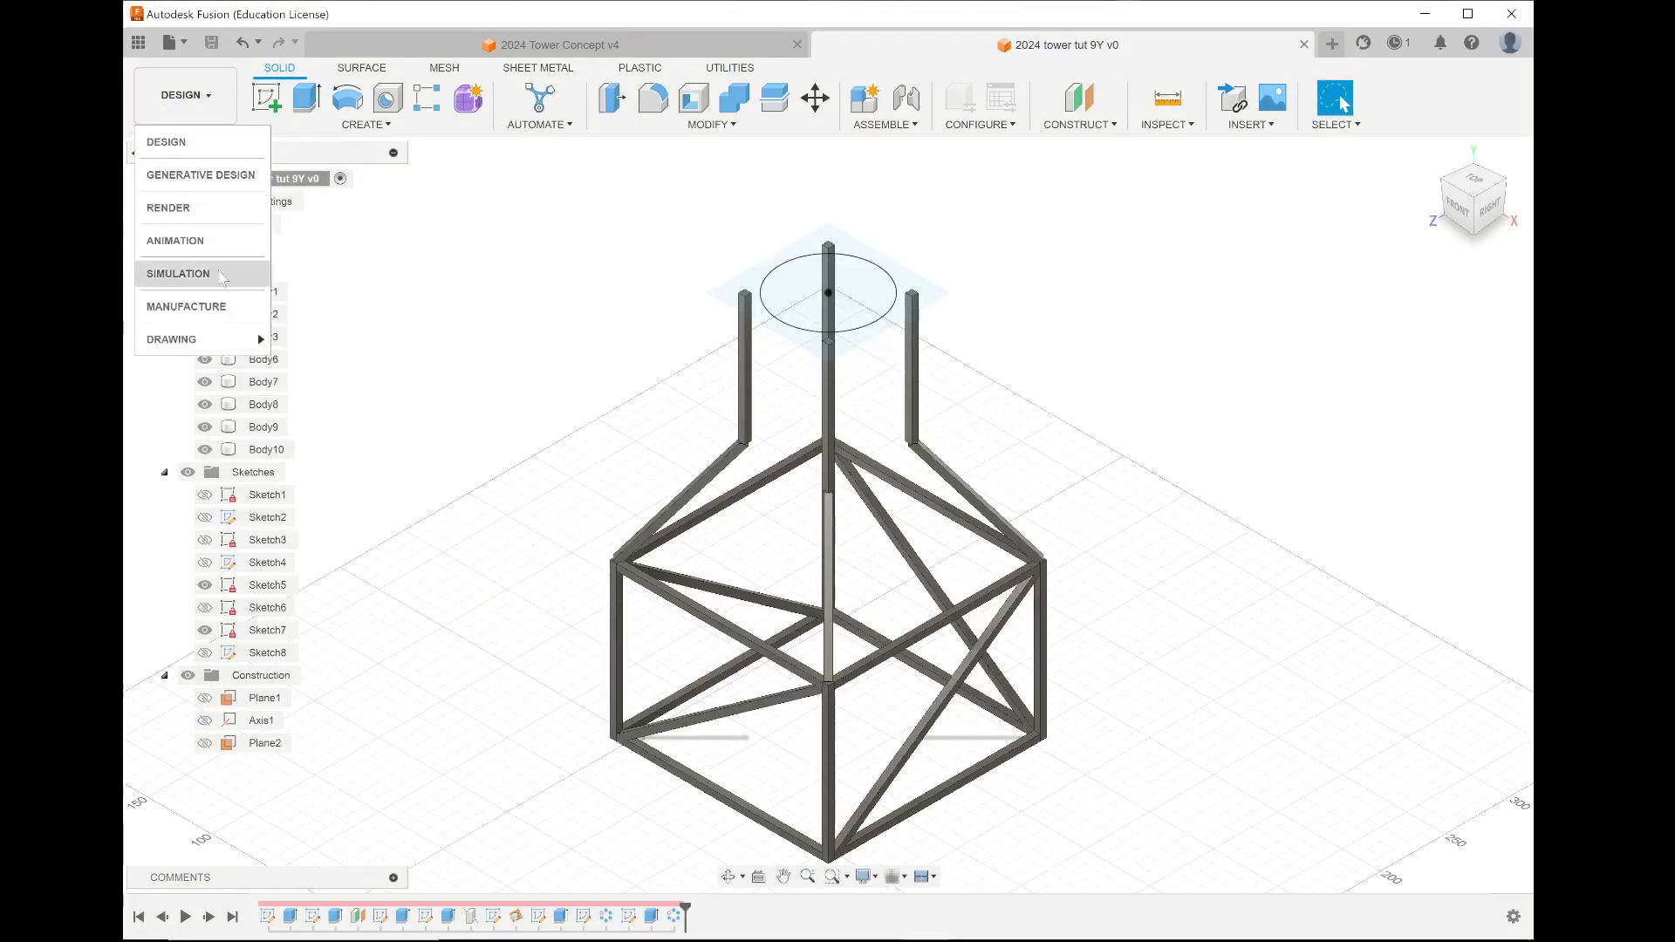
pyautogui.moveTo(229, 339)
pyautogui.click(318, 349)
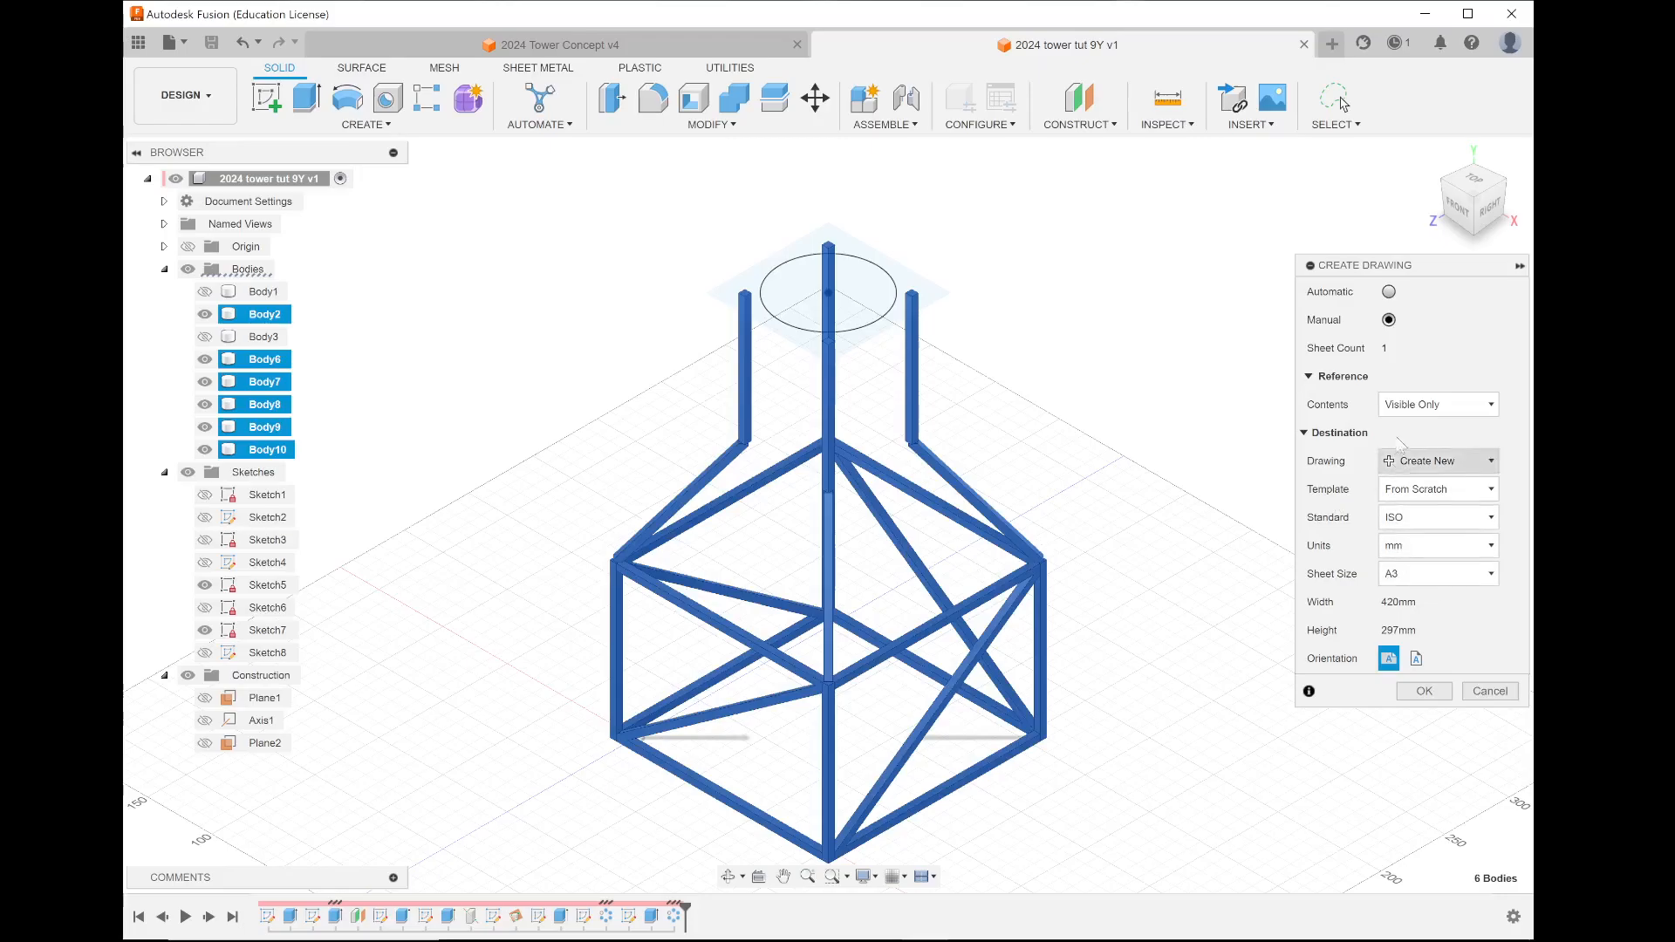
pyautogui.click(1406, 692)
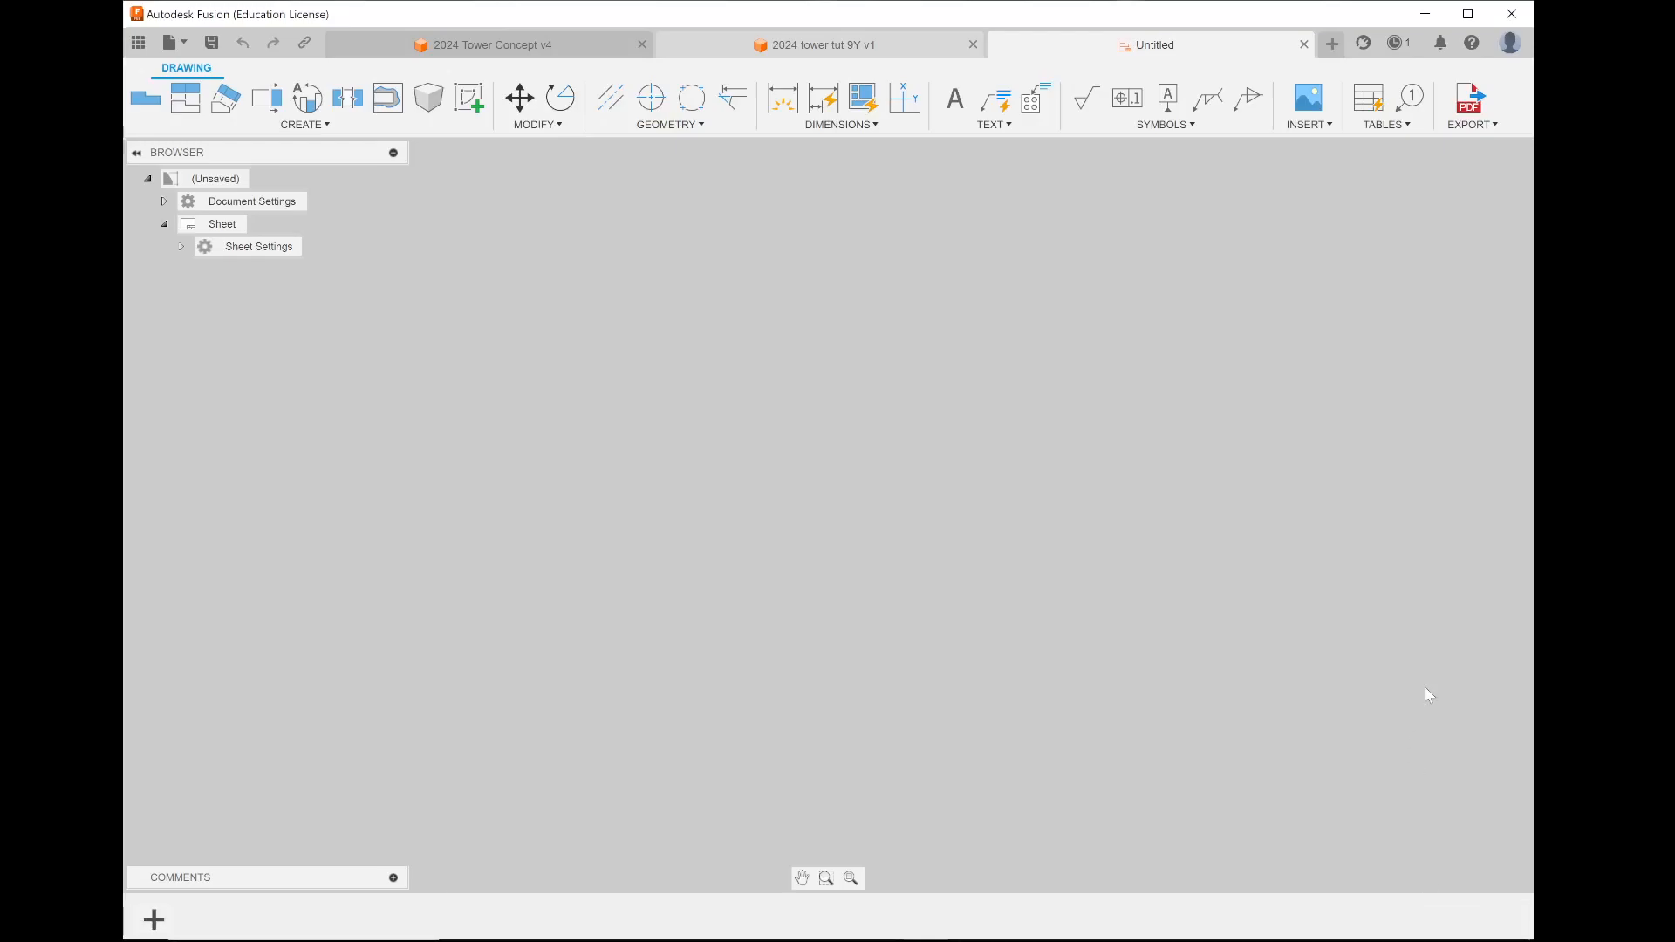
pyautogui.moveTo(1280, 941)
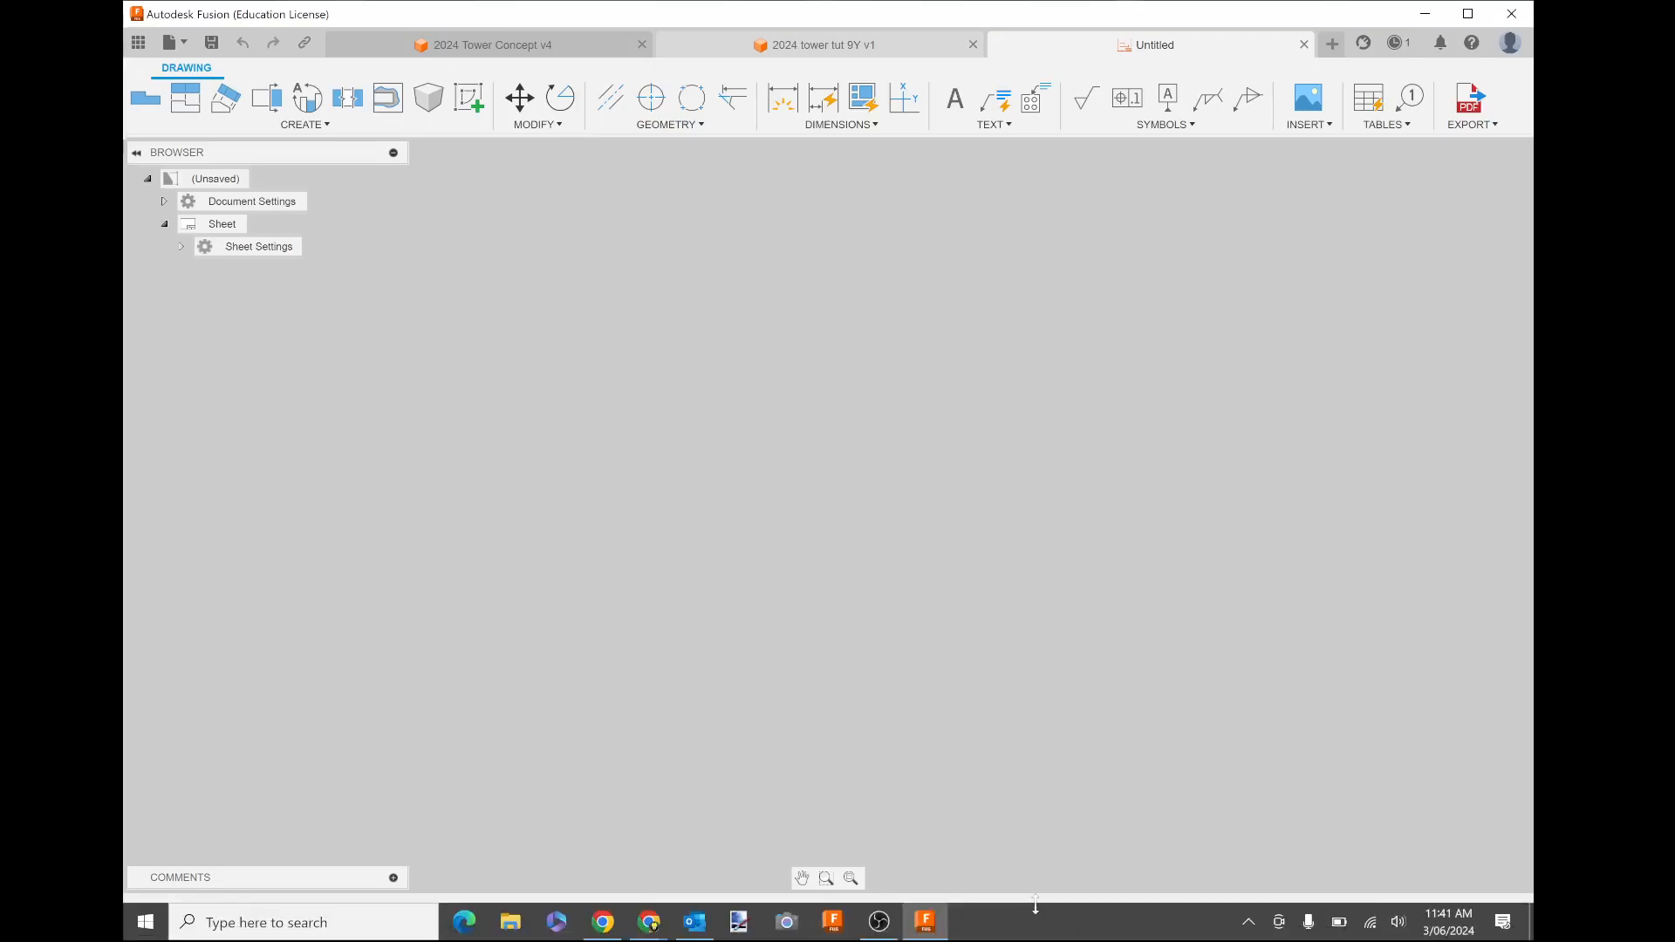
pyautogui.click(880, 924)
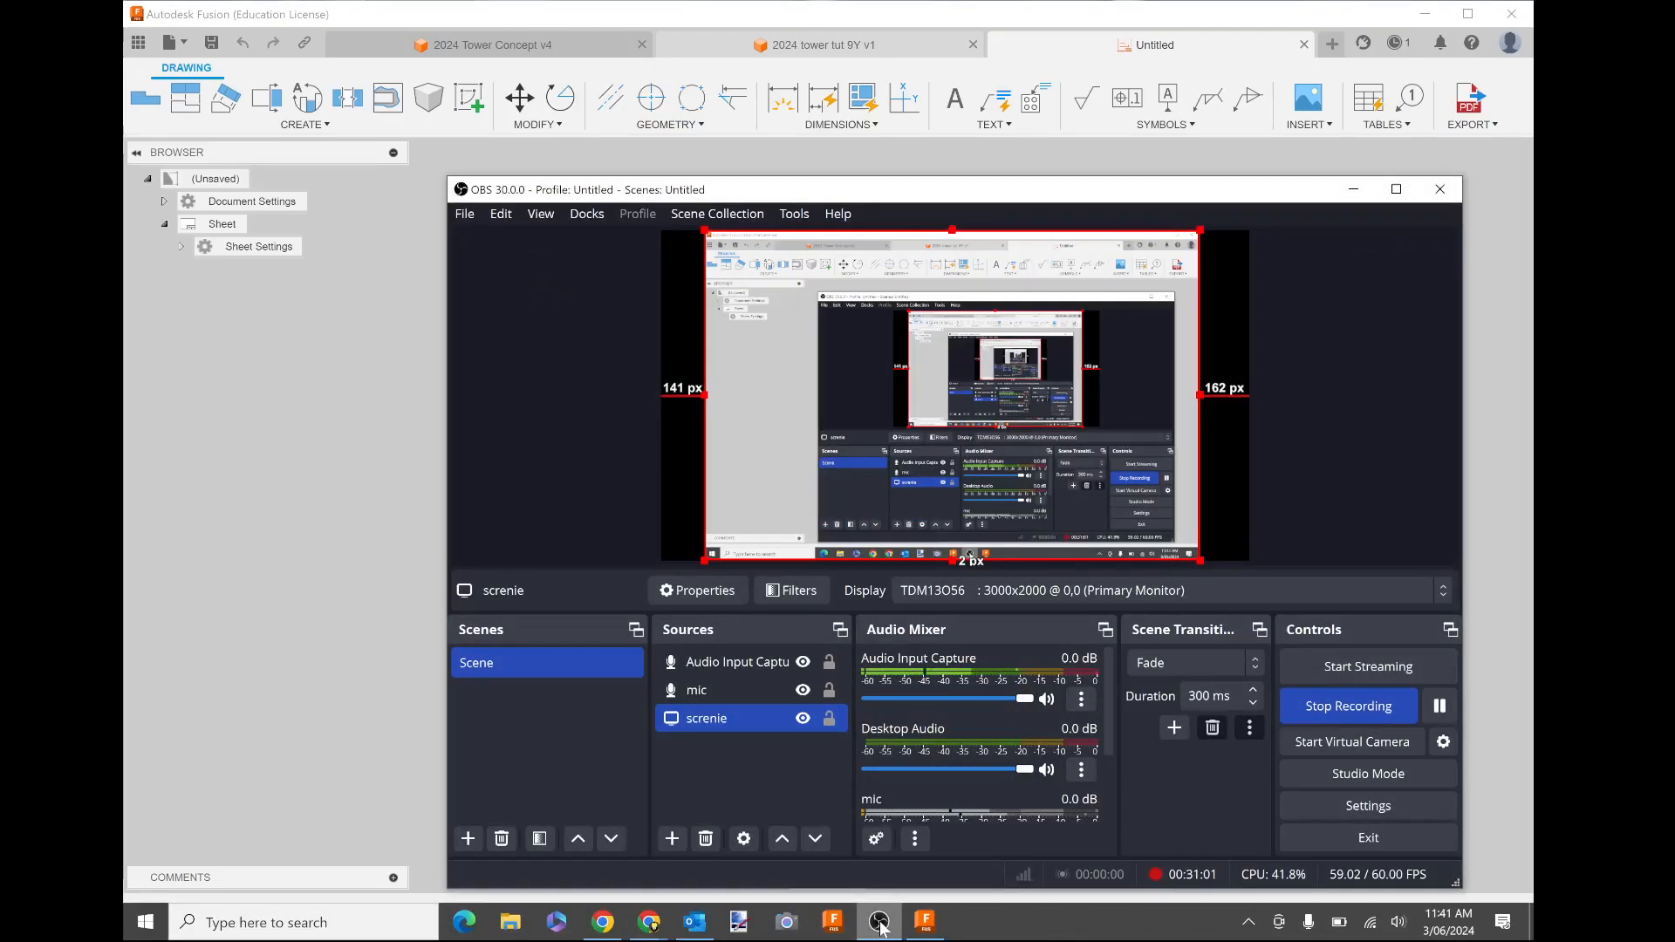
pyautogui.click(880, 923)
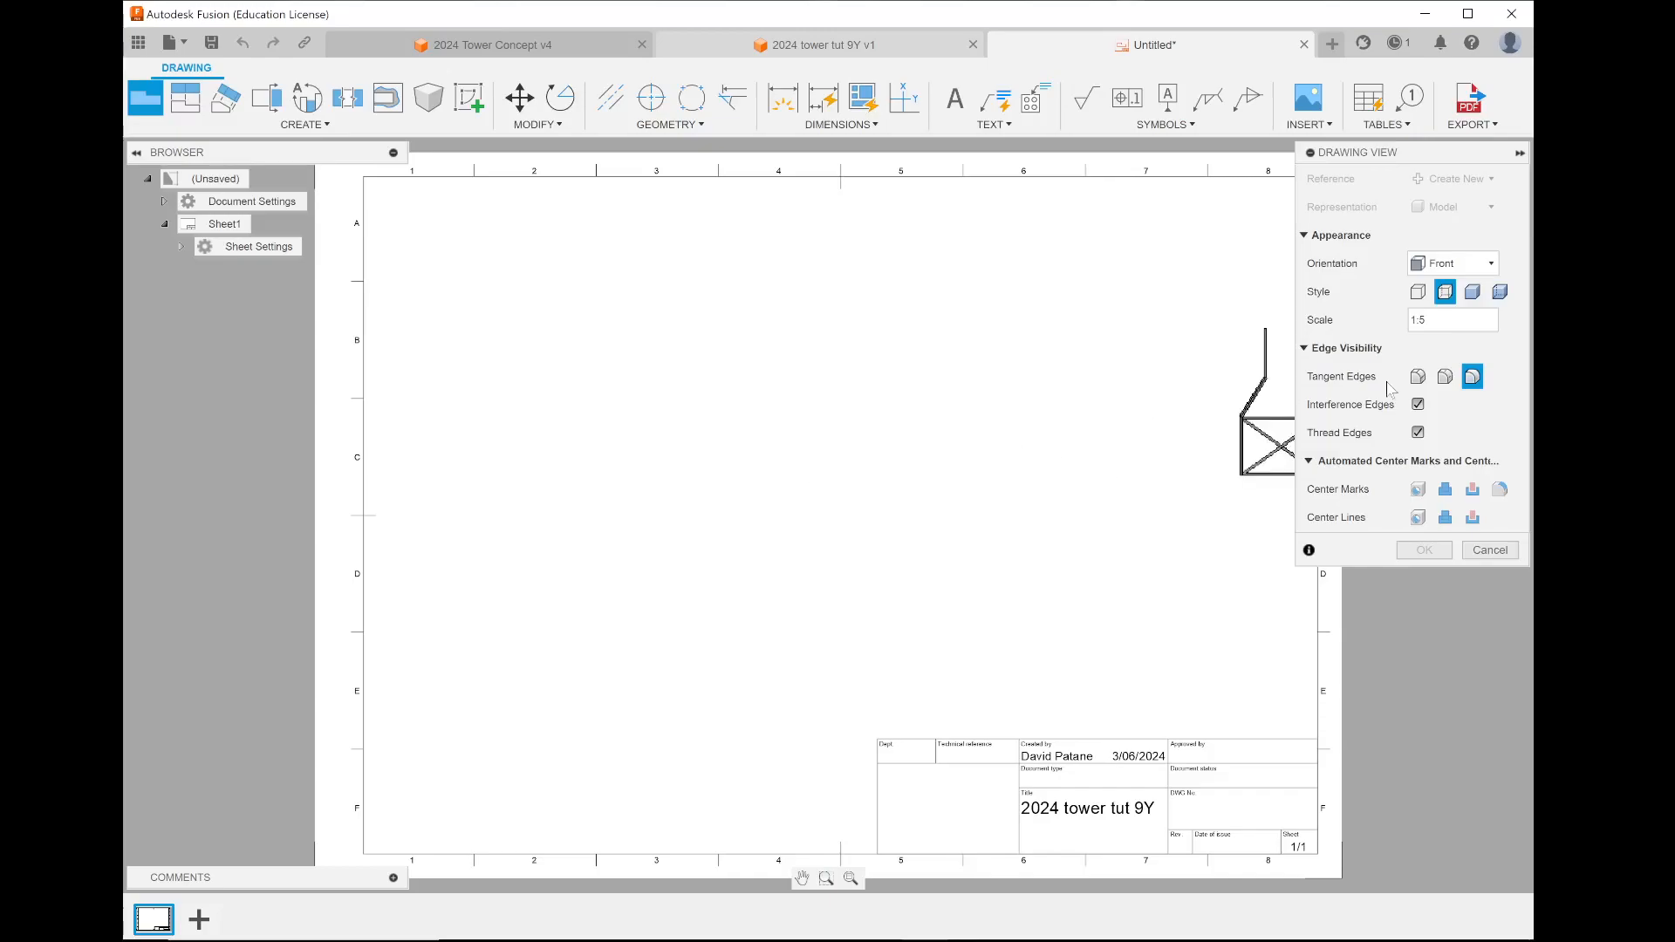
# - Place a front base view of the tower at 1:2 scale on the left half of the sheet
pyautogui.click(1434, 320)
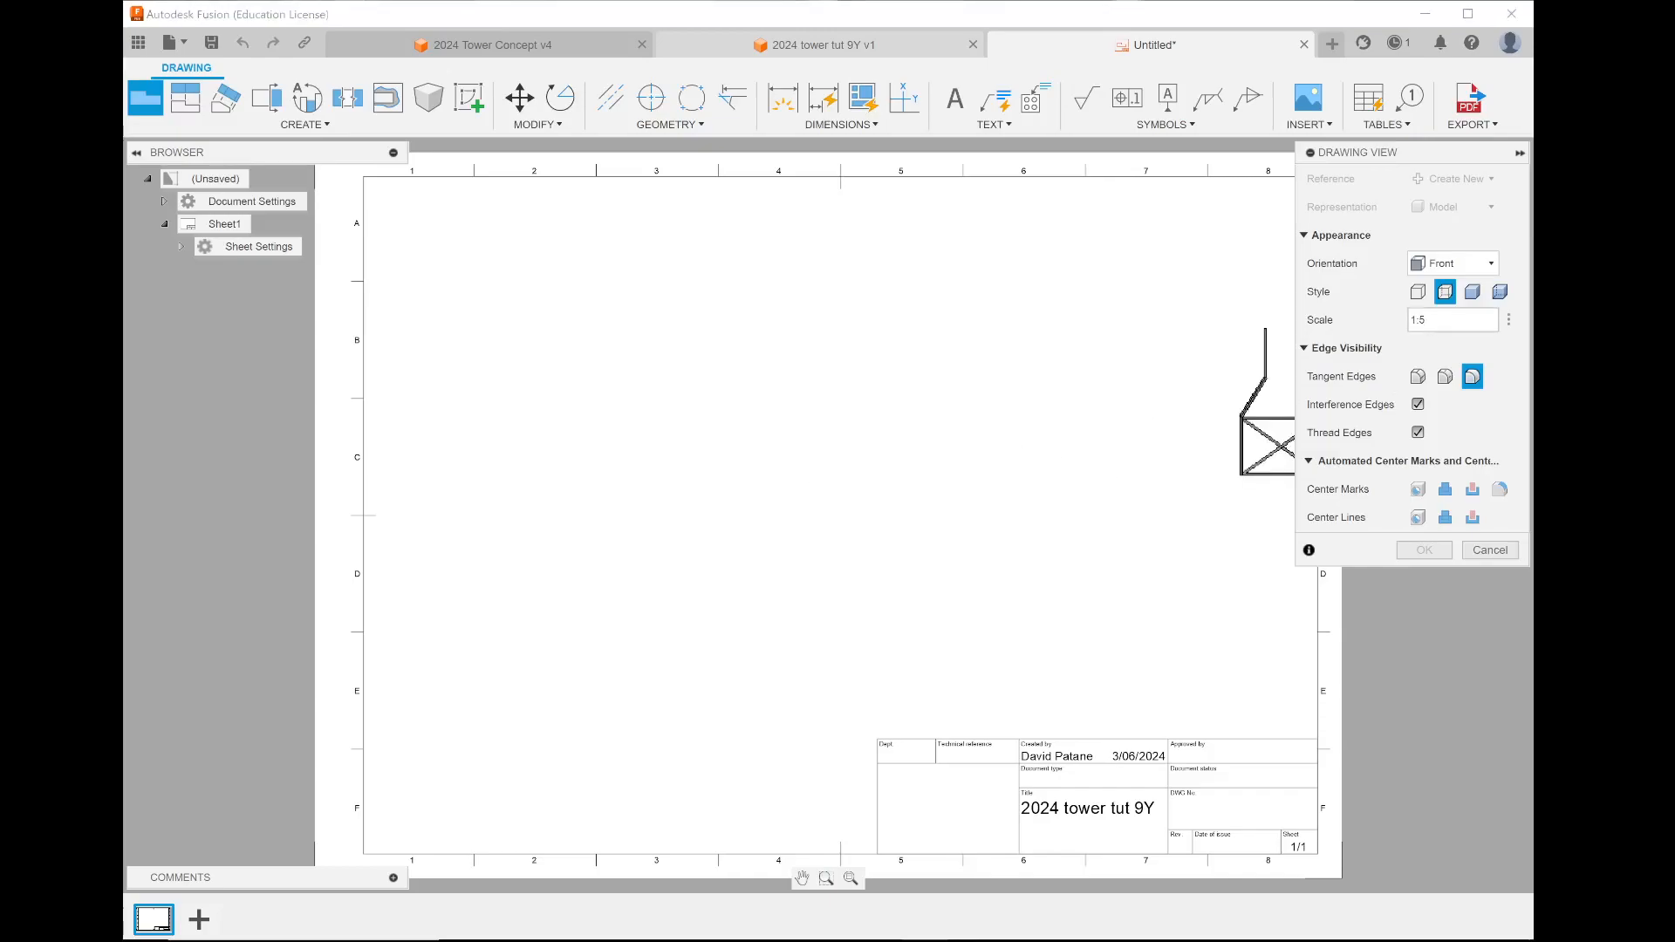
pyautogui.press('Return')
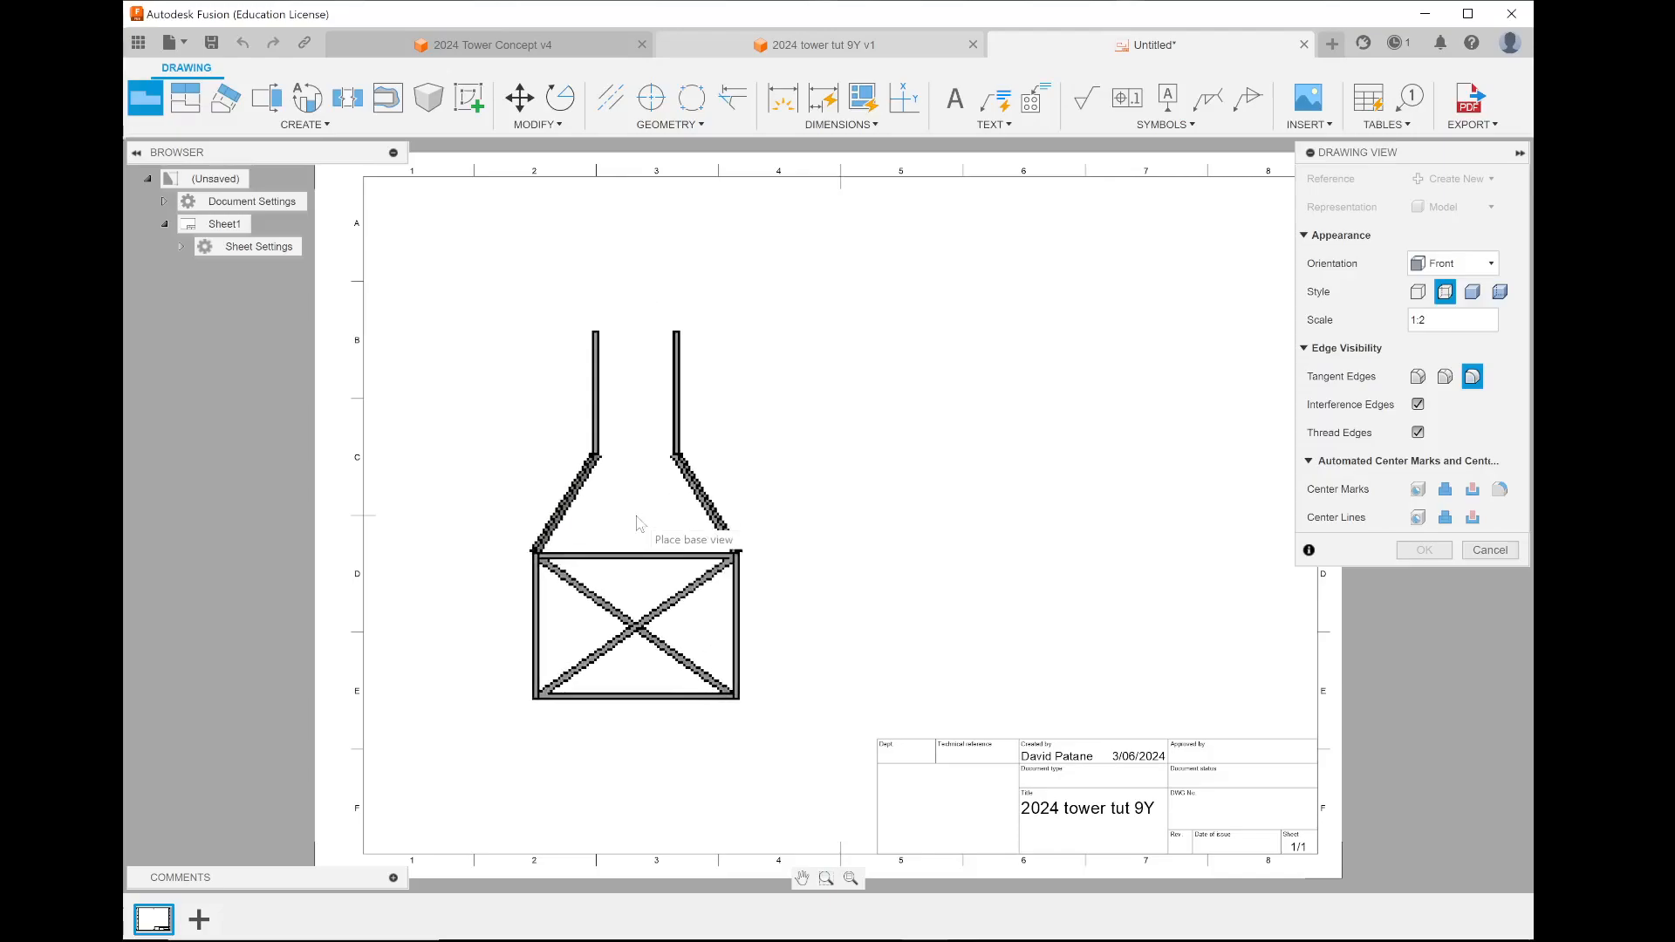
pyautogui.click(641, 503)
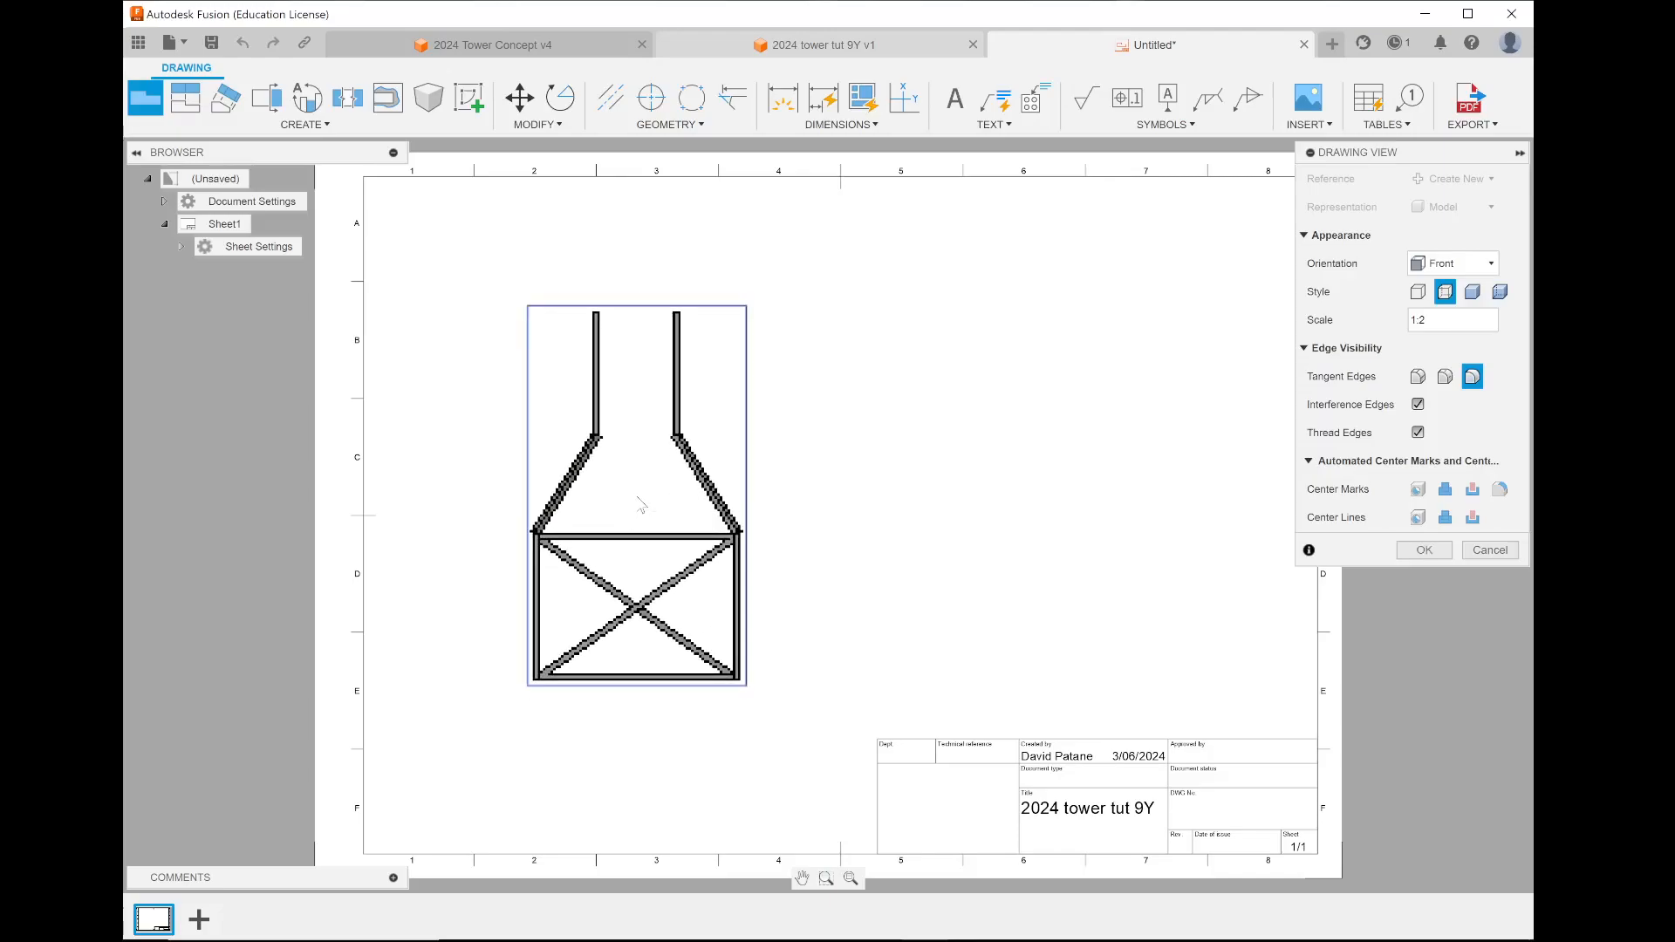
pyautogui.click(1400, 555)
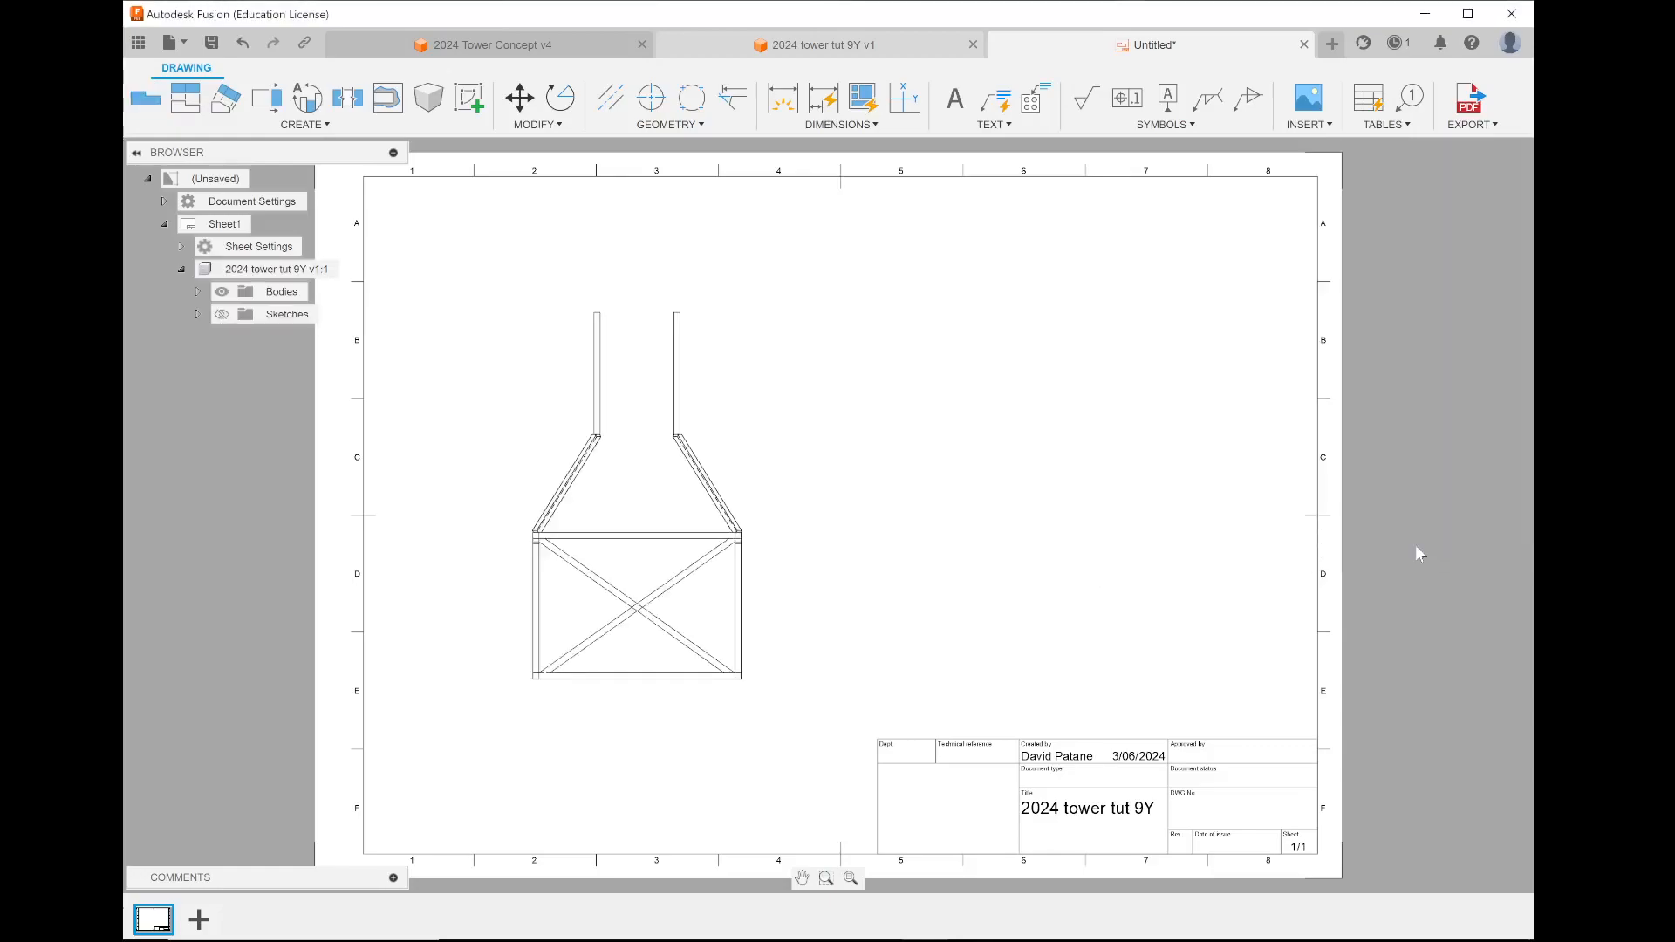
# - Project a view above and a side view beside the front view, and shift the front and upper views to better positions
pyautogui.scroll(-3, 756, 474)
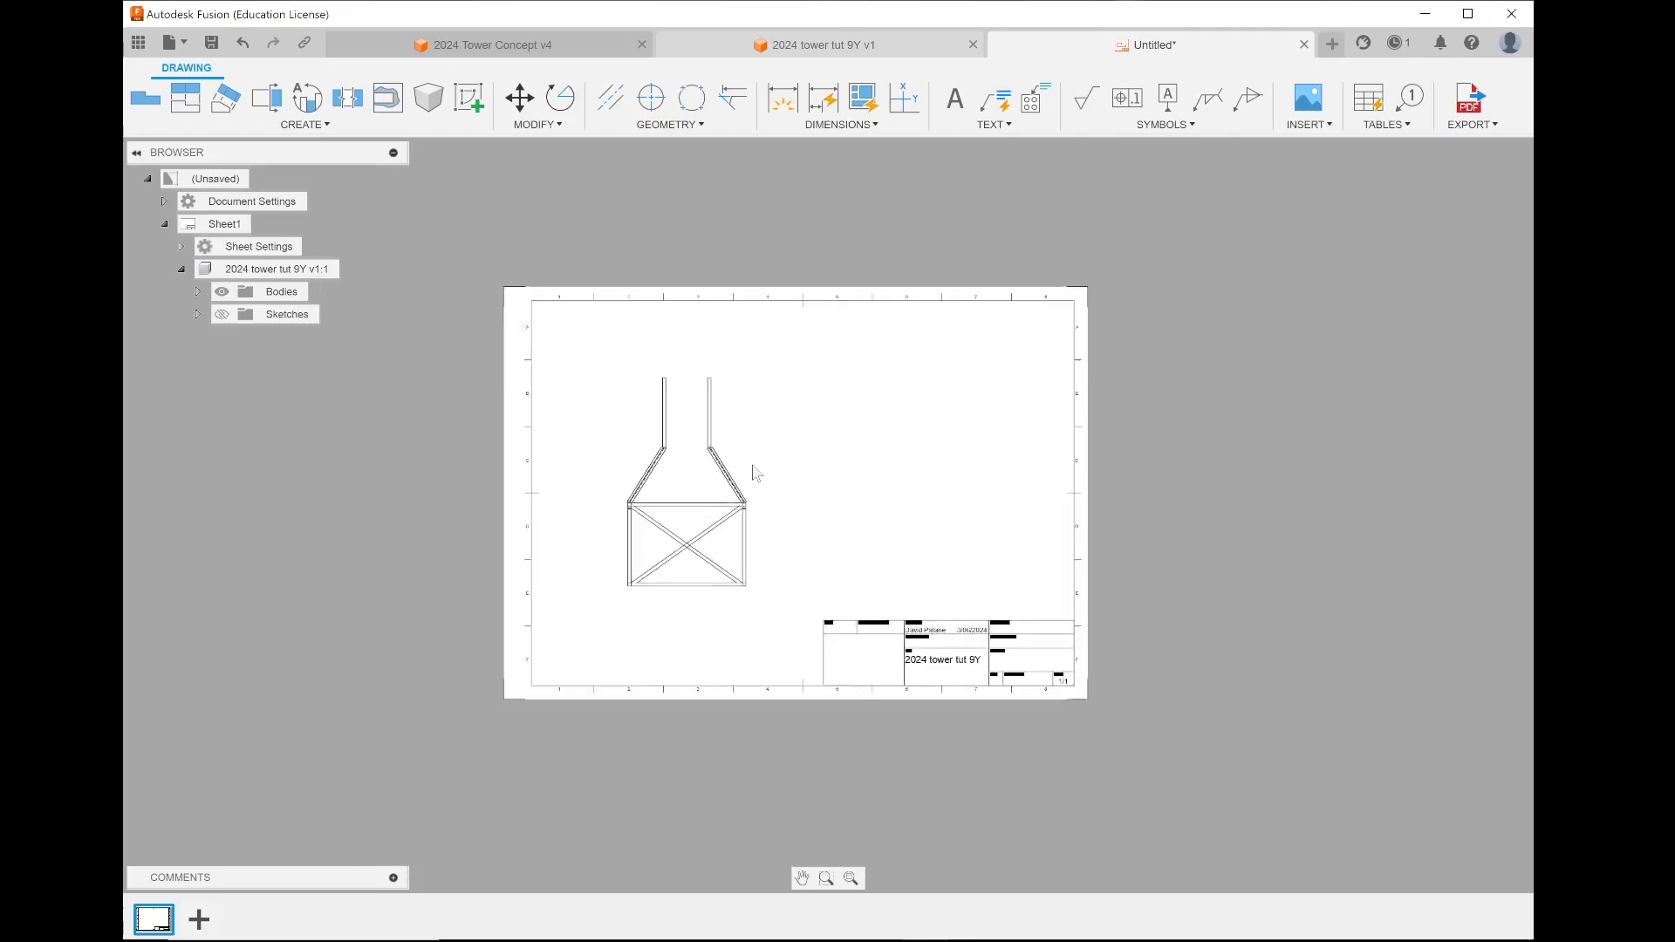
pyautogui.scroll(4, 752, 471)
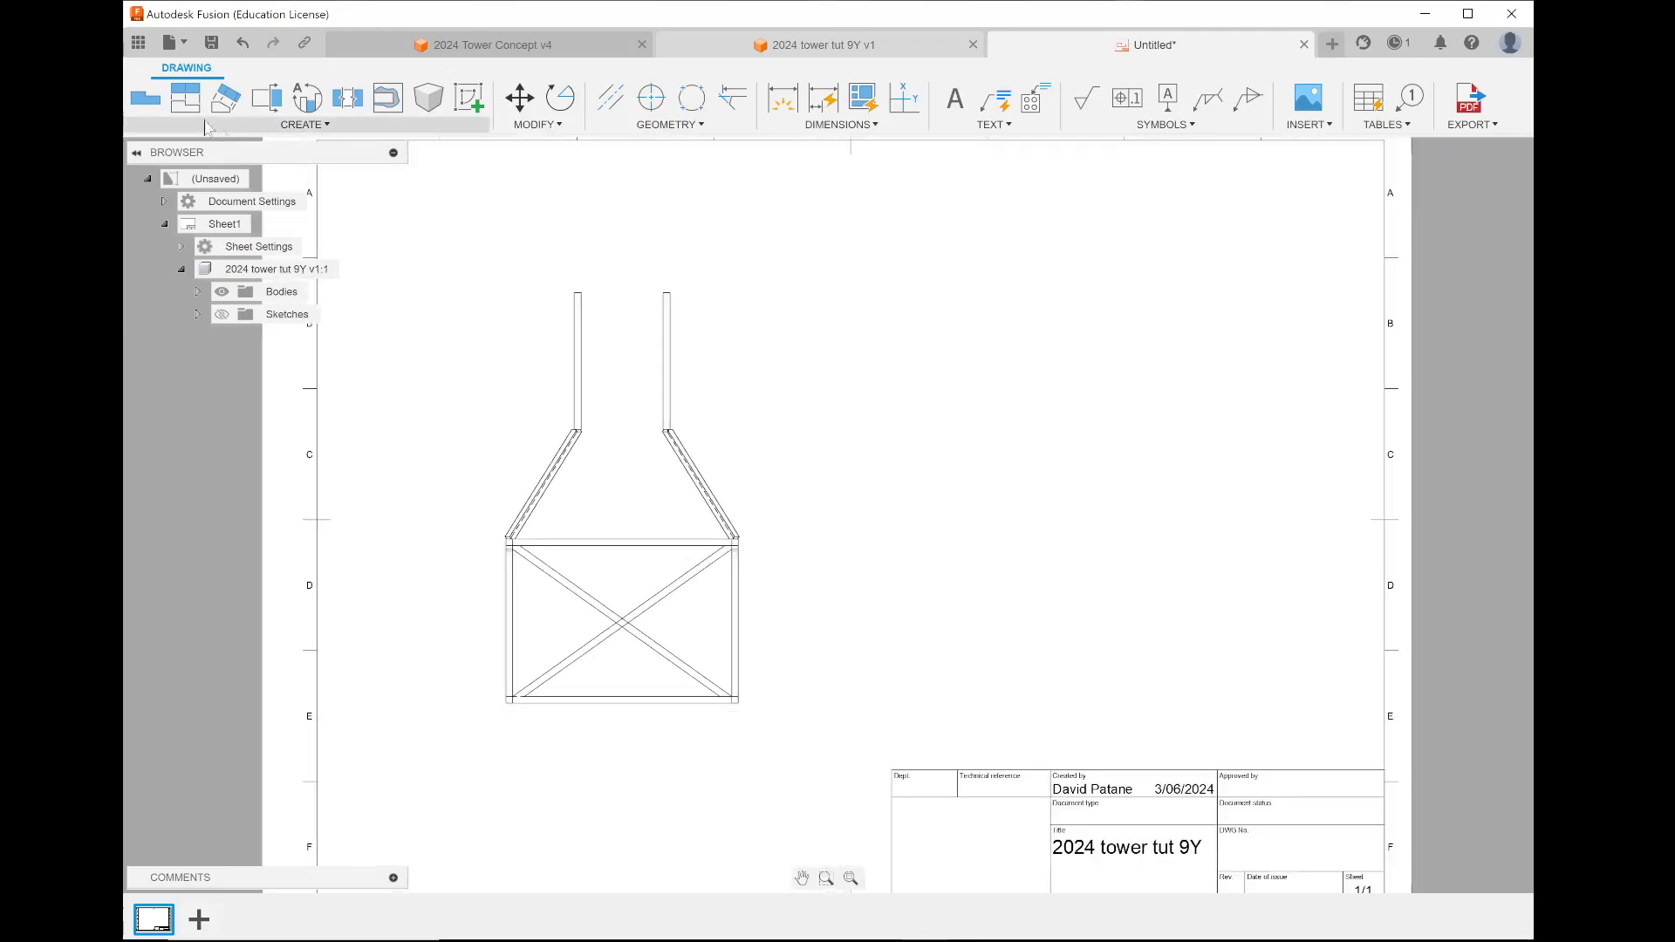
pyautogui.click(185, 97)
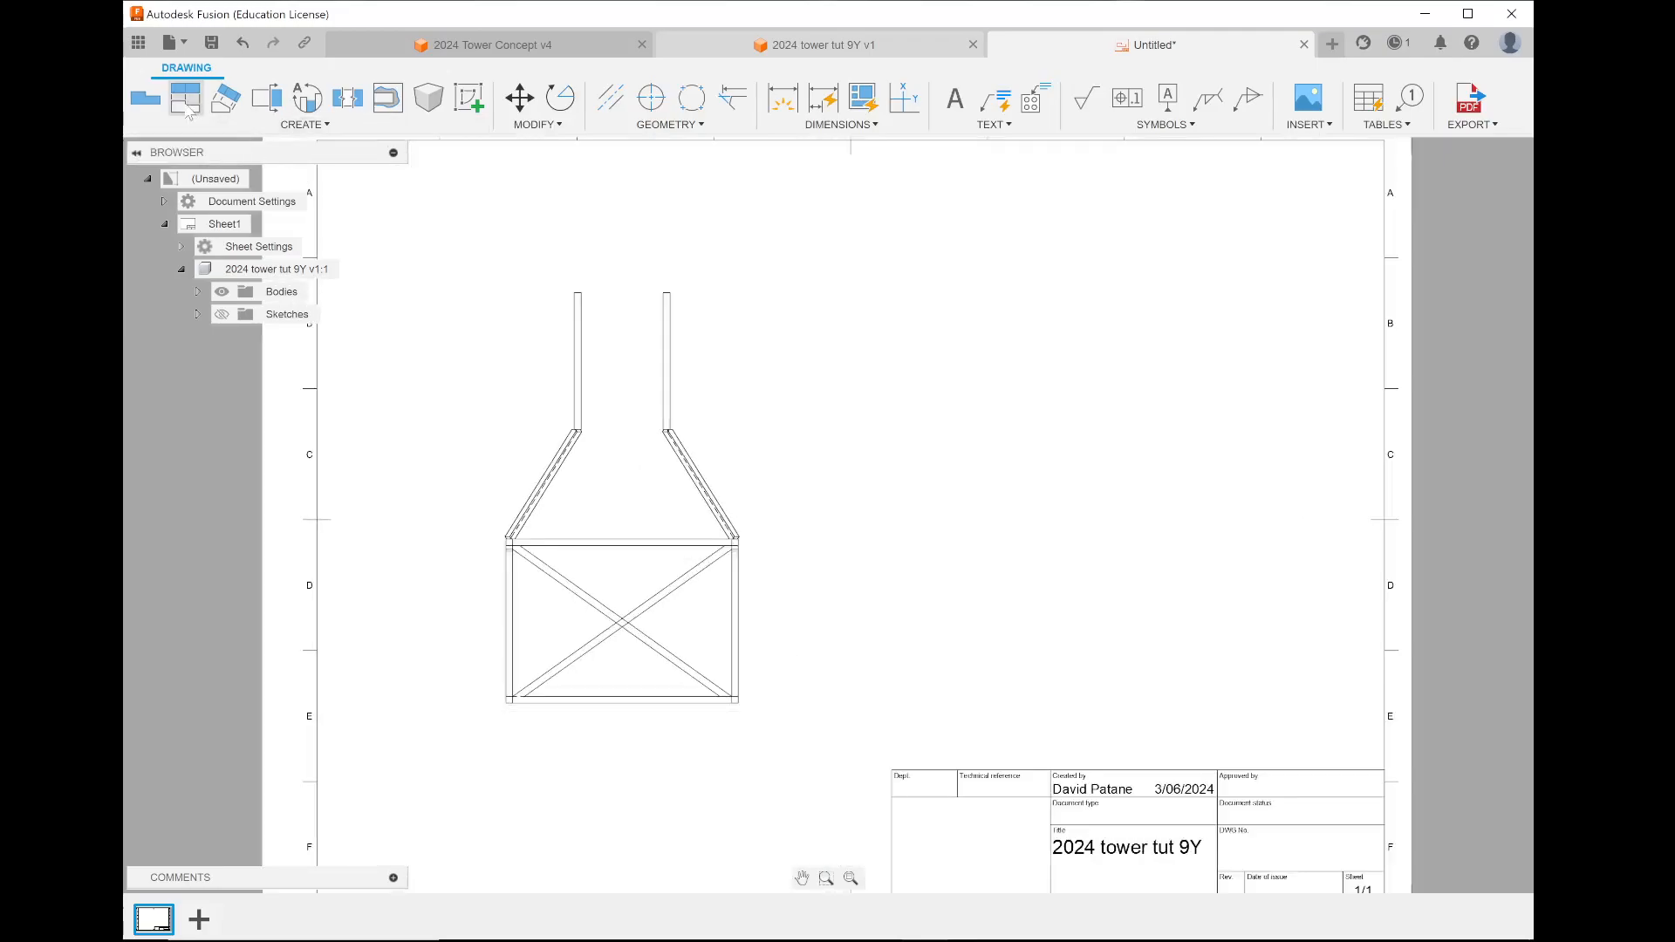
pyautogui.click(637, 528)
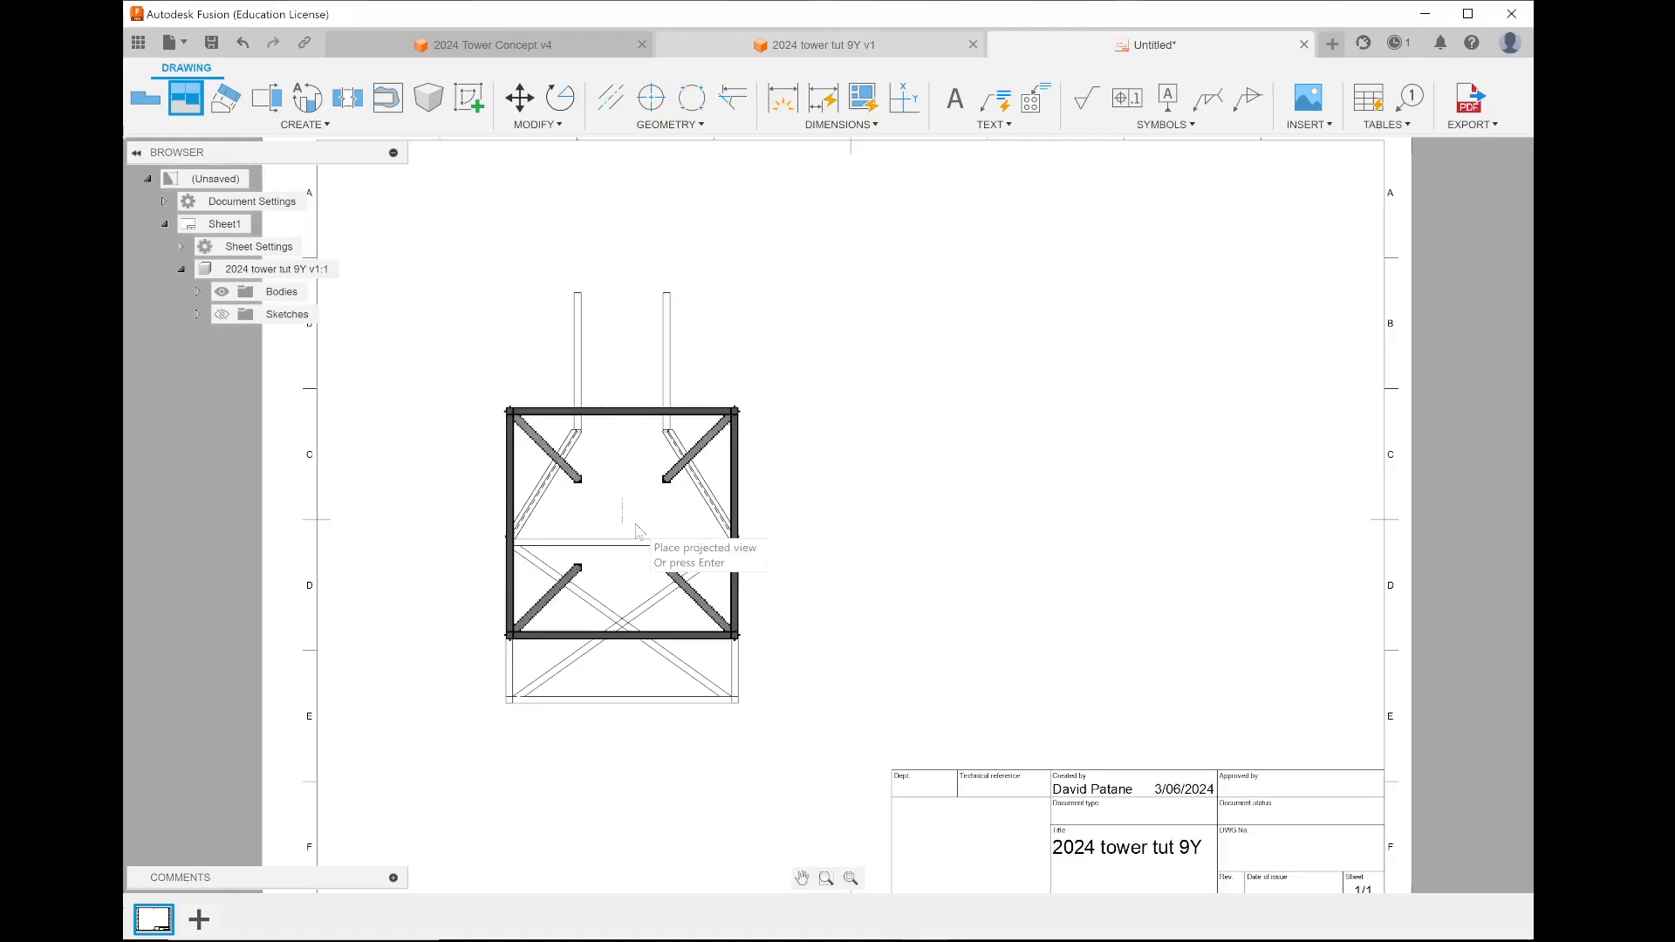
pyautogui.click(930, 569)
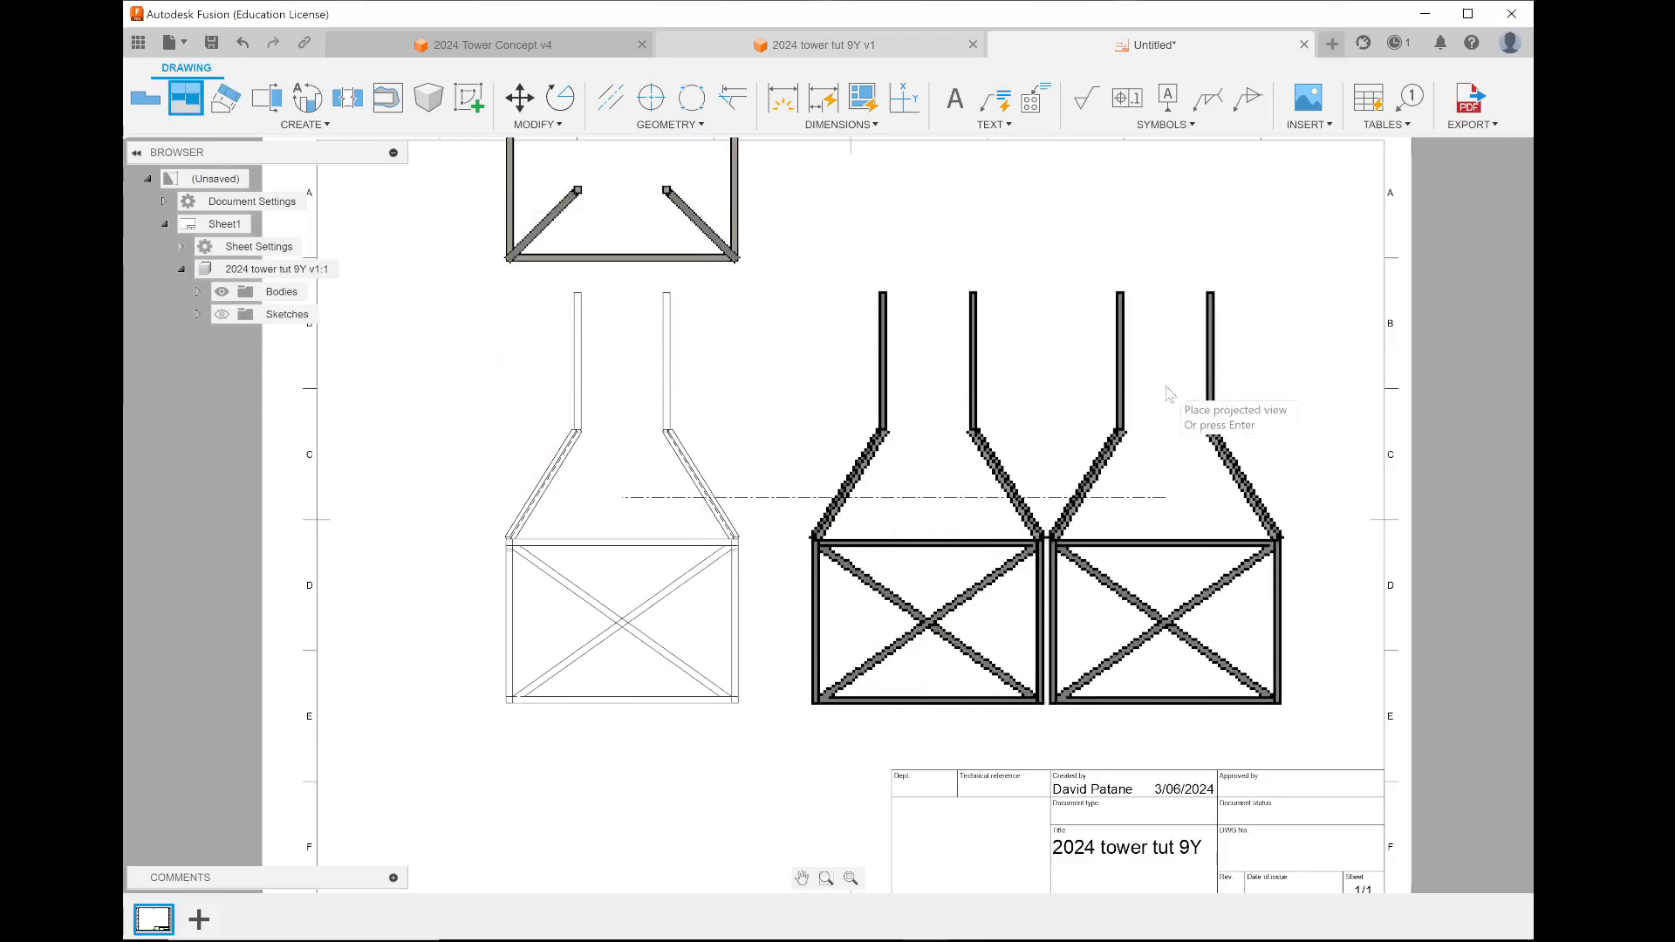
pyautogui.press('Return')
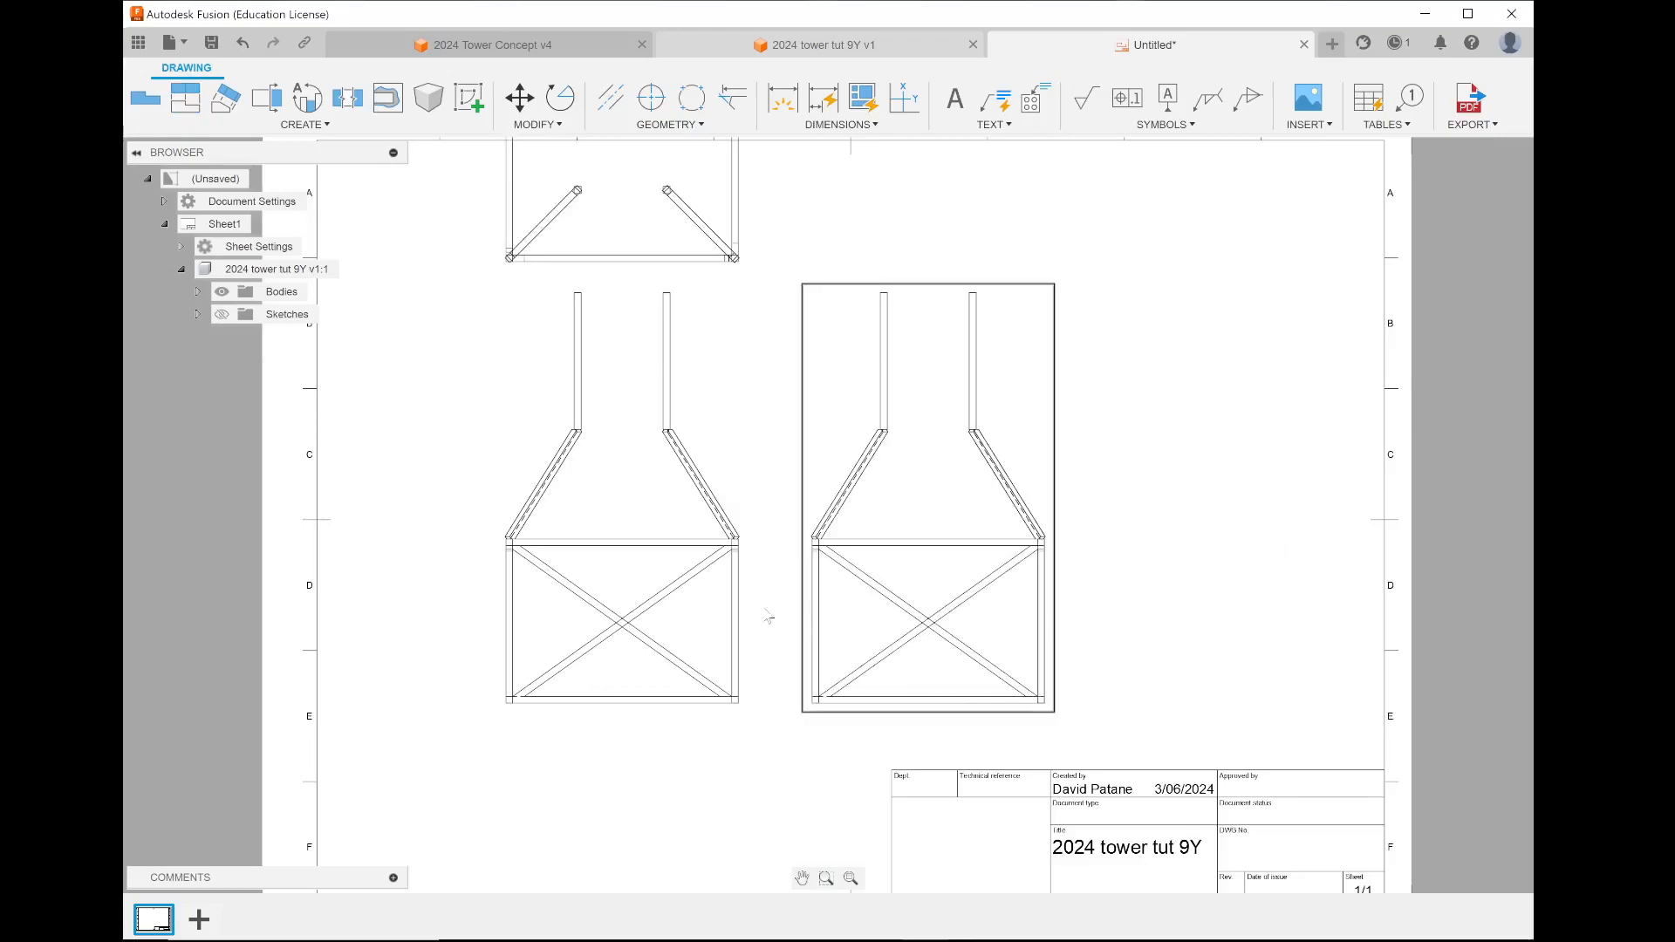
pyautogui.moveTo(626, 553)
pyautogui.mouseDown()
pyautogui.moveTo(632, 621)
pyautogui.moveTo(606, 636)
pyautogui.moveTo(550, 579)
pyautogui.moveTo(612, 644)
pyautogui.moveTo(611, 611)
pyautogui.moveTo(553, 602)
pyautogui.mouseUp()
pyautogui.moveTo(609, 214); pyautogui.dragTo(615, 281)
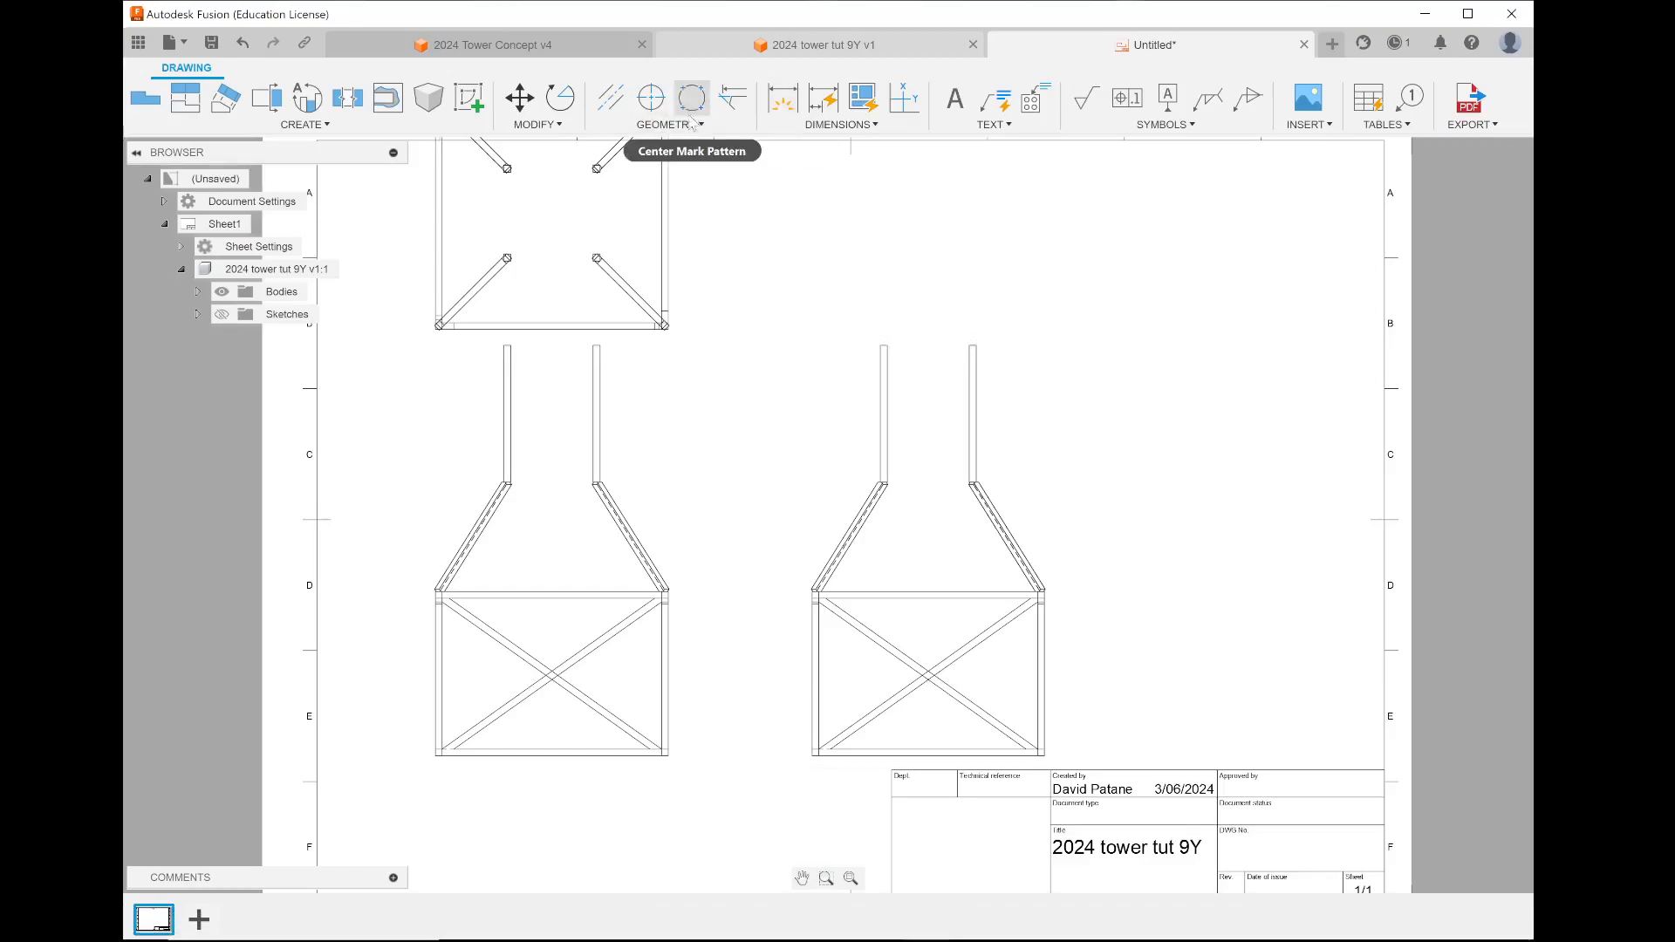
pyautogui.click(784, 99)
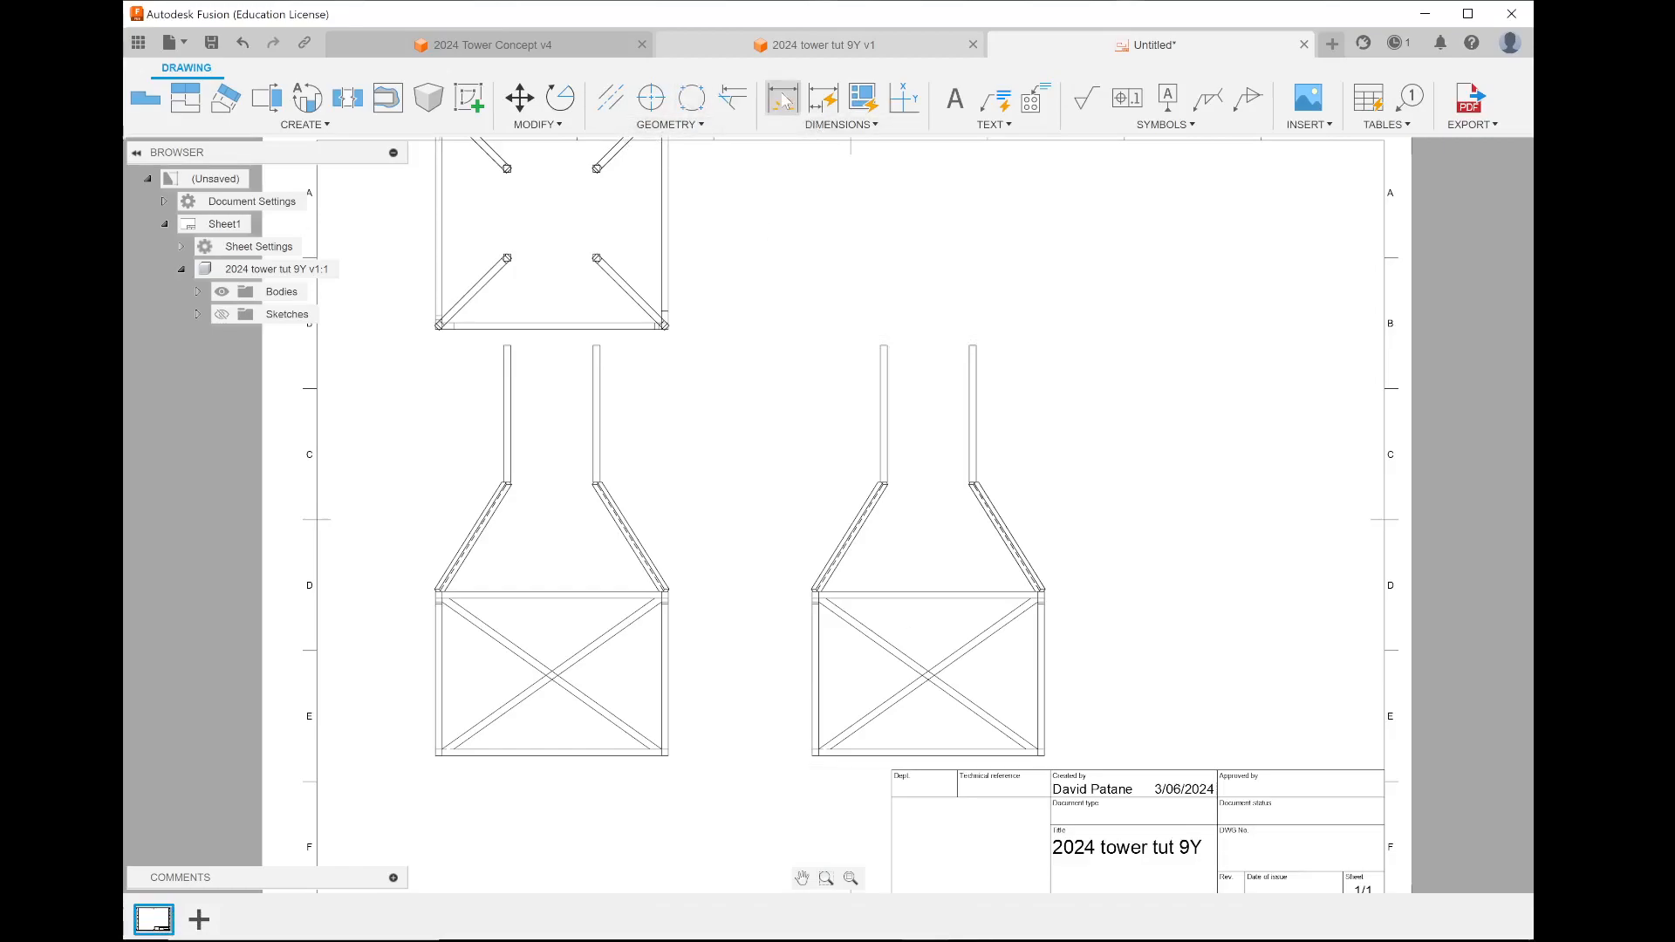
pyautogui.click(530, 756)
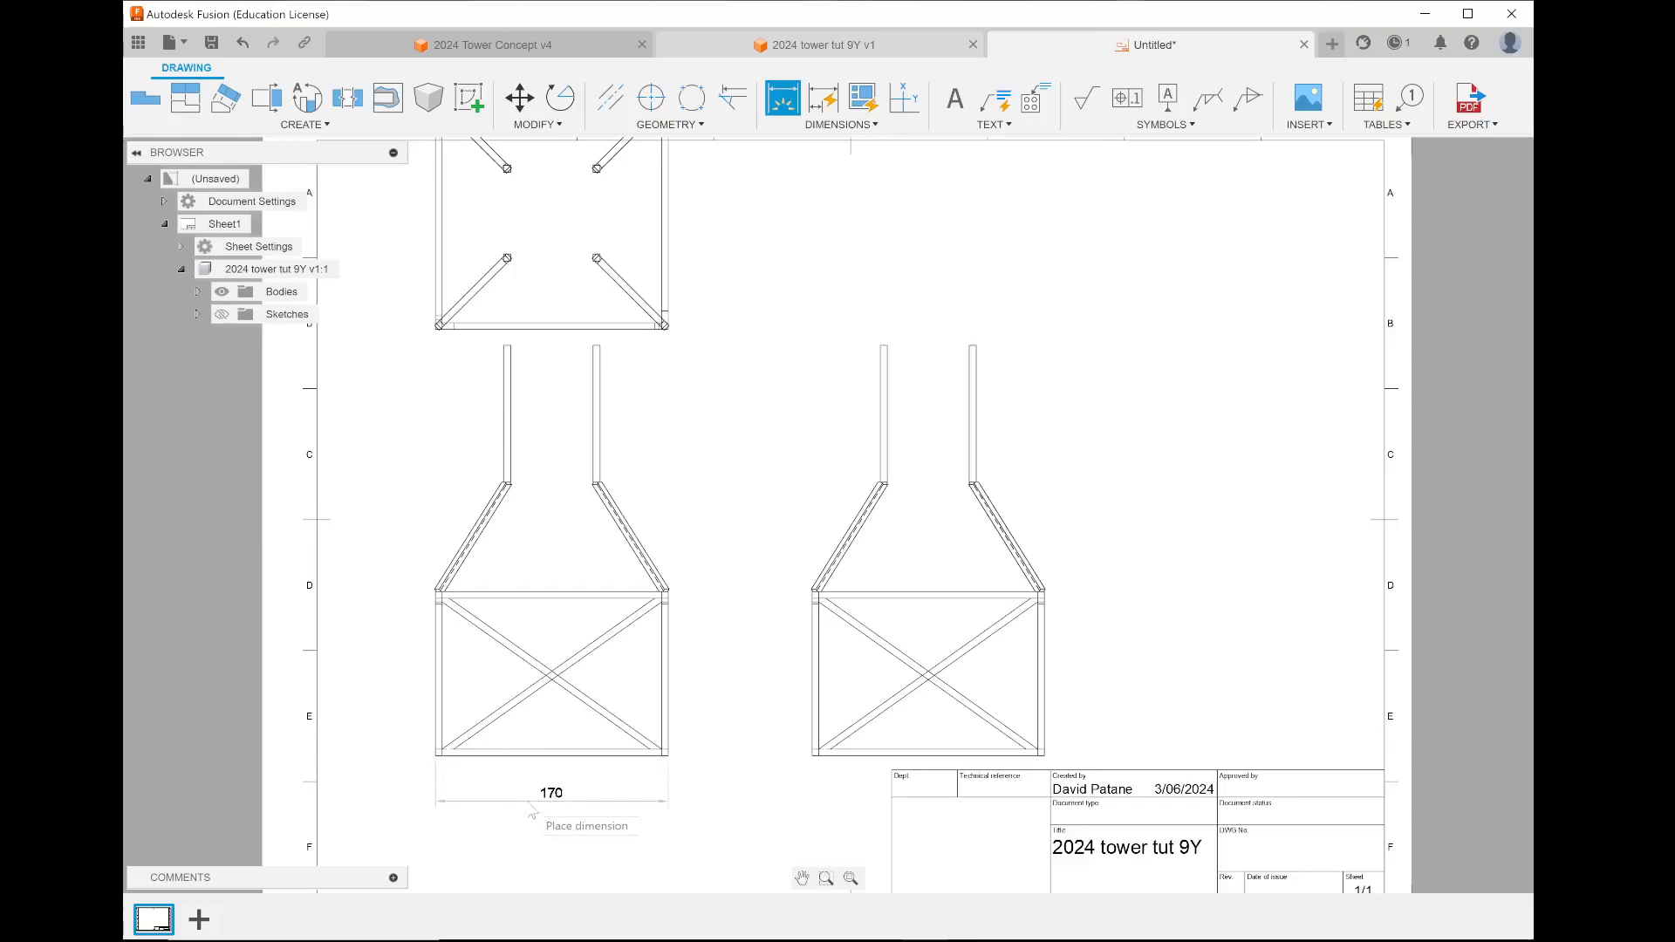
pyautogui.rightClick(532, 814)
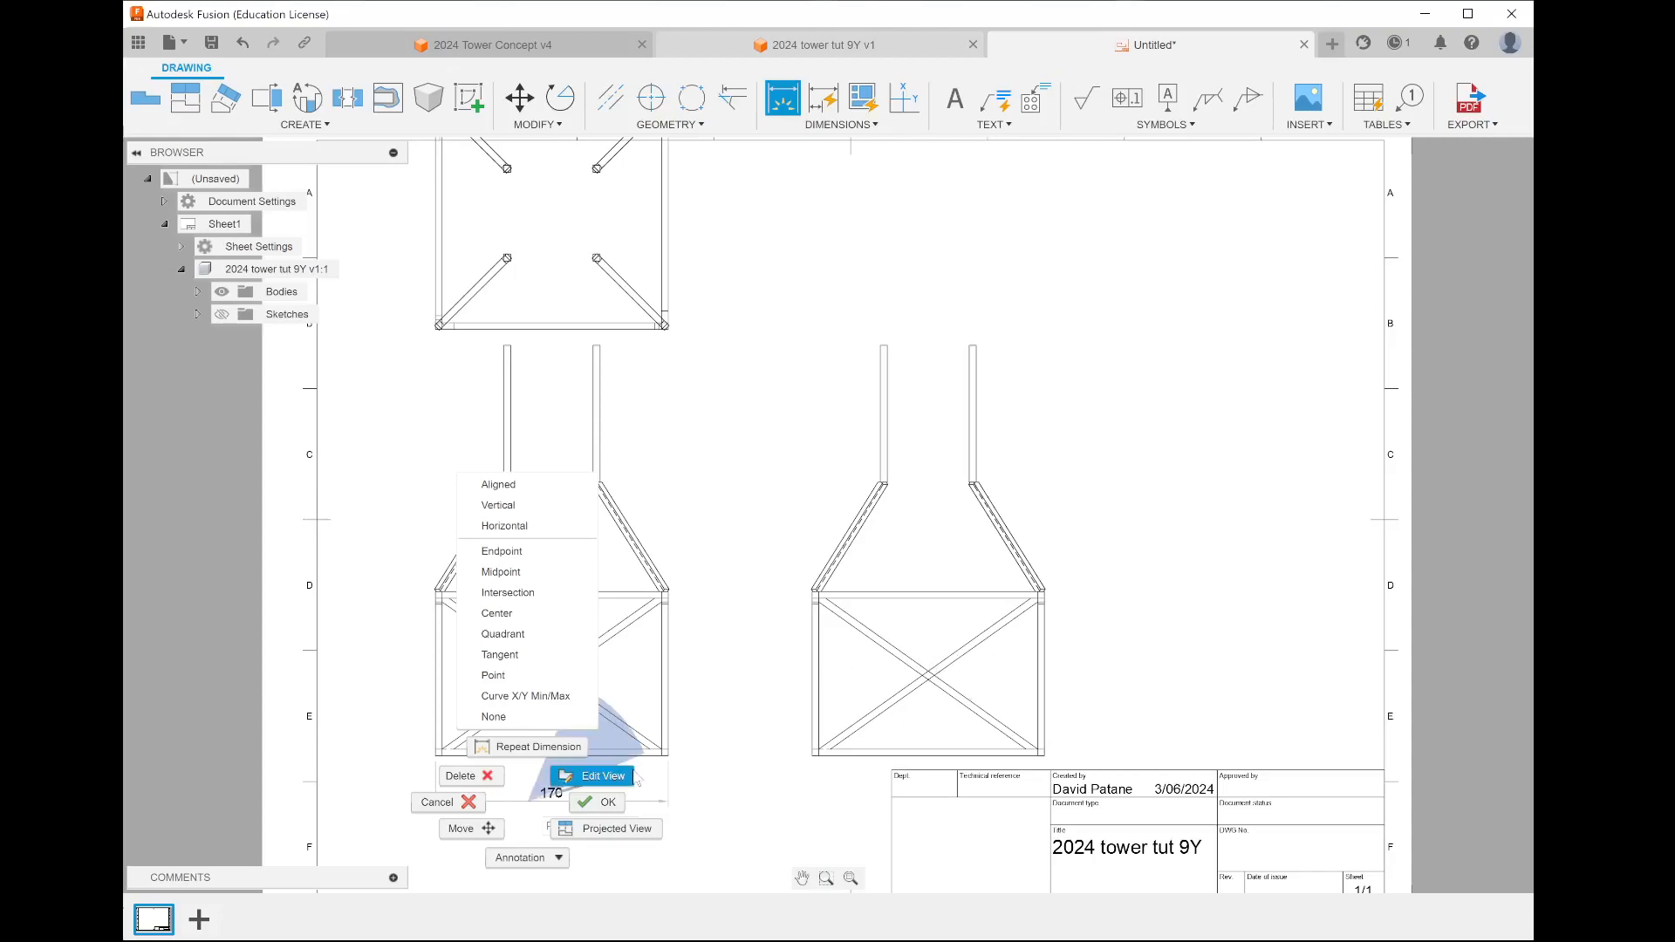
pyautogui.click(606, 804)
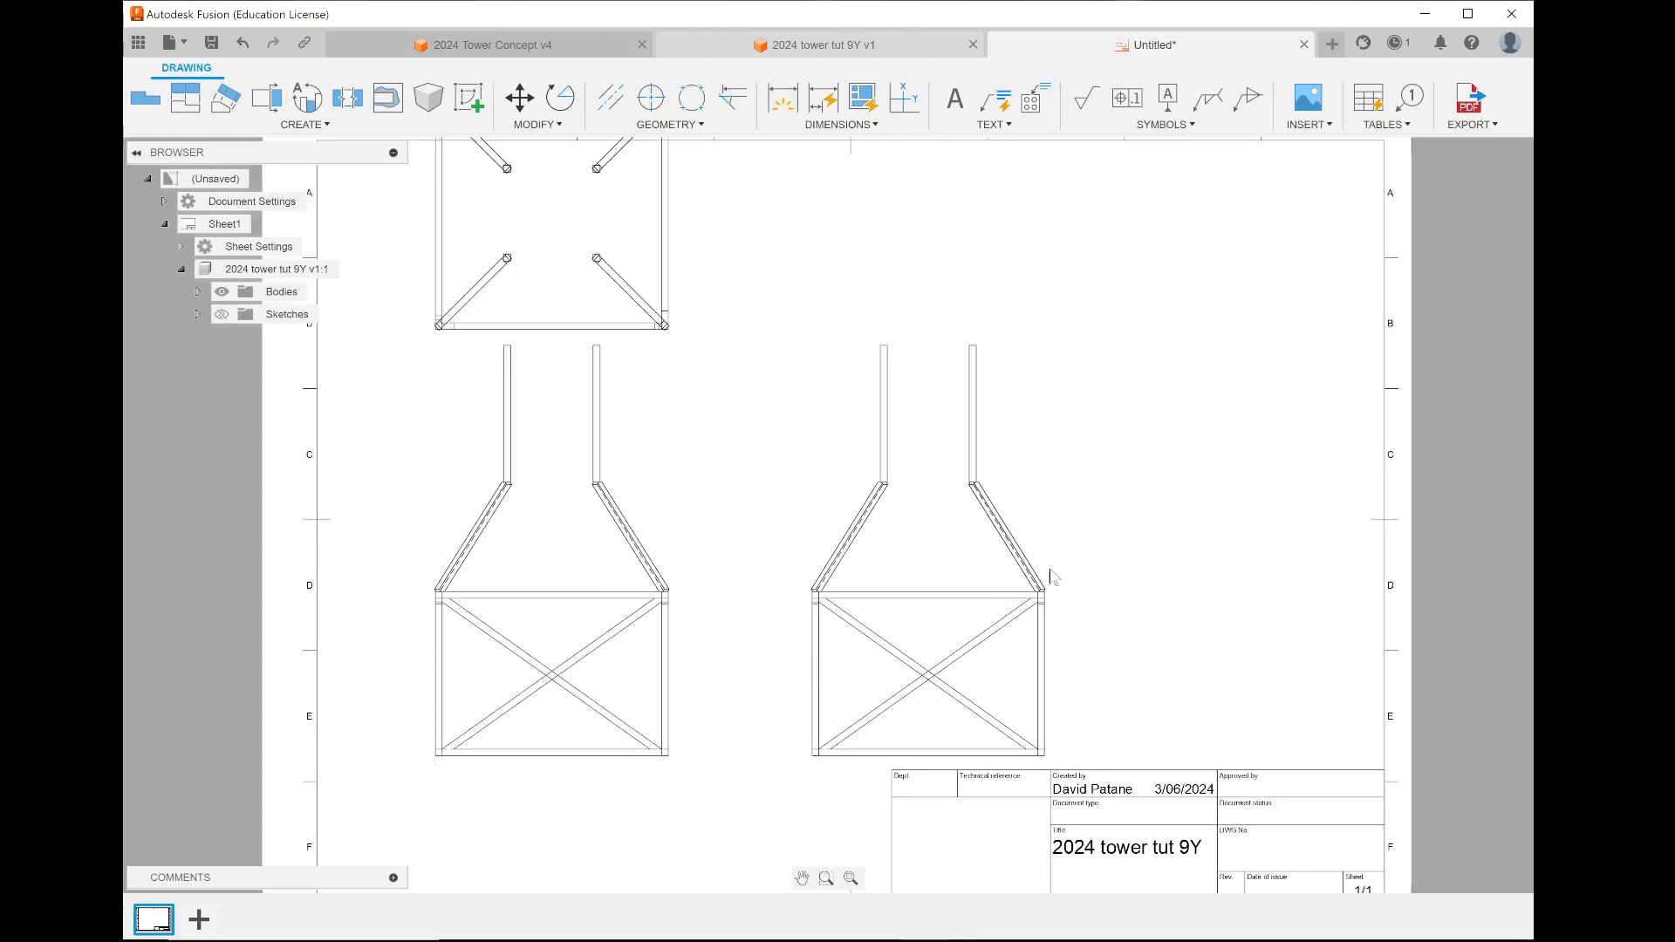
# - Dimension the lengths of the lower and upper edges of the rising diagonal brace in the side view
pyautogui.click(785, 102)
pyautogui.scroll(5, 986, 750)
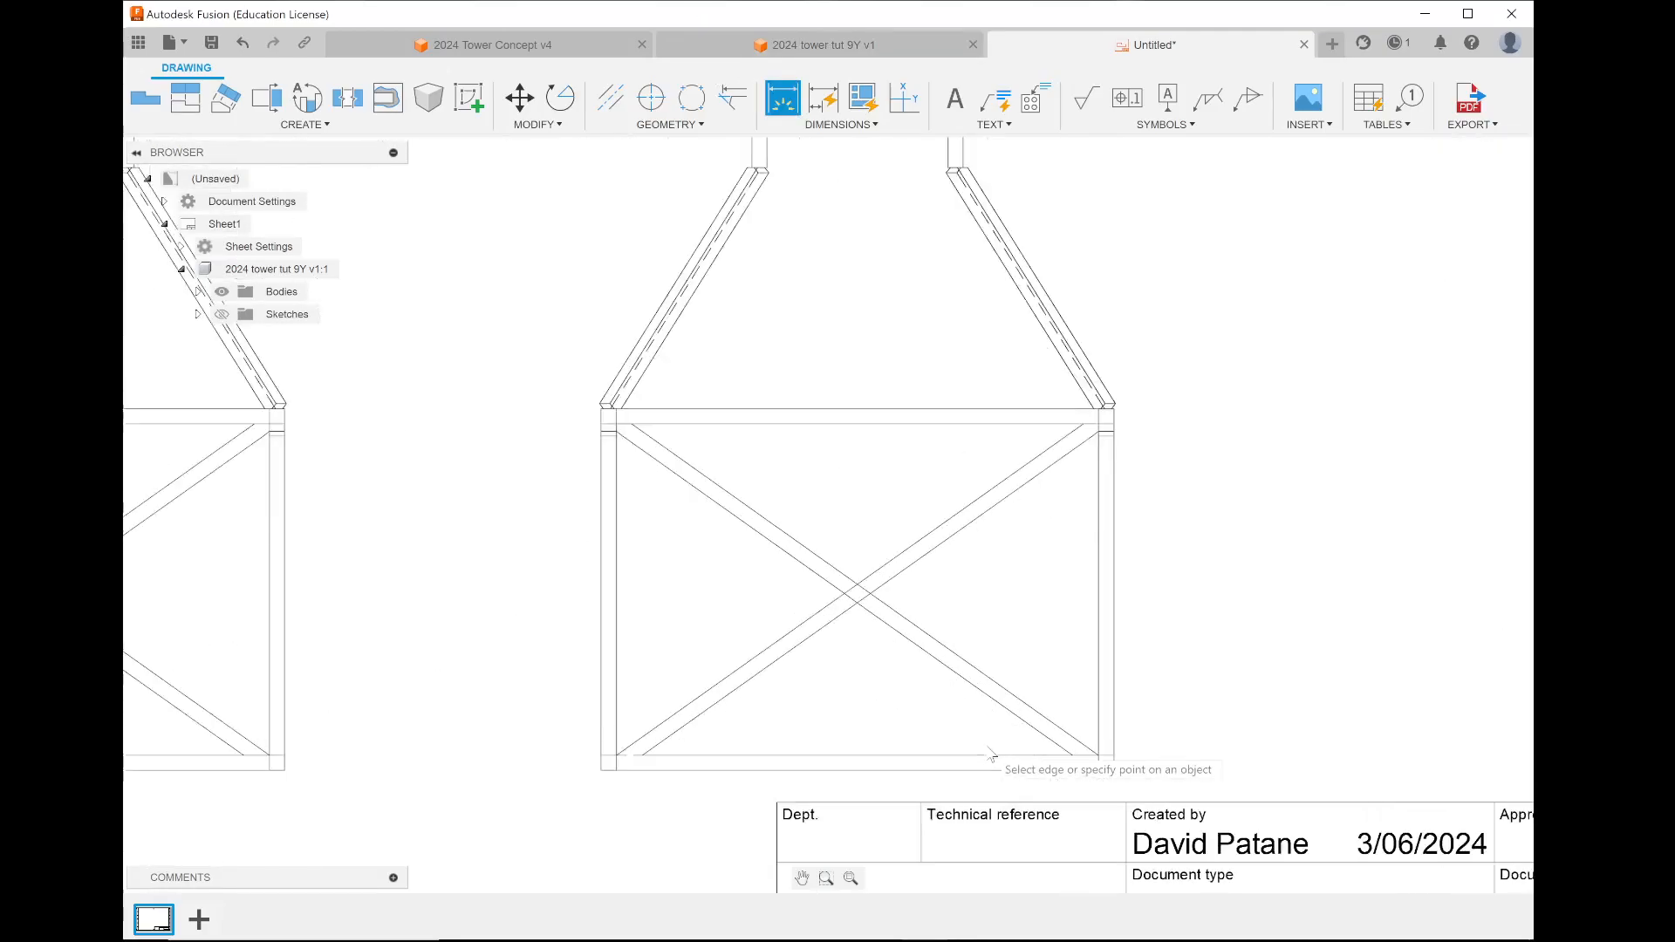
pyautogui.click(808, 580)
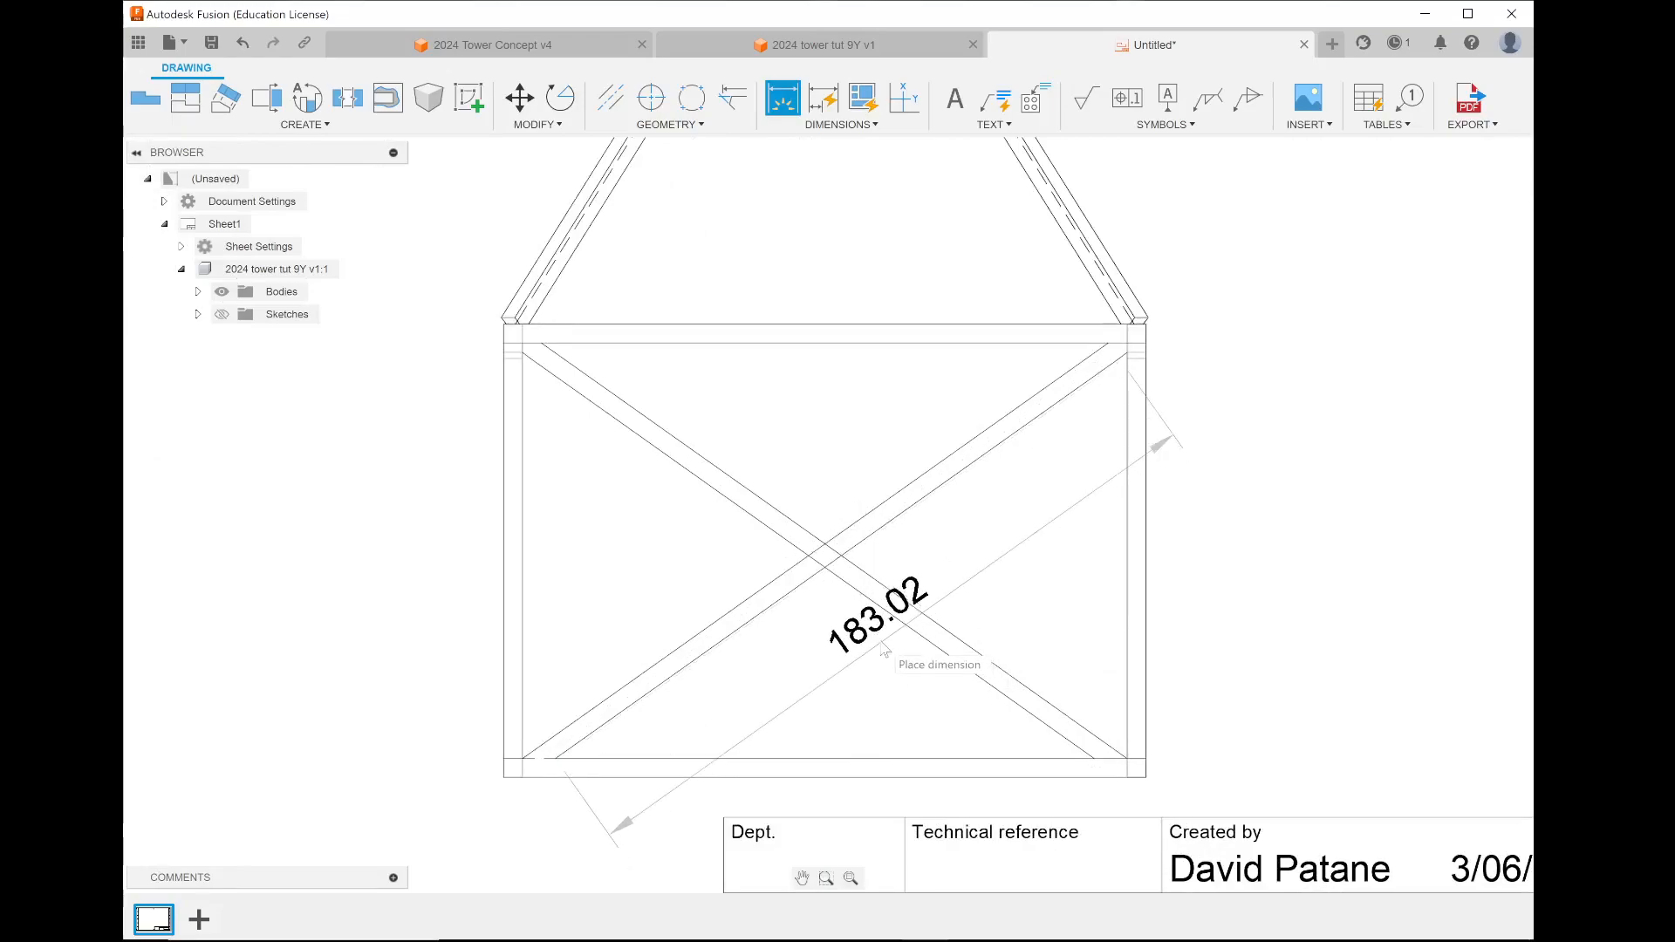
pyautogui.click(902, 668)
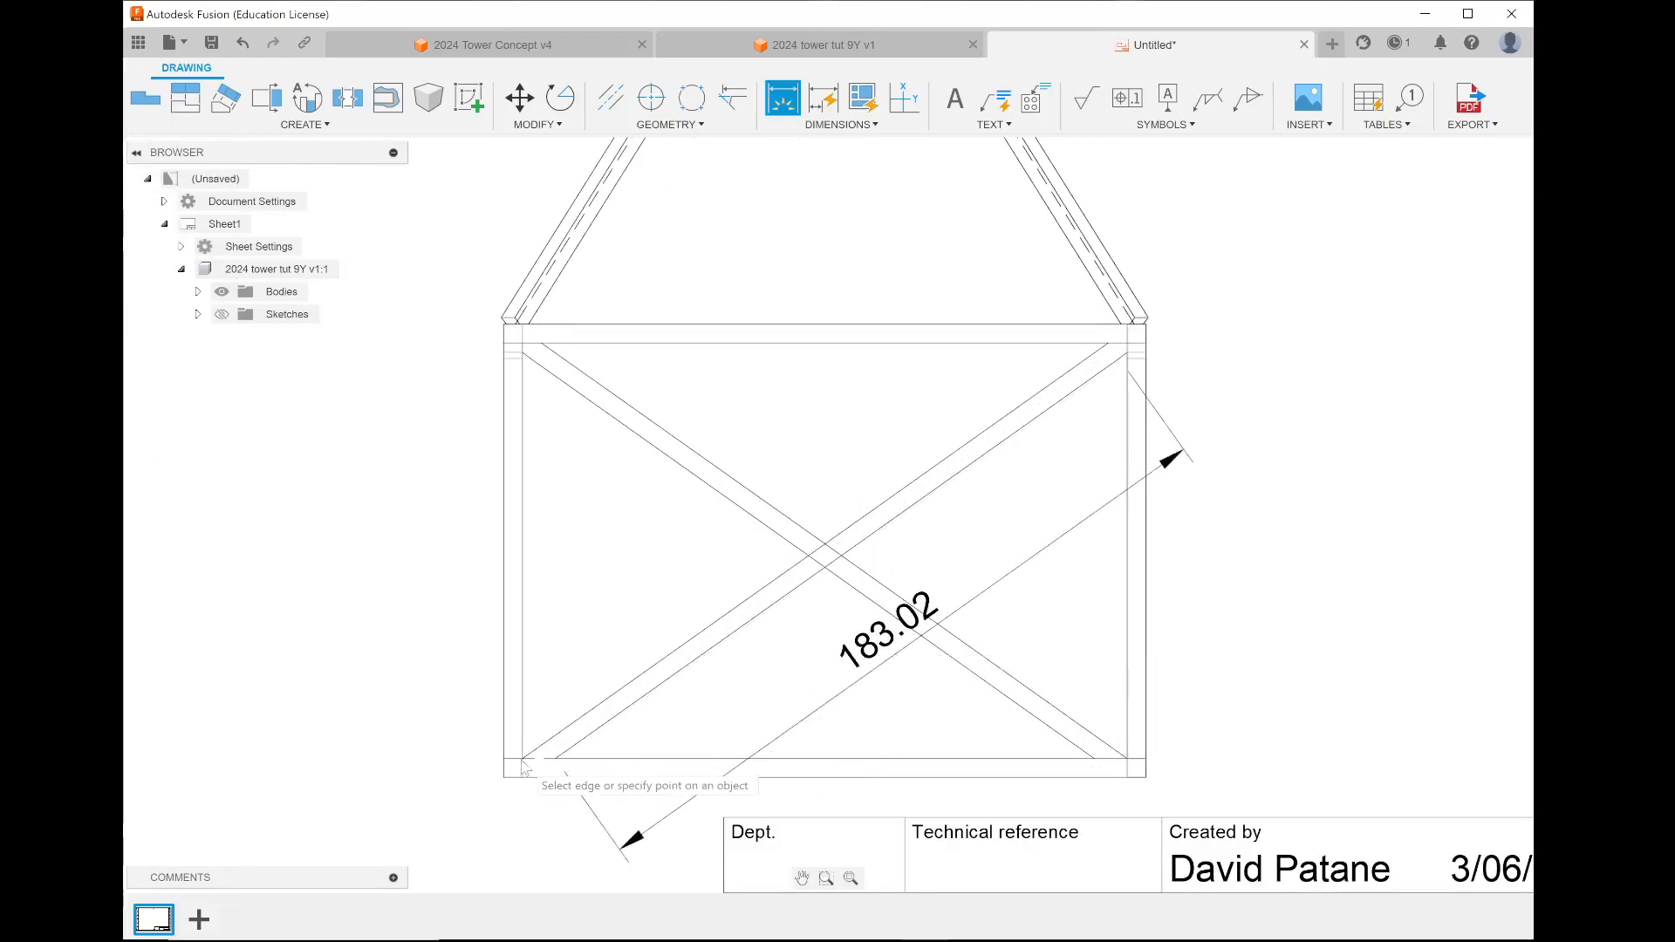
pyautogui.click(722, 632)
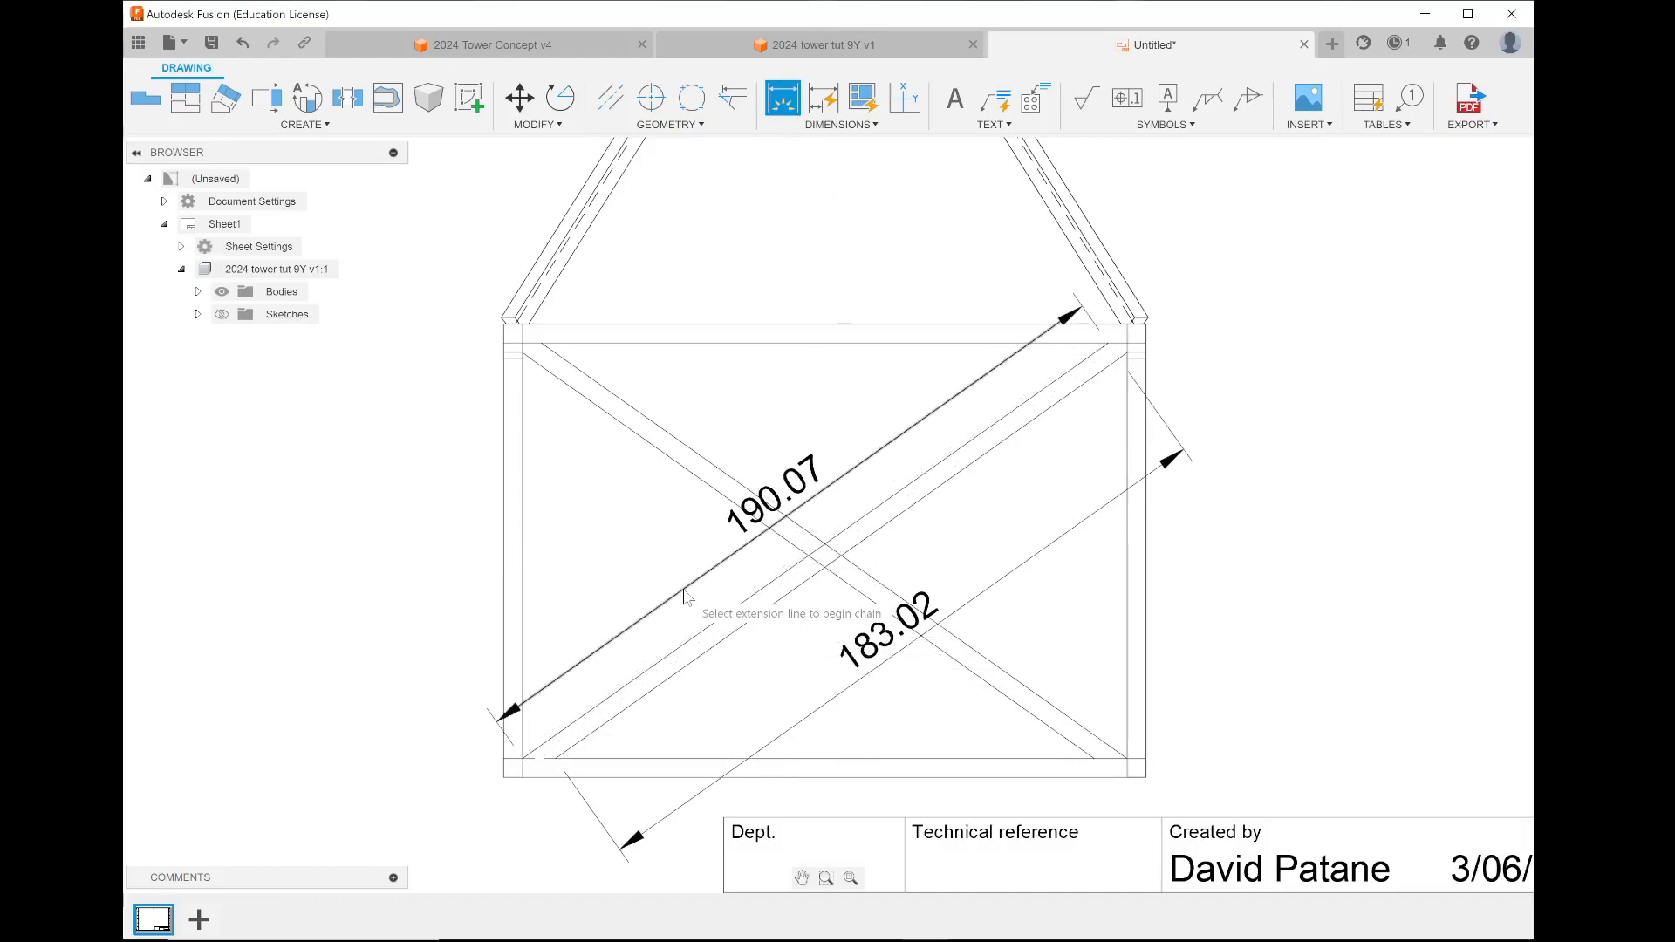
# - Dimension the length of the right sloping leg's outer edge in the side view
pyautogui.scroll(-4, 686, 597)
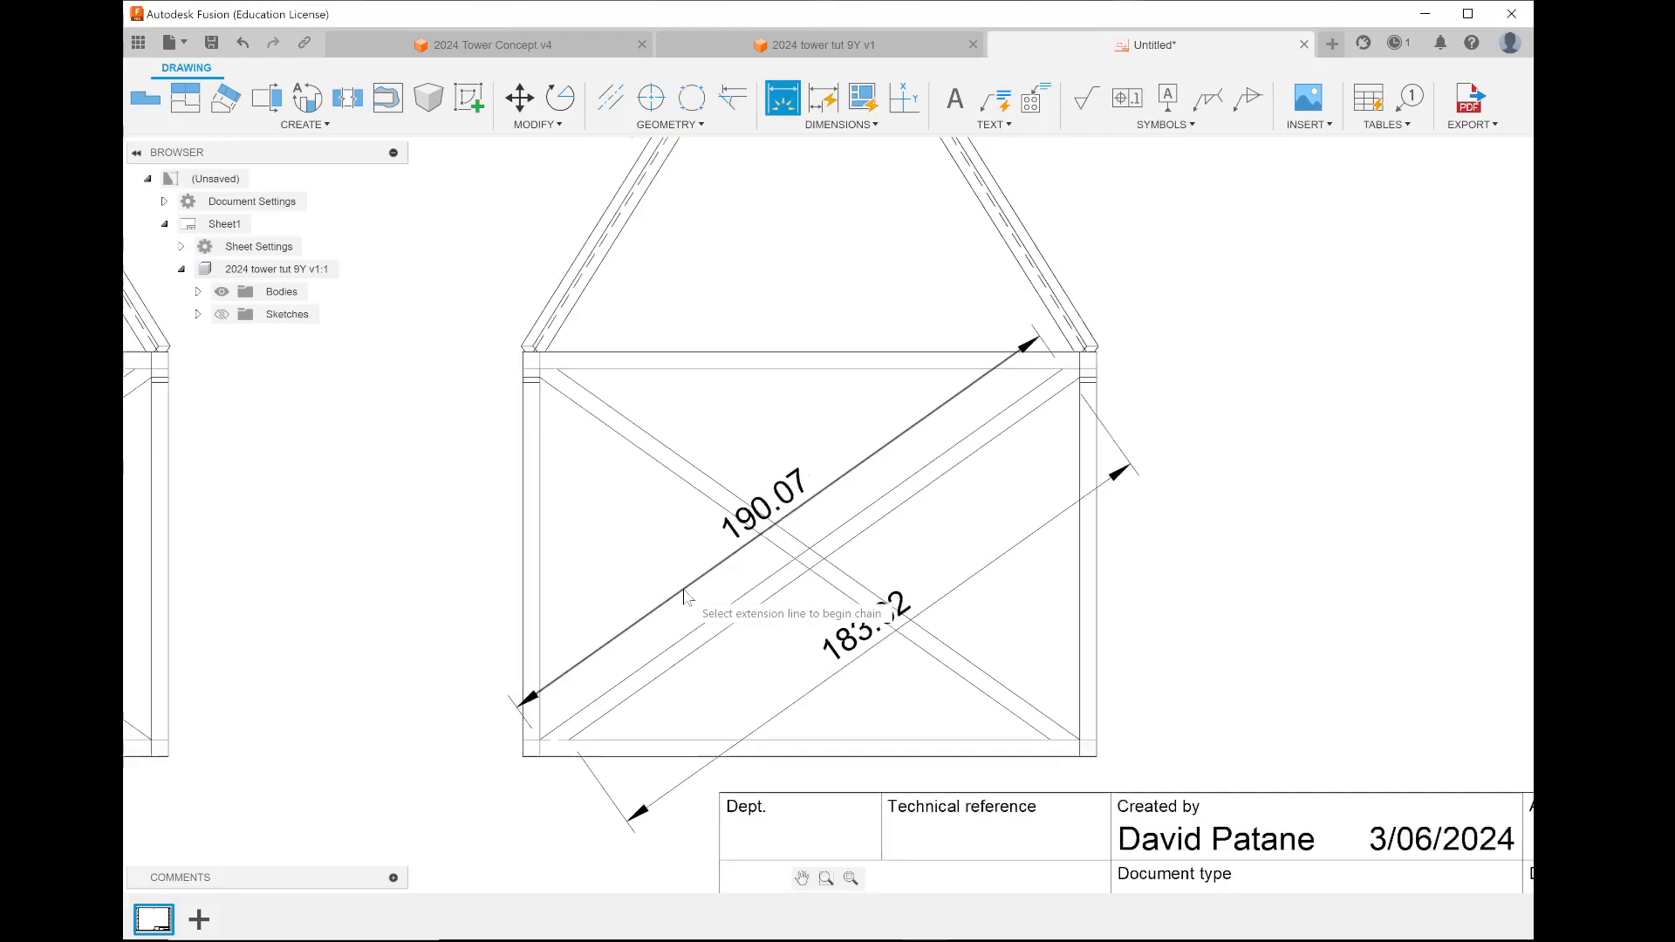
pyautogui.click(923, 304)
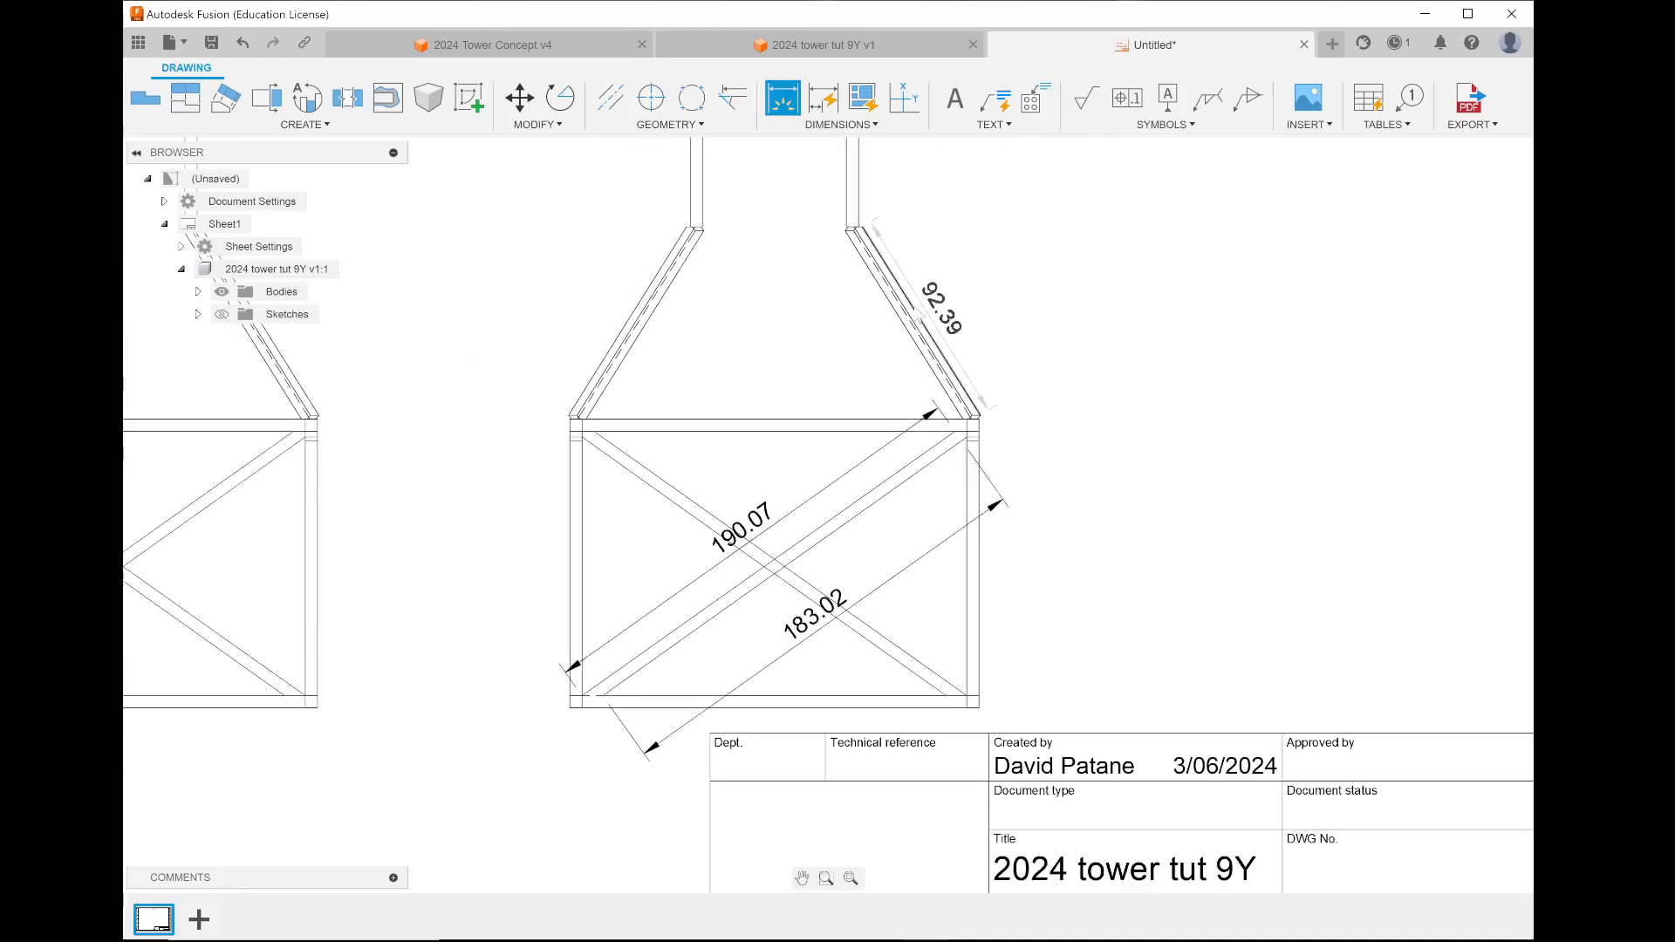
pyautogui.click(988, 269)
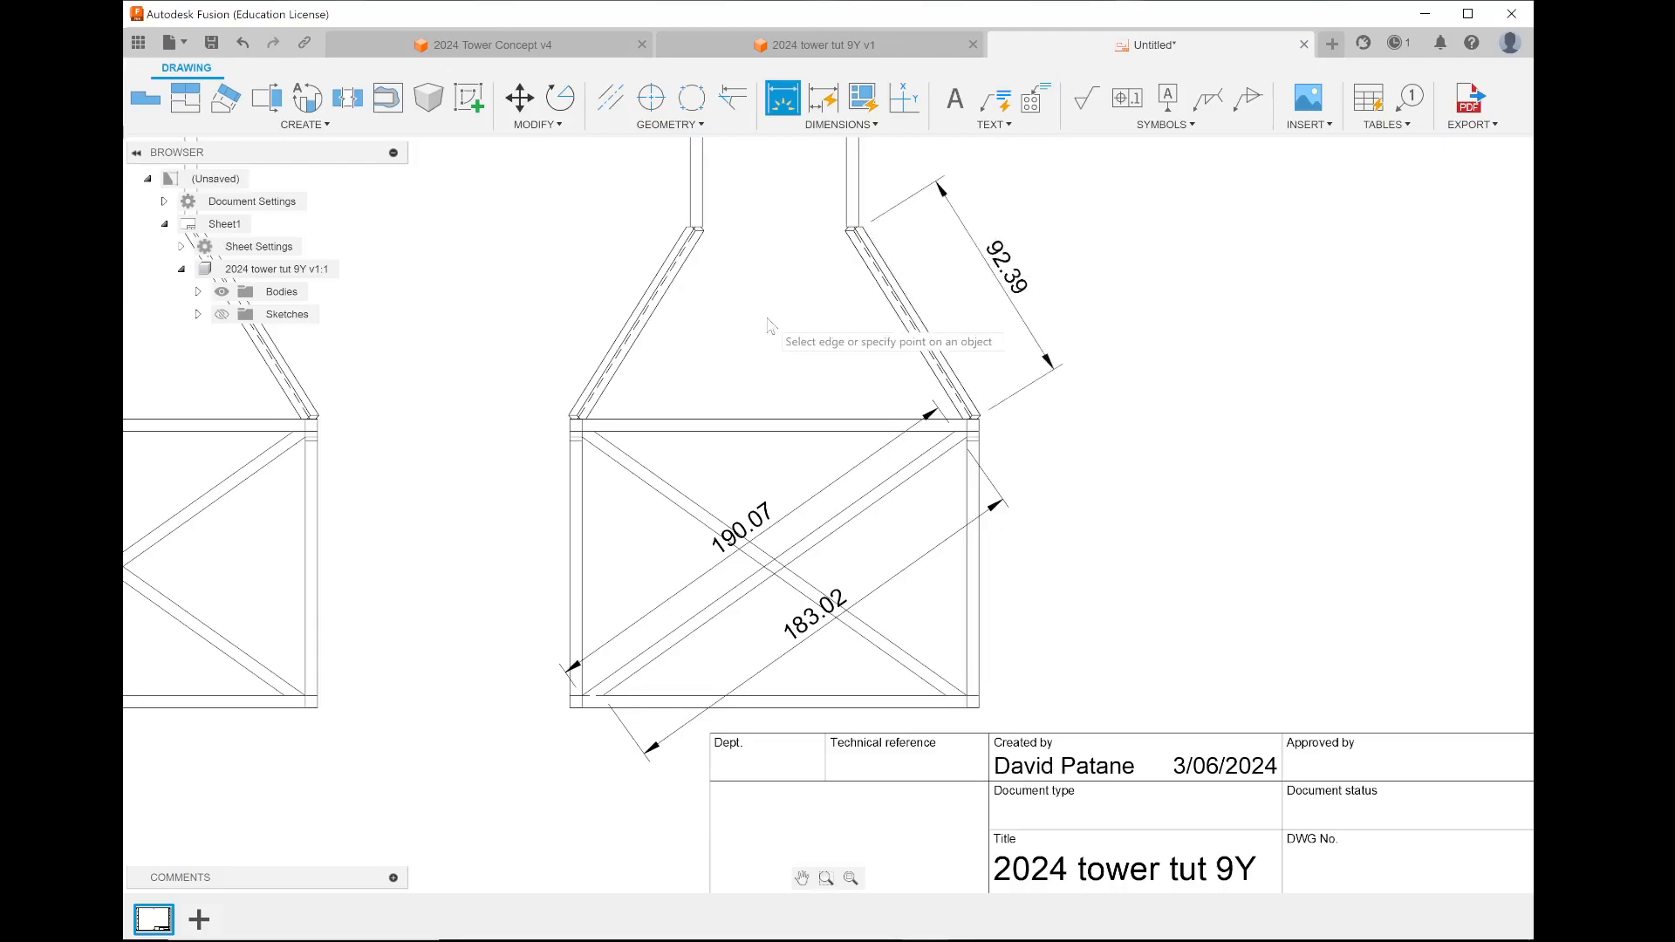
pyautogui.scroll(-4, 993, 340)
pyautogui.scroll(-3, 991, 341)
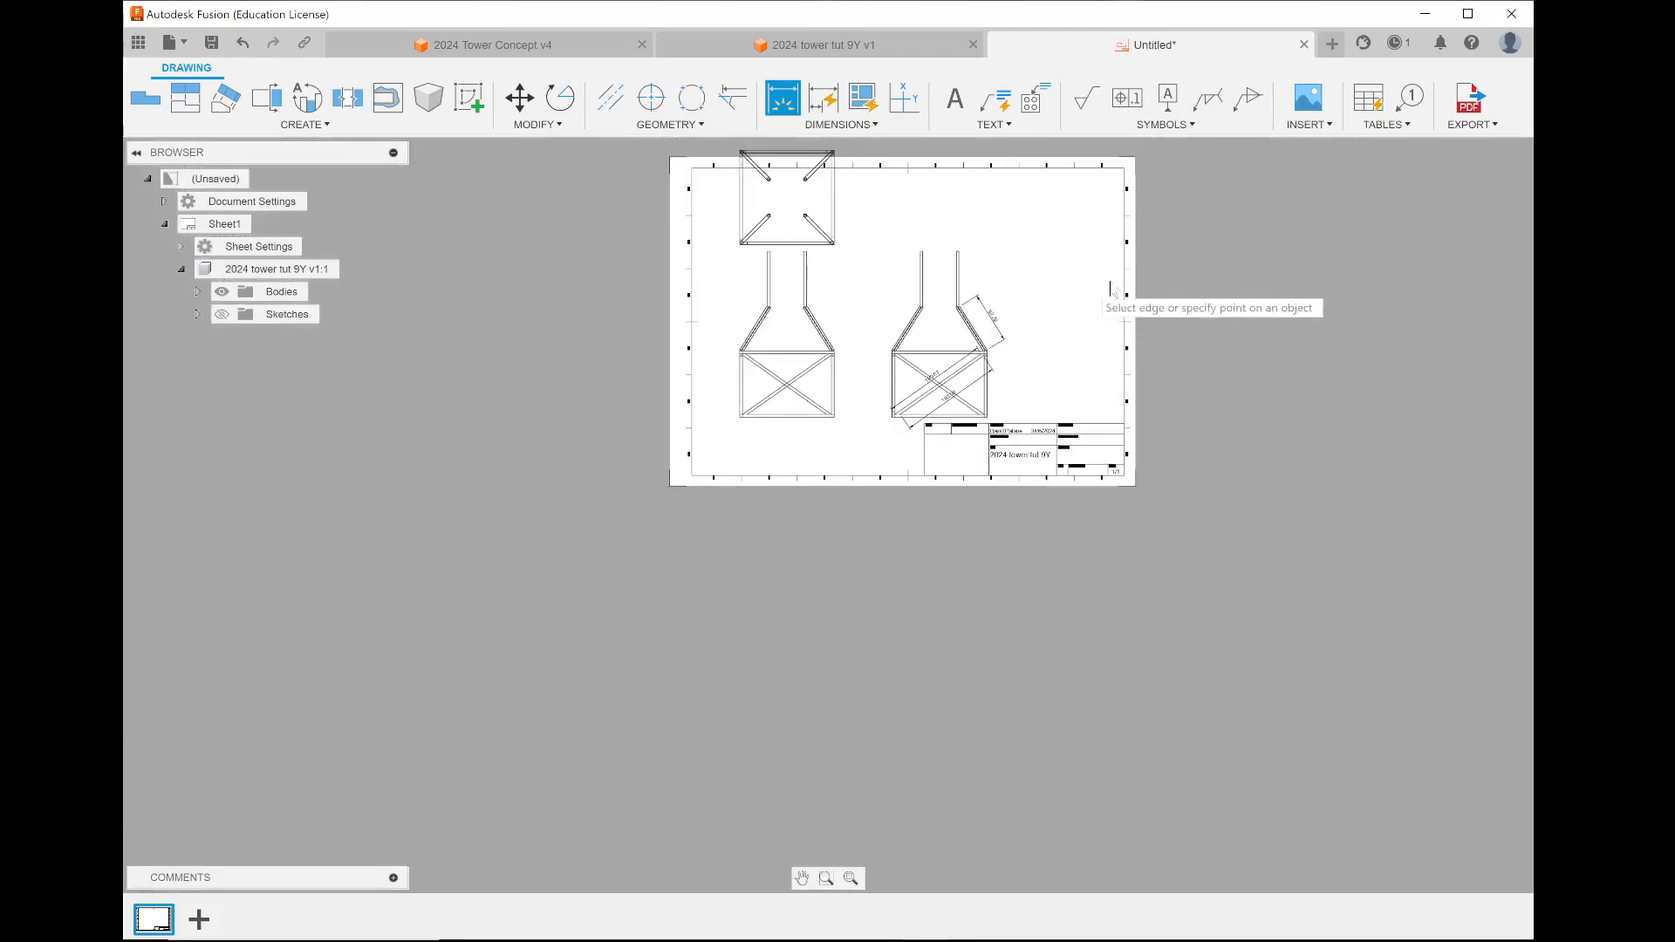
pyautogui.scroll(5, 991, 342)
pyautogui.scroll(3, 990, 343)
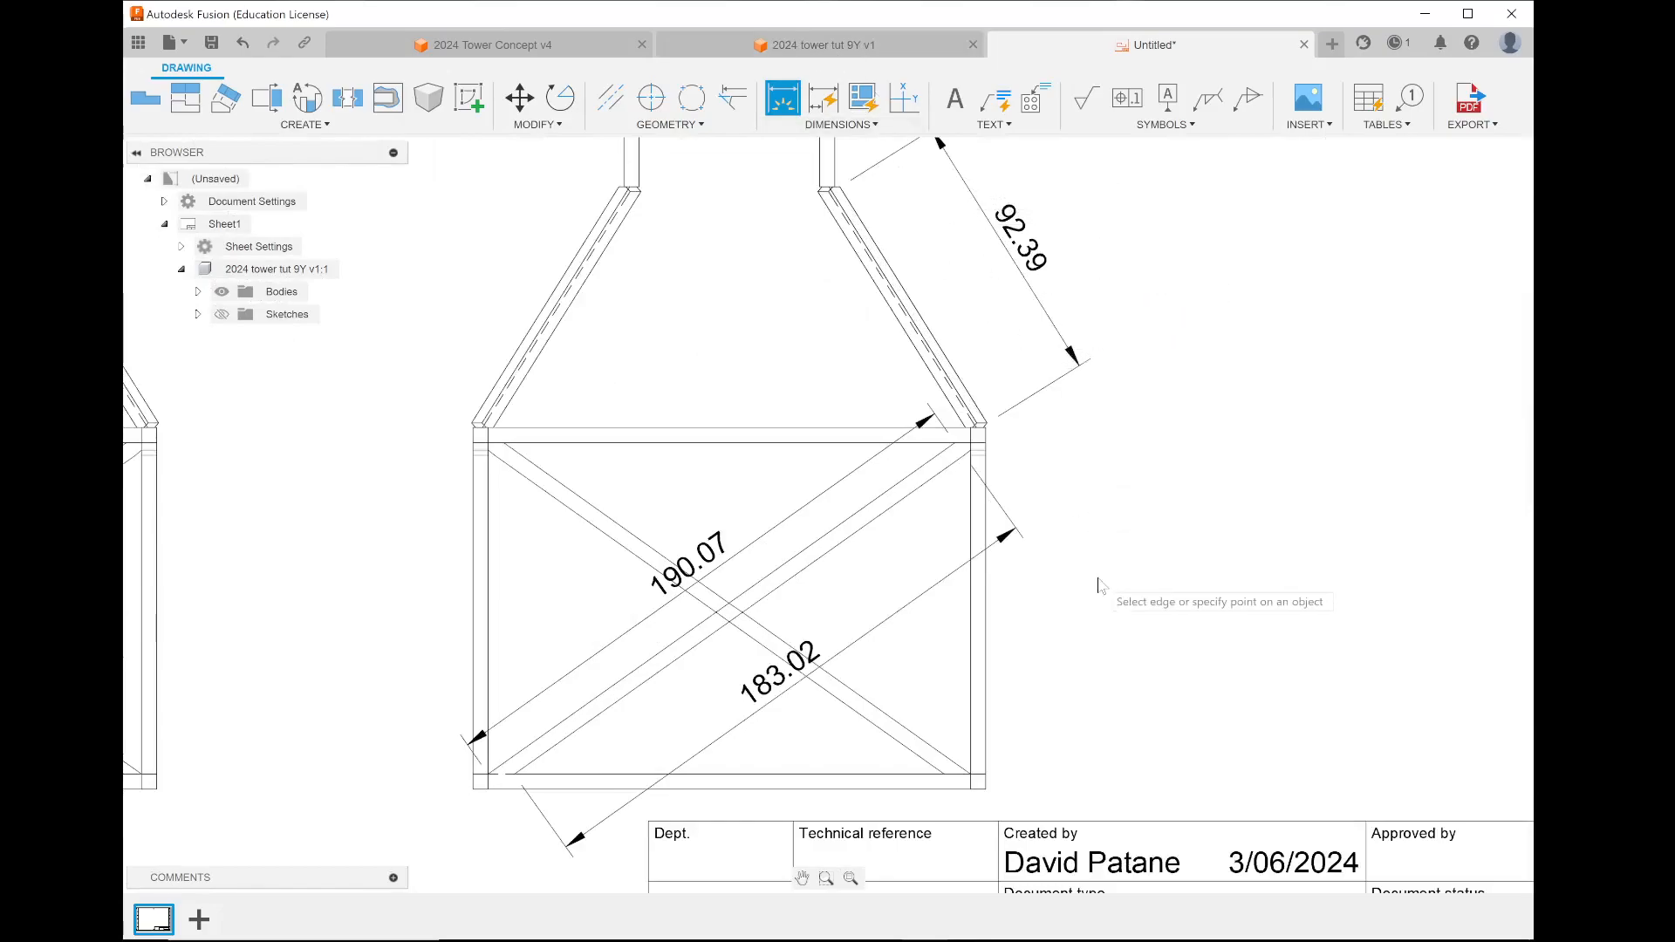
# - Return to the 2024 tower tut 9Y model and measure the length of the right-hand sloping leg's edge
pyautogui.scroll(-2, 1104, 584)
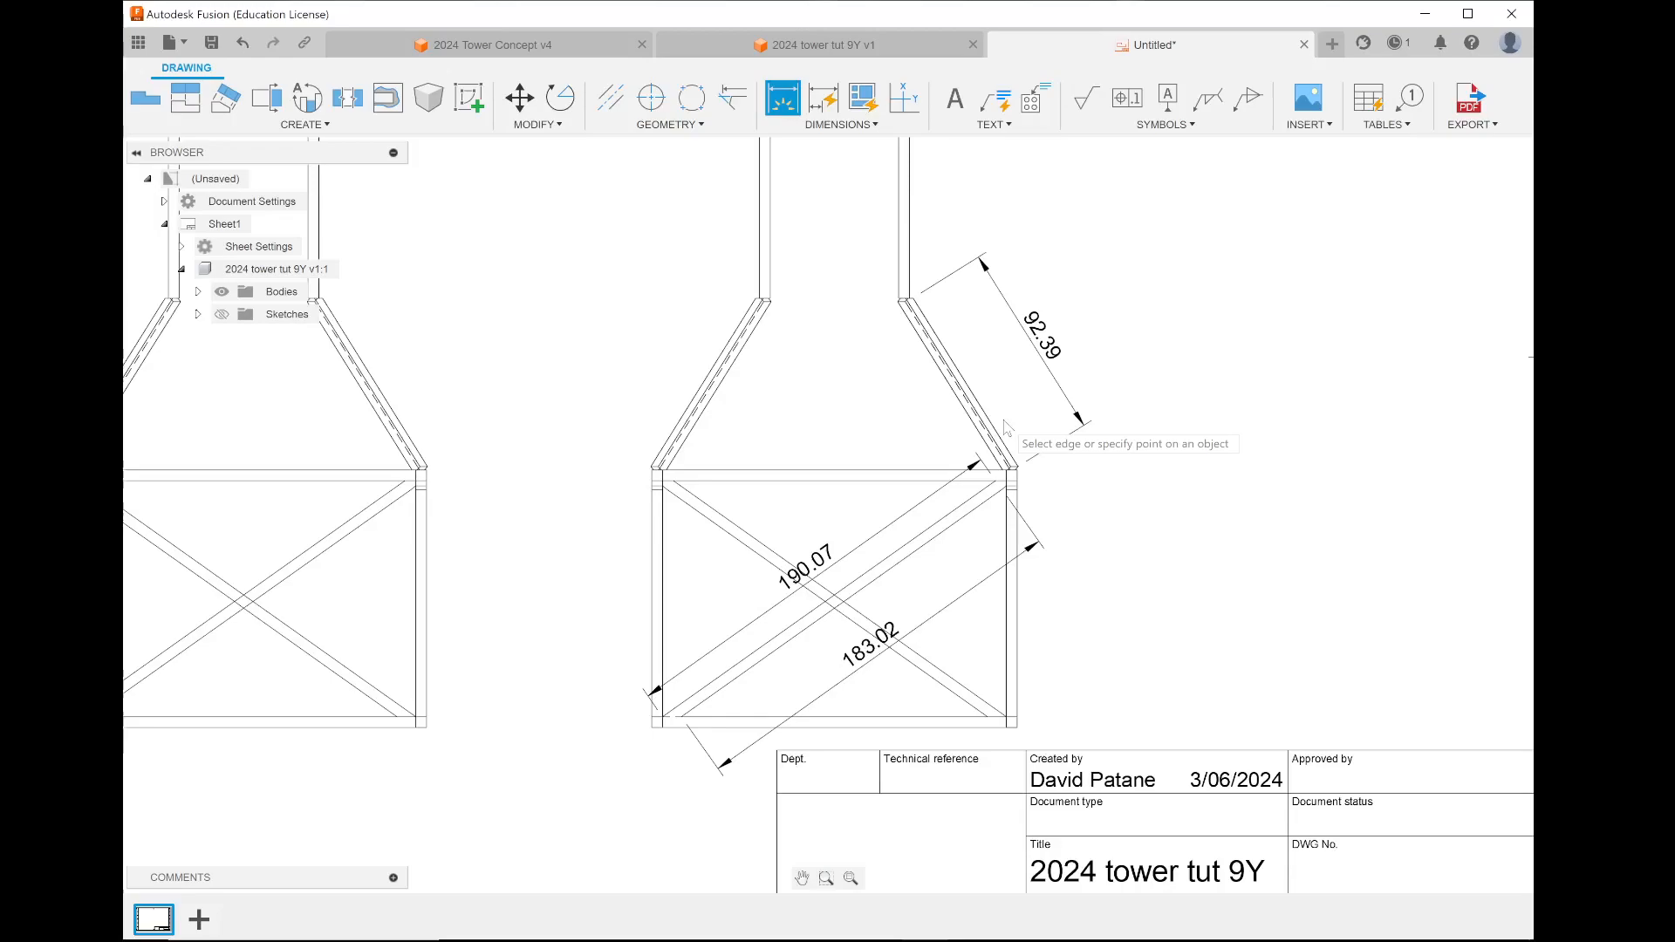
pyautogui.click(830, 48)
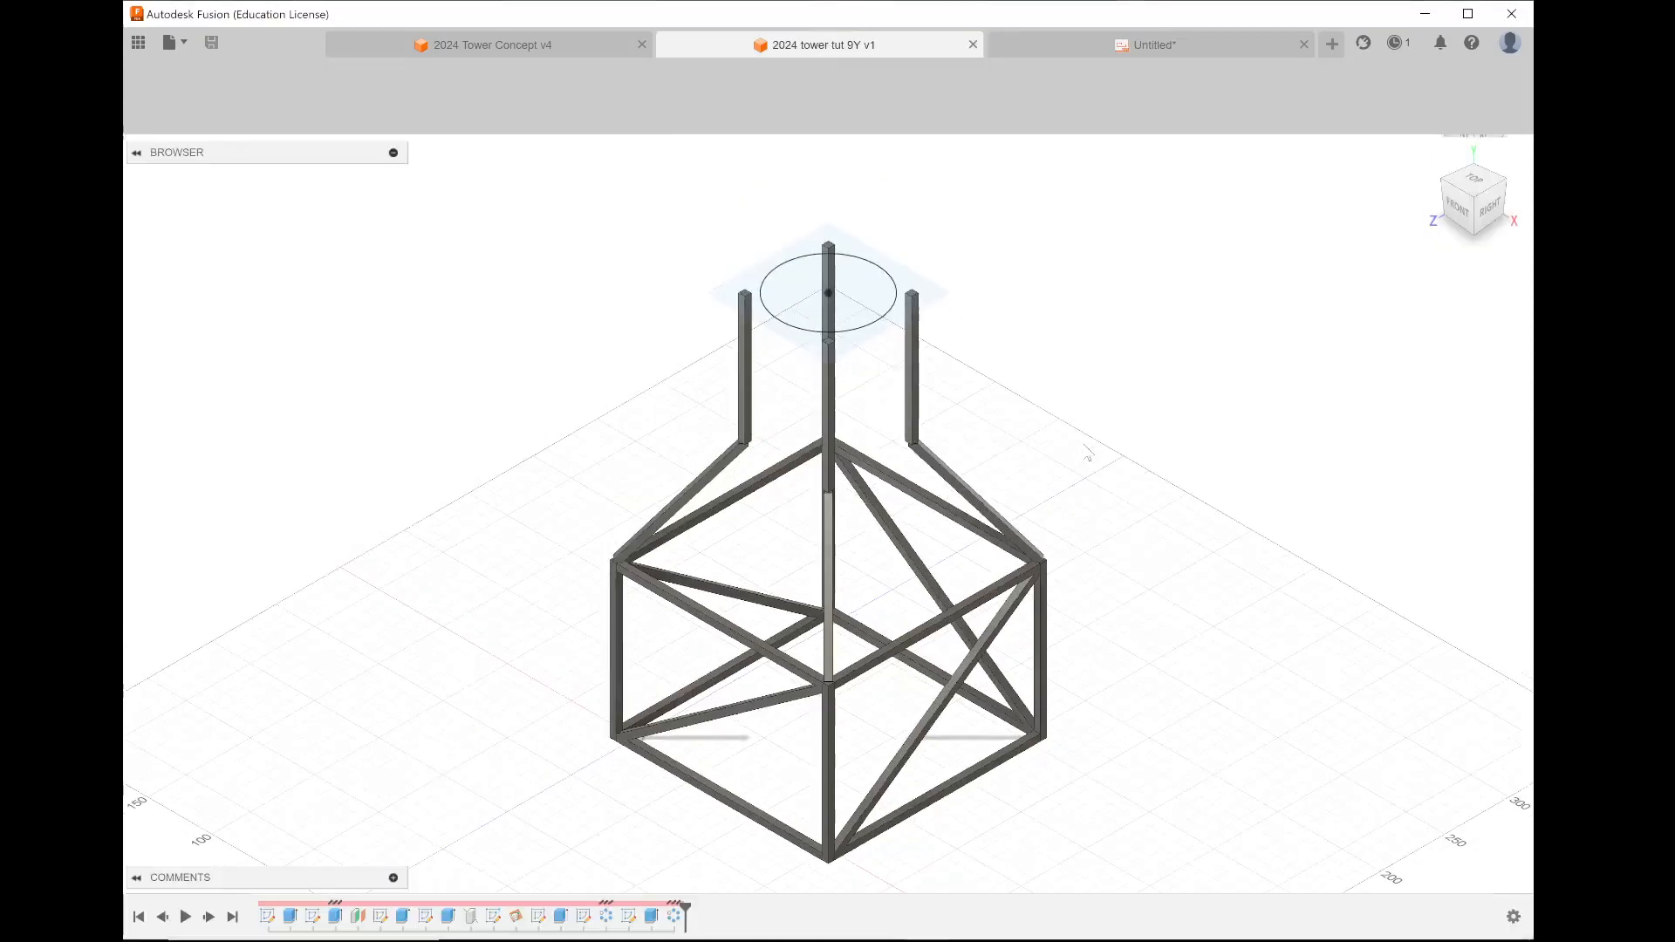
pyautogui.scroll(5, 1088, 452)
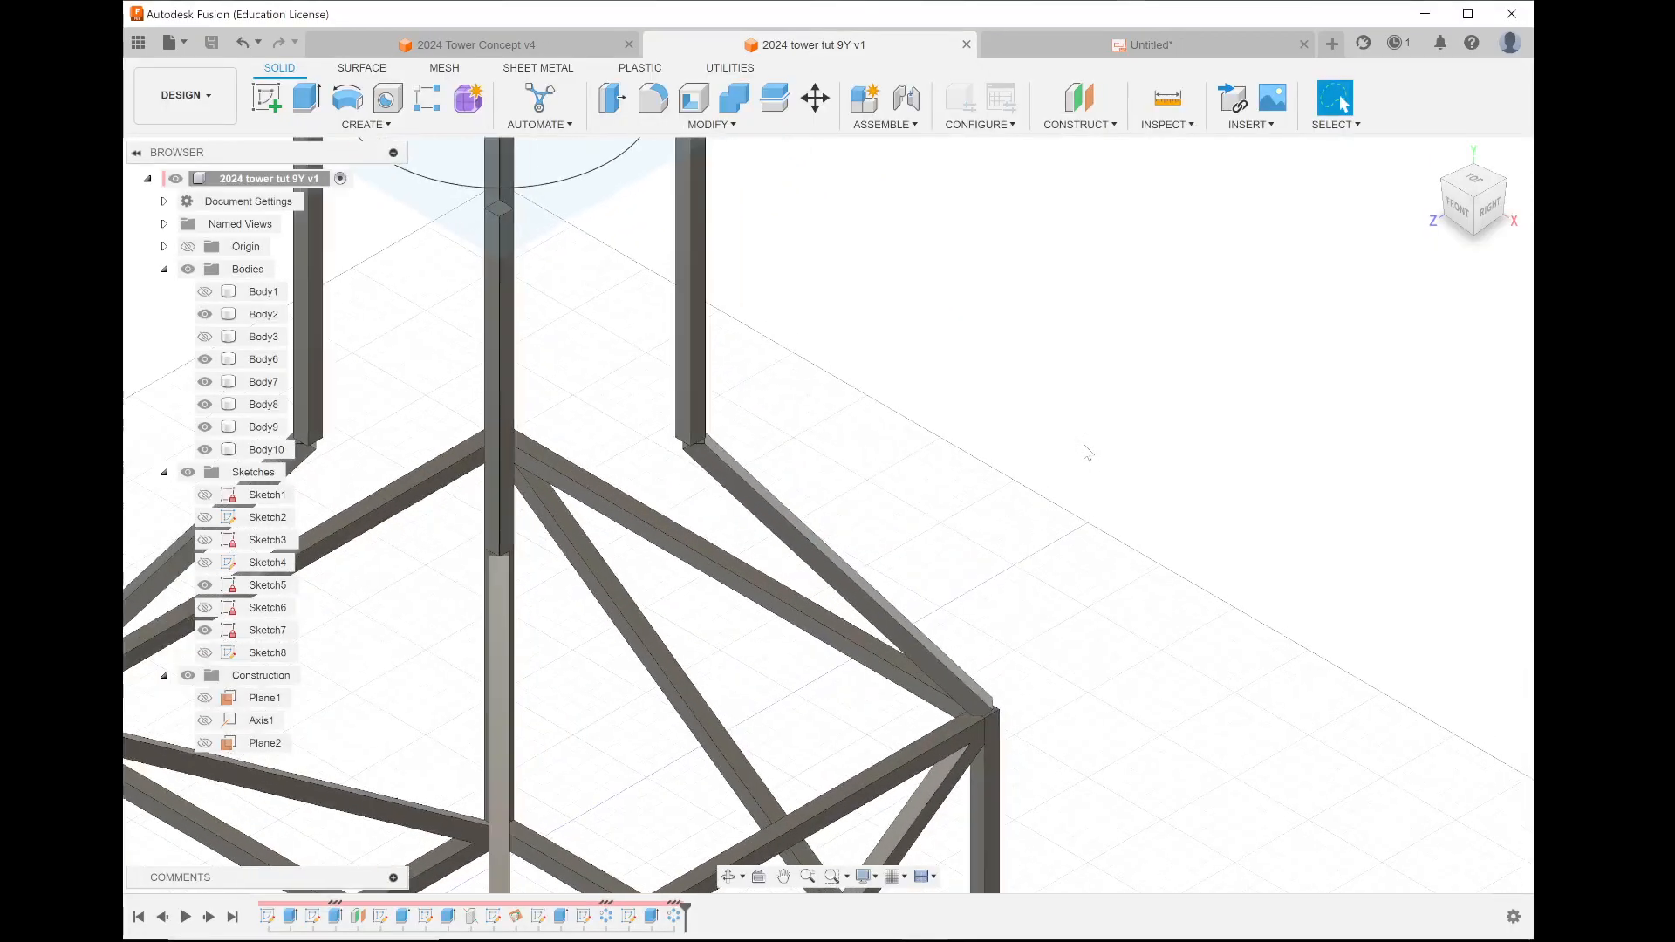
pyautogui.click(1170, 100)
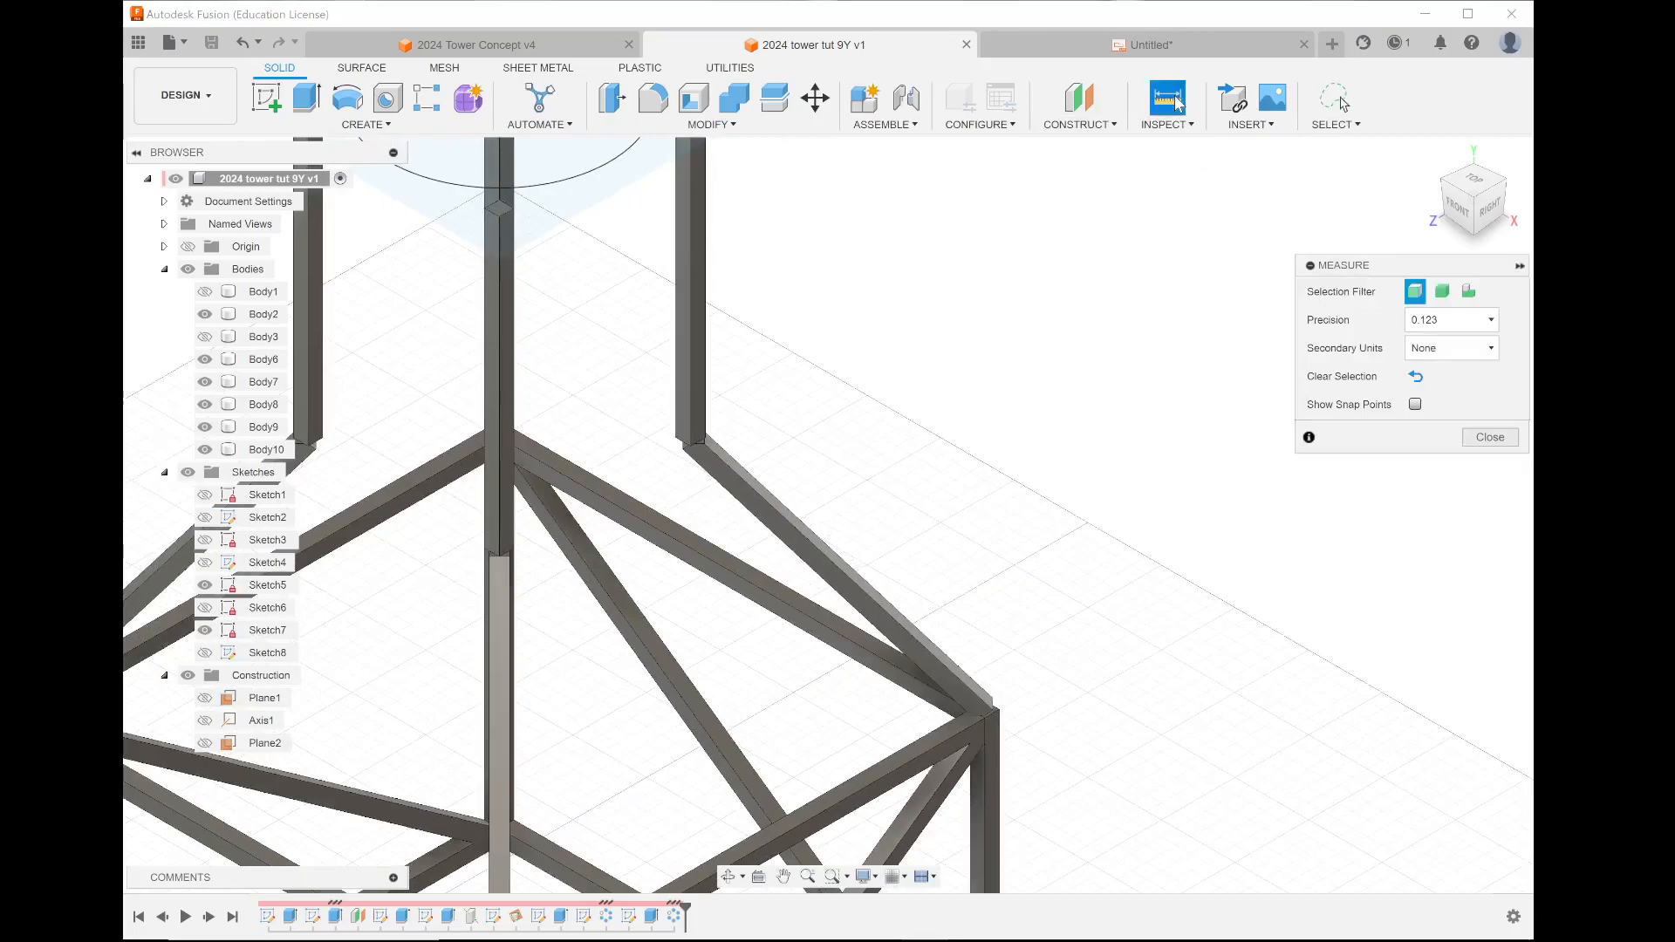
pyautogui.click(787, 528)
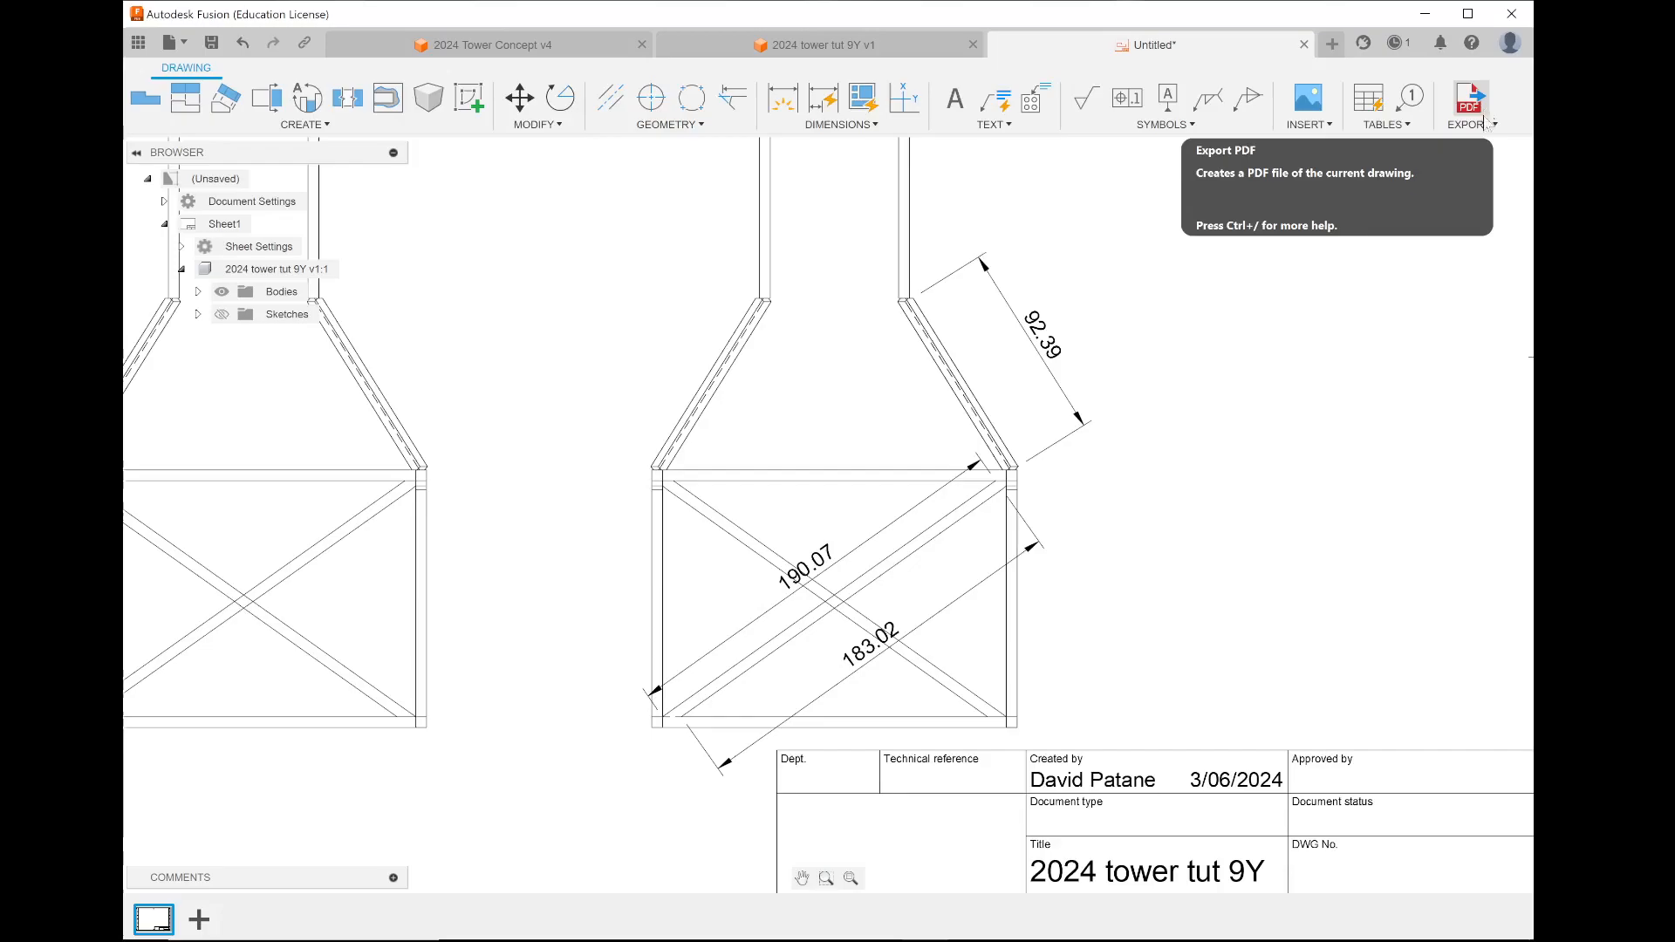
pyautogui.moveTo(1272, 918)
pyautogui.click(879, 923)
pyautogui.click(880, 923)
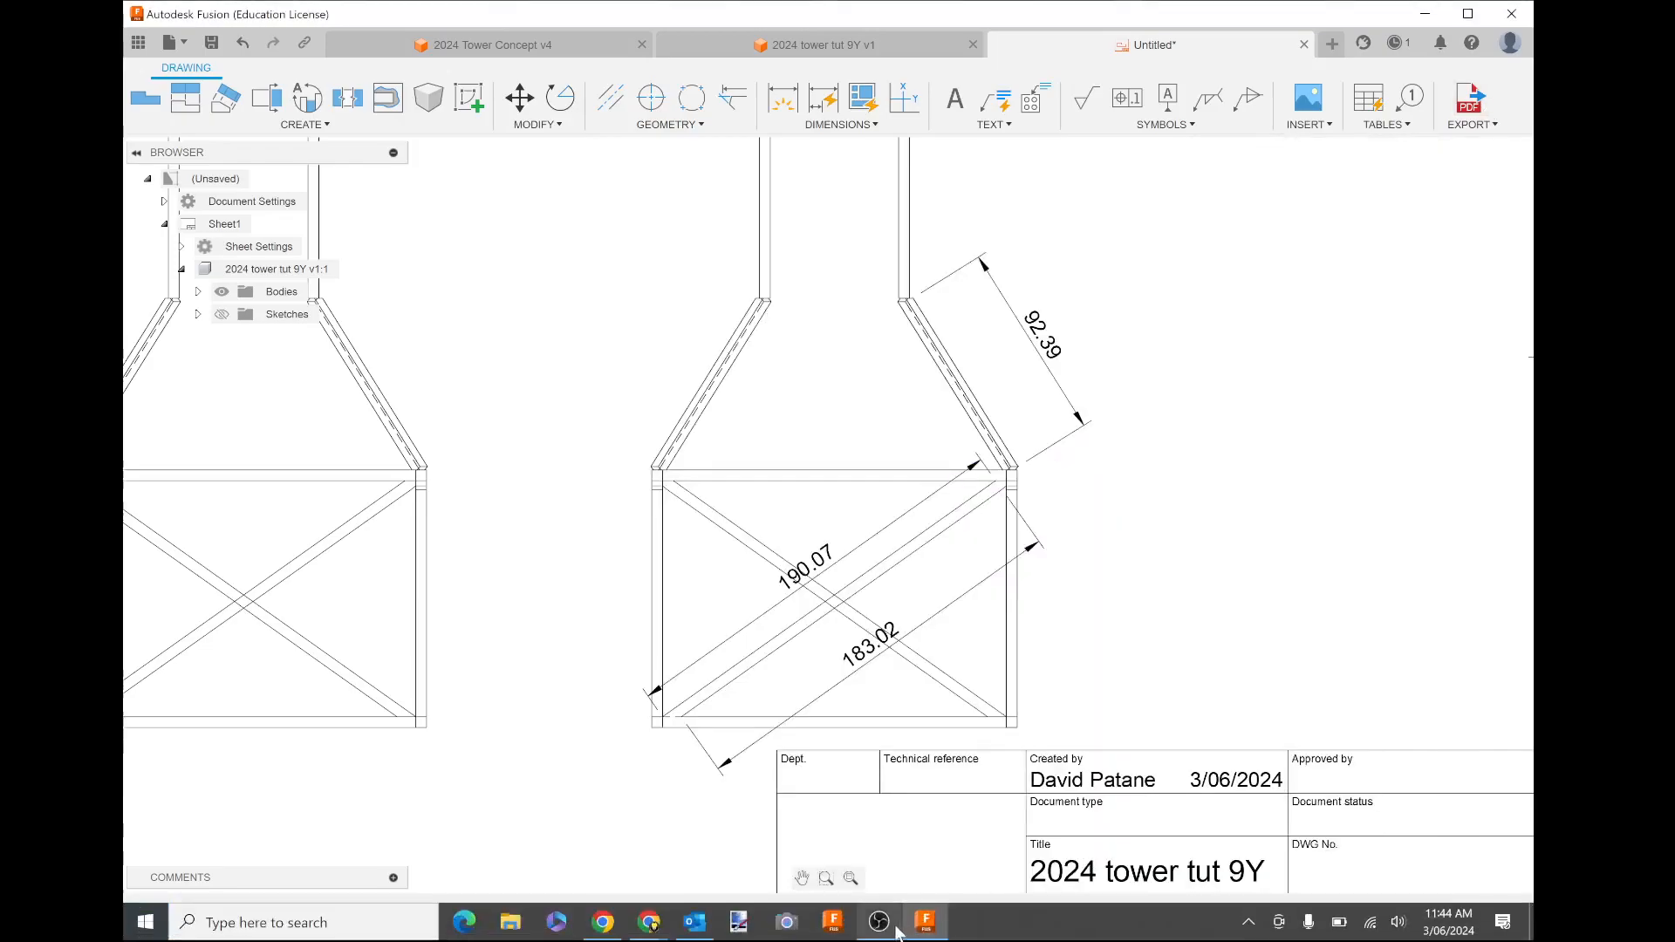
pyautogui.click(898, 930)
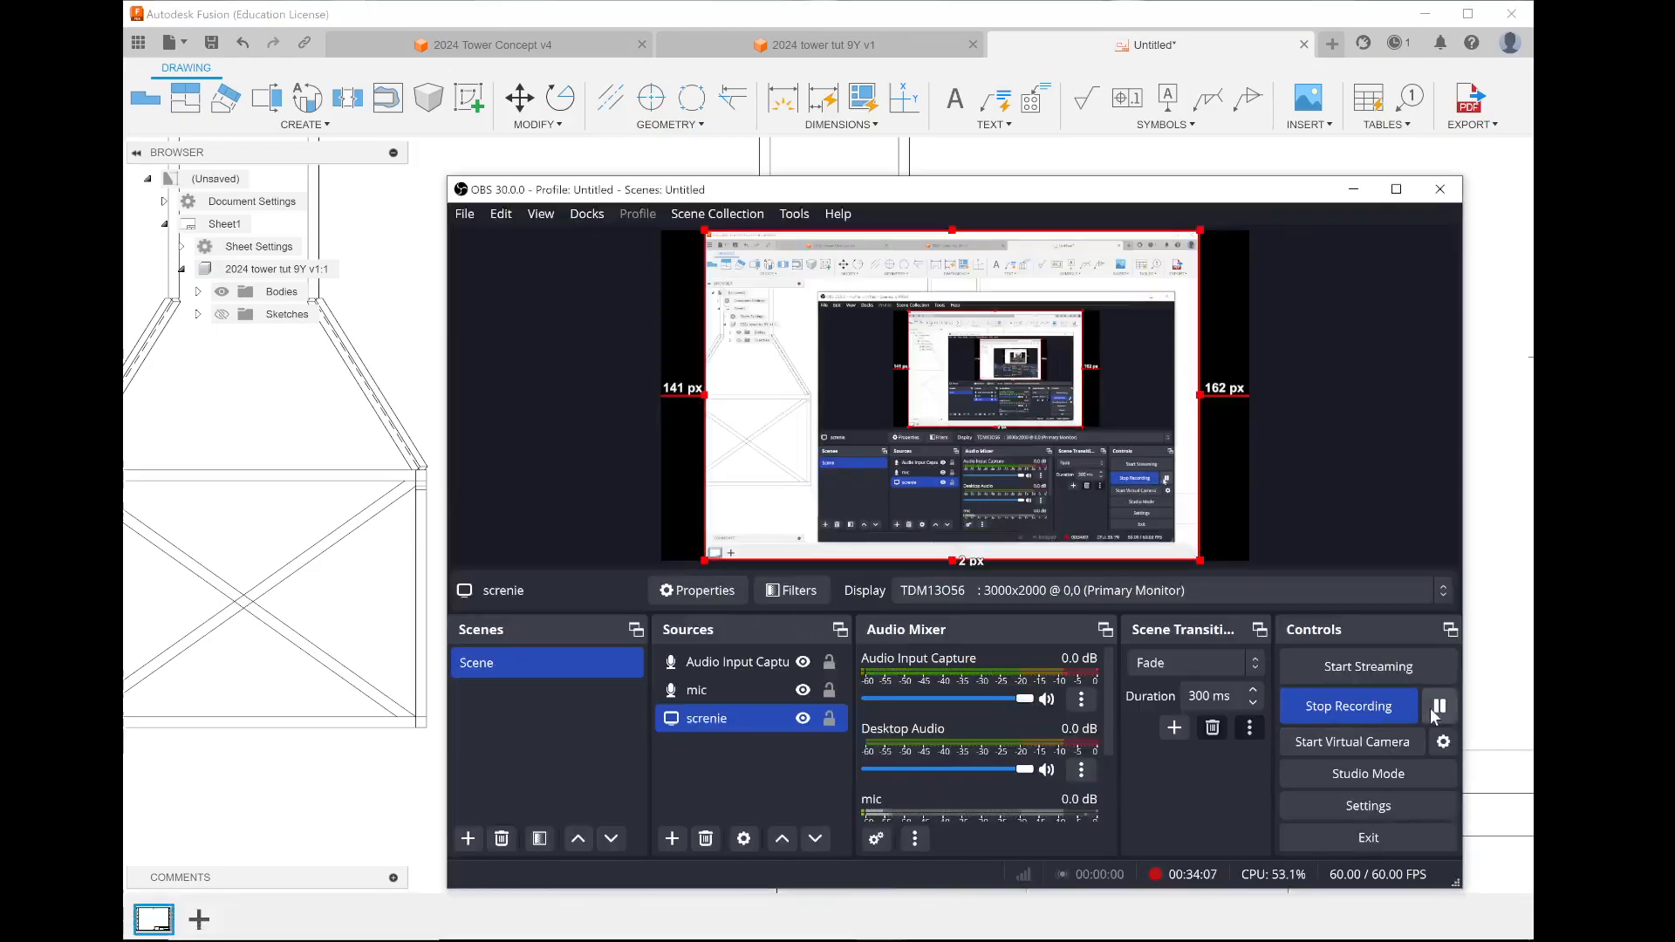